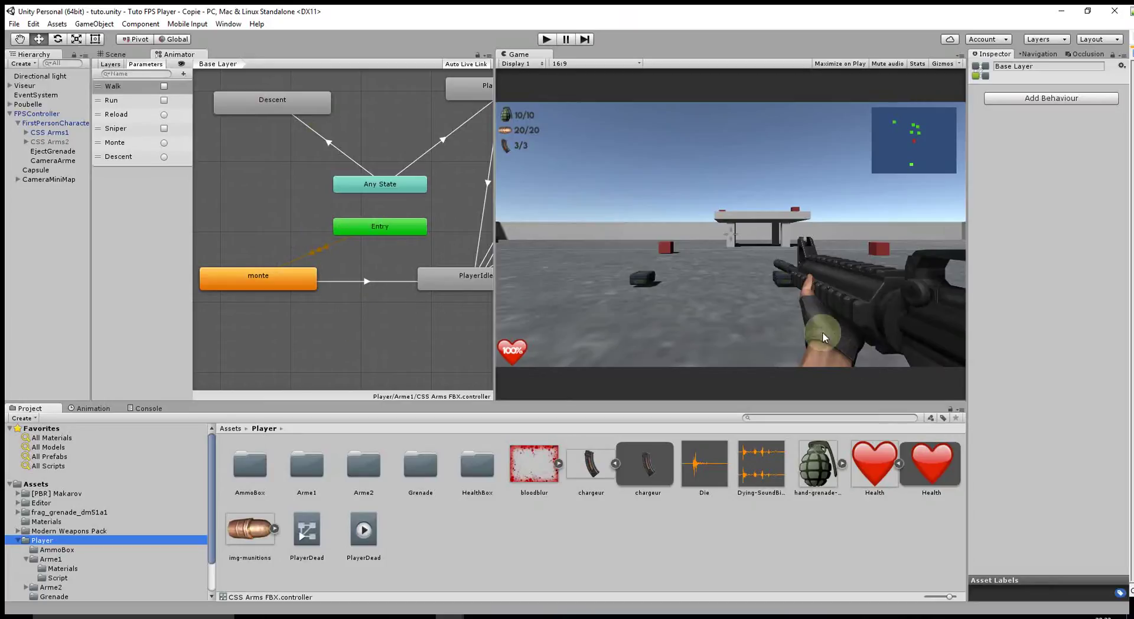
- Play-test the game, firing a few shots, then stop Play mode
click(539, 41)
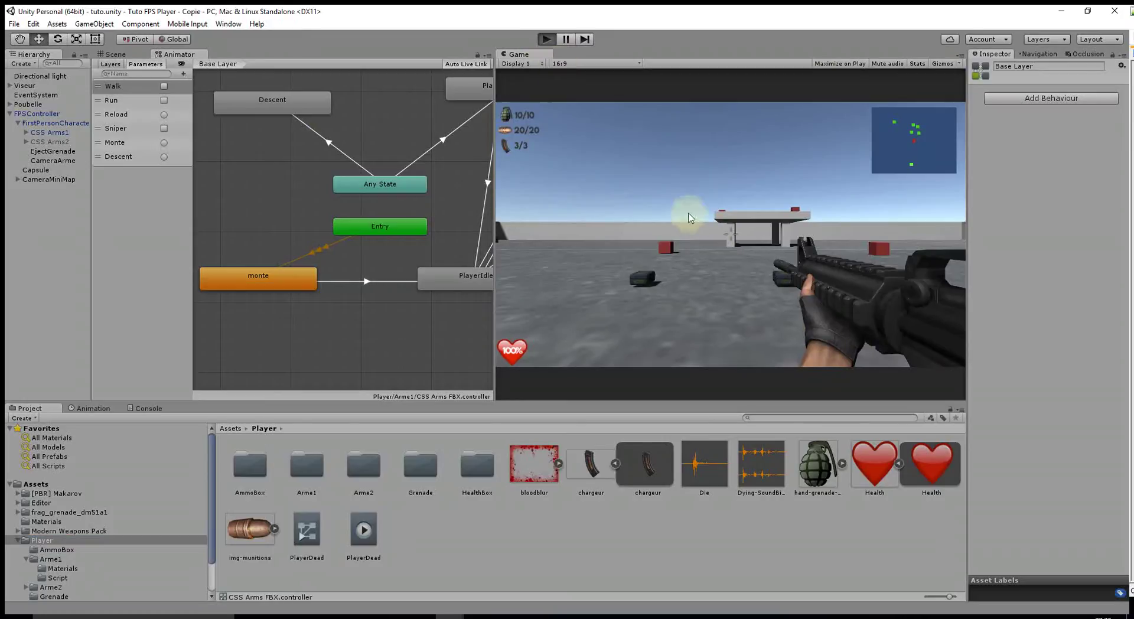
click(732, 229)
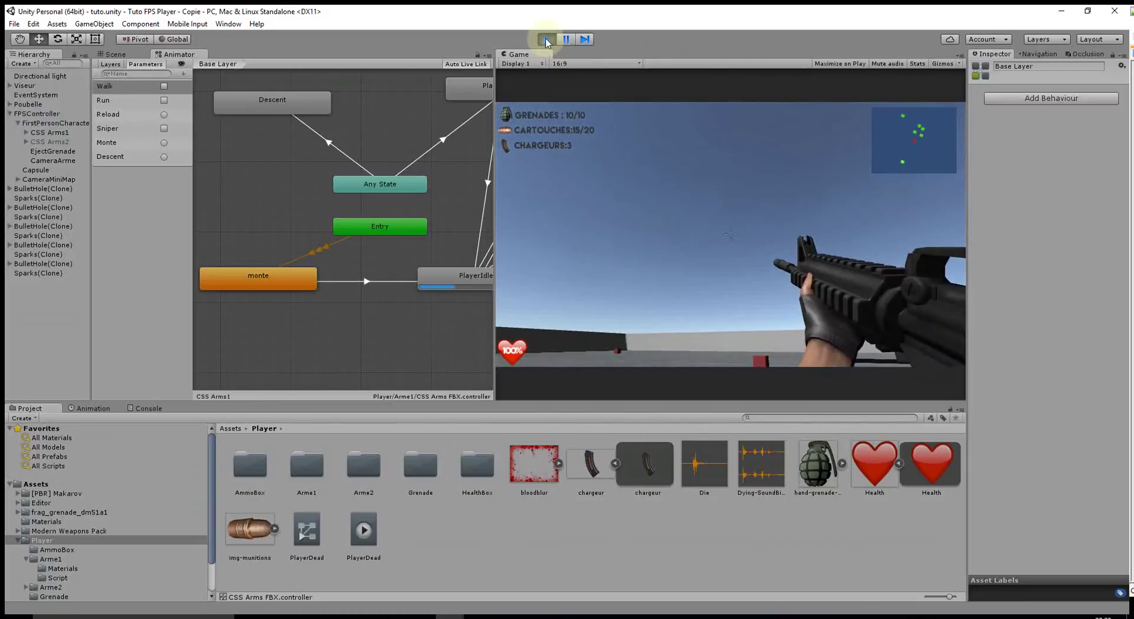
click(546, 40)
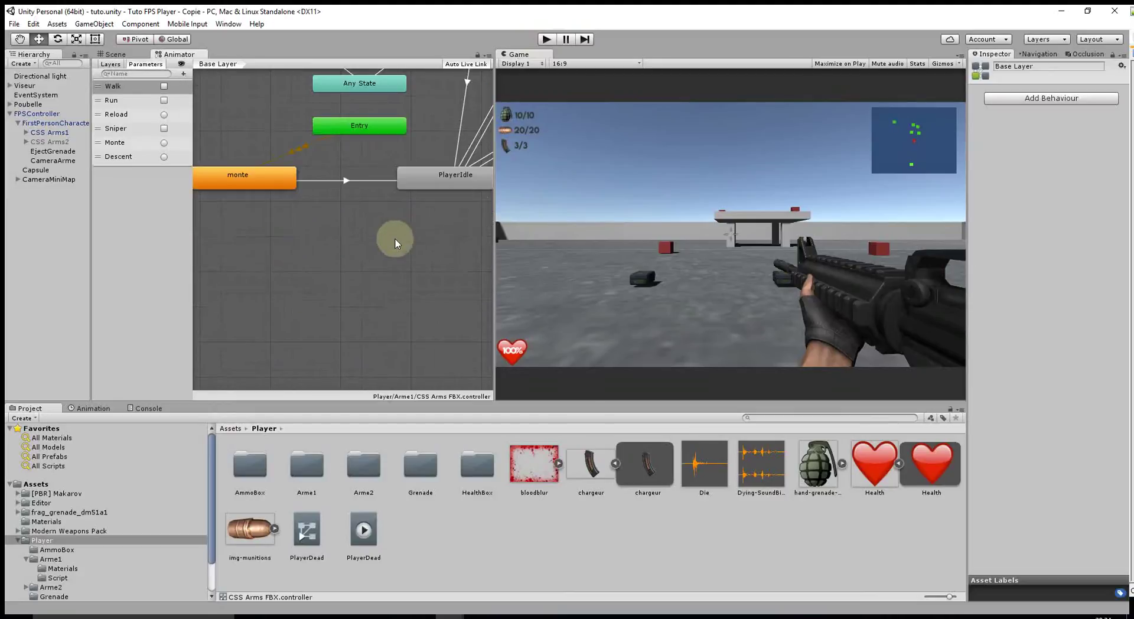
- Review the PlayerRun, Sniper, Any State and Entry states, then select CSS Arms1
mouse_move(371, 231)
middle_down()
mouse_move(204, 264)
mouse_move(396, 204)
middle_up()
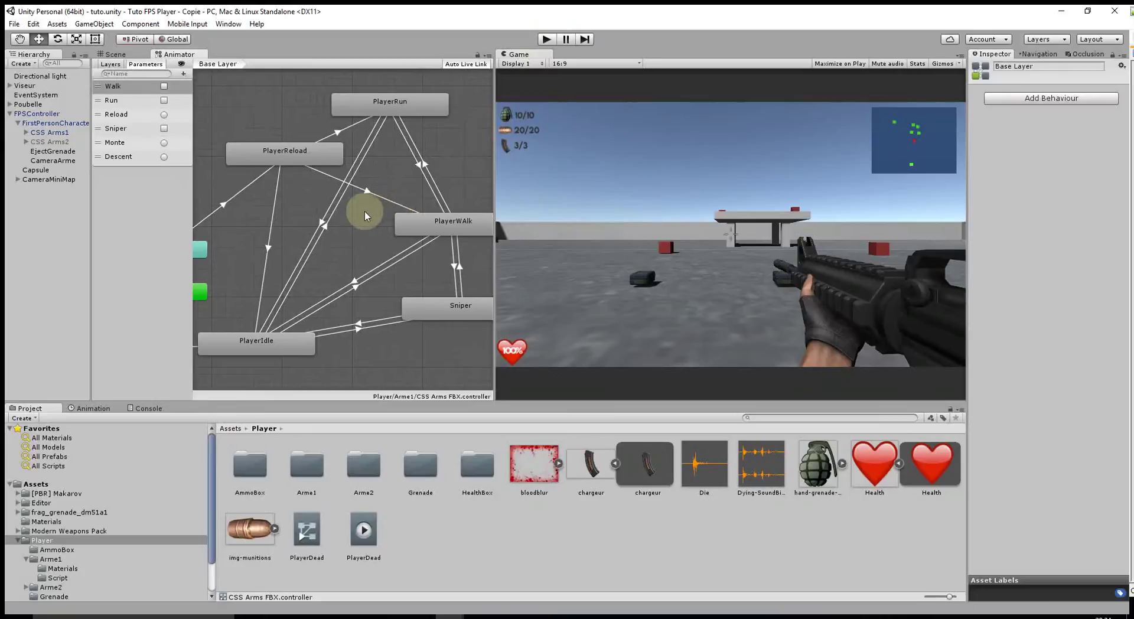
mouse_move(396, 205)
middle_down()
mouse_move(277, 172)
mouse_move(339, 137)
middle_up()
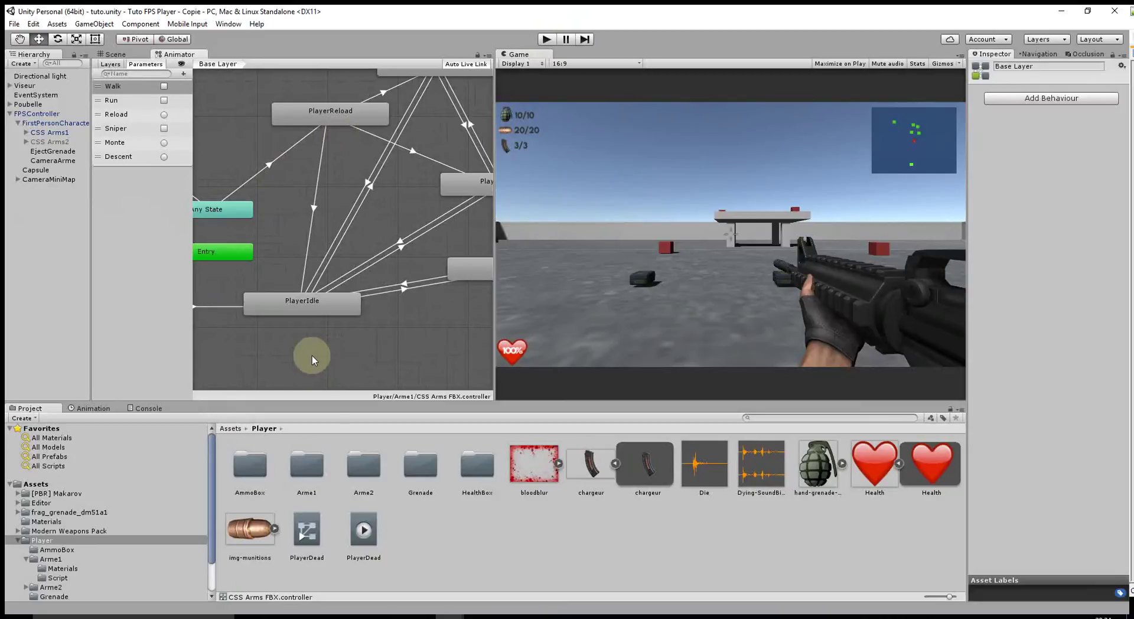
click(38, 132)
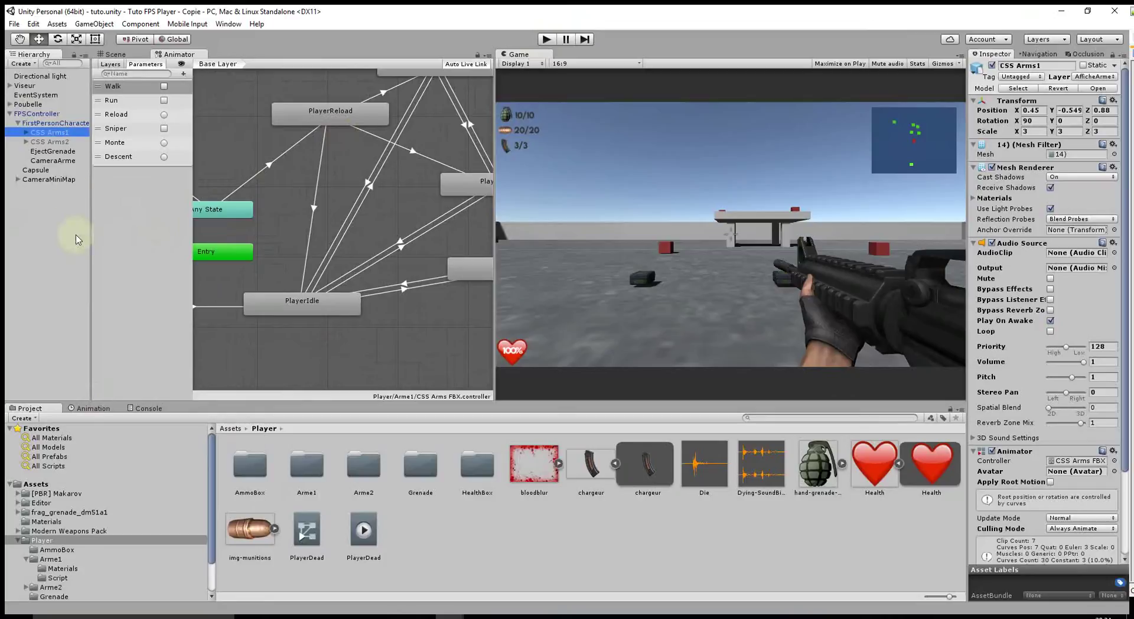
- In the Animation window's clip list, create a new CSS Arms1 clip named ReculTir
click(94, 408)
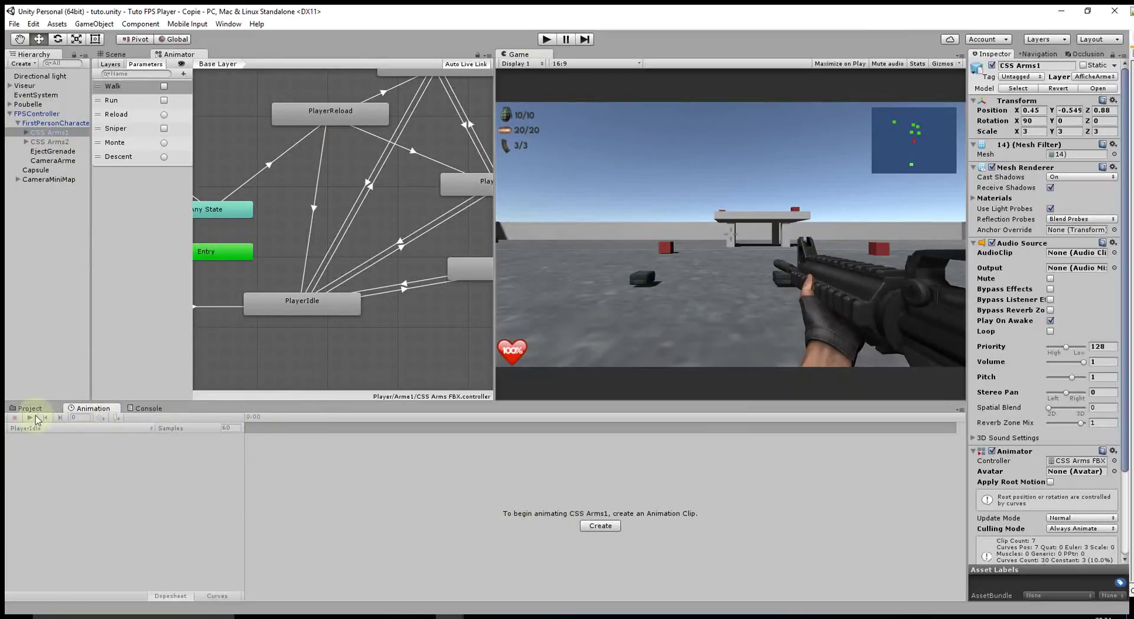
click(260, 129)
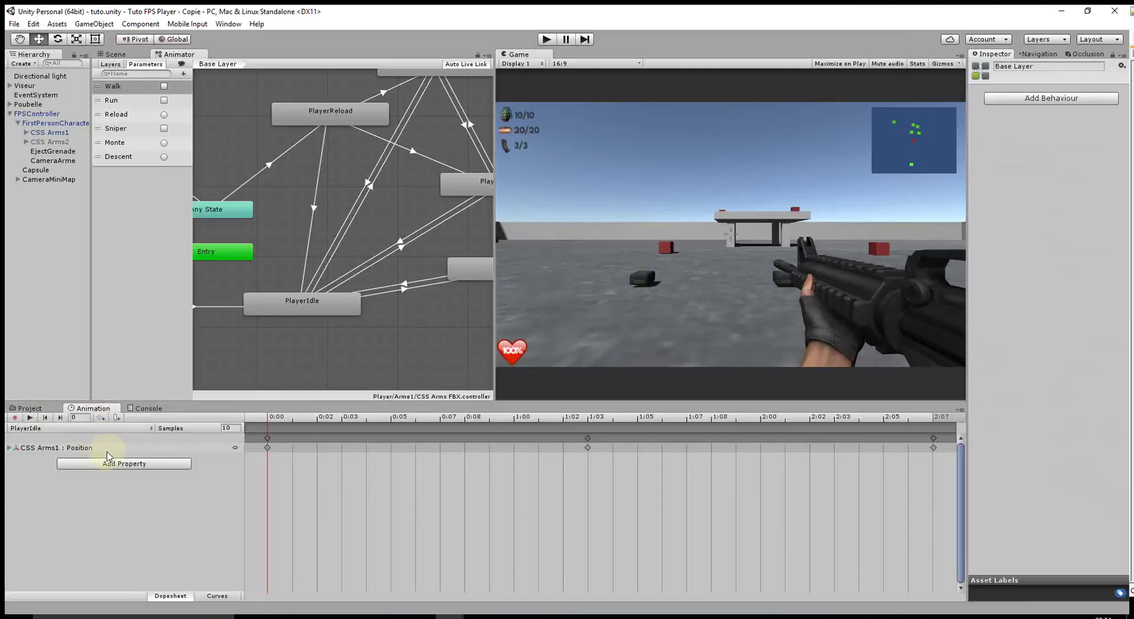
click(36, 430)
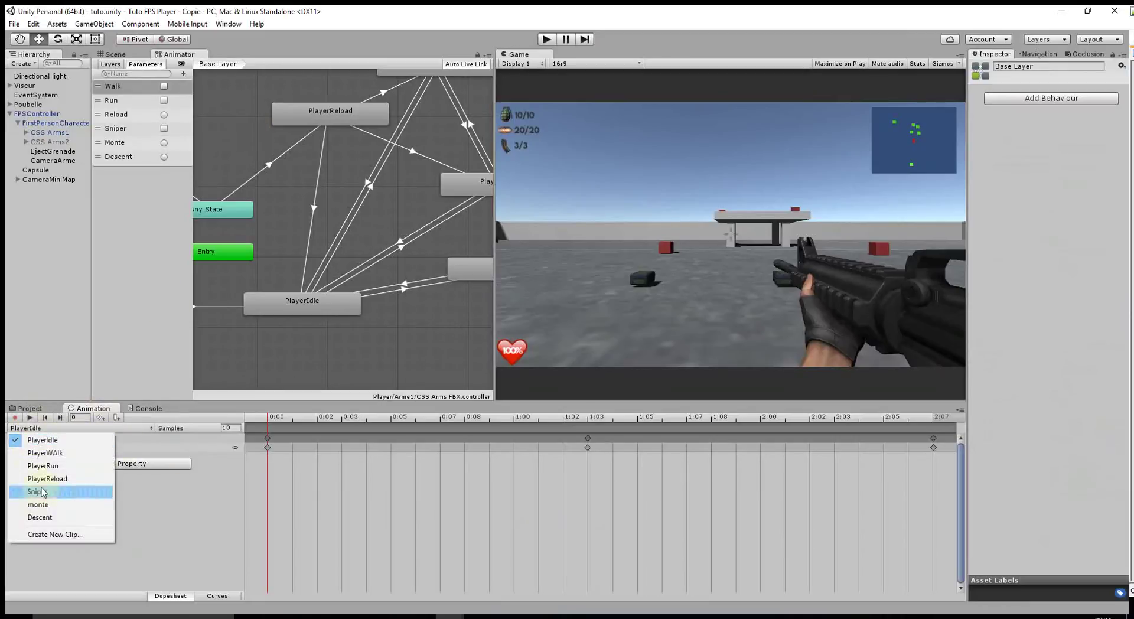
click(46, 535)
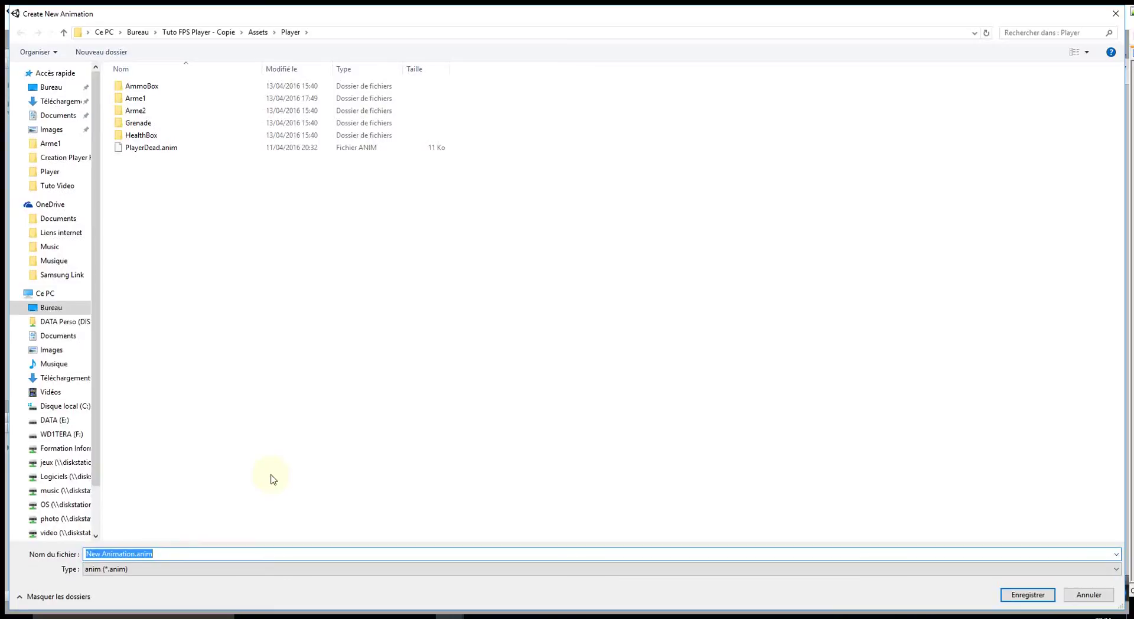
text(ReculT)
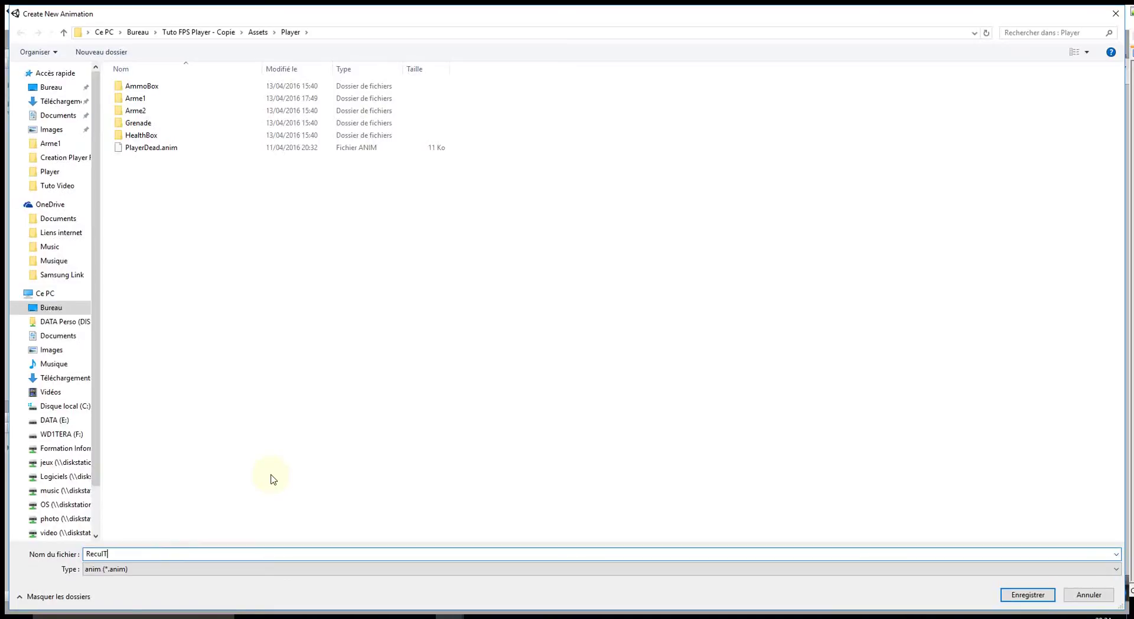
text(ir)
key(Return)
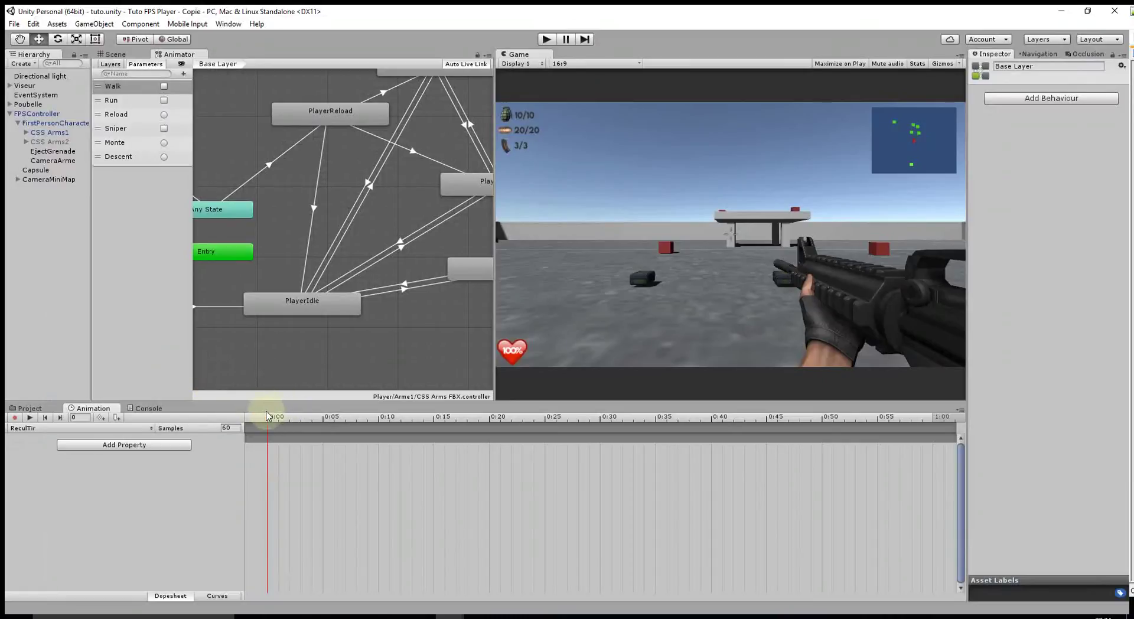
- Add a Transform Position track to ReculTir and put the playhead at frame 5
click(140, 445)
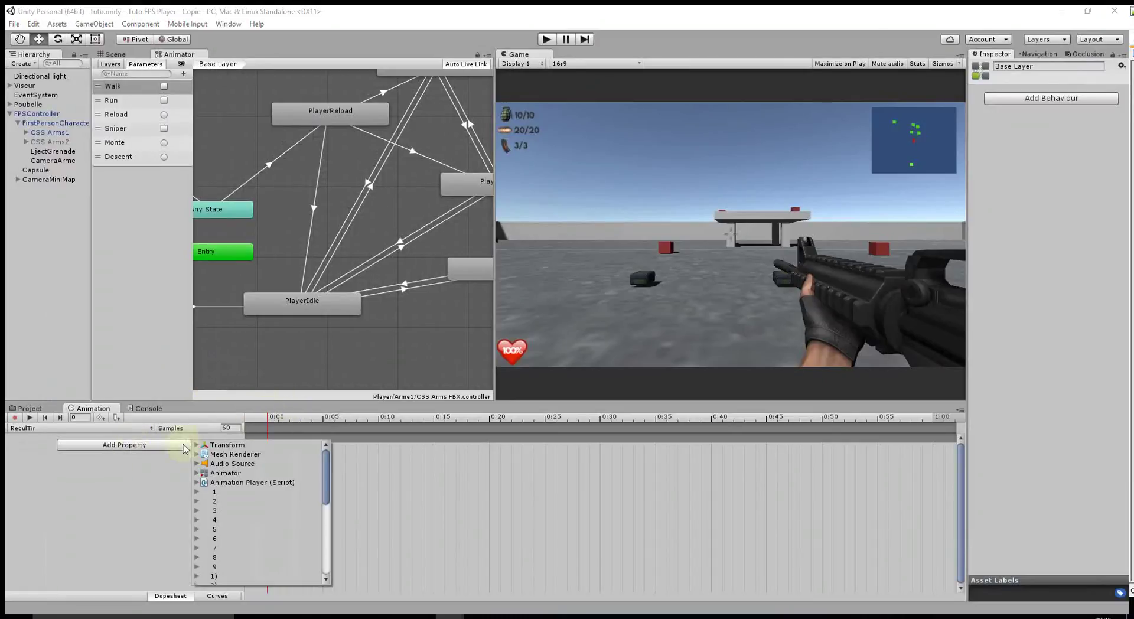
click(197, 445)
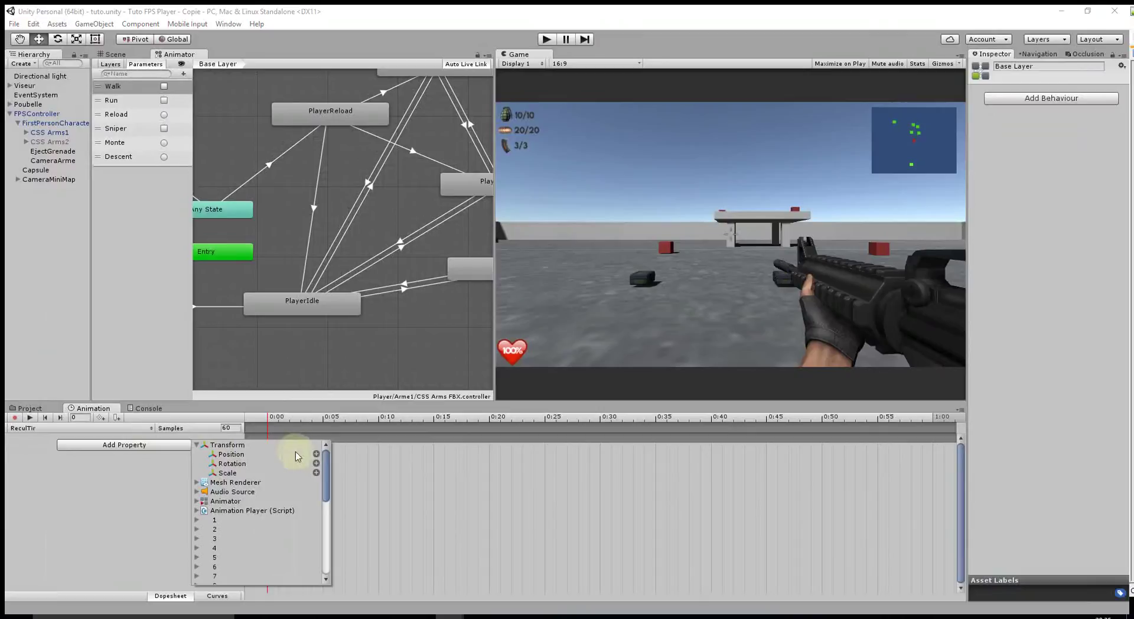
click(316, 454)
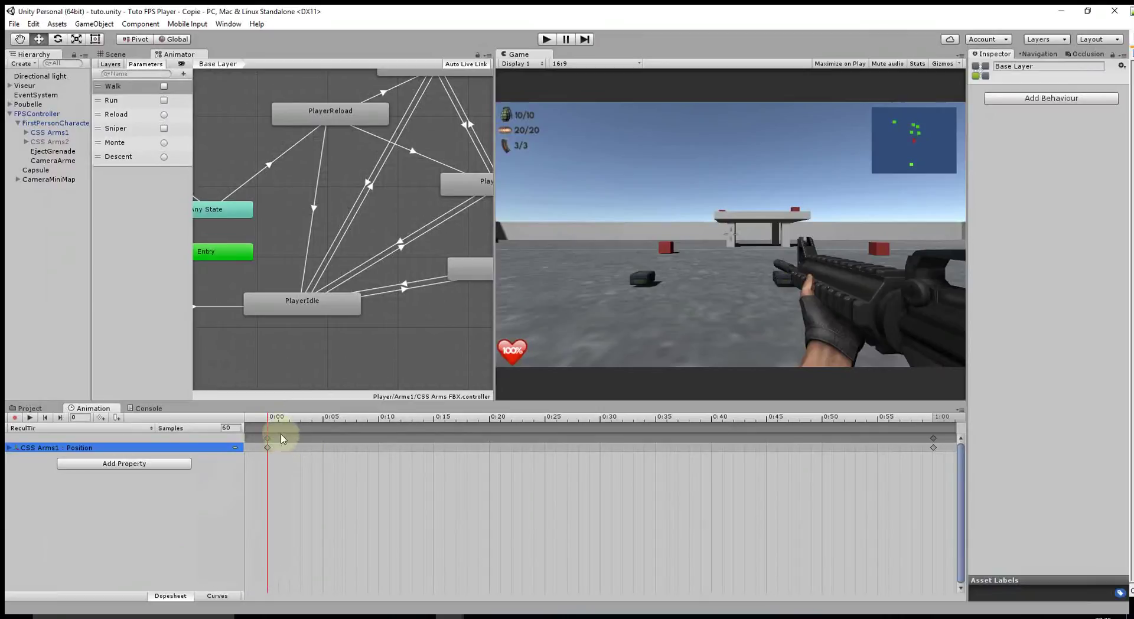
click(321, 417)
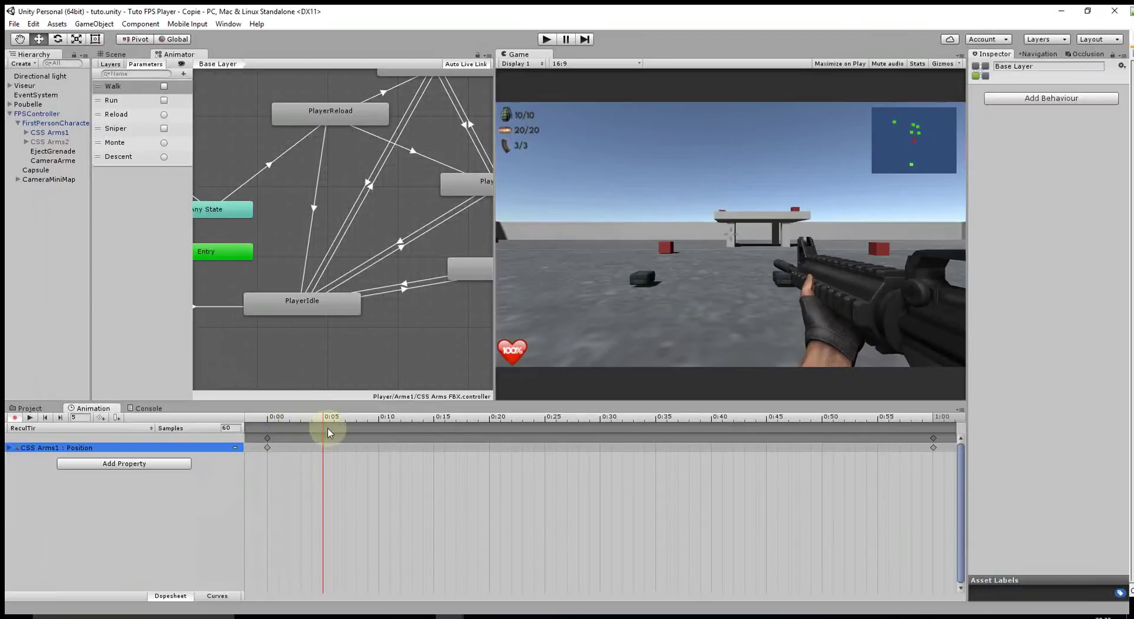
click(112, 54)
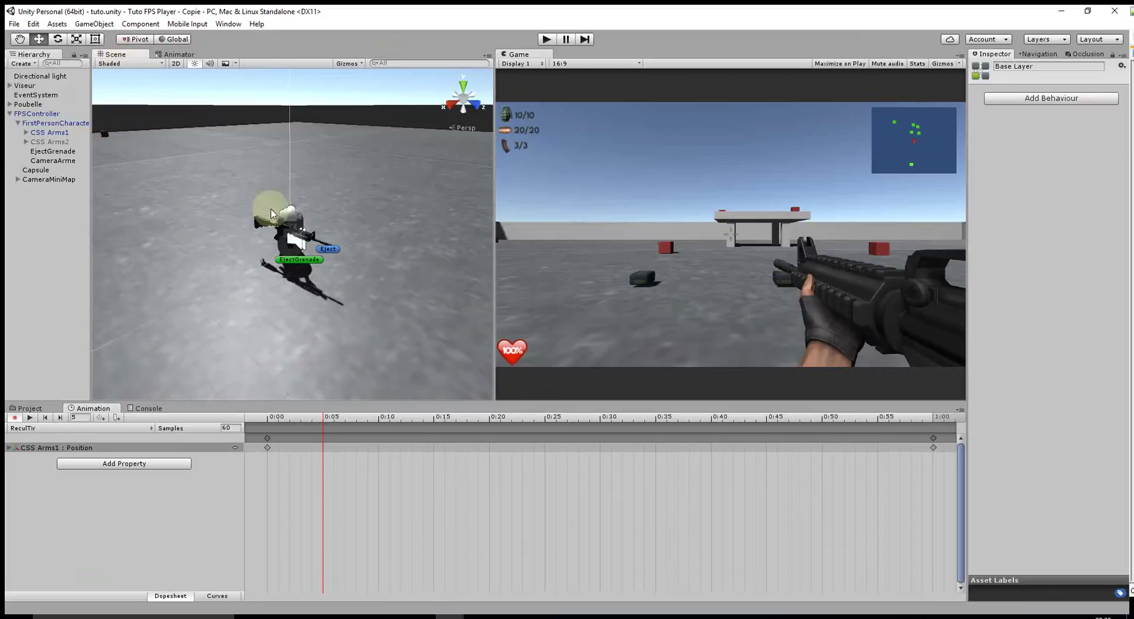
click(57, 133)
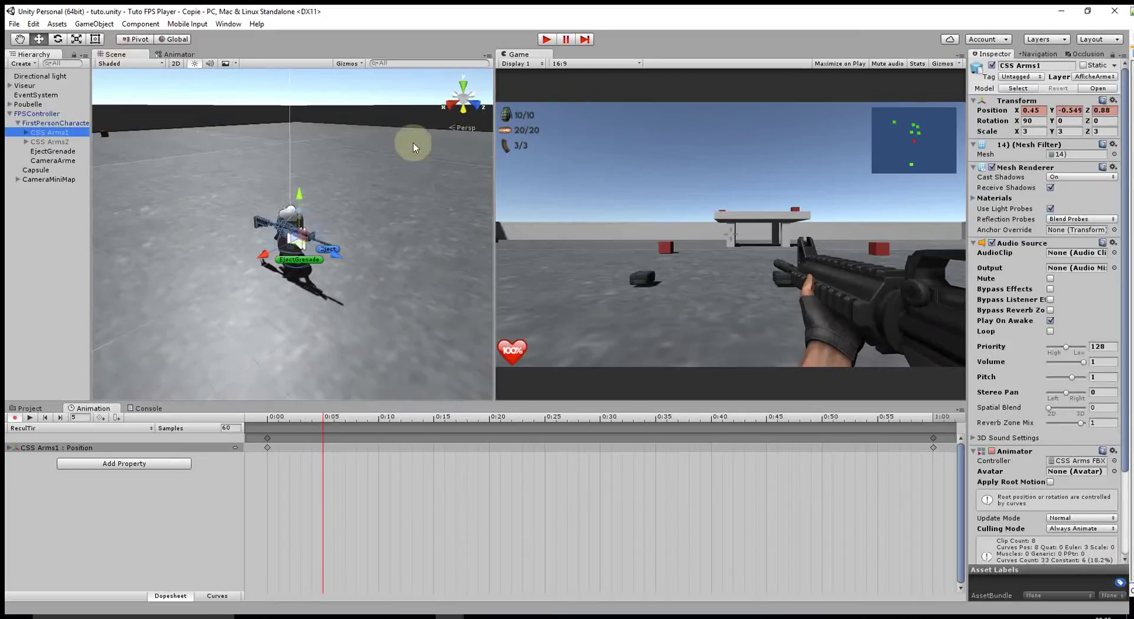
- Key the frame-5 recoil pose with the gun lowered to Y -0.53 and pulled back to Z 0.79
click(299, 196)
drag(299, 196, 298, 194)
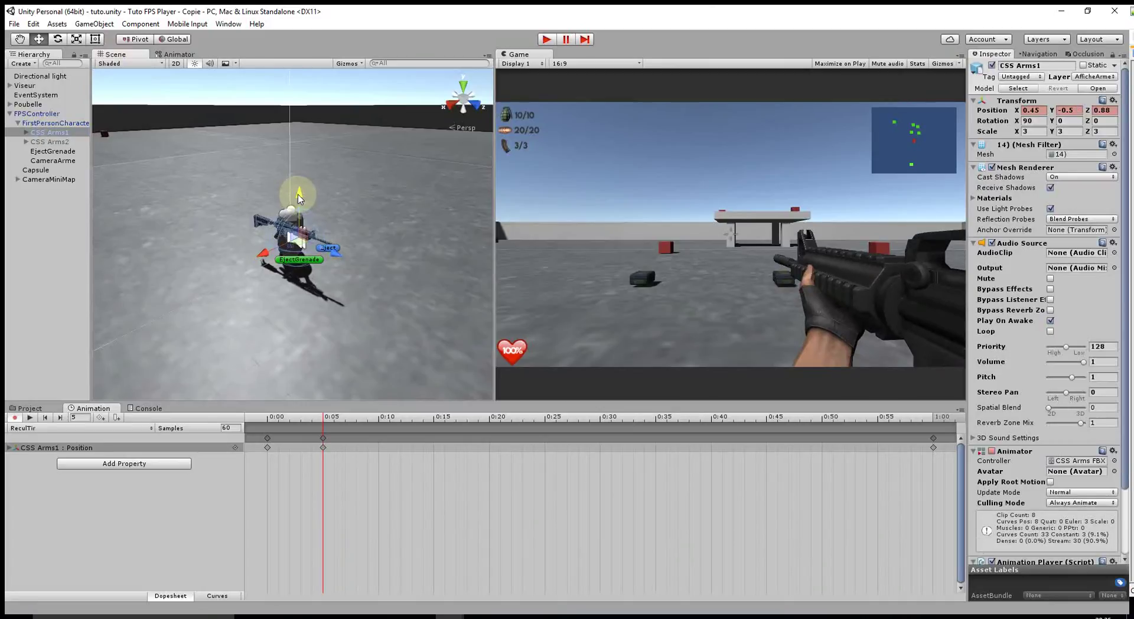
drag(298, 194, 298, 195)
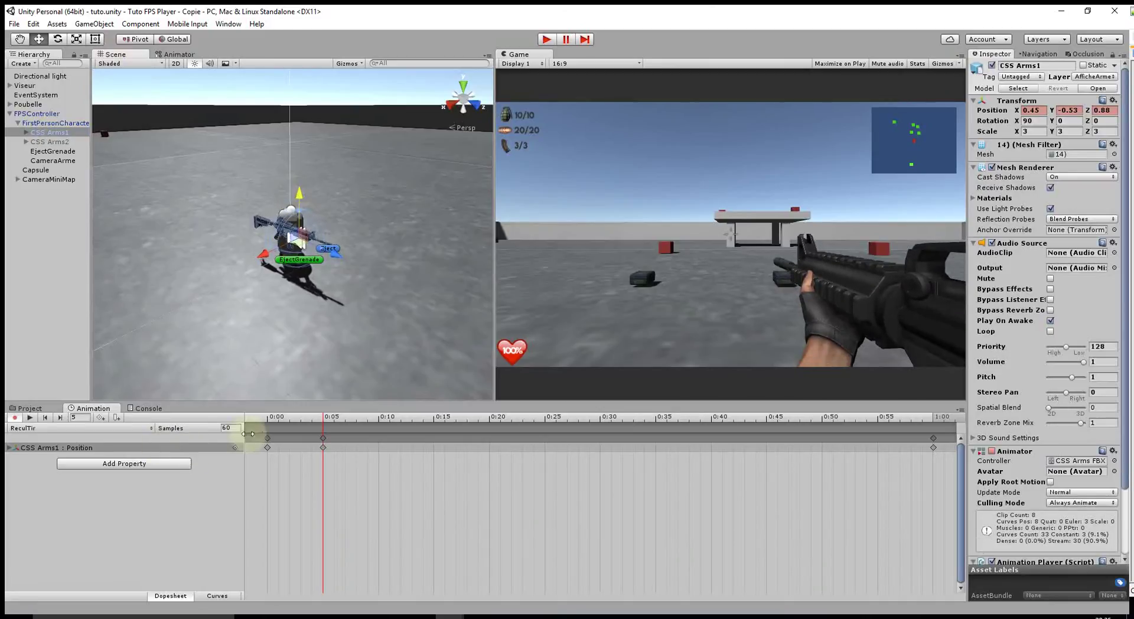
click(266, 417)
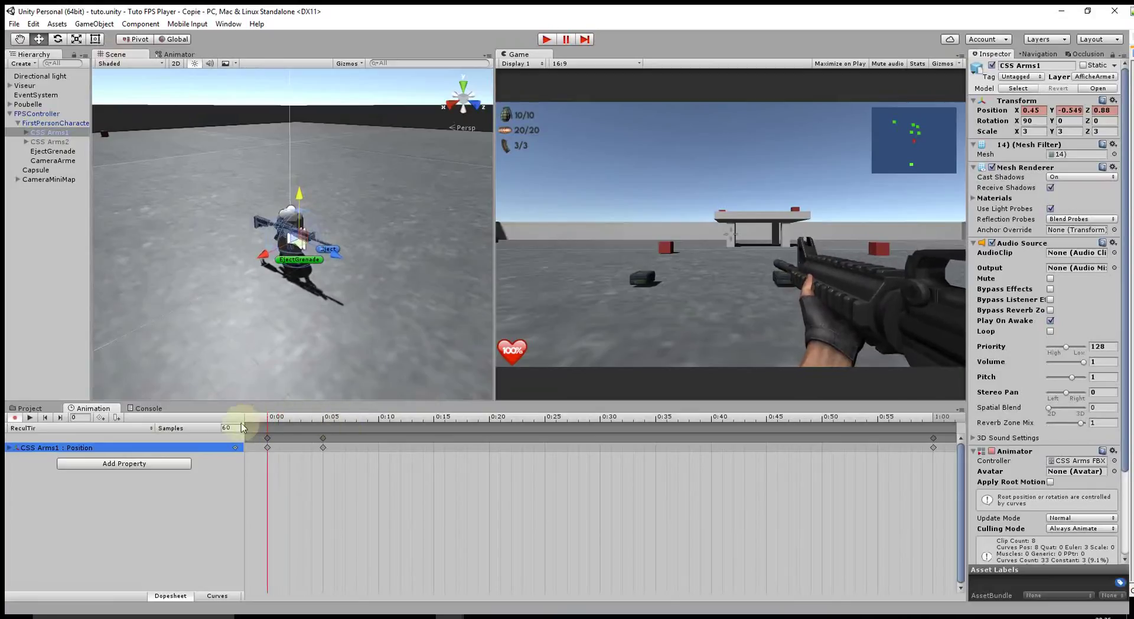
click(319, 424)
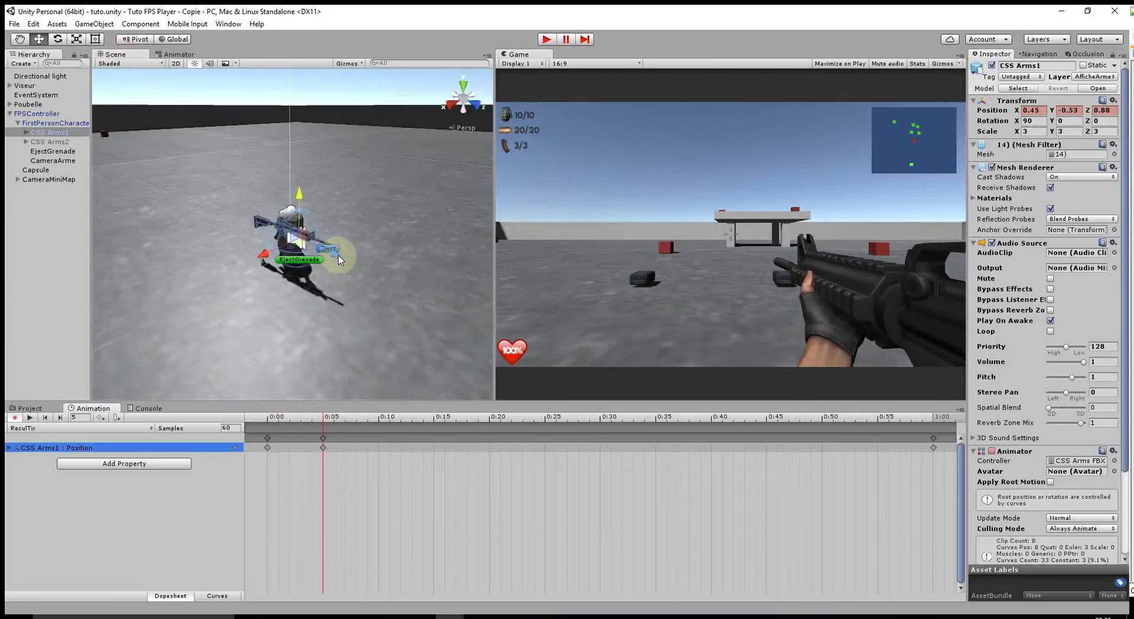
drag(339, 260, 336, 260)
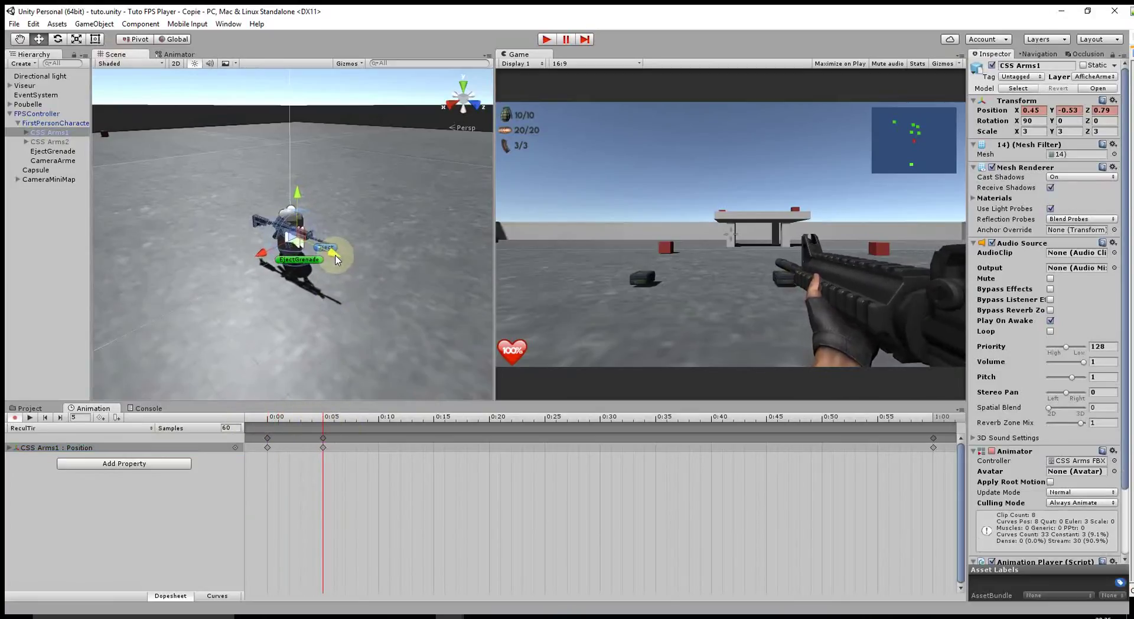
click(267, 438)
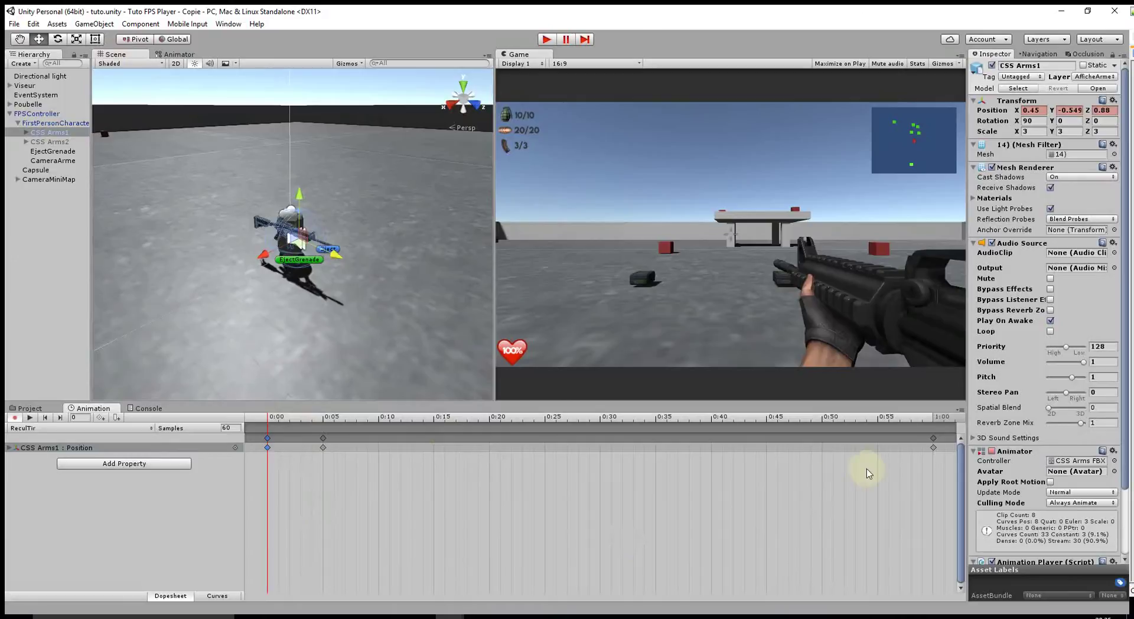
- Move the end keyframe from 1:00 to 0:10 and preview the recoil
click(933, 419)
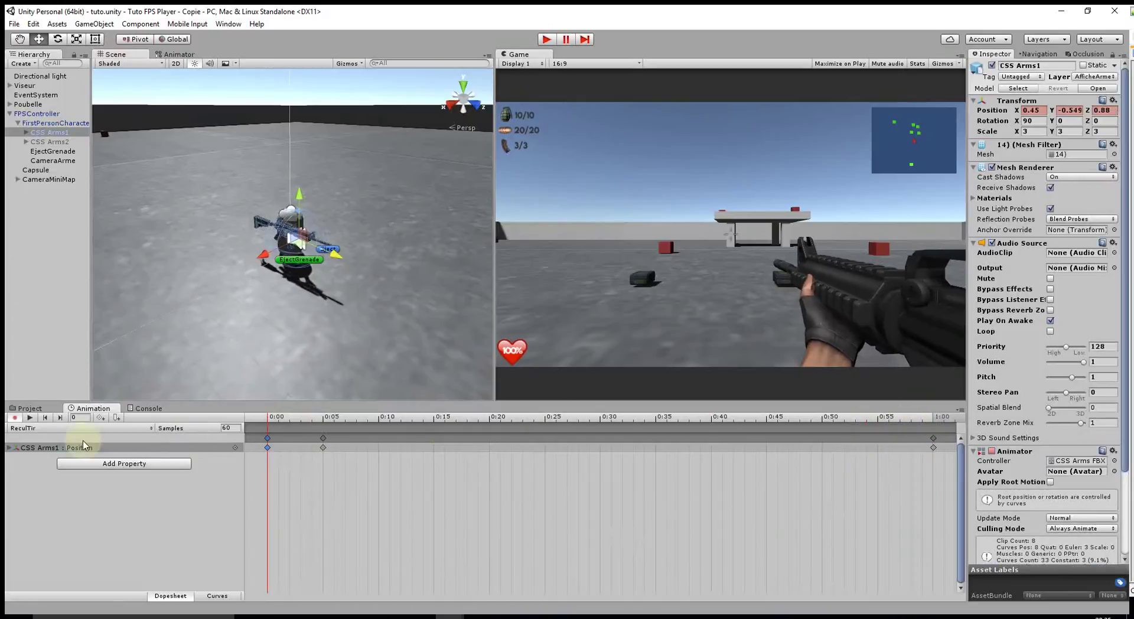
drag(934, 440, 379, 443)
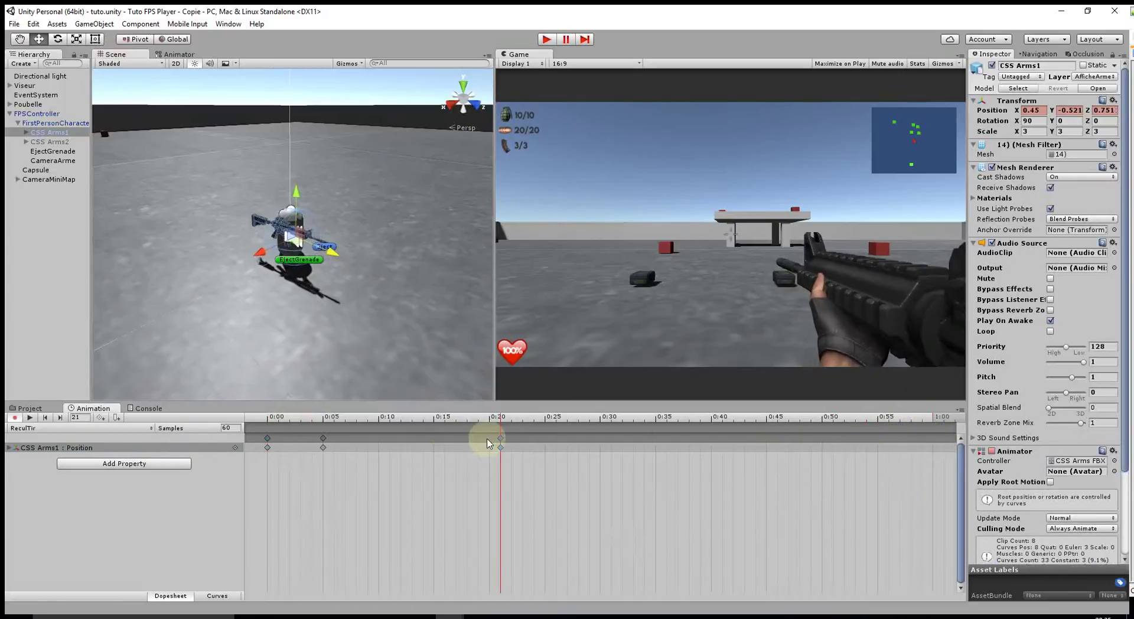
click(30, 418)
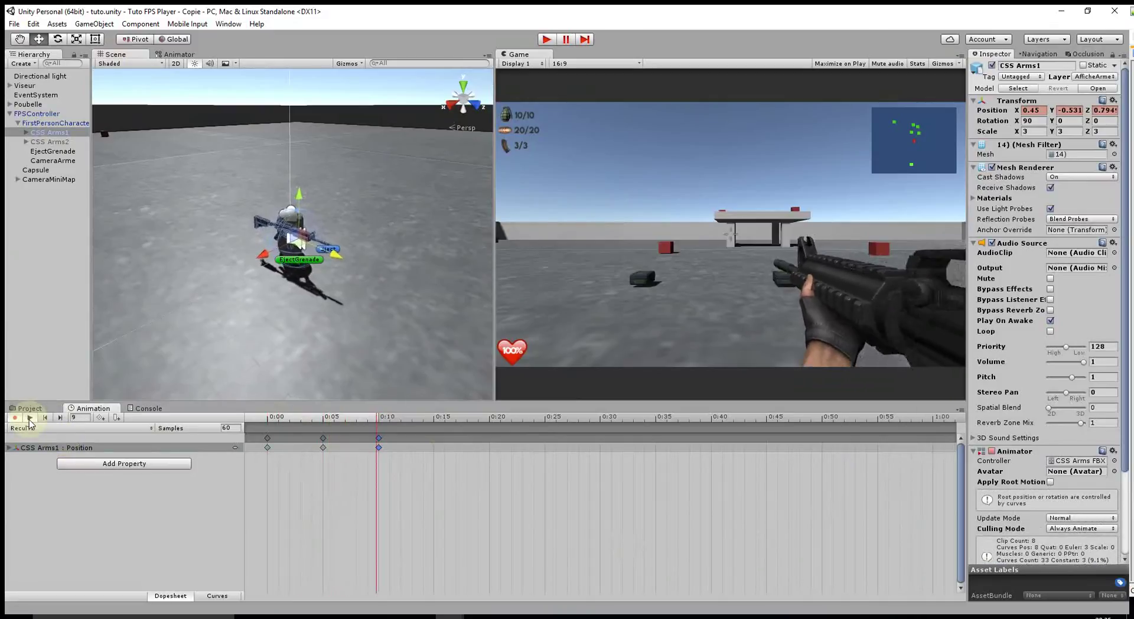
click(30, 418)
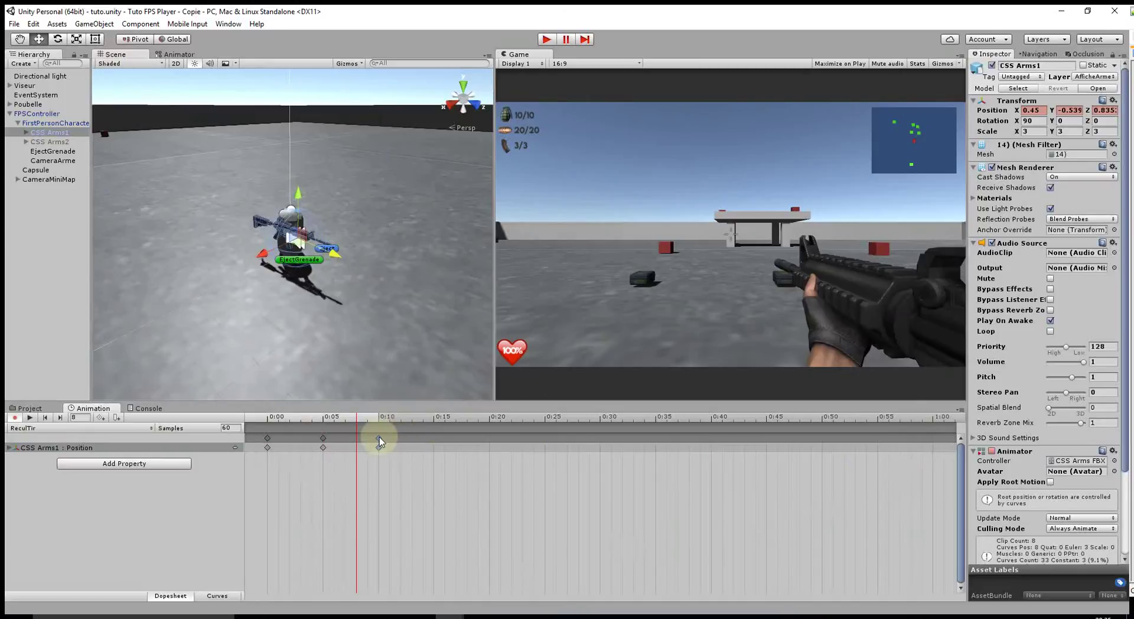
- Lower the gun to Position Y -0.55 at frame 5 and switch to the Animator graph
click(323, 438)
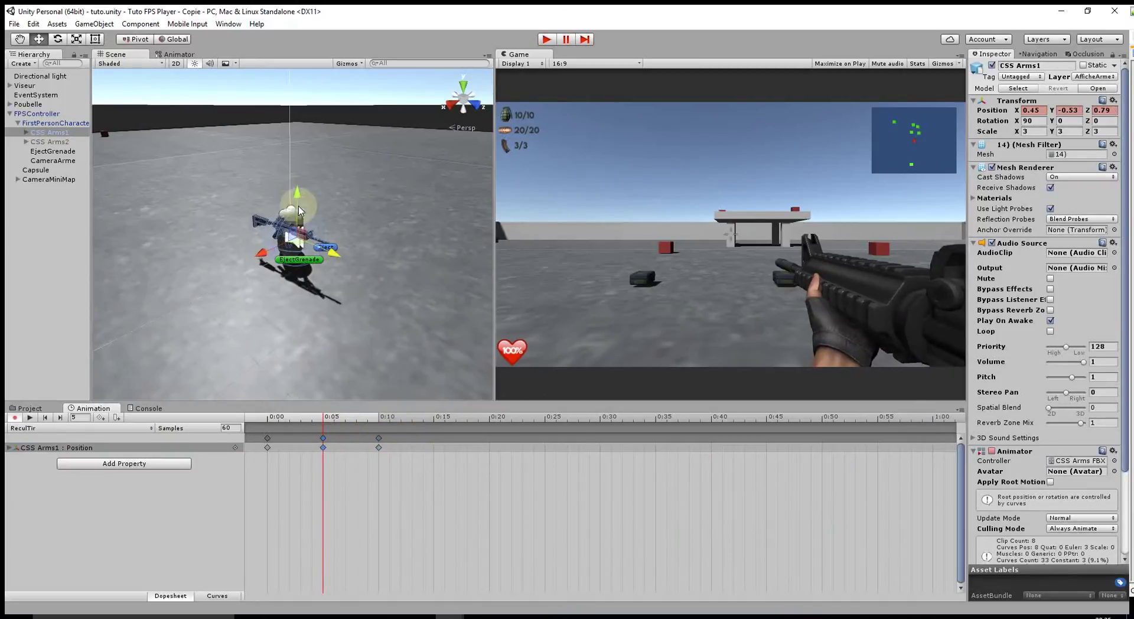
drag(299, 195, 299, 196)
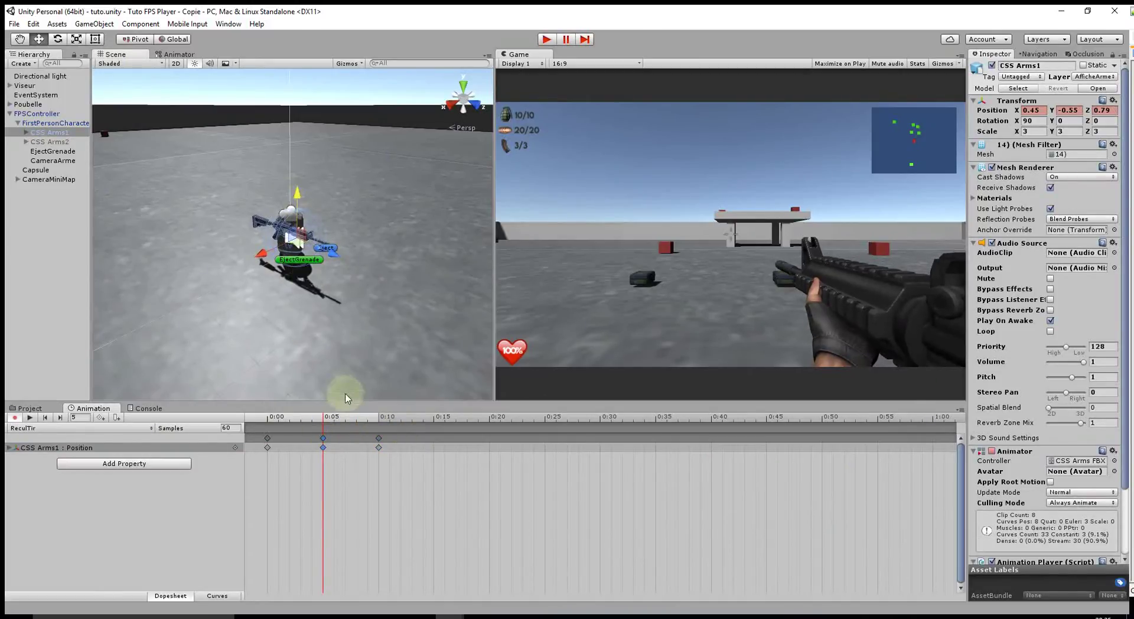
click(32, 418)
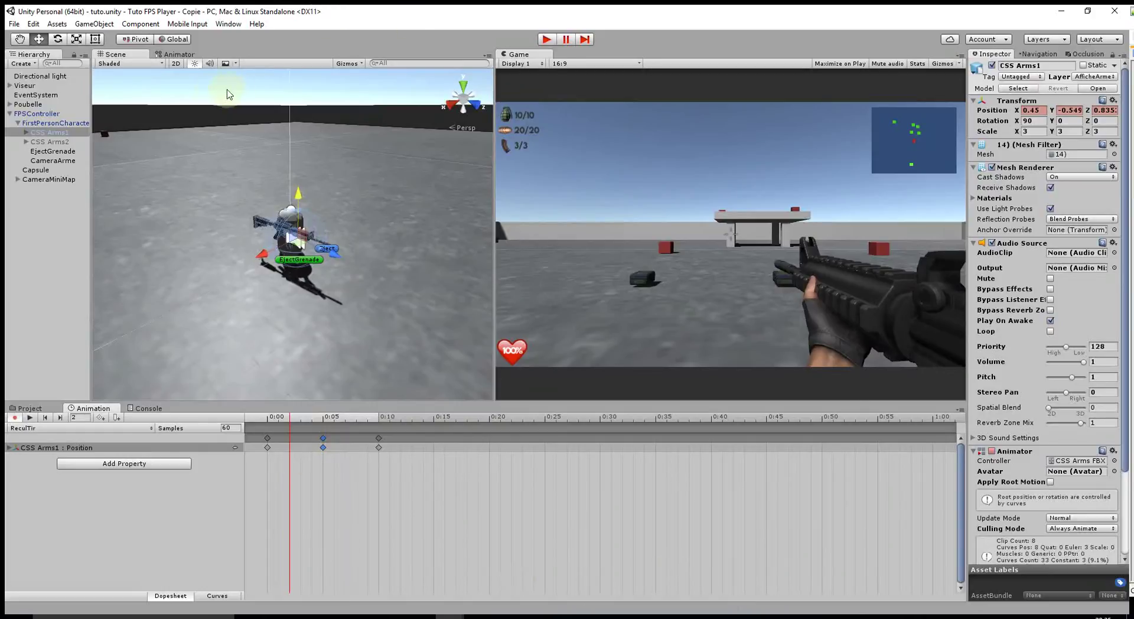
click(177, 54)
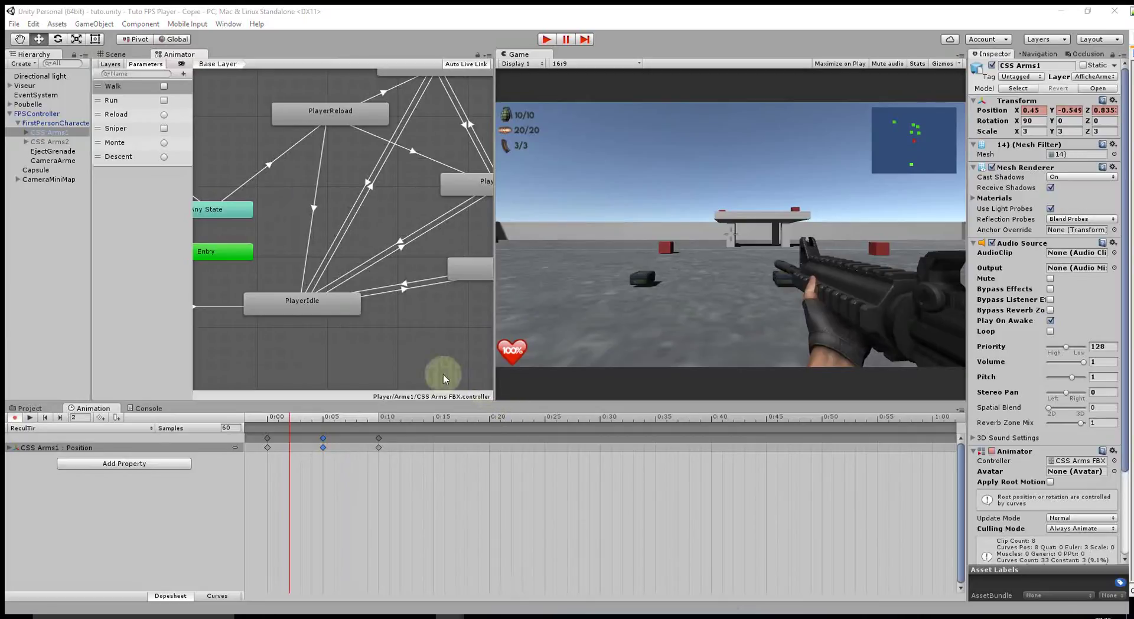
- Add a Trigger parameter named FireRecul to the Animator's Parameters list
click(183, 74)
click(209, 126)
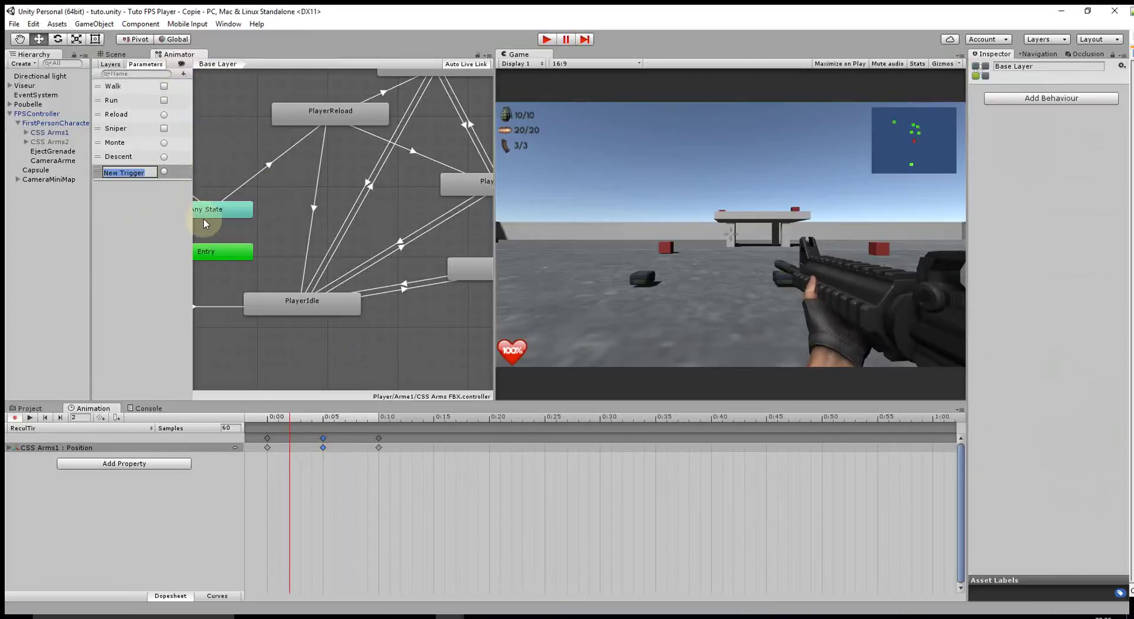
text(Fi)
text(reR)
text(ecul)
key(Return)
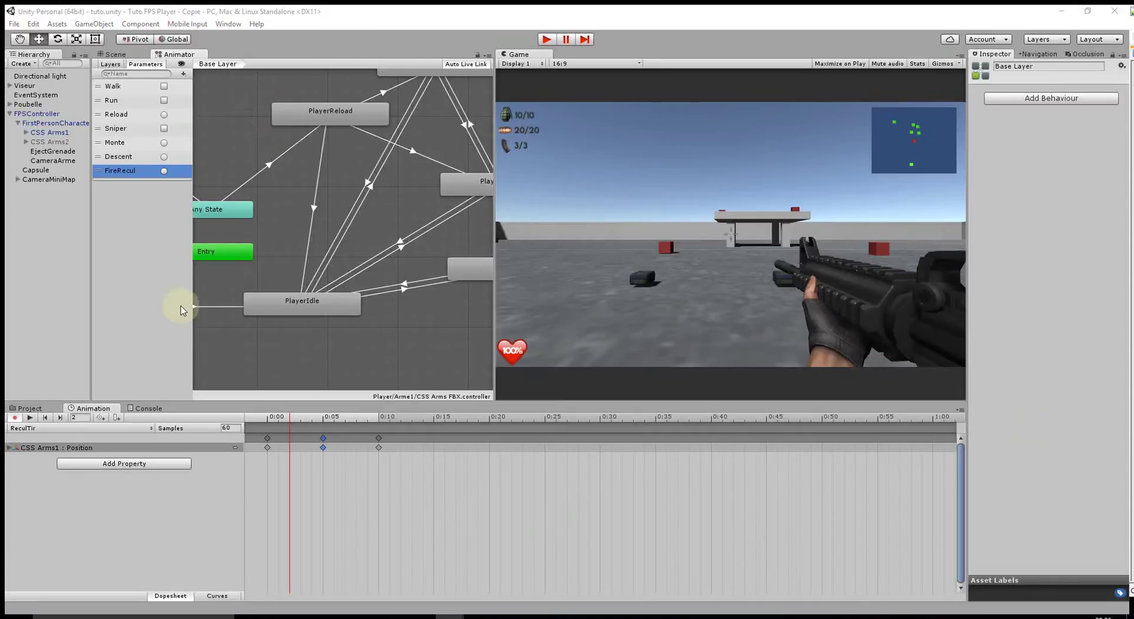
- Connect Any State to ReculTir, preview from ReculTir, and move ReculTir to the graph's top
middle_drag(259, 239, 418, 225)
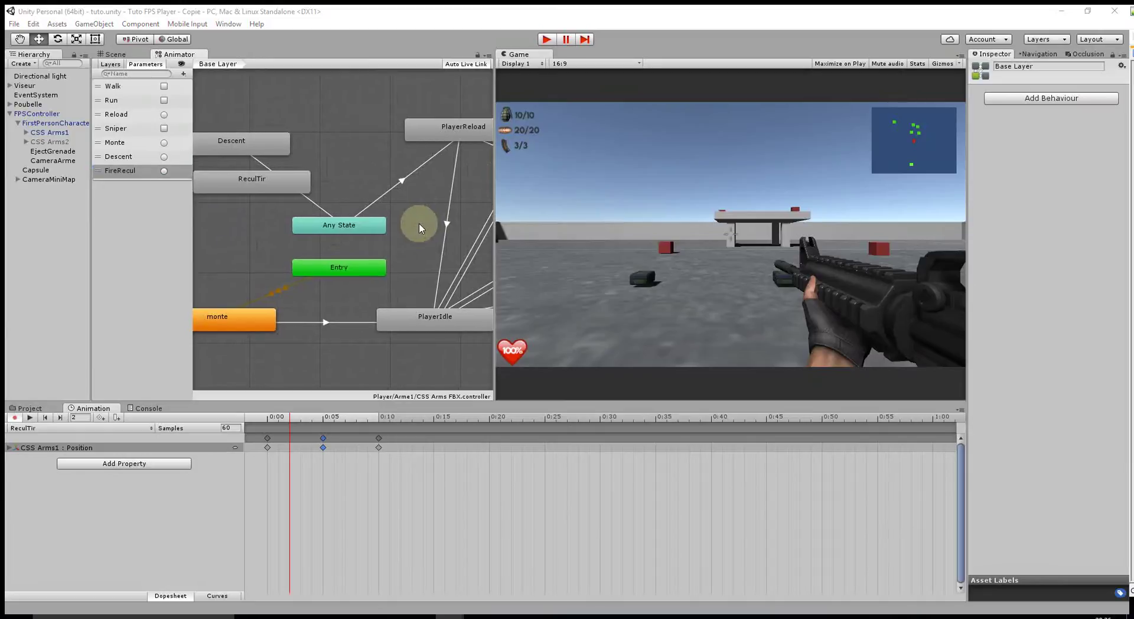
drag(273, 183, 369, 164)
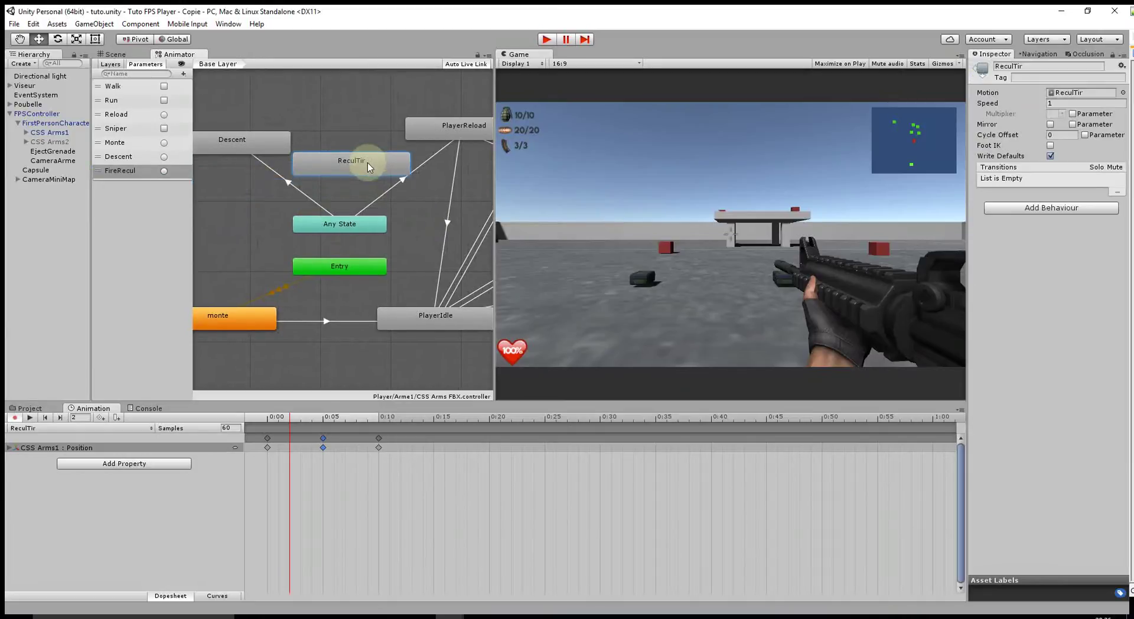
click(337, 229)
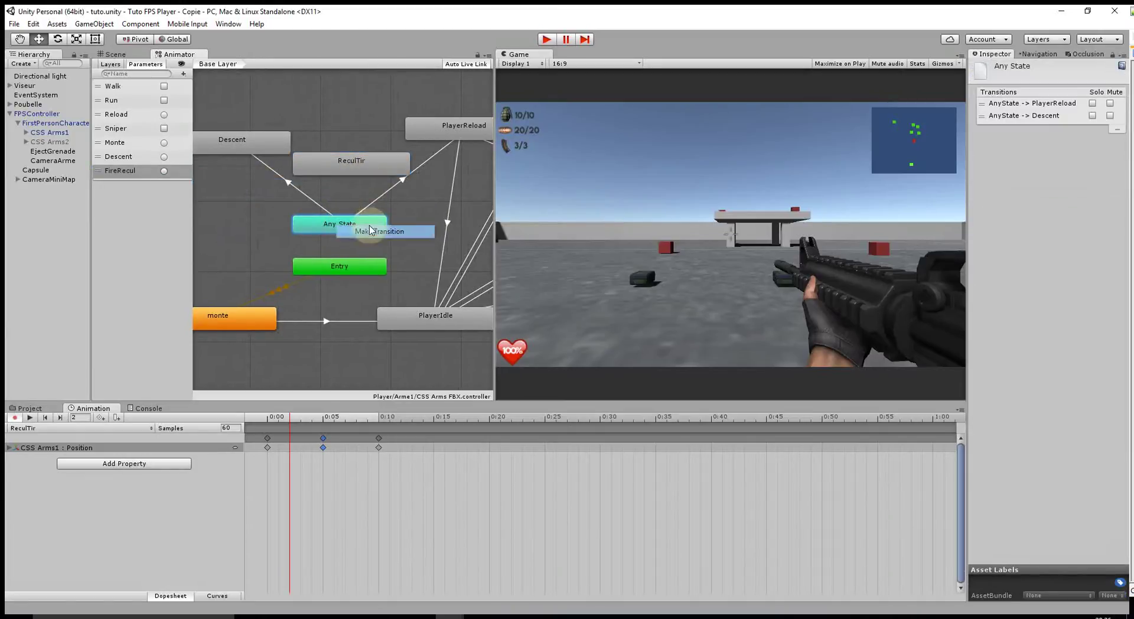
click(354, 165)
click(355, 201)
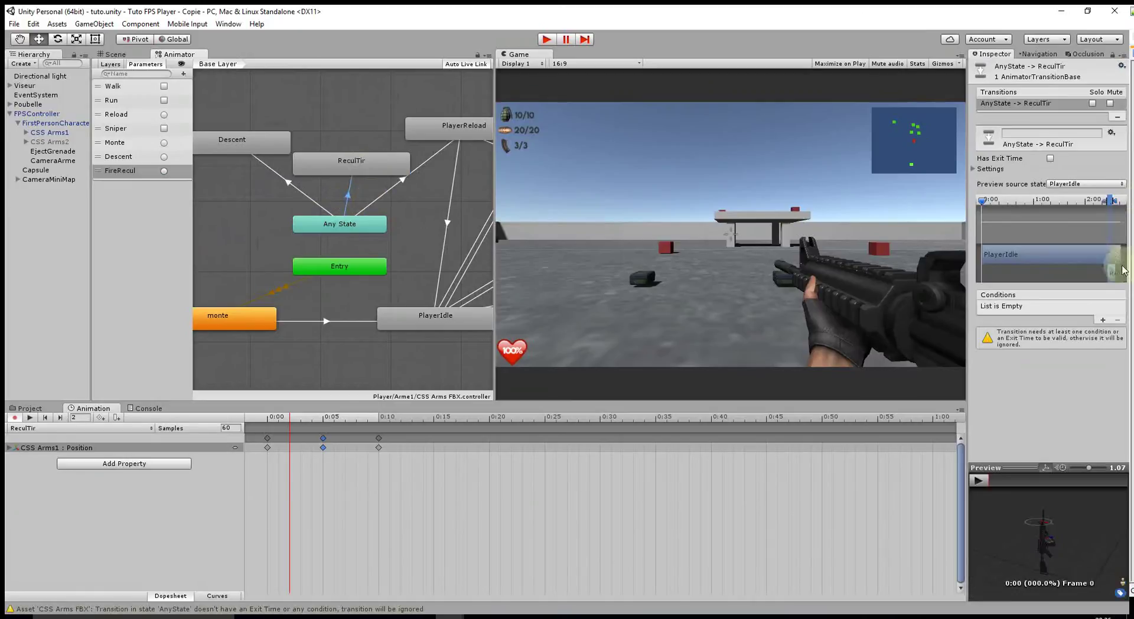
click(1074, 185)
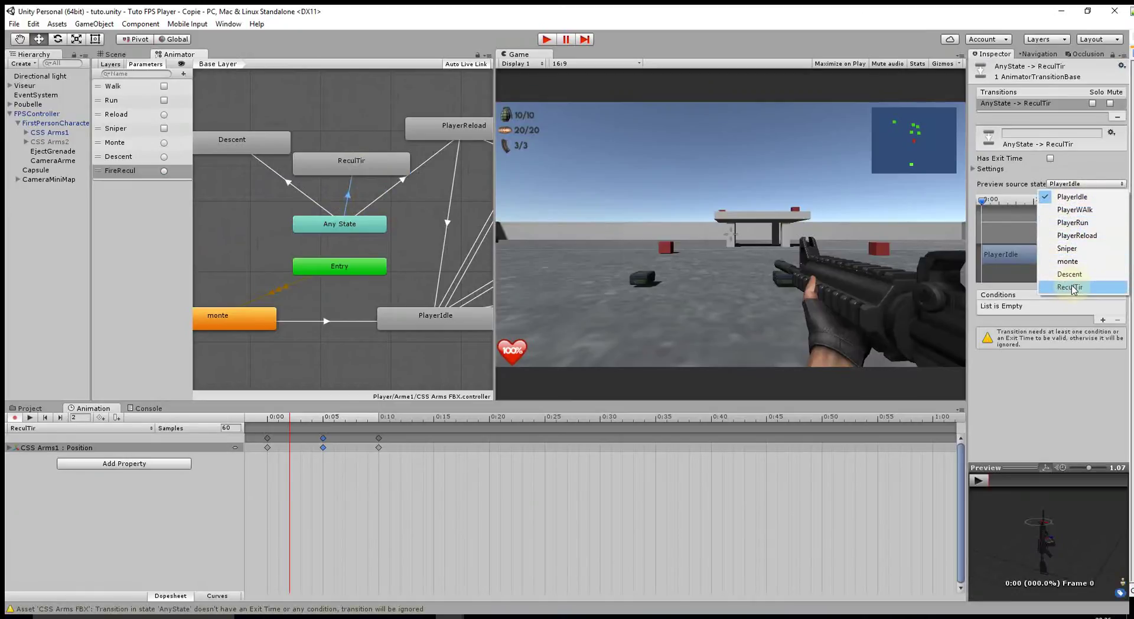
click(1069, 287)
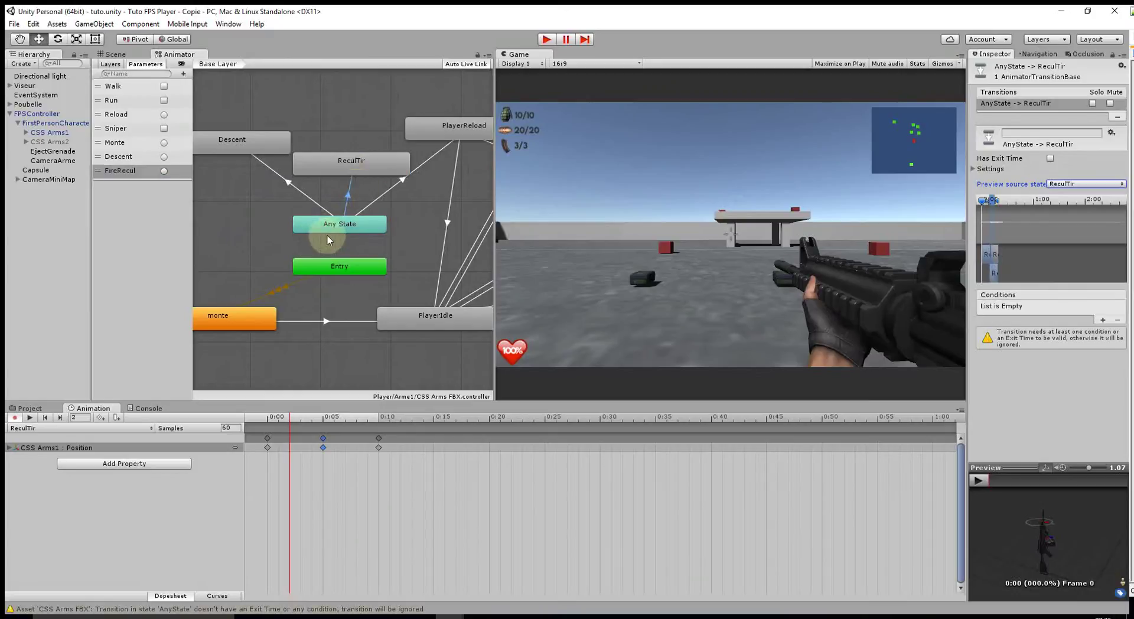
drag(355, 166, 342, 99)
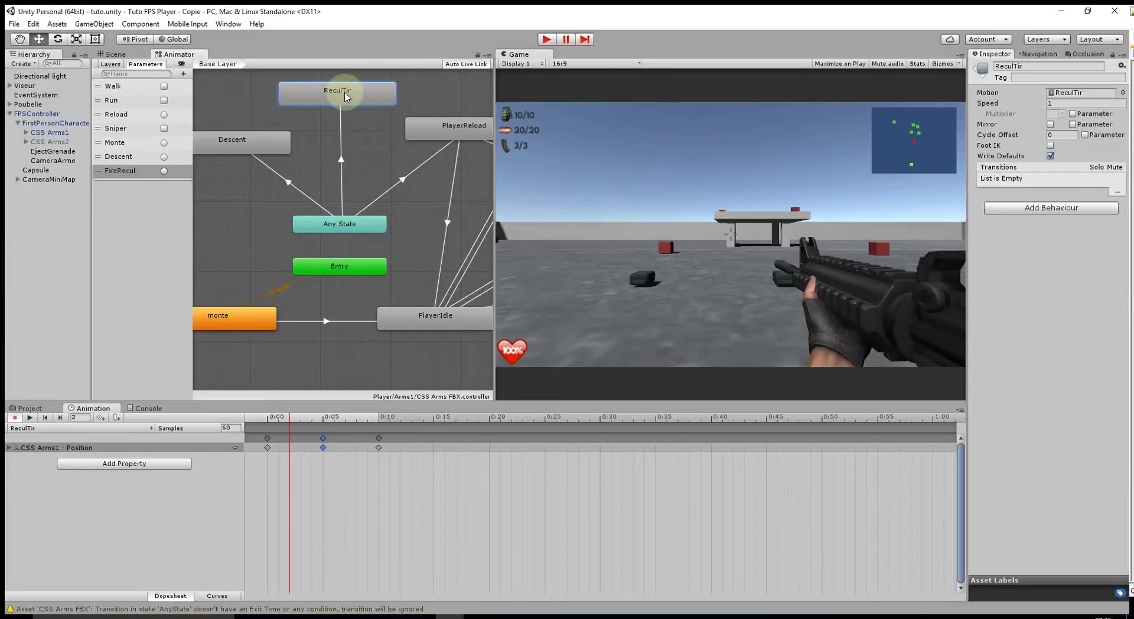
drag(348, 96, 301, 101)
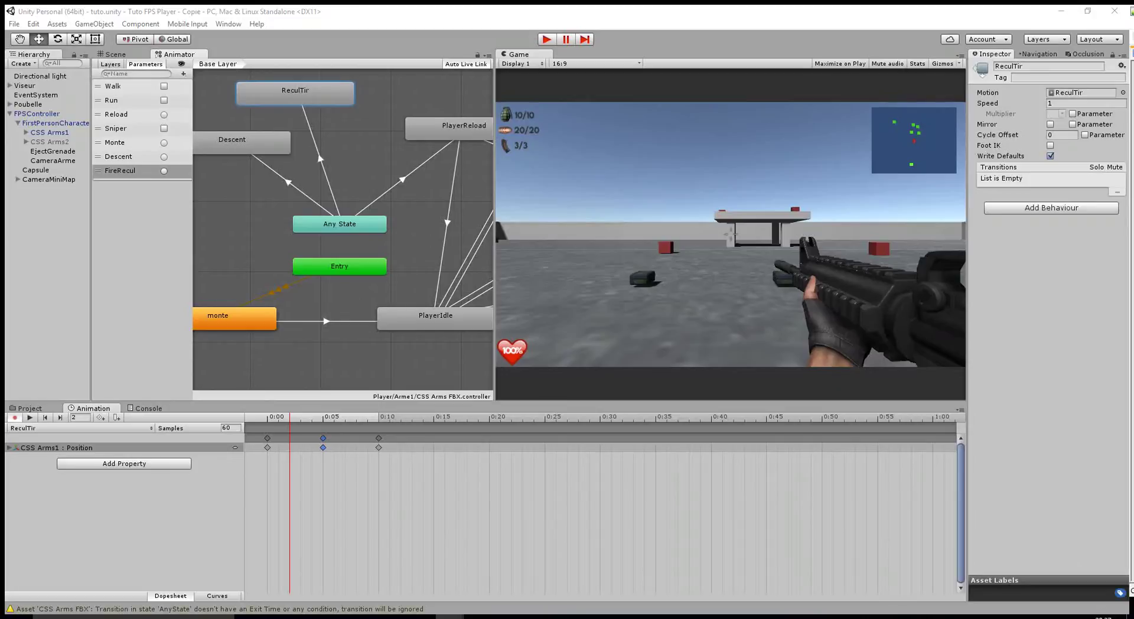
- Make a transition from ReculTir to PlayerIdle
right_click(302, 97)
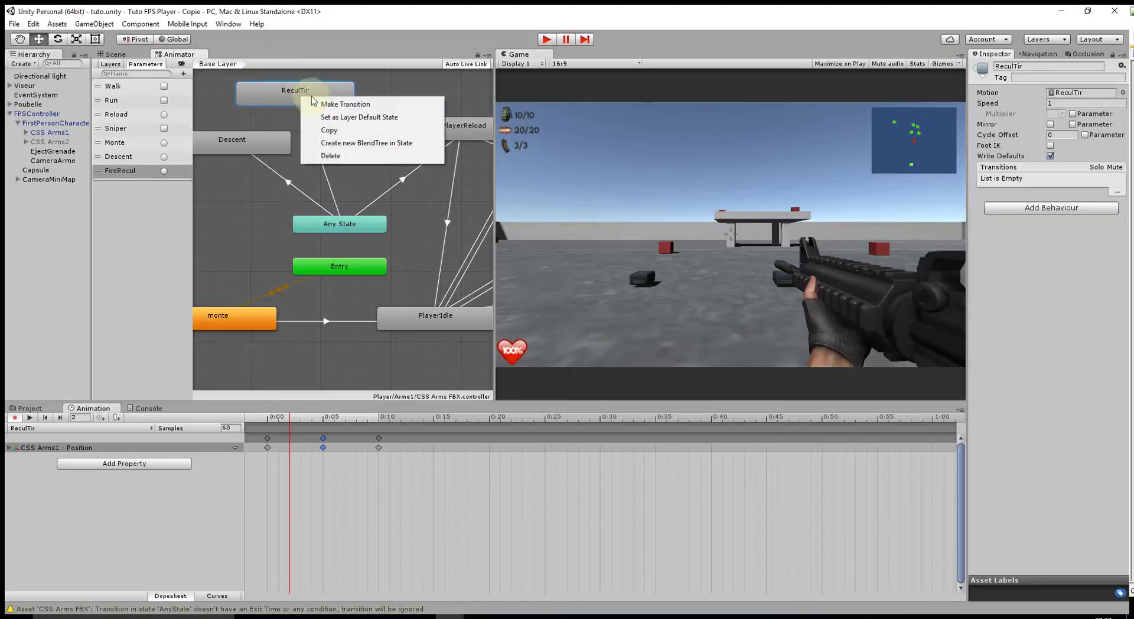
click(314, 102)
click(440, 319)
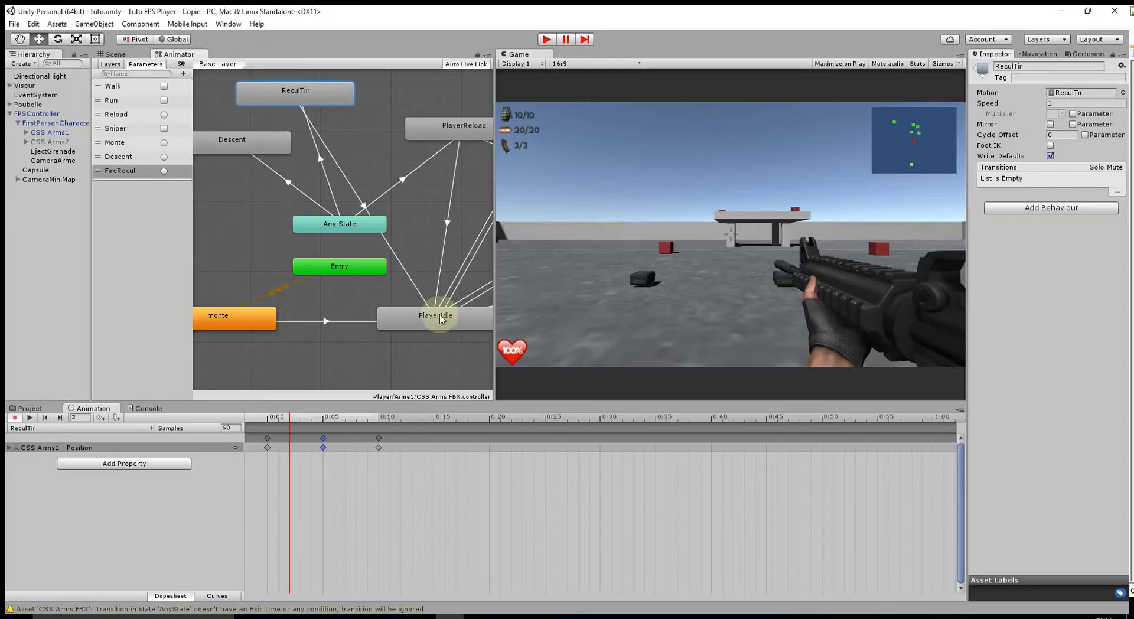
click(362, 207)
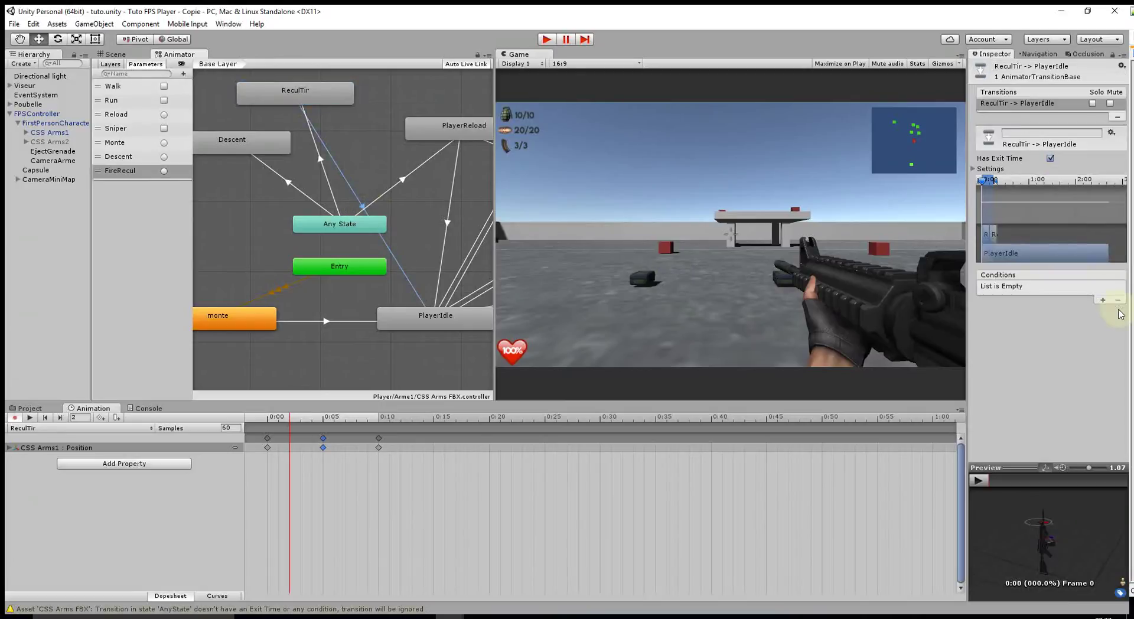
- Give that transition conditions Walk false and Run false, and disable Has Exit Time
click(1102, 300)
click(1083, 287)
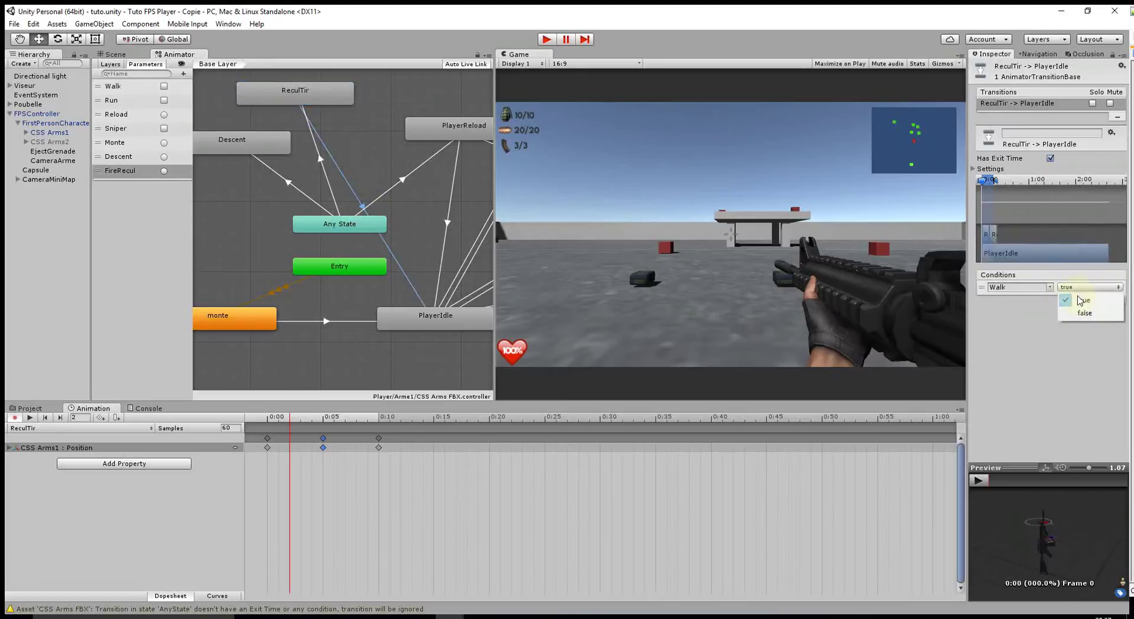
click(1085, 313)
click(1103, 300)
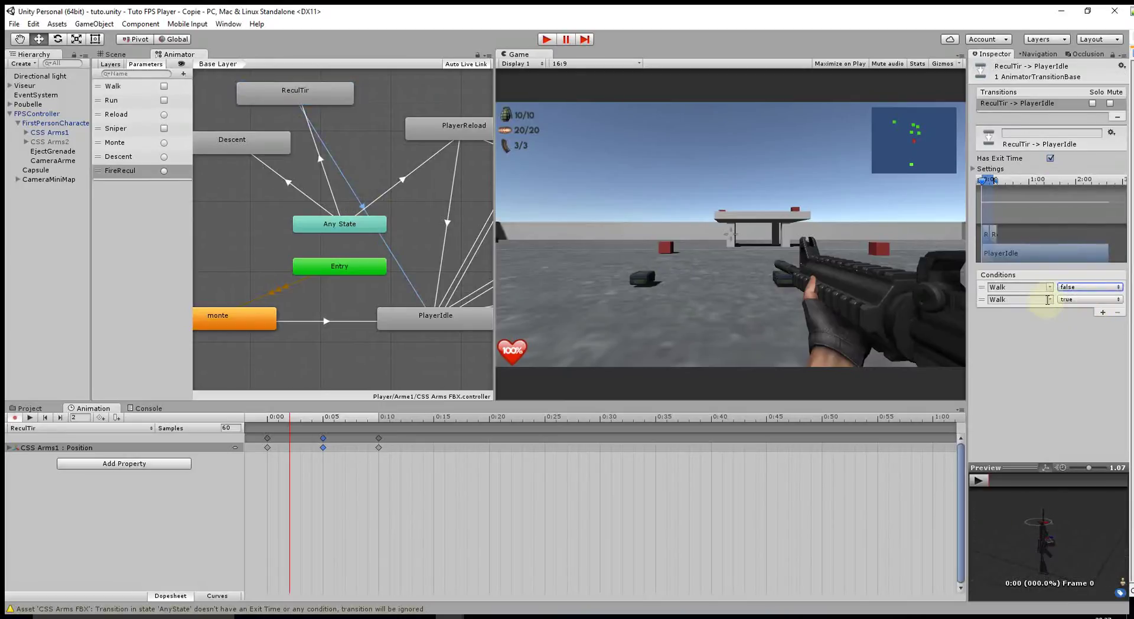
click(1049, 299)
click(1063, 325)
click(1076, 299)
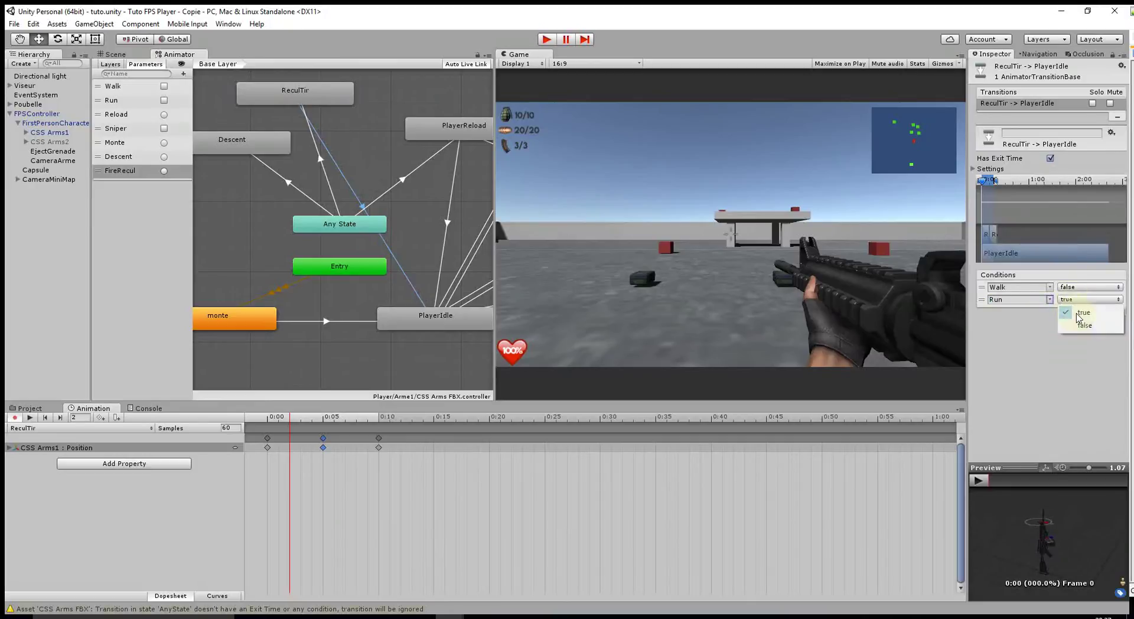
click(1085, 325)
click(1050, 159)
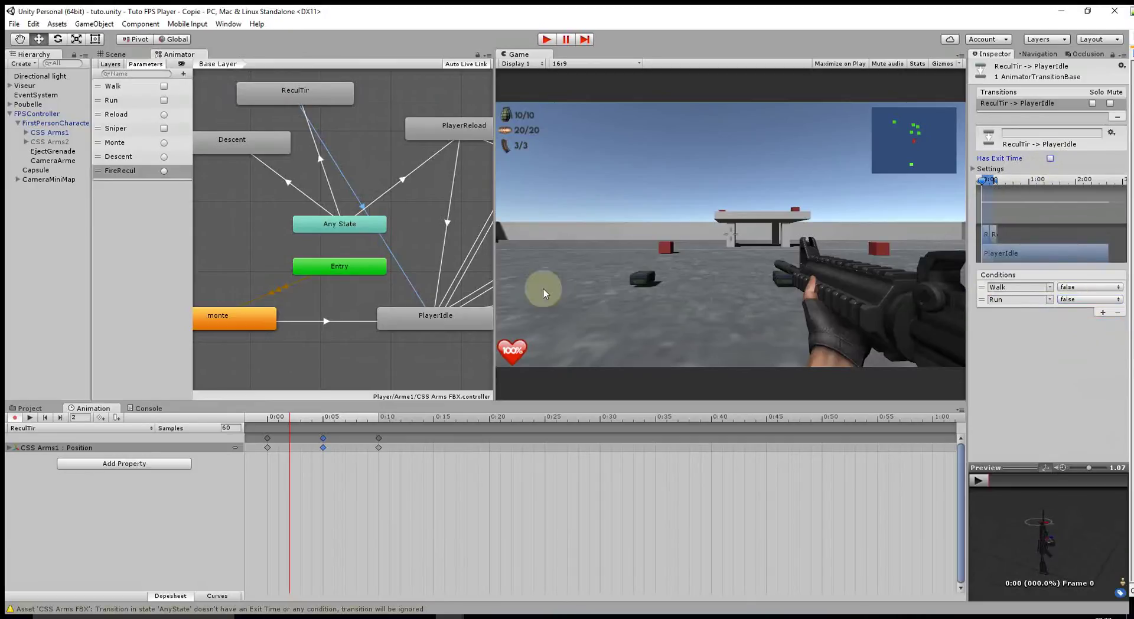
drag(319, 90, 352, 109)
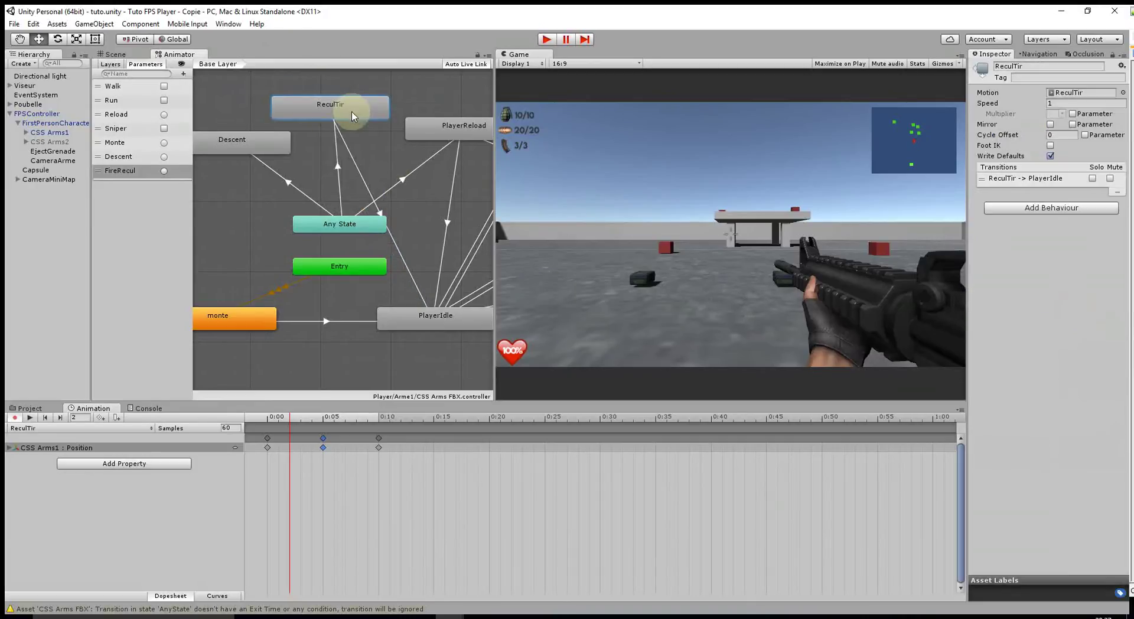
middle_drag(375, 192, 299, 233)
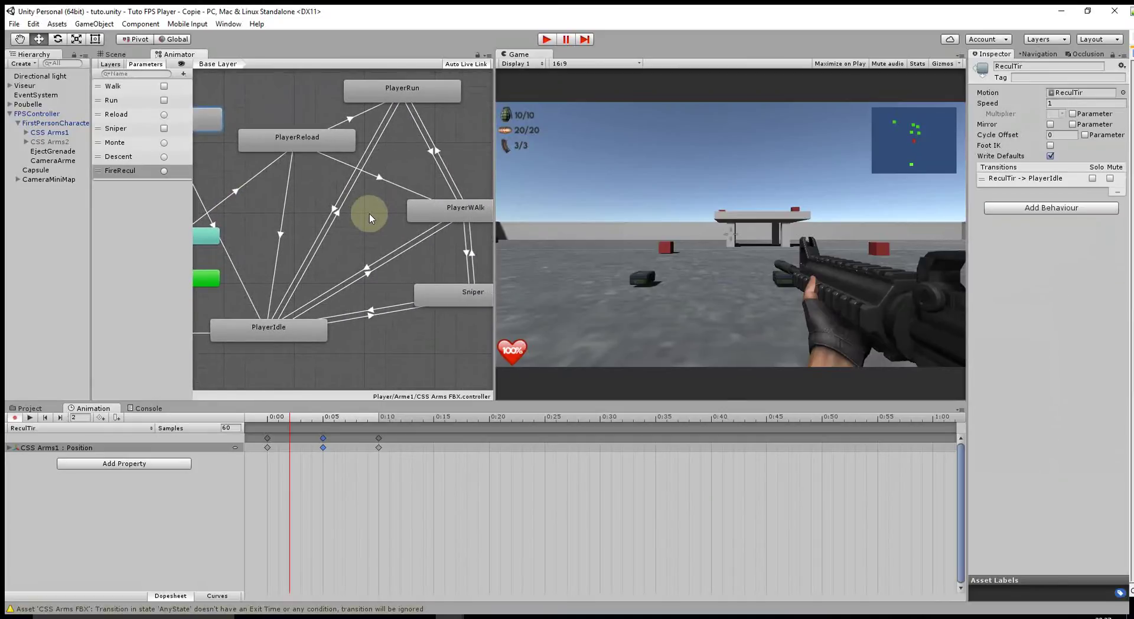
- Make a transition from ReculTir to PlayerWAlk
right_click(211, 131)
click(236, 134)
click(414, 206)
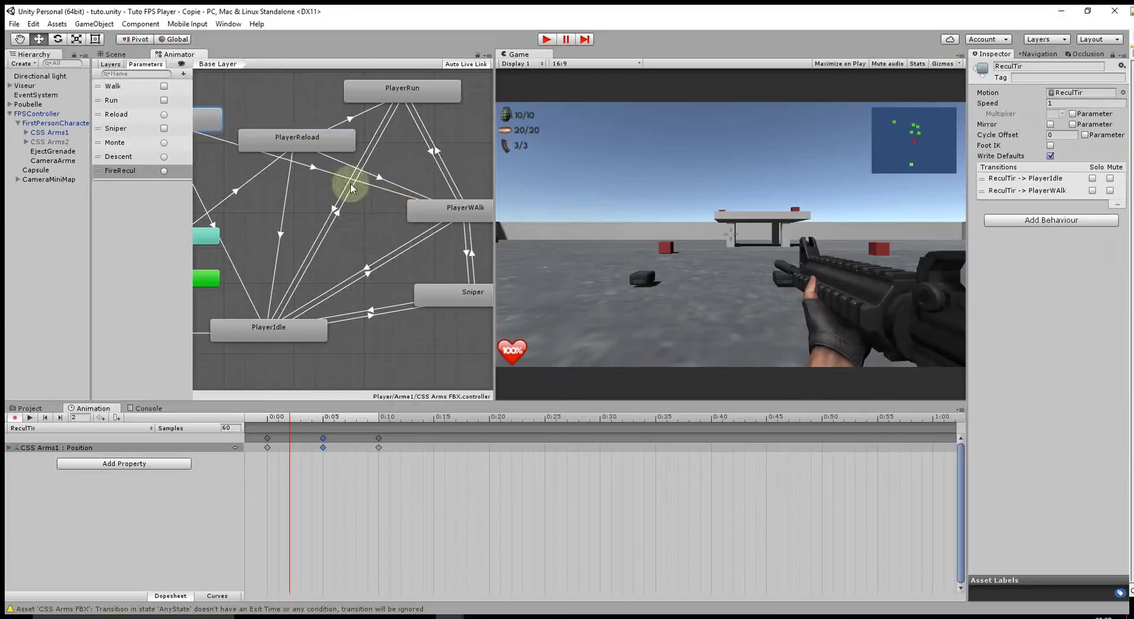
click(311, 167)
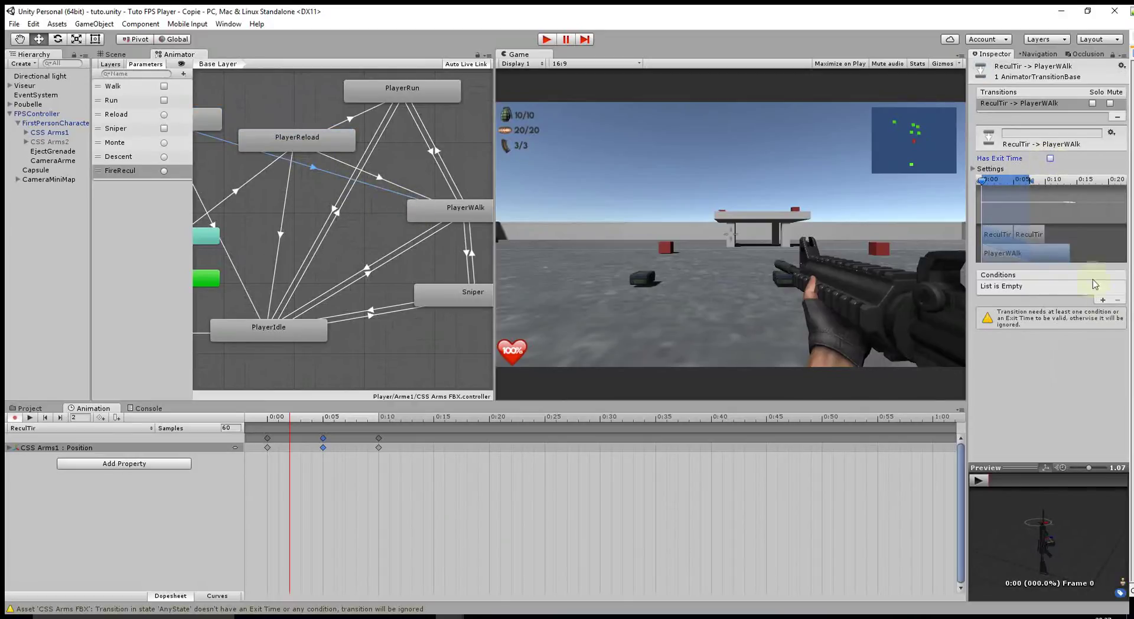
- Add conditions Walk true and Run false to the ReculTir→PlayerWAlk transition
click(1102, 300)
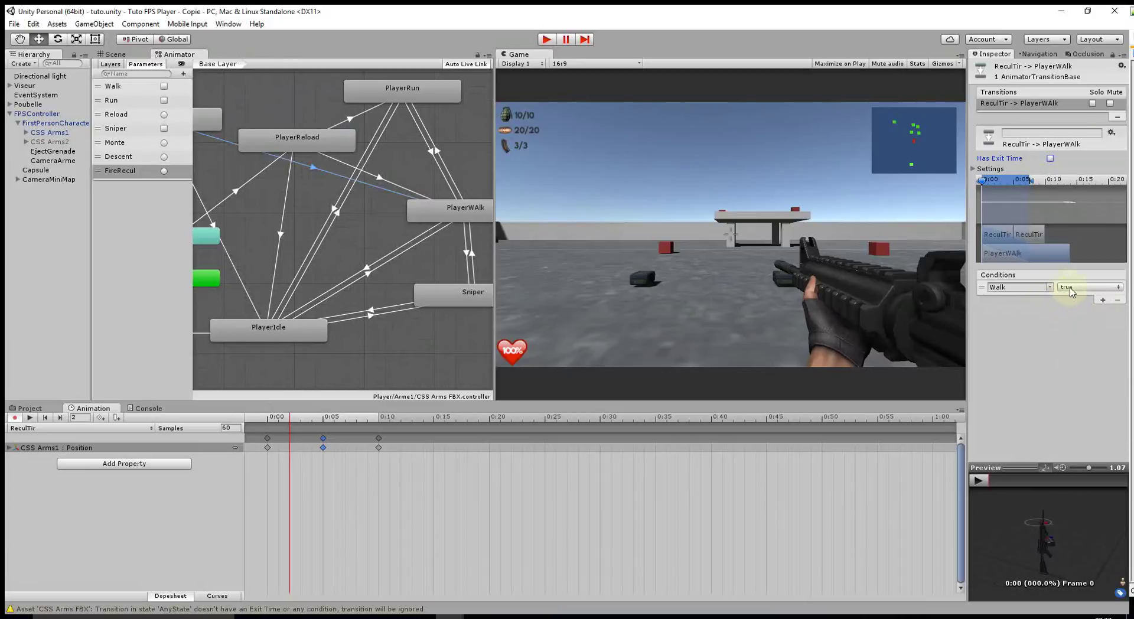
click(1103, 300)
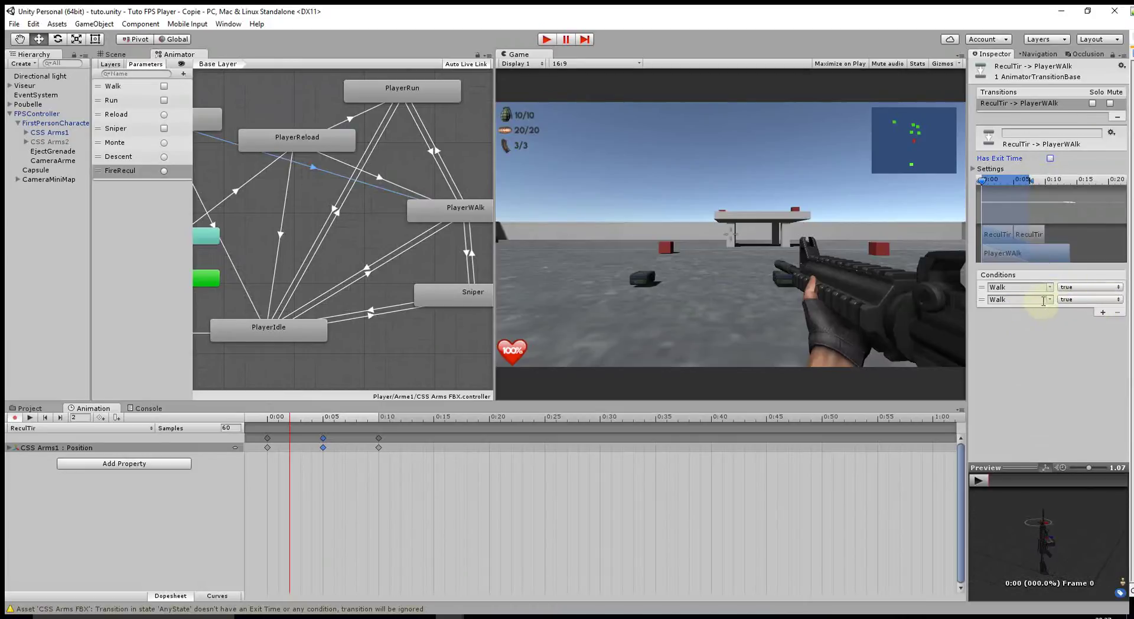
click(1050, 300)
click(1074, 325)
click(1089, 300)
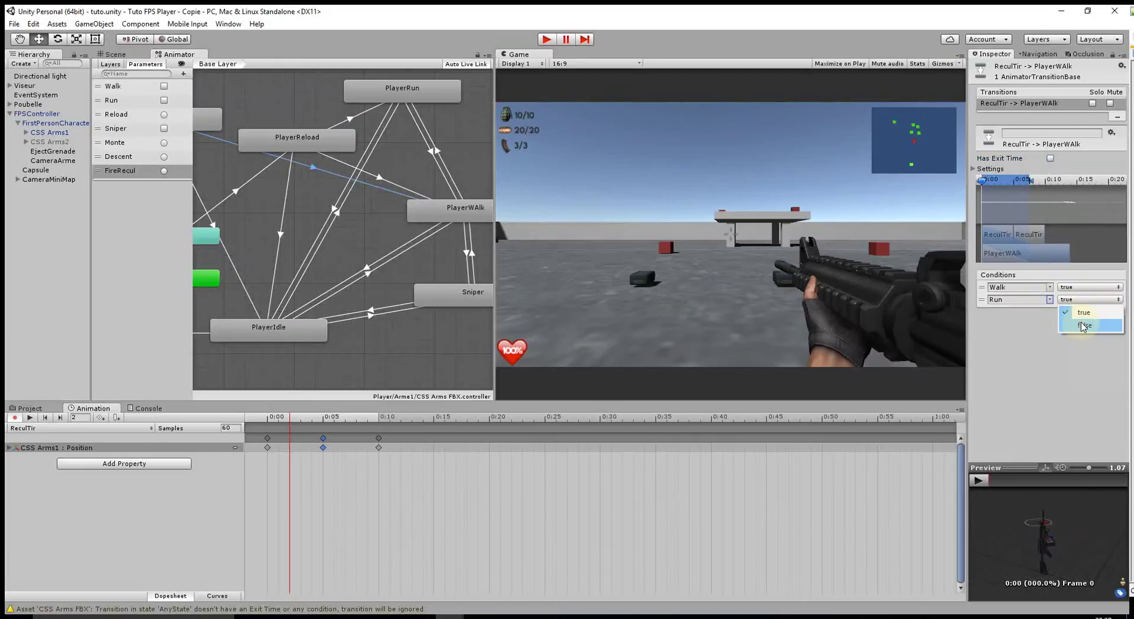
click(1072, 325)
middle_drag(279, 210, 410, 220)
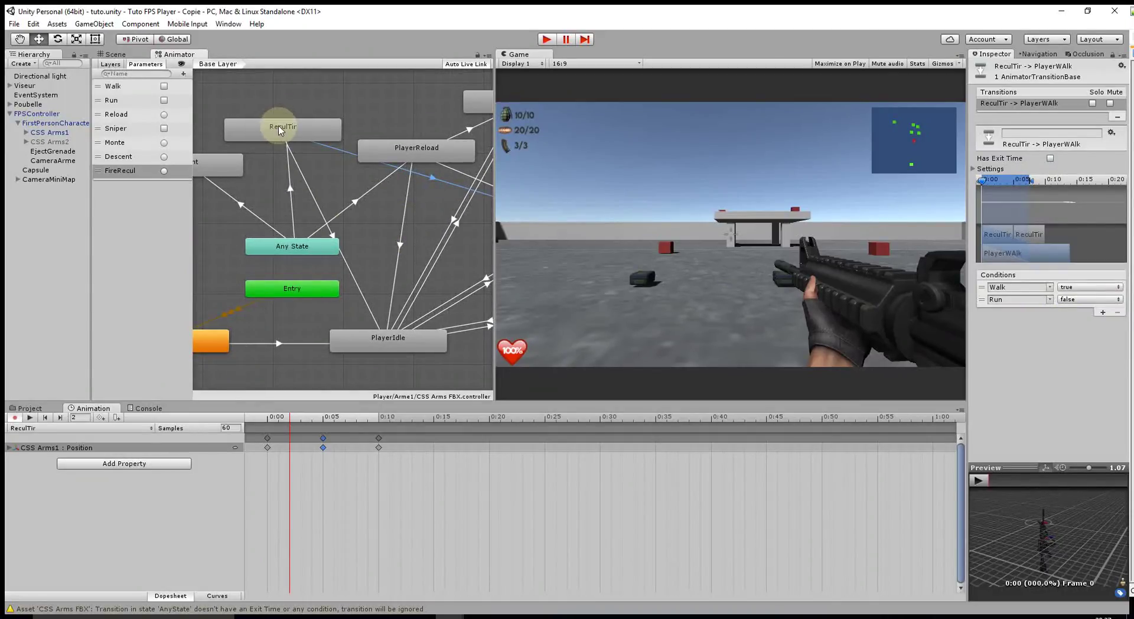
- Run Play mode and set the FireRecul trigger once, then stop
click(546, 39)
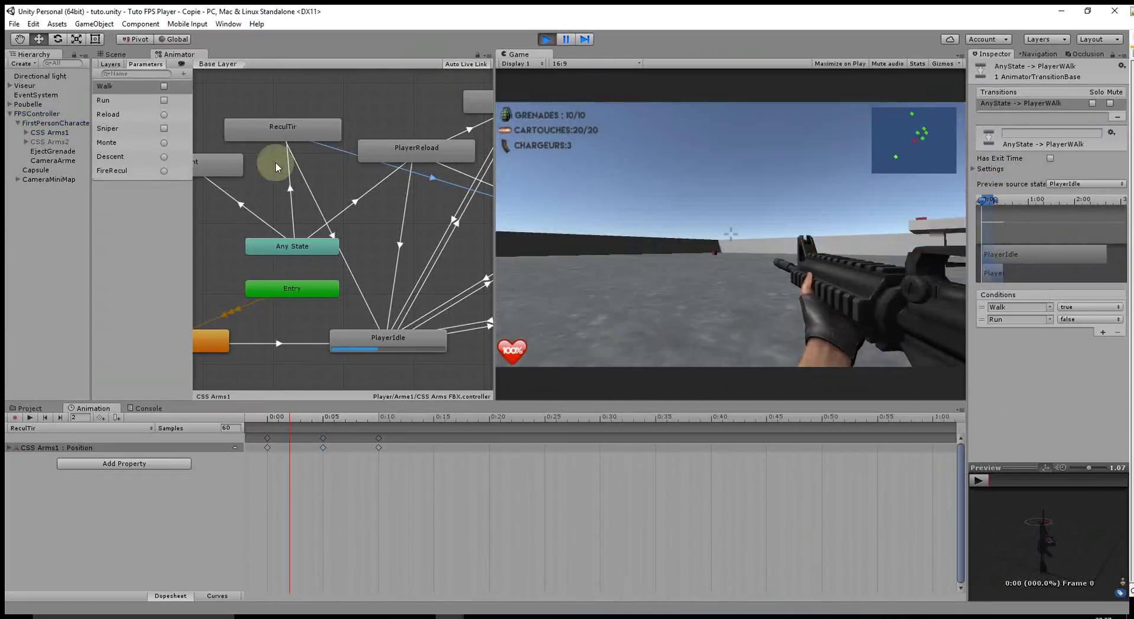
click(164, 171)
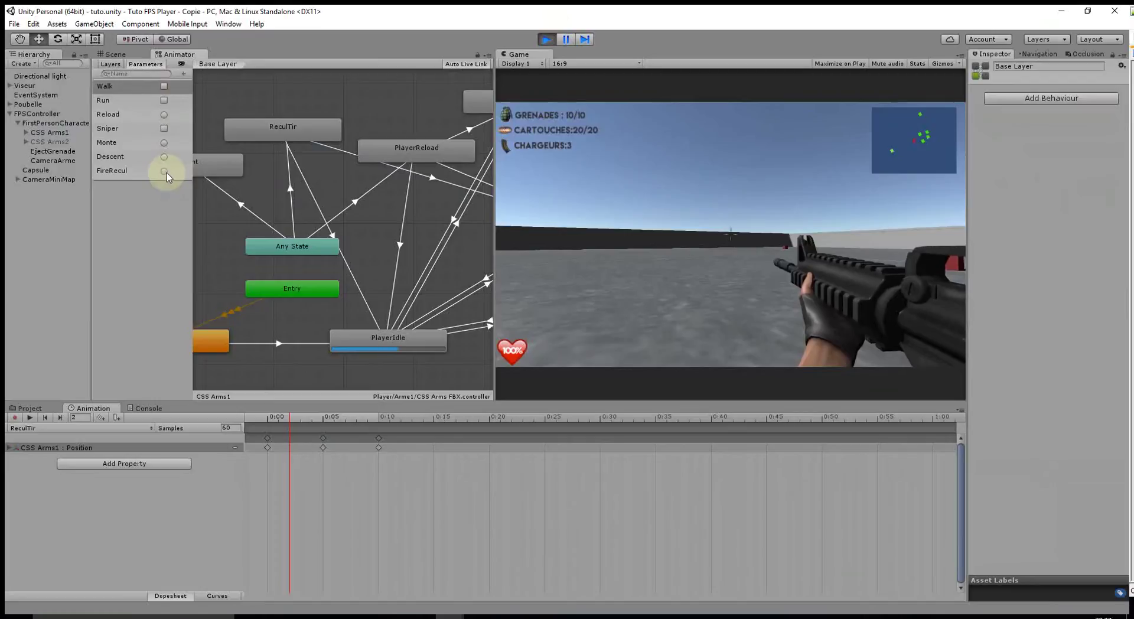
click(546, 39)
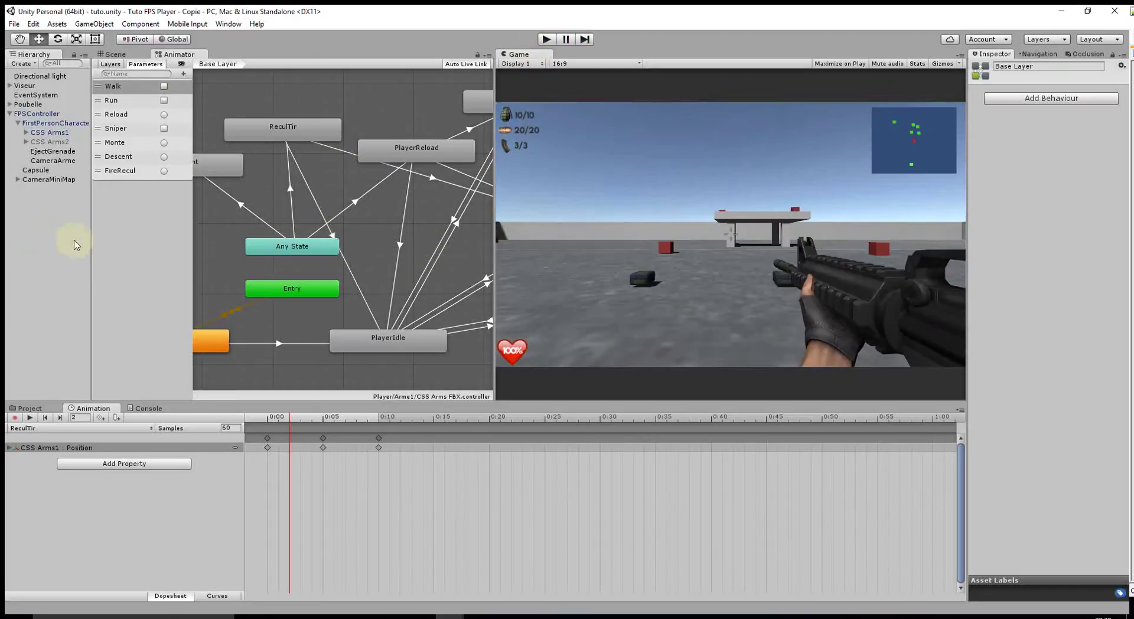
- Play again, firing and triggering FireRecul twice, then select the Any State→ReculTir transition
drag(99, 241, 117, 242)
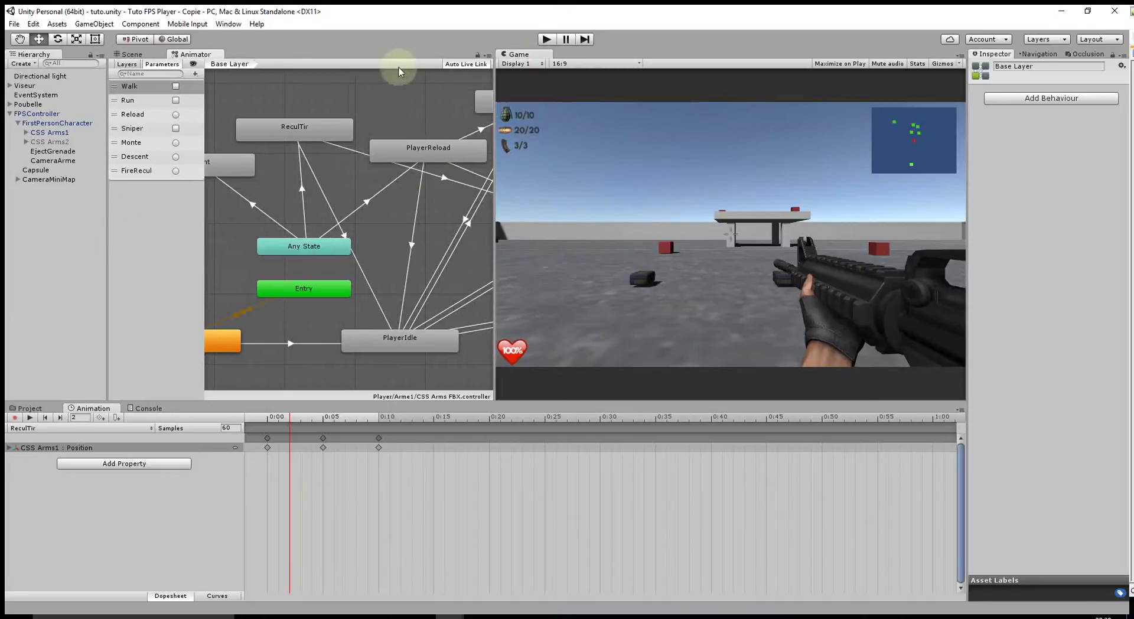
click(546, 39)
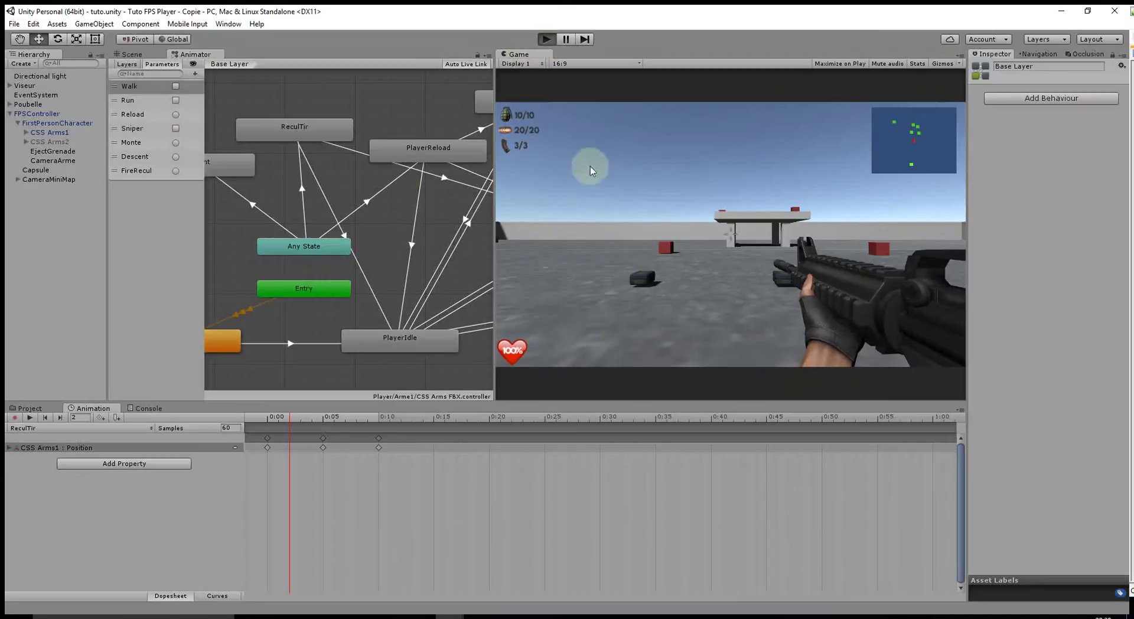
click(732, 229)
click(731, 229)
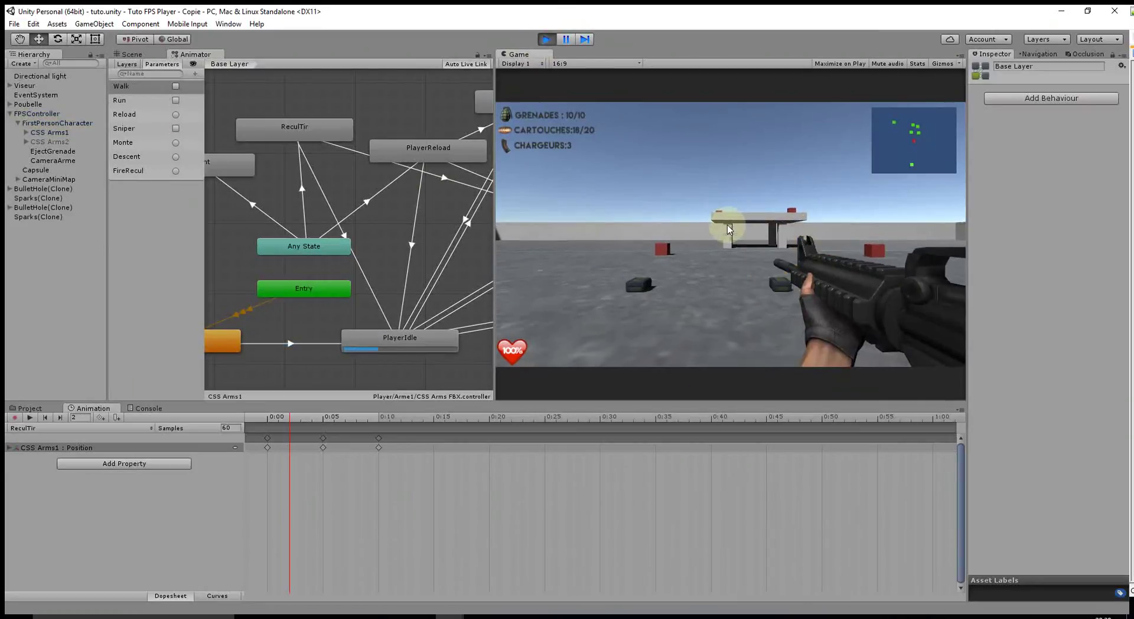
click(175, 171)
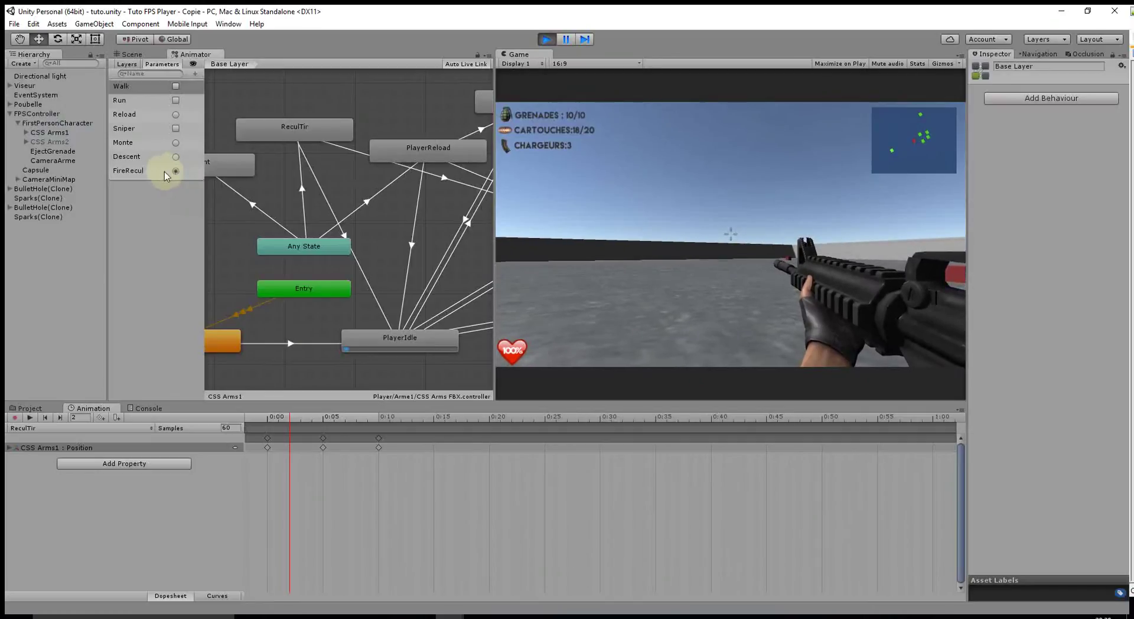
click(48, 132)
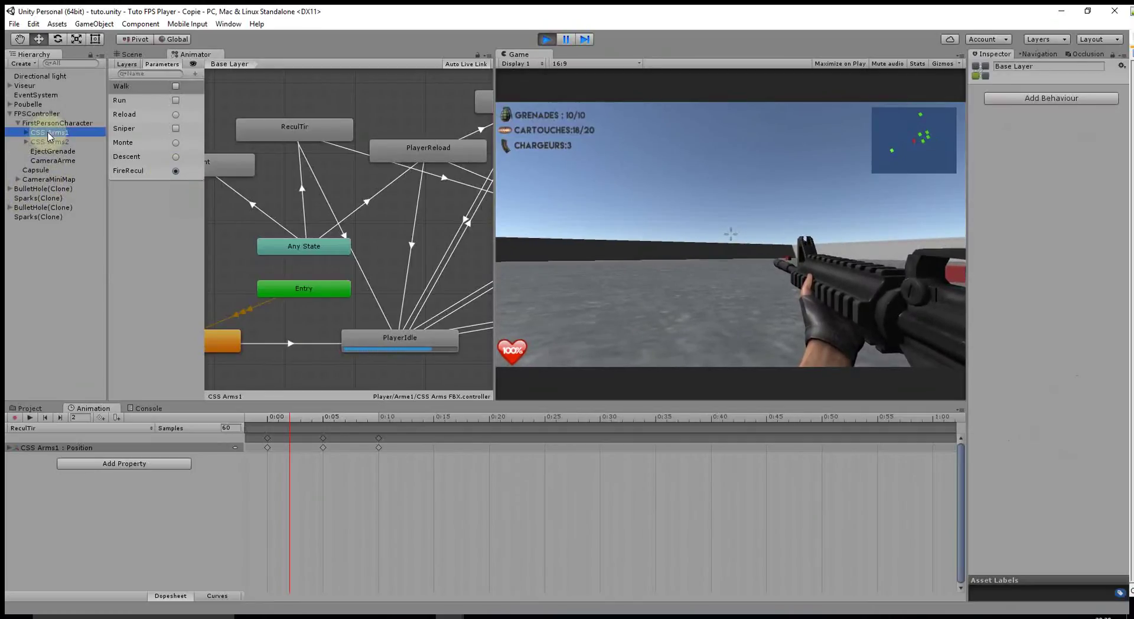
click(176, 170)
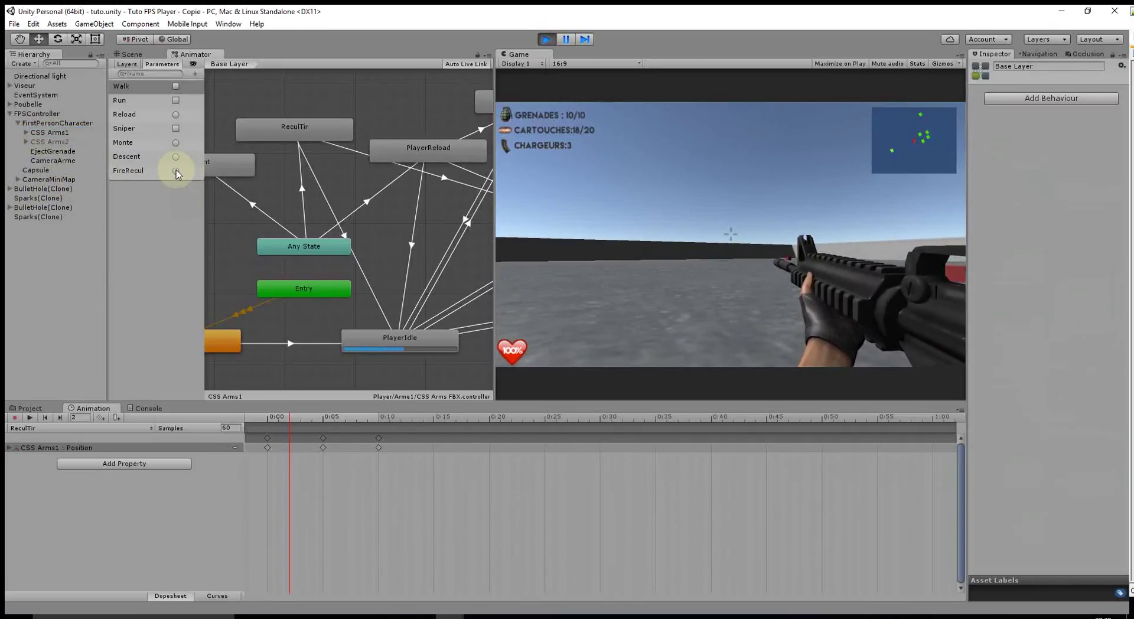
click(546, 39)
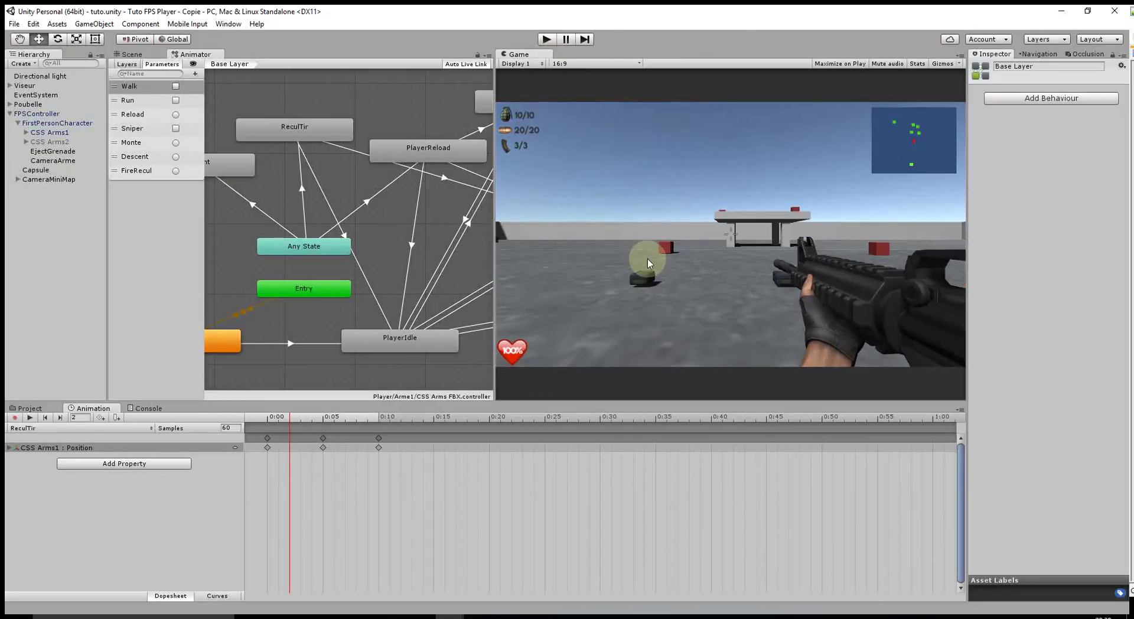
click(306, 190)
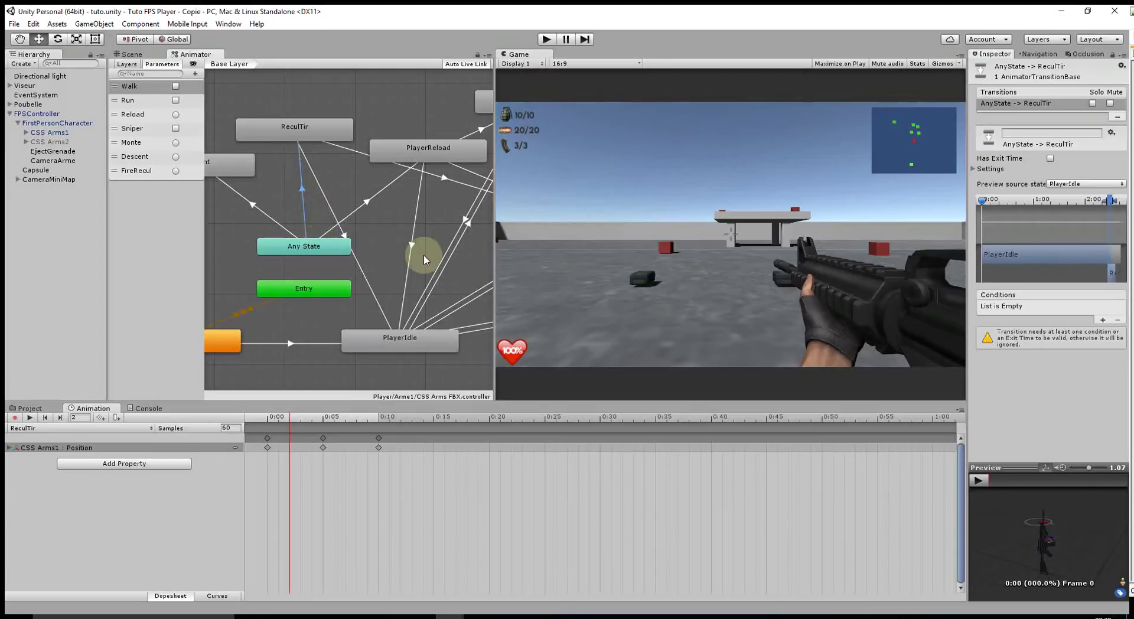
- Add a FireRecul condition to the Any State→ReculTir transition
click(1103, 319)
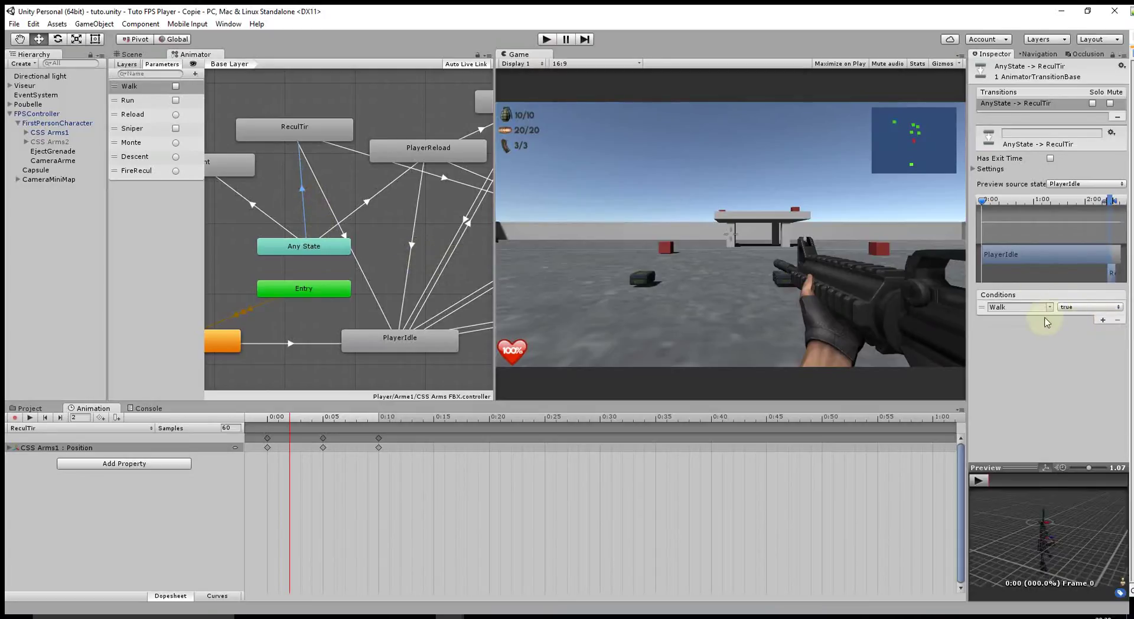
click(1050, 307)
click(1081, 397)
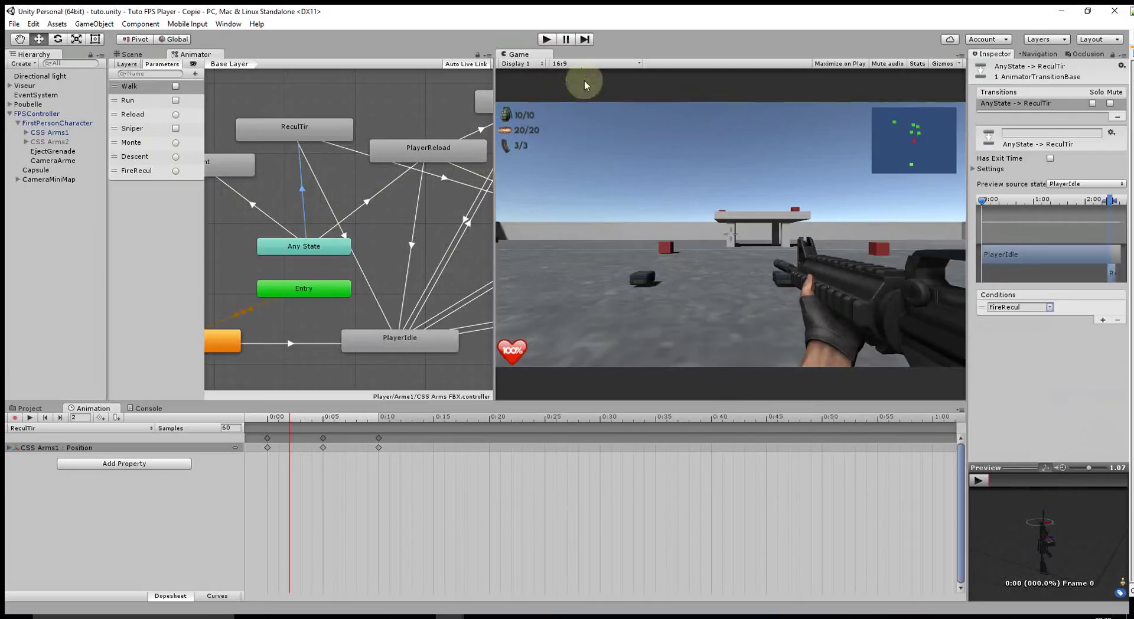
- Play-test by setting the FireRecul trigger to confirm the recoil plays
click(546, 39)
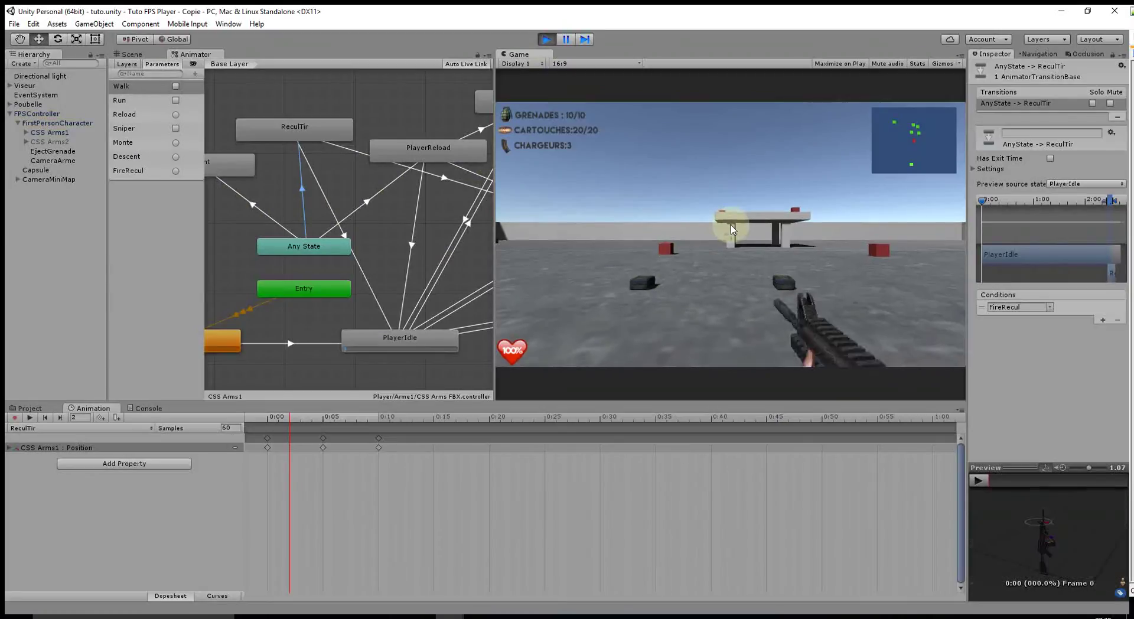
click(175, 172)
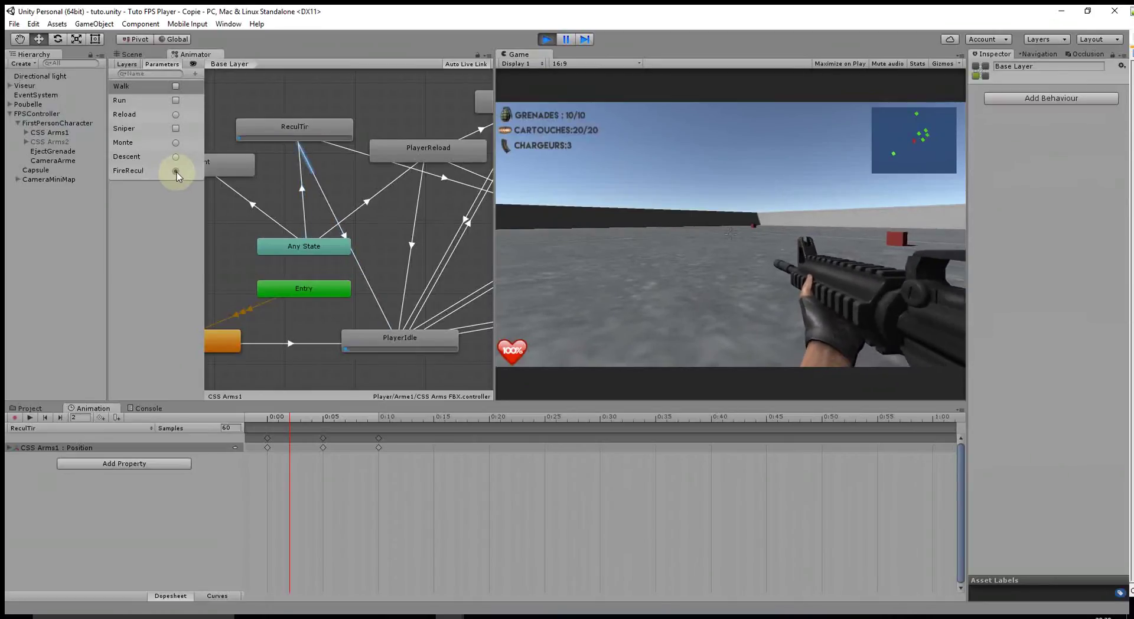
click(547, 39)
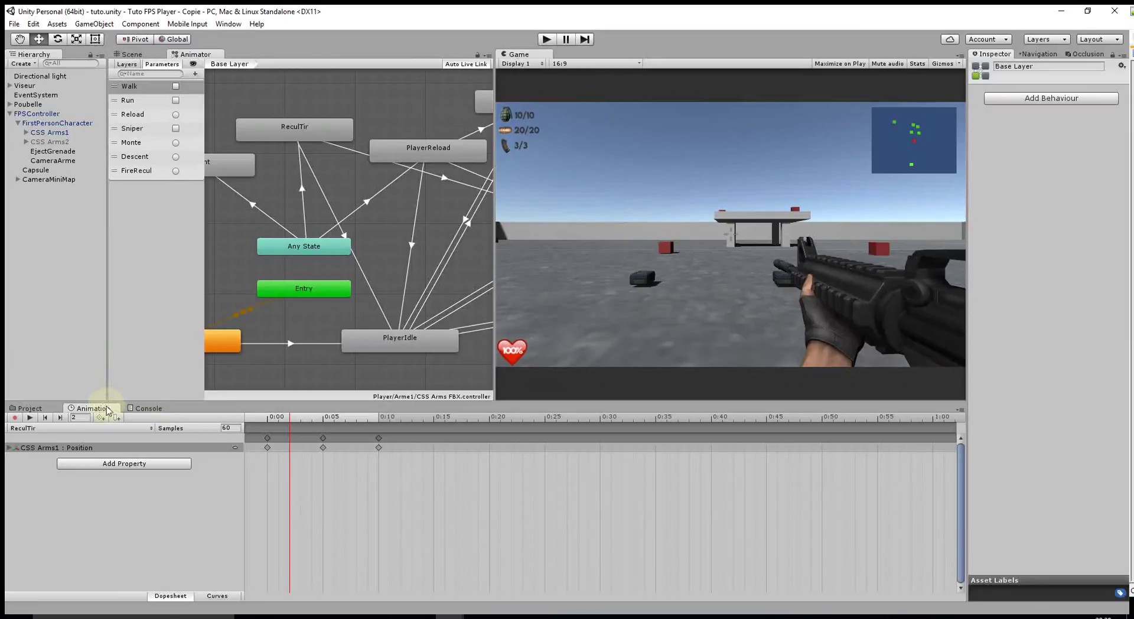
- Open AnimationPlayer.cs from the Arme1/Script folder in Visual Studio
click(26, 408)
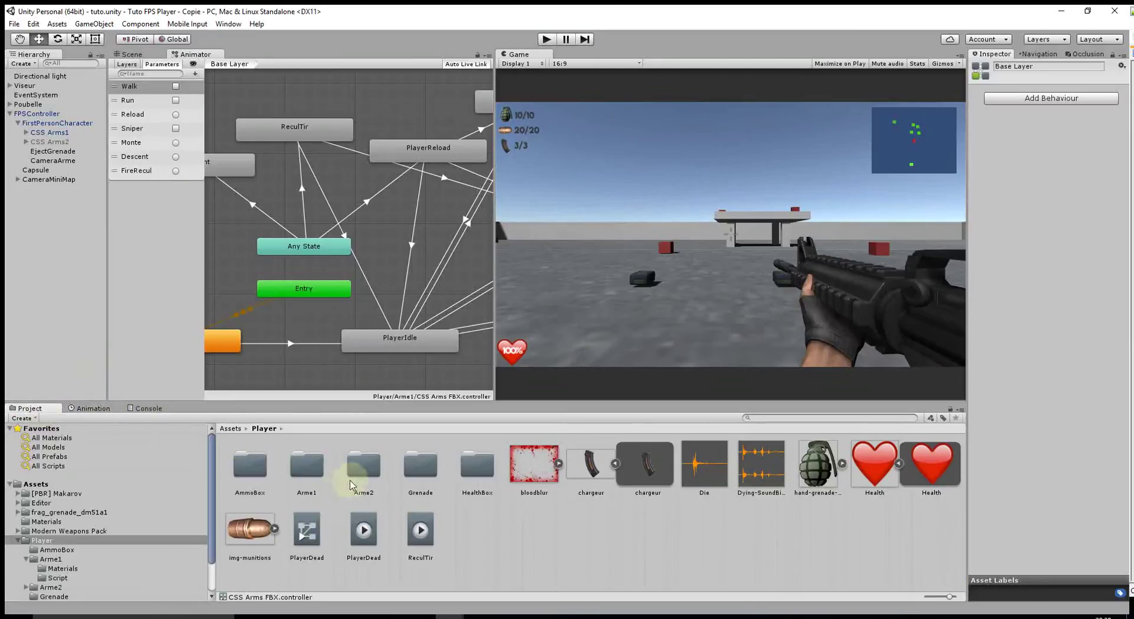
double_click(364, 466)
double_click(307, 467)
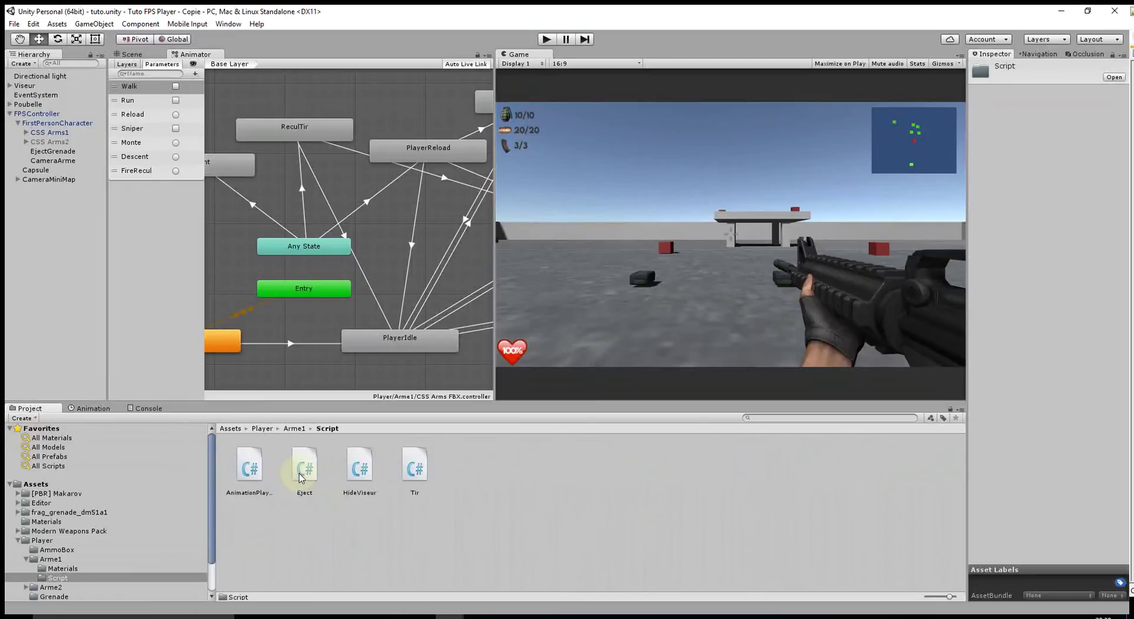
double_click(249, 467)
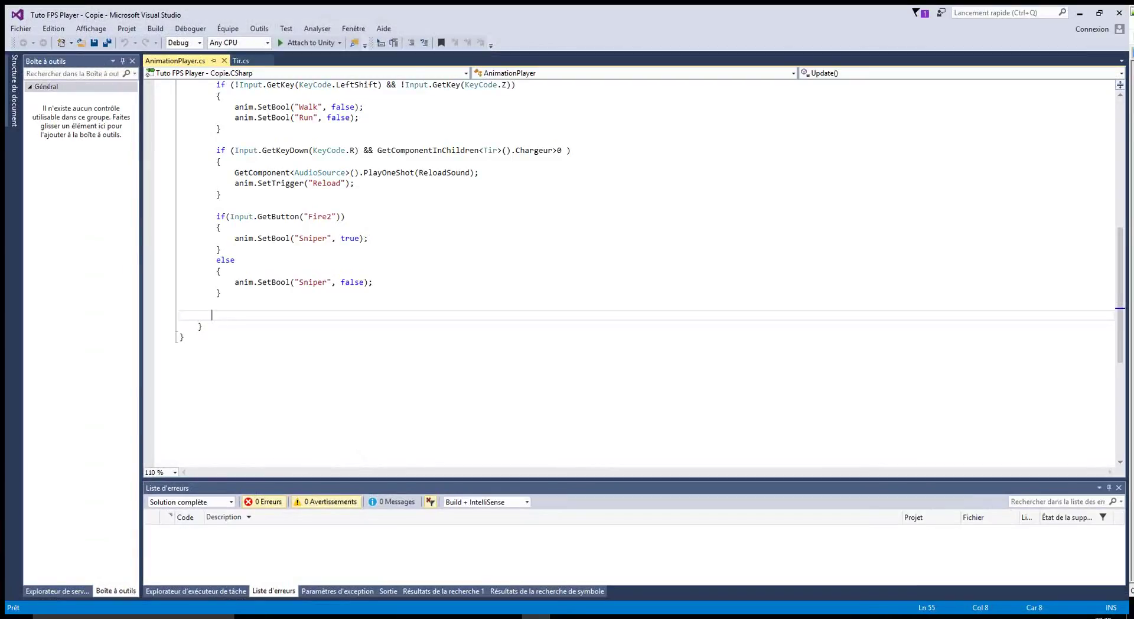
- Start the if condition with an Input.GetButton Fire1 check and a negated second GetButton check
scroll(440, 276, up, 3)
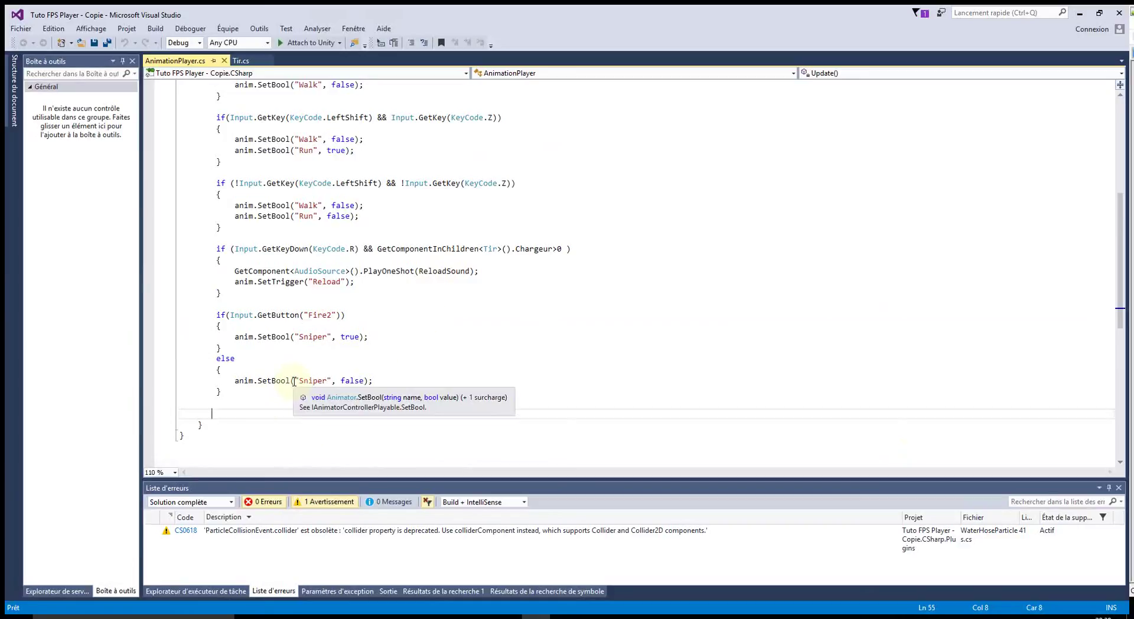
text(if)
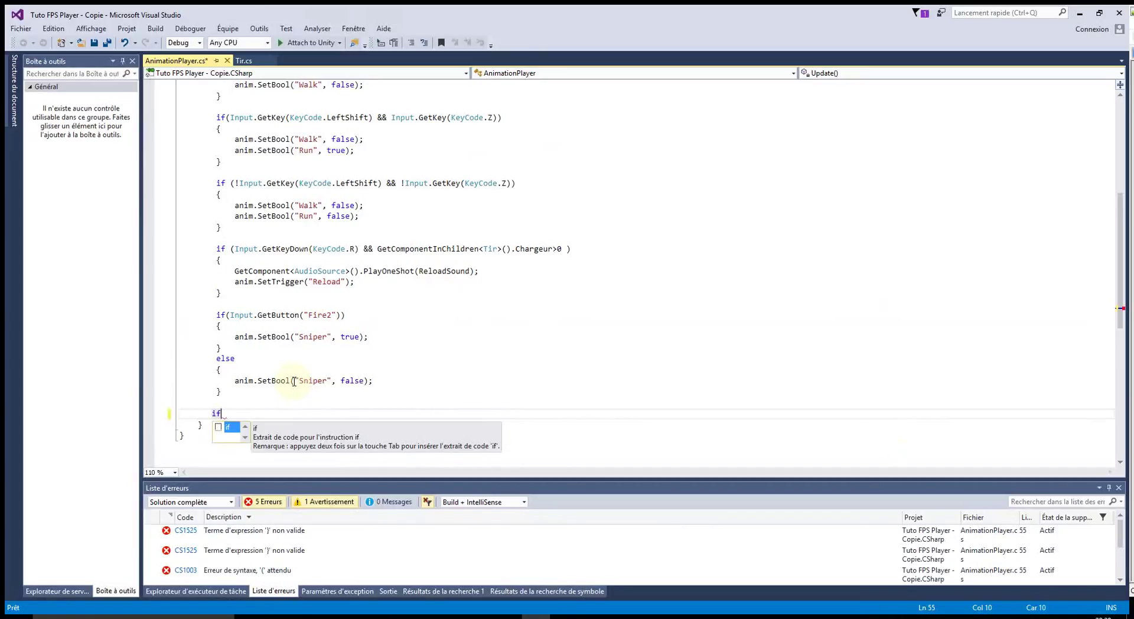
key(BackSpace)
key(BackSpace)
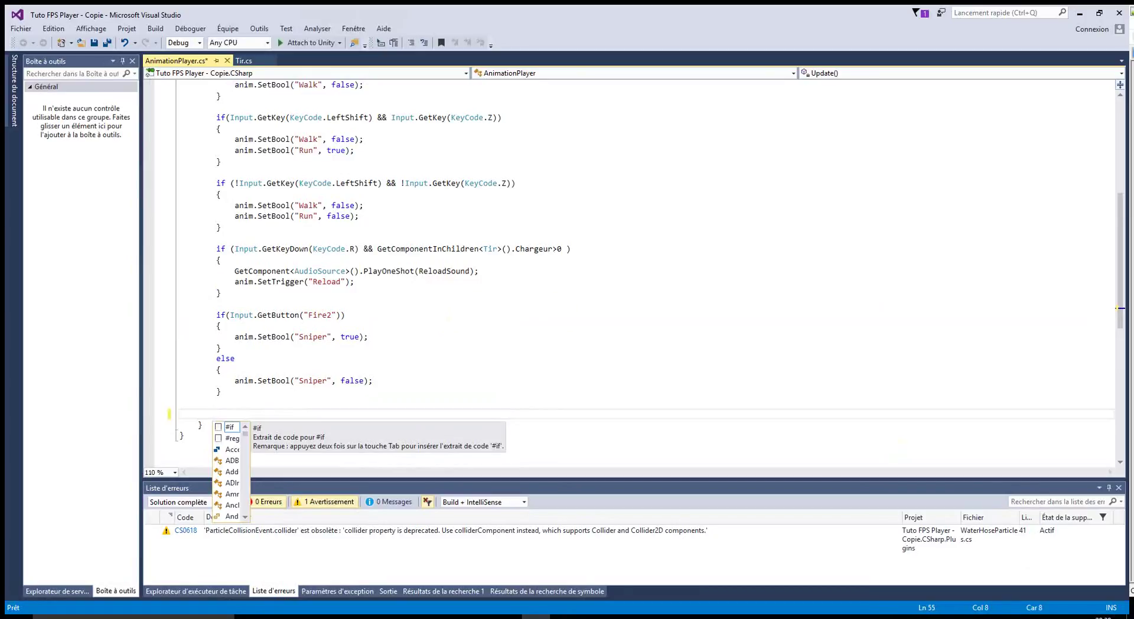
key(Escape)
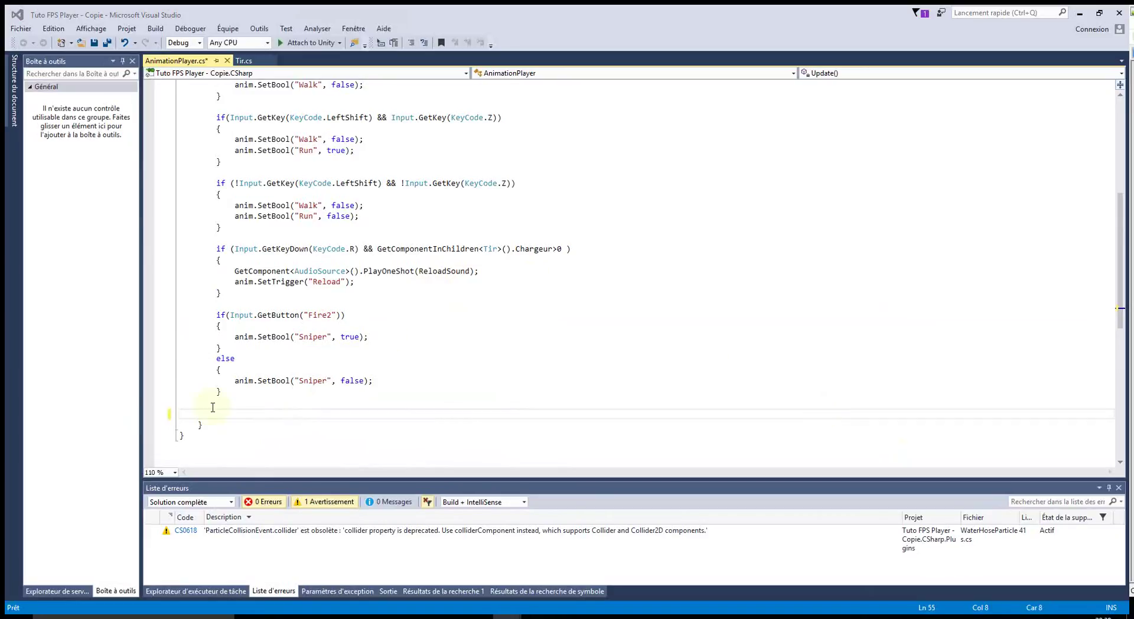
text(if)
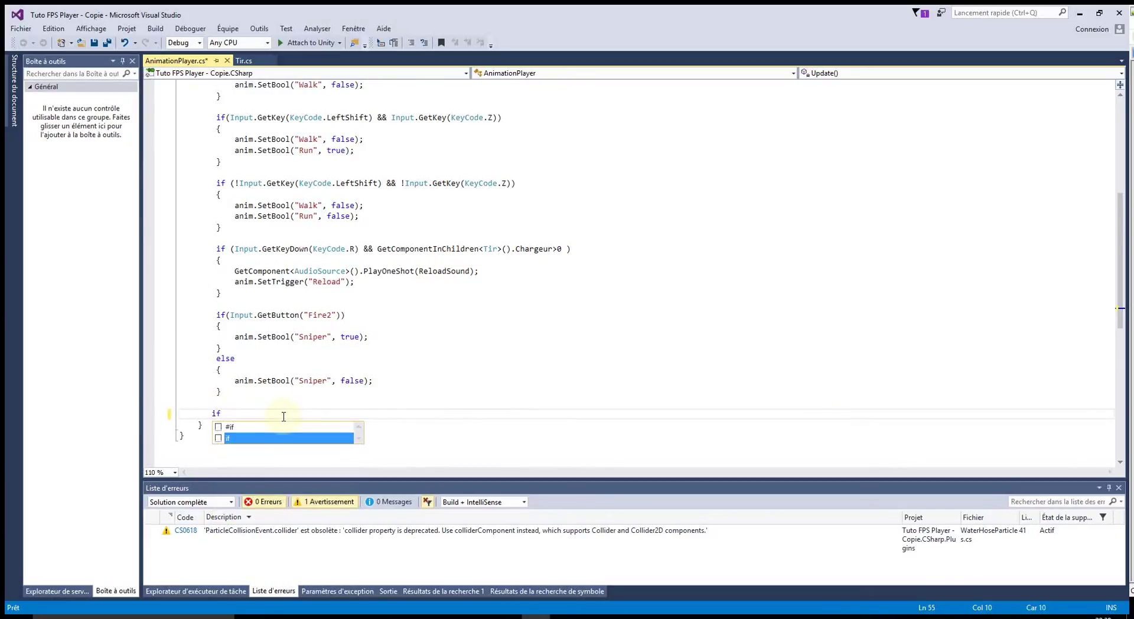
text((Input)
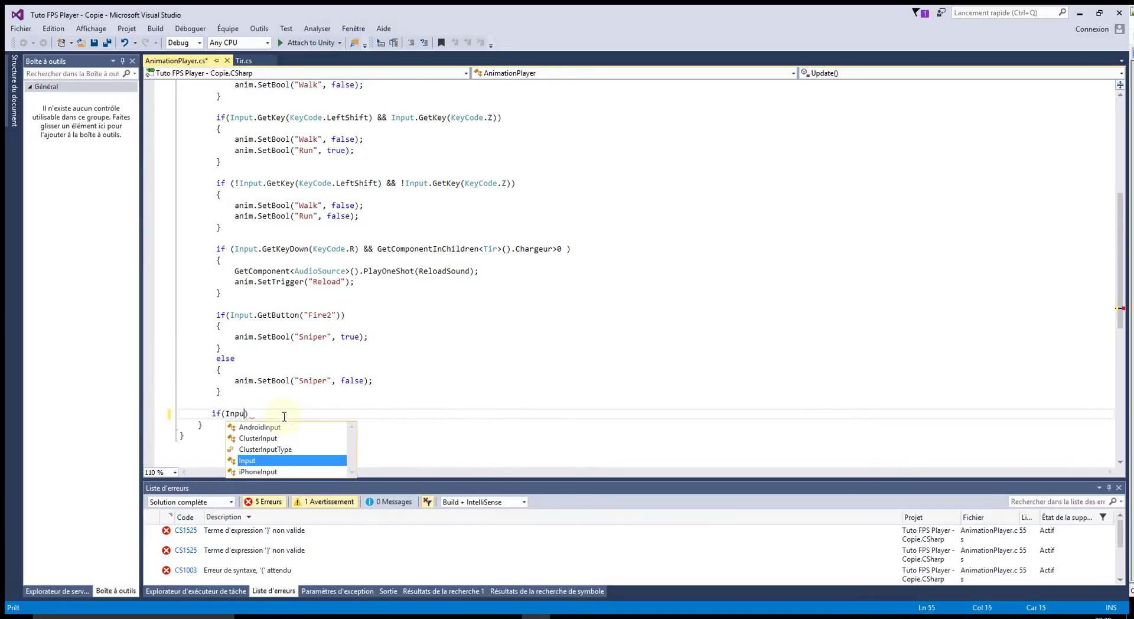
text(.get)
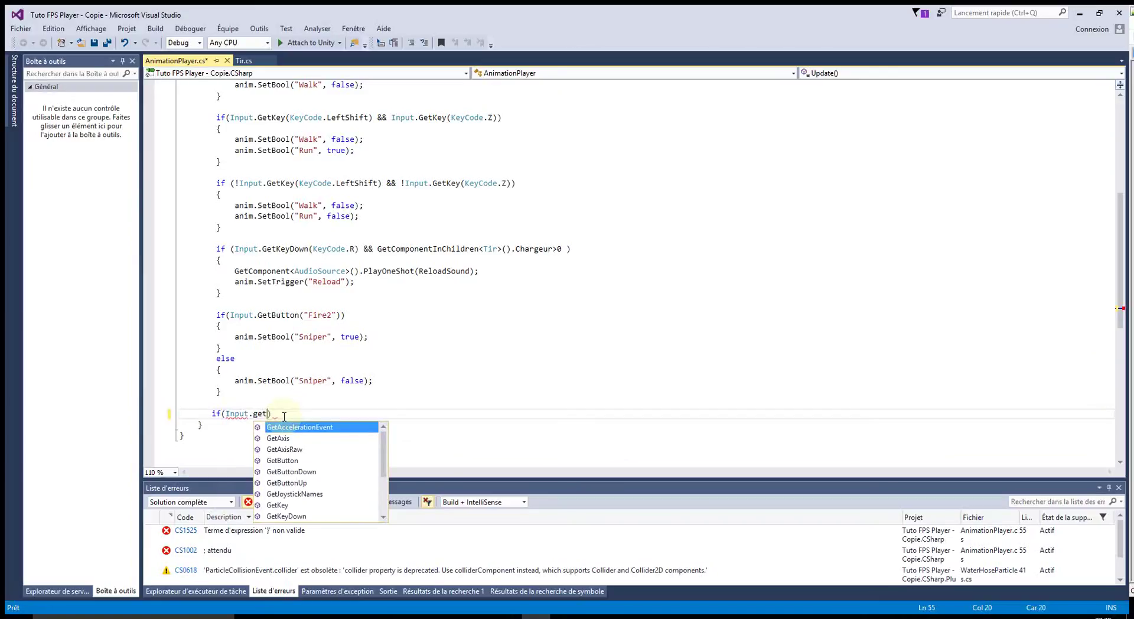
key(Down)
key(Down)
key(Down)
key(Tab)
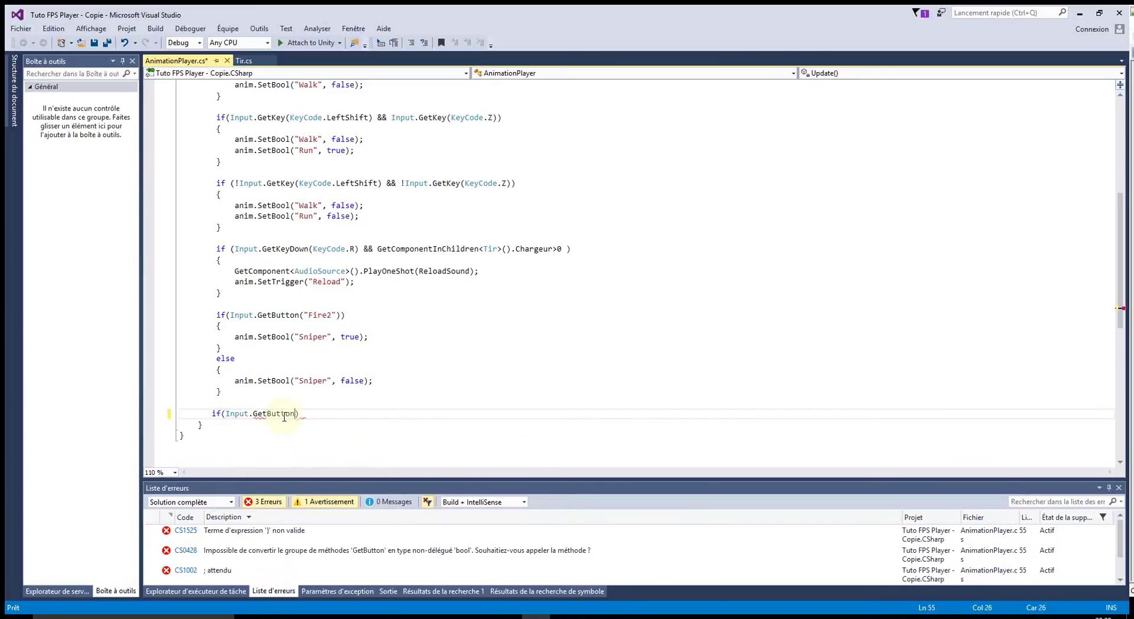
text(("Fire)
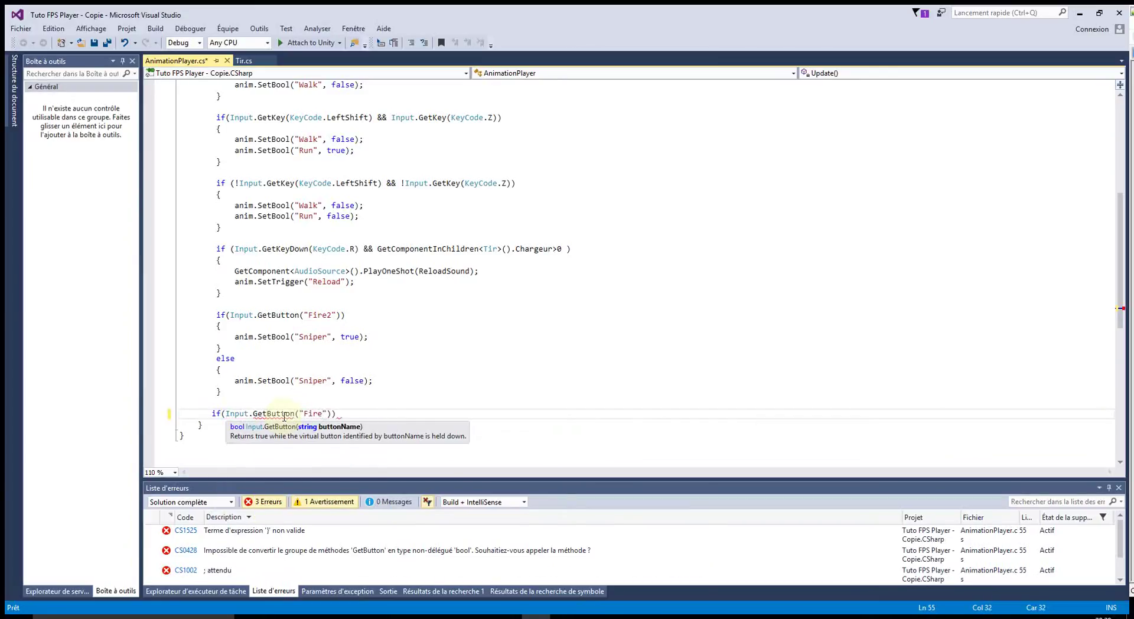
text())
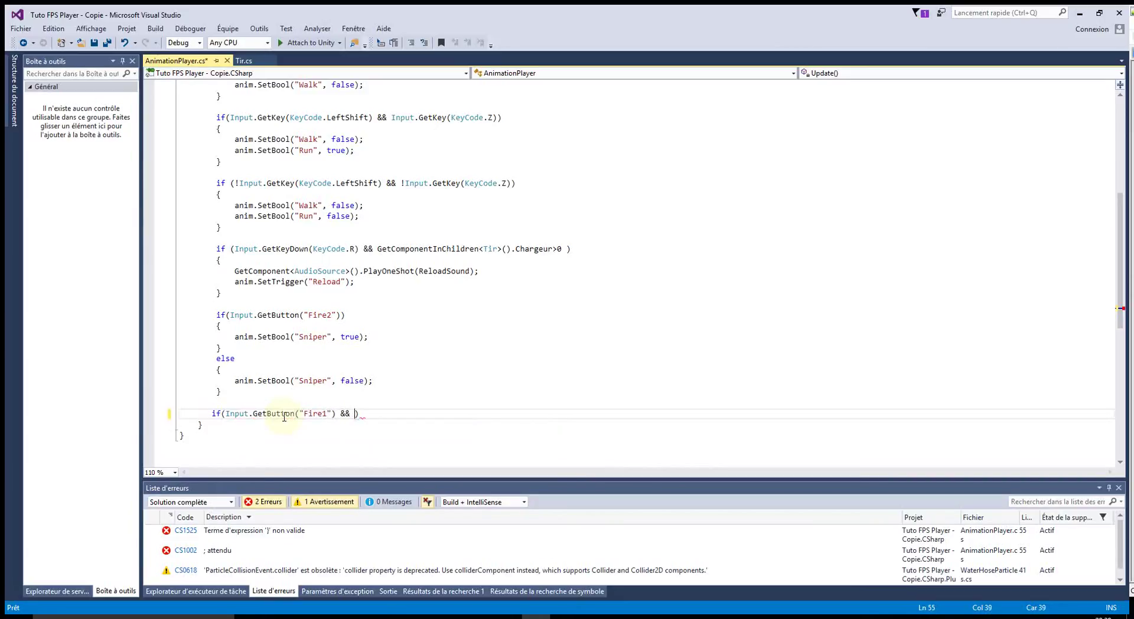
text(!indexer,p)
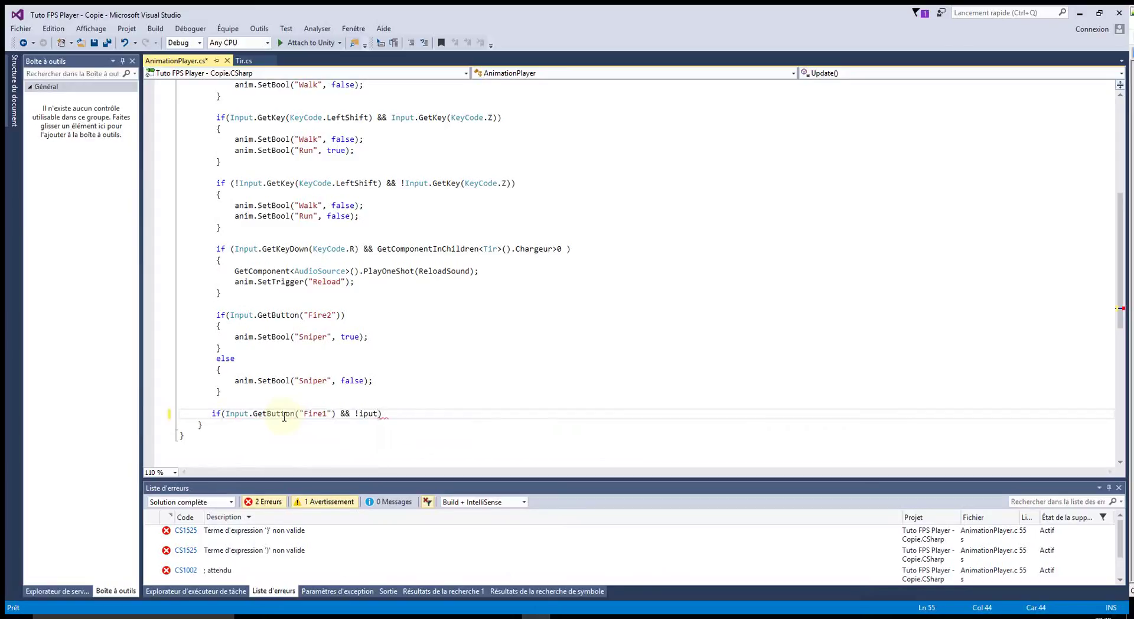
text(I)
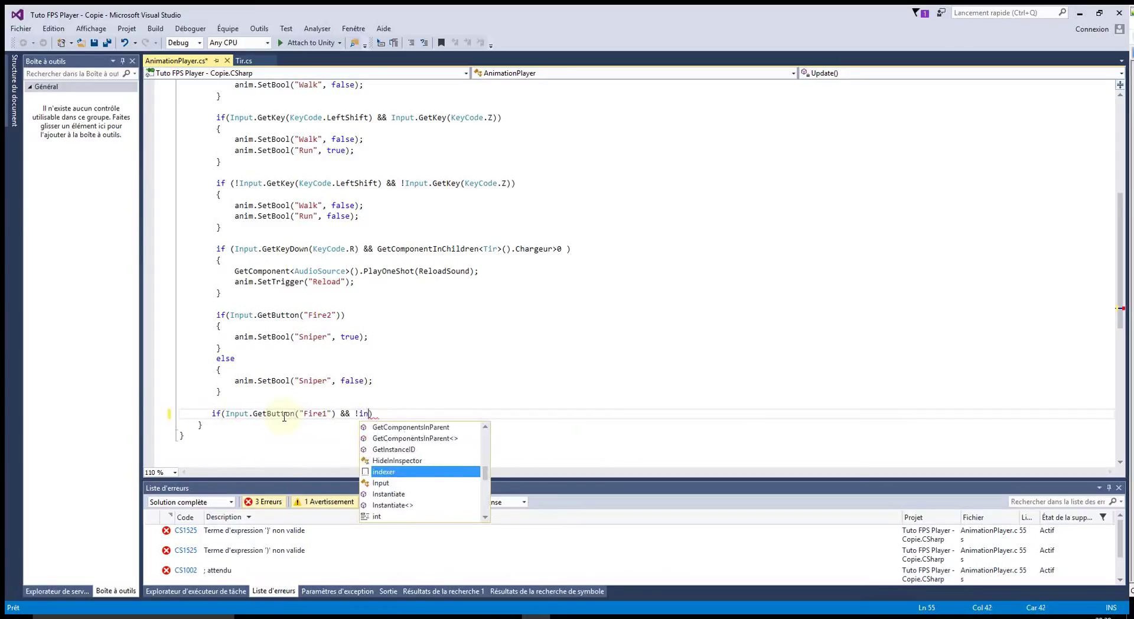
text(nput.get)
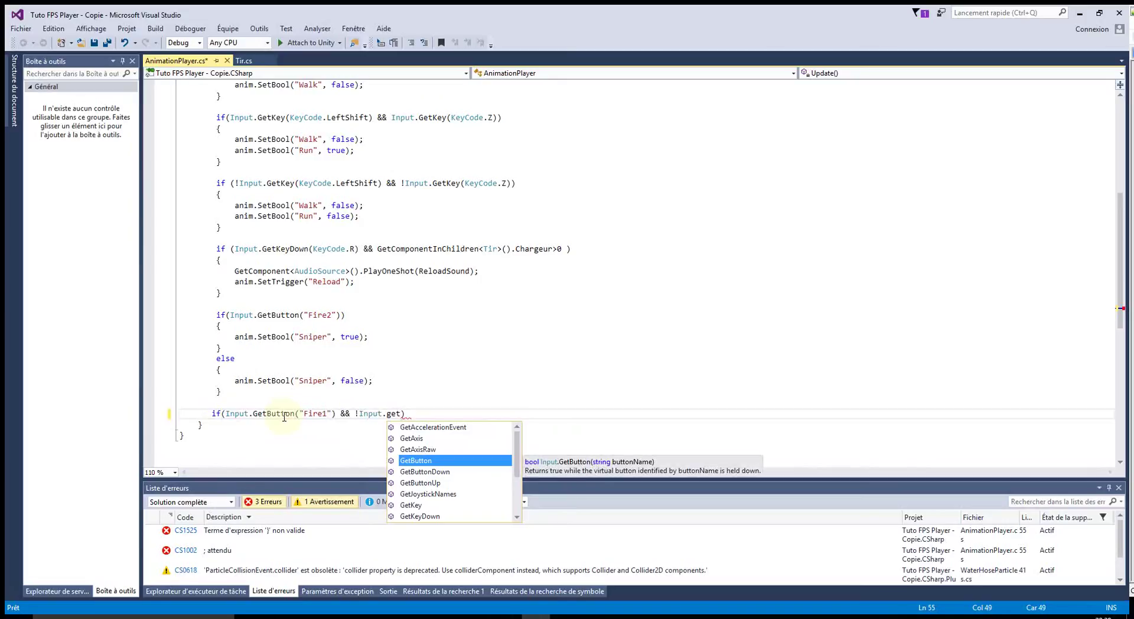
key(Tab)
- Pass KeyCode.LeftShift as the argument of the negated input check
text((k)
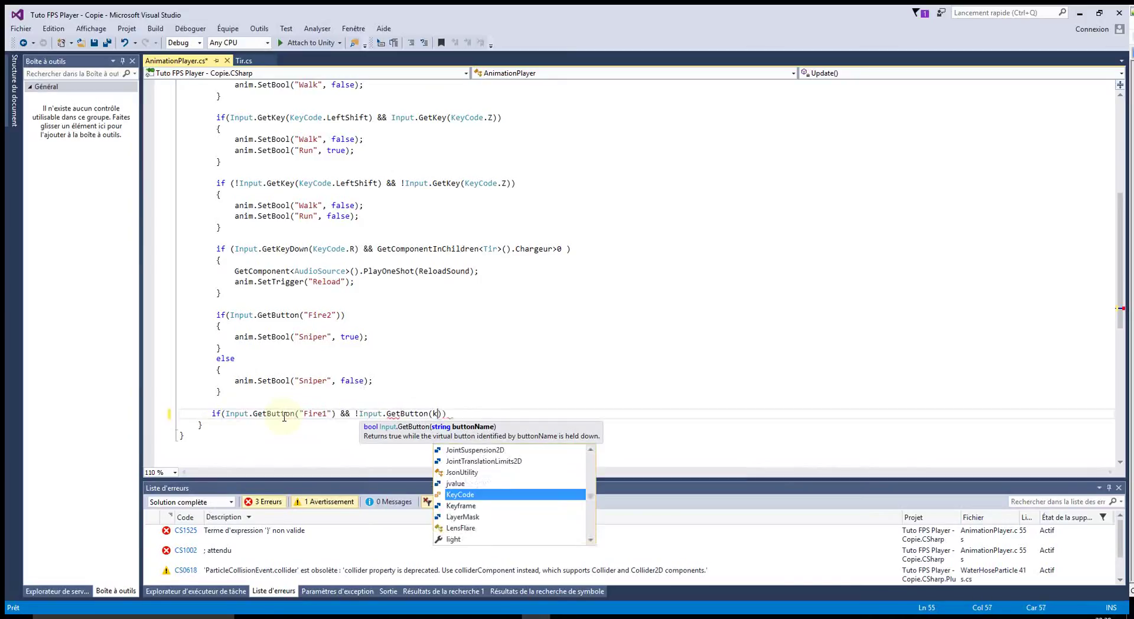
text(ey)
key(Tab)
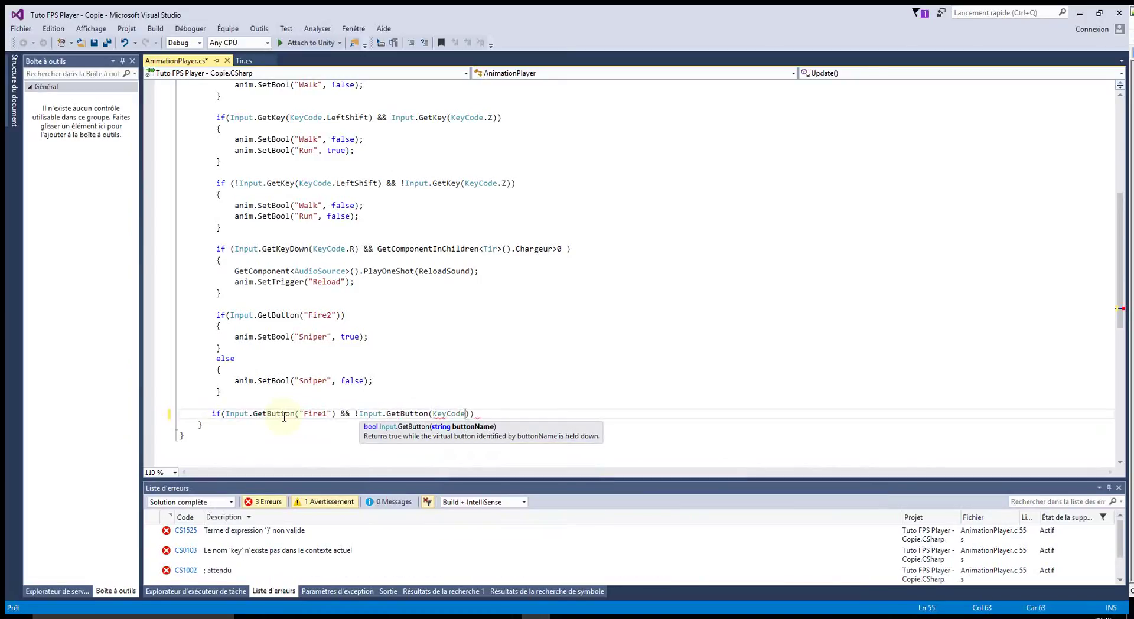
text(.le)
key(Down)
key(Down)
key(Down)
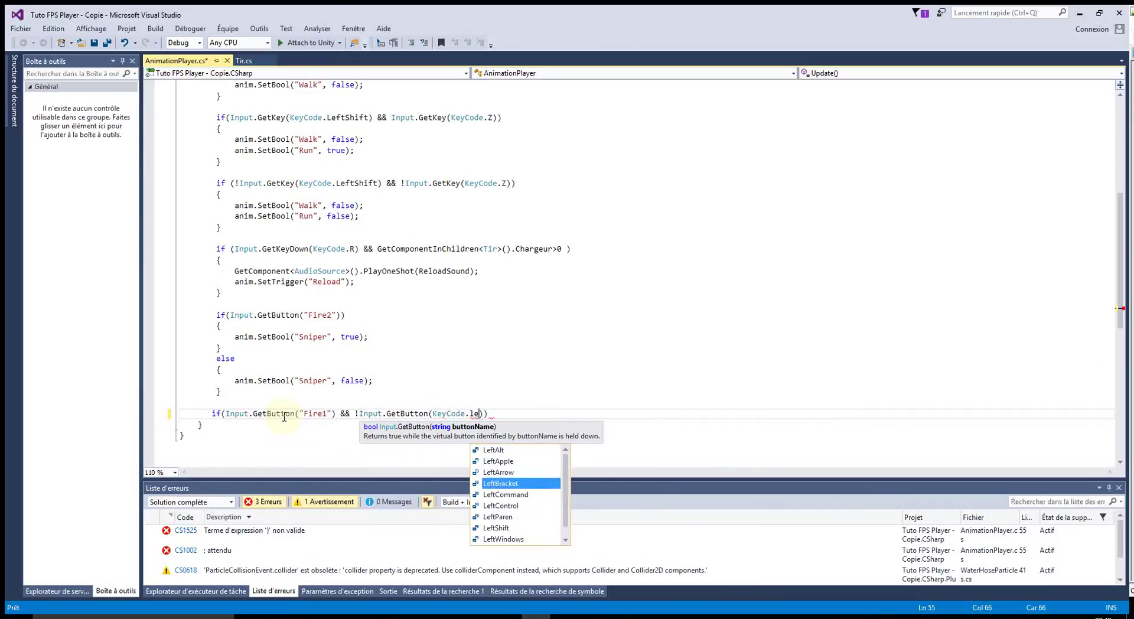
key(Down)
key(Down)
key(Down)
key(Down)
key(Tab)
- Add the negated Fire2 GetButton check and open an empty braces block below the condition
text())
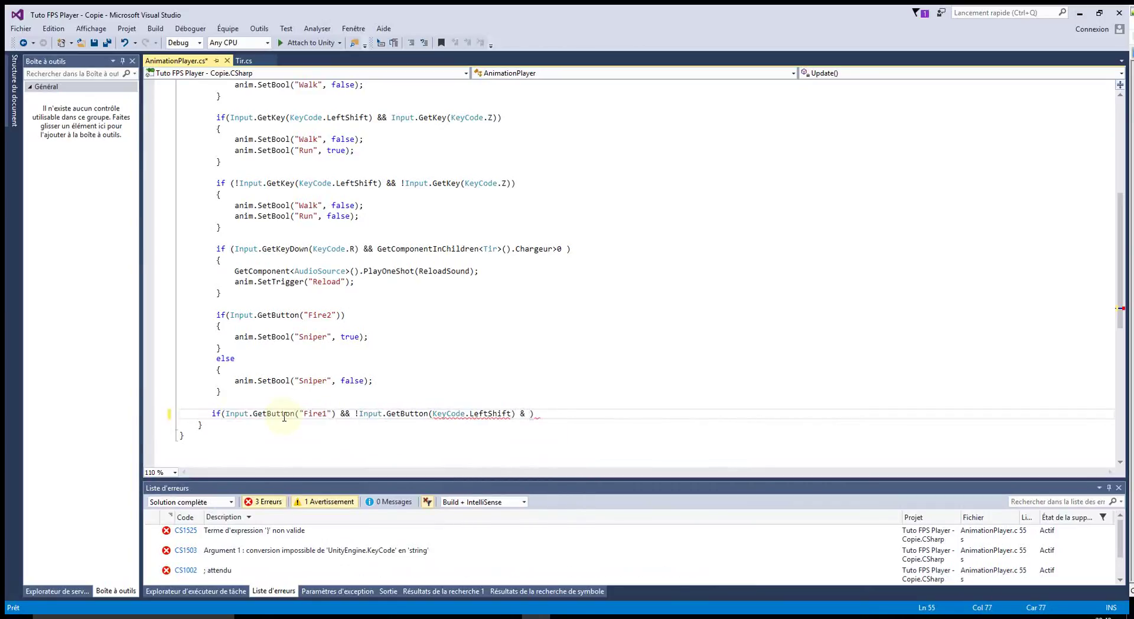
text(inp)
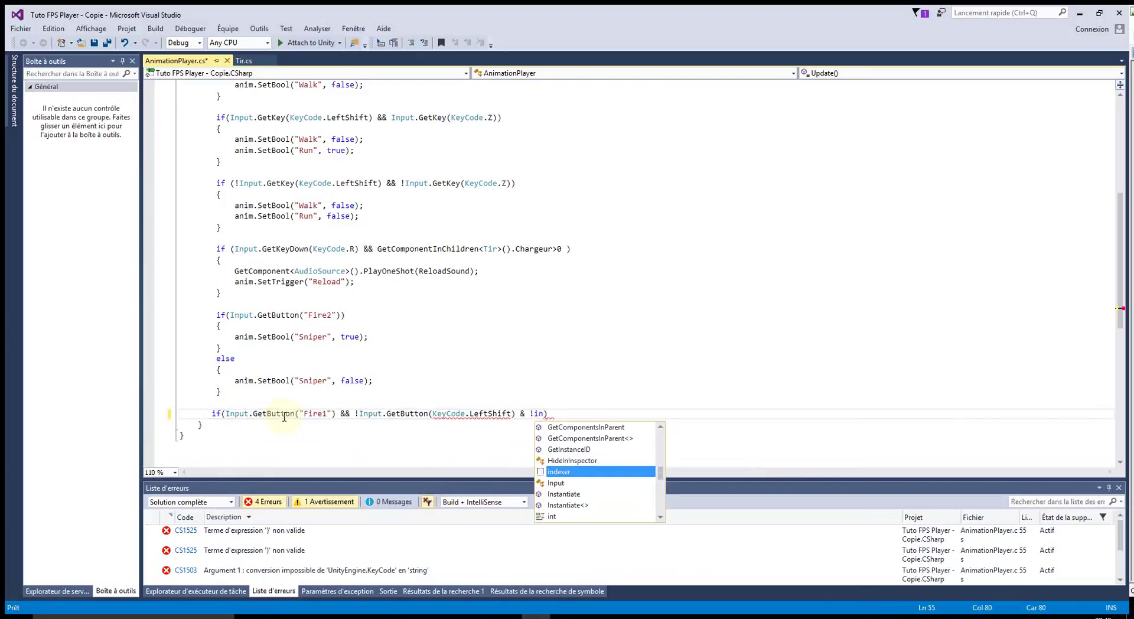
text(ut)
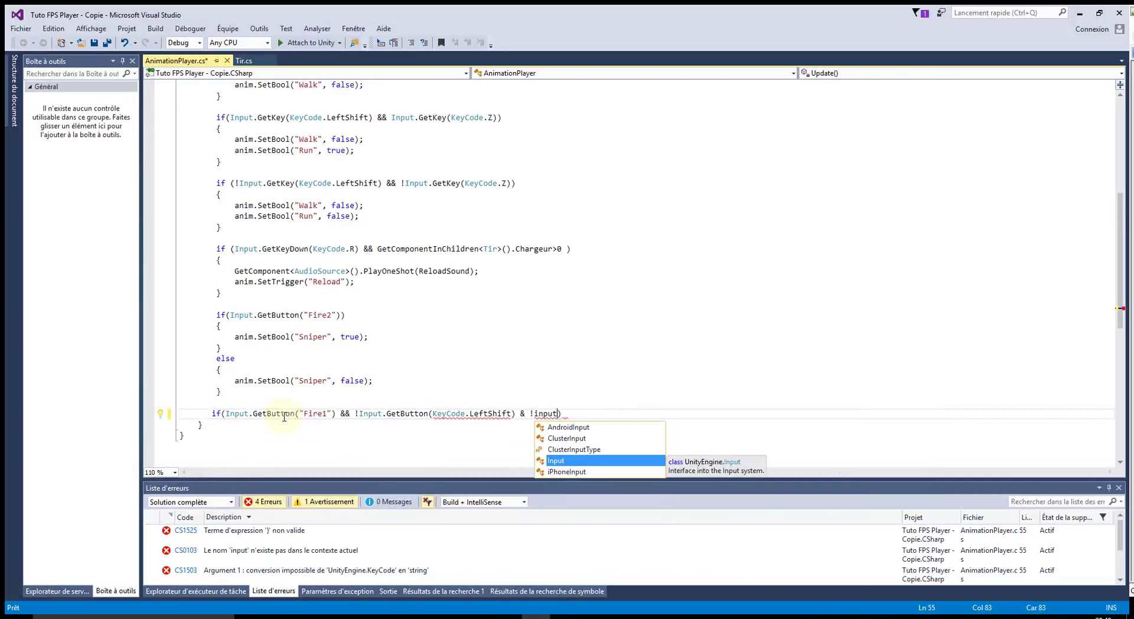
text(.get)
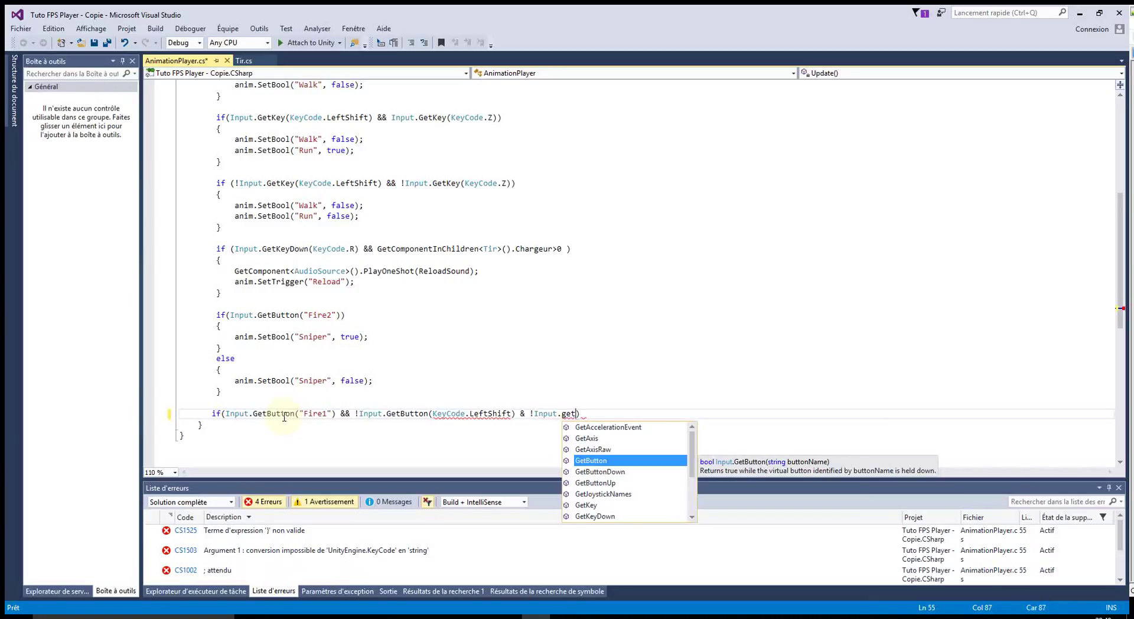
key(Tab)
text(()
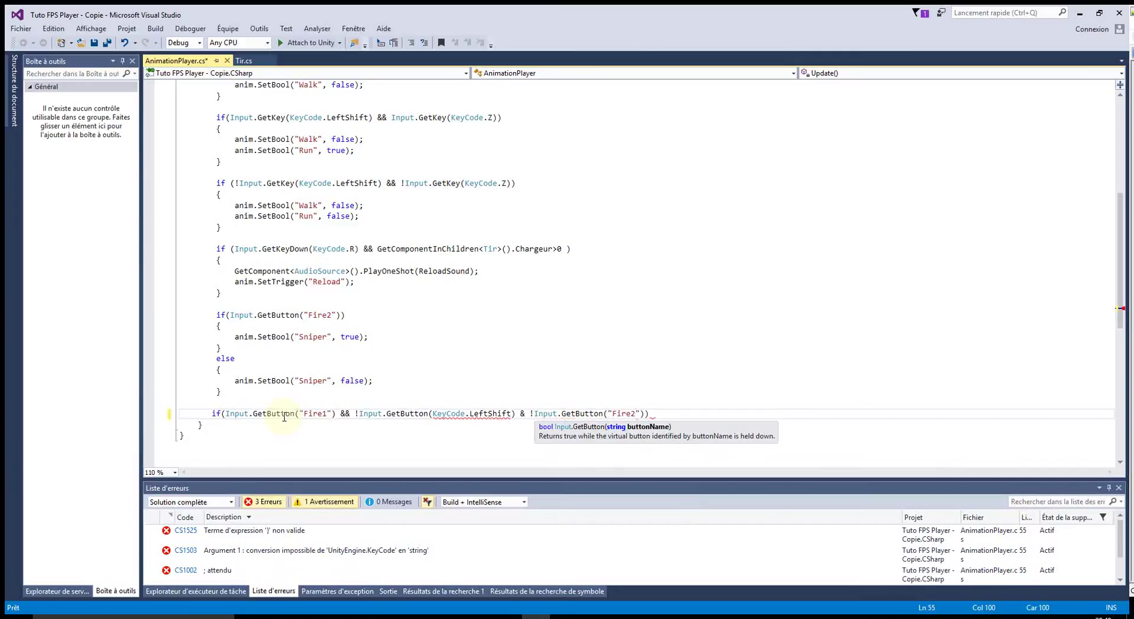
click(657, 417)
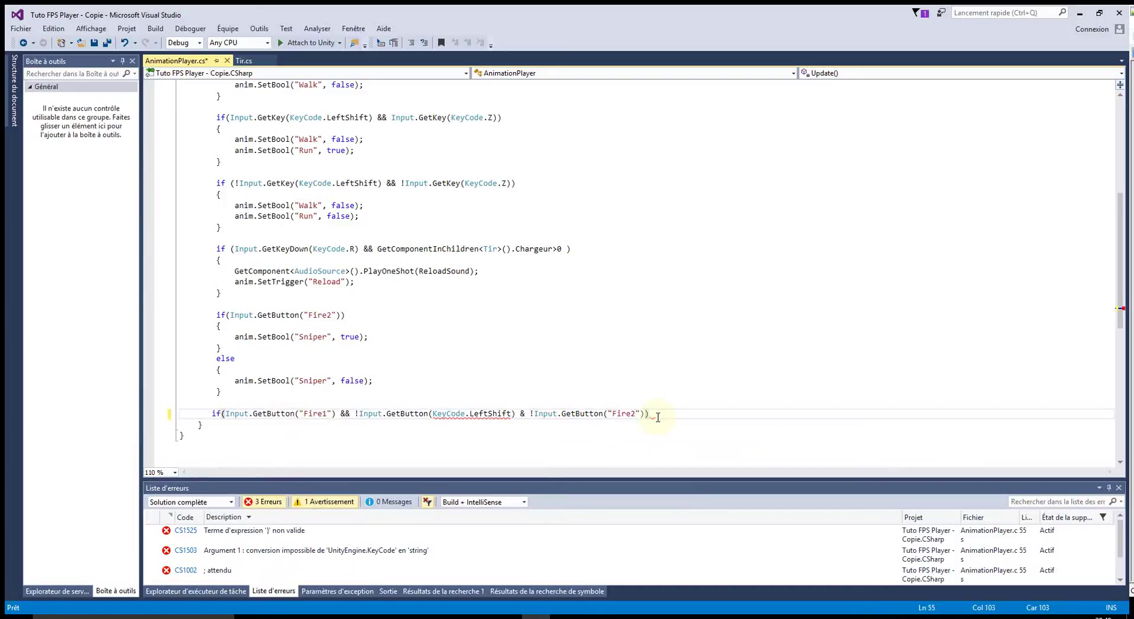
key(Return)
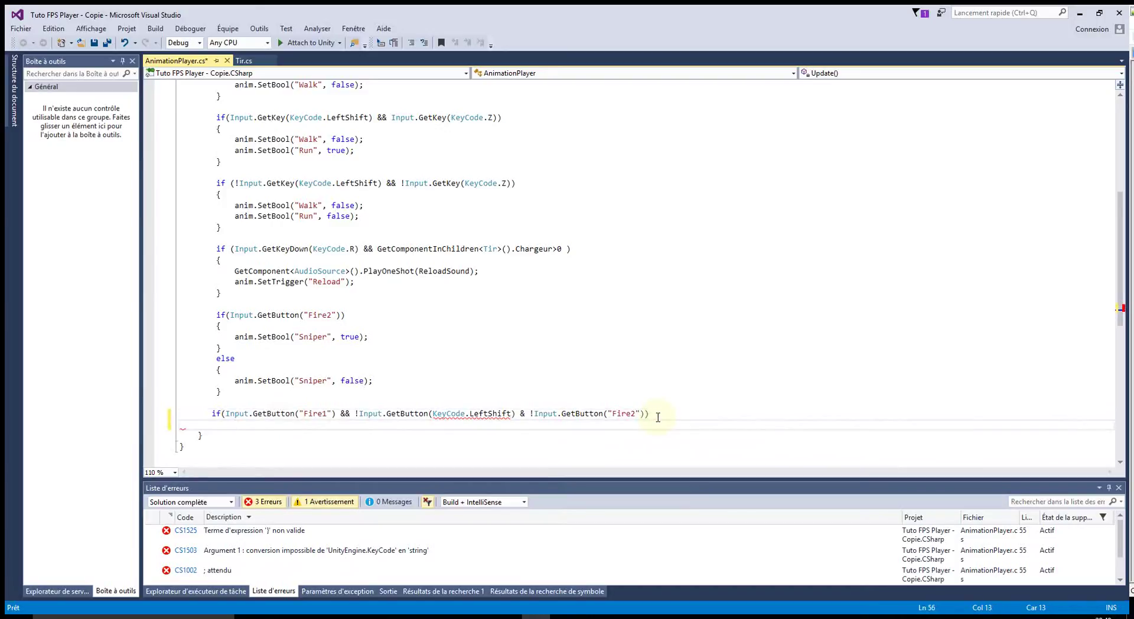
text({)
key(Return)
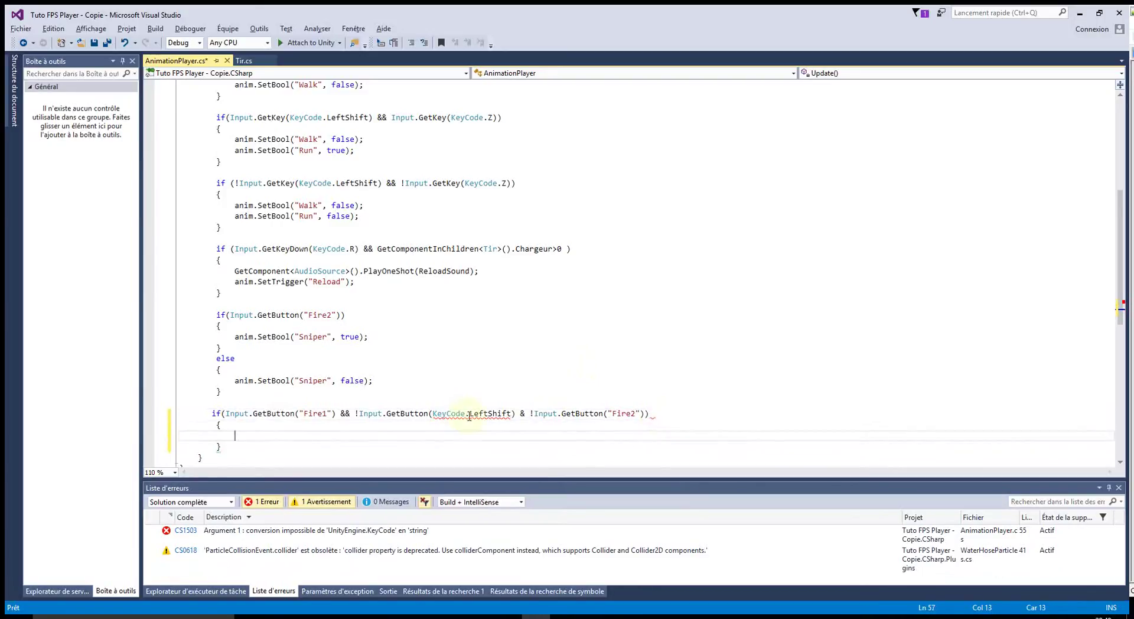
- Remove the stray slash so the argument reads KeyCode.LeftShift
click(469, 413)
text(/)
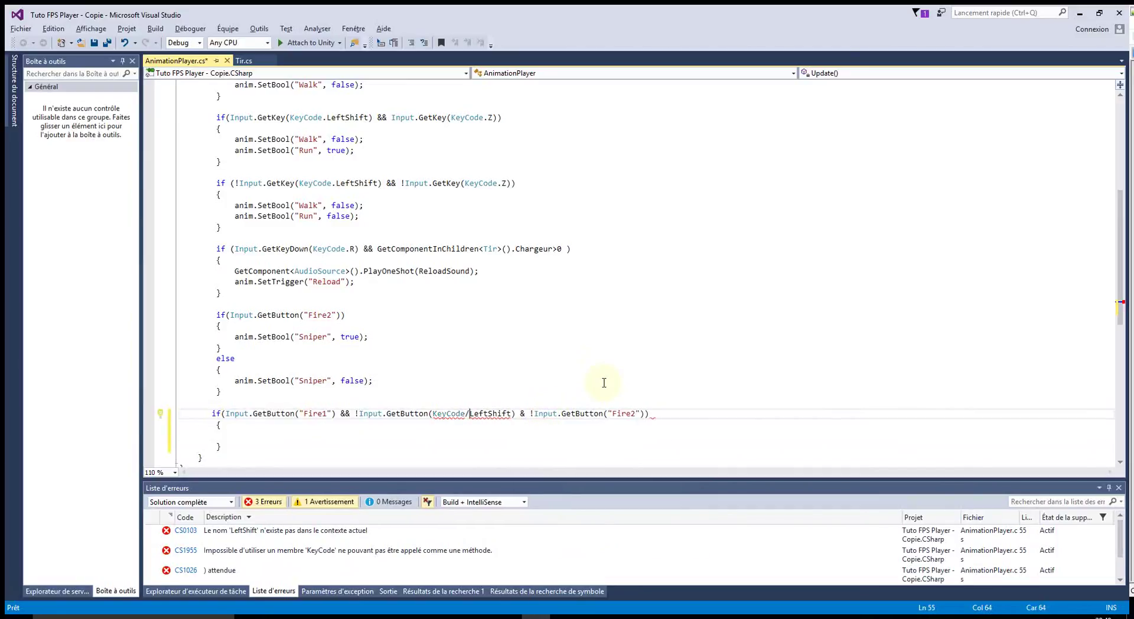
key(BackSpace)
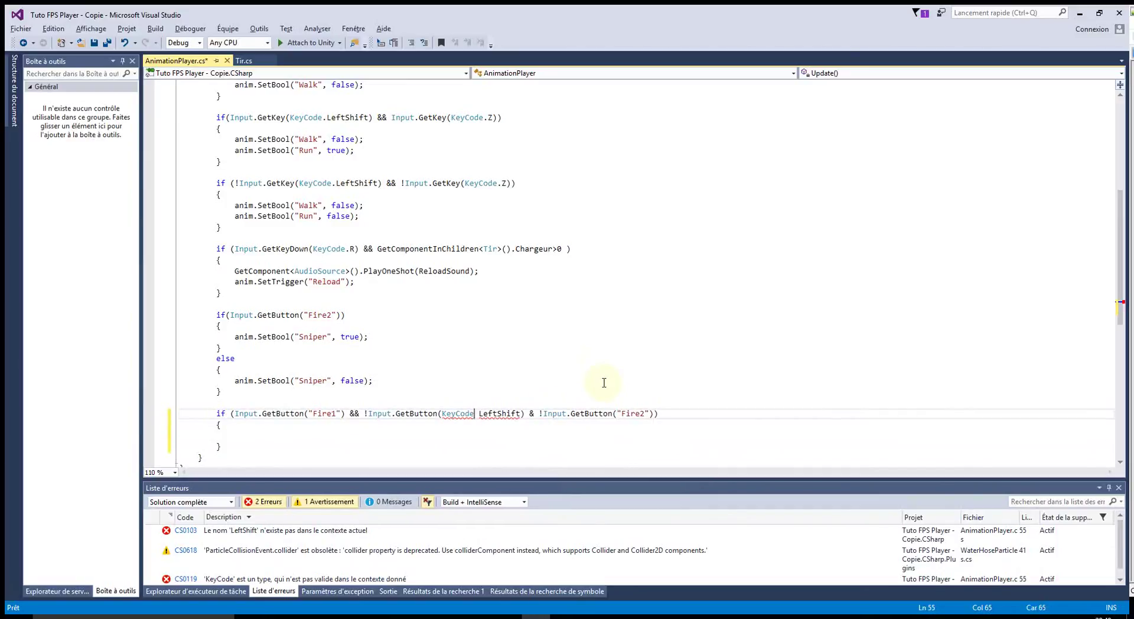
key(BackSpace)
text(.)
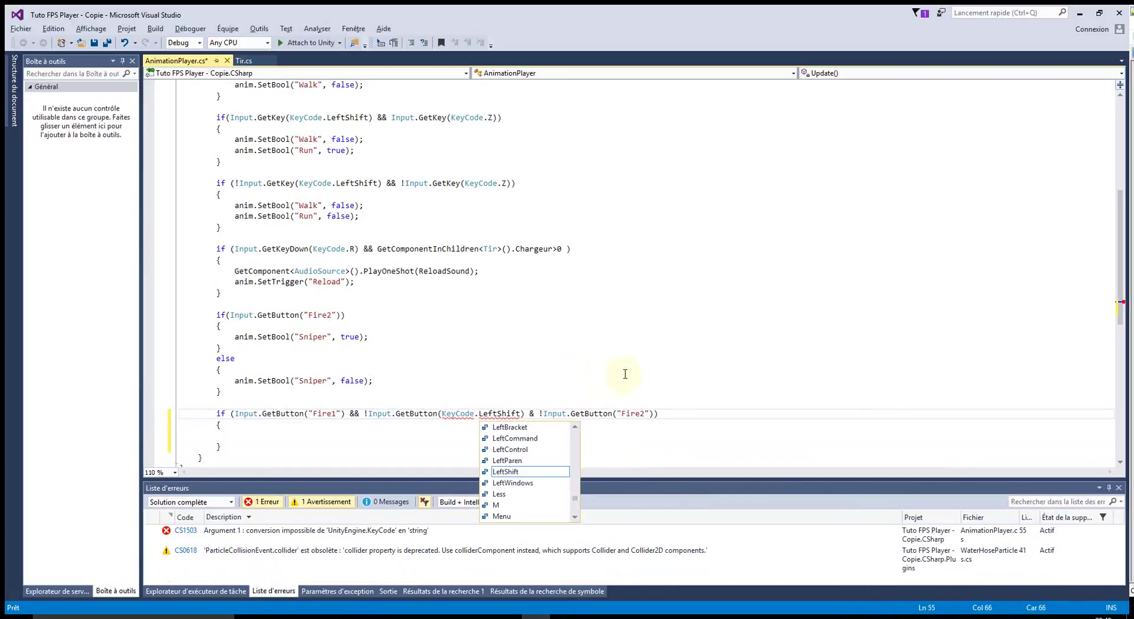
click(654, 361)
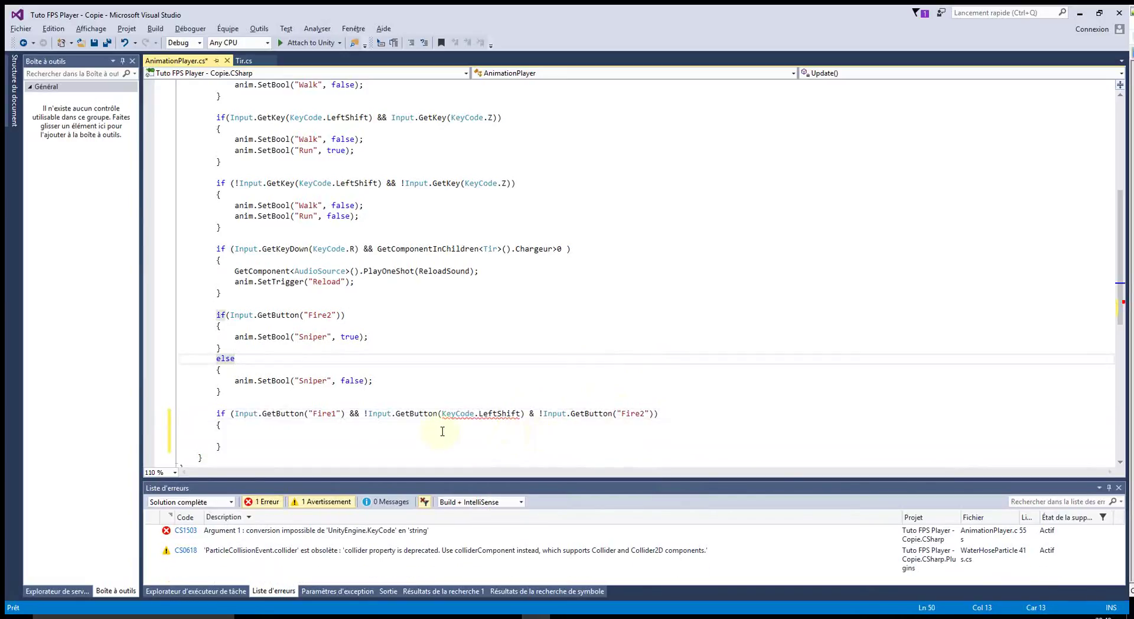
- Replace GetButton with GetKey for the LeftShift check
click(418, 413)
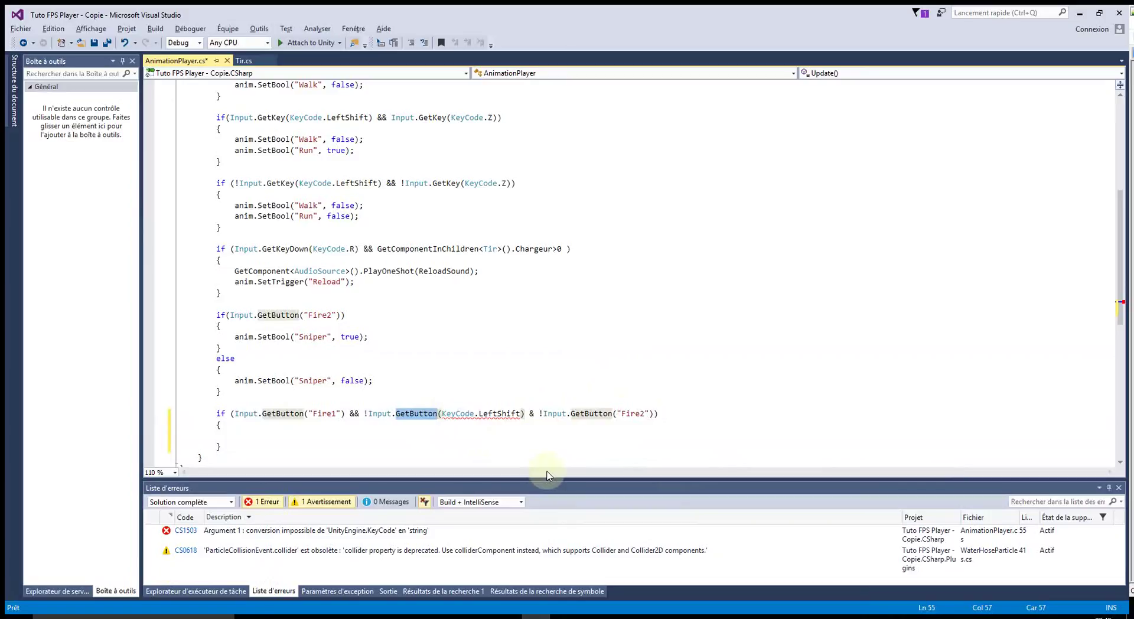
key(BackSpace)
key(BackSpace)
key(BackSpace)
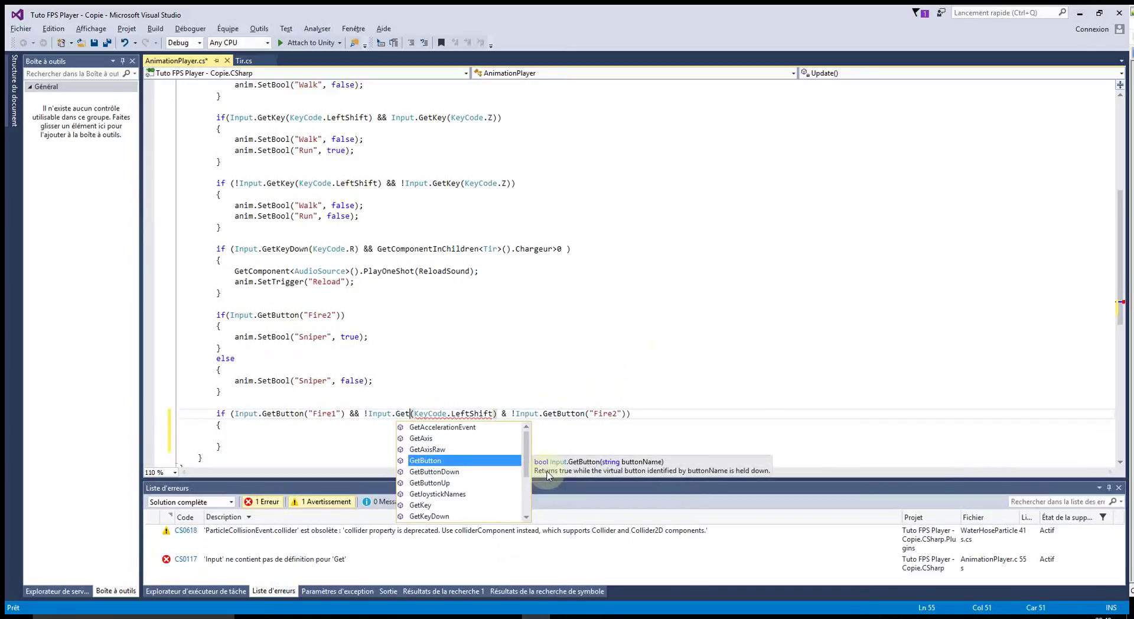
key(Down)
key(Down)
key(Down)
key(Down)
key(Tab)
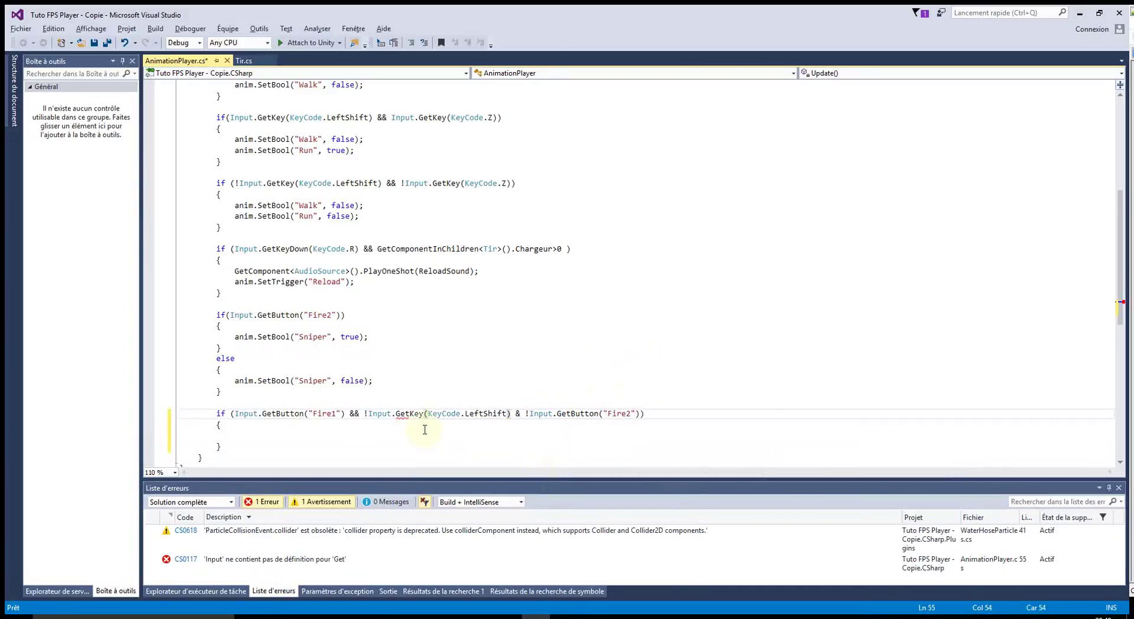
click(242, 437)
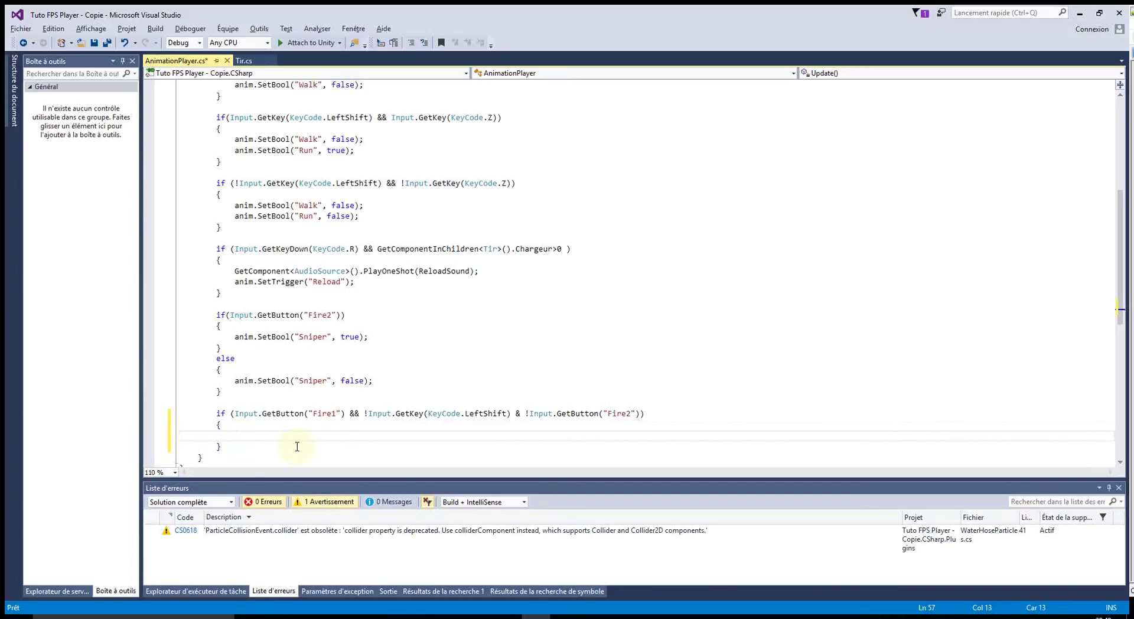
- Write anim.SetTrigger("FireRecul") inside the new if block
text(anim)
key(Escape)
text(.sett)
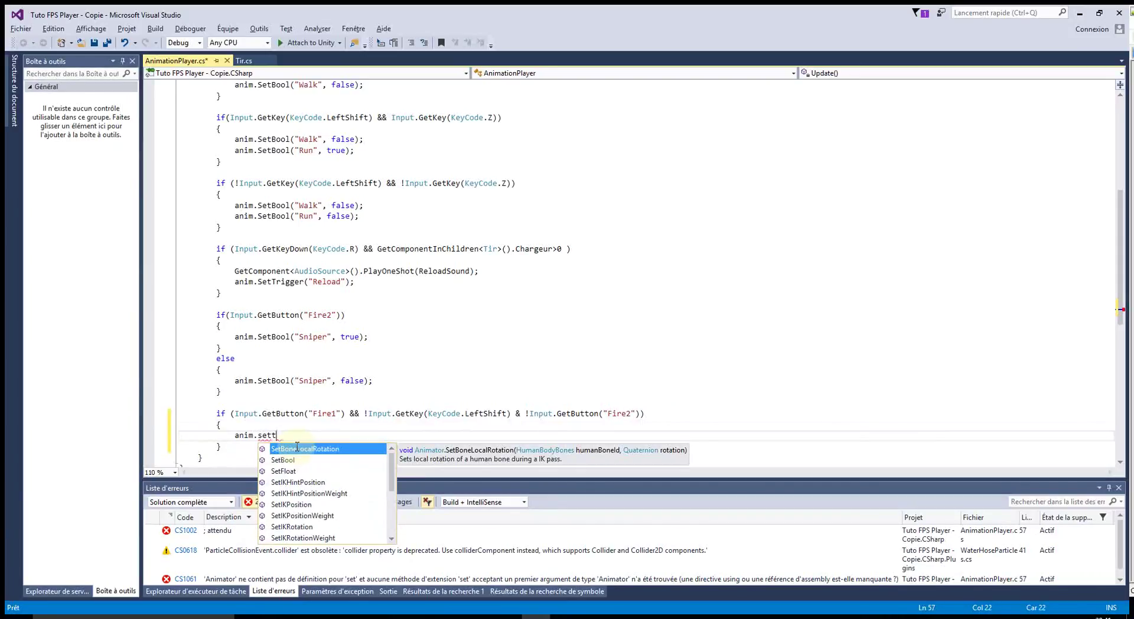
text(r)
key(Tab)
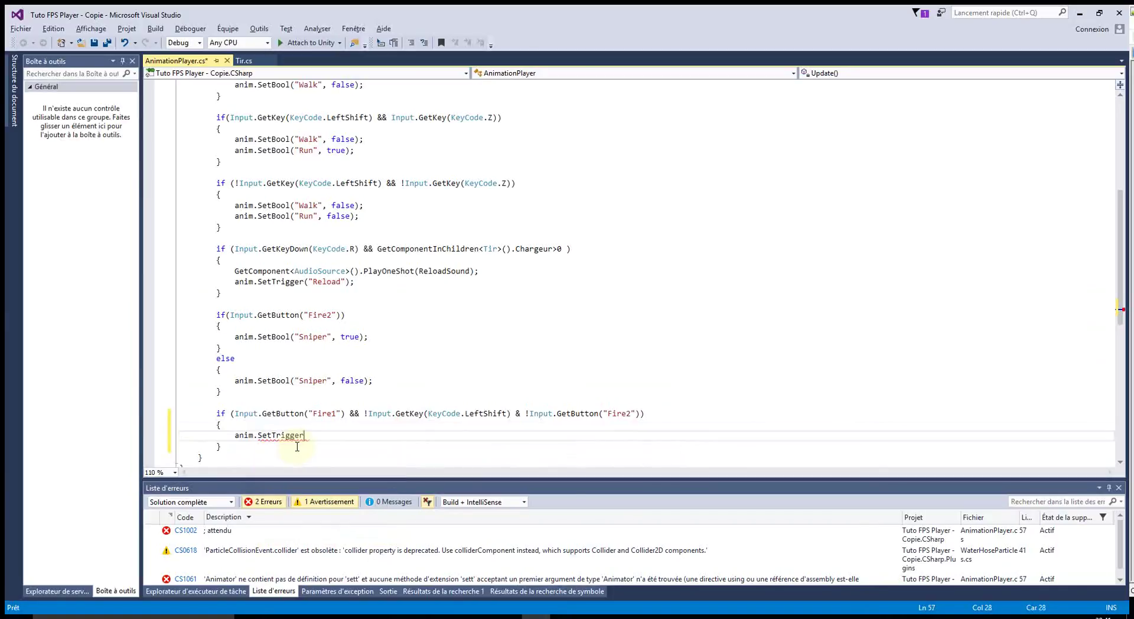
text((")
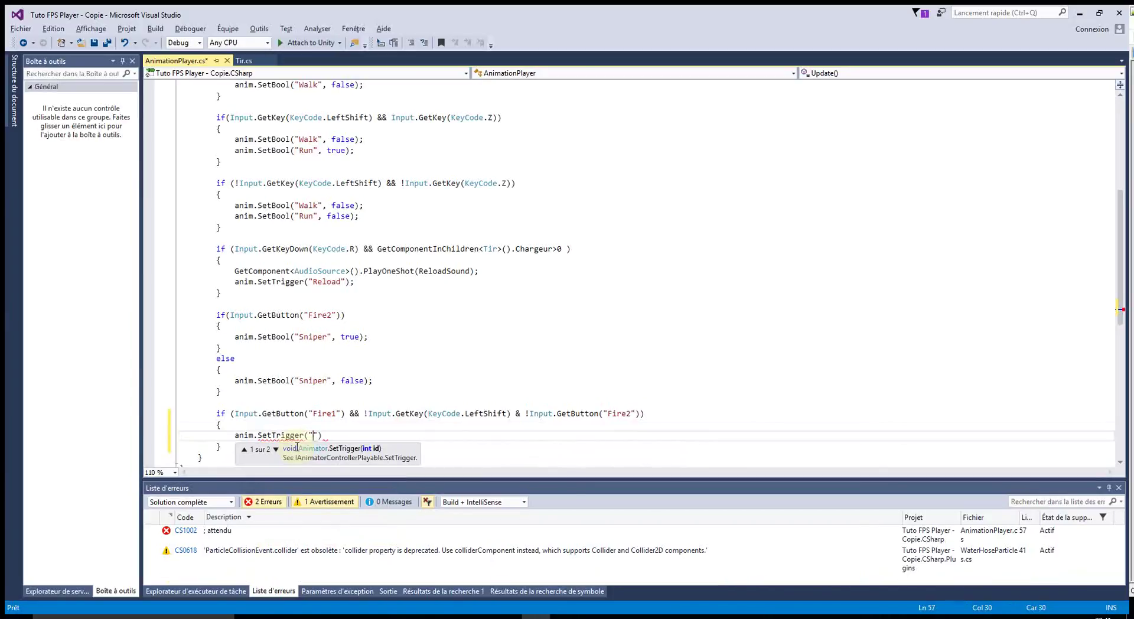
key(Escape)
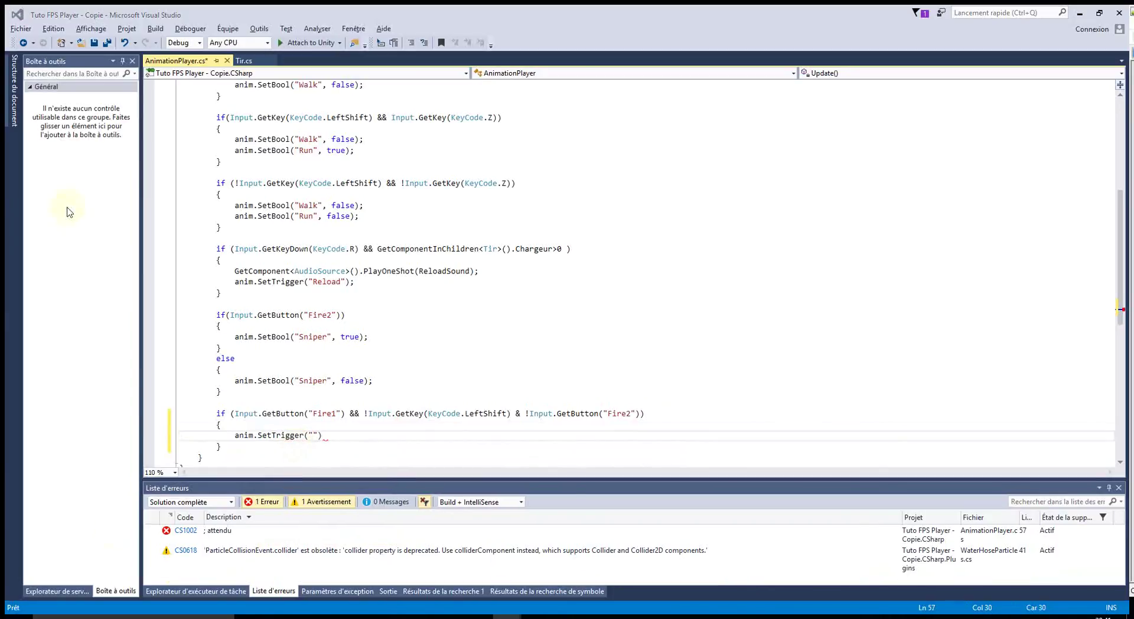
- Check the FireRecul parameter name in Unity's Animator, then return to Unity and enter Play mode
mouse_move(454, 614)
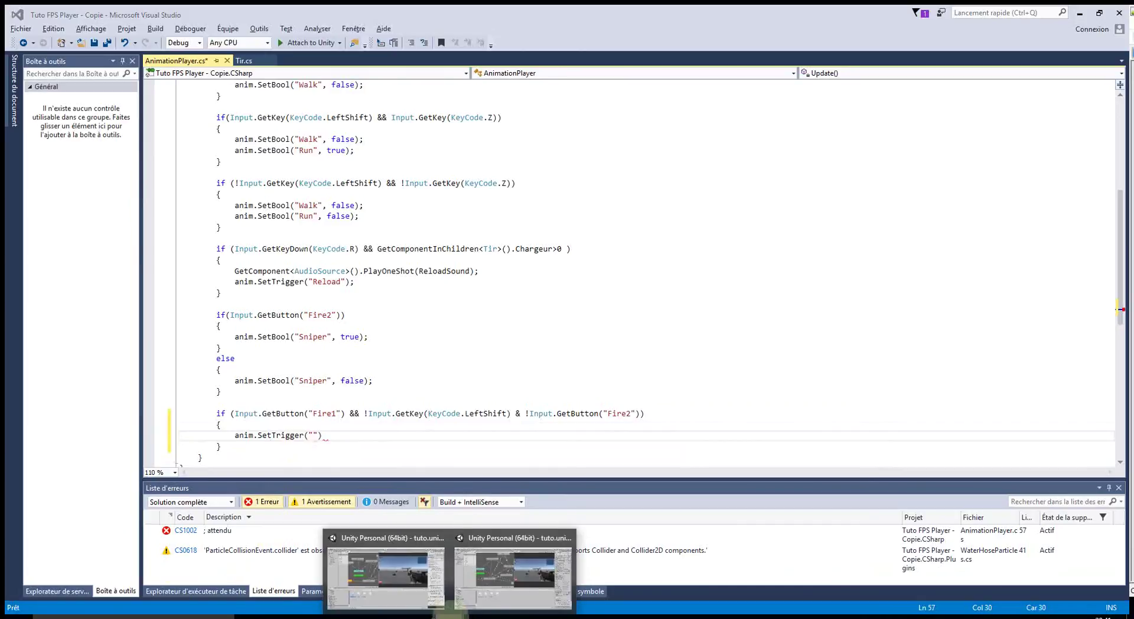
click(401, 598)
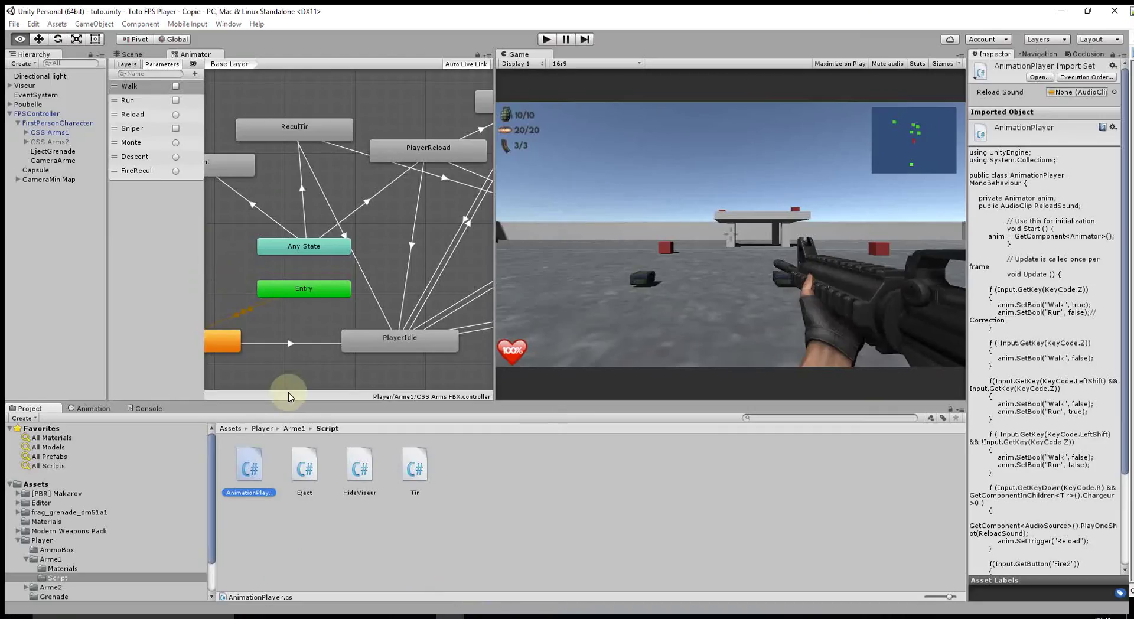
key(alt+Tab)
key(alt+Tab)
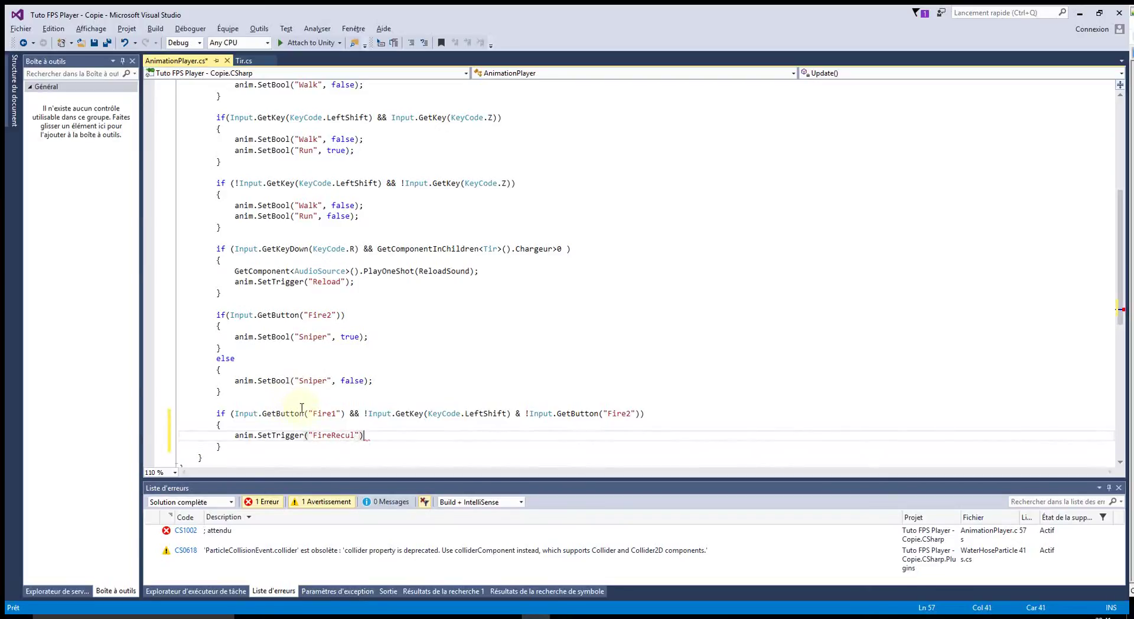
text(;)
click(216, 358)
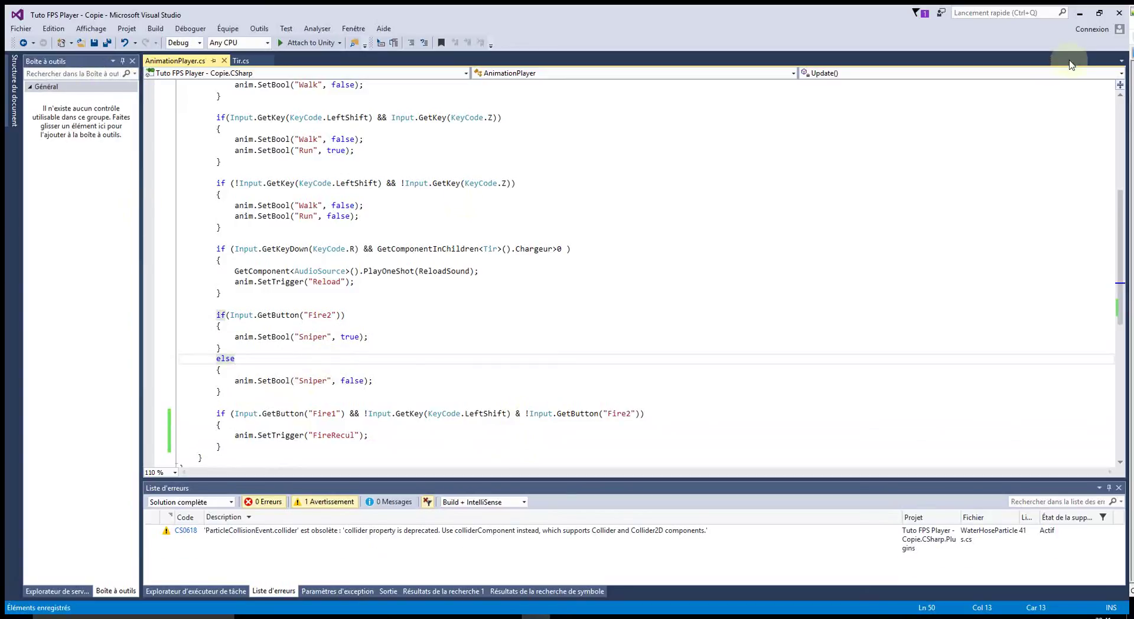
click(1080, 12)
click(547, 39)
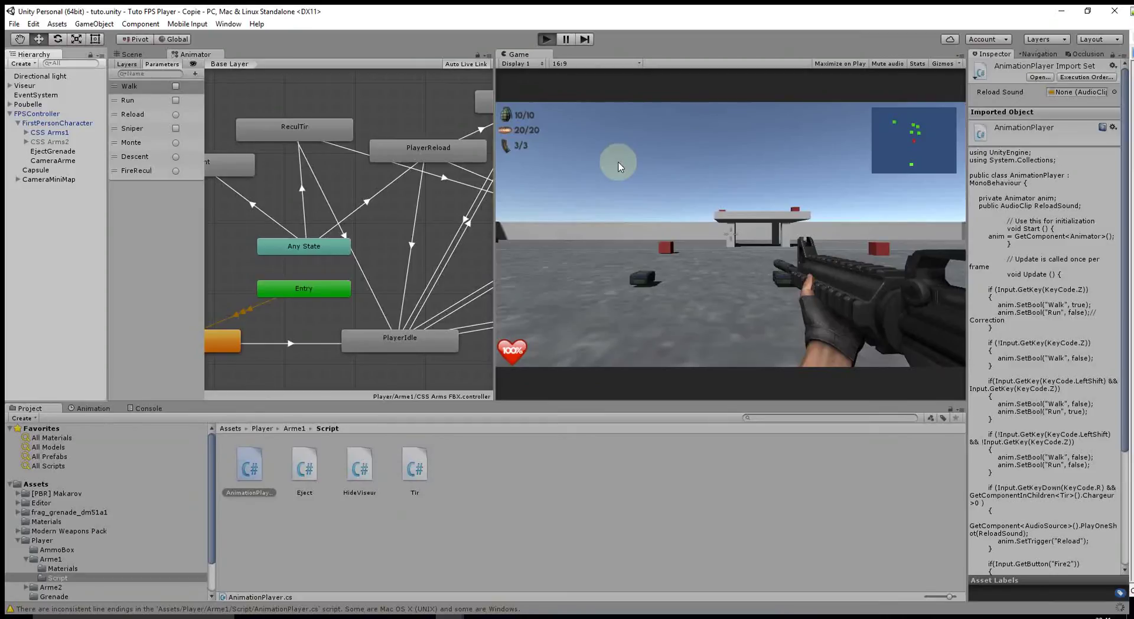
- Fire the rifle repeatedly to test the recoil, then stop Play mode
drag(619, 166, 732, 230)
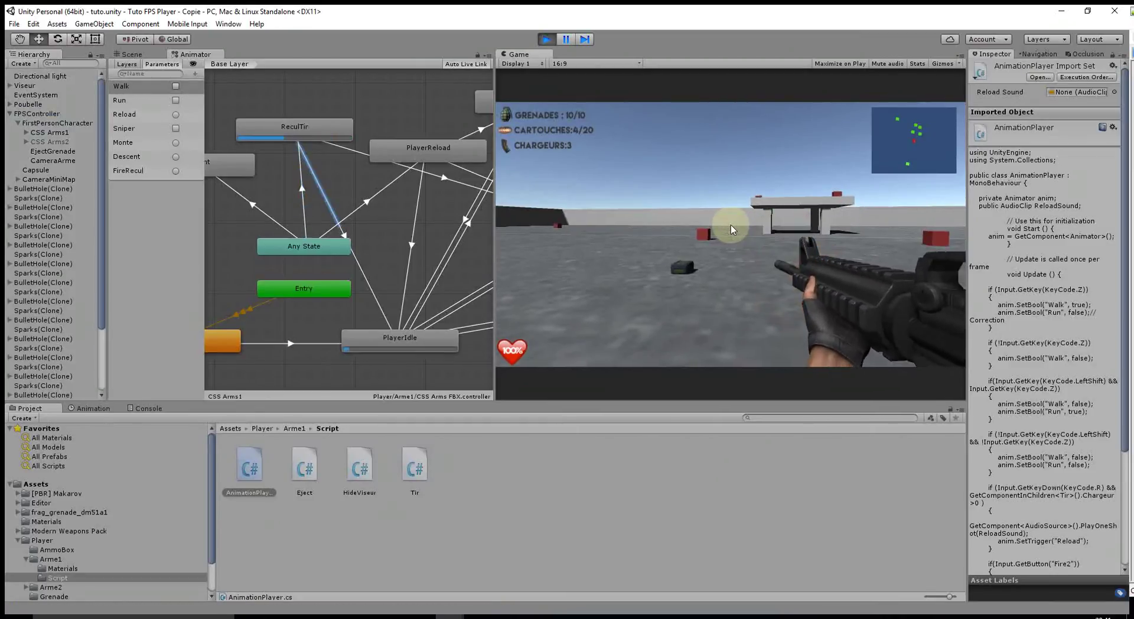
click(731, 230)
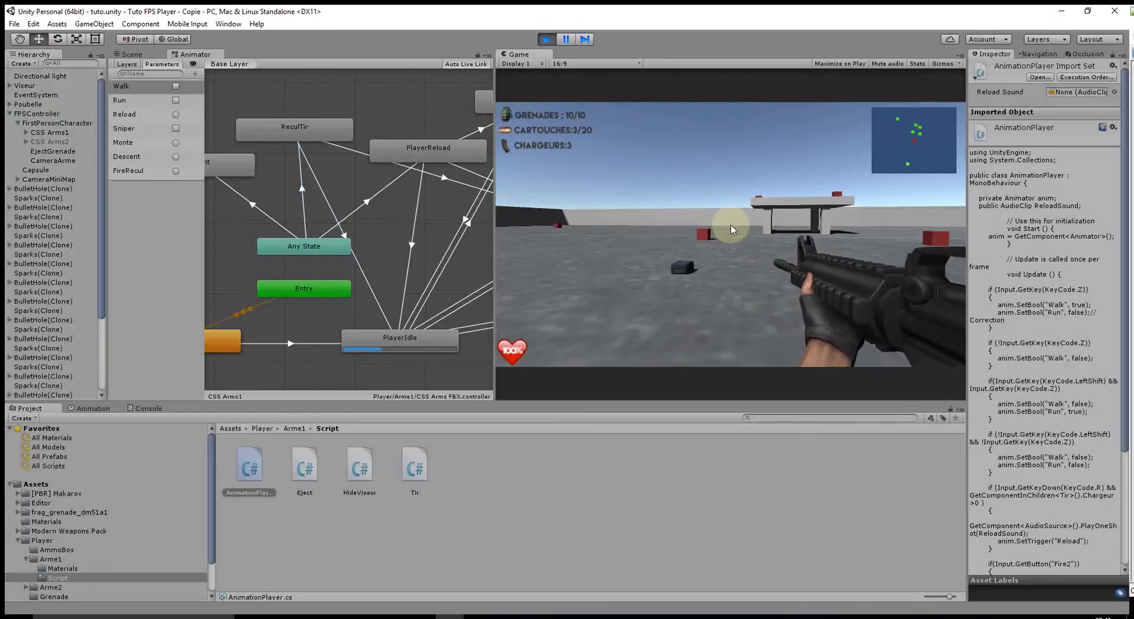
click(732, 230)
click(731, 230)
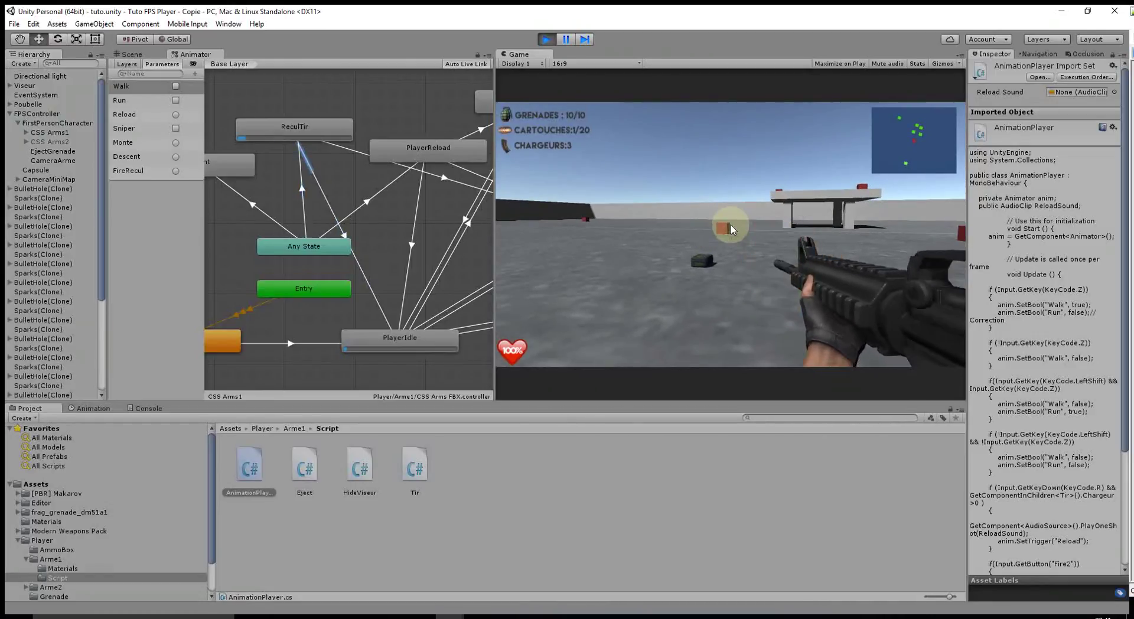
click(731, 230)
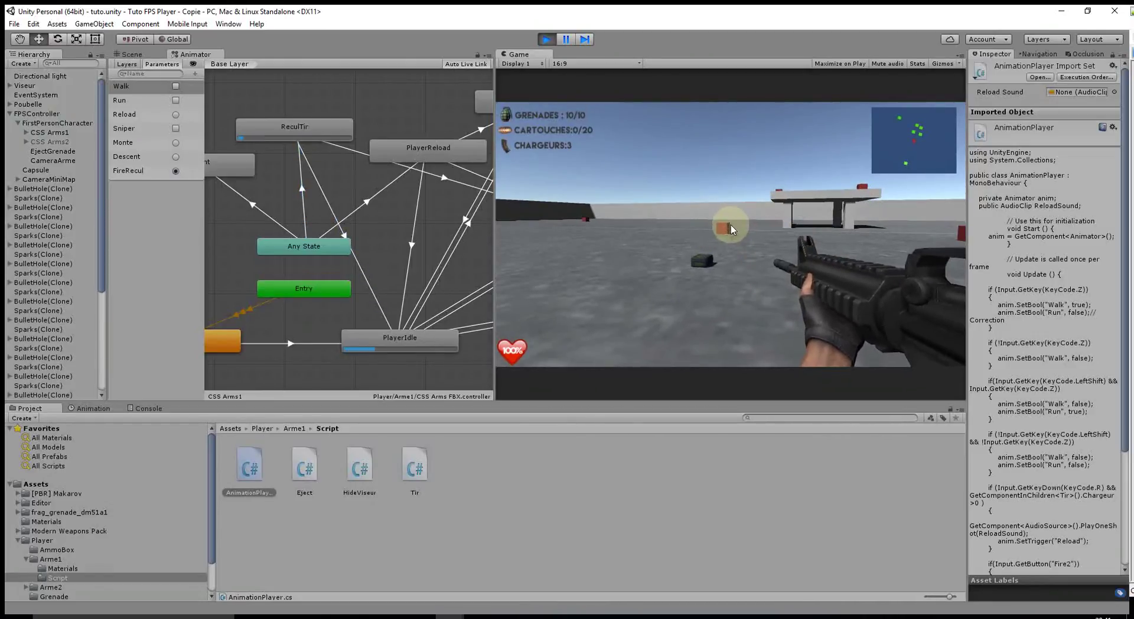
click(546, 41)
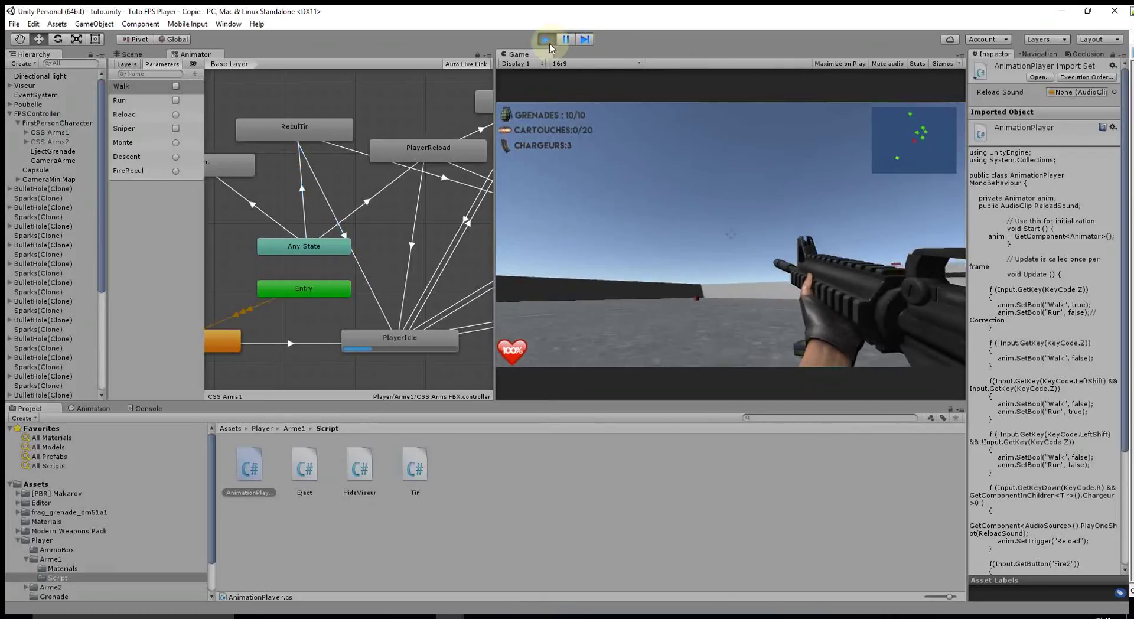
- Turn off Loop Time on the ReculTir animation clip
click(303, 189)
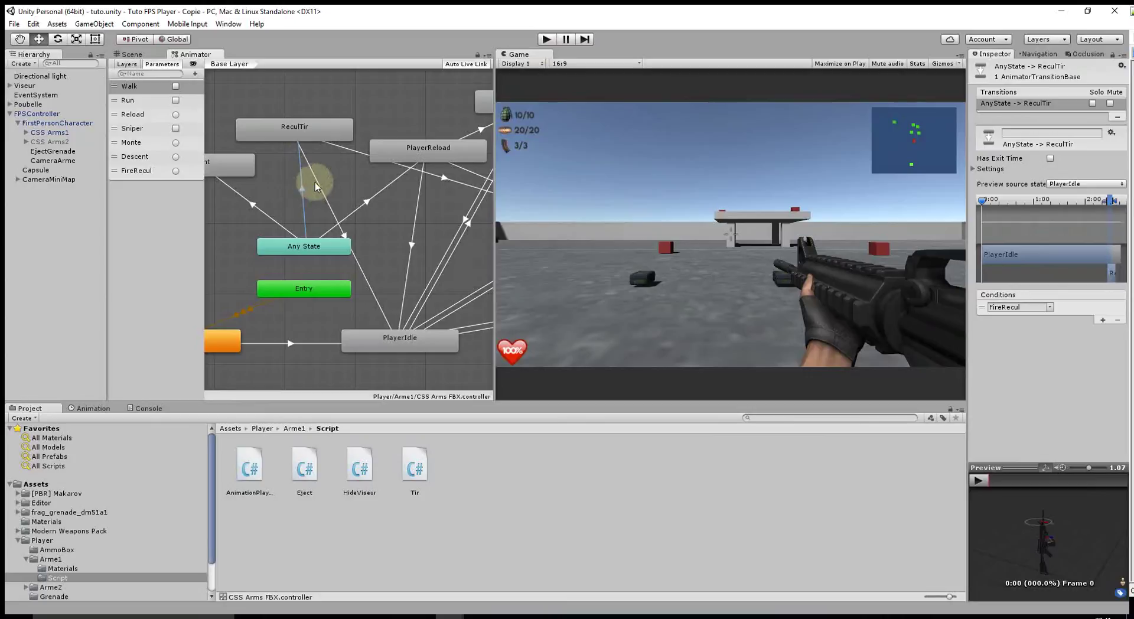
double_click(298, 127)
click(1050, 103)
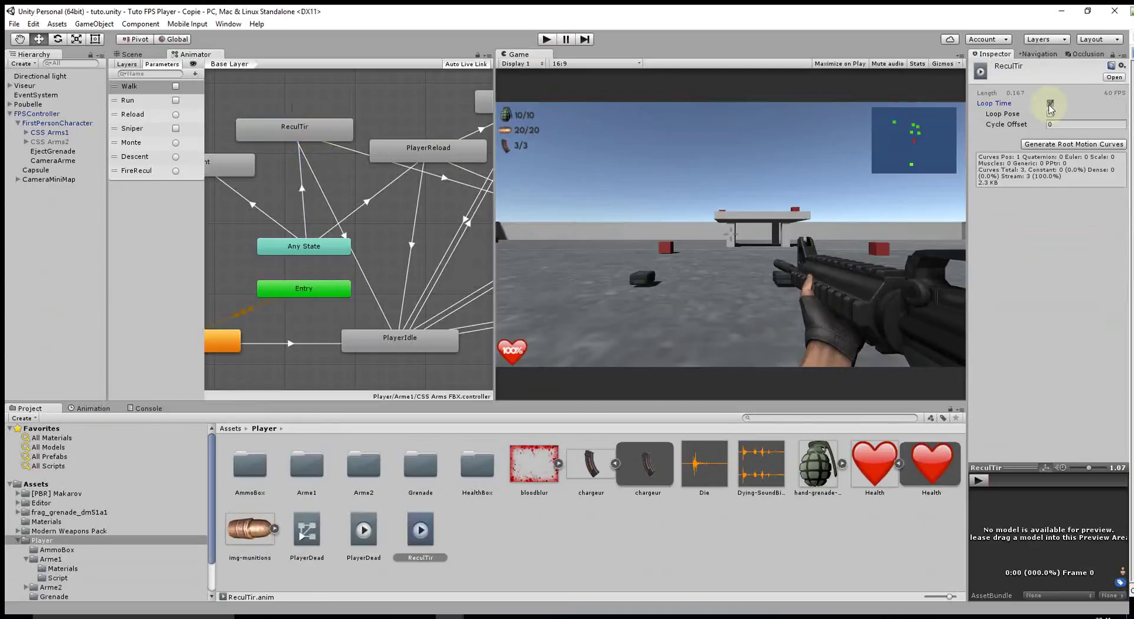
- Play-test firing, walking forward and aiming down sights, then stop Play mode
click(546, 39)
click(713, 237)
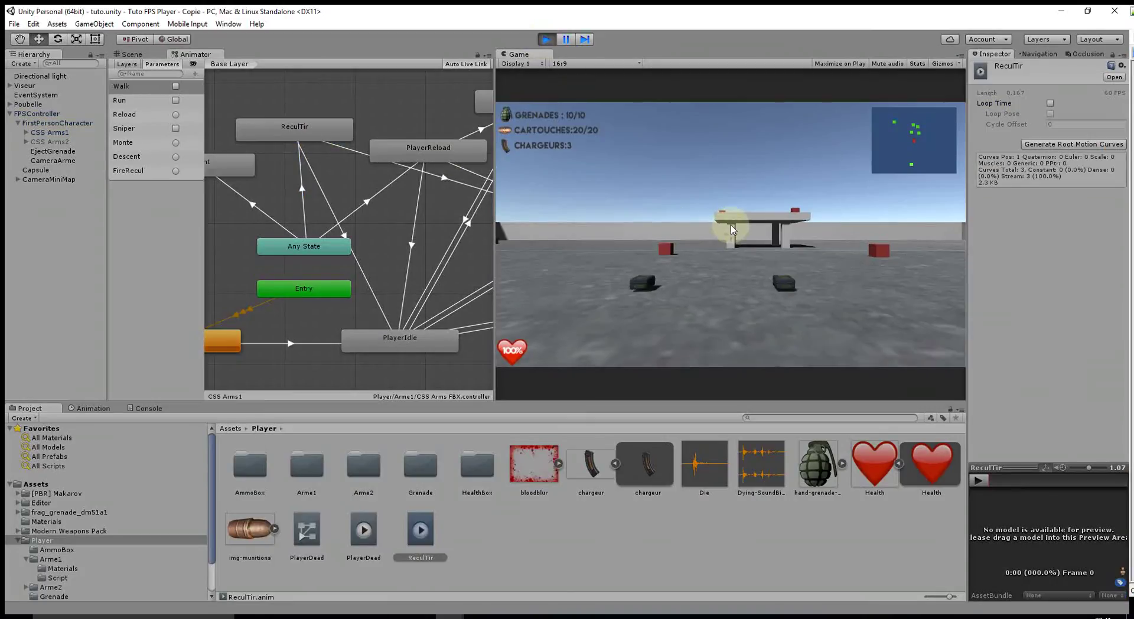
click(722, 233)
click(729, 231)
drag(732, 224, 732, 229)
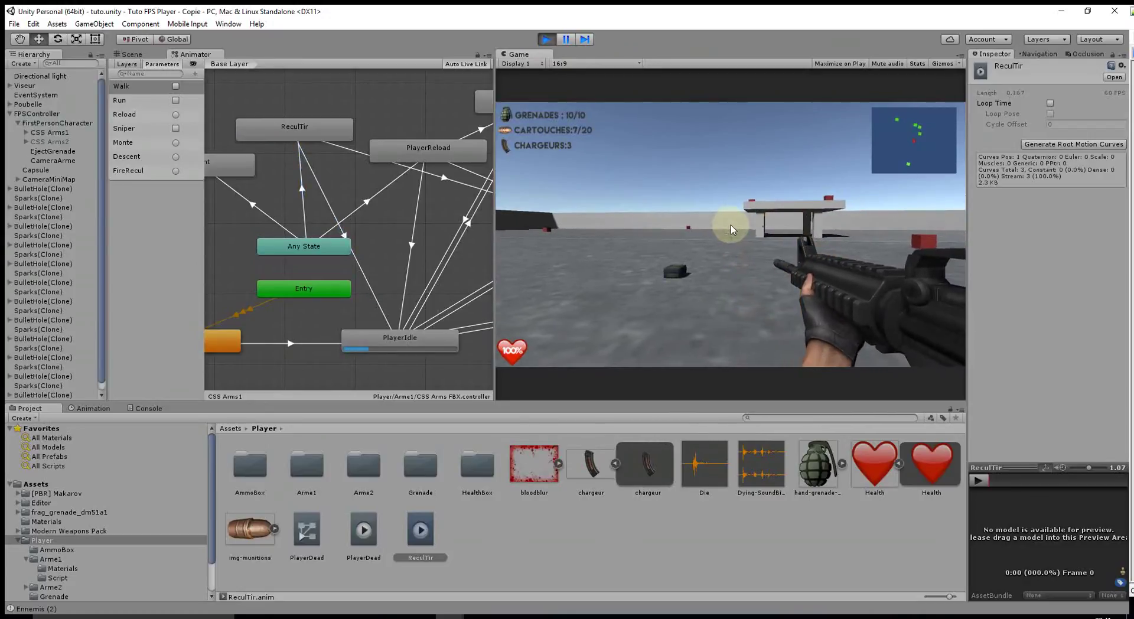
key(w)
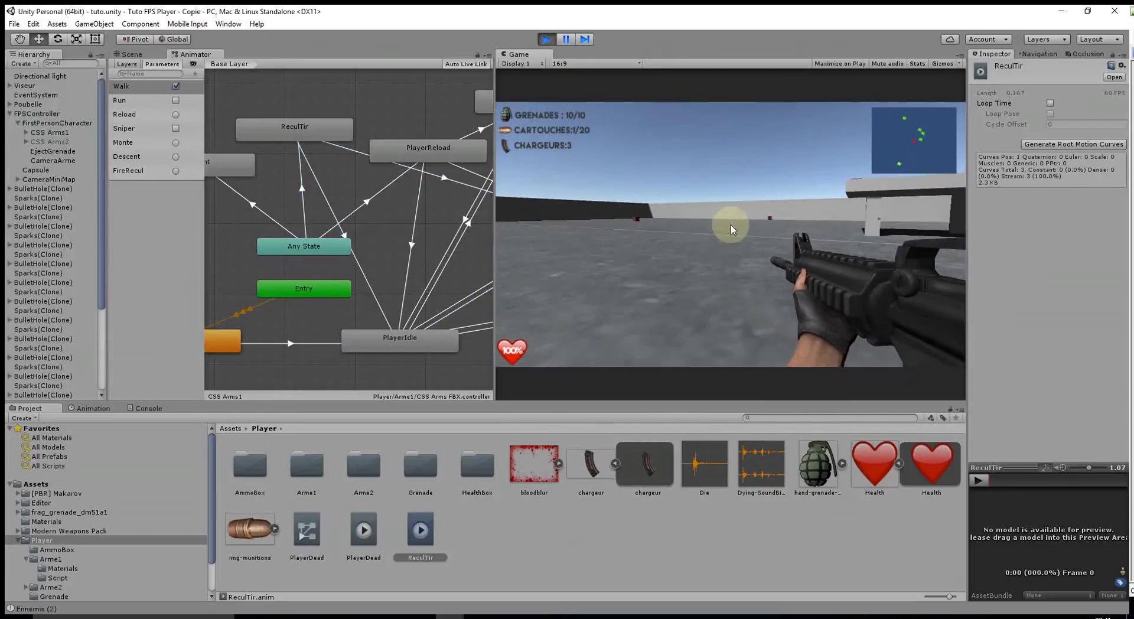
right_click(731, 229)
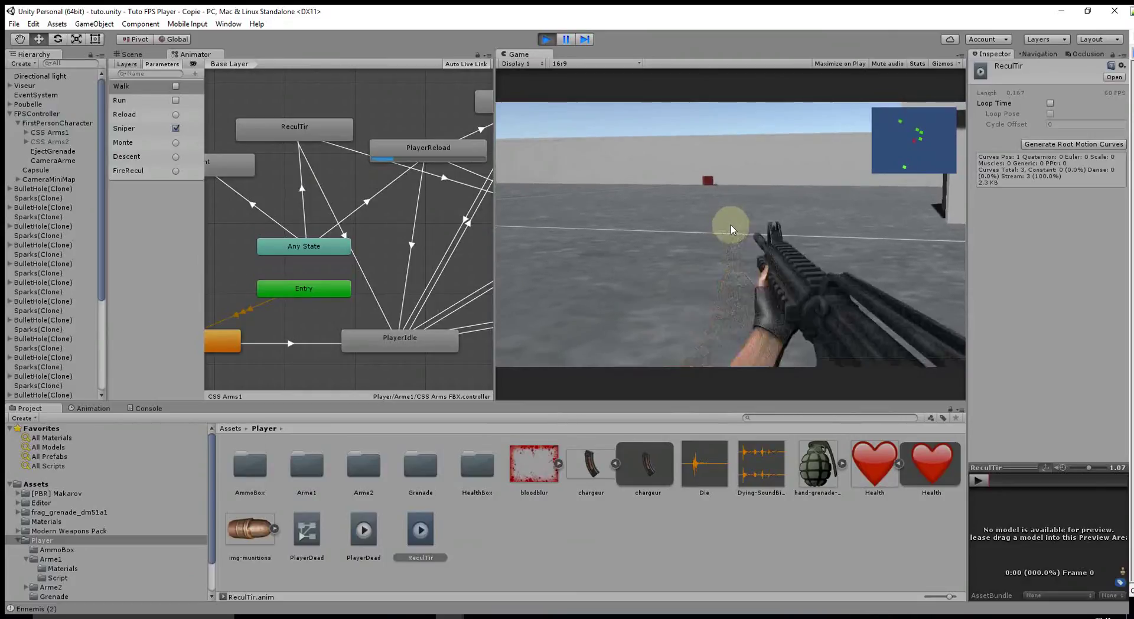
click(731, 229)
right_click(730, 224)
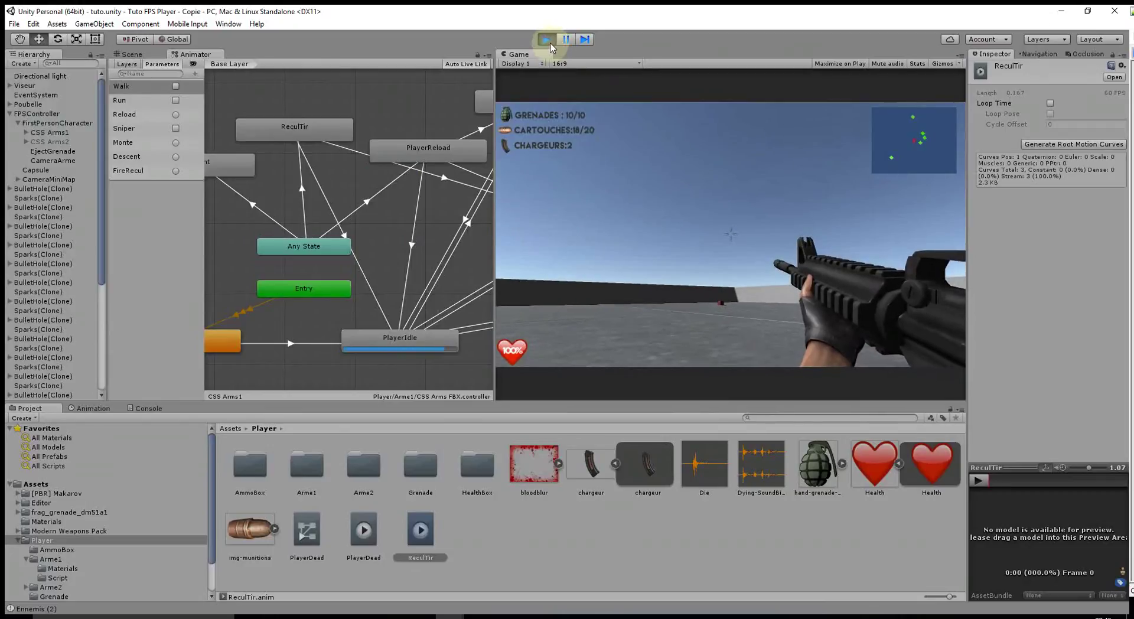
click(548, 41)
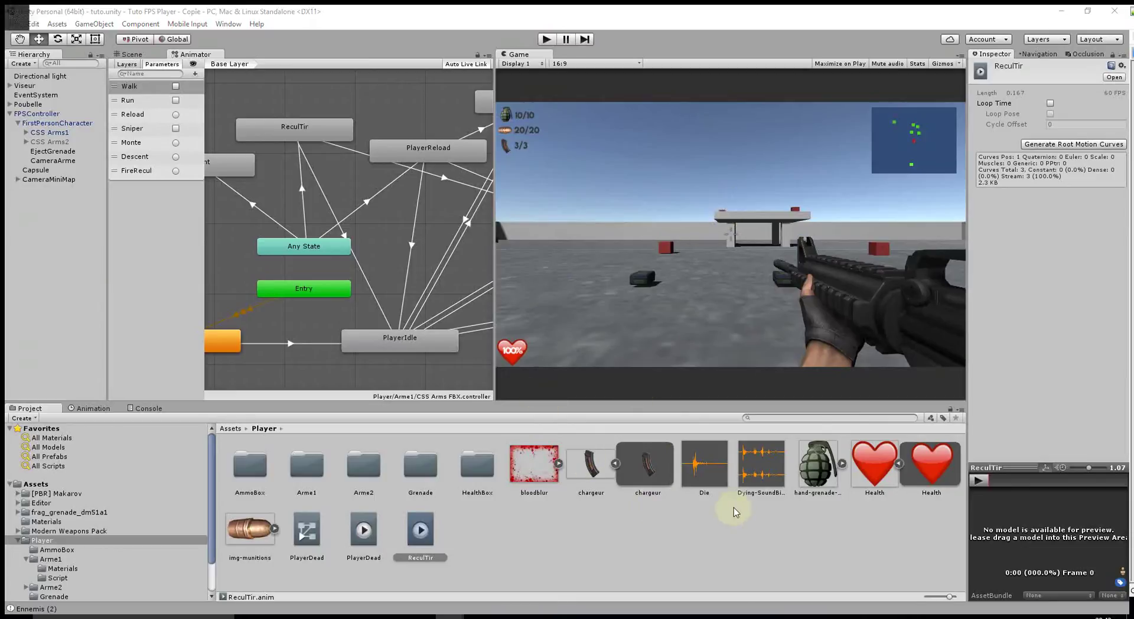
- Cut the Fire2 check and its & from the FireRecul condition and save AnimationPlayer.cs
click(530, 614)
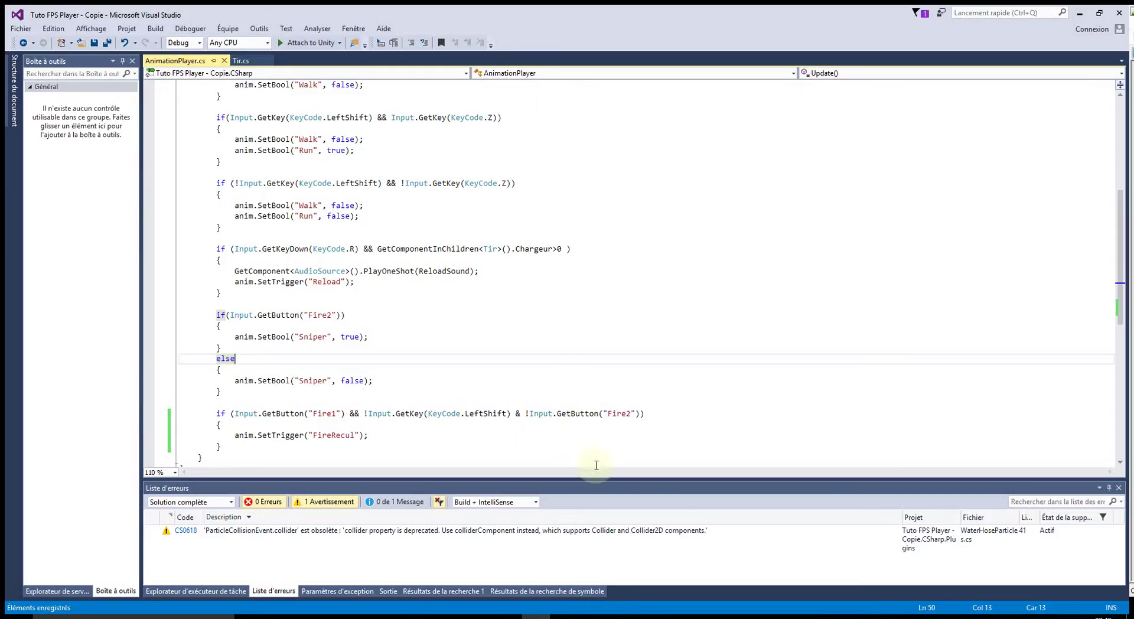
drag(522, 414, 633, 412)
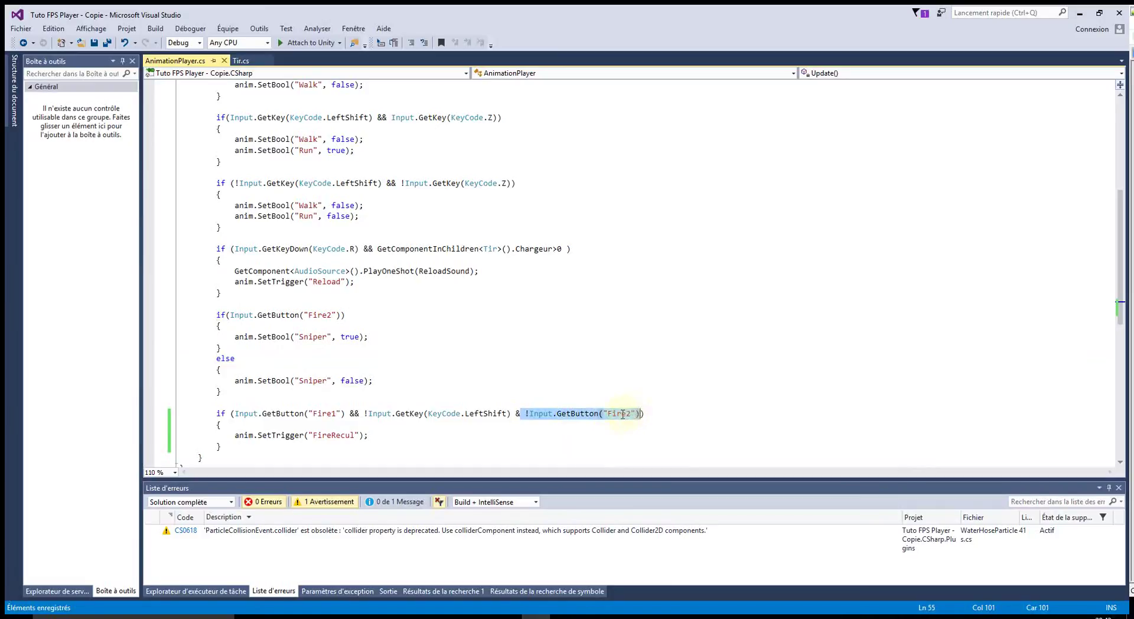
right_click(623, 414)
click(648, 322)
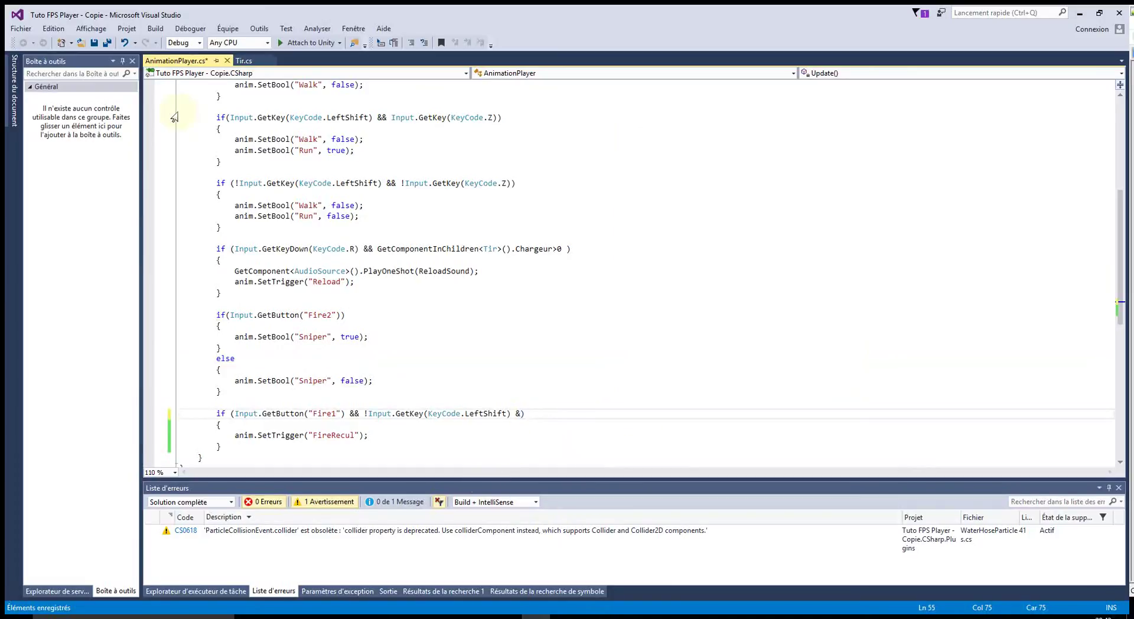
key(BackSpace)
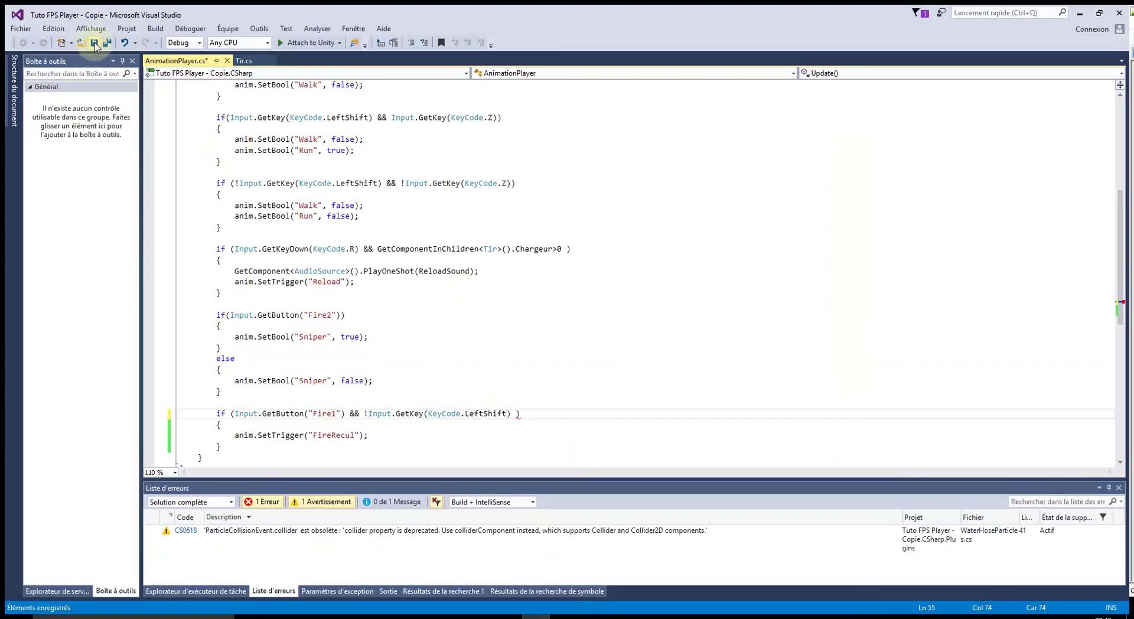
click(95, 45)
- Return to the Unity editor and start Play mode
key(alt+Tab)
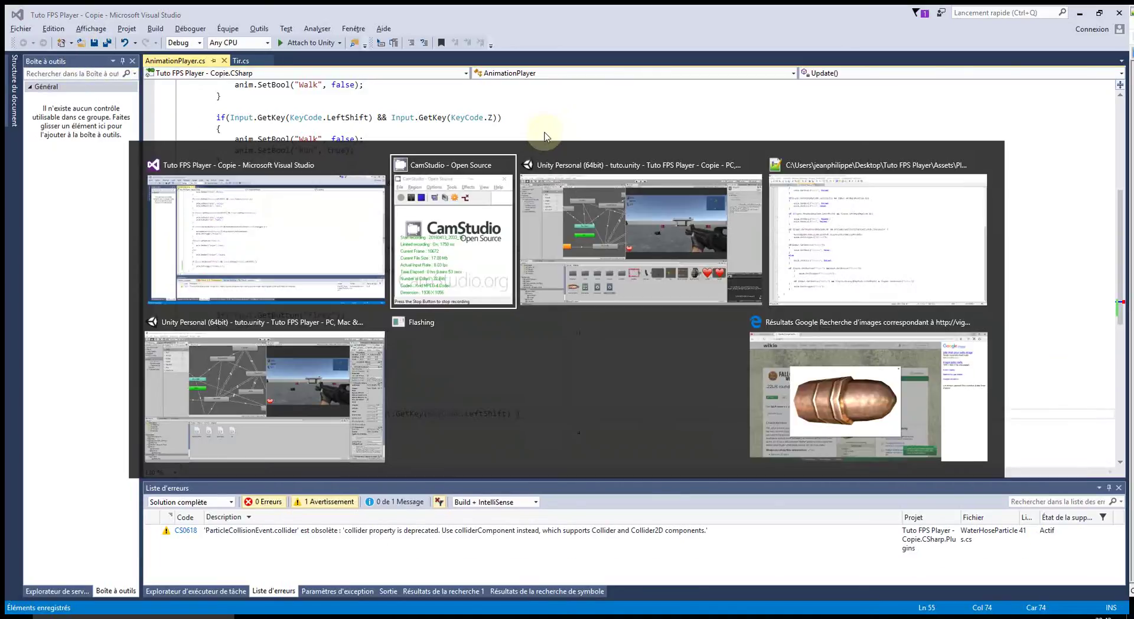
key(alt+Tab)
click(547, 39)
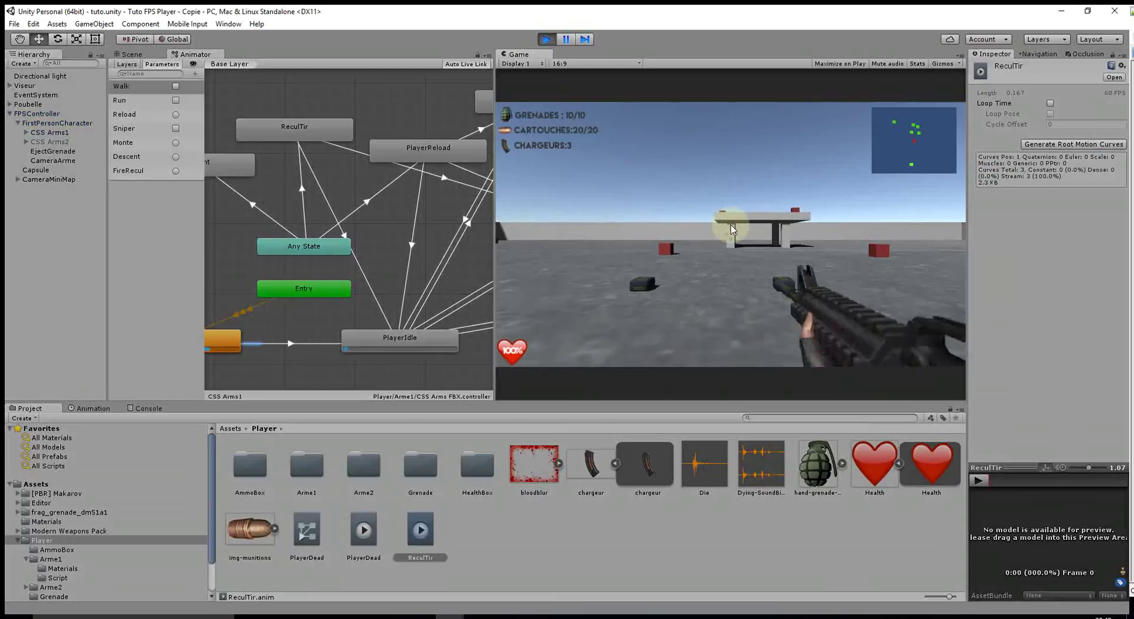
- Fire three shots, aim down sights and fire four more, then exit Play mode and return to Visual Studio
click(730, 224)
click(732, 227)
click(731, 229)
right_click(731, 229)
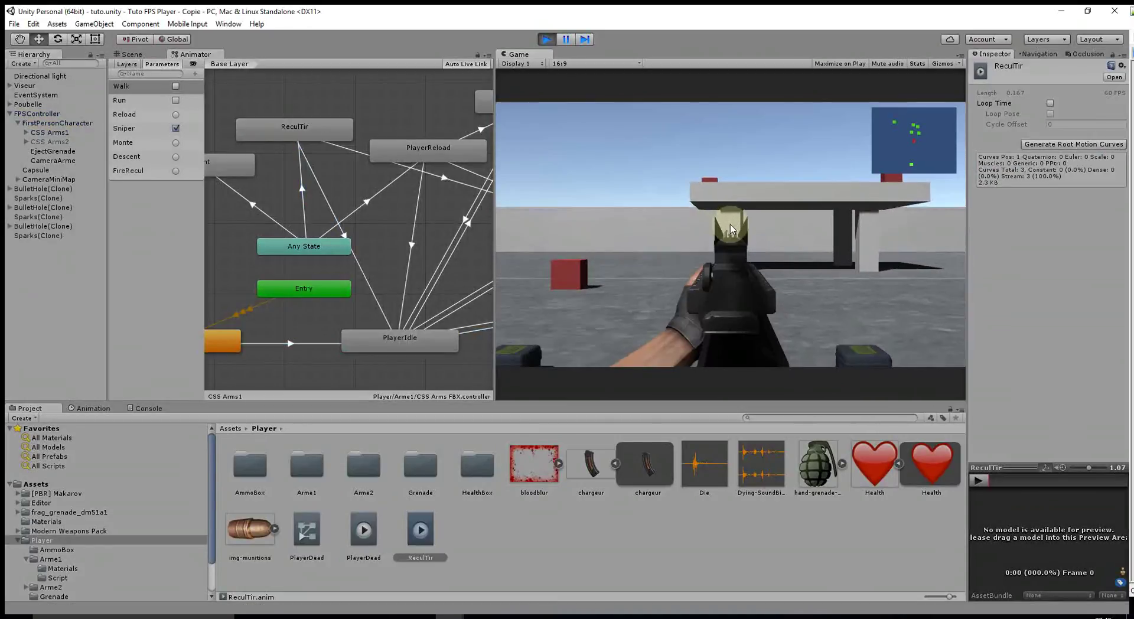
click(731, 229)
click(732, 229)
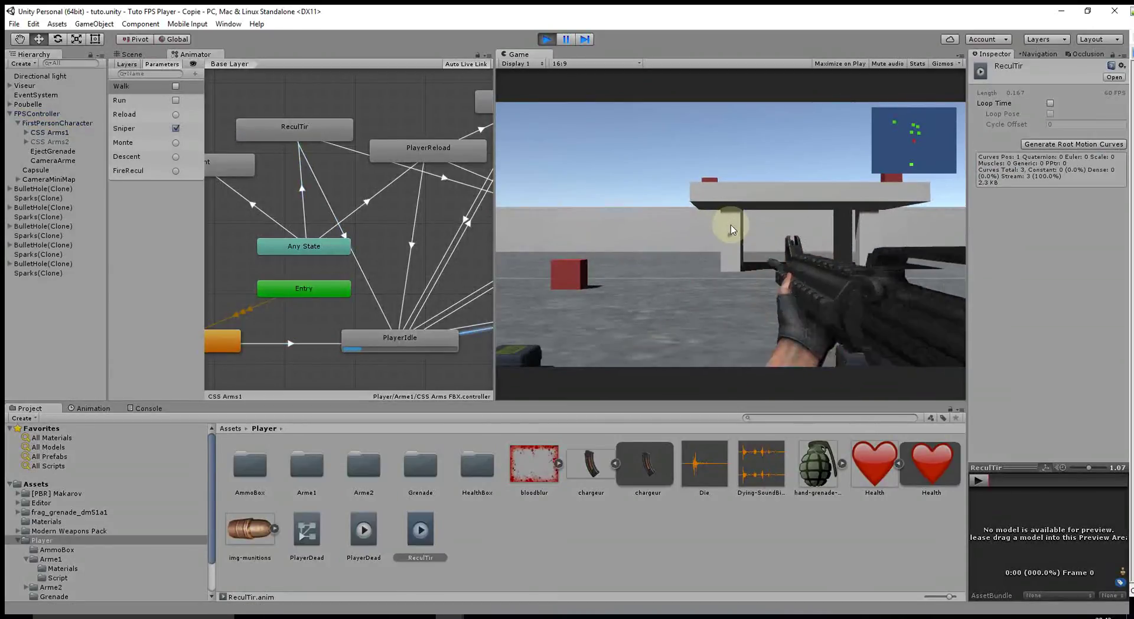
click(731, 229)
click(731, 229)
click(731, 229)
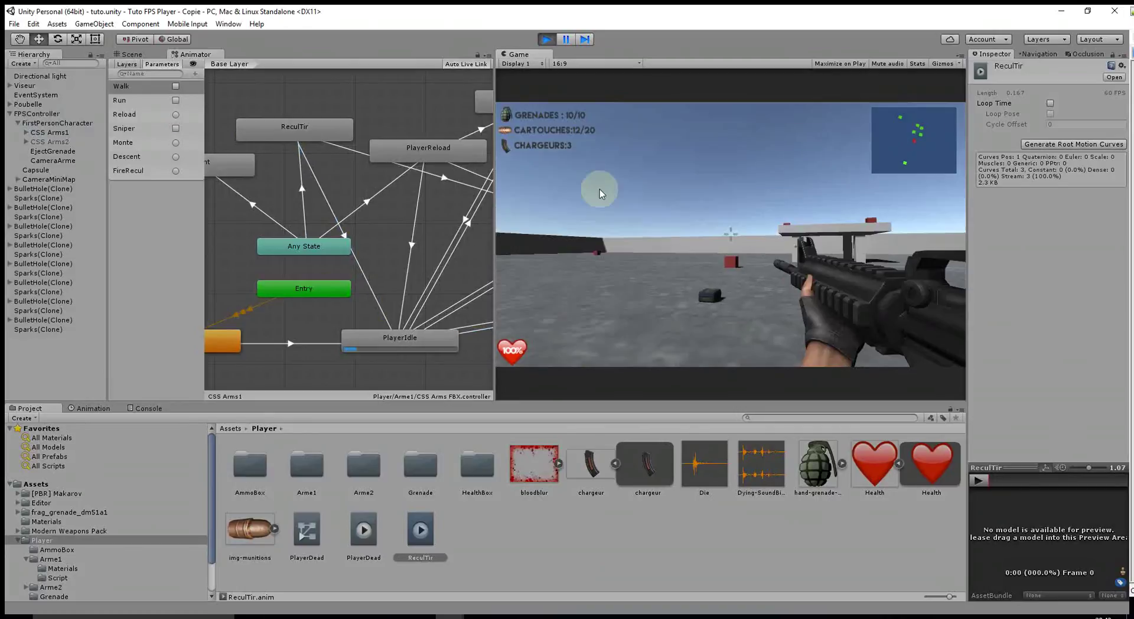
key(ctrl+p)
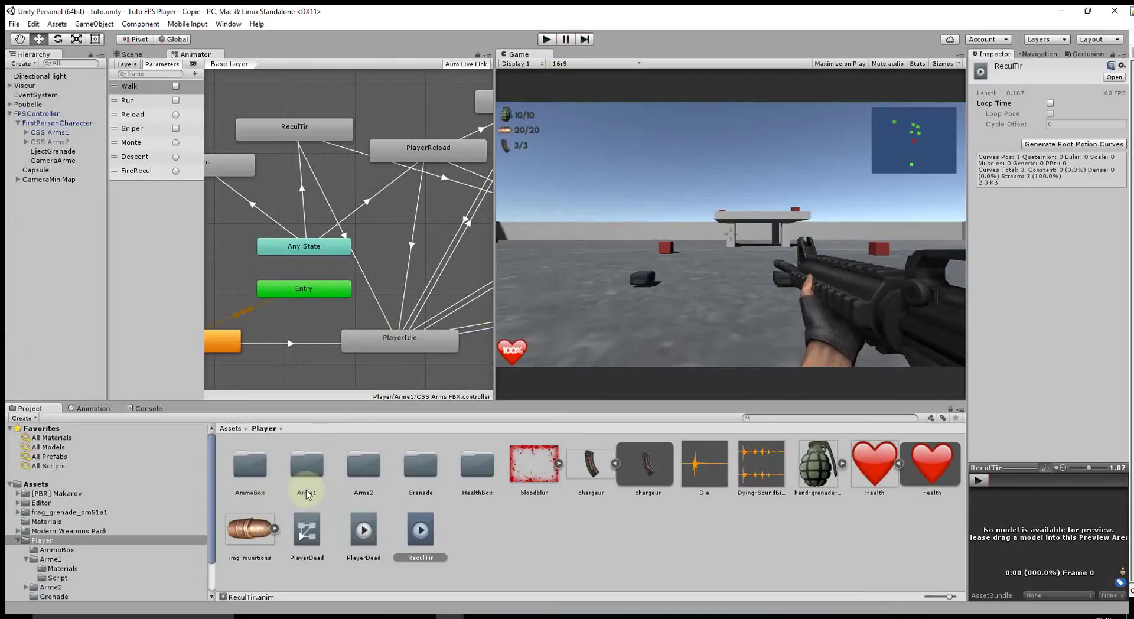
key(alt+Tab)
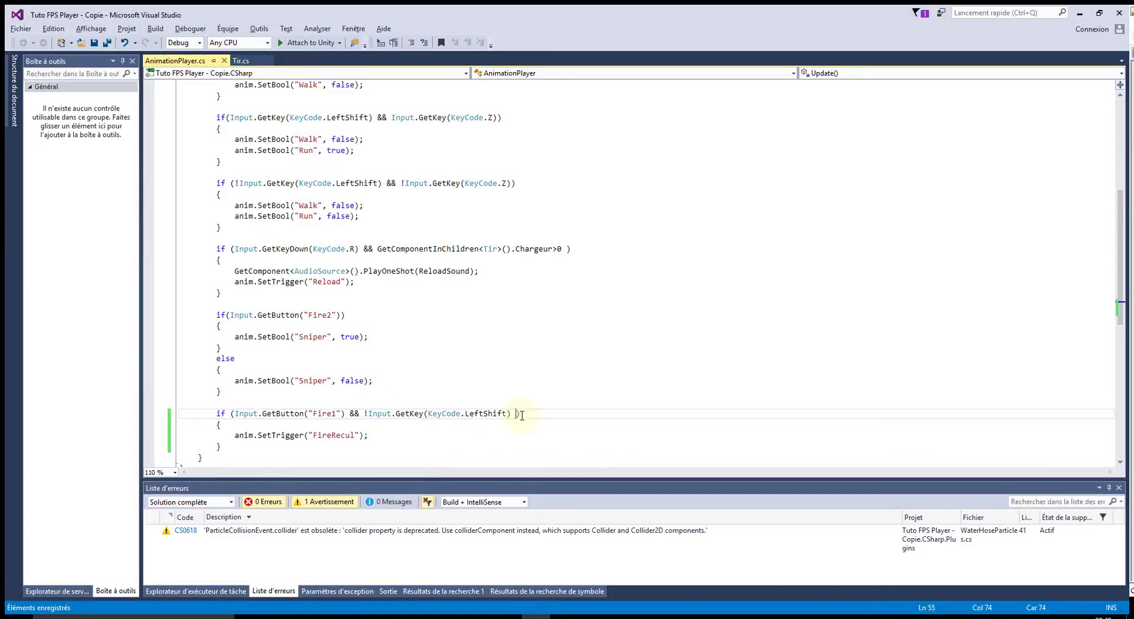
- Add !Input.GetButton("Fire2") back into the Fire1 condition, save, and return to Unity
text(&& !Input.GetButton("Fire2"))
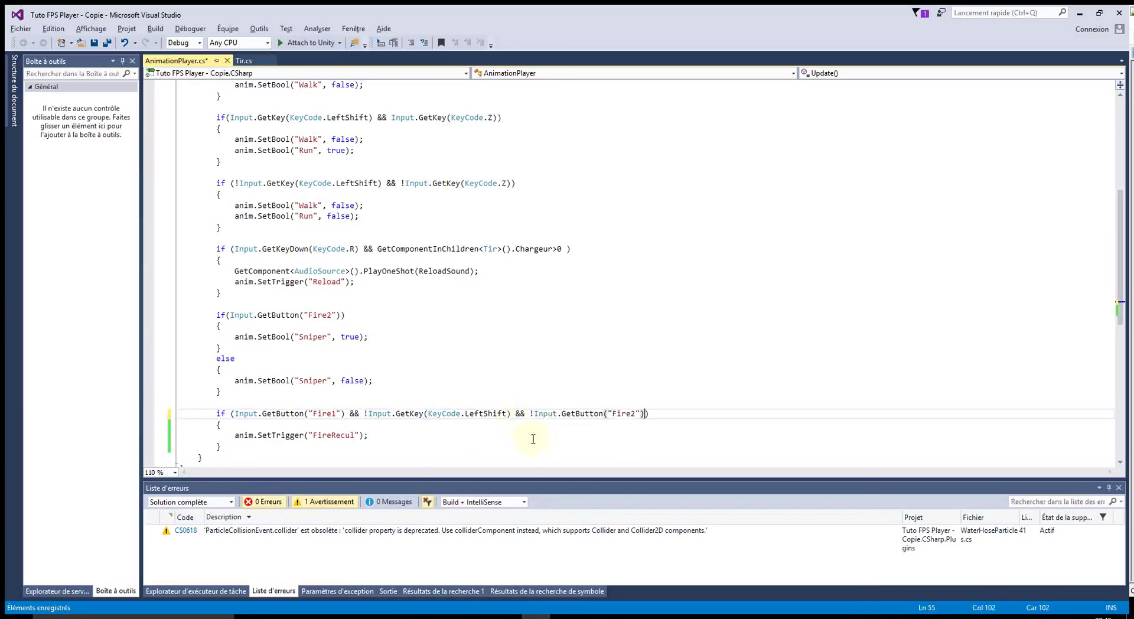
click(520, 437)
click(96, 44)
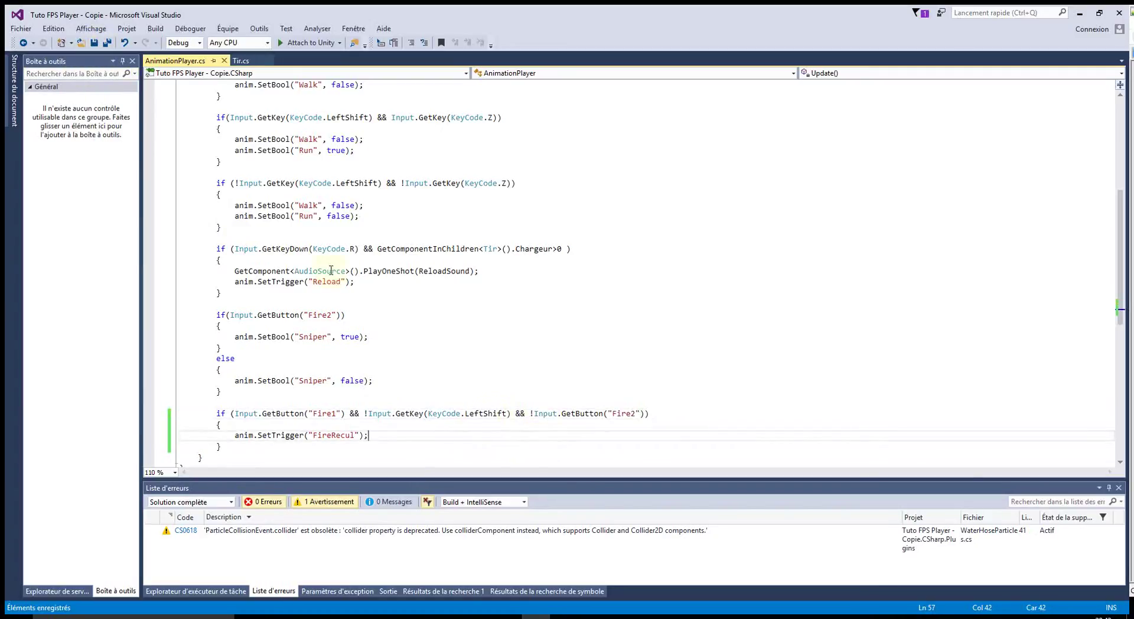
key(alt+Tab)
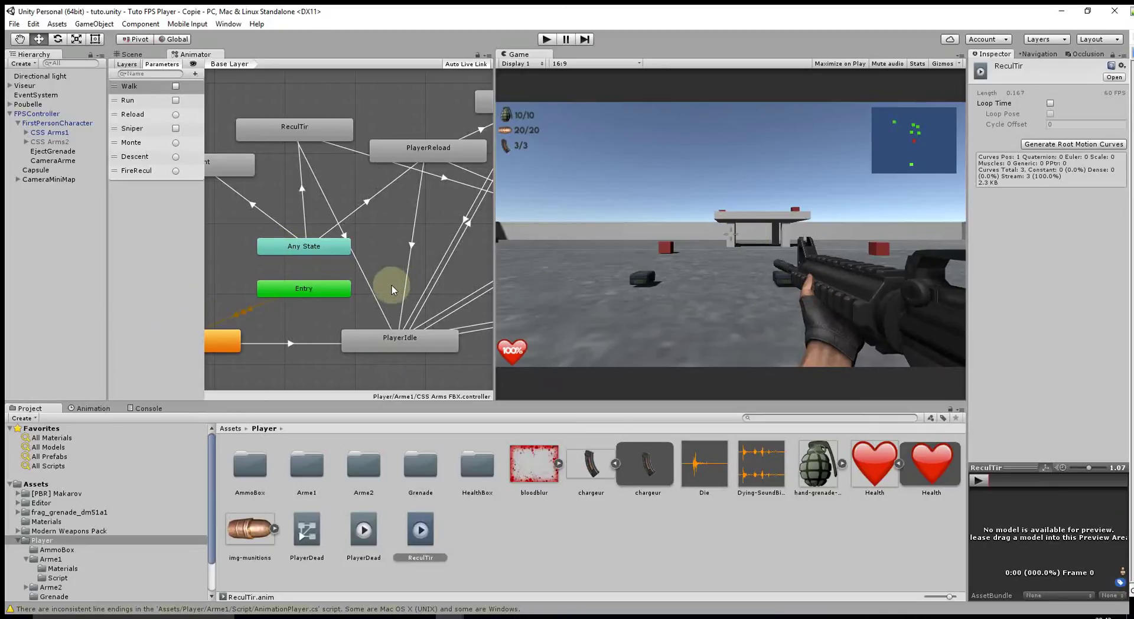
- Create a FireReculSniper trigger parameter in the Animator and show the Animation timeline
middle_drag(389, 285, 364, 236)
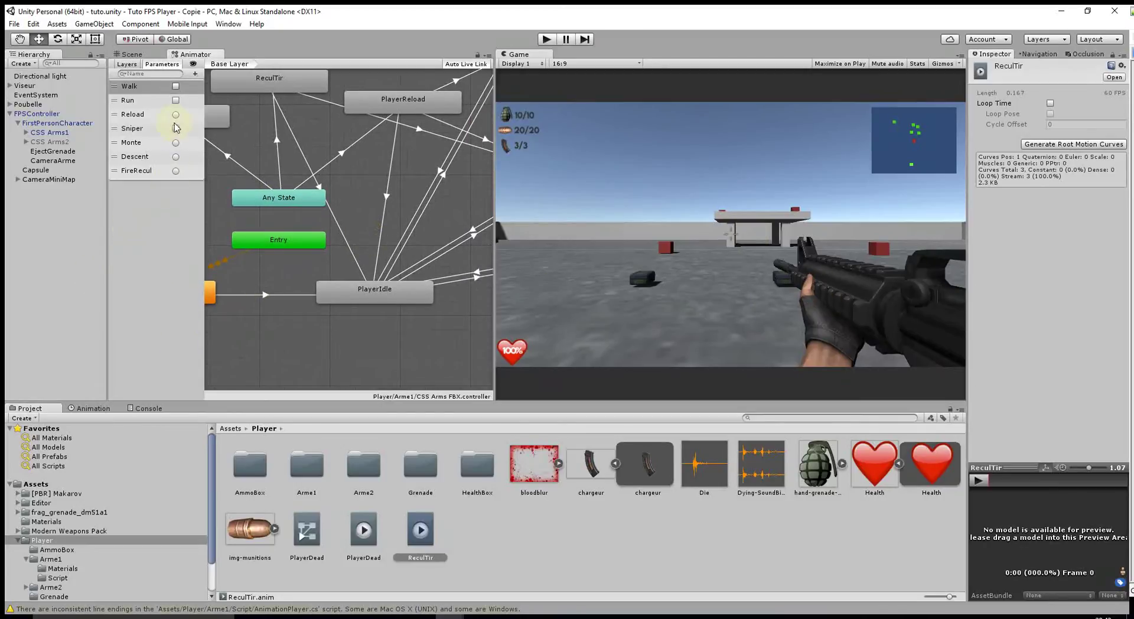
click(195, 74)
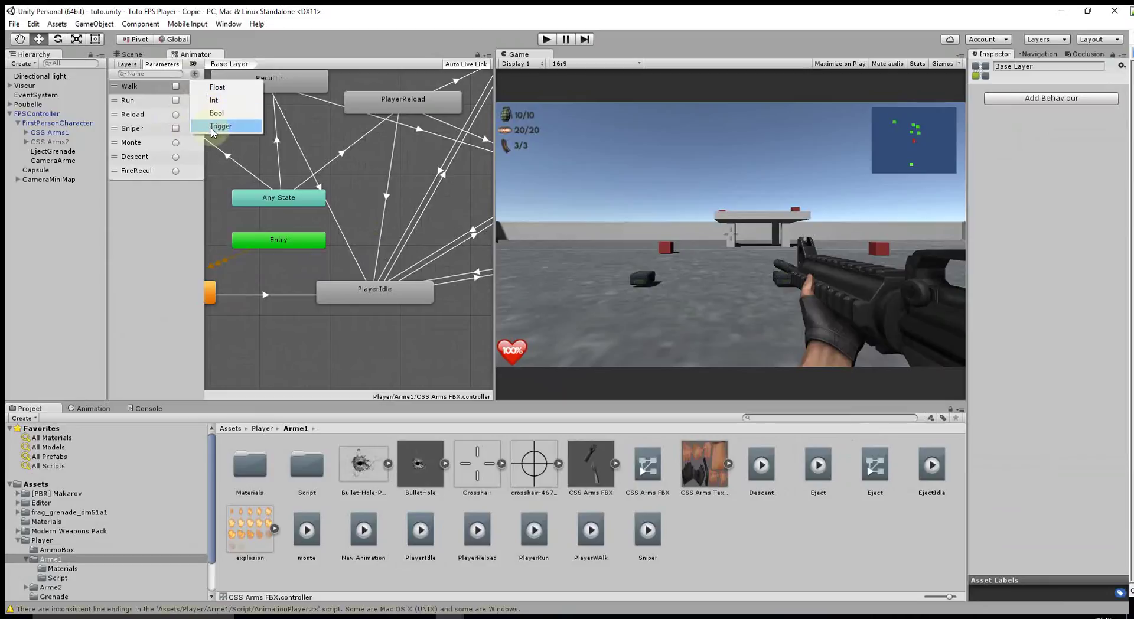
click(214, 126)
text(FireReculSn)
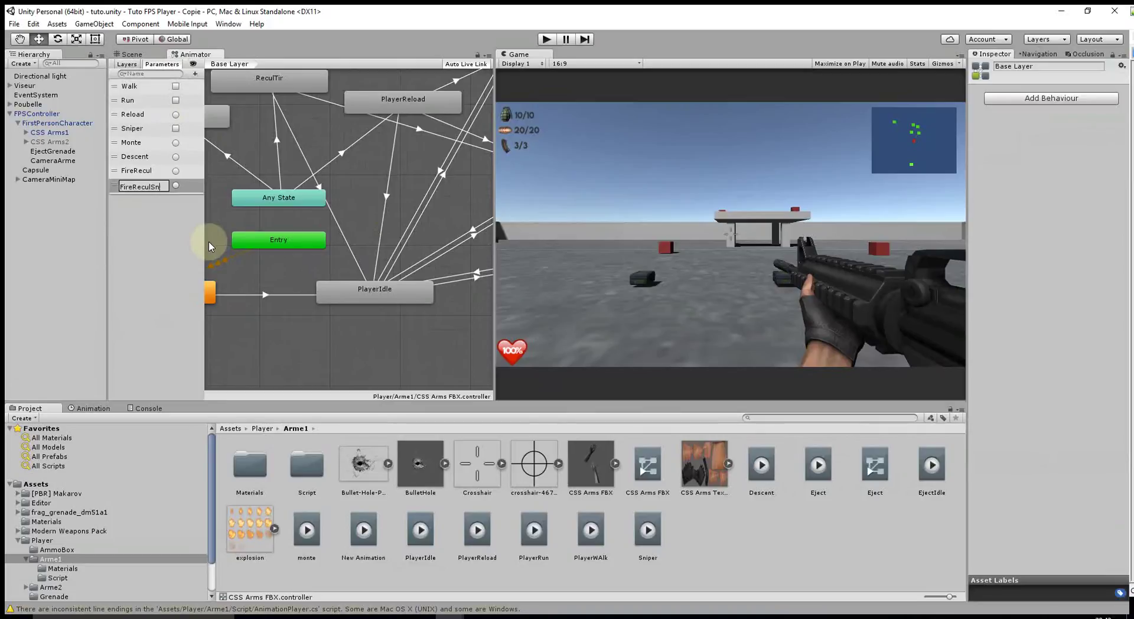
click(142, 234)
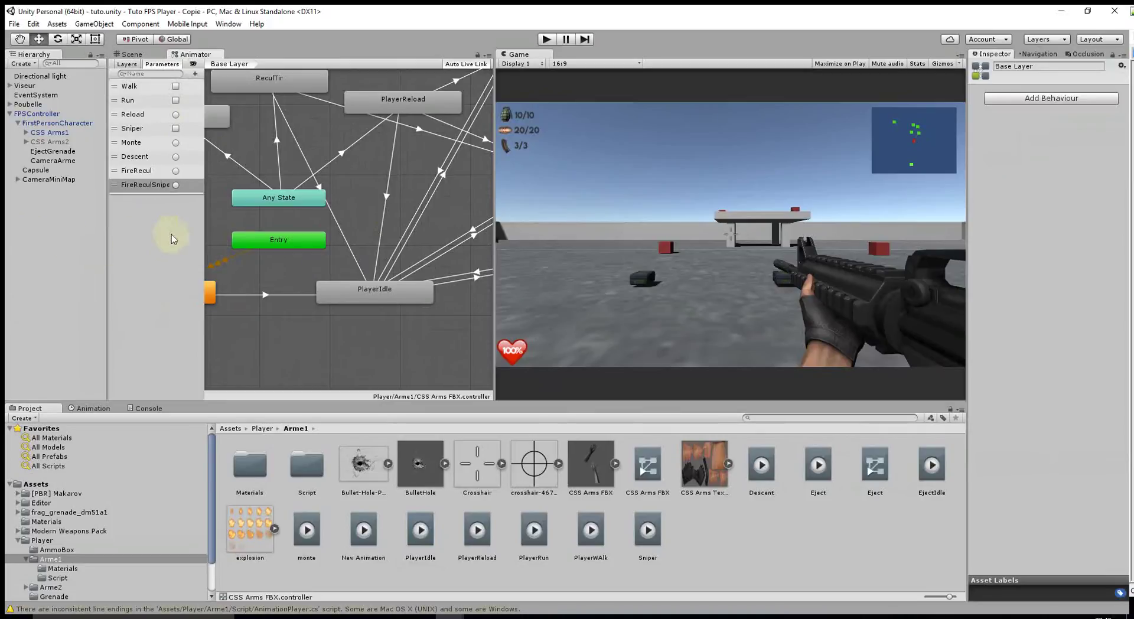
click(93, 408)
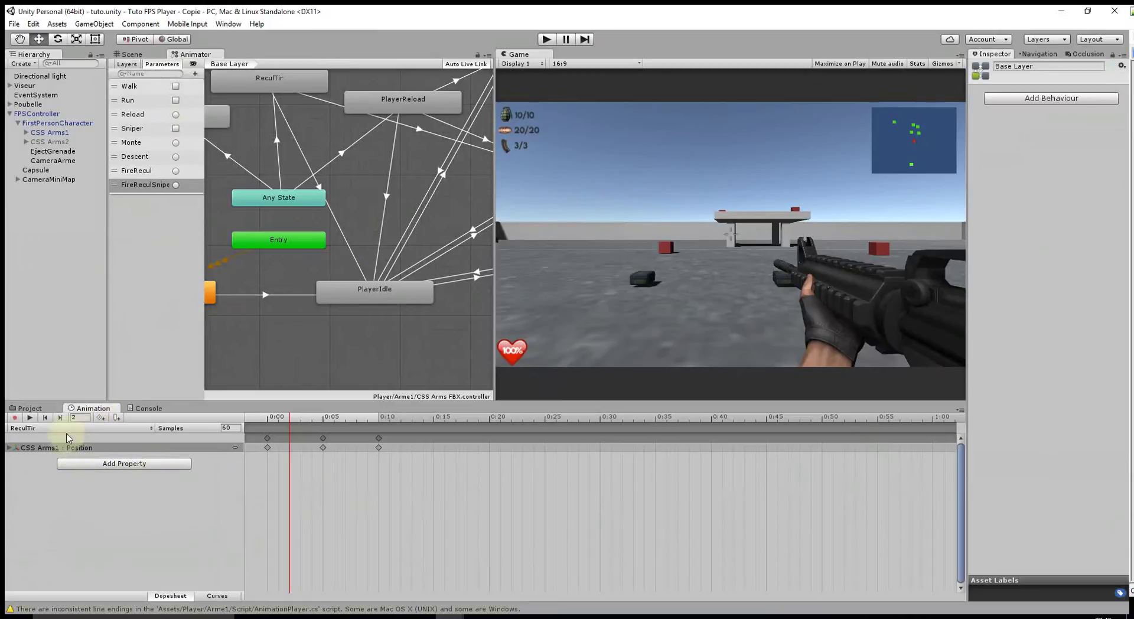
- Create a new animation clip named FireReculSnipper from the Animation window's clip list
click(65, 428)
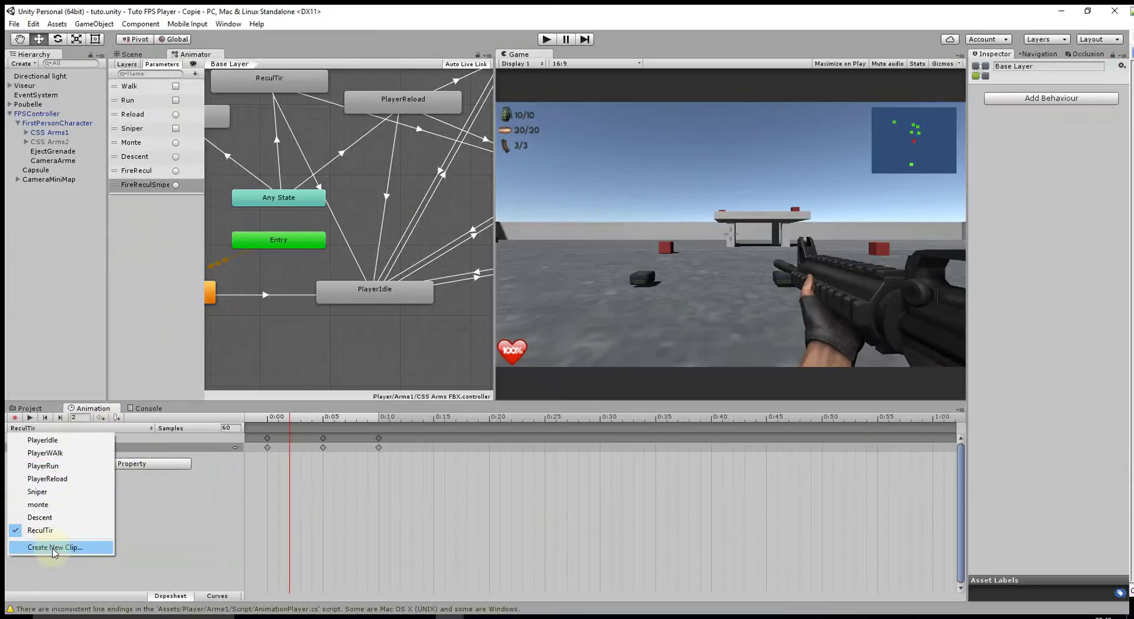
click(54, 548)
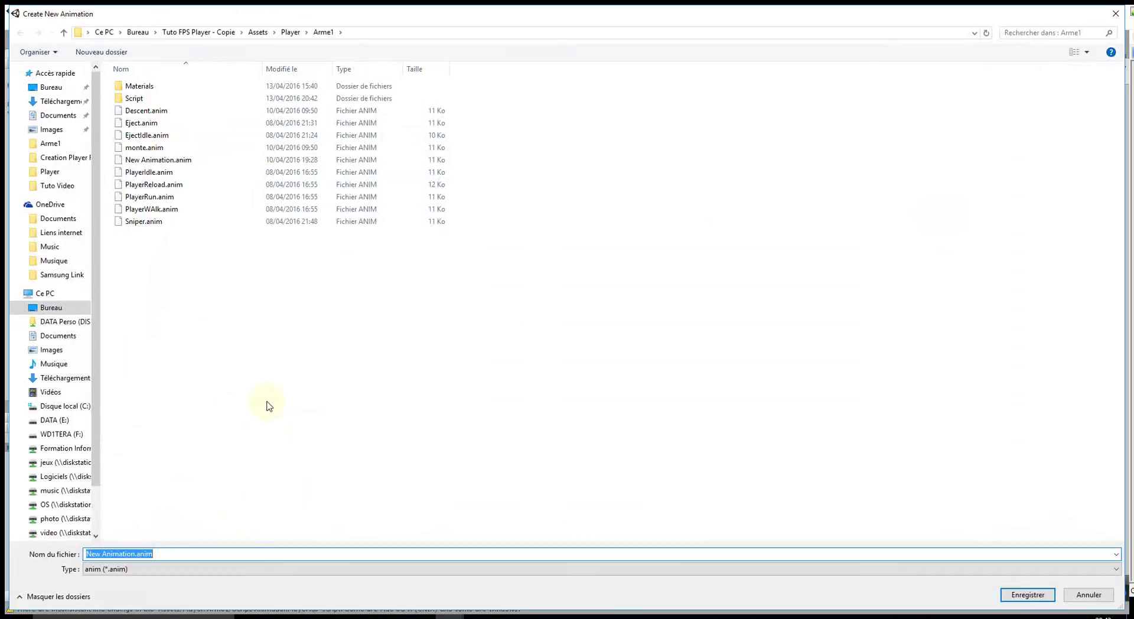
text(FireReculSnipper)
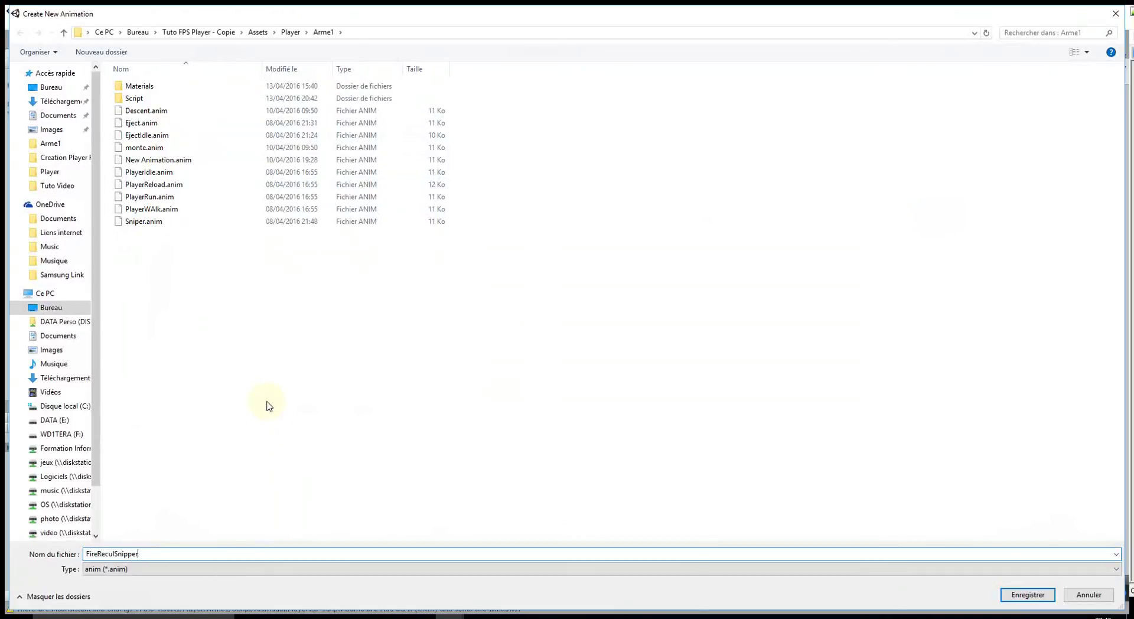
key(Return)
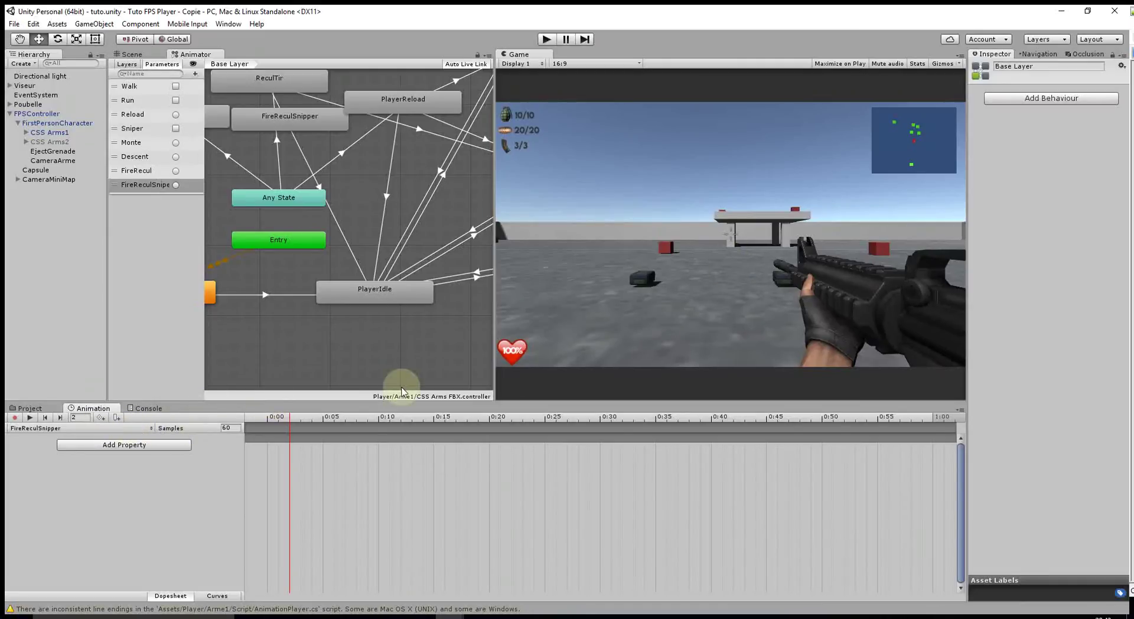
- Preview the Sniper clip's gun pose and select its keys at 0:19
click(104, 429)
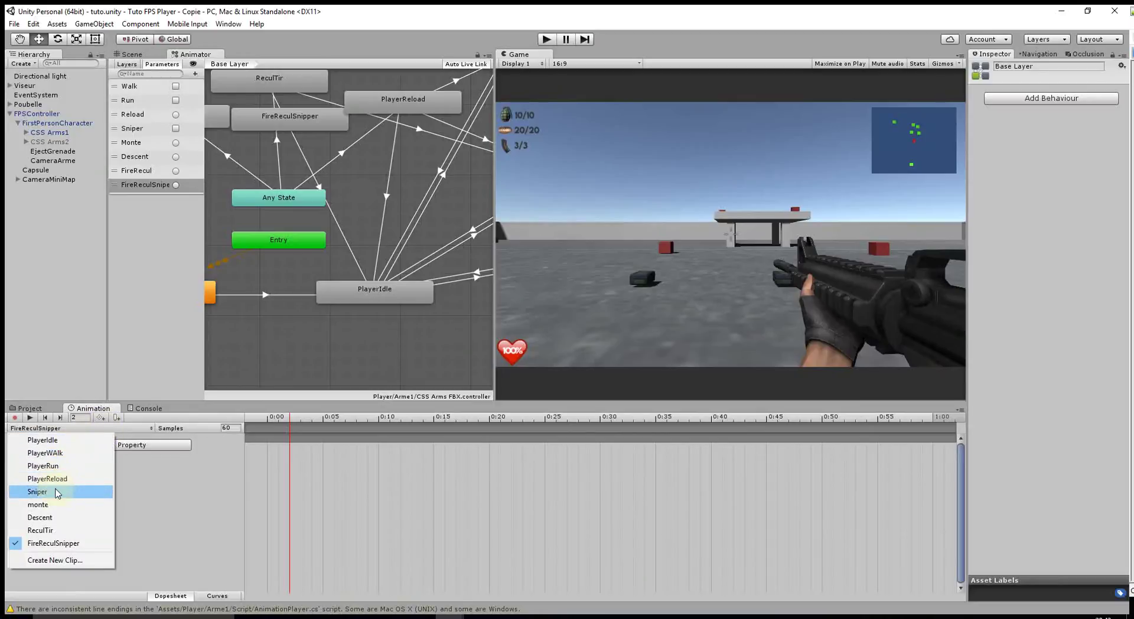
click(57, 491)
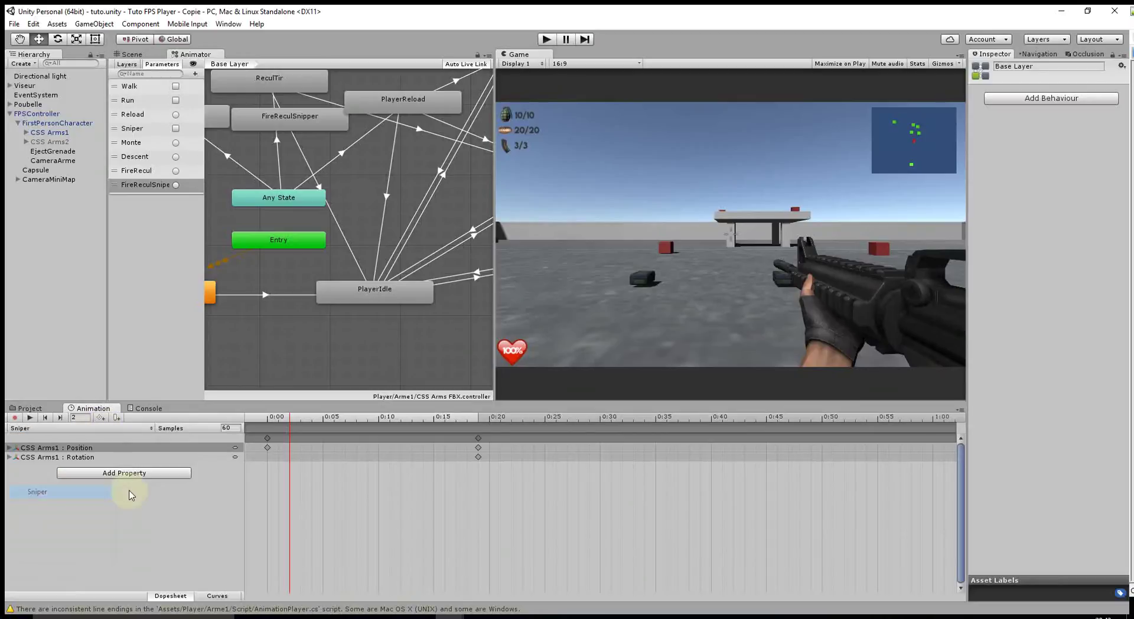
click(267, 419)
drag(270, 420, 478, 421)
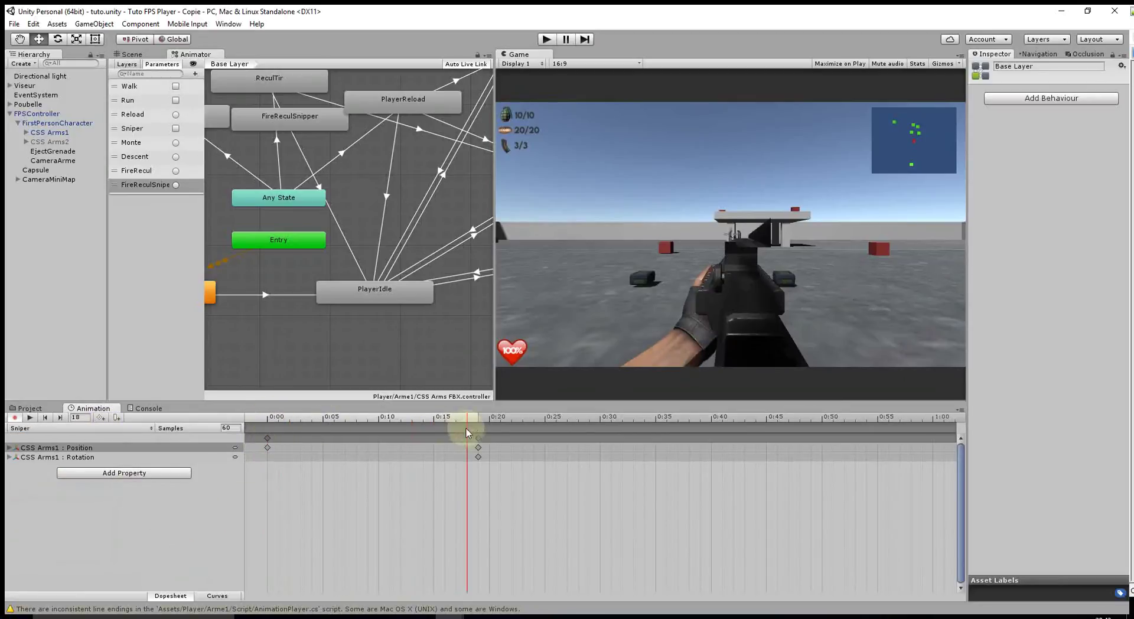
click(478, 438)
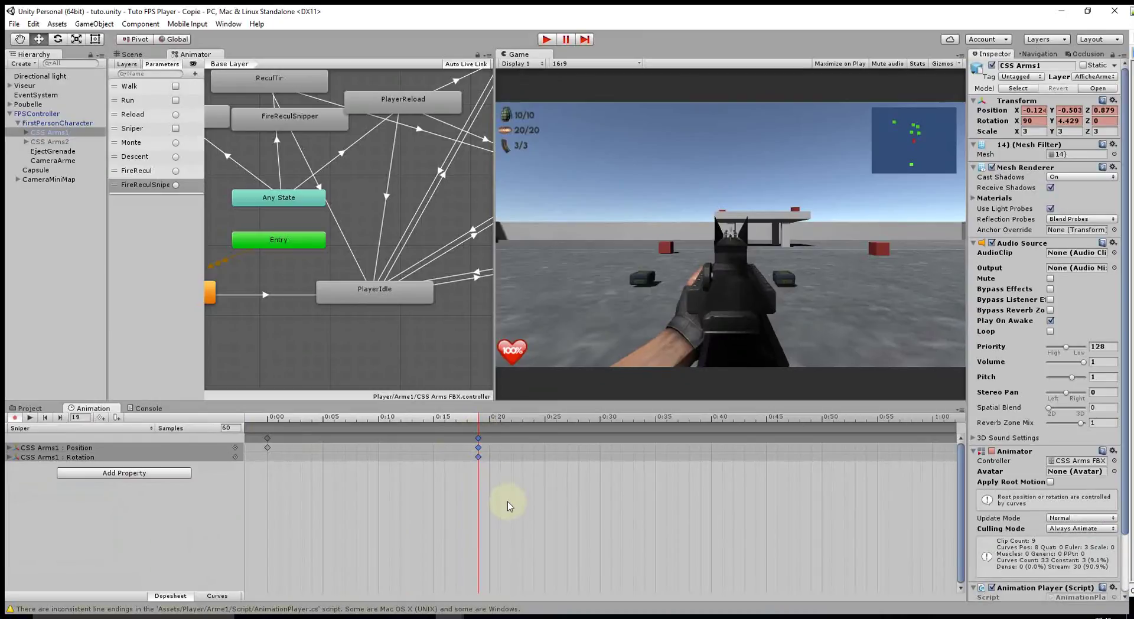
- Switch the Animation window to the FireReculSnipper clip at frame 0
click(75, 428)
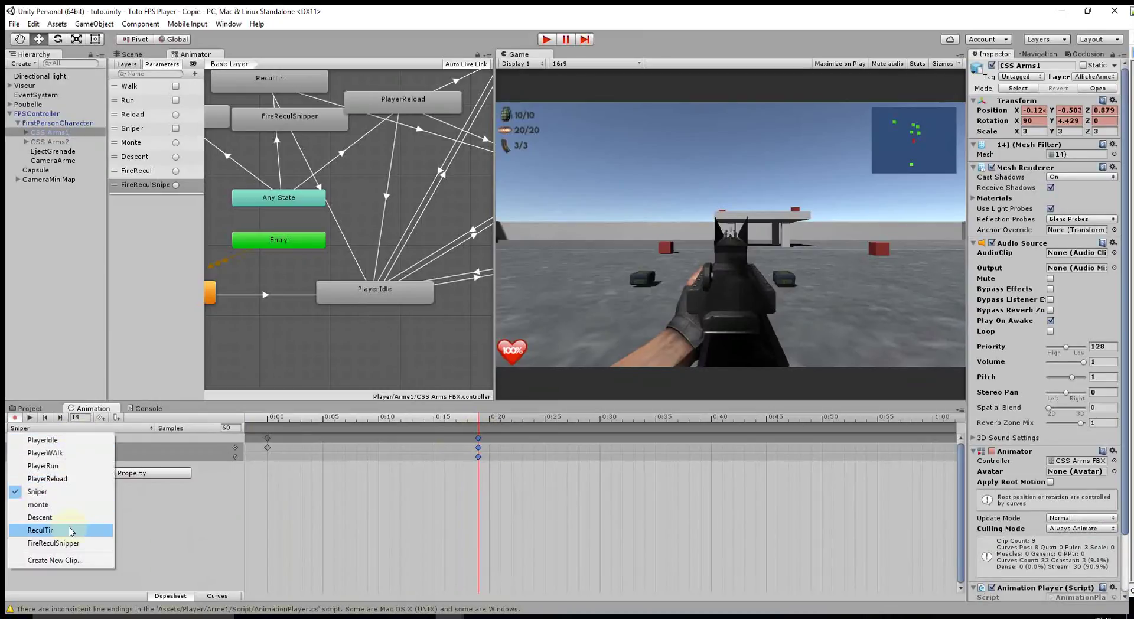
click(53, 543)
click(265, 419)
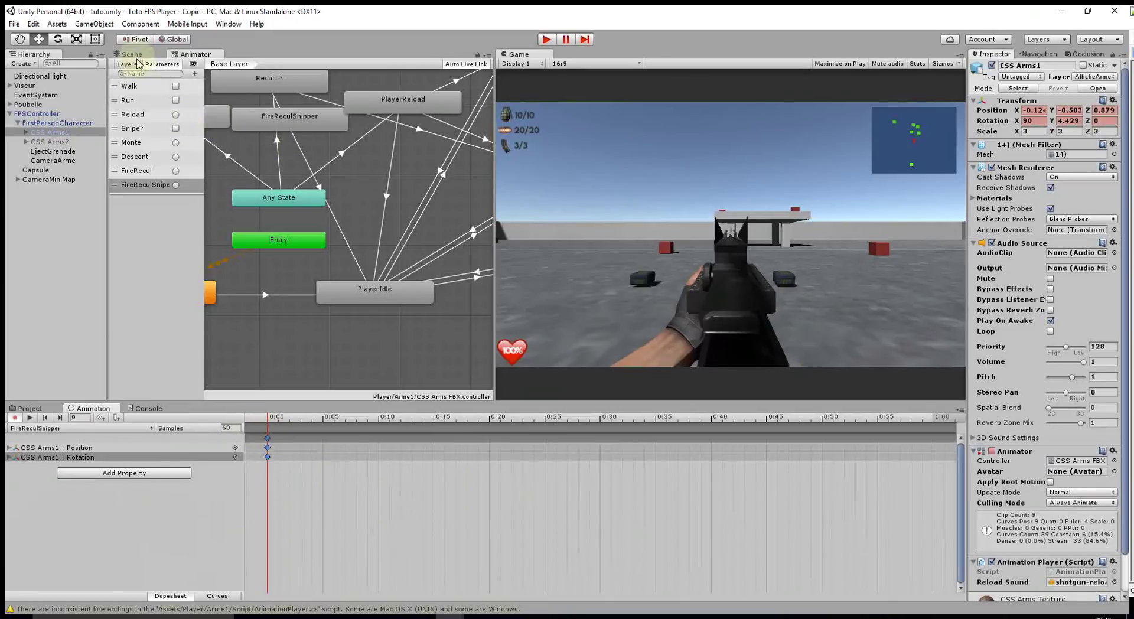
- Show the Scene view from the right side, zoomed in on the armed character
click(133, 54)
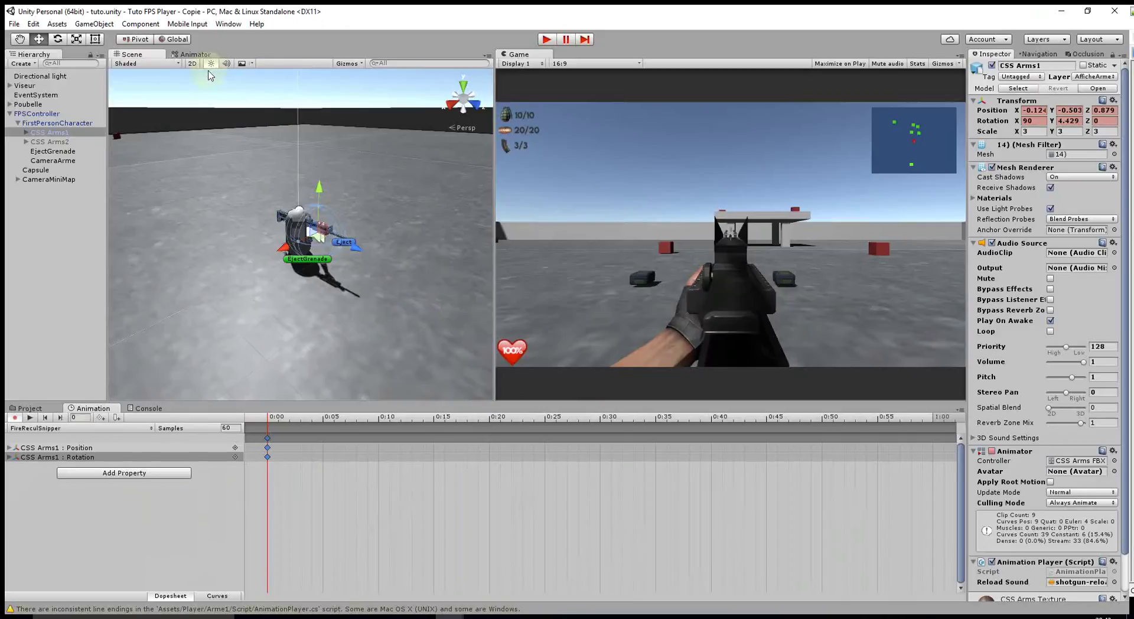
click(455, 107)
scroll(349, 313, up, 5)
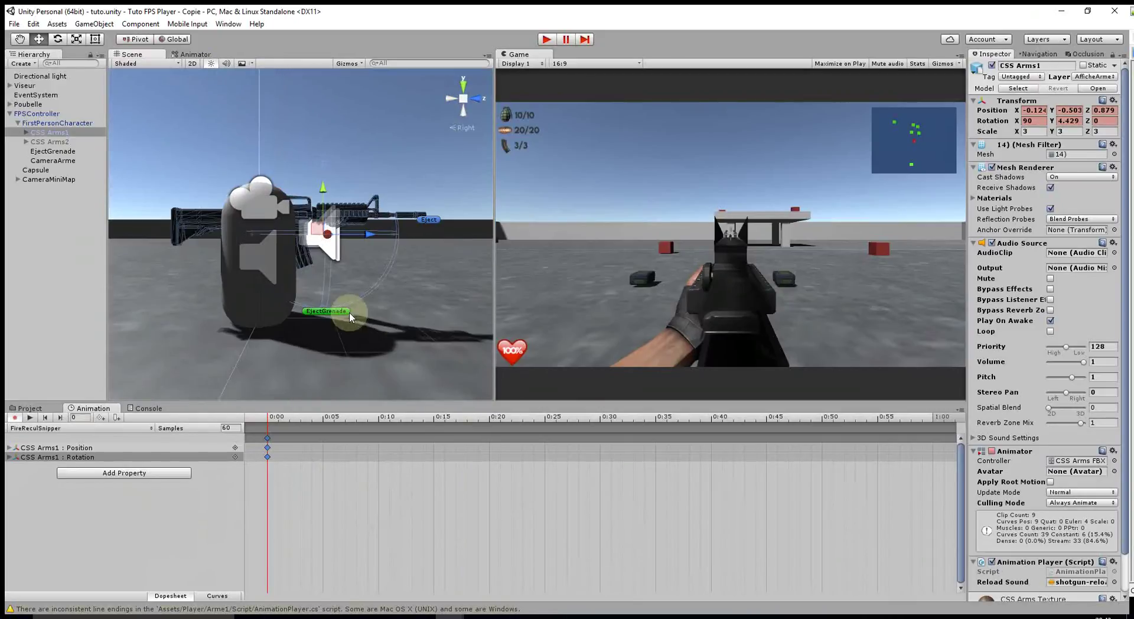
- Try raising the gun at frame 5, then undo that trial key
click(325, 422)
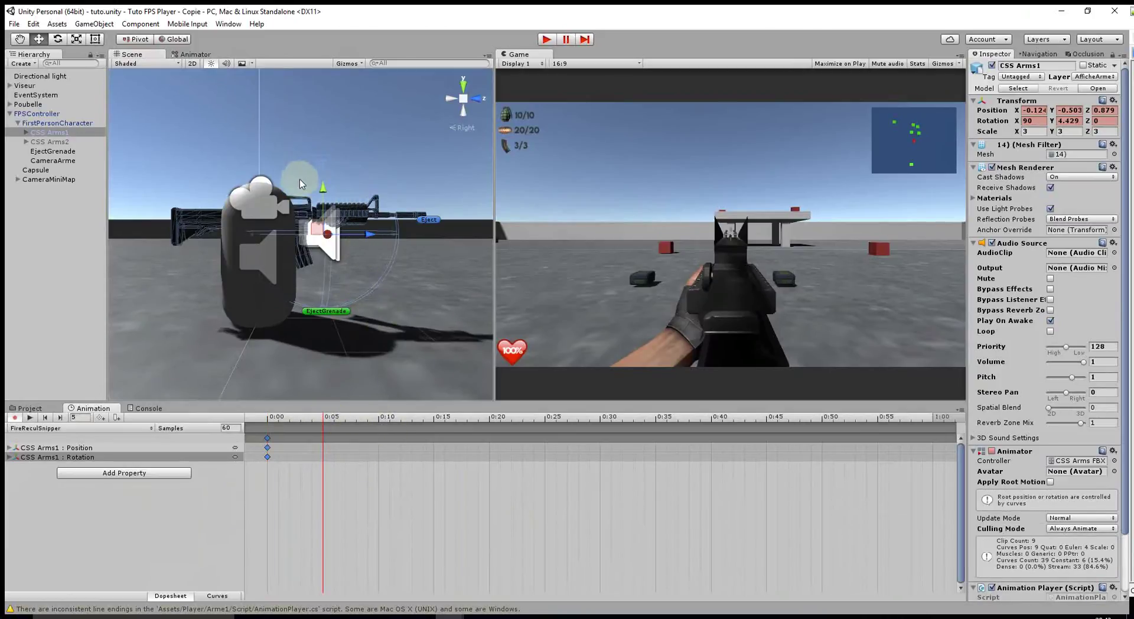
drag(323, 190, 323, 192)
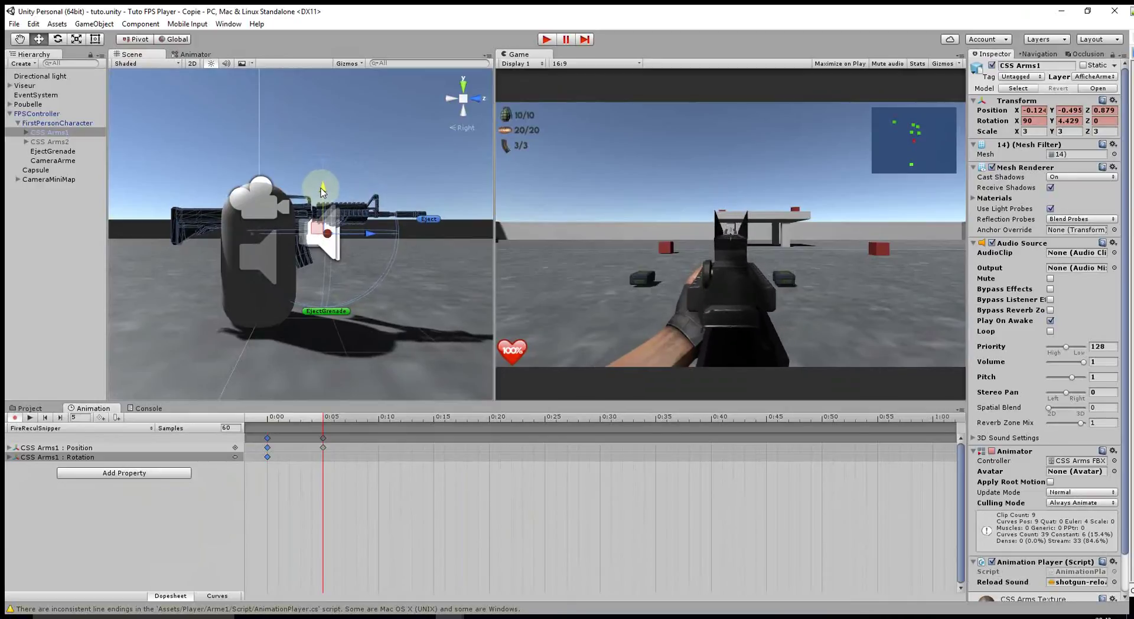
key(ctrl+z)
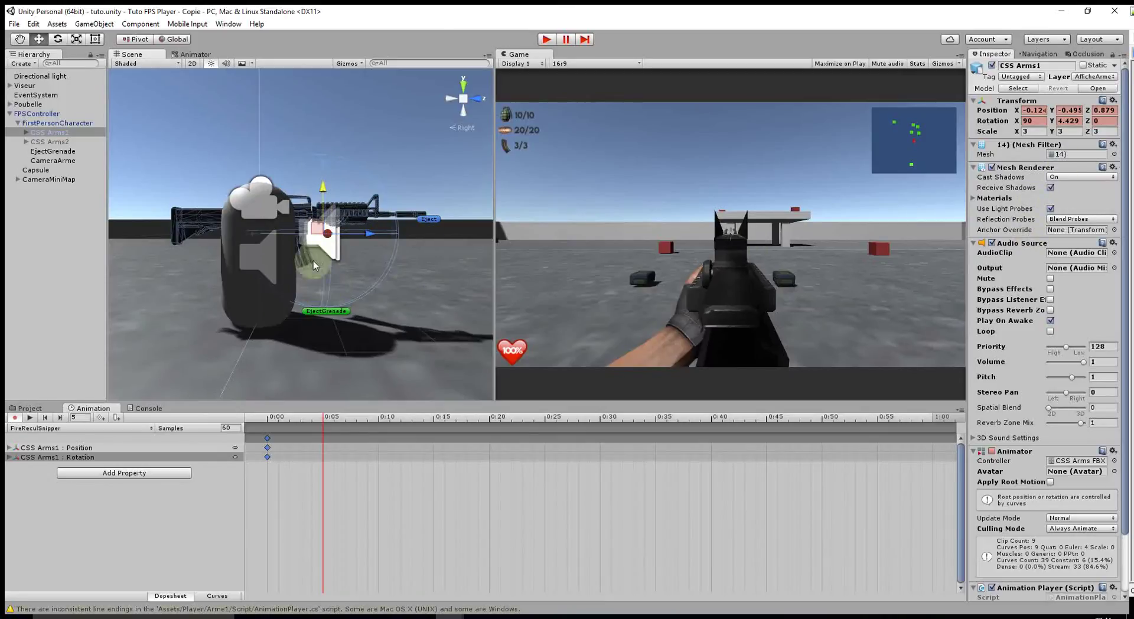
- Set CameraArme's near clipping plane to 0 (clamps to 0.01) and rewind the clip to frame 0
click(55, 161)
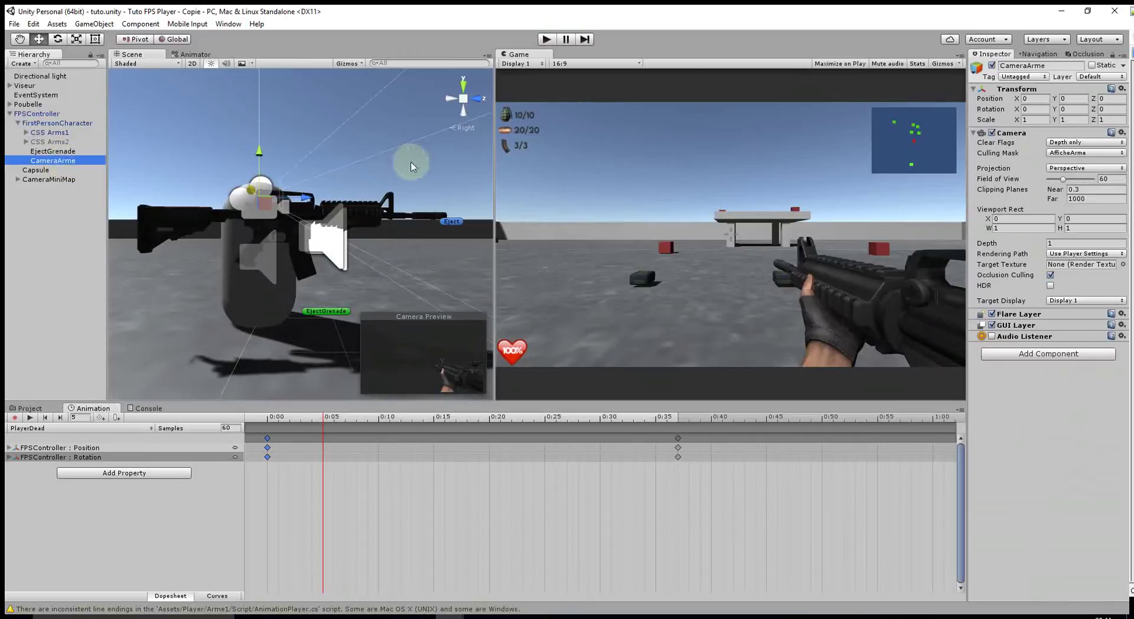
click(1029, 189)
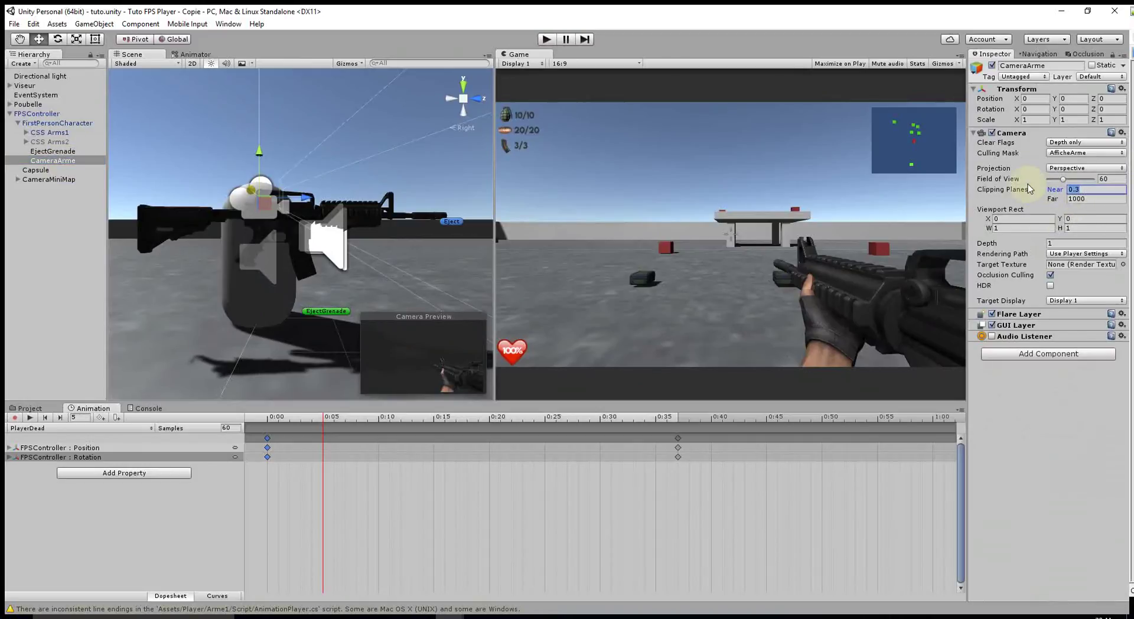
text(0)
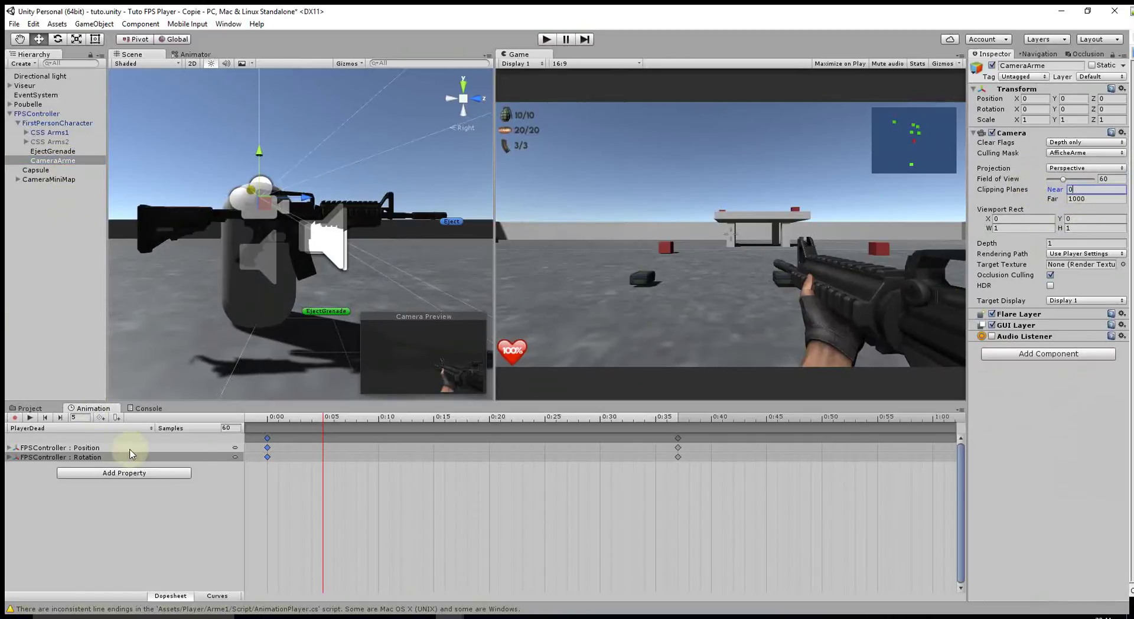
click(267, 417)
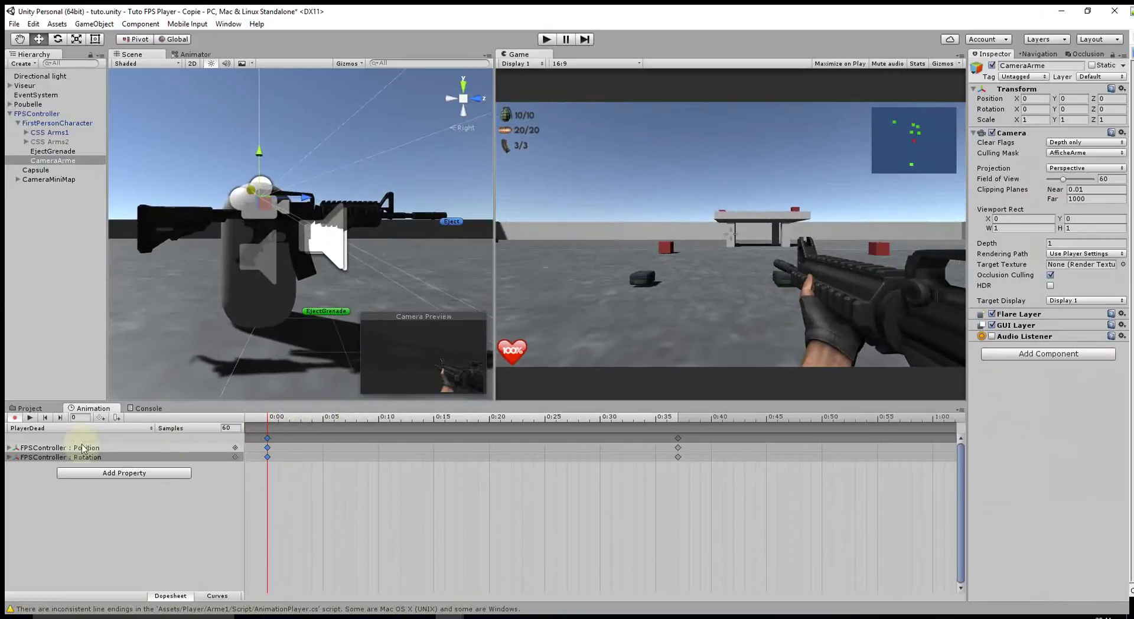
click(77, 427)
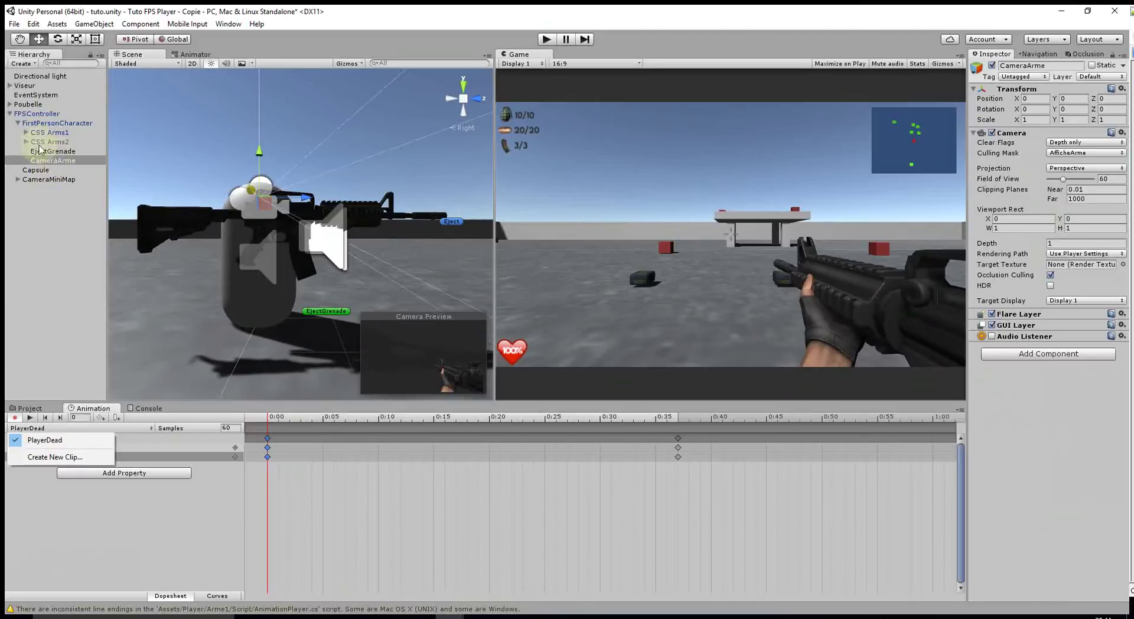
- On CSS Arms1's FireReculSnipper clip, shift the gun up and along Z at frame 5
click(49, 132)
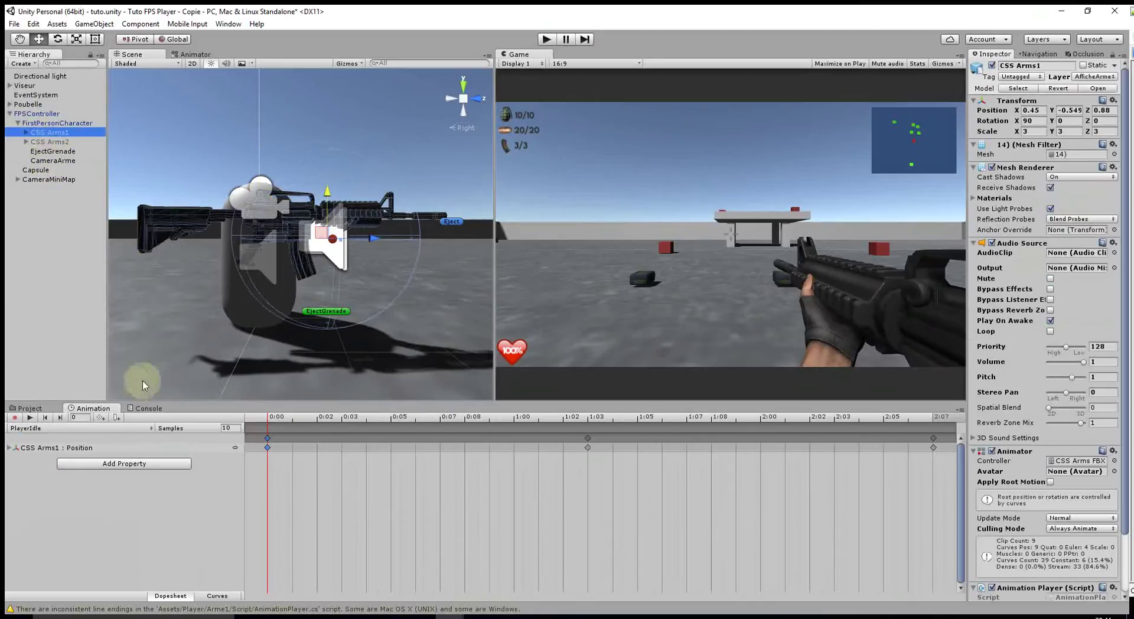
click(51, 428)
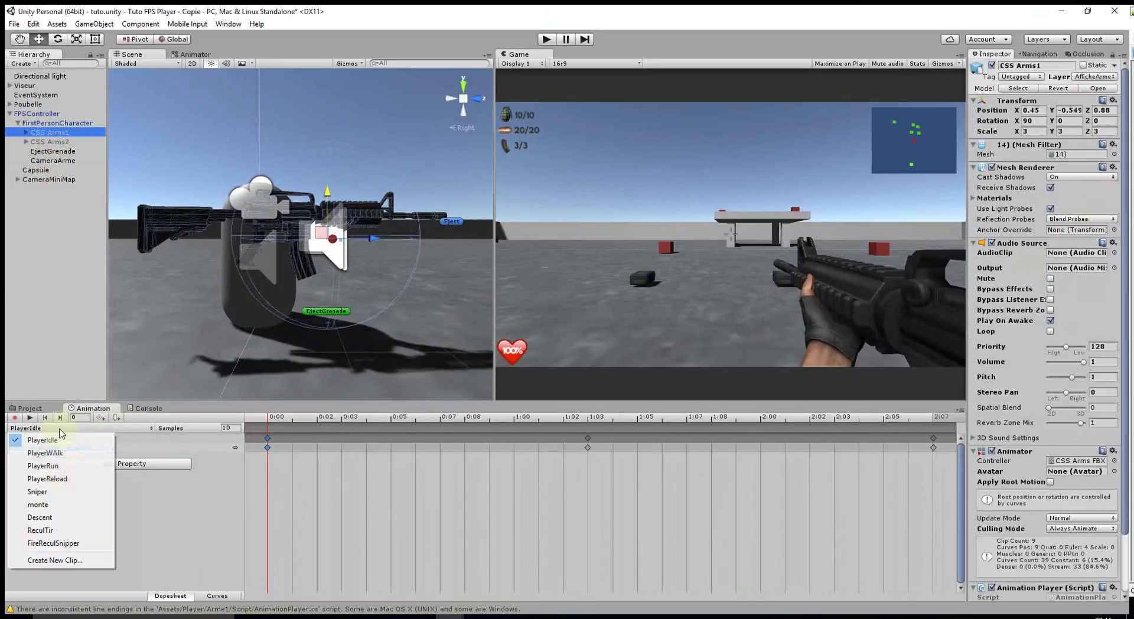
click(53, 543)
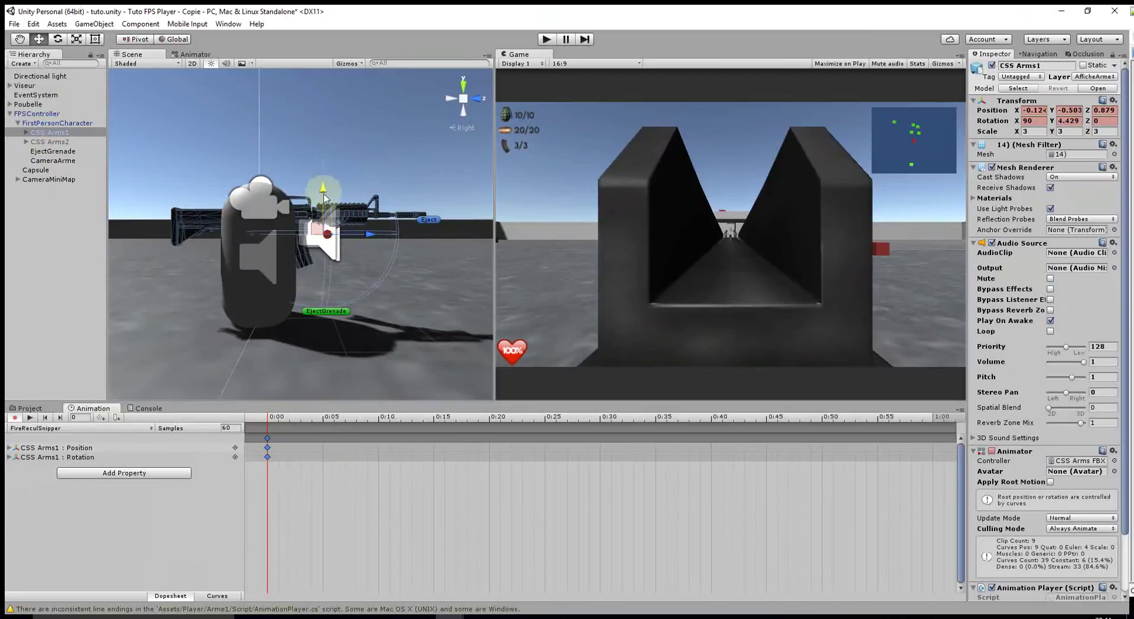
click(323, 421)
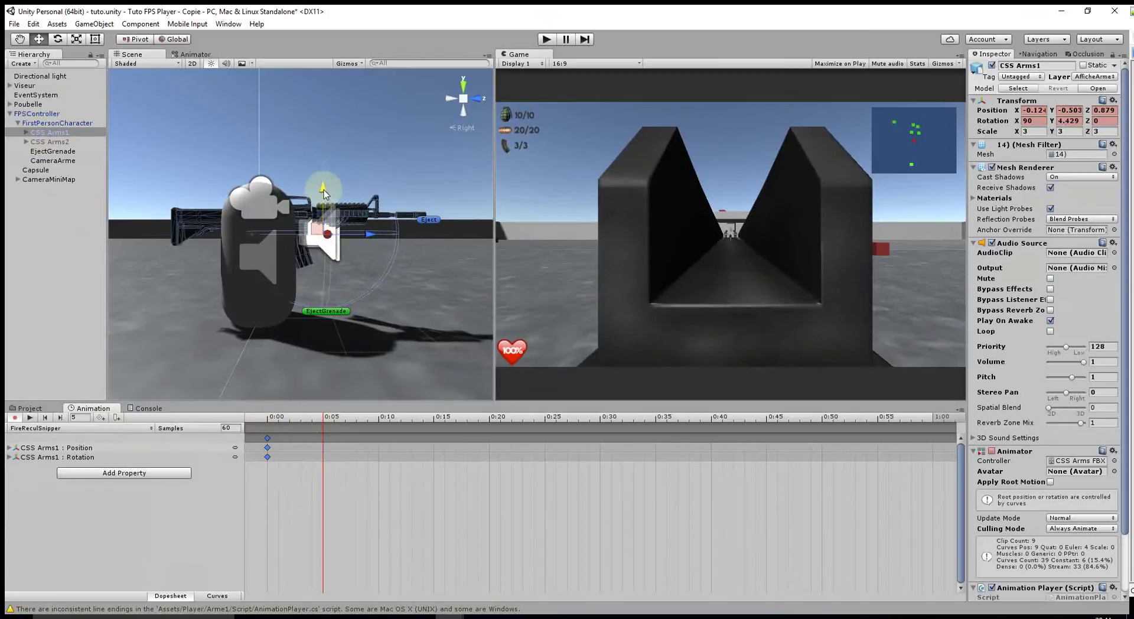
drag(324, 190, 322, 189)
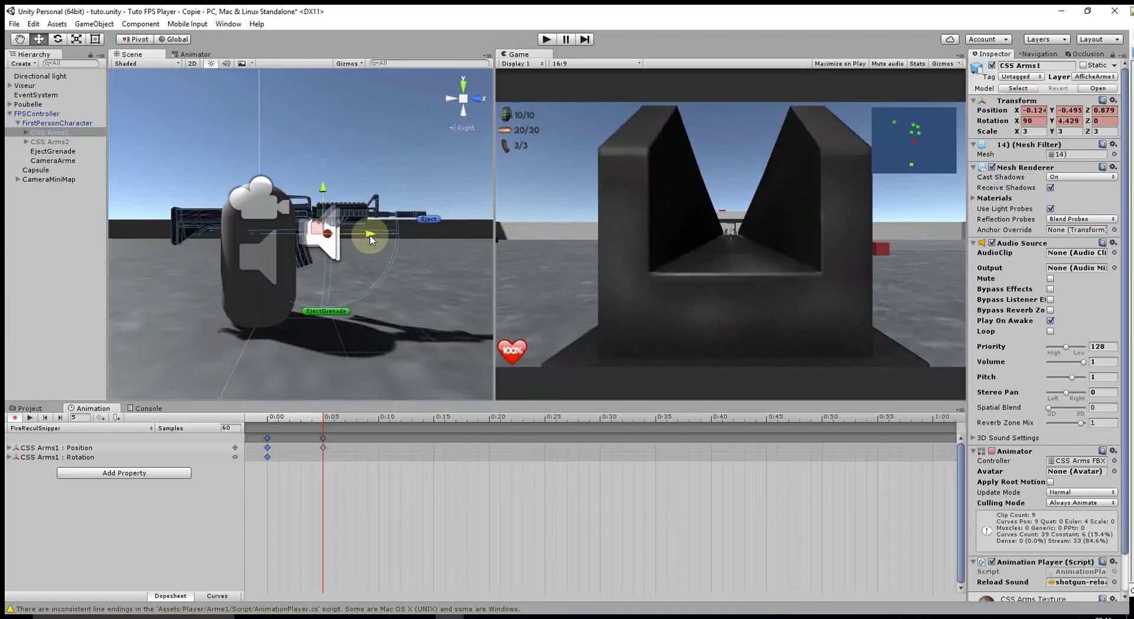
drag(370, 235, 368, 235)
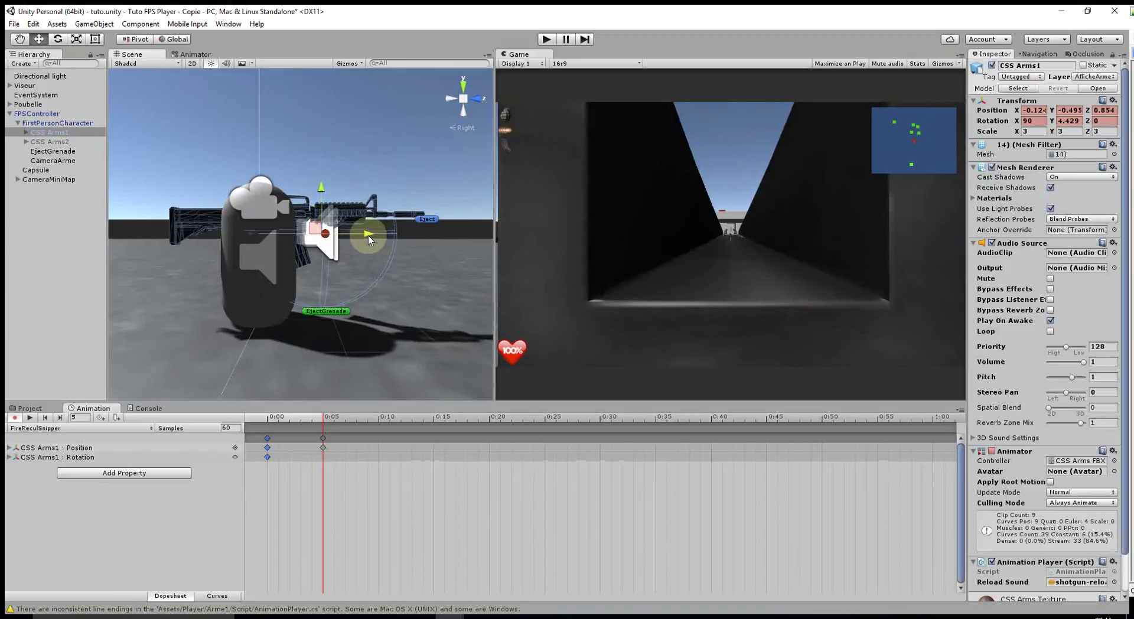
drag(367, 235, 369, 235)
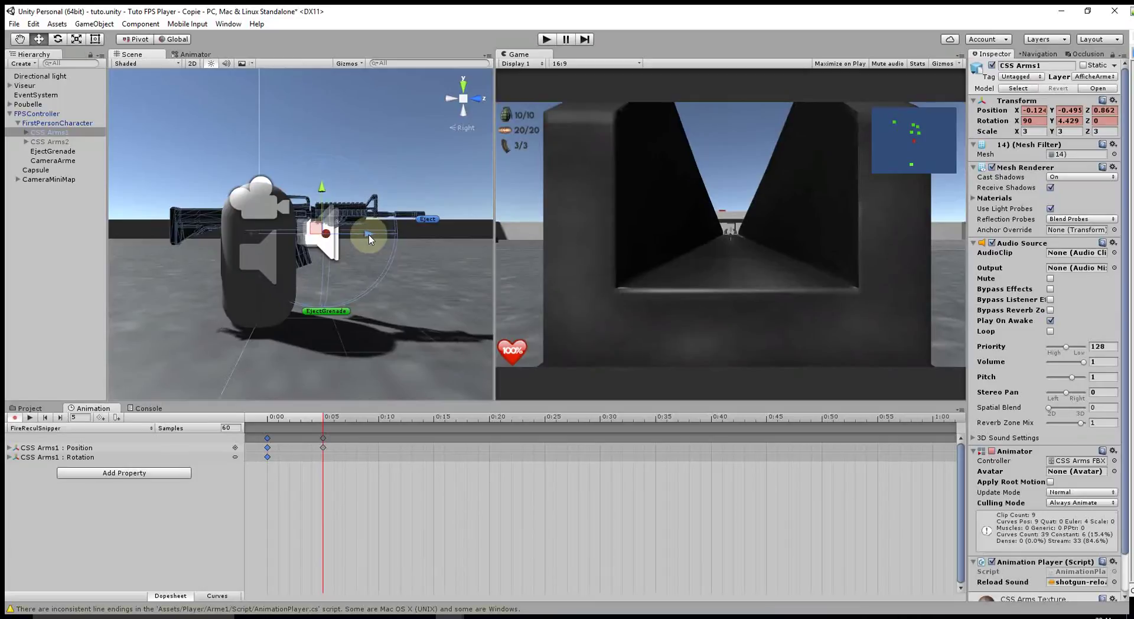
- Add a key at frame 10 and preview the recoil animation
click(267, 419)
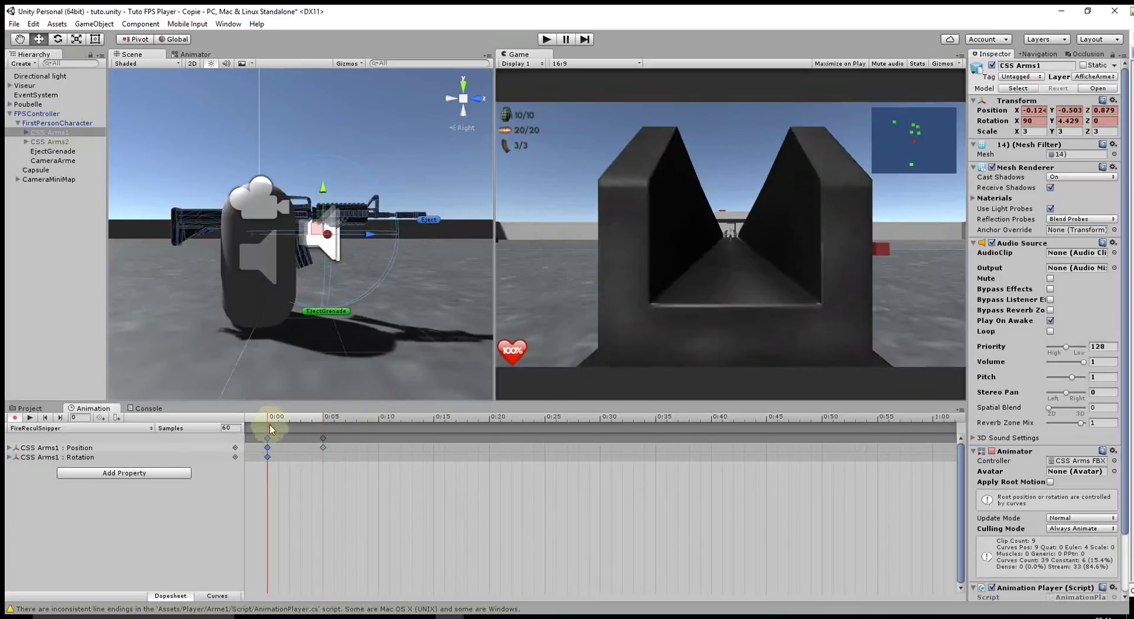
click(378, 424)
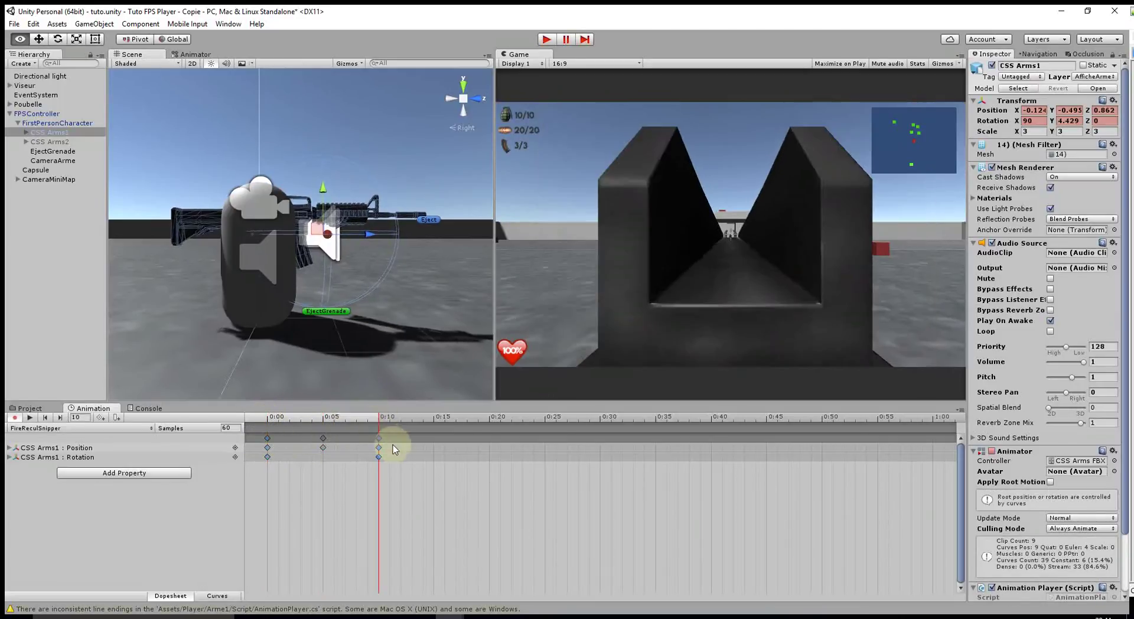
click(30, 418)
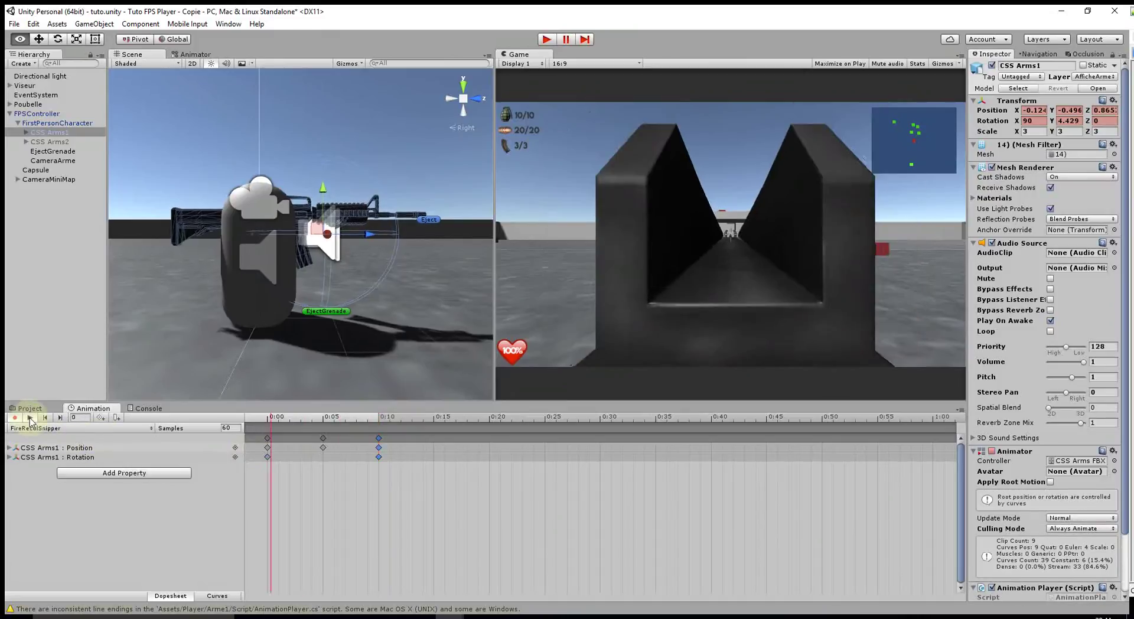
click(275, 441)
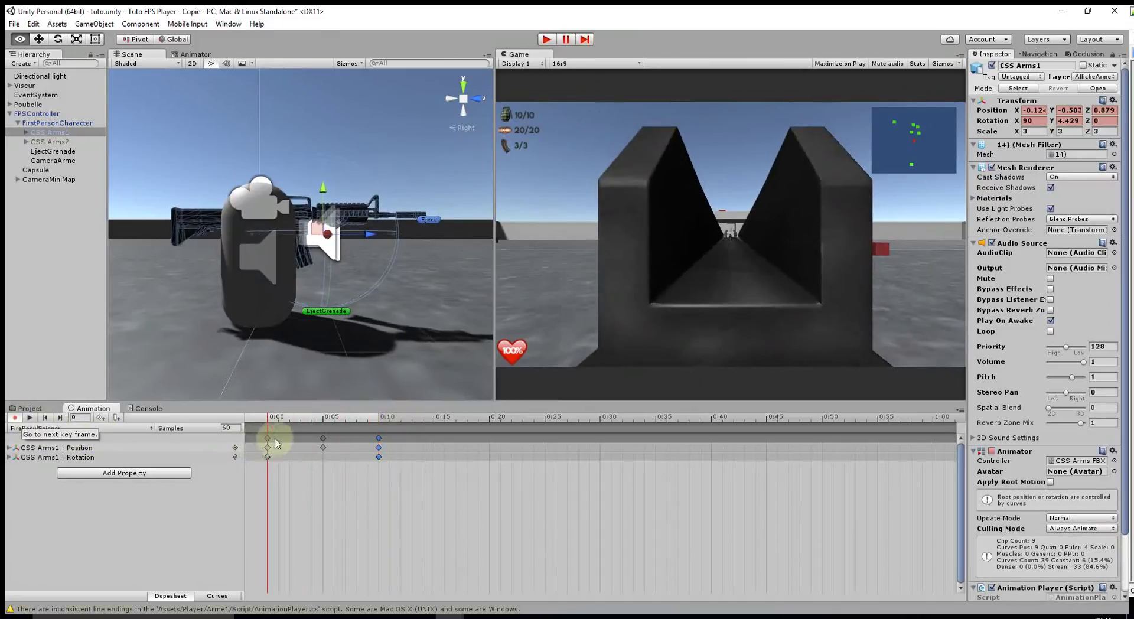
click(379, 439)
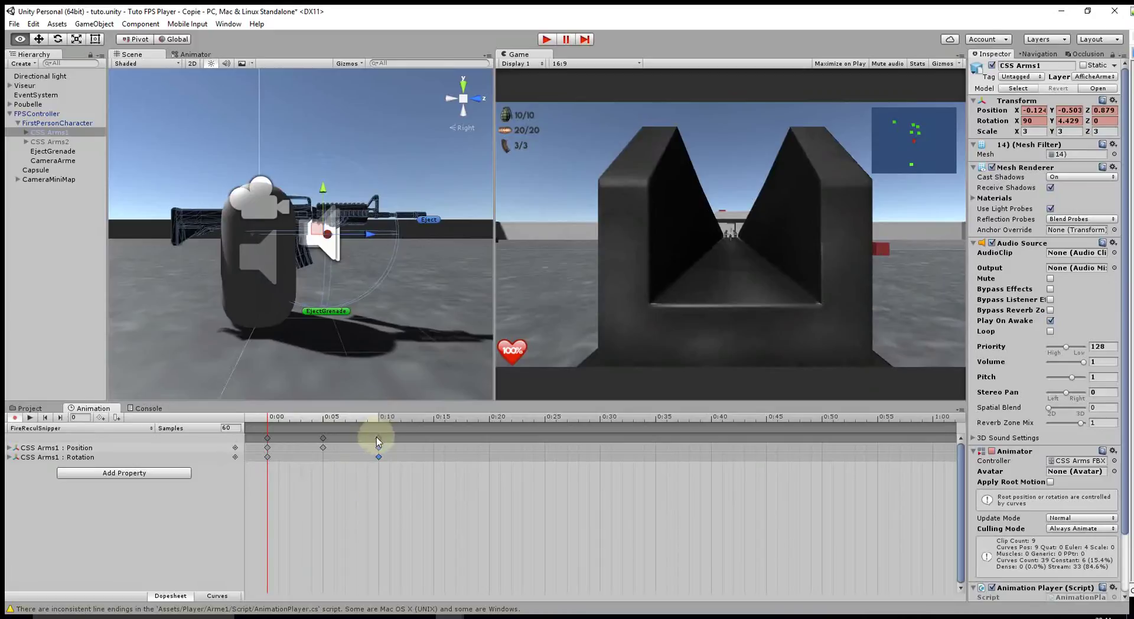
- In the Animator graph, place the FireReculSnipper state directly below PlayerIdle
click(196, 55)
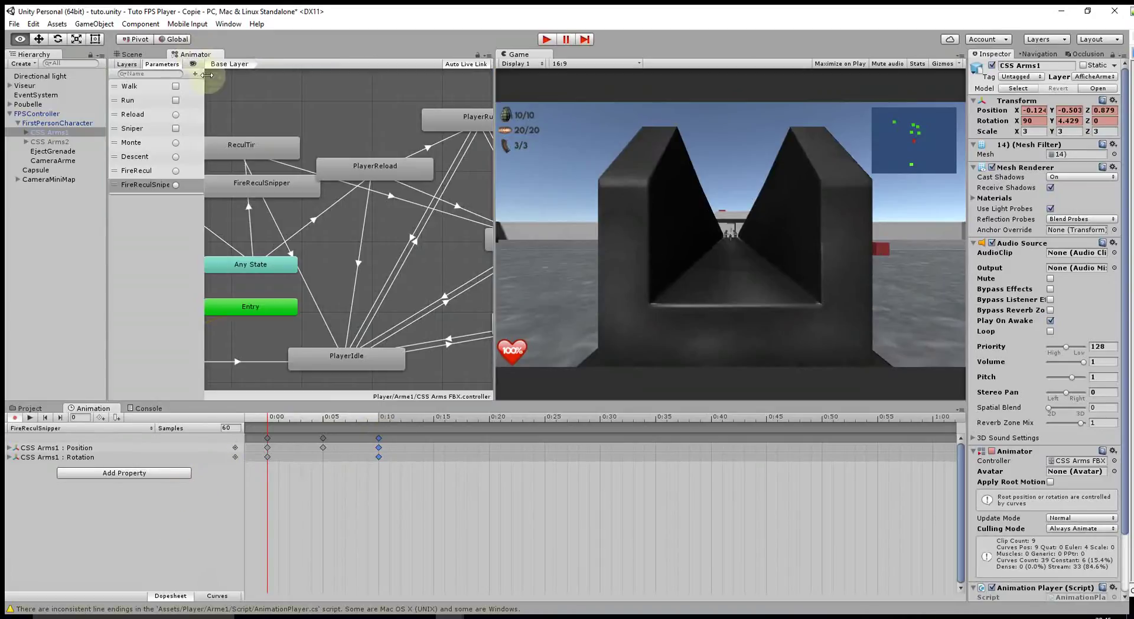
drag(249, 182, 373, 321)
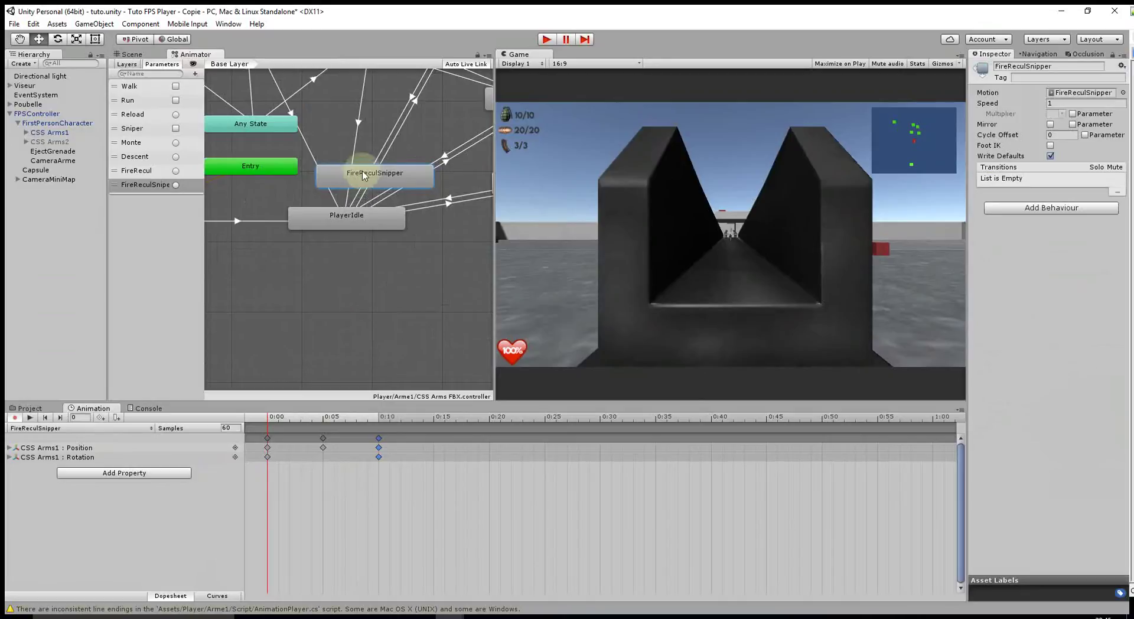
drag(367, 175, 310, 281)
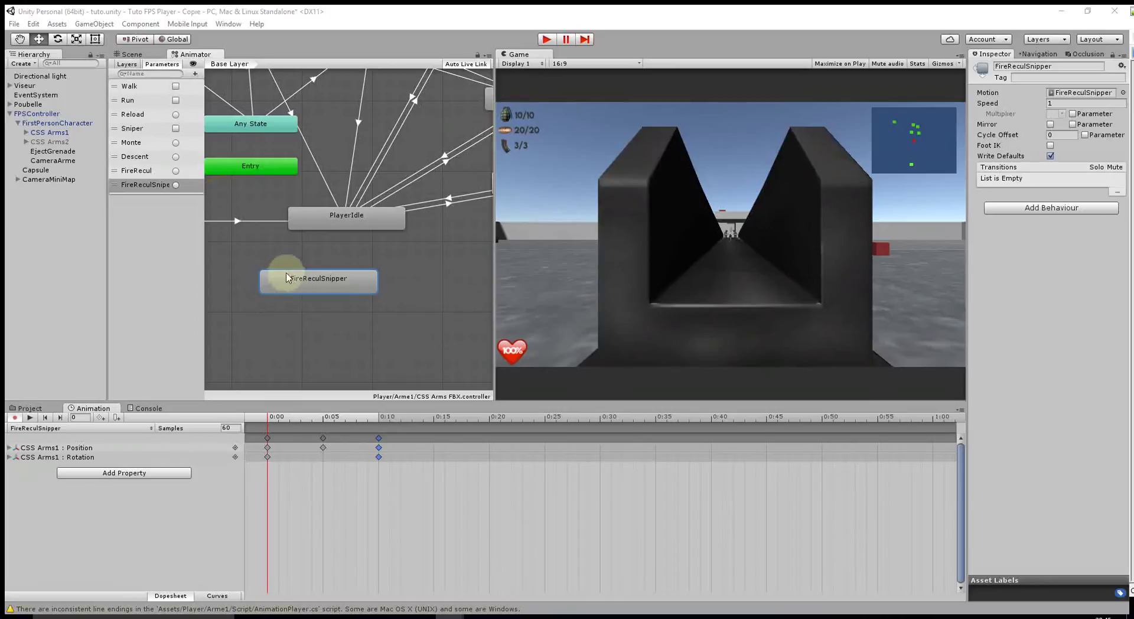
- Create a transition from Any State to FireReculSnipper and select it
right_click(251, 127)
click(253, 131)
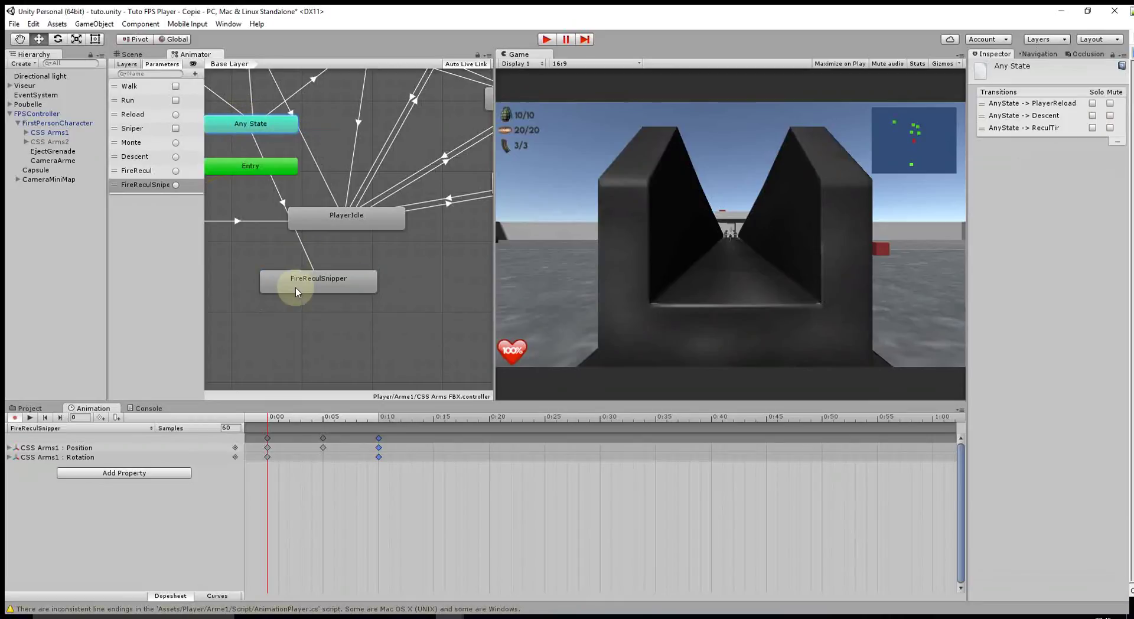
drag(308, 282, 293, 297)
click(273, 206)
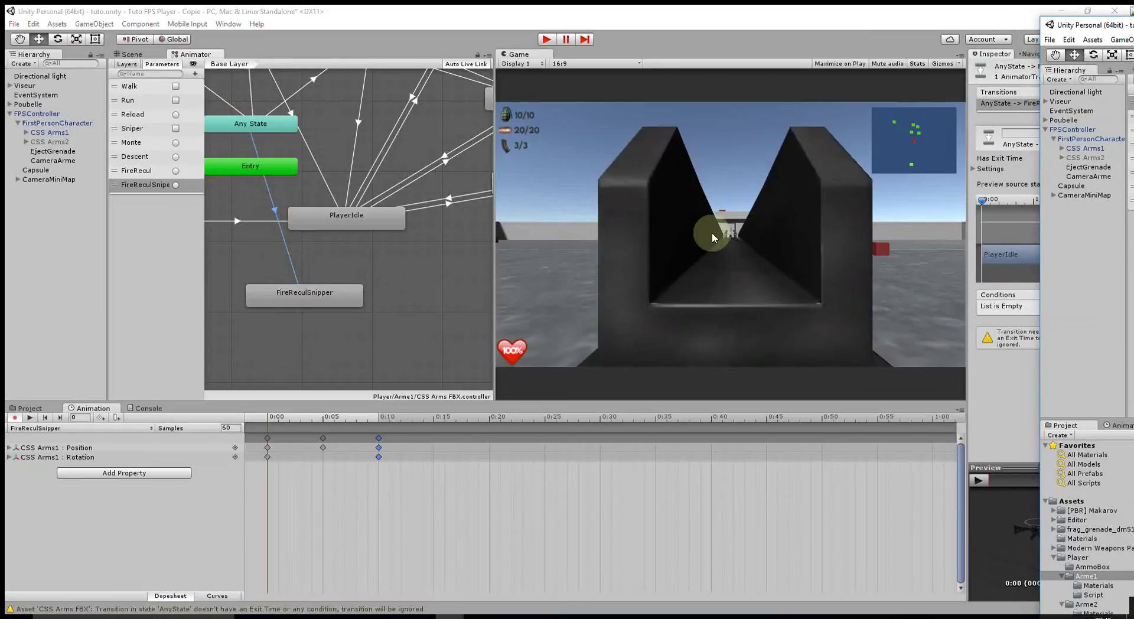
- Give that transition a FireReculSniper condition and reposition the FireReculSnipper state
drag(1076, 28, 1082, 28)
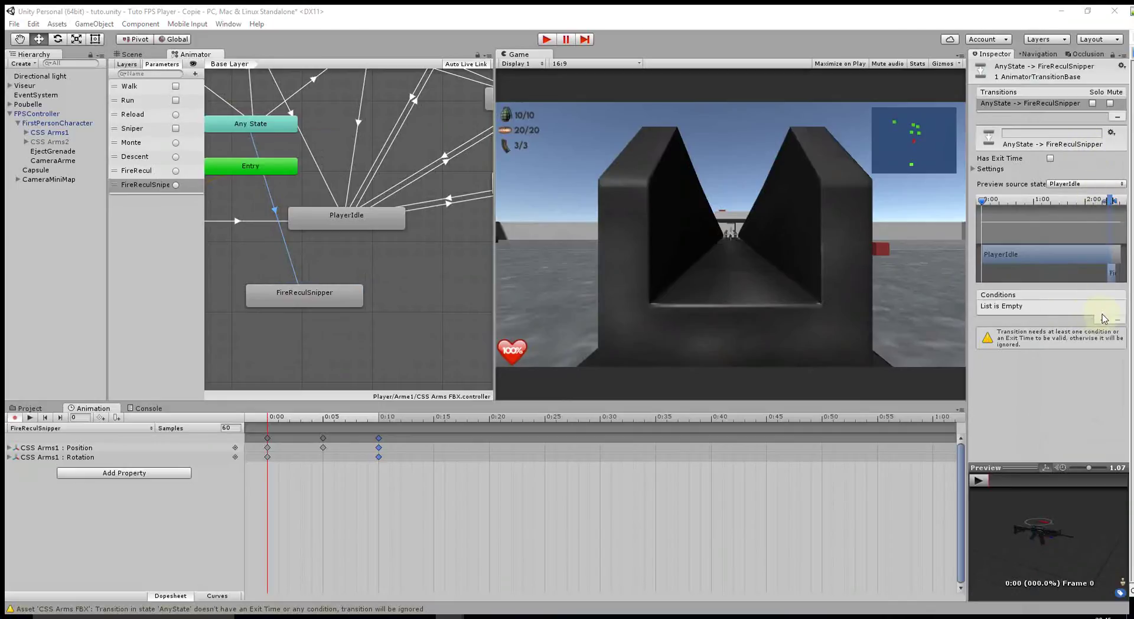
click(1104, 319)
click(1046, 307)
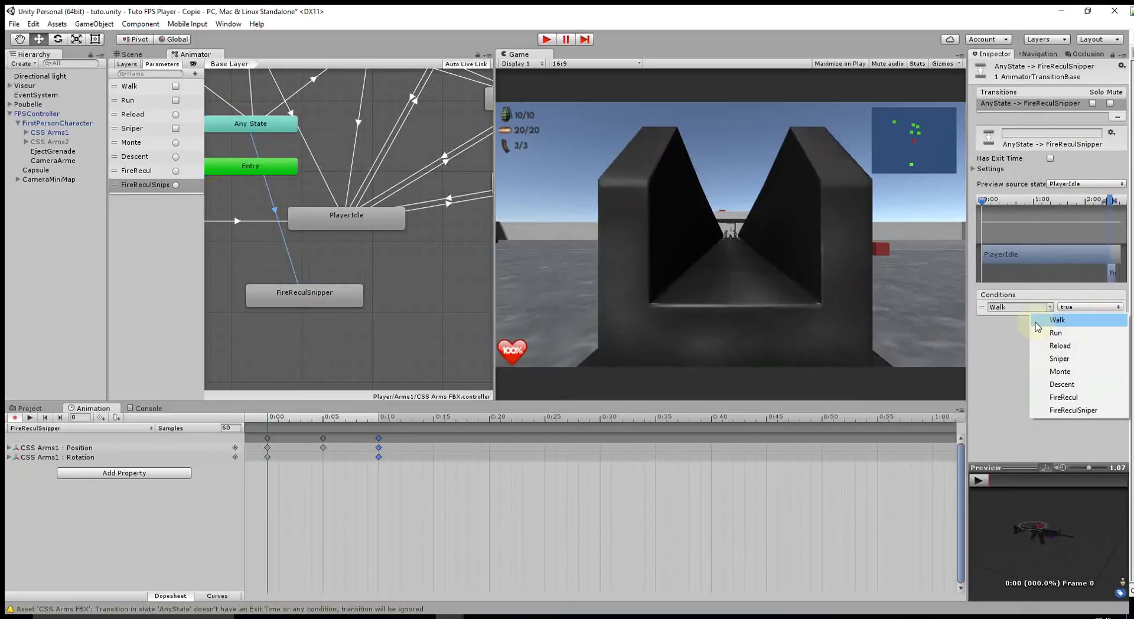
click(1078, 412)
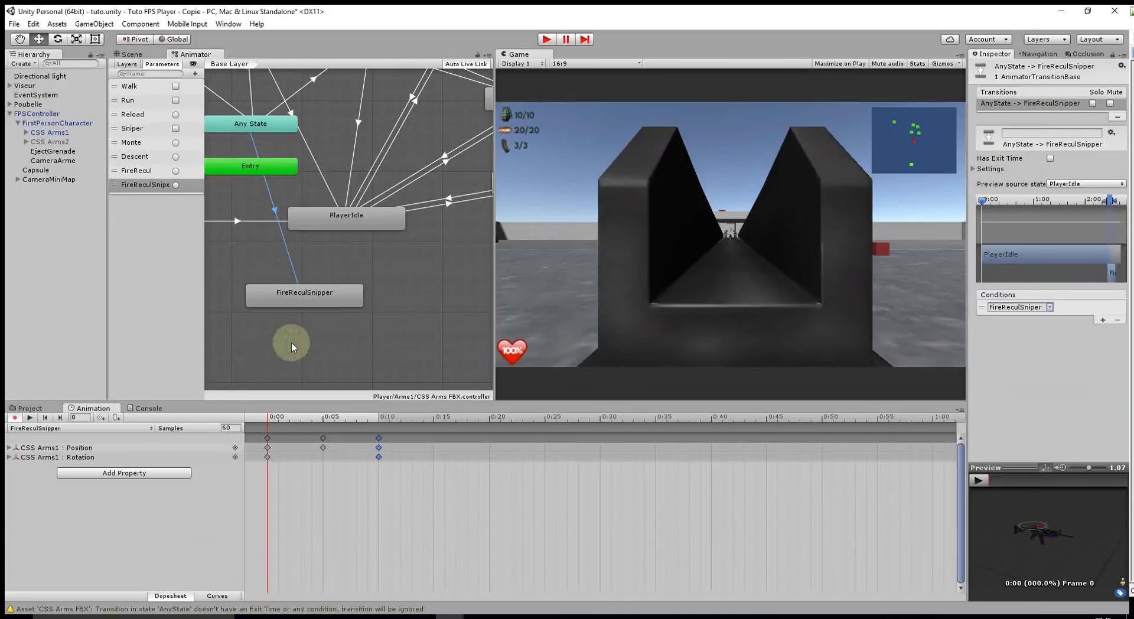
click(359, 327)
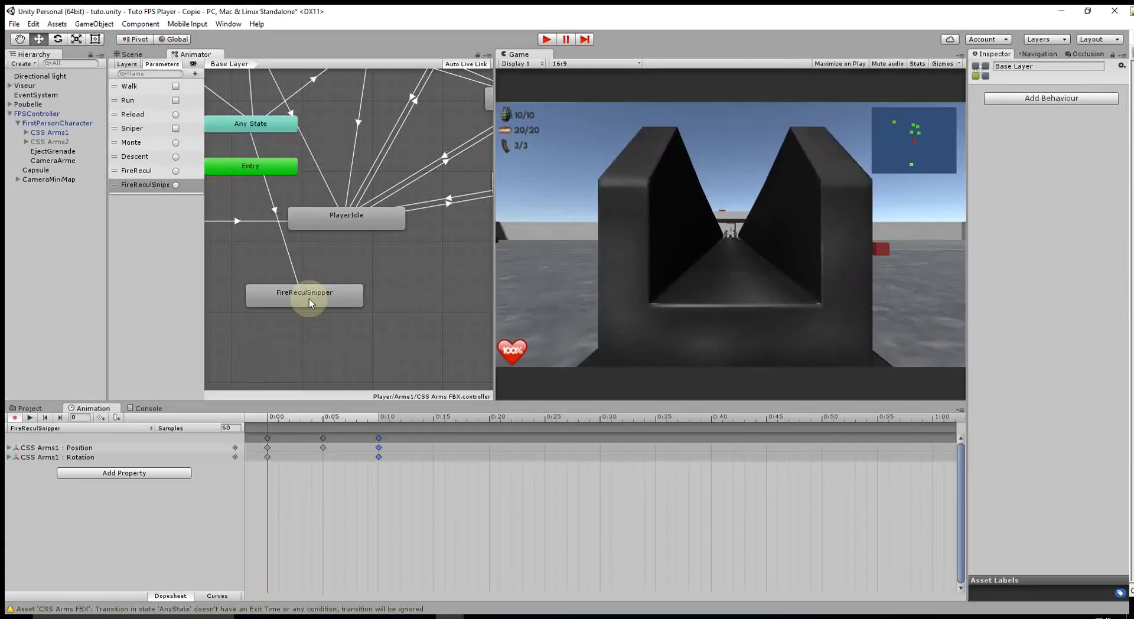
drag(310, 299, 295, 306)
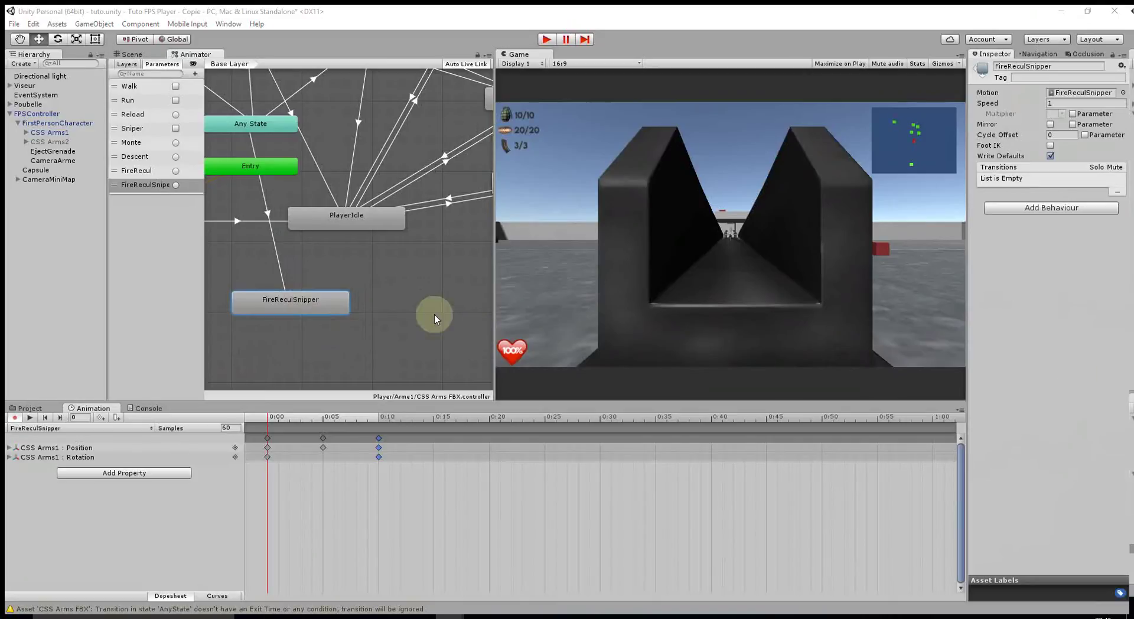
- Add a FireReculSnipper-to-PlayerIdle transition with the condition Sniper = false
right_click(314, 307)
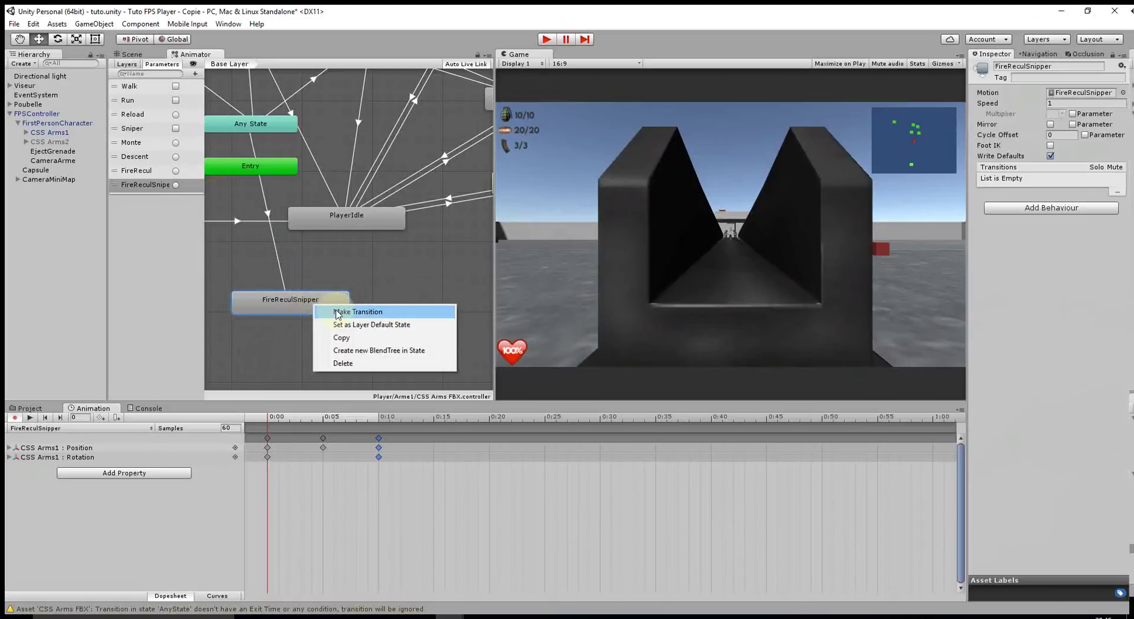
click(338, 312)
click(358, 222)
click(320, 264)
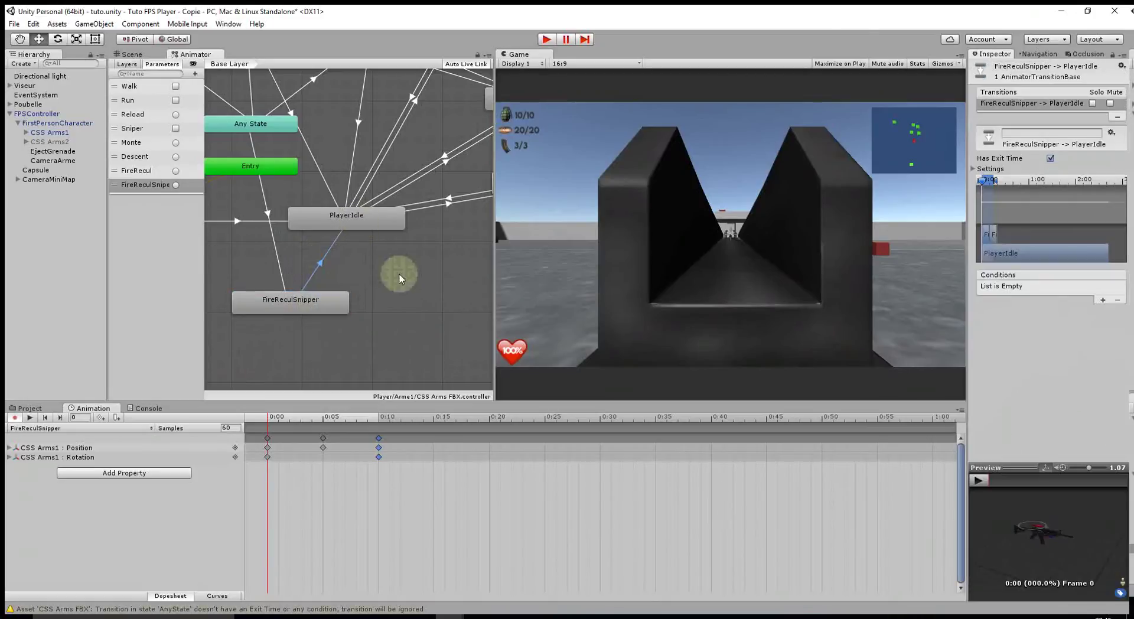
click(1099, 300)
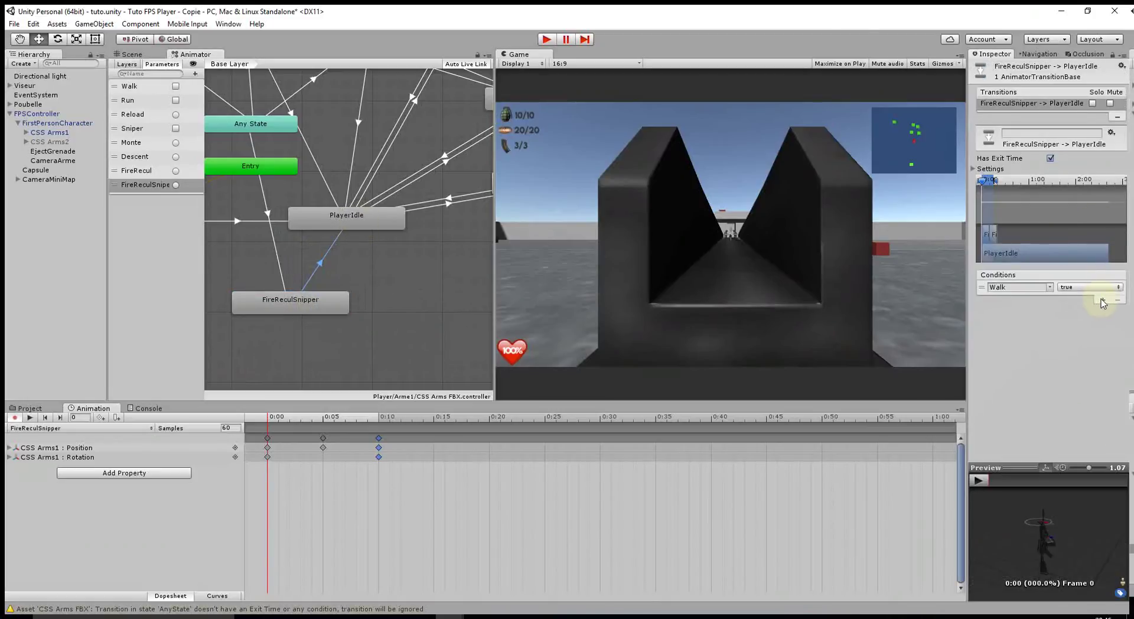
click(1055, 288)
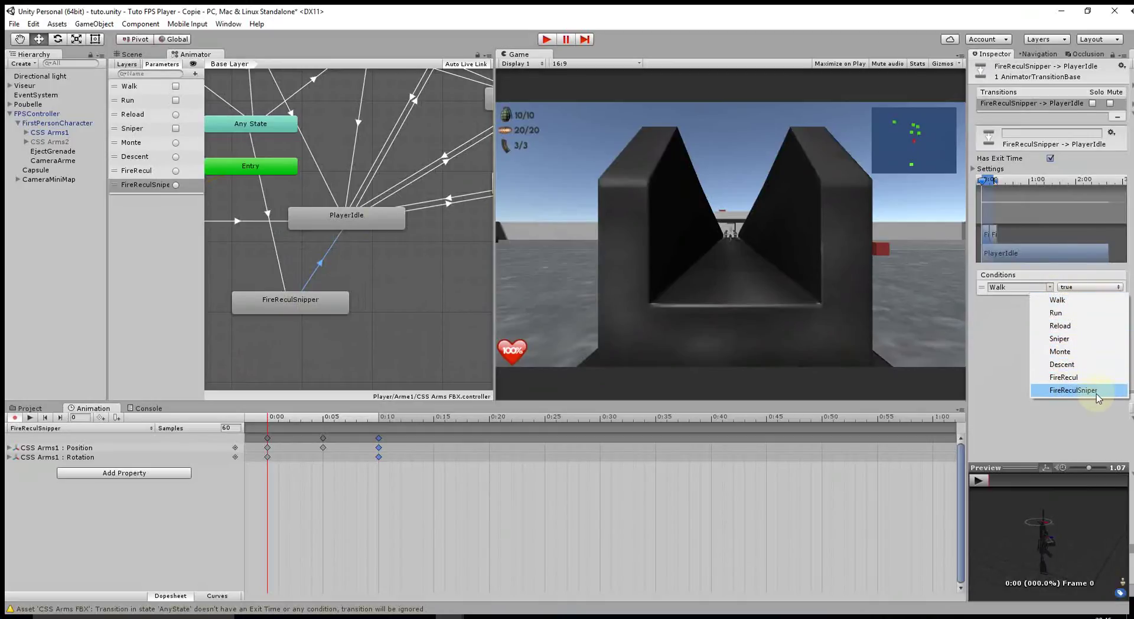
click(1057, 339)
click(1082, 288)
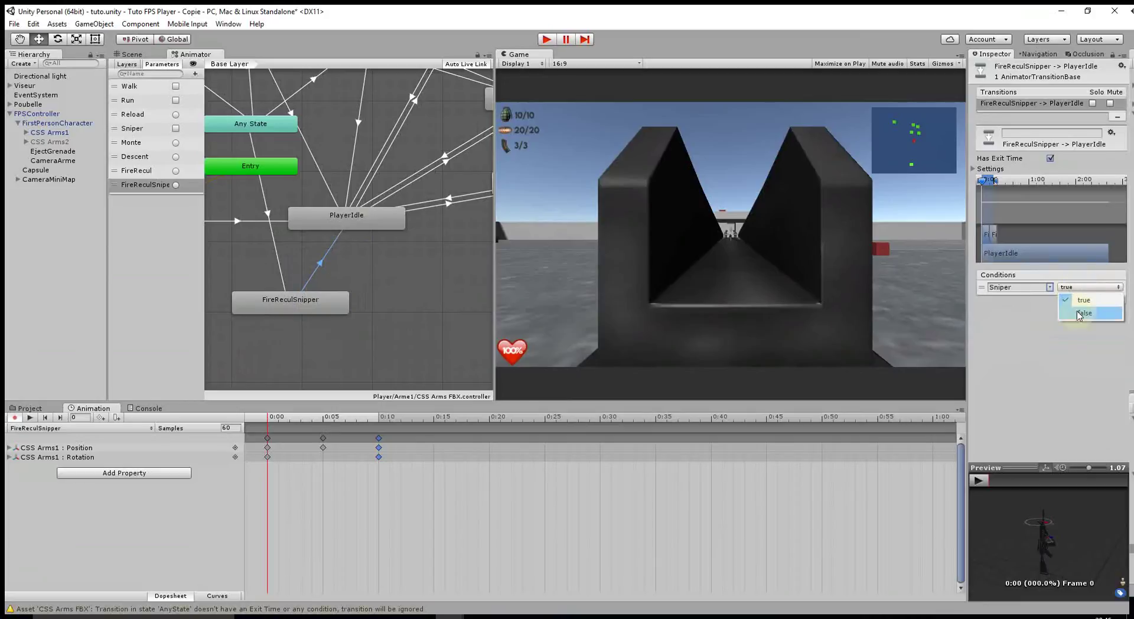
click(1079, 308)
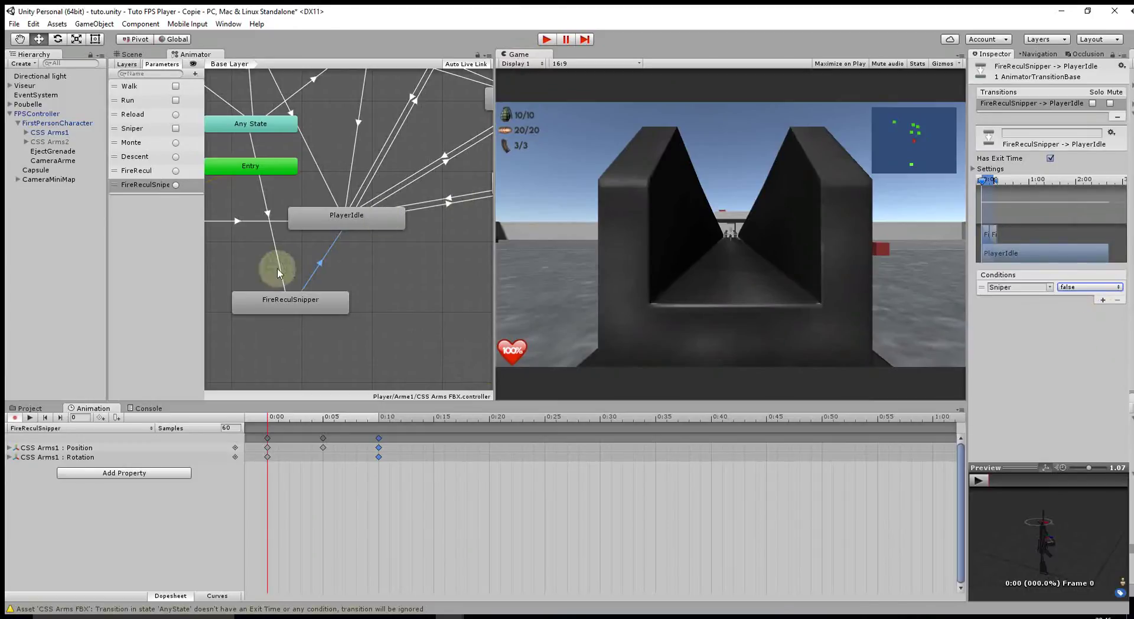
- Check the FireReculSnipper clip settings, then switch to AnimationPlayer.cs in Visual Studio
double_click(284, 306)
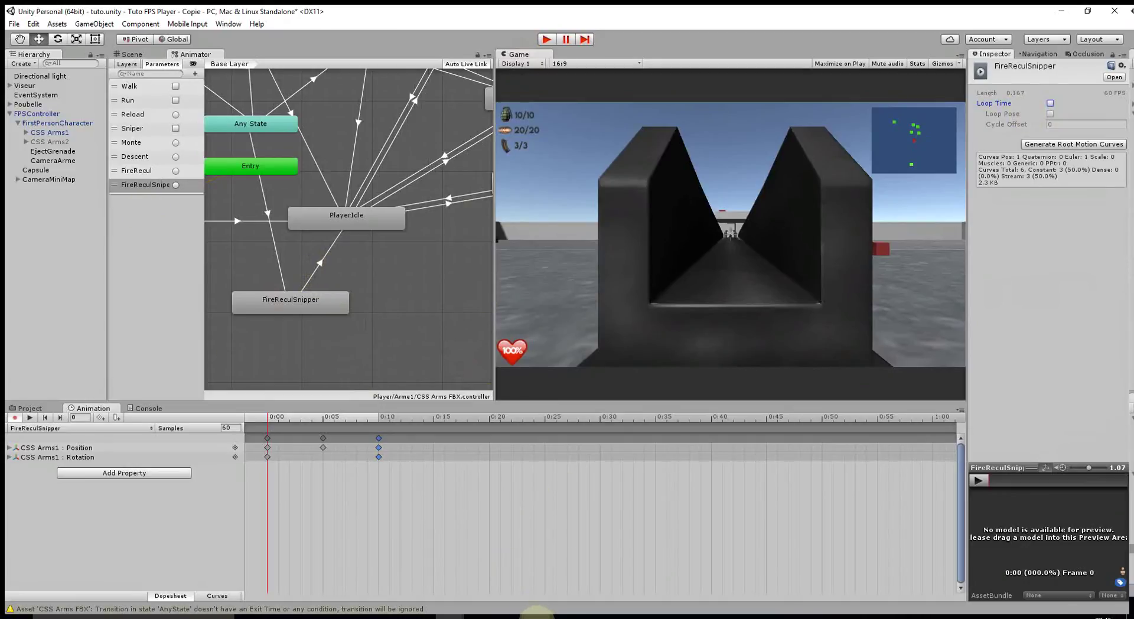
mouse_move(534, 613)
click(583, 557)
scroll(438, 358, down, 2)
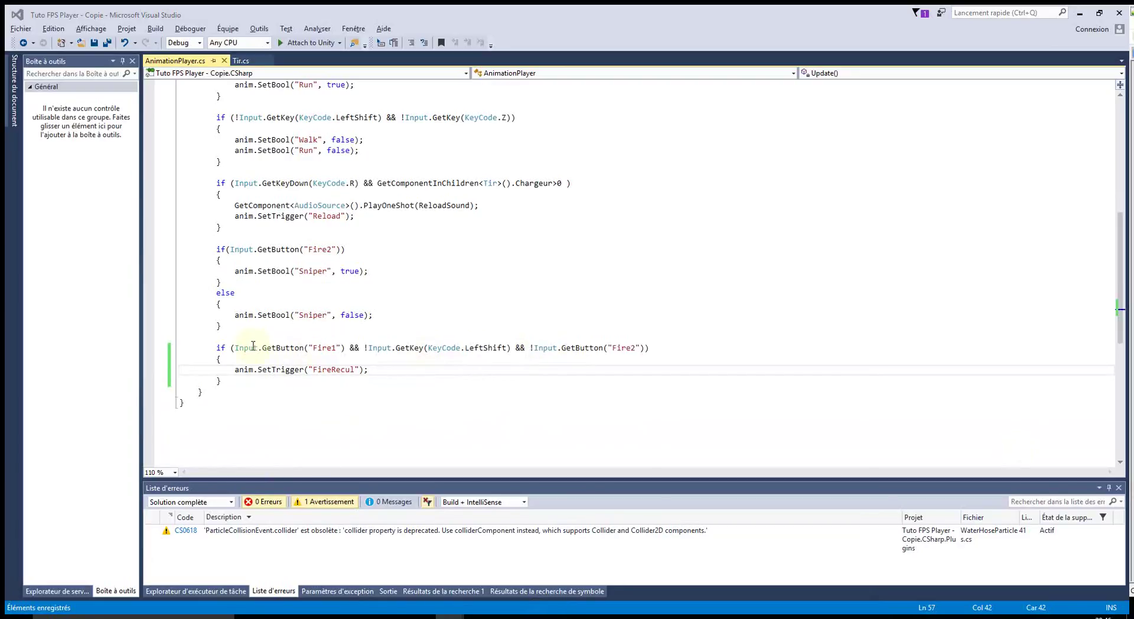
- Duplicate the Fire1 if-line above and strip its LeftShift and !Fire2 checks
drag(212, 348, 649, 355)
key(ctrl+c)
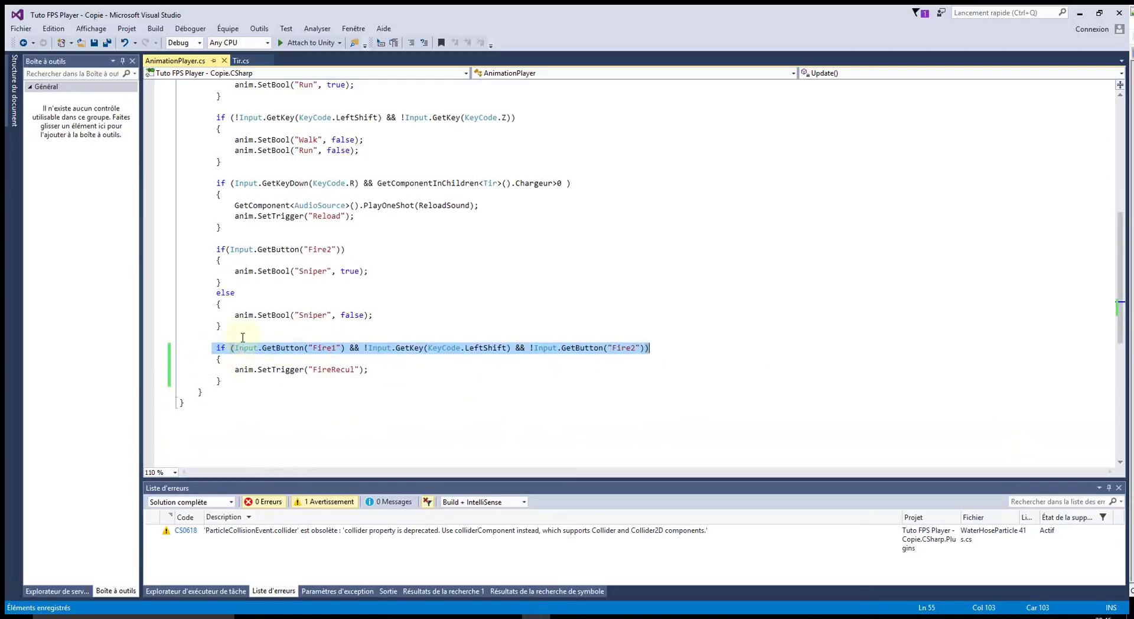
key(Home)
key(Return)
key(Return)
key(Return)
key(Up)
key(Up)
key(Up)
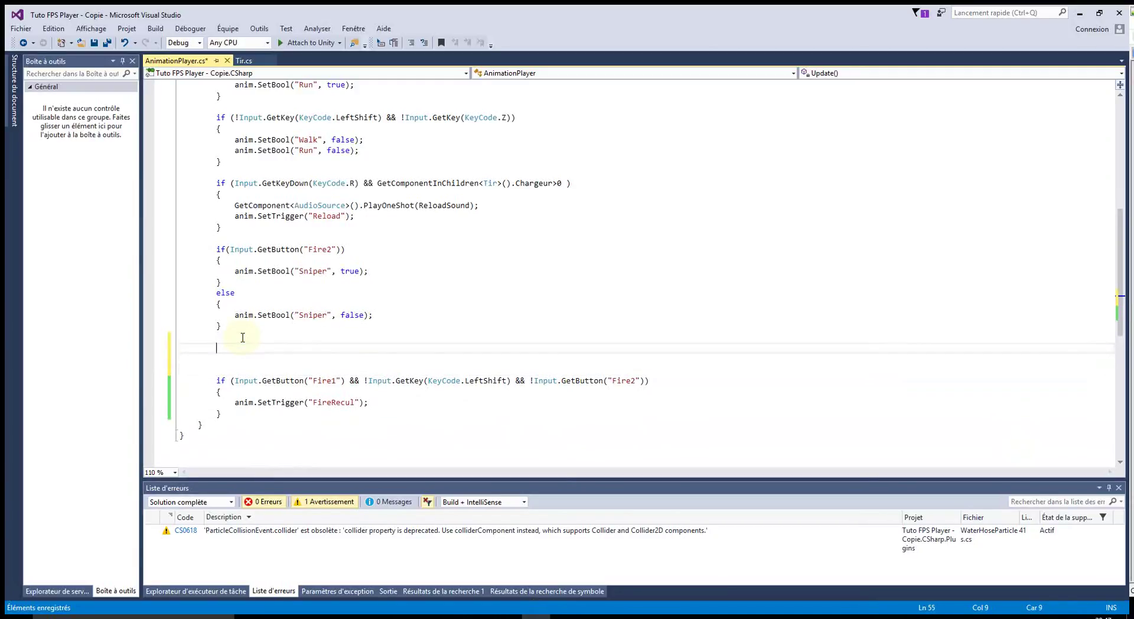
key(ctrl+v)
drag(361, 349, 530, 349)
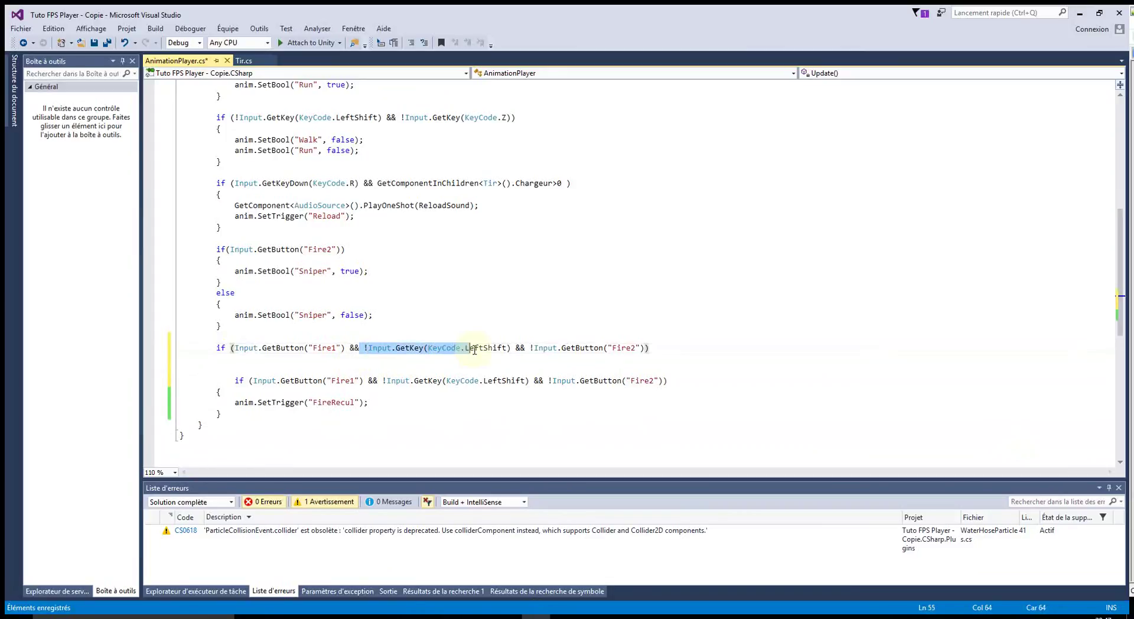
key(Delete)
key(Delete)
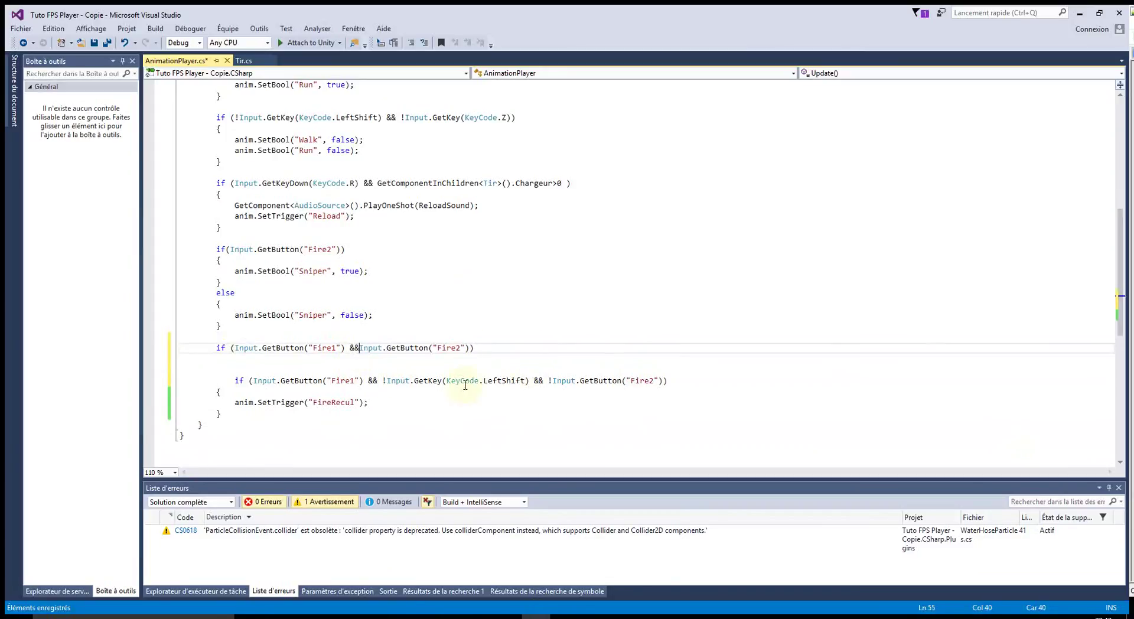
click(495, 351)
- Add anim.SetTrigger("DireReculSnipper"); inside the new block and save the script
key(Return)
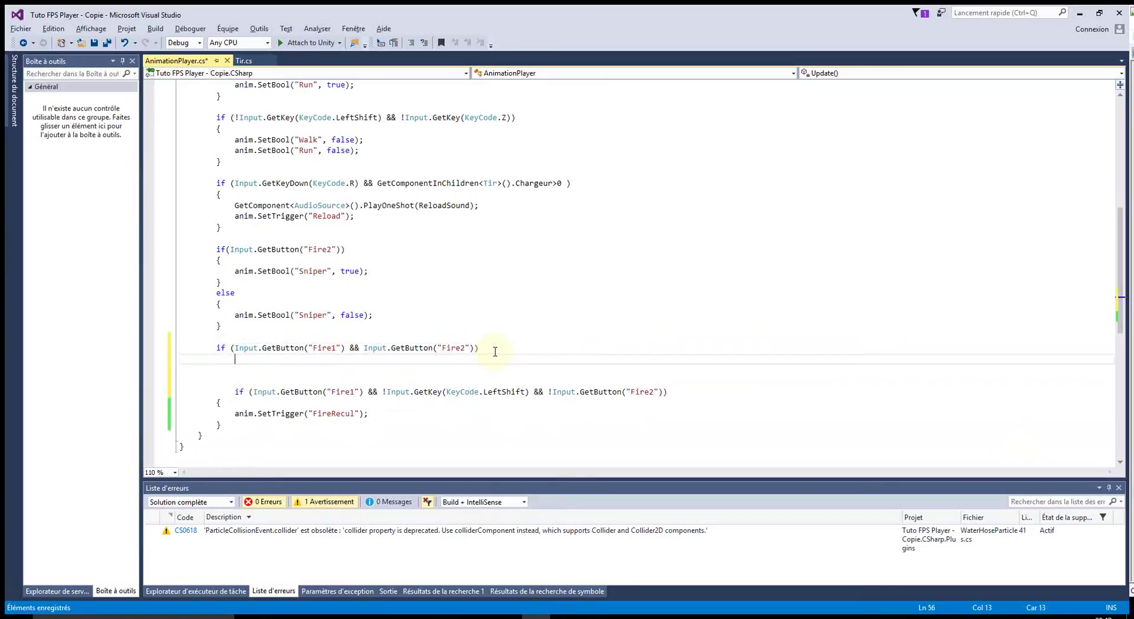
text({})
key(Return)
text(a)
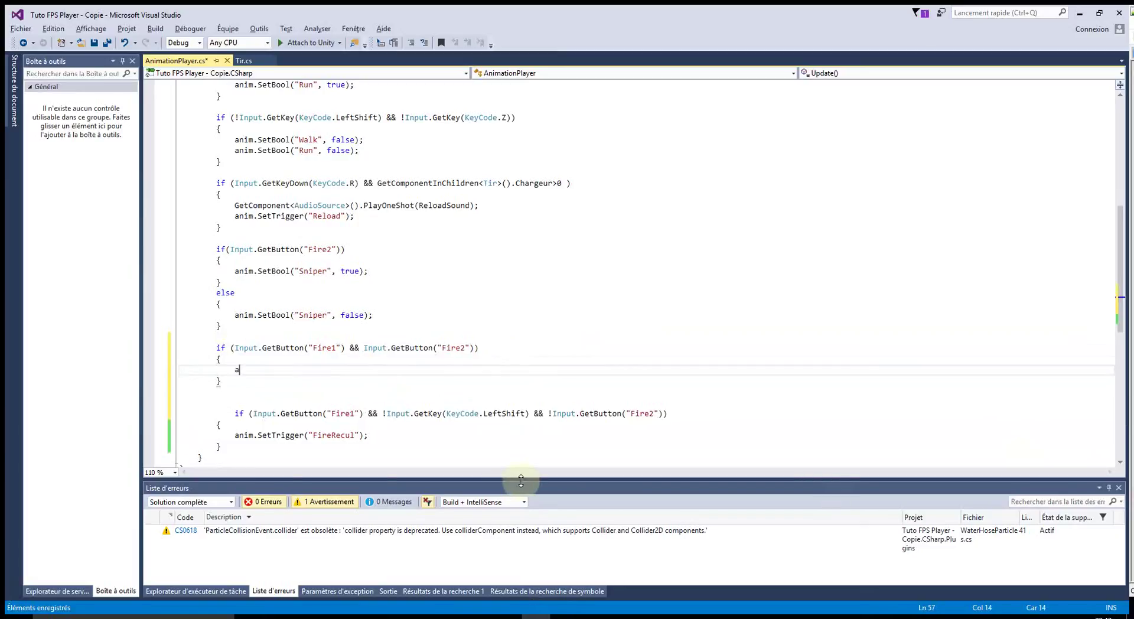
text(nim.set)
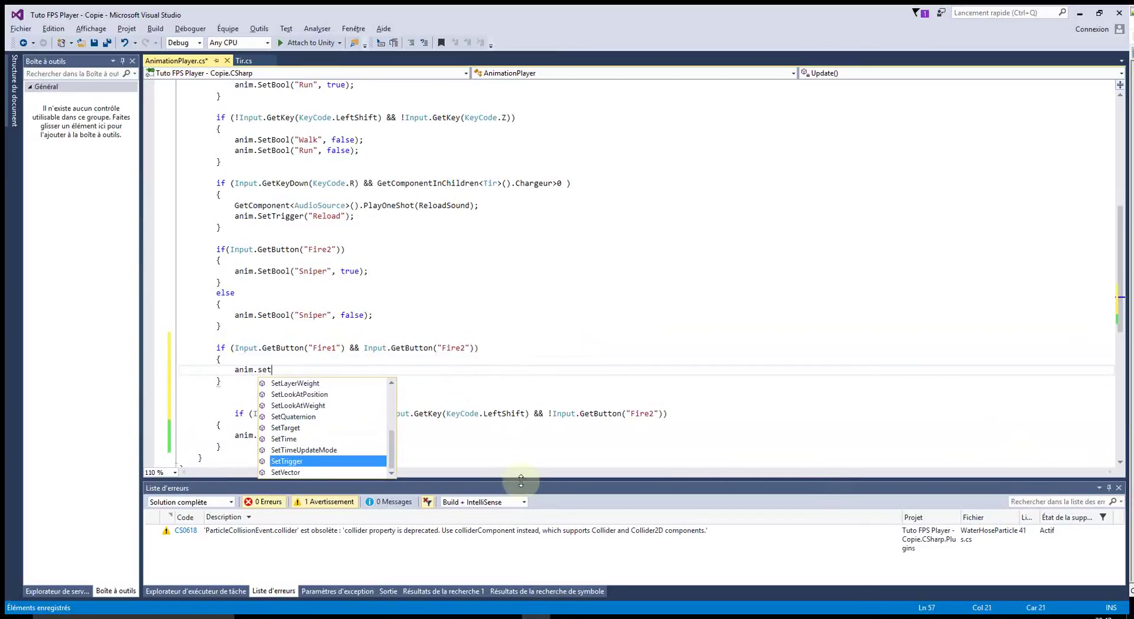
key(Tab)
text(()
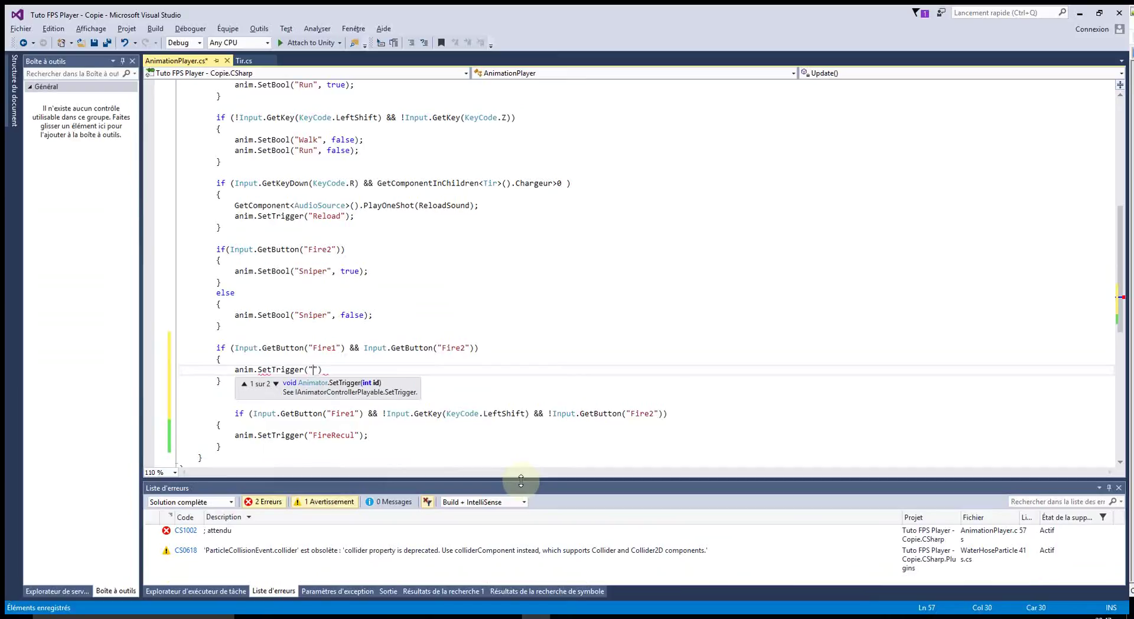
text(")
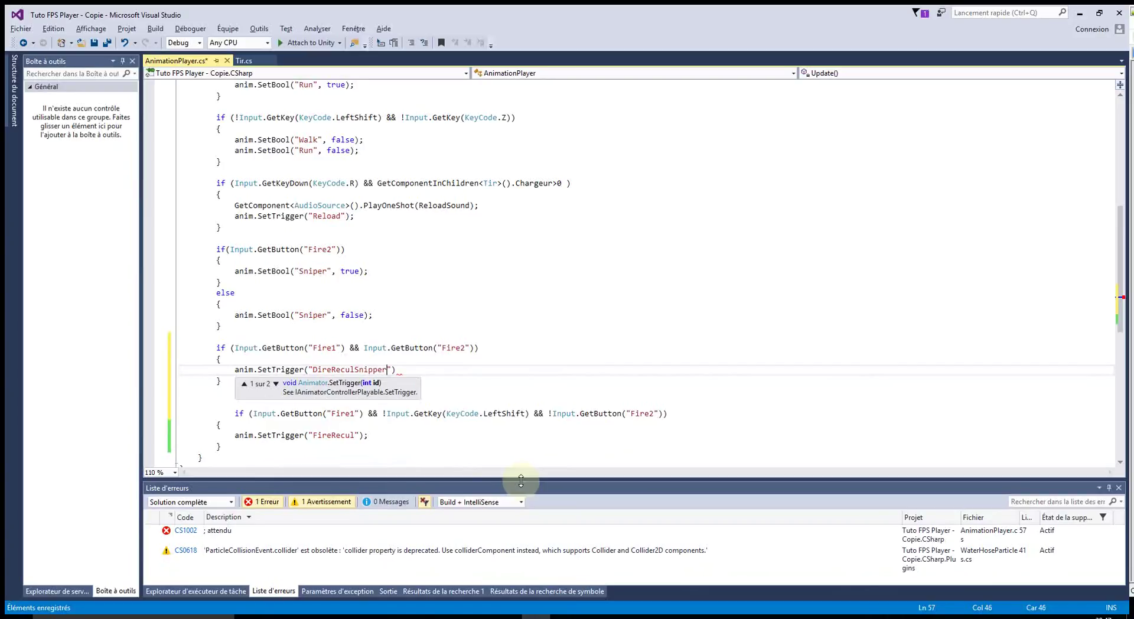
text("))
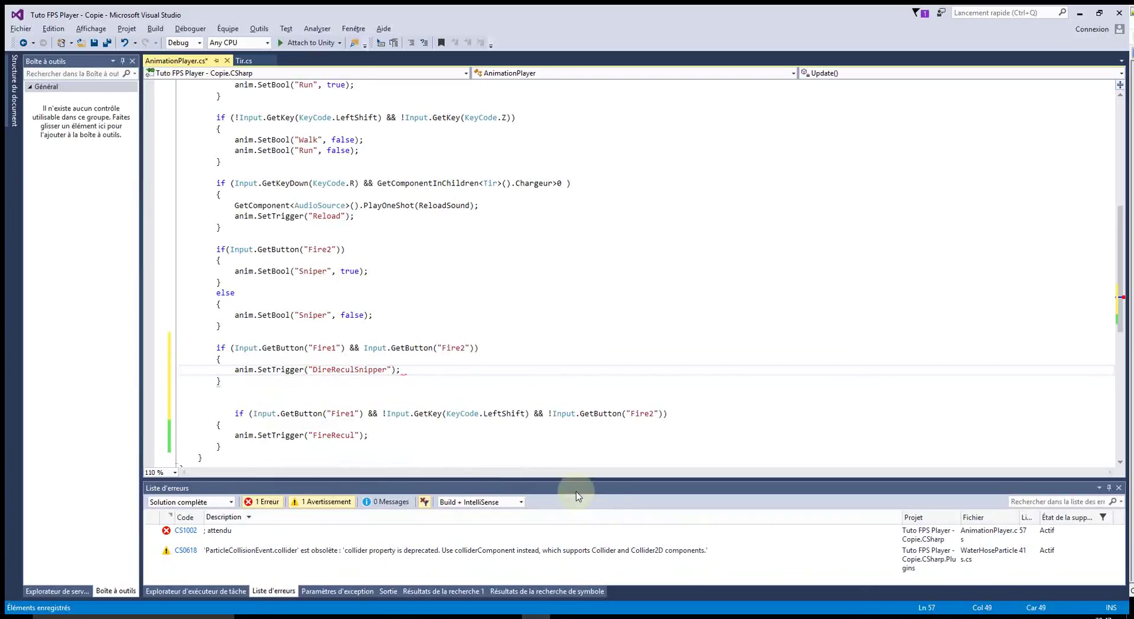
text(;)
key(Down)
key(Down)
key(Down)
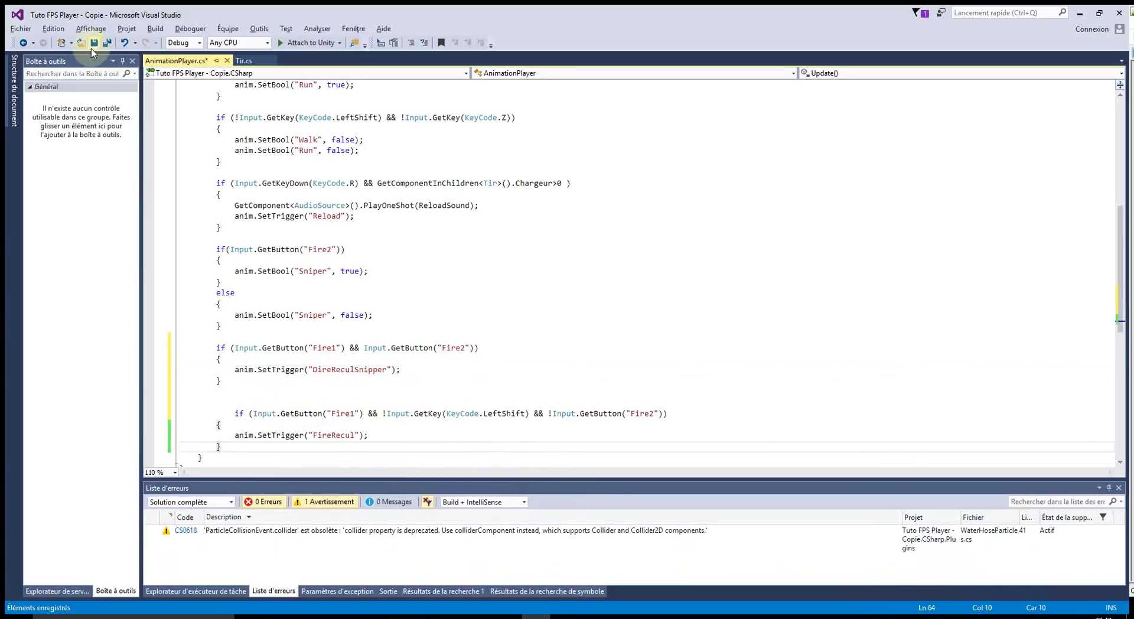
click(94, 43)
- Play-test firing with and without the sniper scope in Unity, then stop
click(1079, 13)
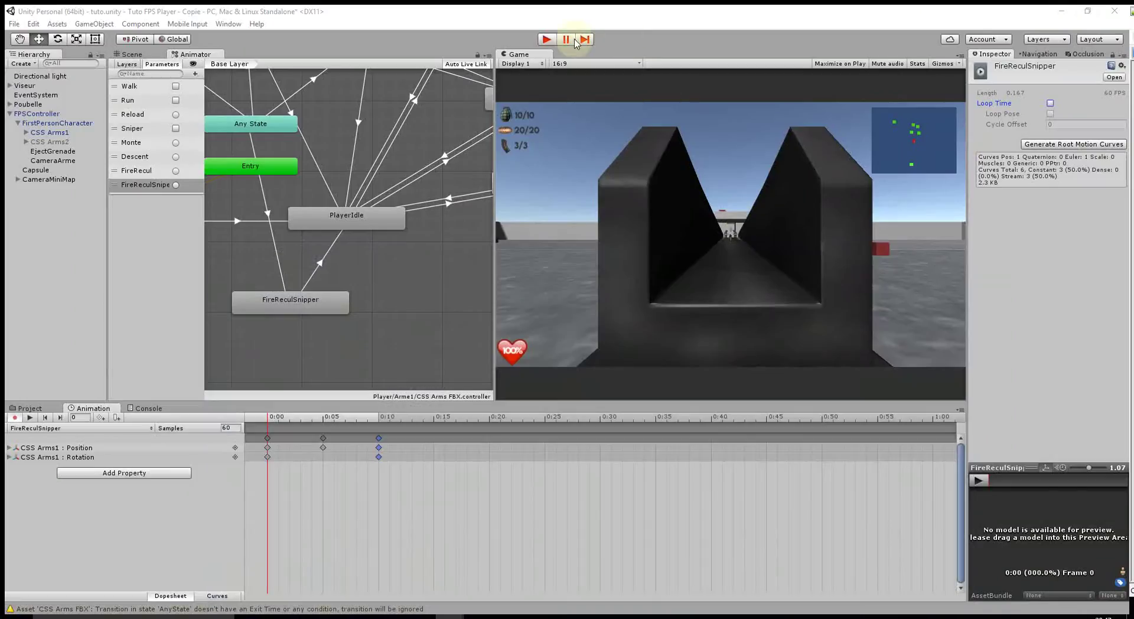
click(547, 39)
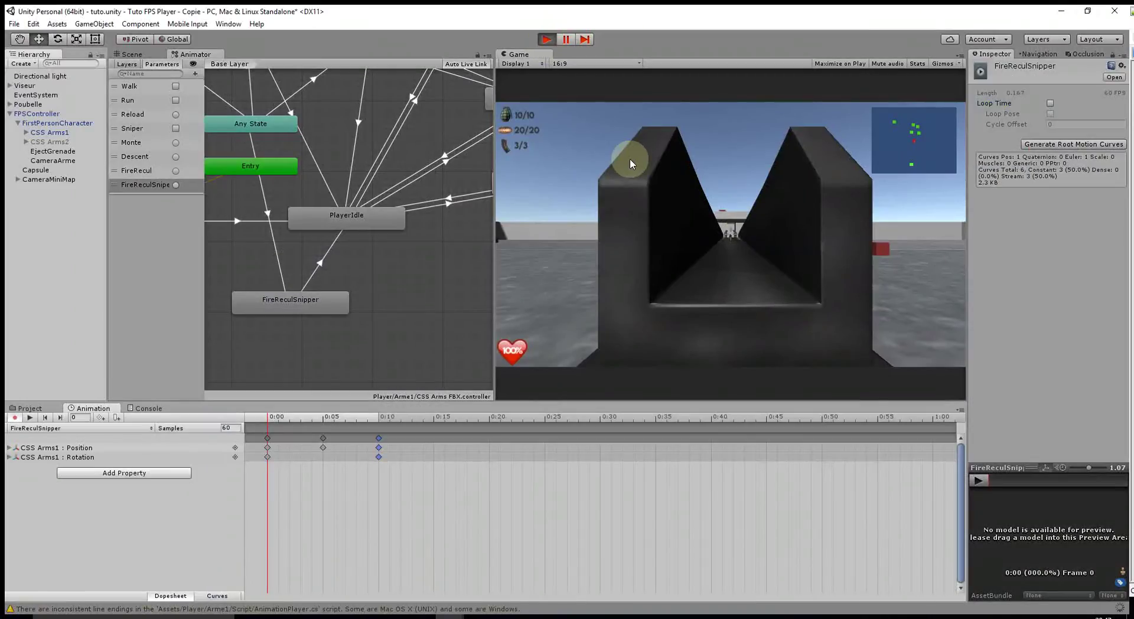
click(731, 226)
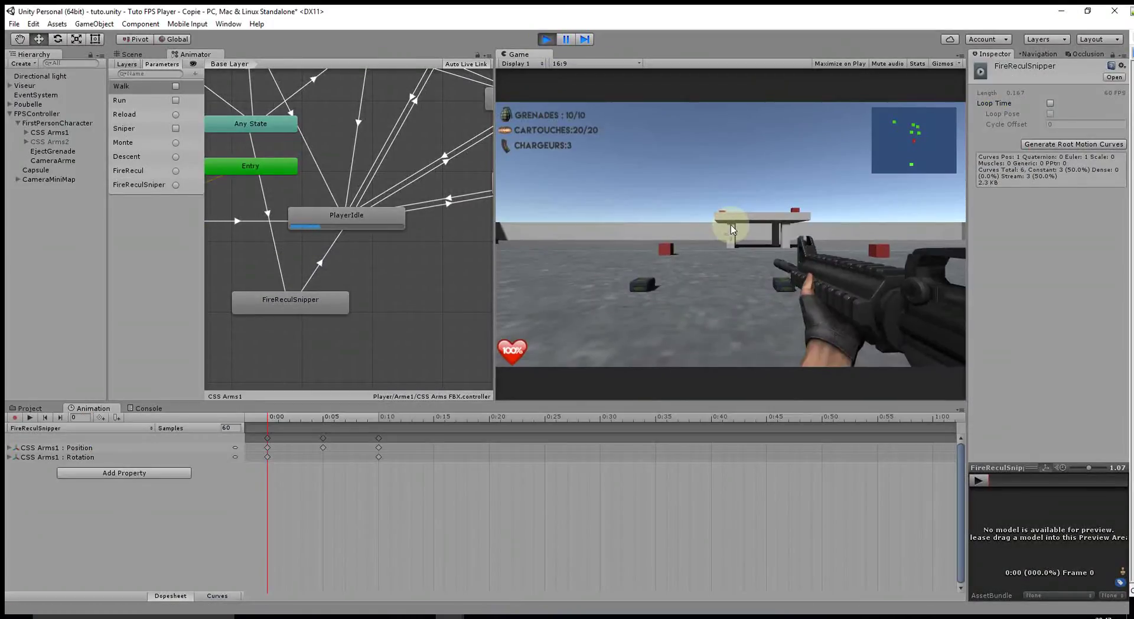
right_click(731, 229)
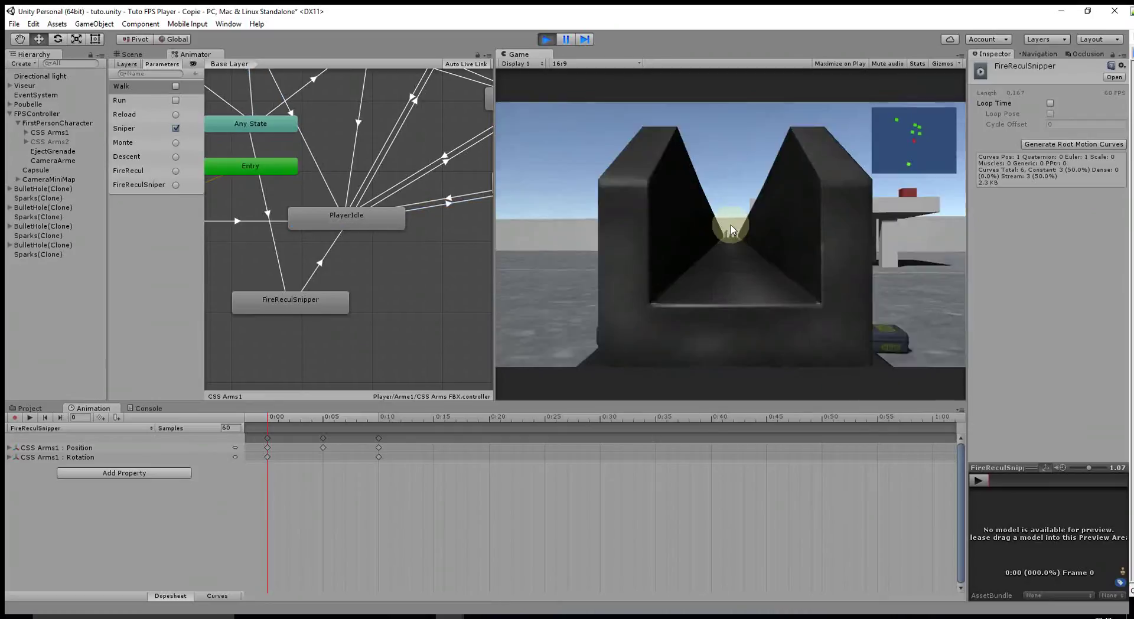
click(731, 229)
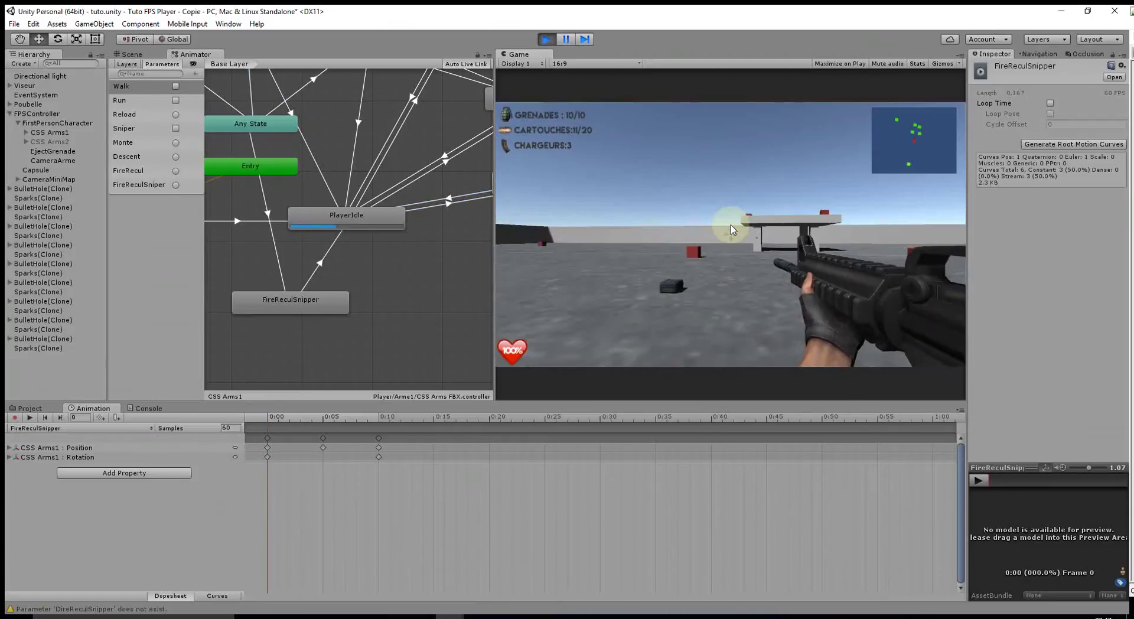
right_click(731, 230)
click(731, 229)
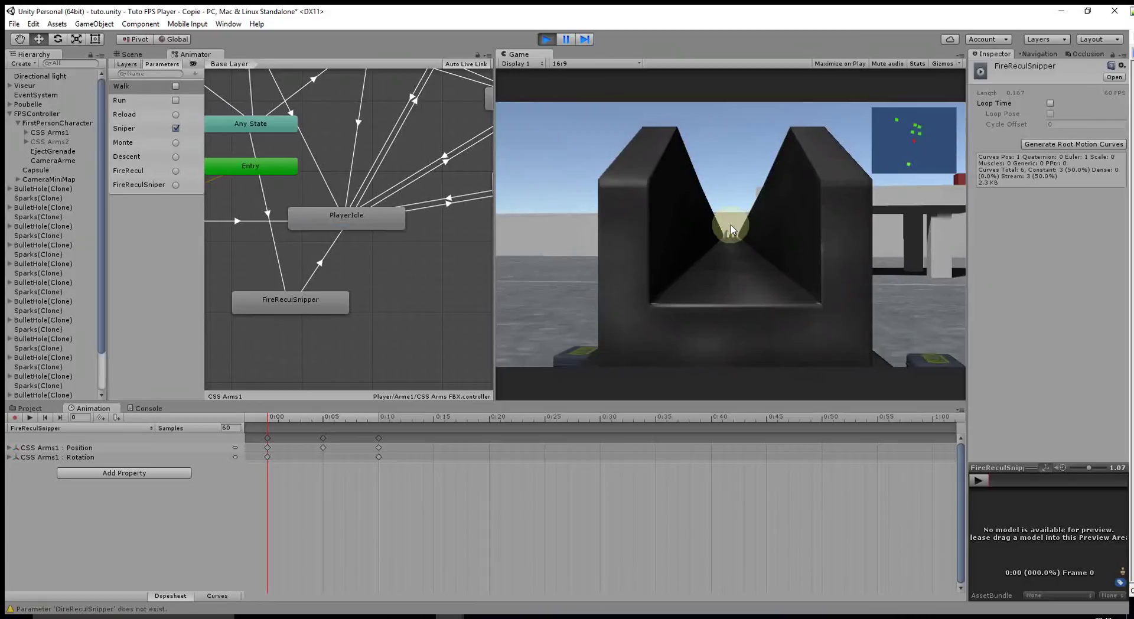
right_click(731, 229)
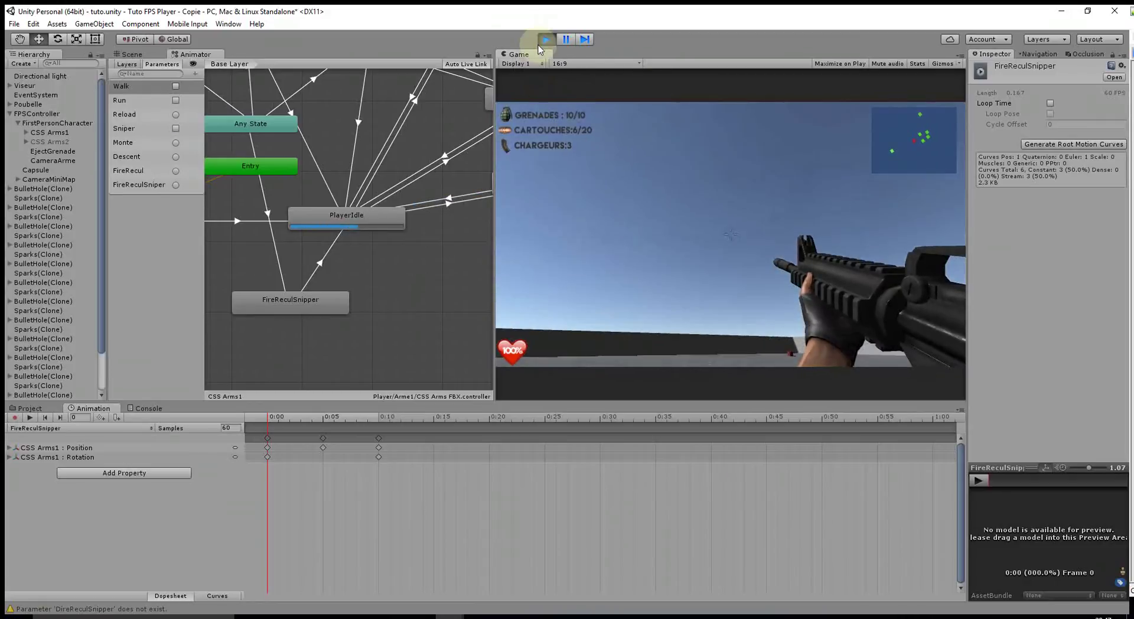
click(544, 39)
- Rename the trigger to "DireReculSniper" (one p), save, and restart Play mode
key(alt+Tab)
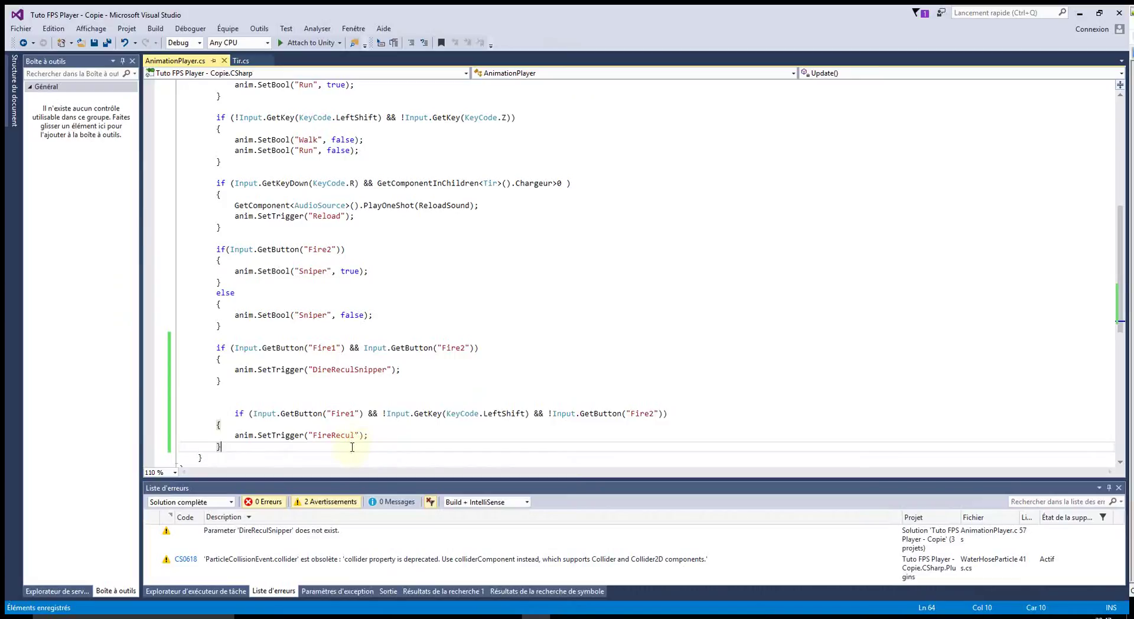
click(376, 370)
key(BackSpace)
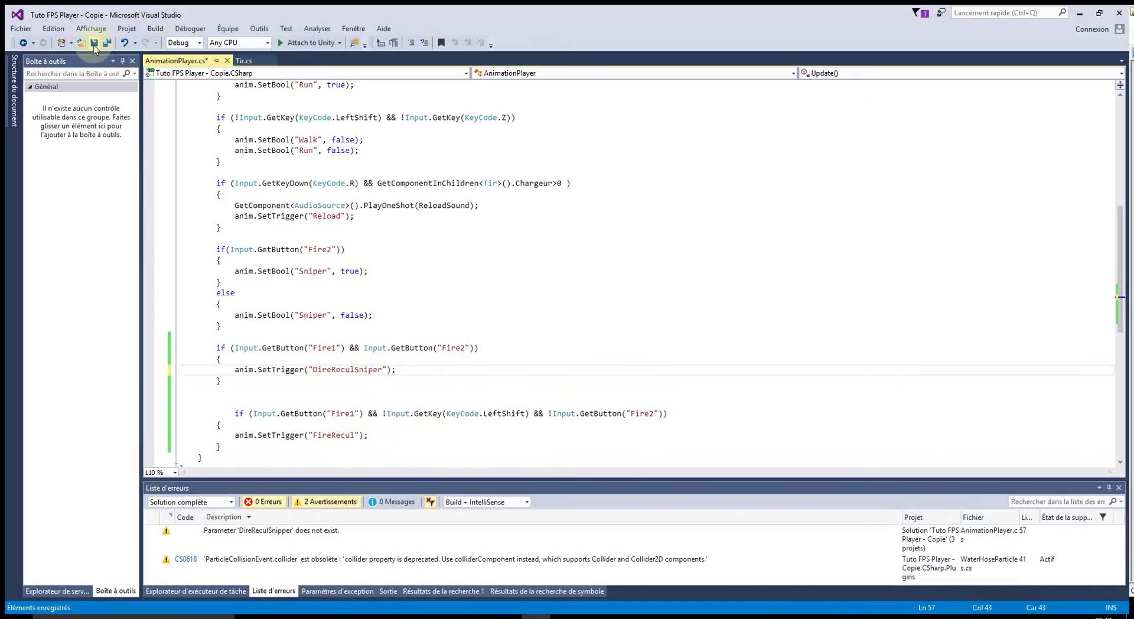
click(1080, 12)
click(546, 39)
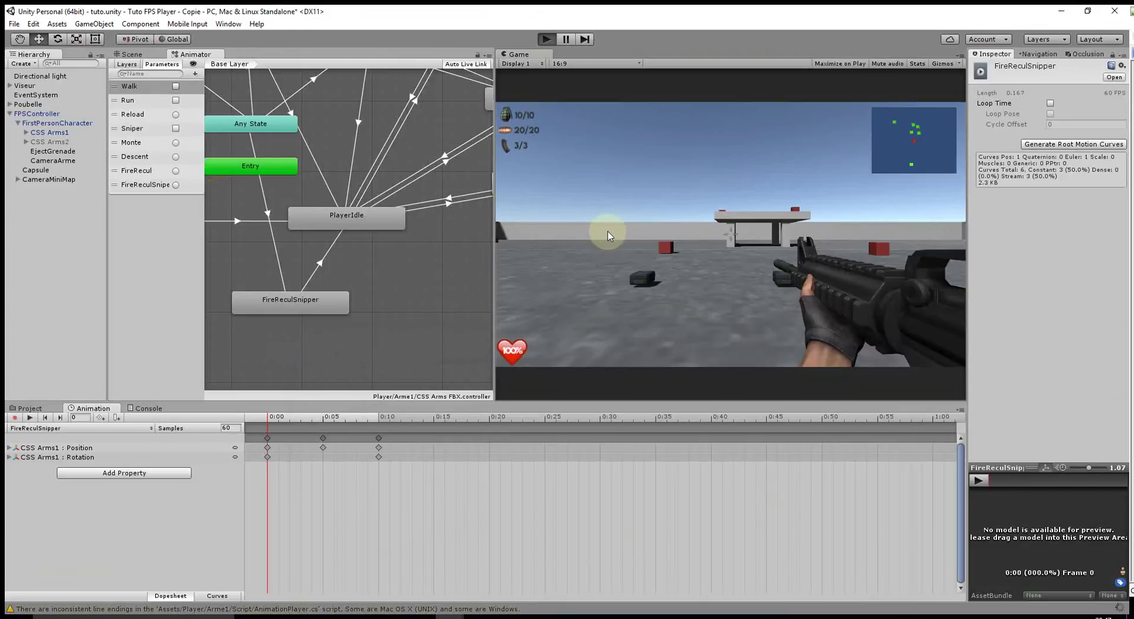
- Fire several shots while toggling the sniper scope in Play mode
click(730, 230)
right_click(731, 230)
click(731, 230)
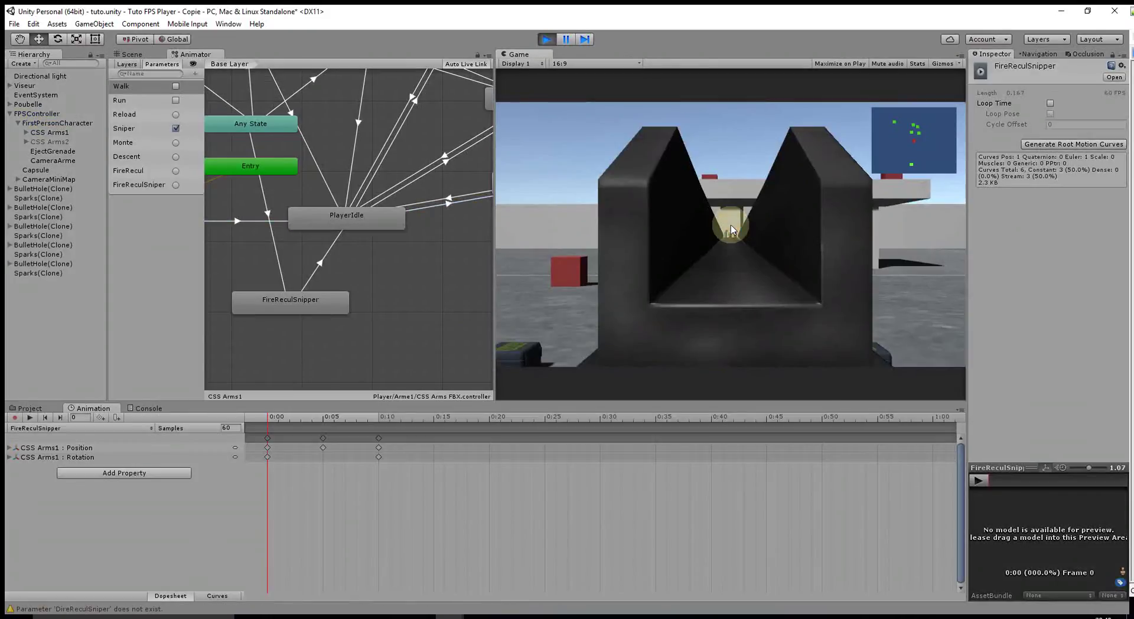
click(731, 231)
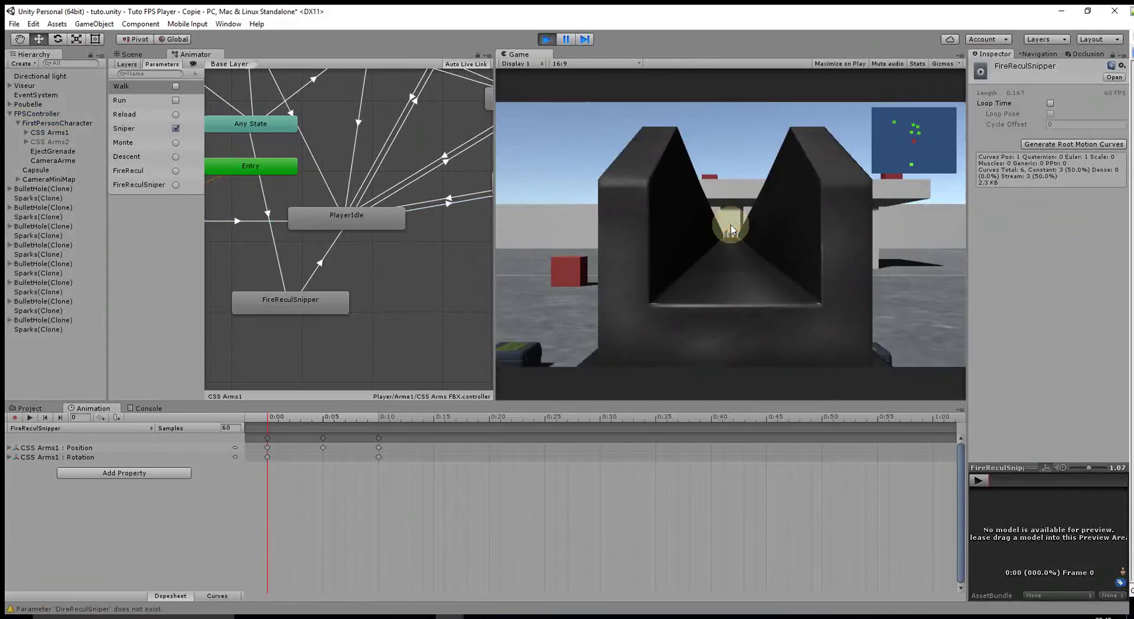
right_click(731, 230)
- Fire through the scope again, check the FireReculSniper parameter name, and stop the game
click(176, 186)
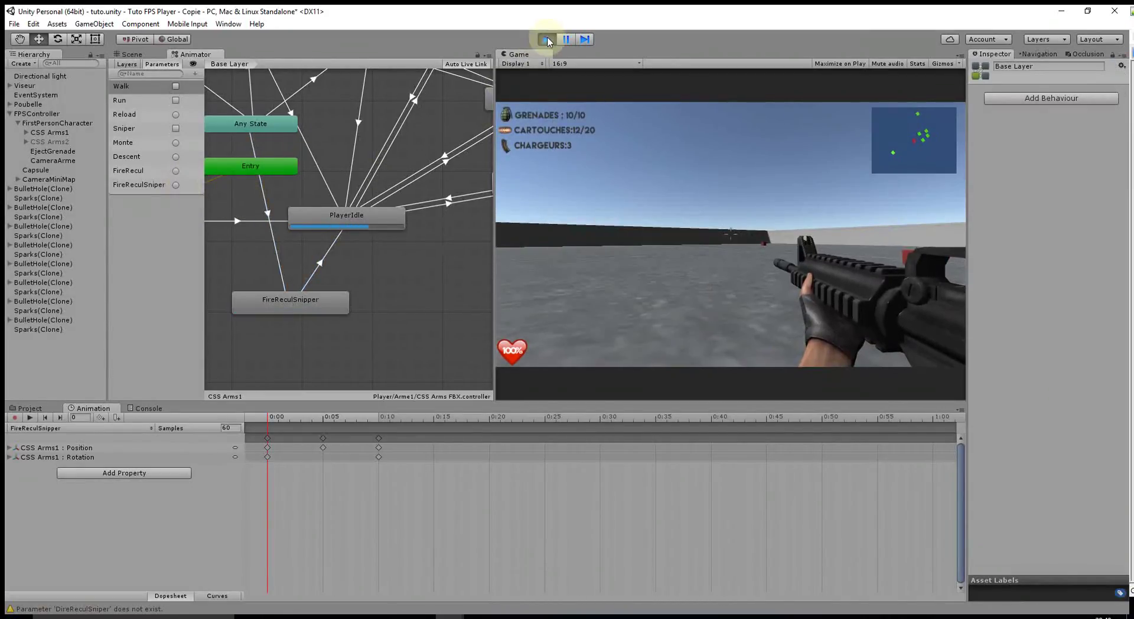
right_click(597, 207)
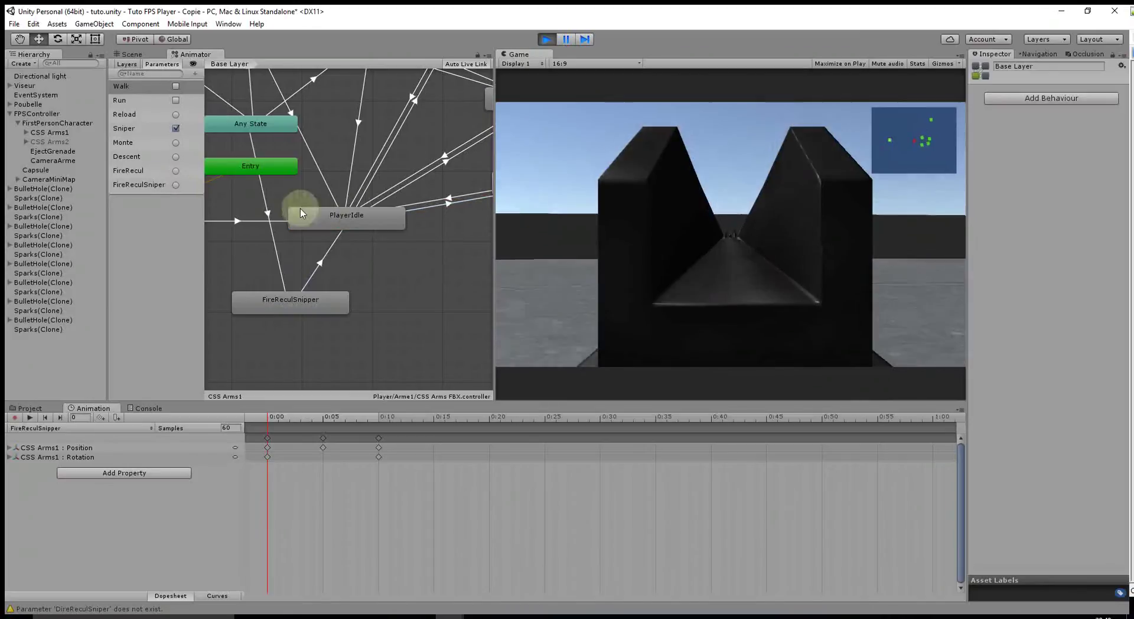
click(174, 186)
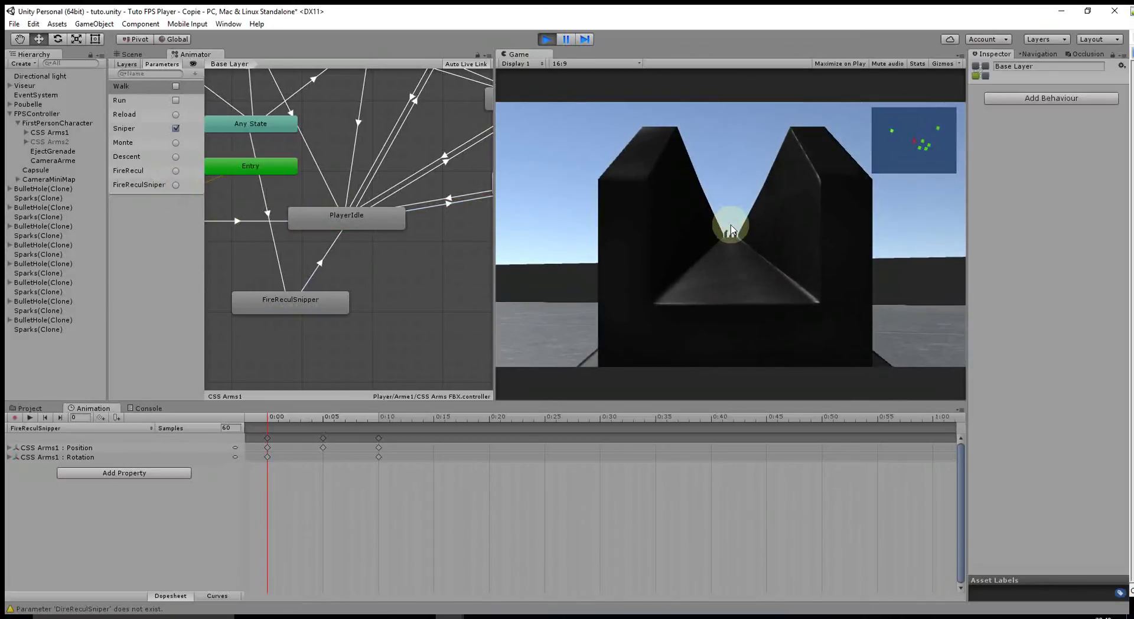
click(172, 186)
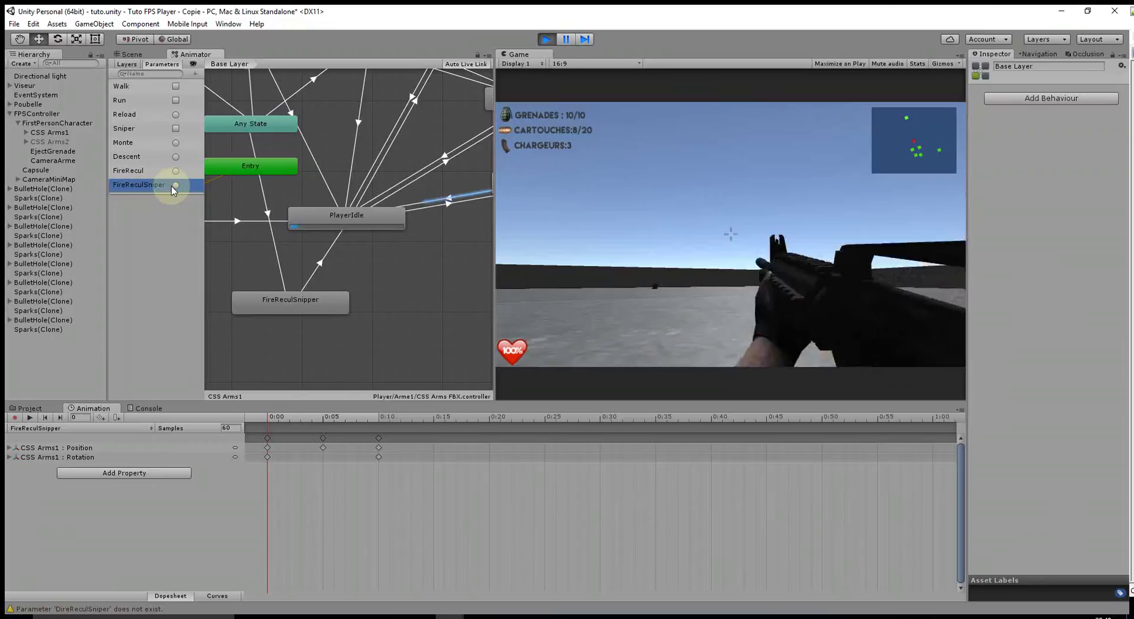
click(544, 42)
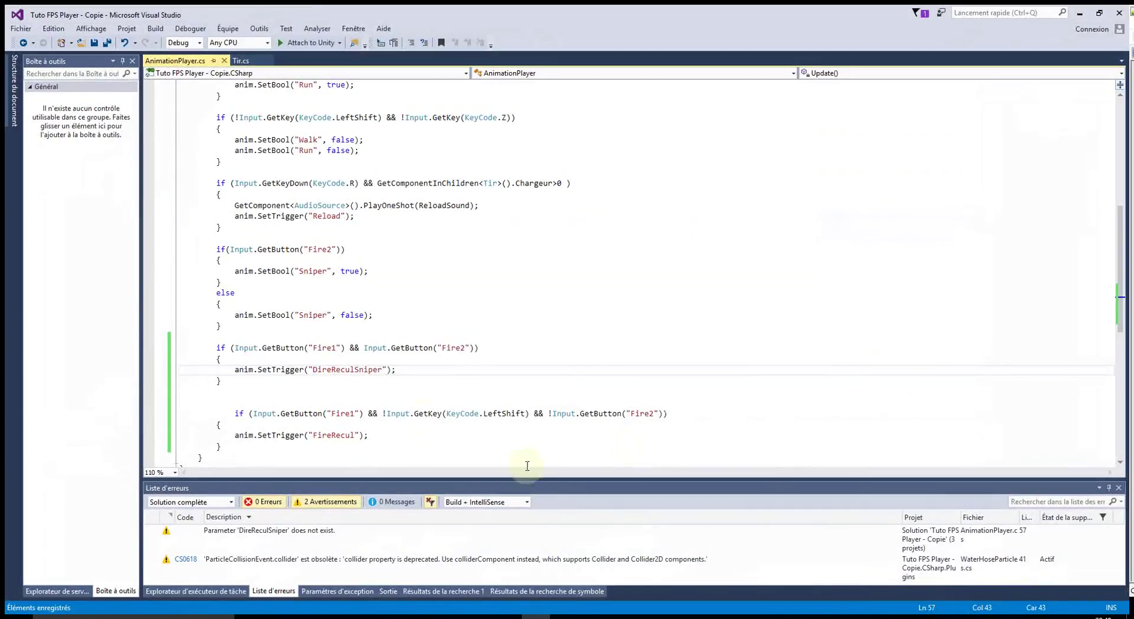
- Correct the SetTrigger string's leading 'D' to 'F' so it matches the FireReculSniper Animator parameter
click(415, 428)
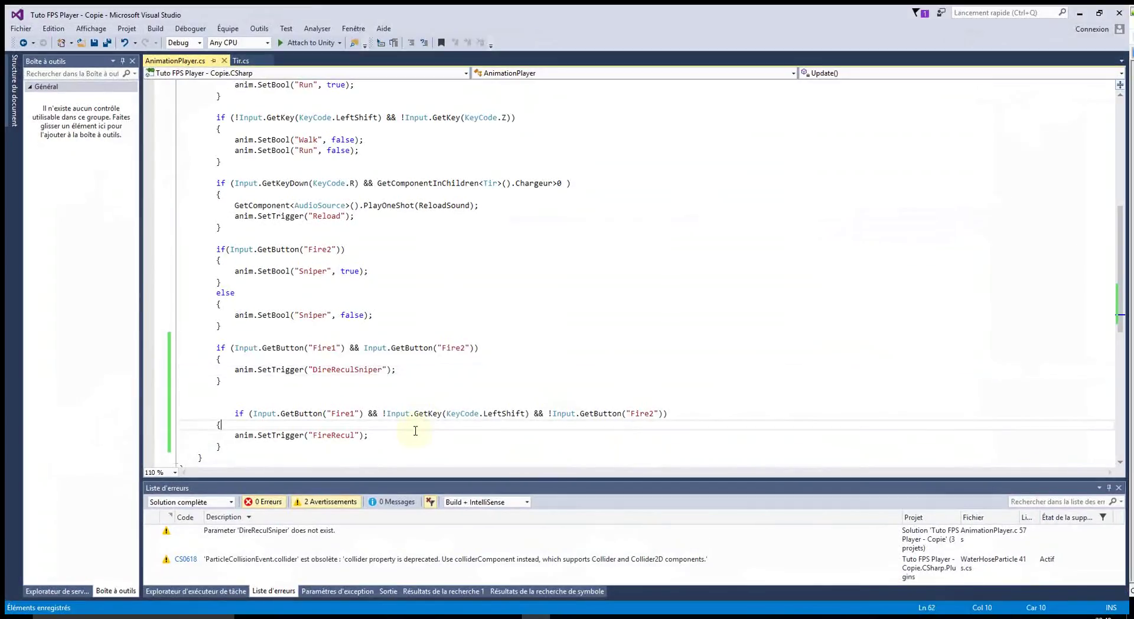
key(alt+Tab)
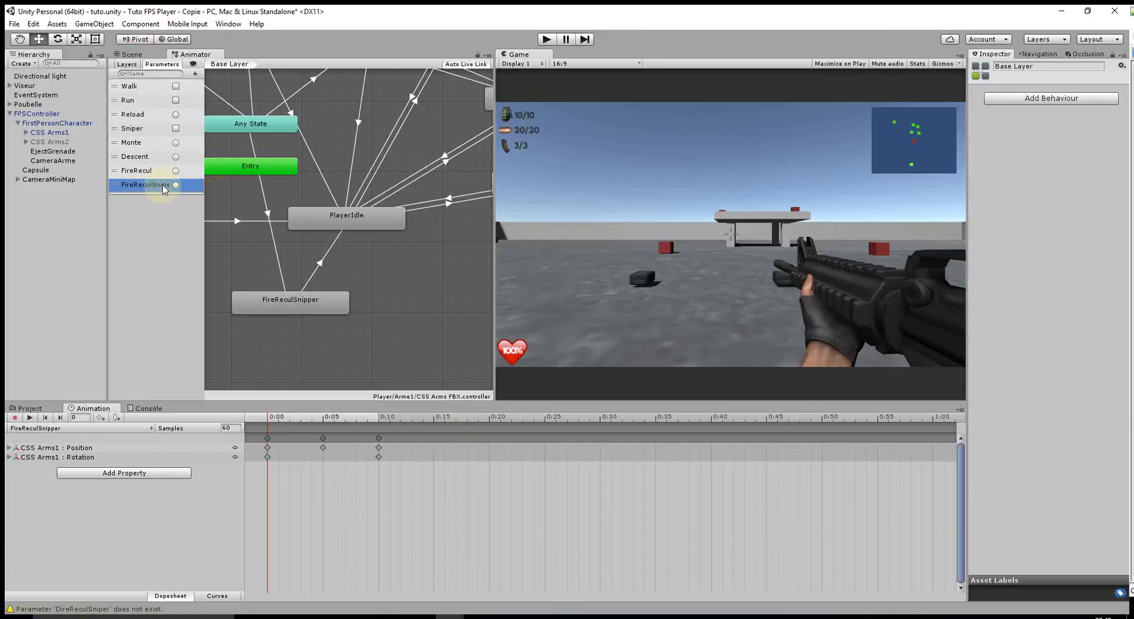
key(alt+Tab)
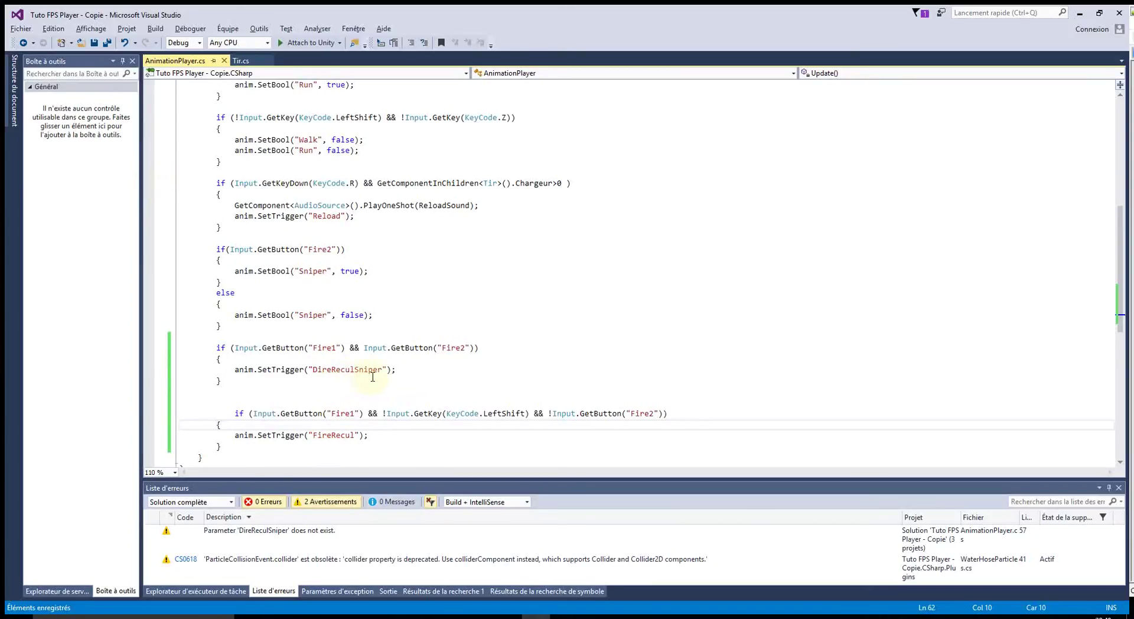
click(320, 371)
key(BackSpace)
text(F)
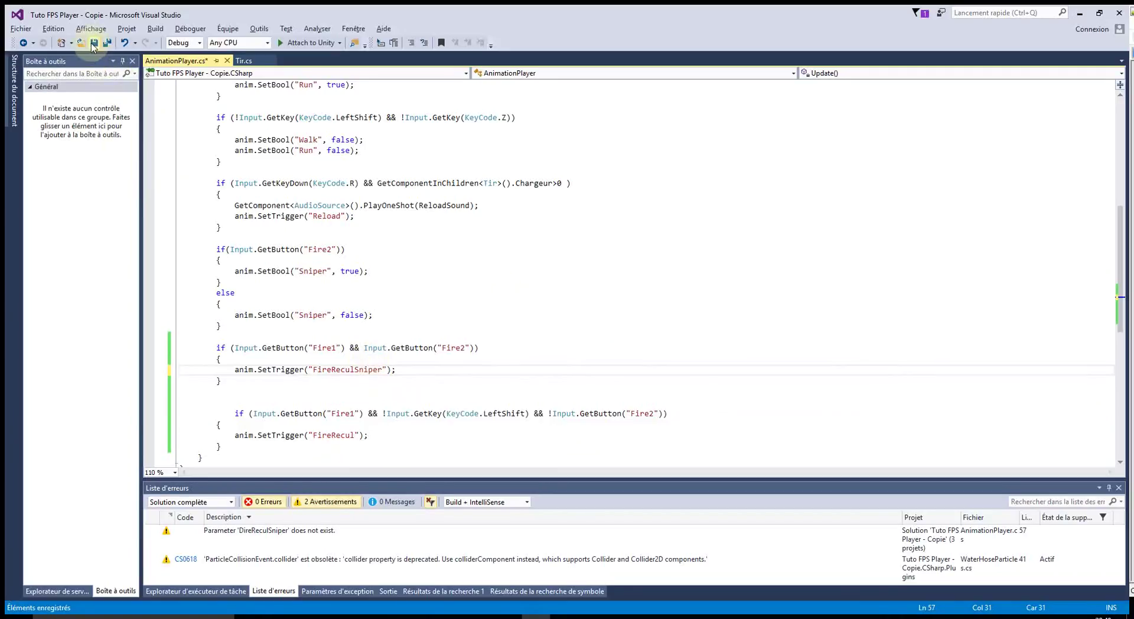
key(alt+Tab)
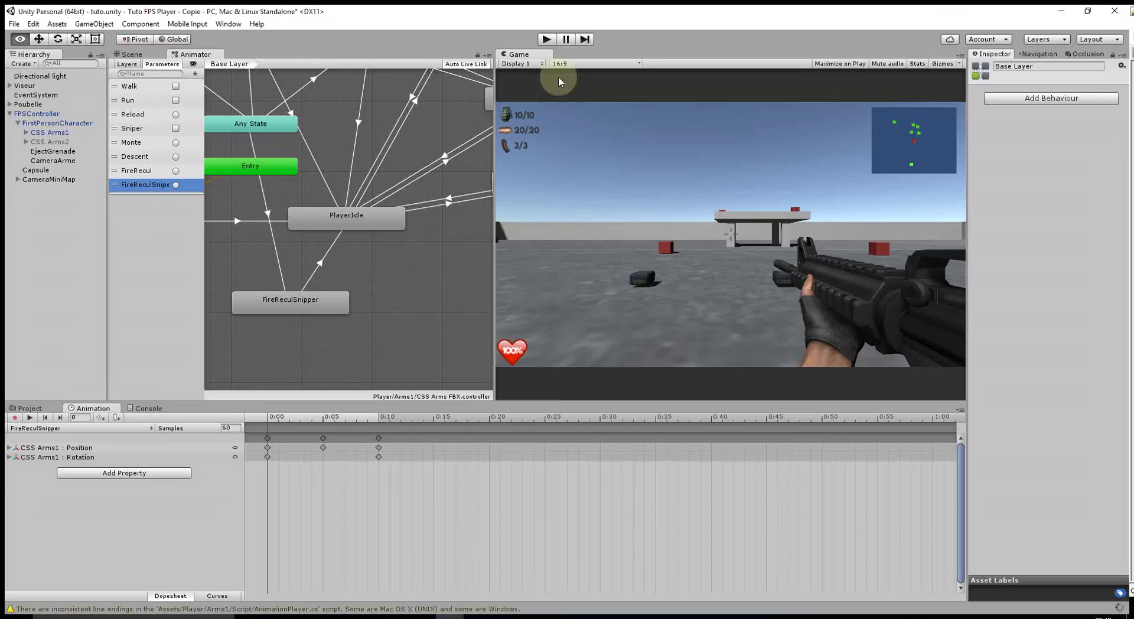
click(546, 39)
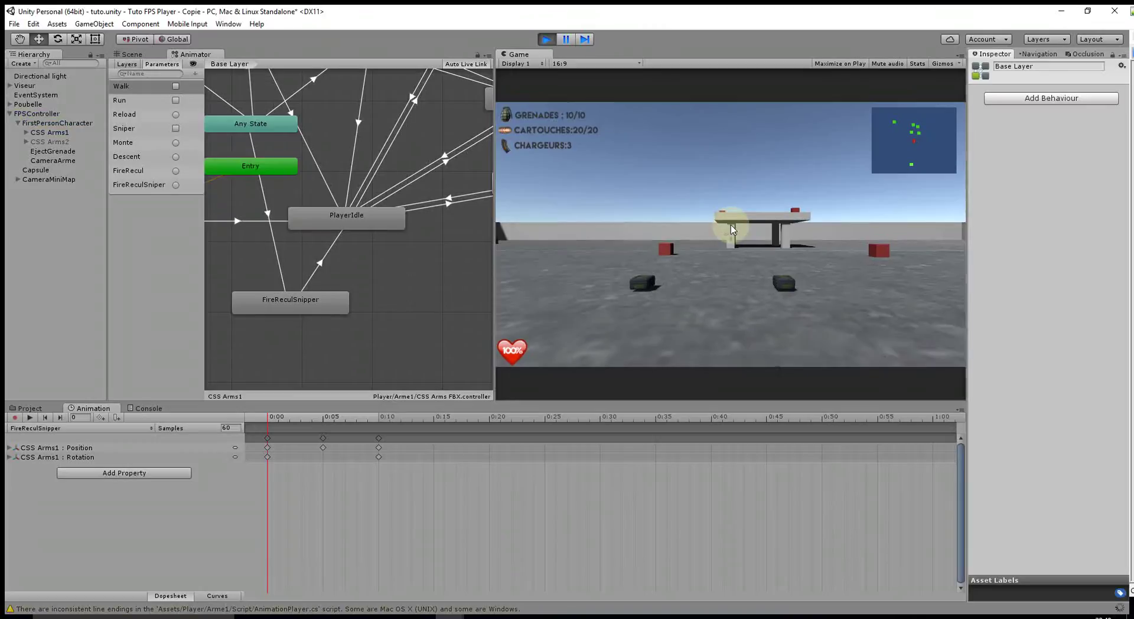
click(649, 177)
right_click(731, 229)
click(731, 229)
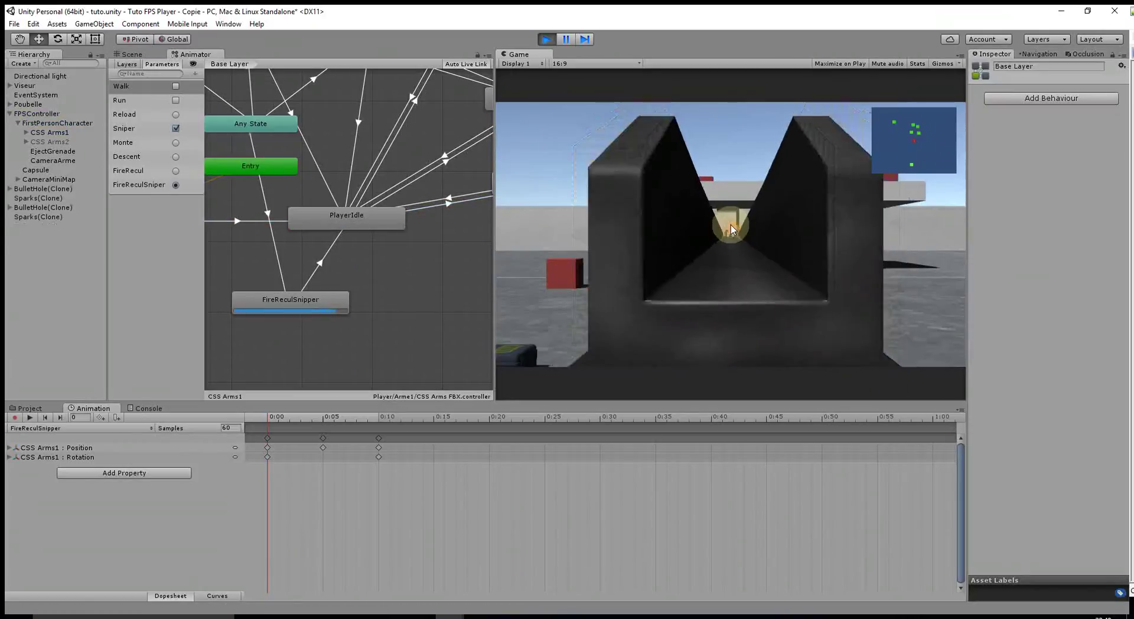
click(732, 229)
right_click(731, 229)
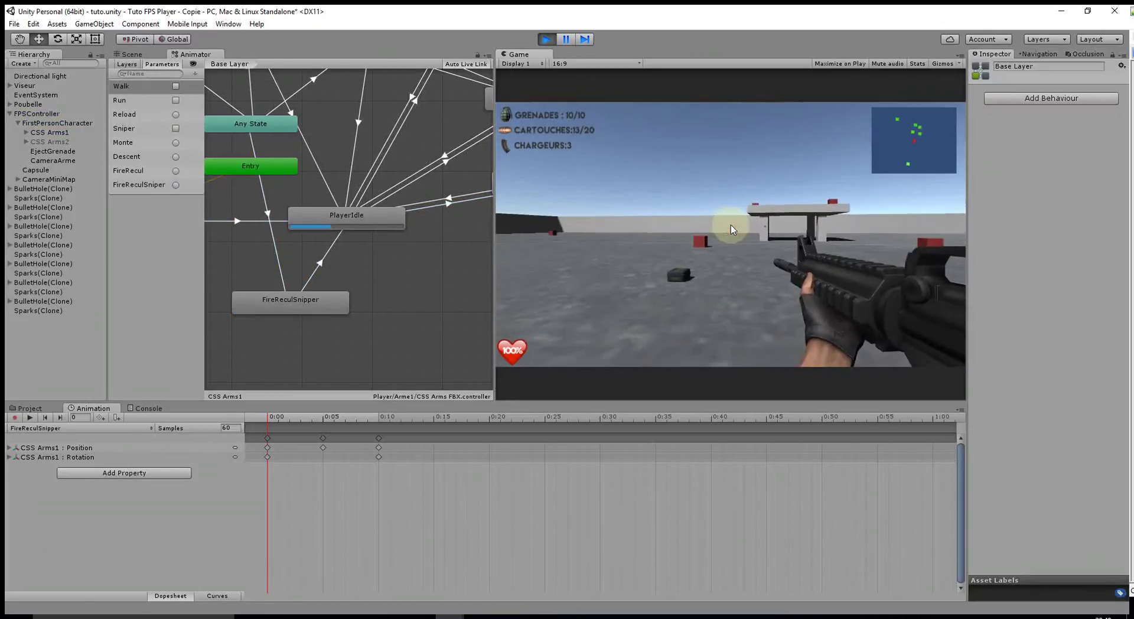
click(731, 230)
key(w)
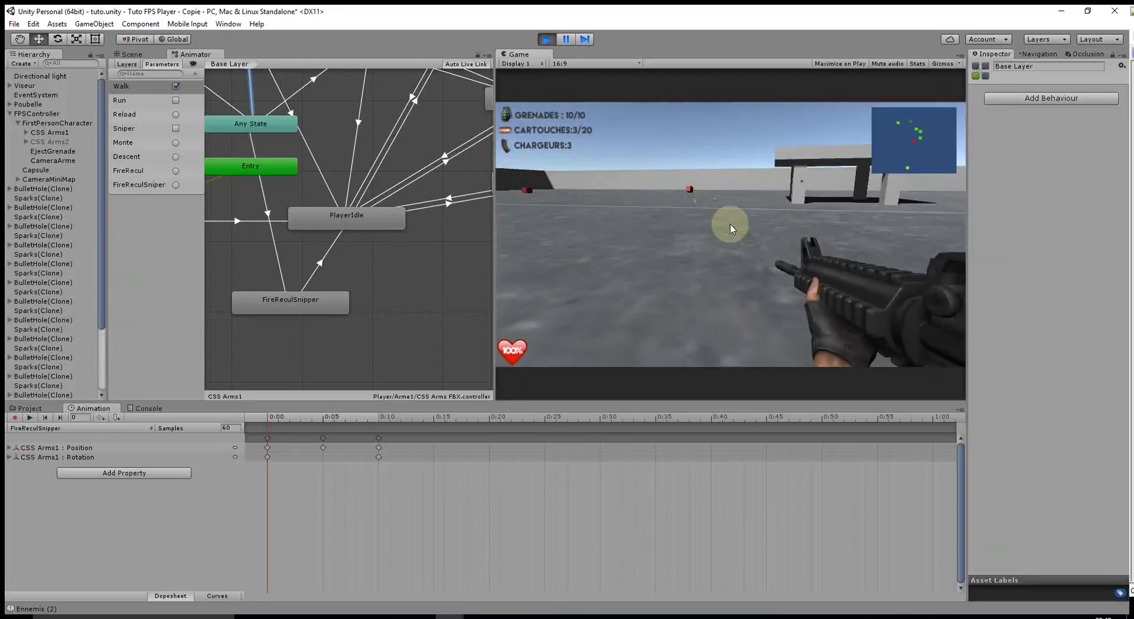
right_click(730, 225)
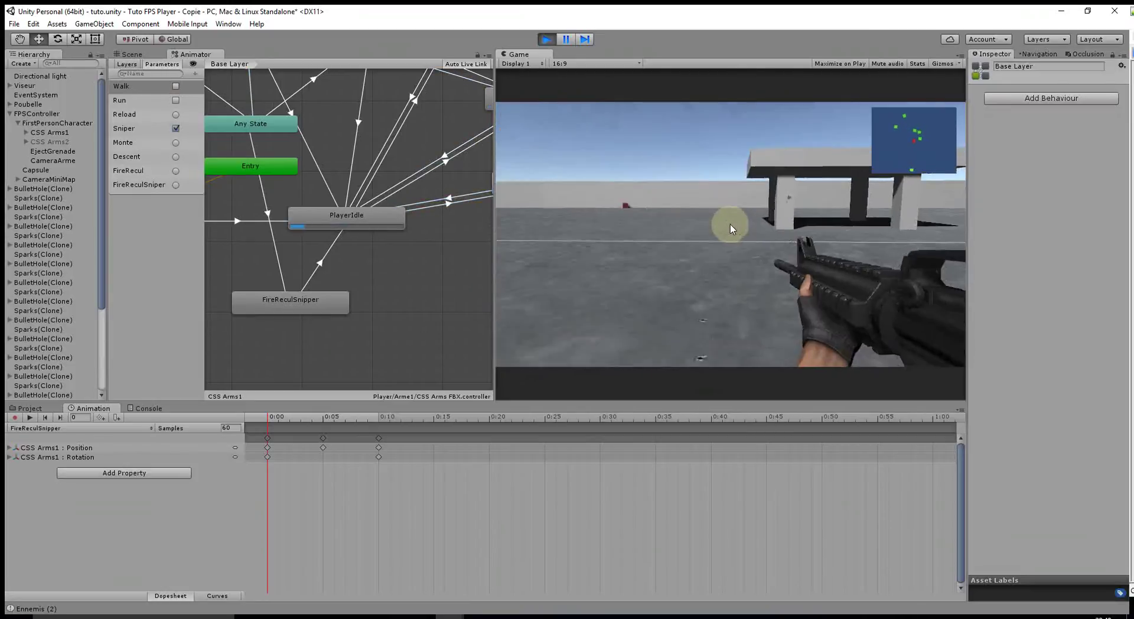
click(730, 225)
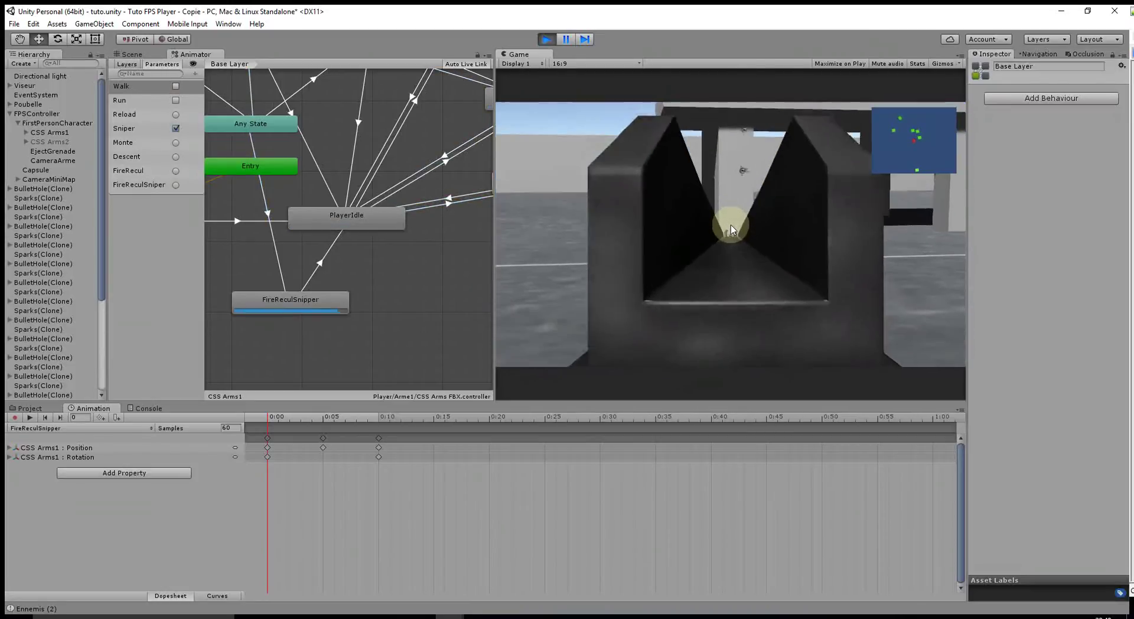
click(731, 225)
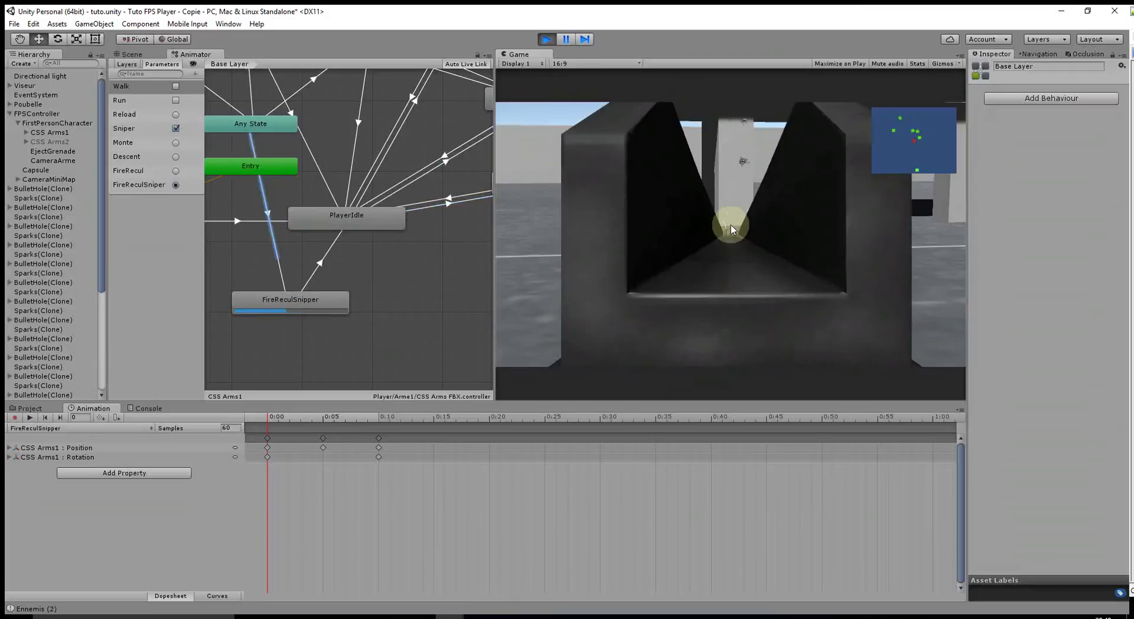
click(731, 225)
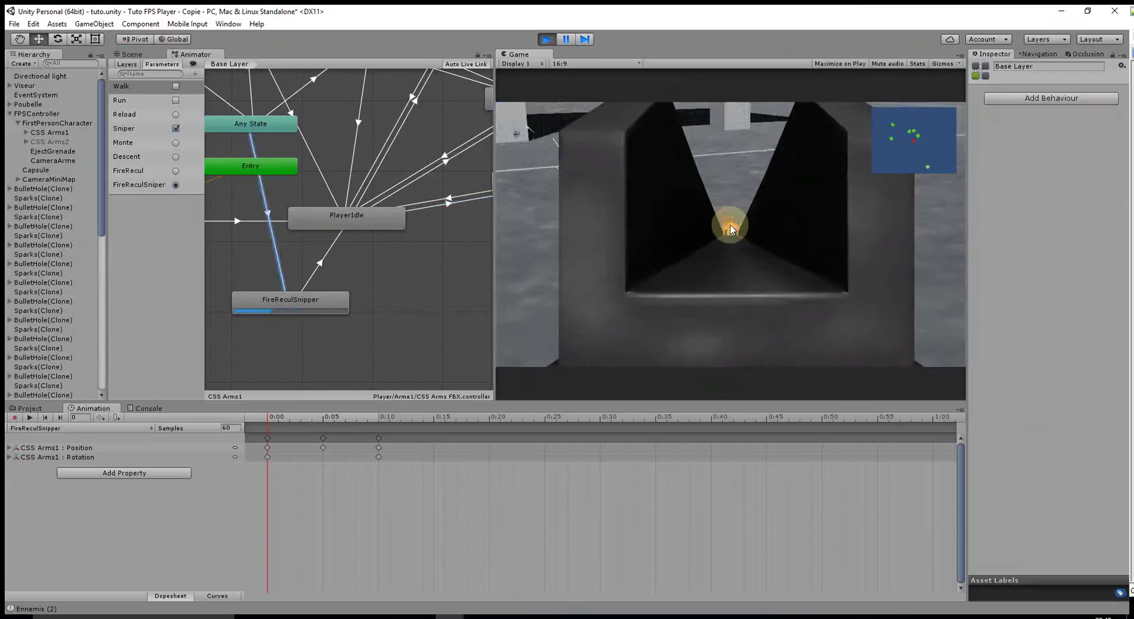
right_click(731, 229)
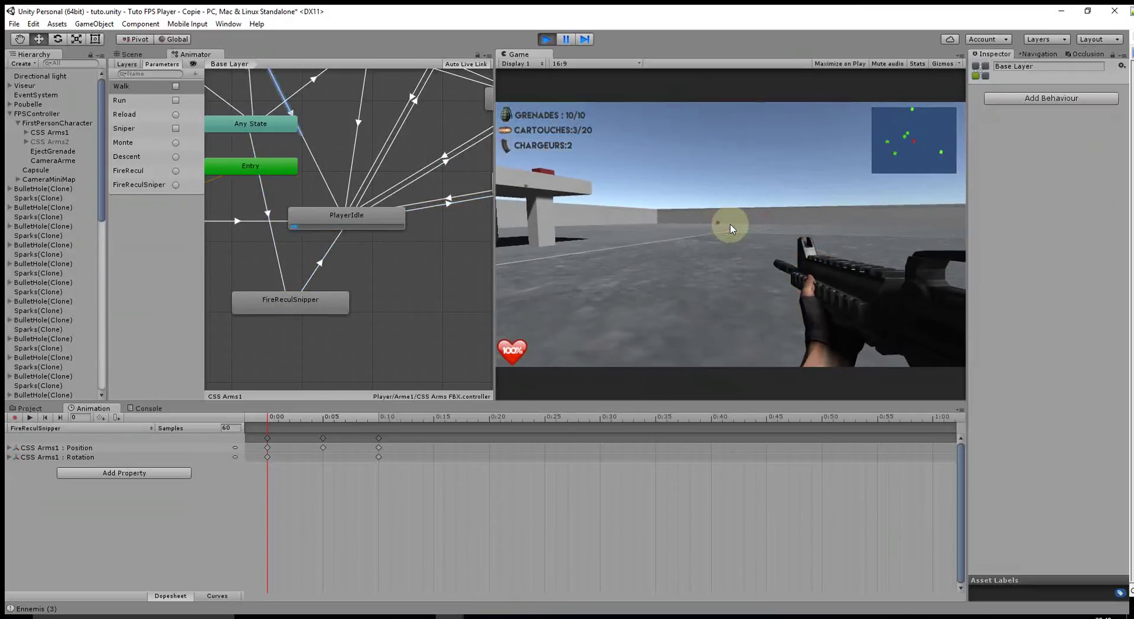
right_click(732, 226)
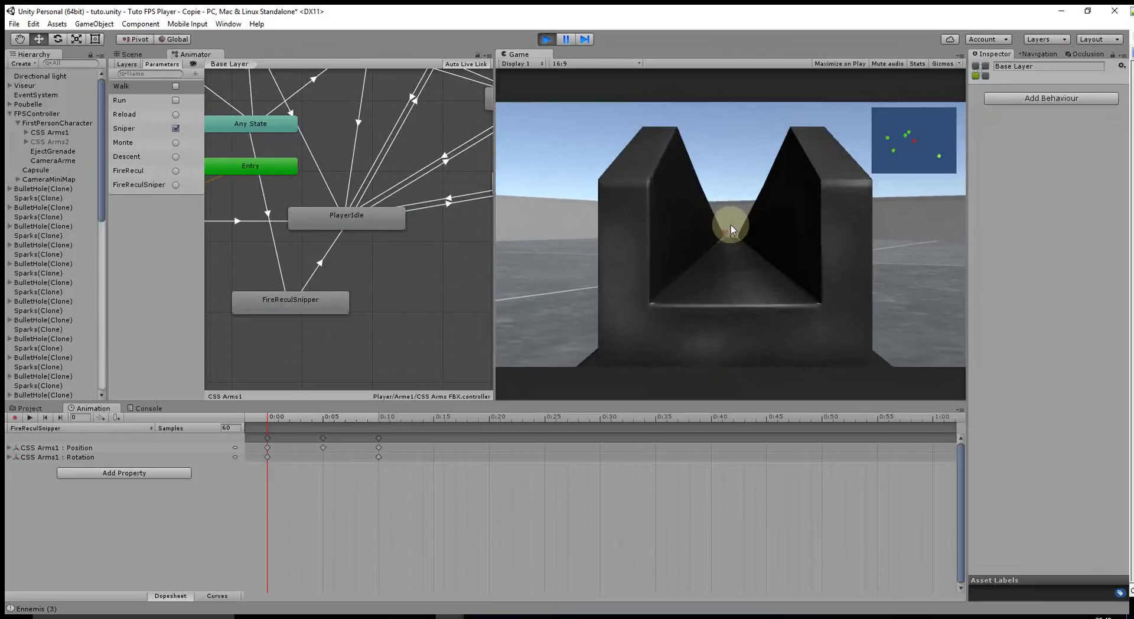
click(731, 228)
right_click(731, 228)
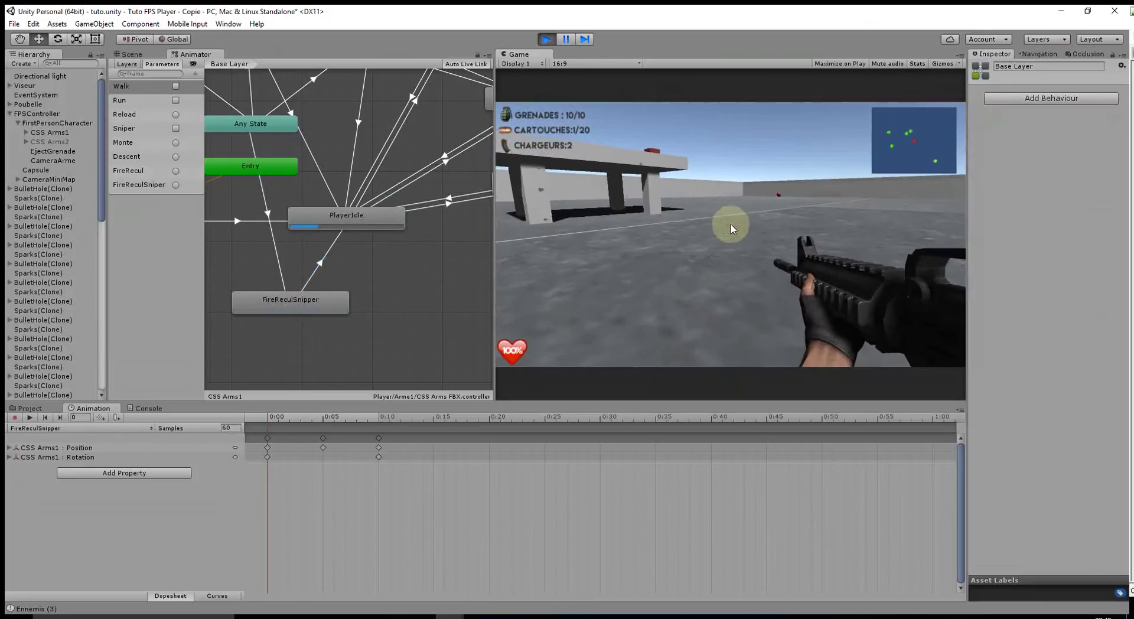
key(2)
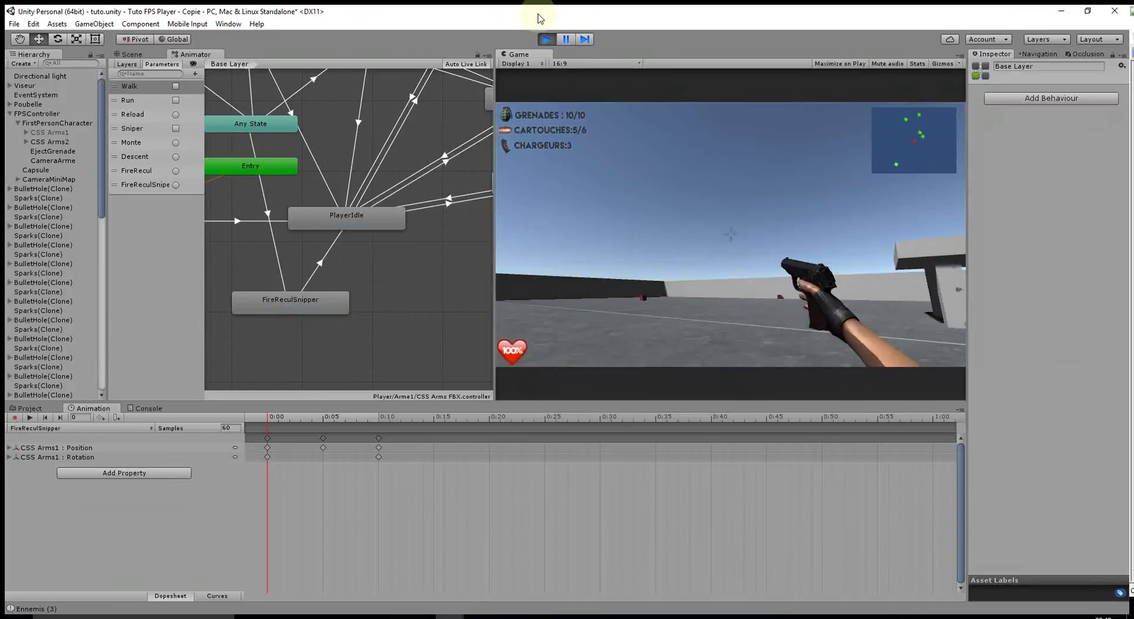
click(546, 39)
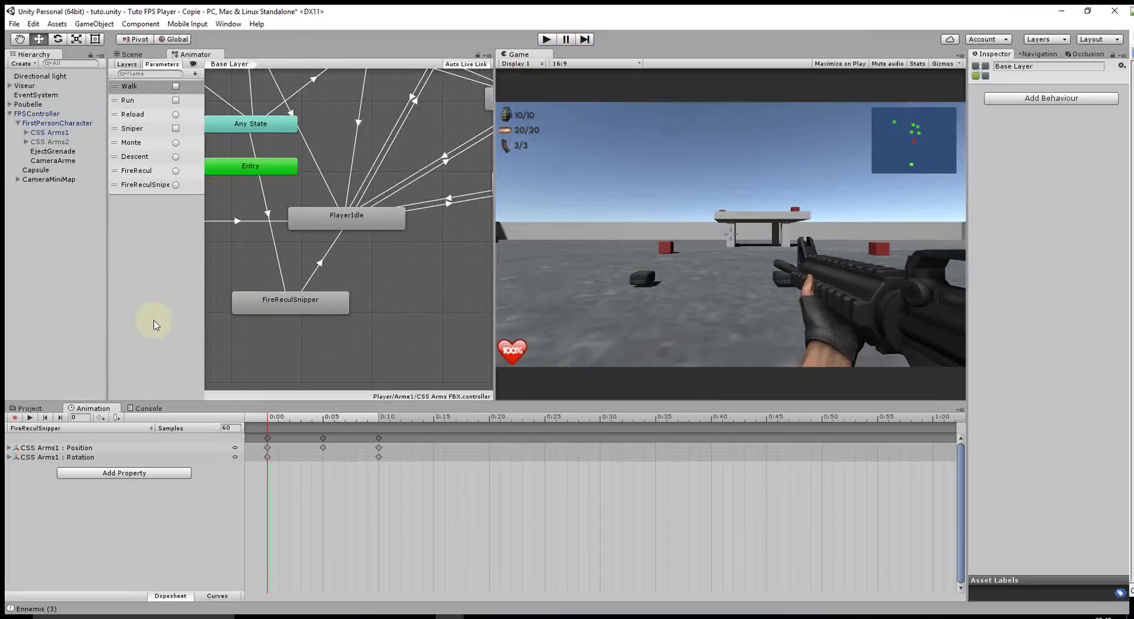
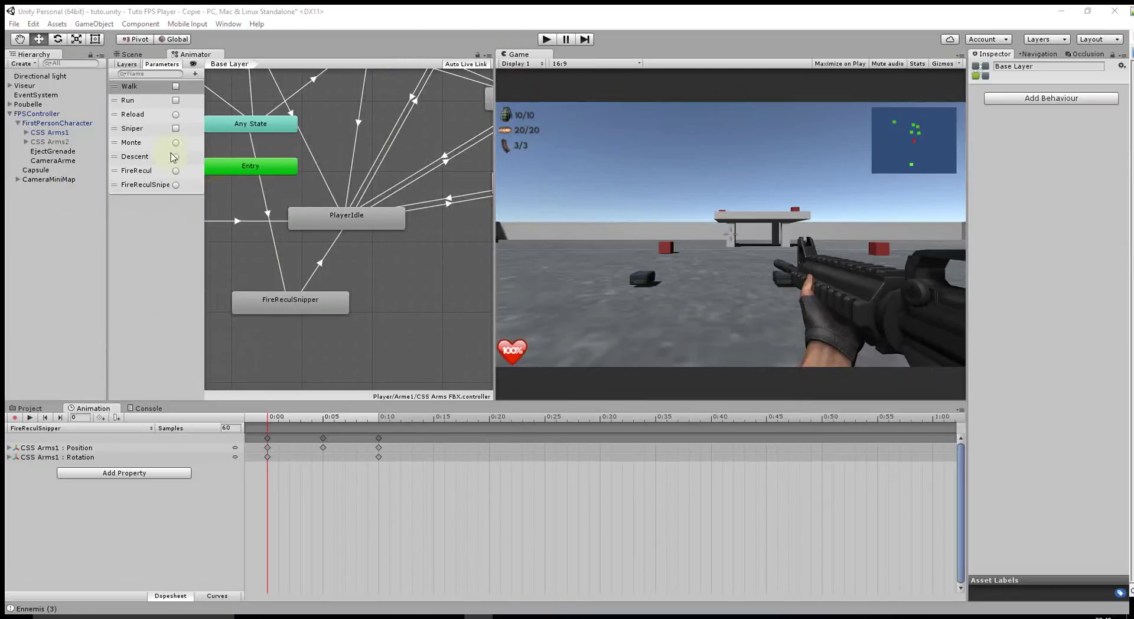
- Run play mode, switch to the pistol and fire six shots until ammo reads 0/6, then stop
click(546, 39)
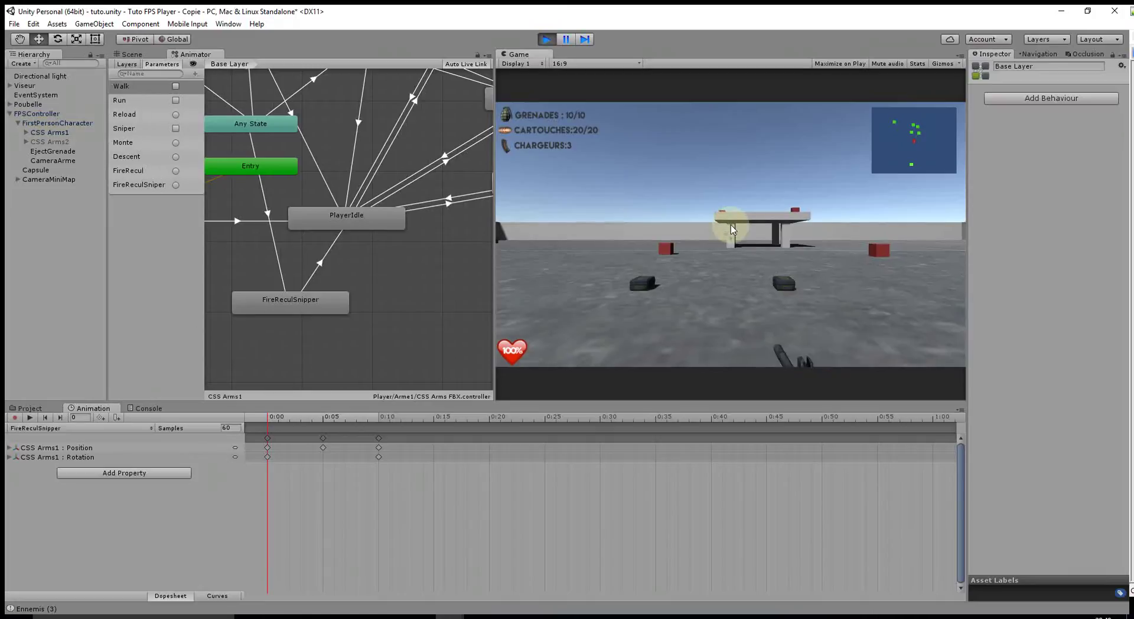
key(2)
click(732, 229)
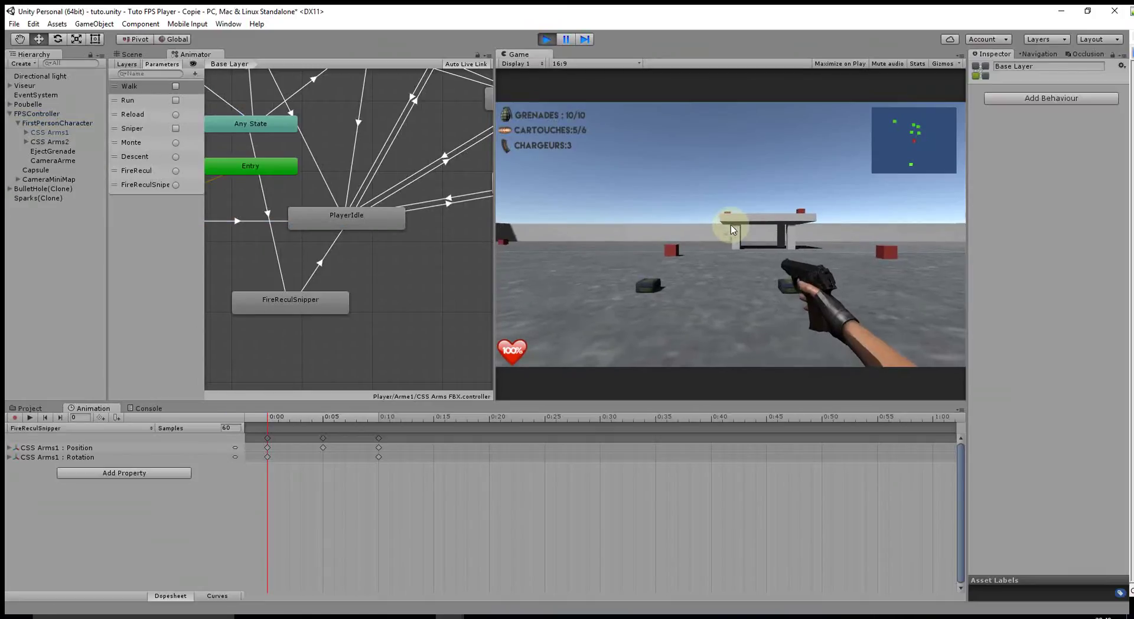
click(731, 229)
click(731, 229)
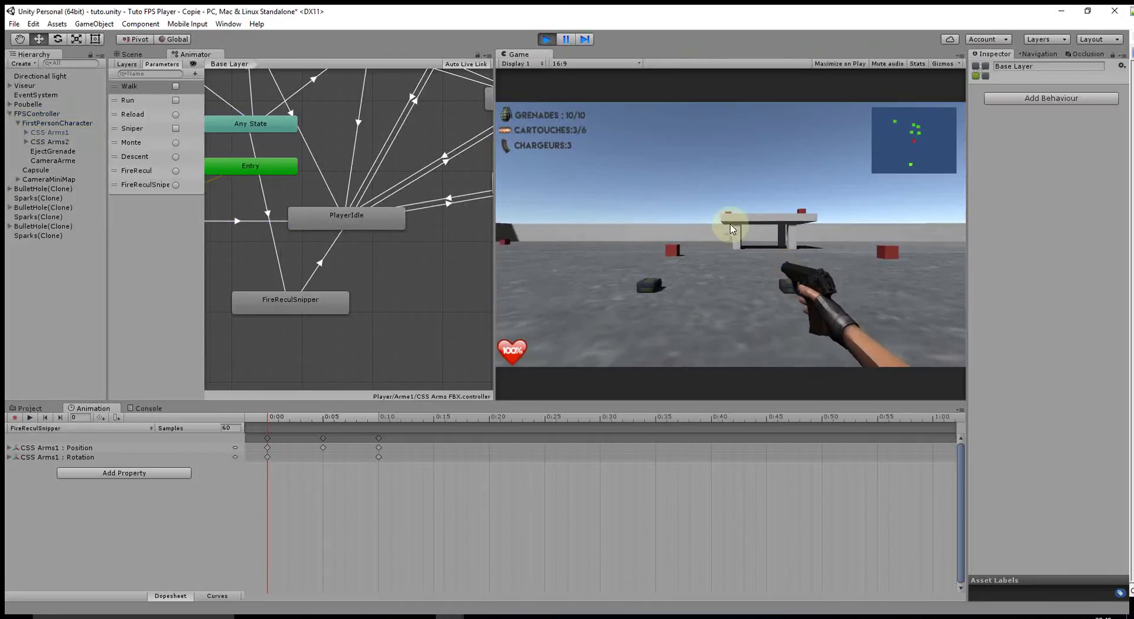
click(731, 228)
click(732, 228)
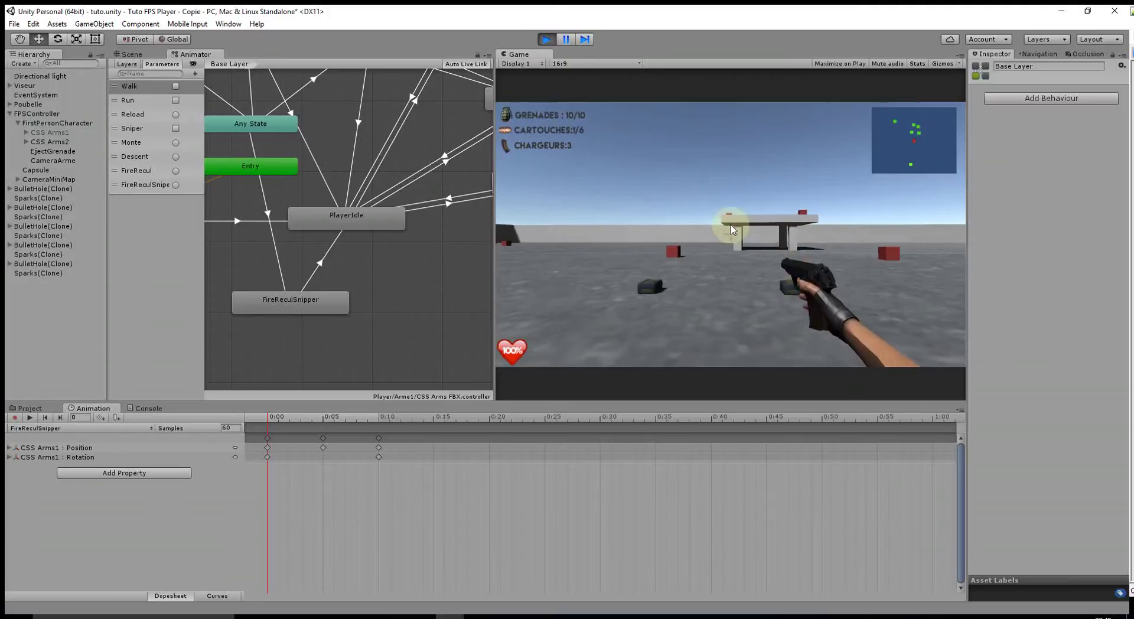
click(731, 229)
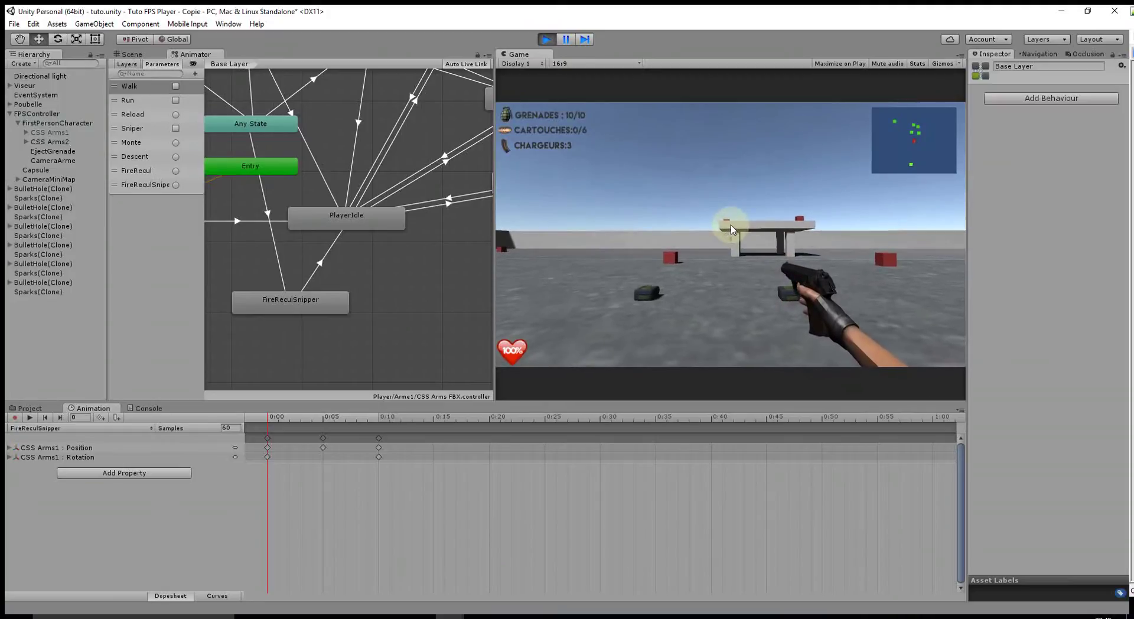
click(546, 39)
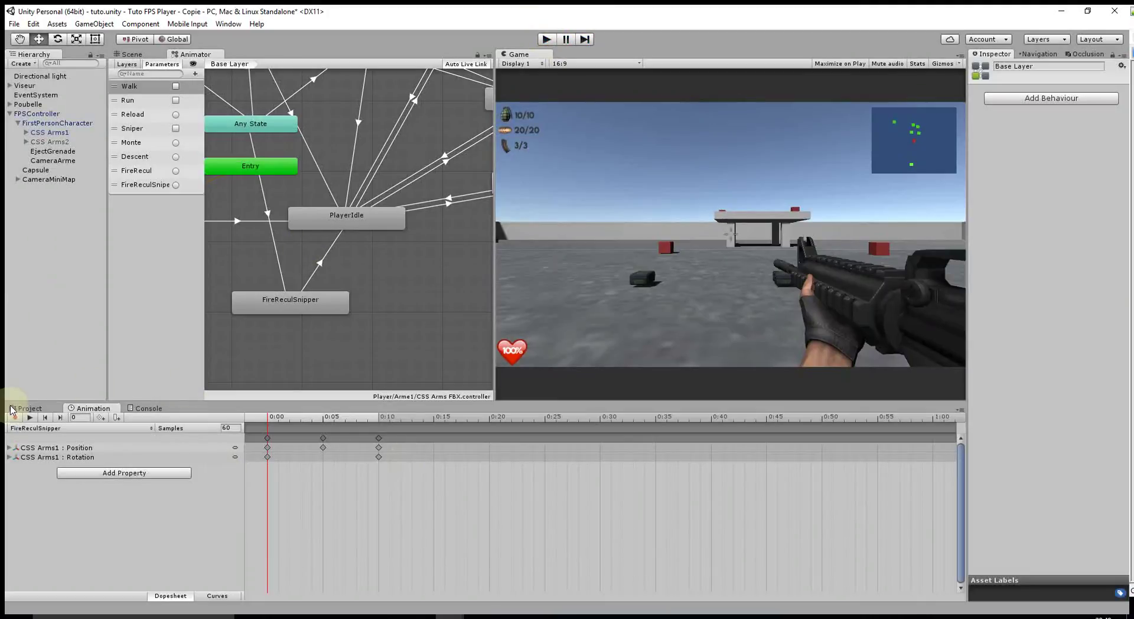
- Select CSS Arms2 to show its CSS Arms FBX 1 animator controller and Arme2 assets
click(28, 409)
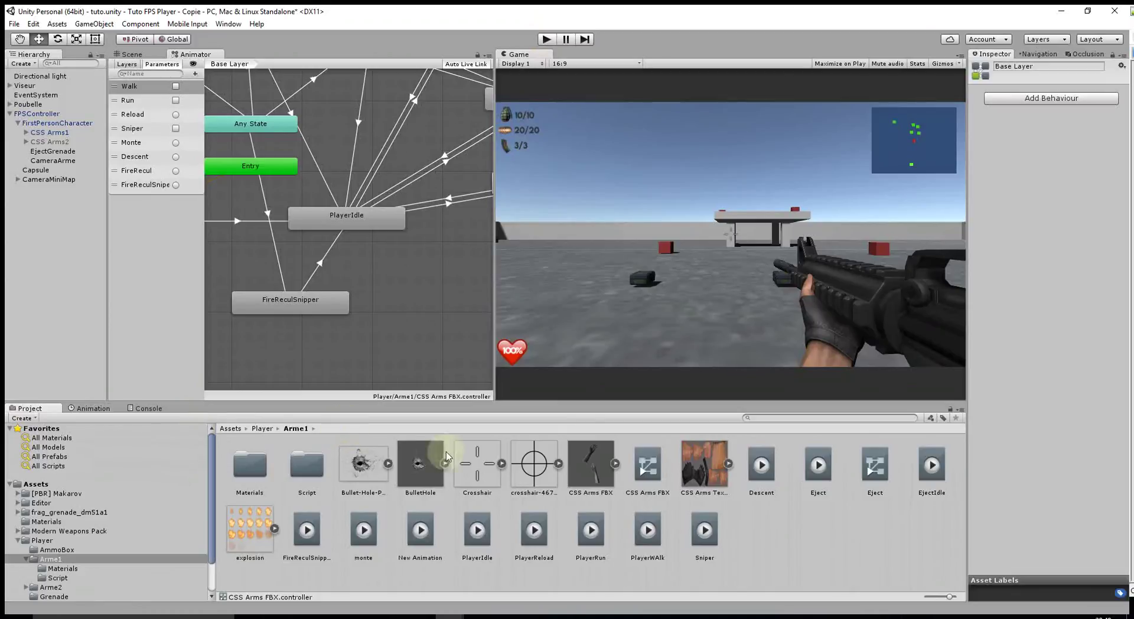
mouse_move(506, 615)
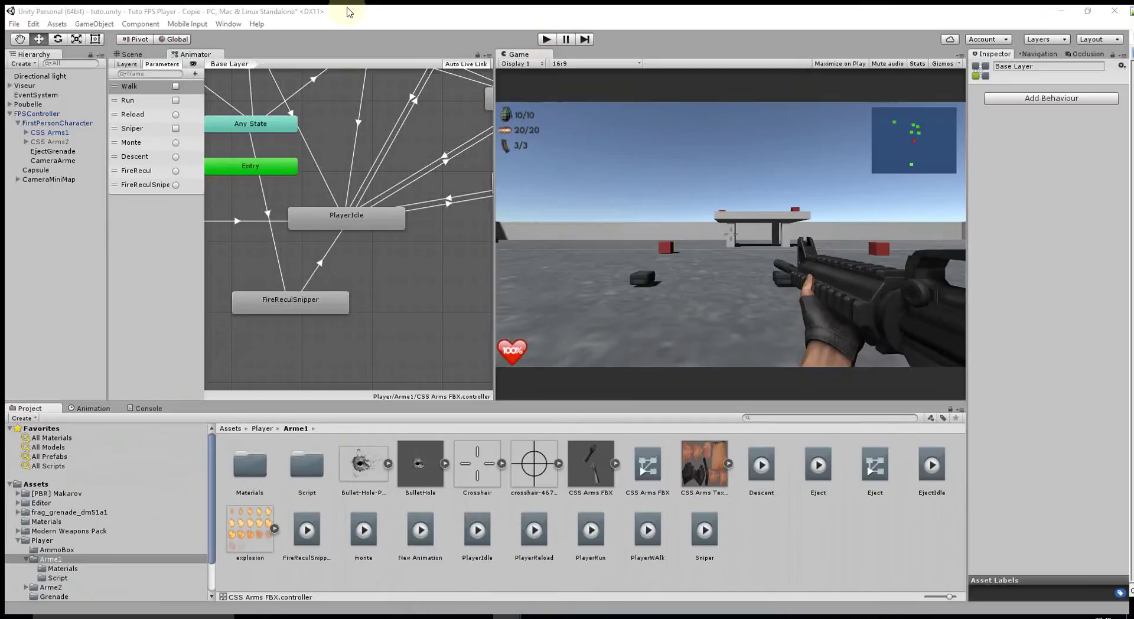
click(344, 40)
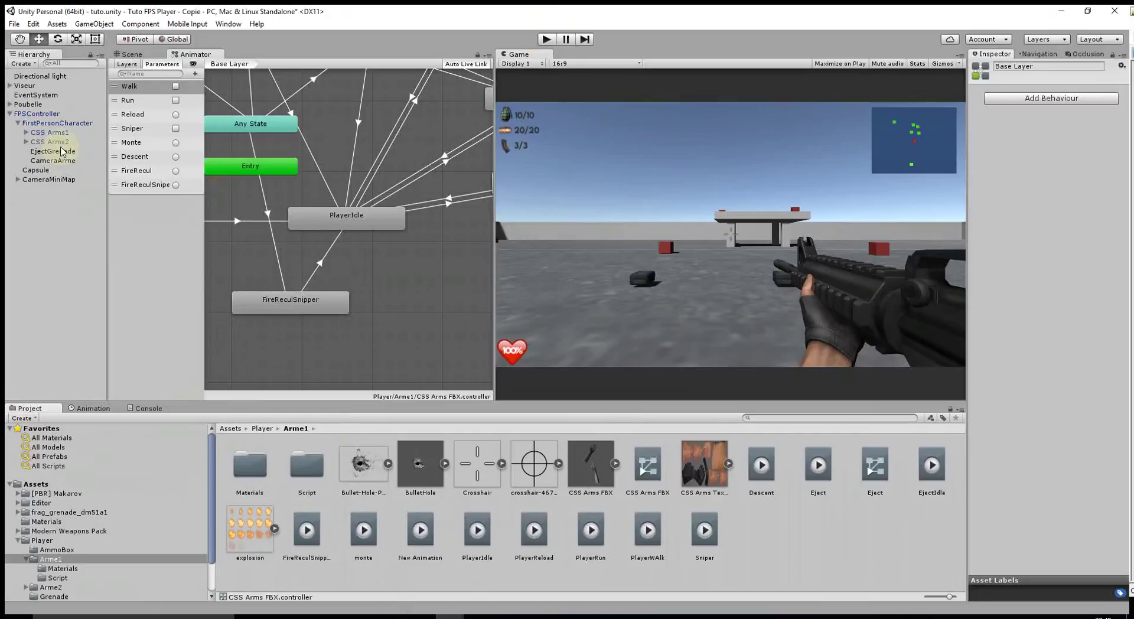
click(58, 143)
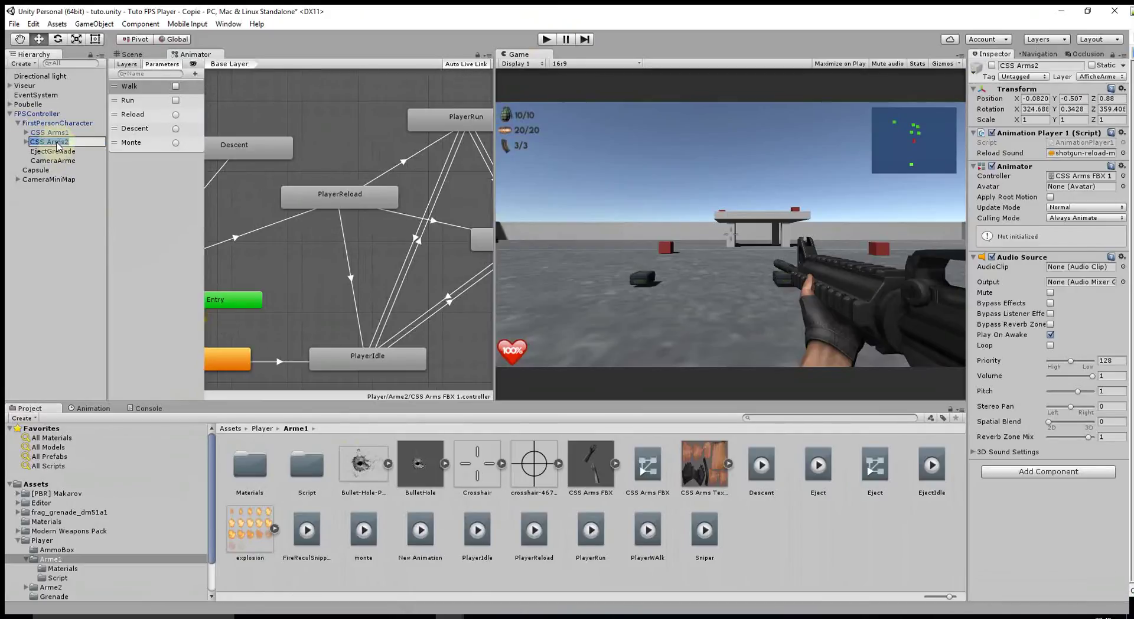
click(180, 214)
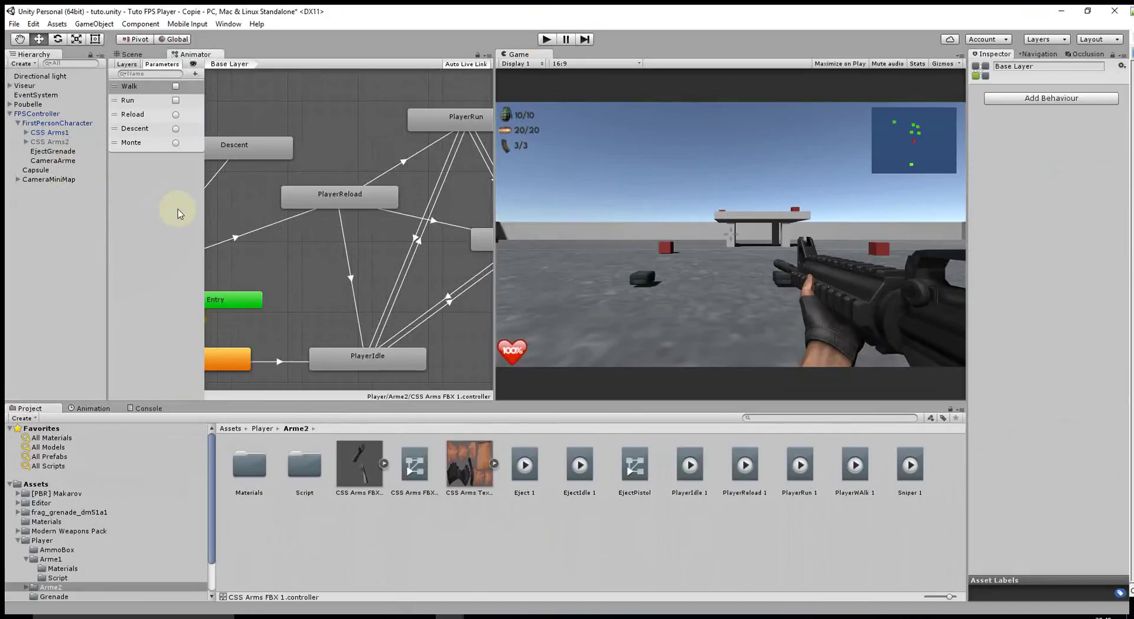
click(50, 141)
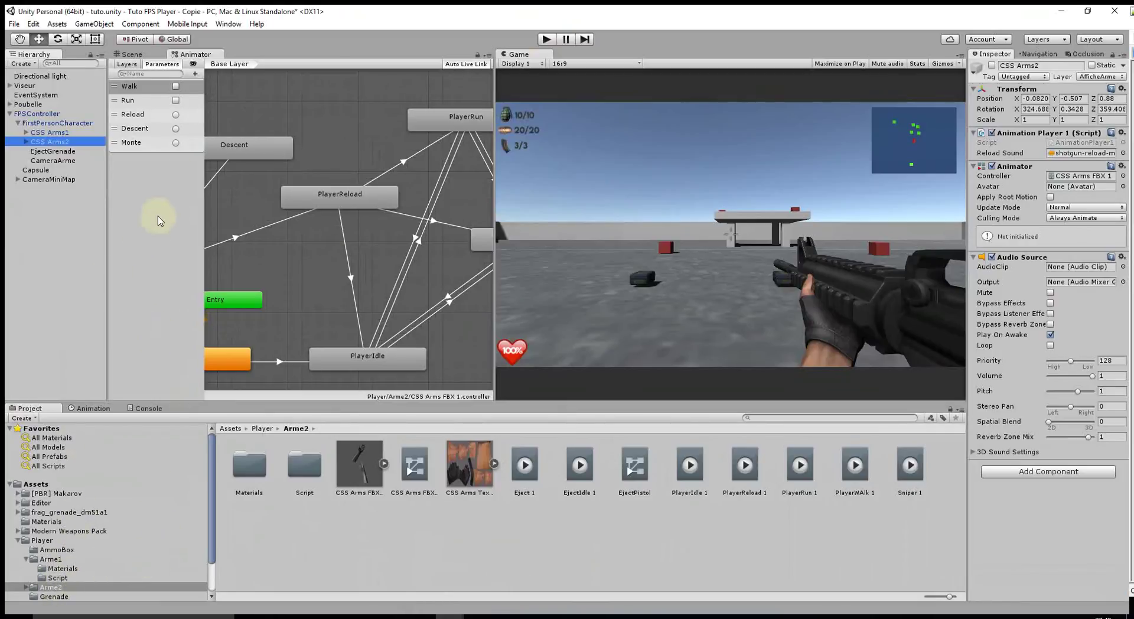
- Add a trigger parameter named FireRecul to the CSS Arms2 animator
click(195, 74)
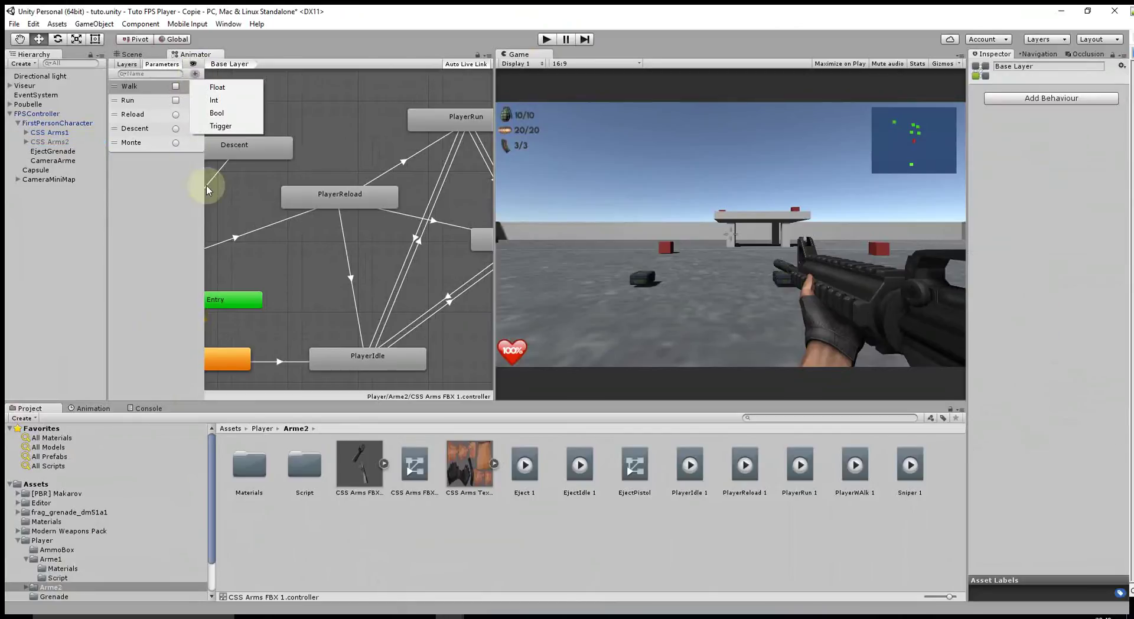
click(227, 127)
text(FireRecul)
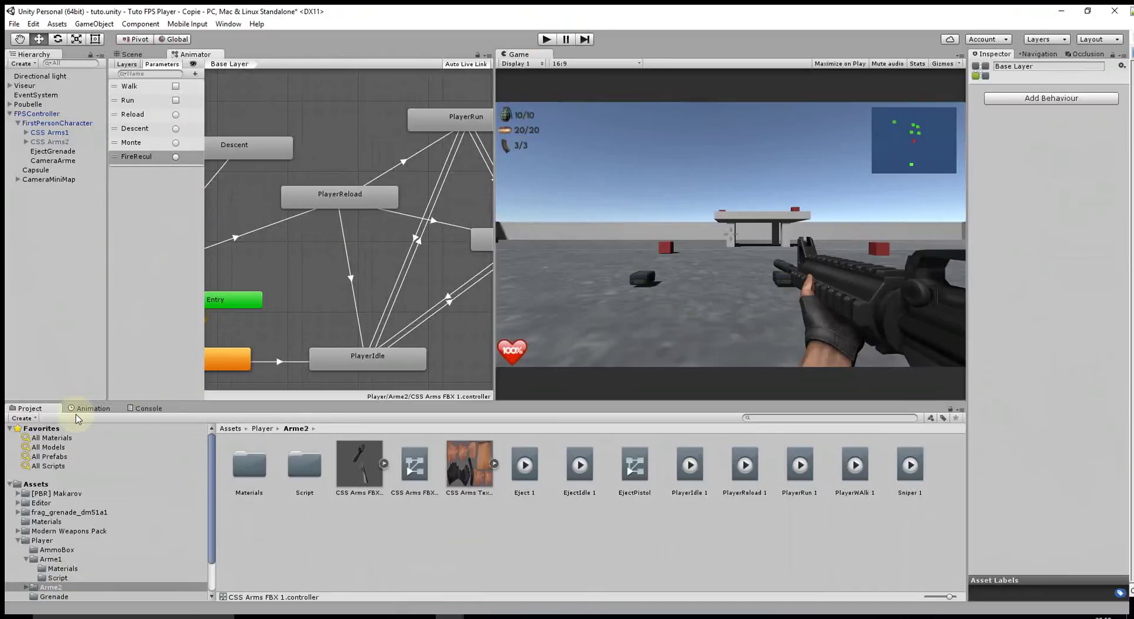
click(89, 408)
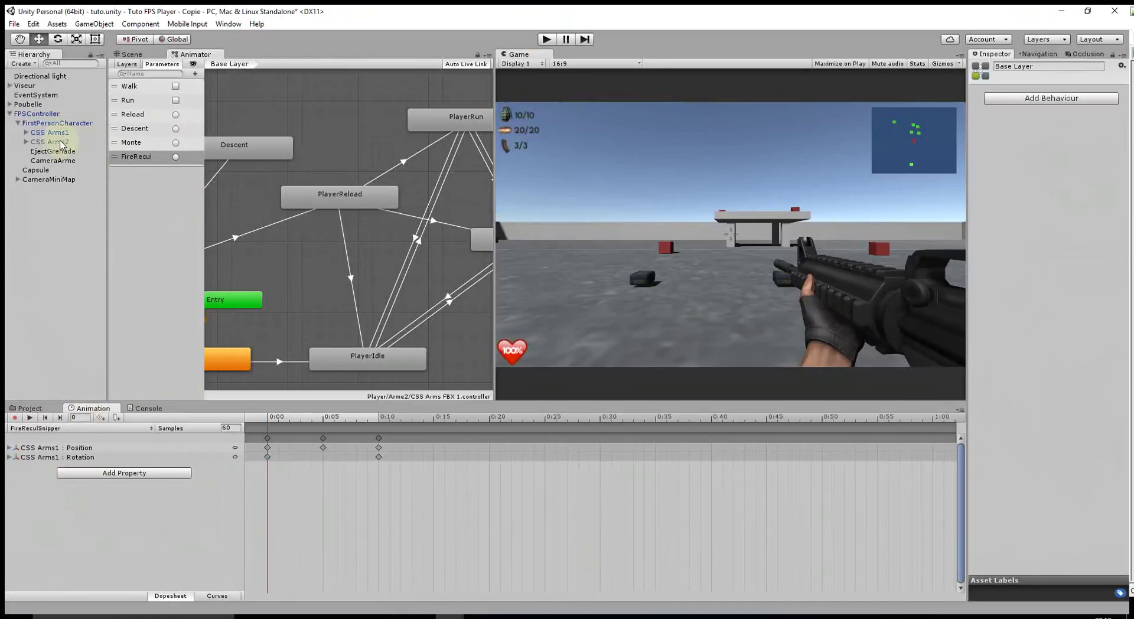
- Create a new empty FireRecul animation clip for CSS Arms2 in the Arme2 folder
click(49, 142)
click(250, 212)
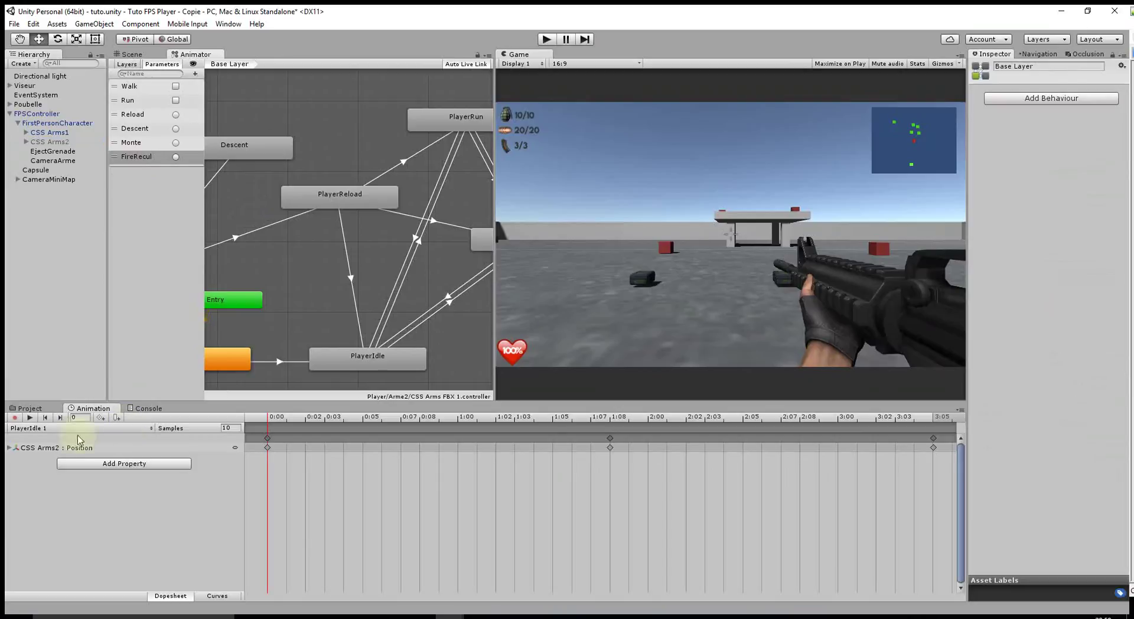
click(77, 428)
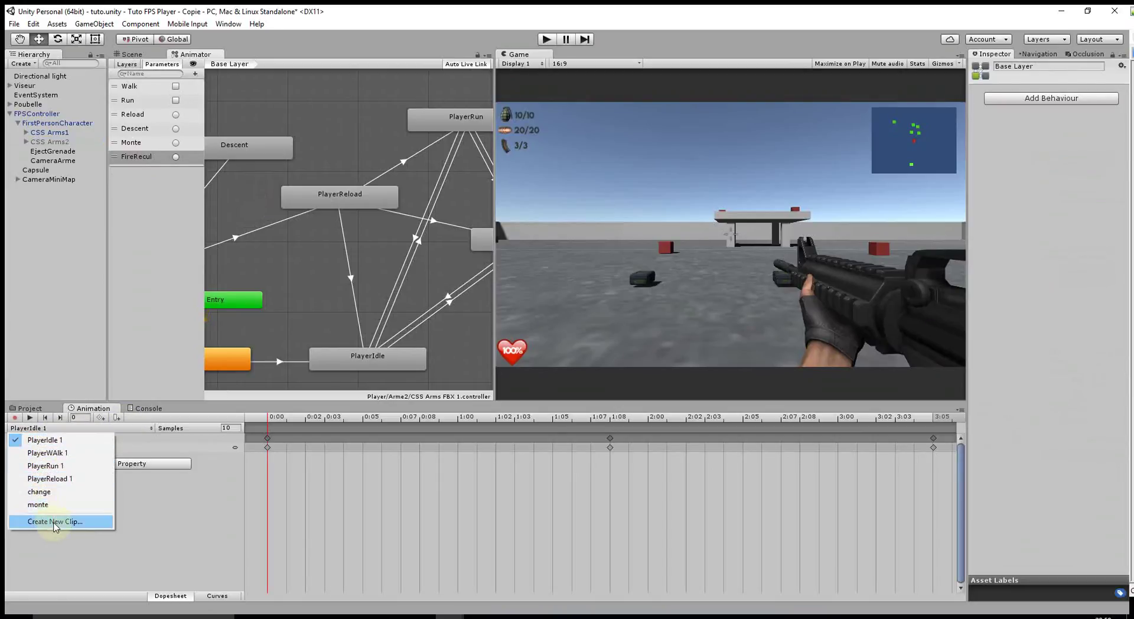
click(55, 522)
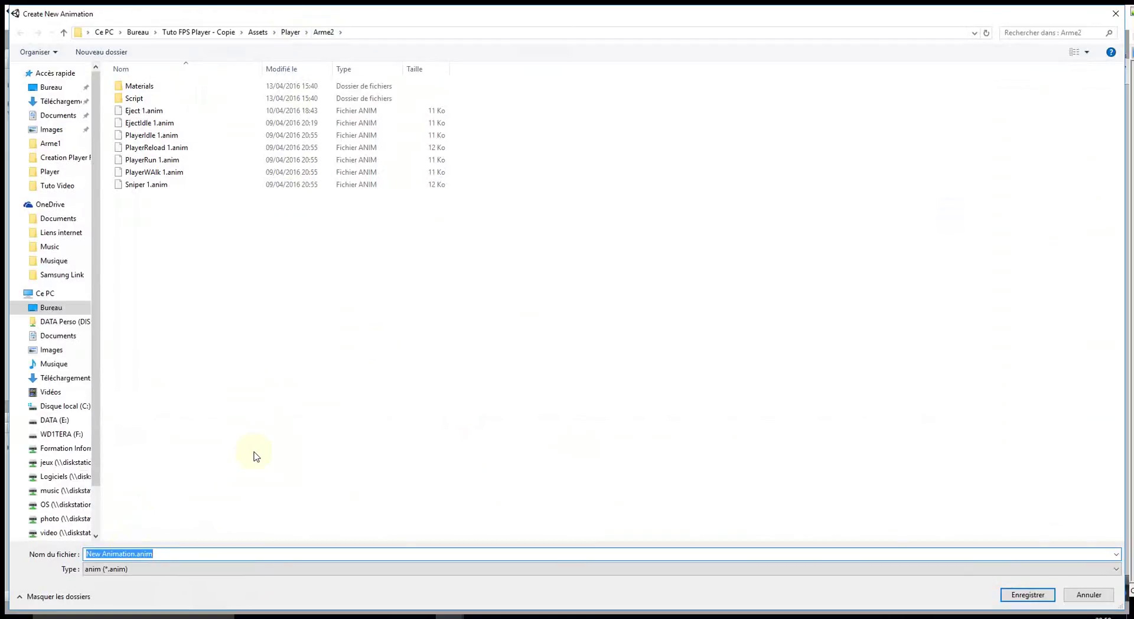
text(Fire)
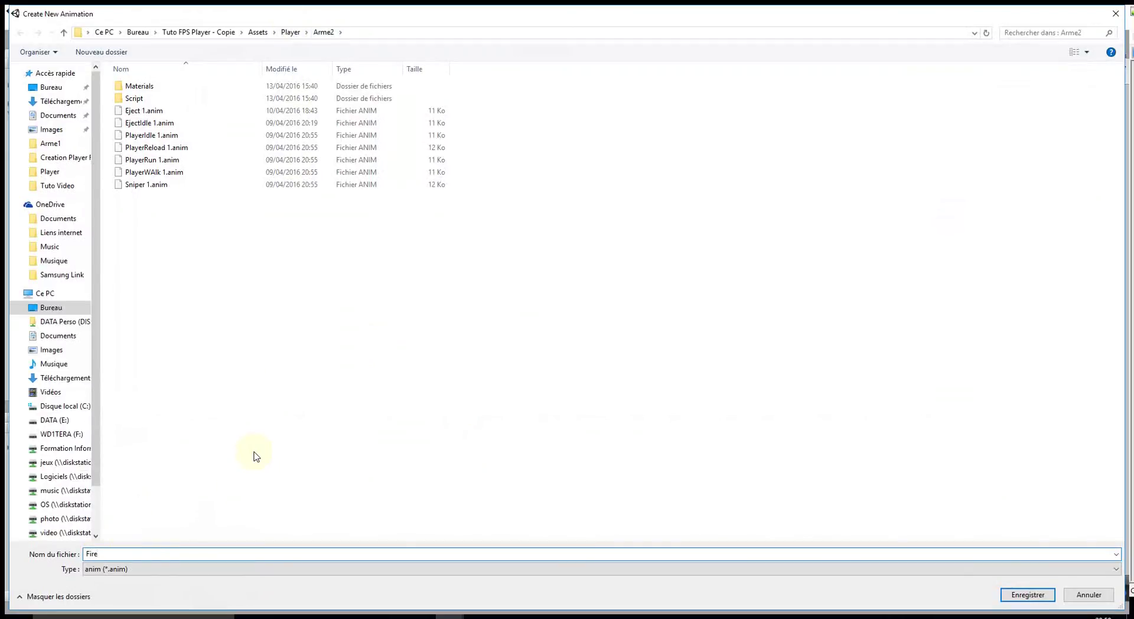
text(l)
key(Return)
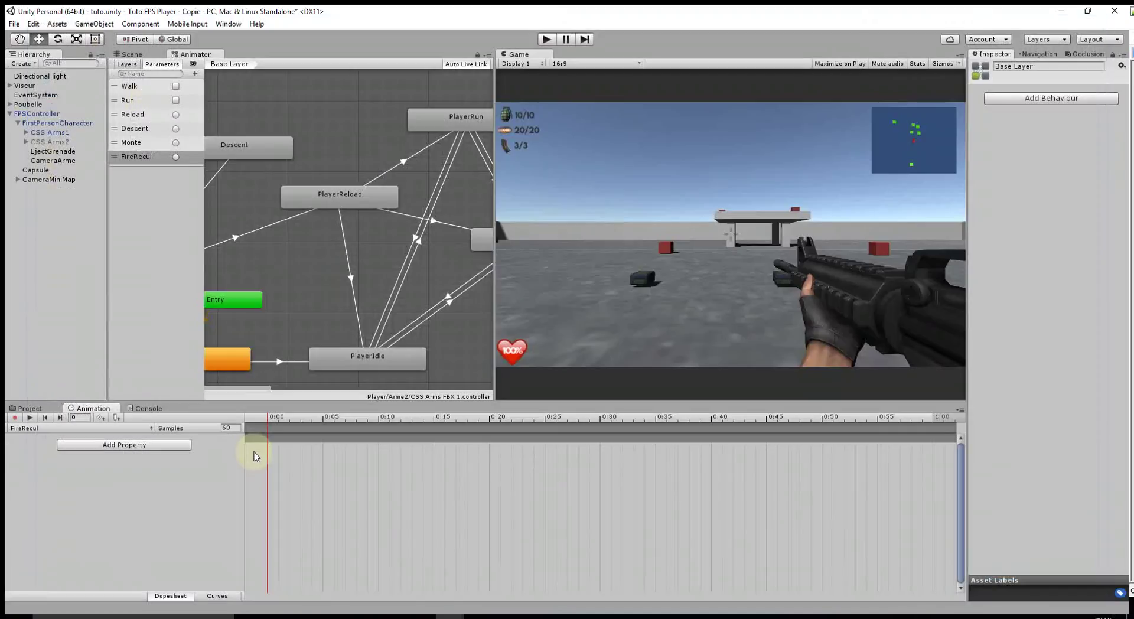
- Arrange the FireRecul state and Any State, then add a transition from Any State to FireRecul
middle_drag(325, 215, 329, 157)
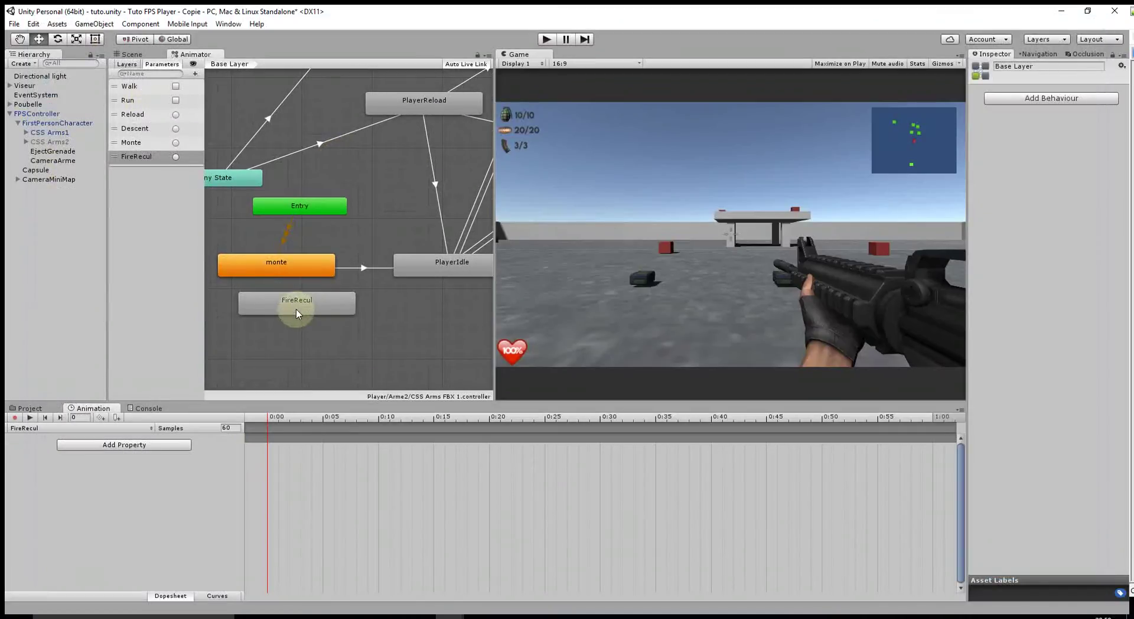
drag(296, 309, 375, 339)
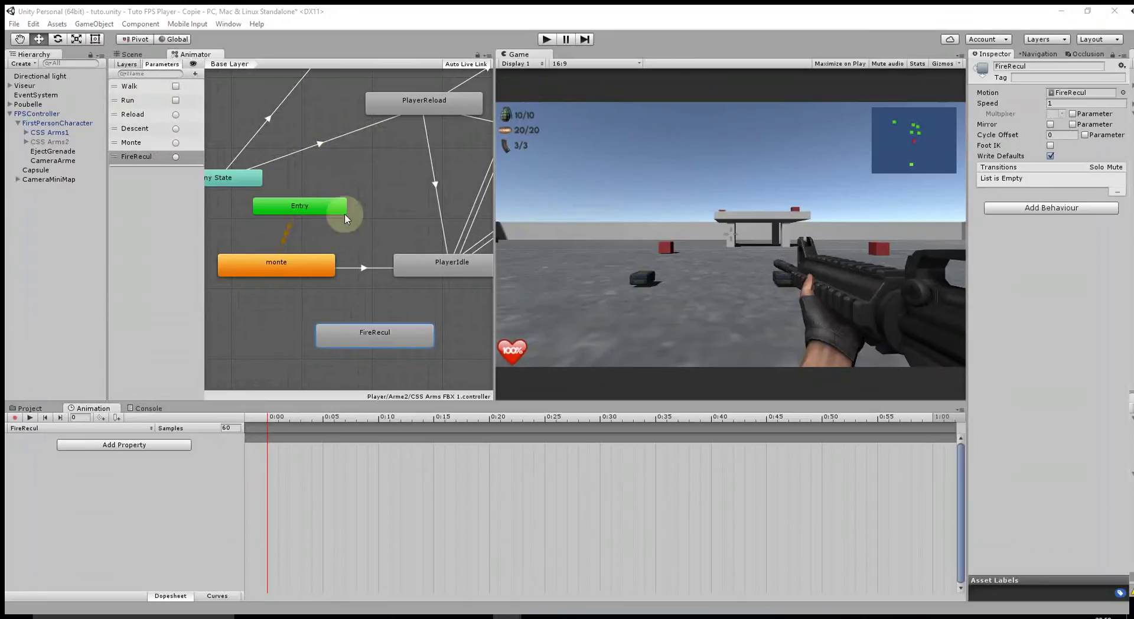
click(370, 336)
drag(207, 180, 256, 127)
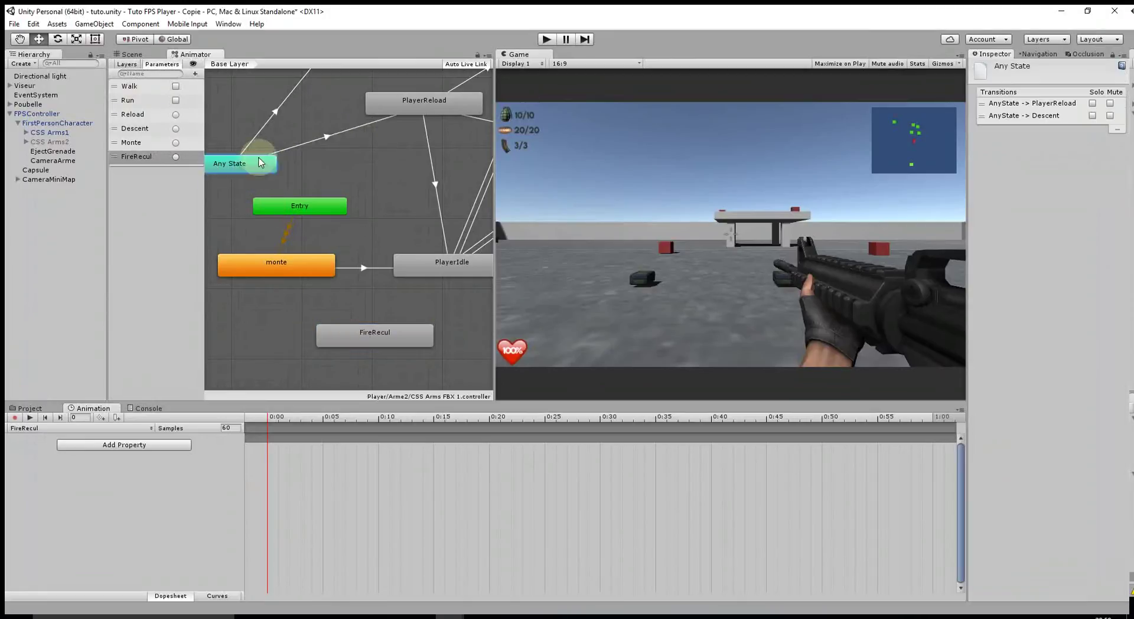
right_click(257, 126)
click(313, 133)
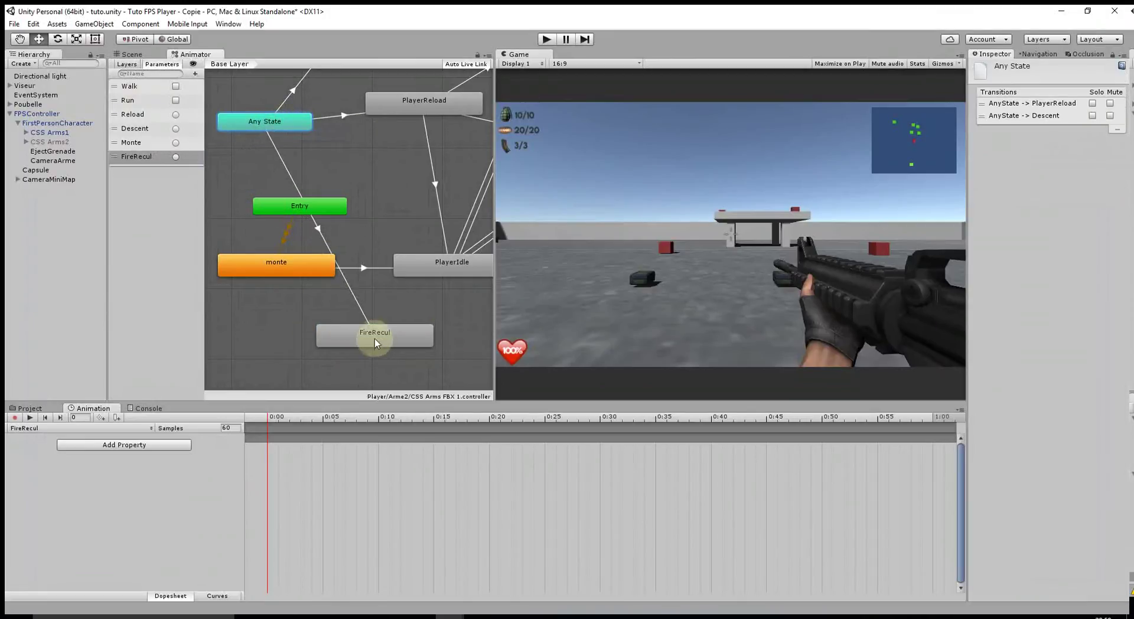
click(375, 339)
click(319, 231)
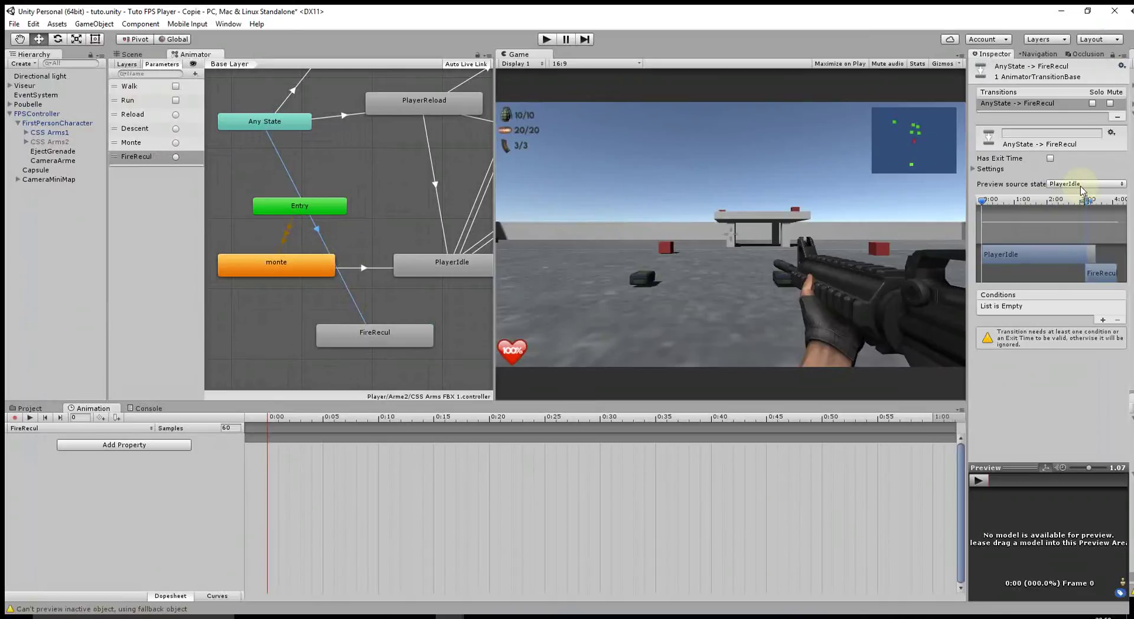
- Make the FireRecul trigger the transition's only condition, and reposition the FireRecul state
click(1102, 320)
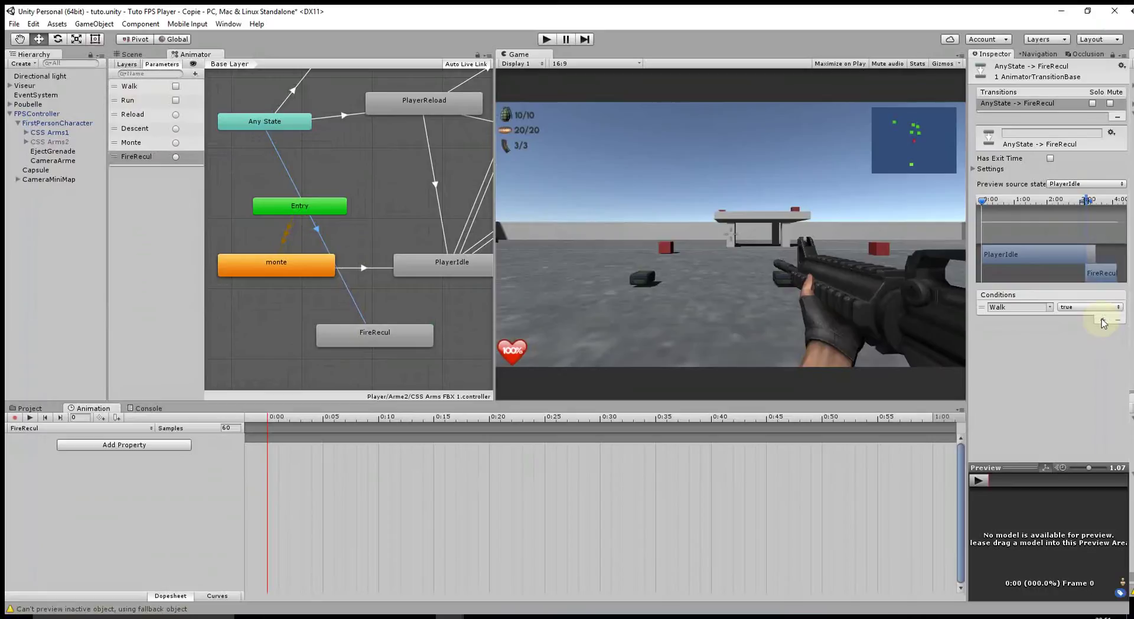
click(1102, 321)
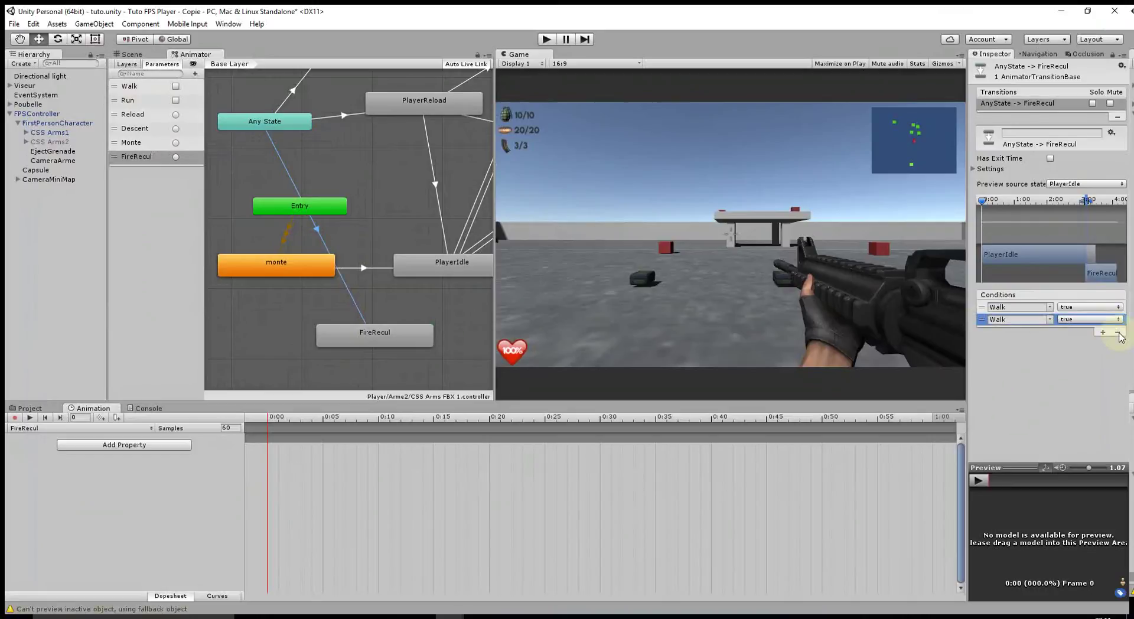
click(1113, 333)
click(1113, 308)
click(1084, 320)
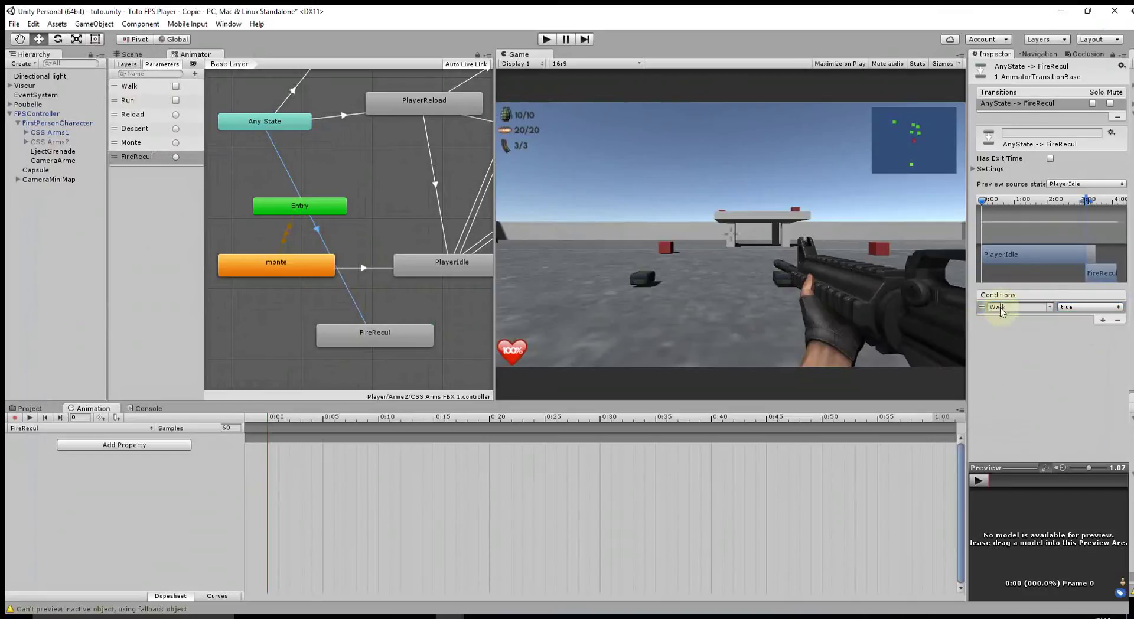
click(1051, 309)
click(1081, 384)
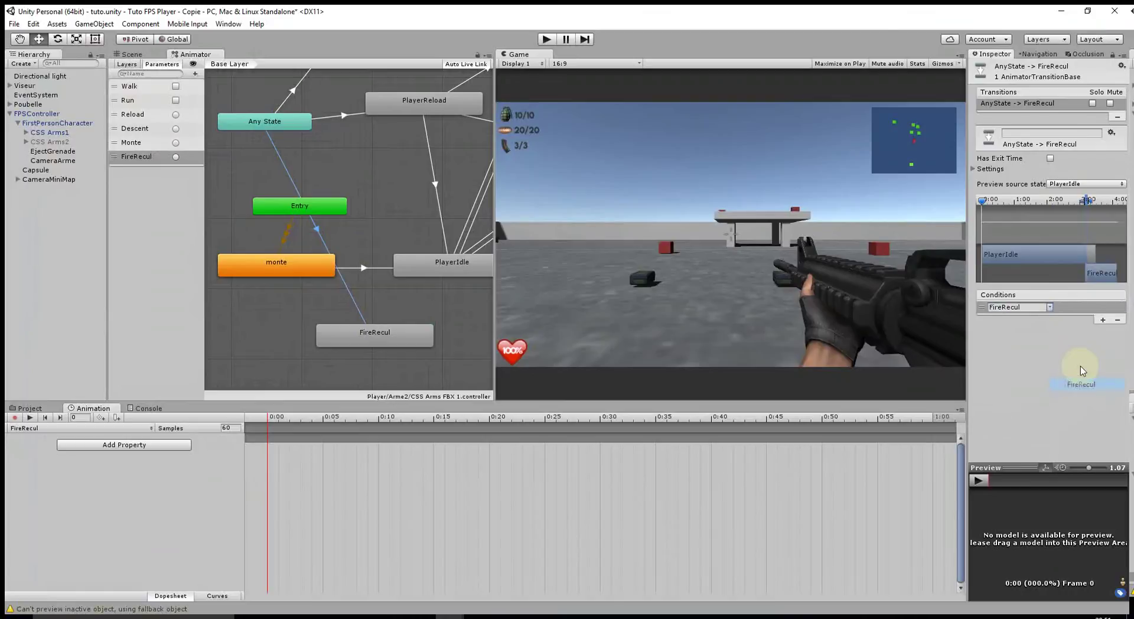
drag(400, 337, 365, 350)
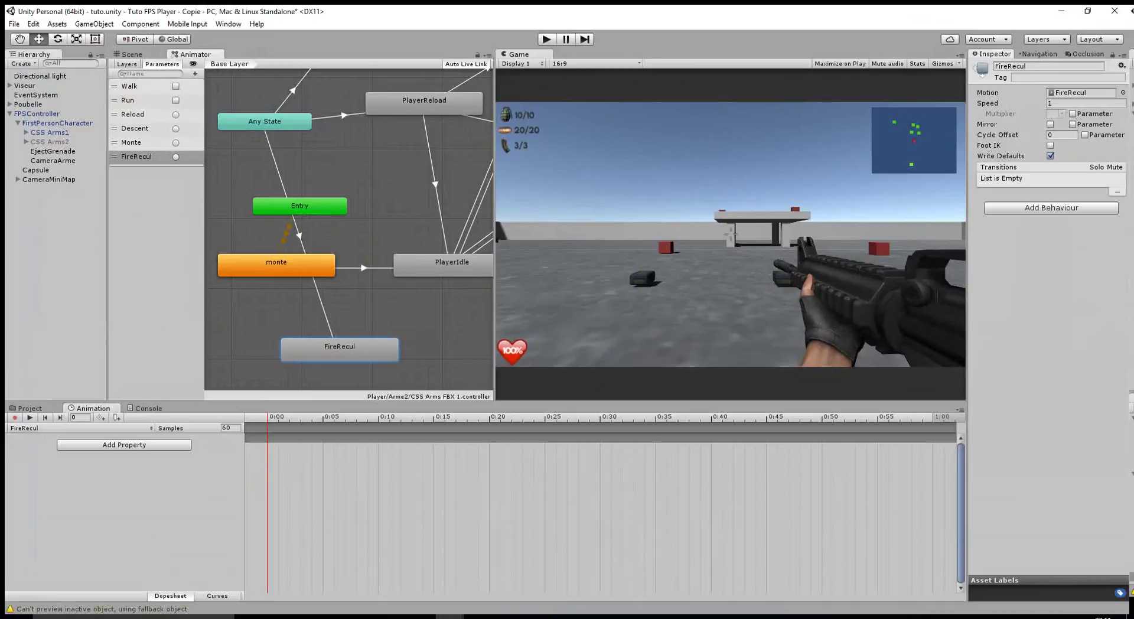
- Add a FireRecul to PlayerIdle transition without exit time, requiring Walk false and Run false
right_click(333, 353)
click(356, 361)
click(436, 271)
click(397, 310)
click(1050, 158)
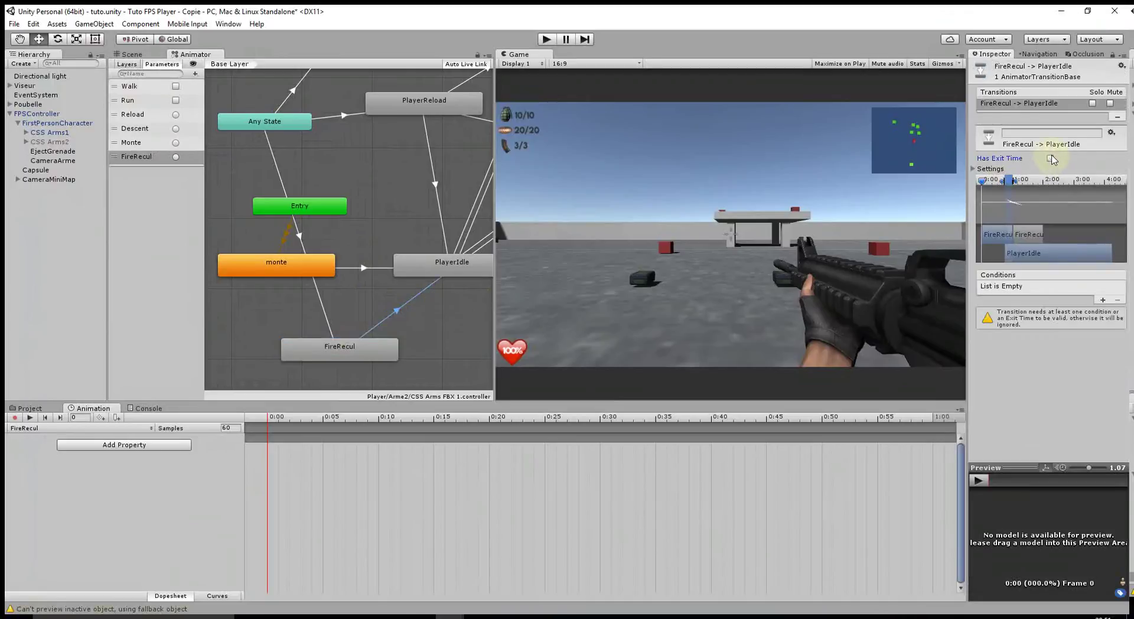
click(1102, 299)
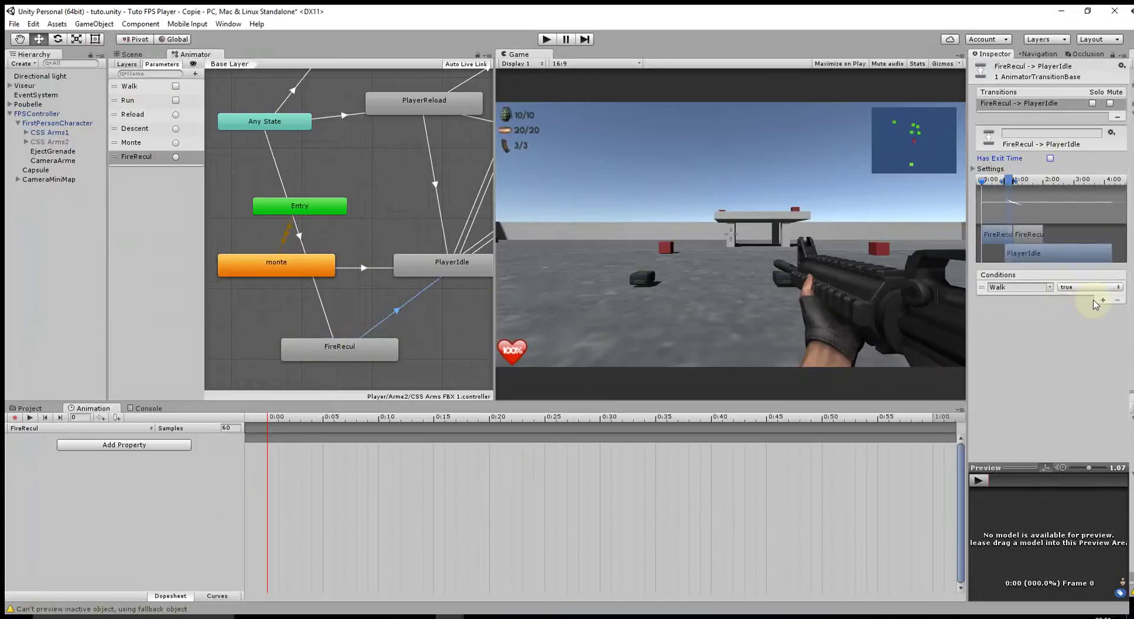
click(1090, 288)
click(1078, 298)
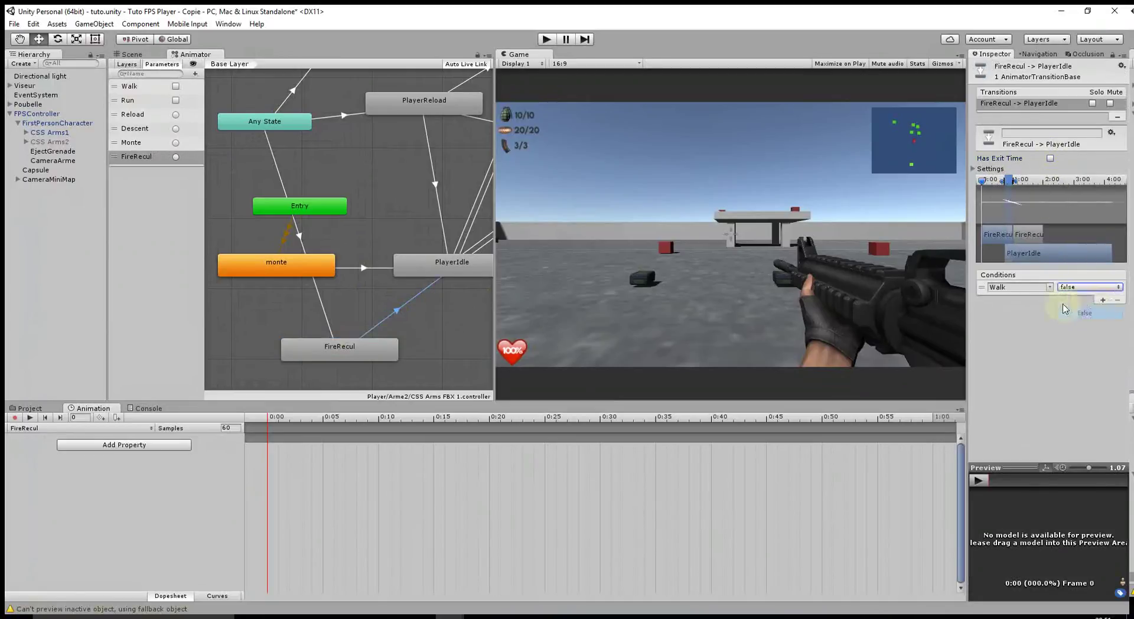
click(1102, 300)
click(1030, 300)
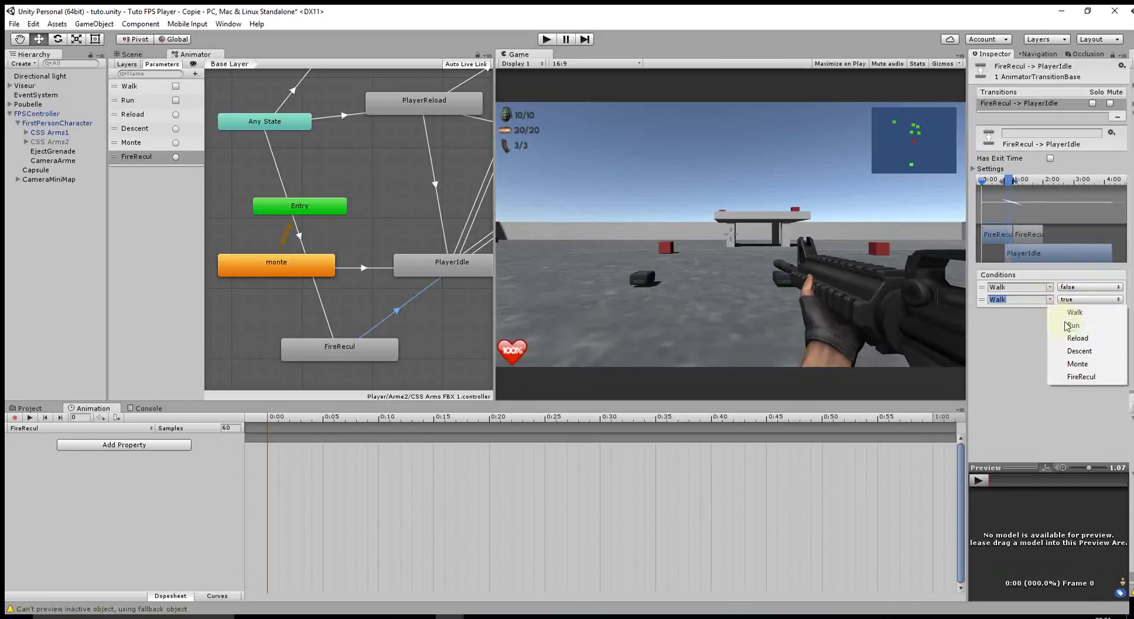
click(1081, 322)
click(1081, 324)
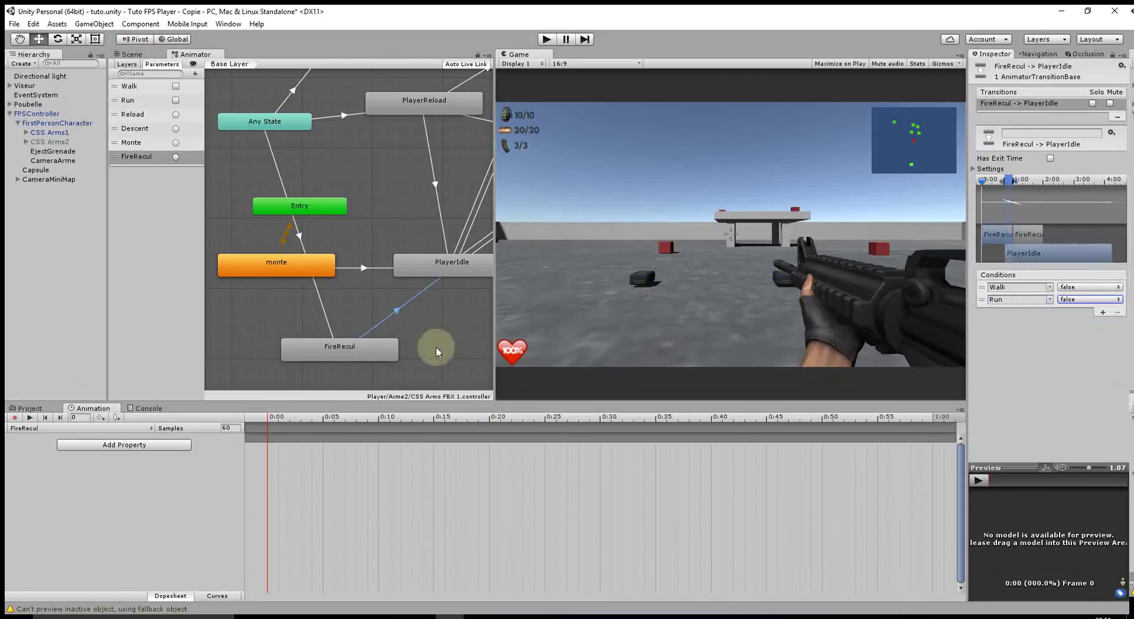
click(451, 316)
- Add a FireRecul to PlayerWAlk transition without exit time, requiring Walk true and Run false
middle_drag(451, 314, 309, 286)
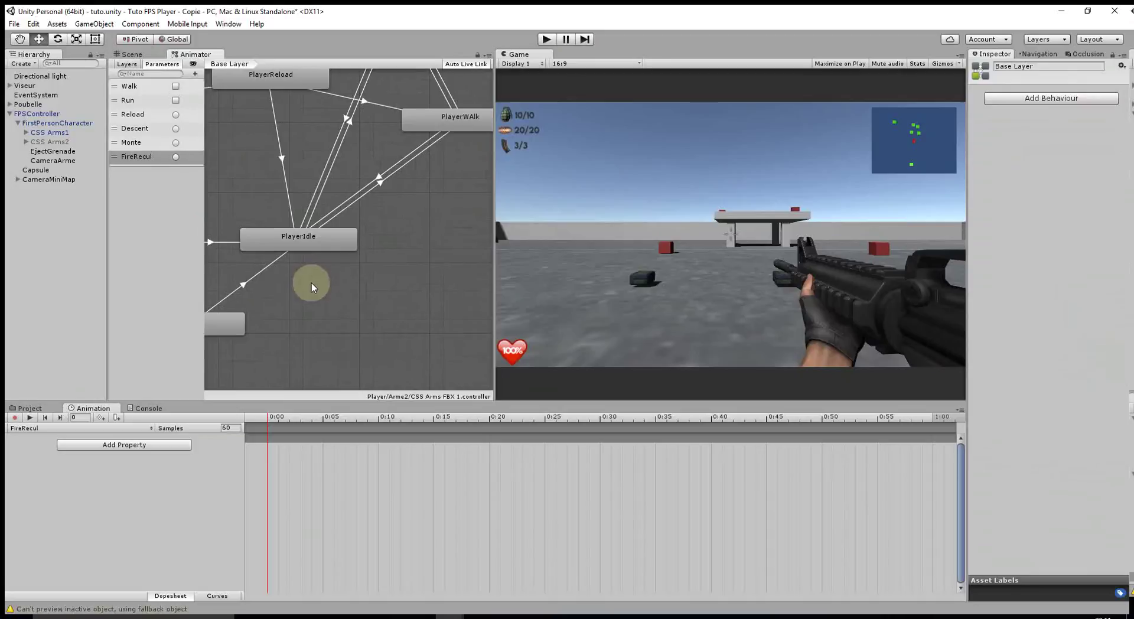
drag(219, 330, 376, 335)
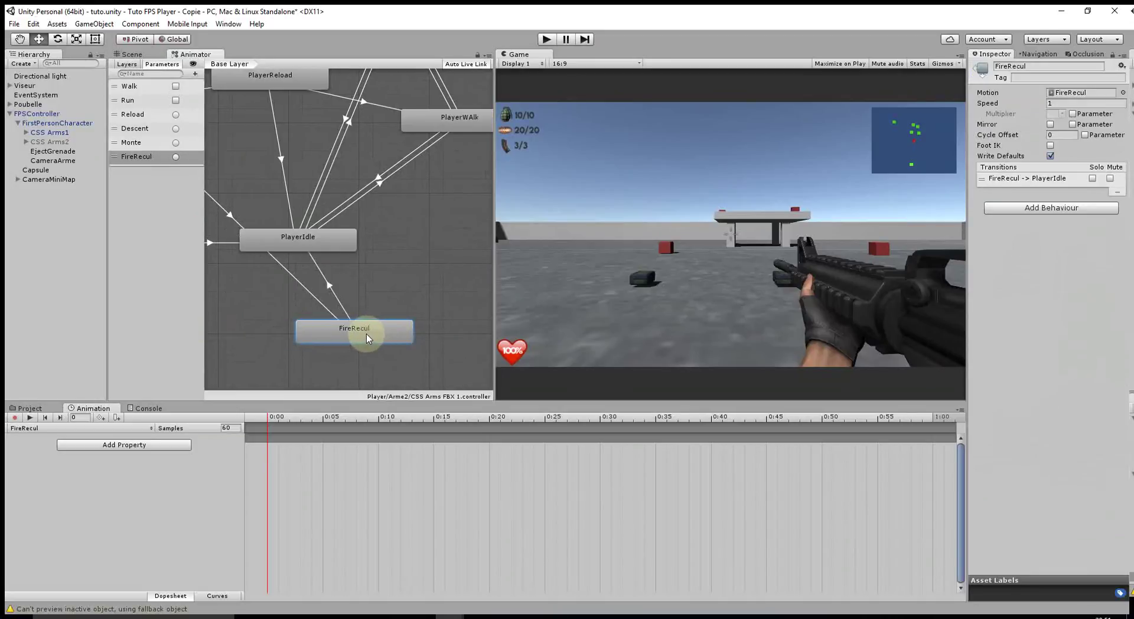
right_click(367, 334)
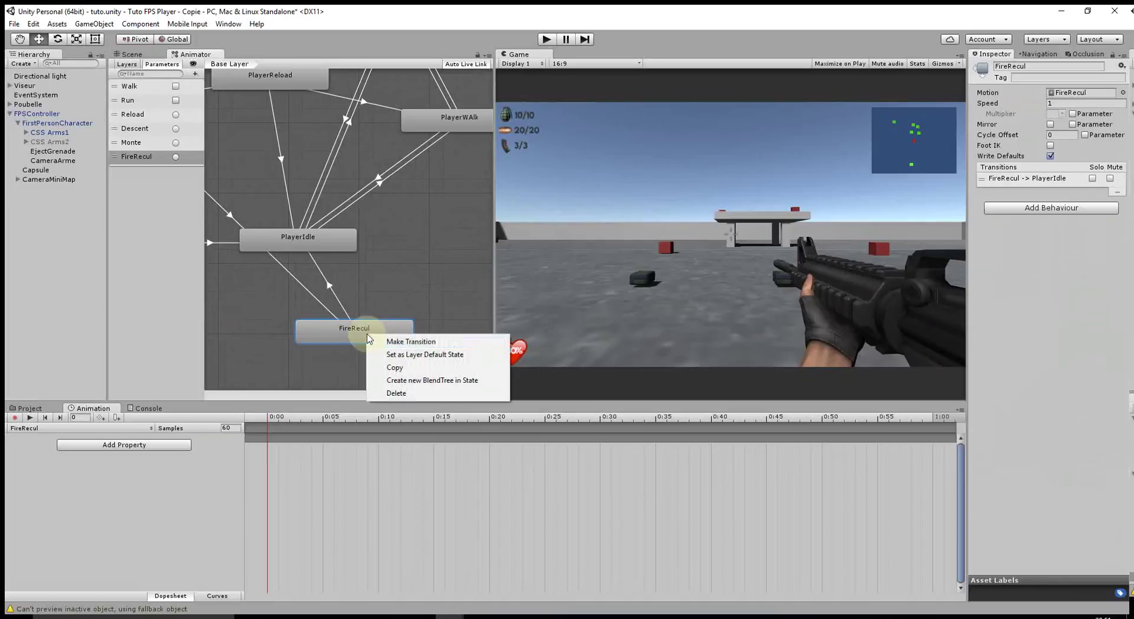
click(385, 342)
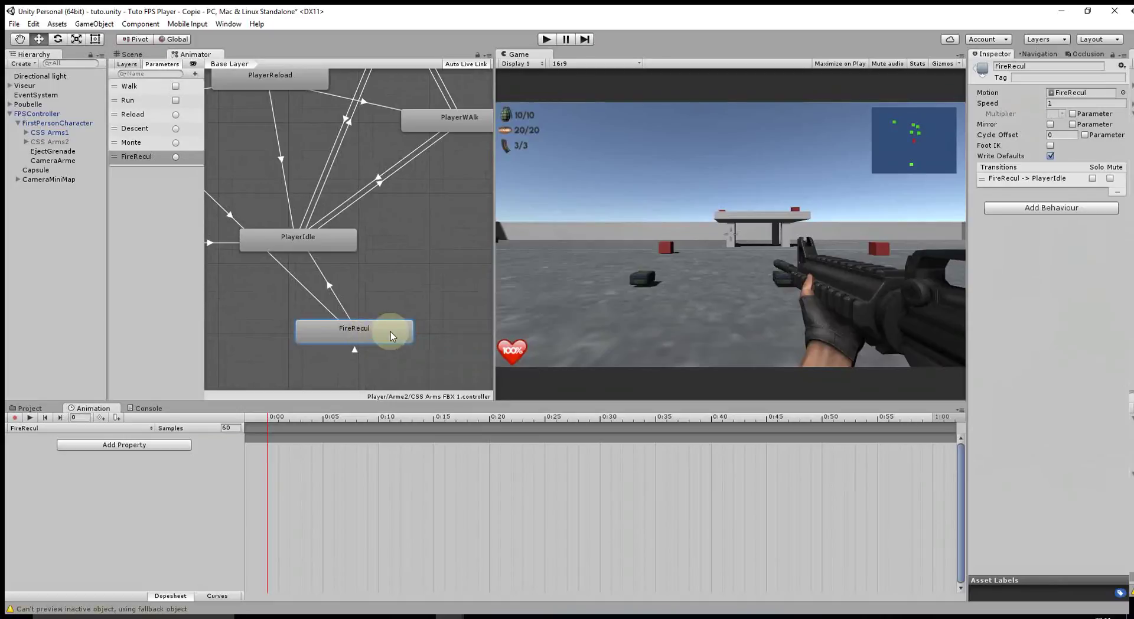
click(464, 125)
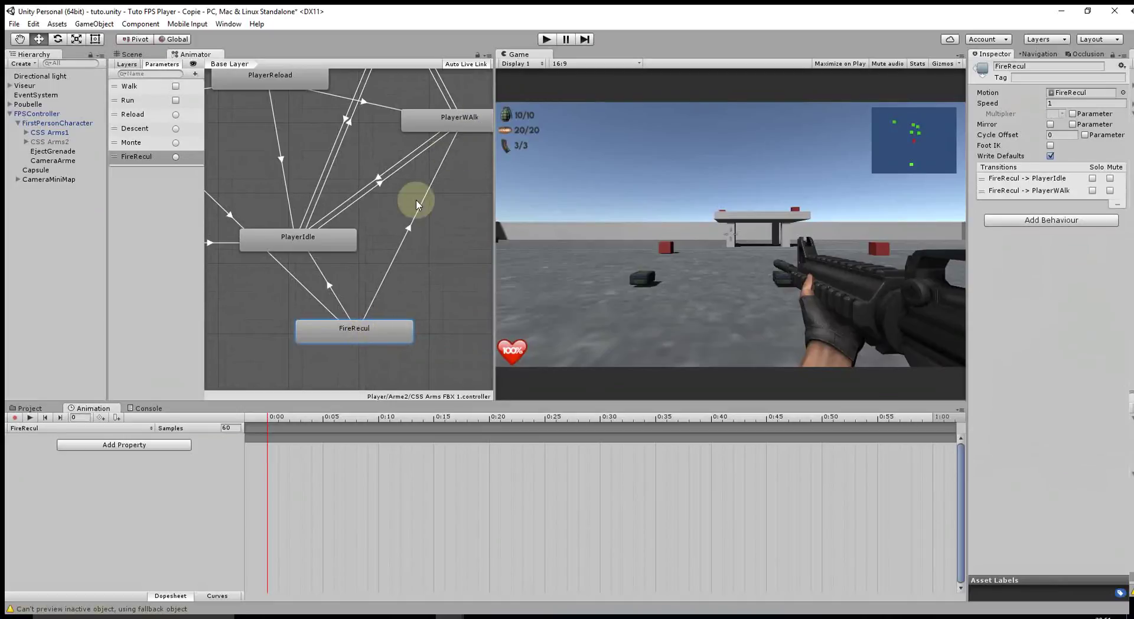
click(409, 229)
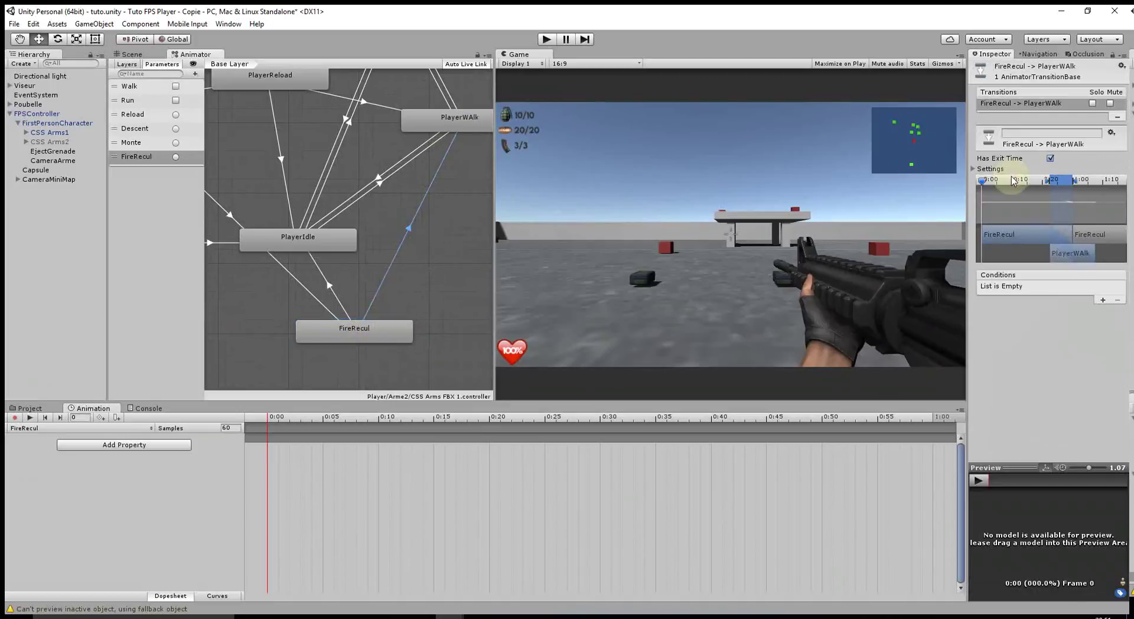
click(1050, 158)
click(1102, 299)
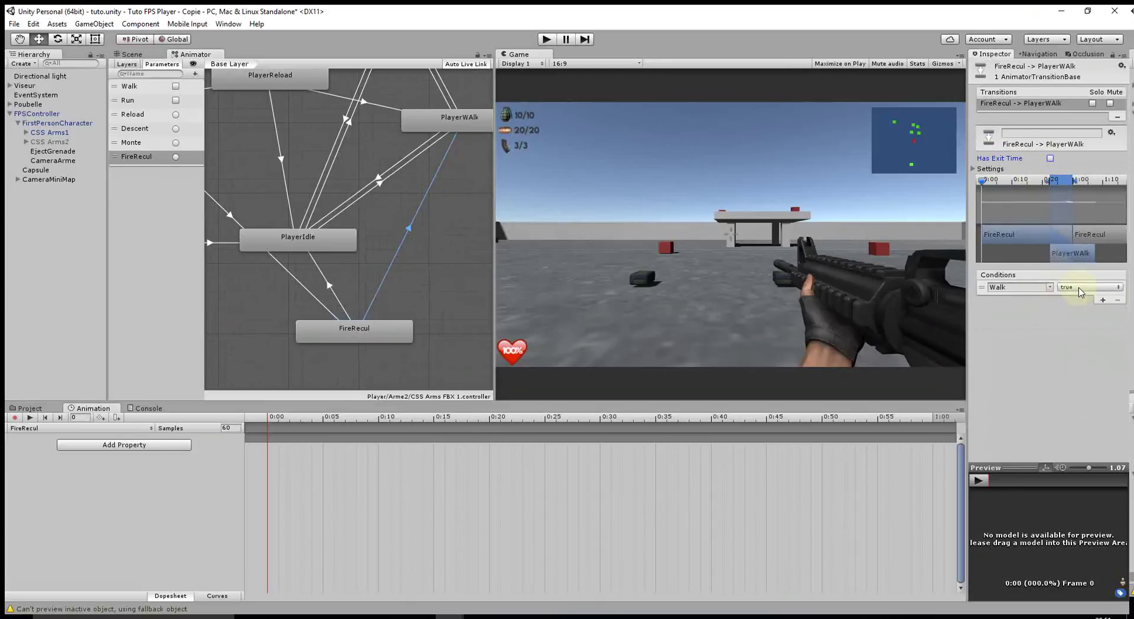
click(1102, 300)
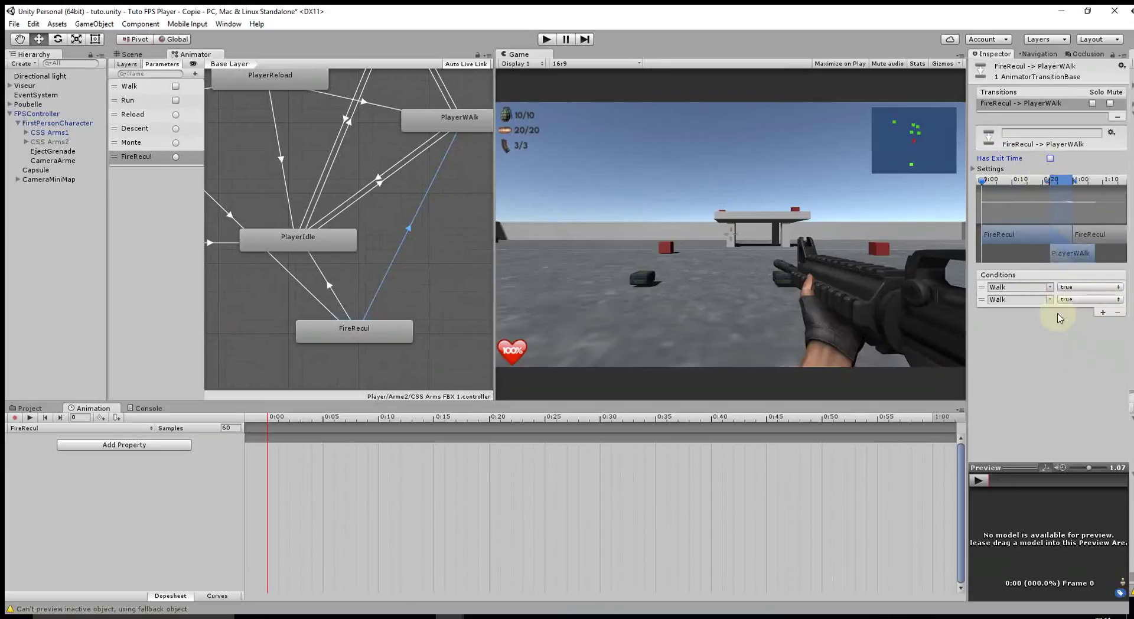
click(1050, 299)
click(1072, 324)
click(1072, 300)
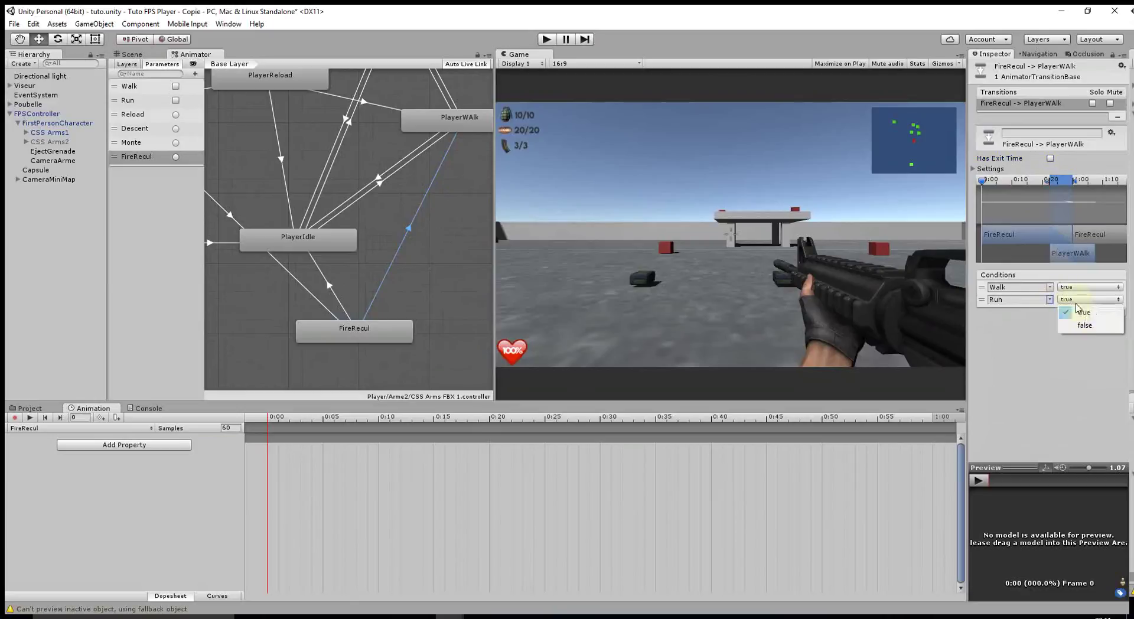
click(1072, 322)
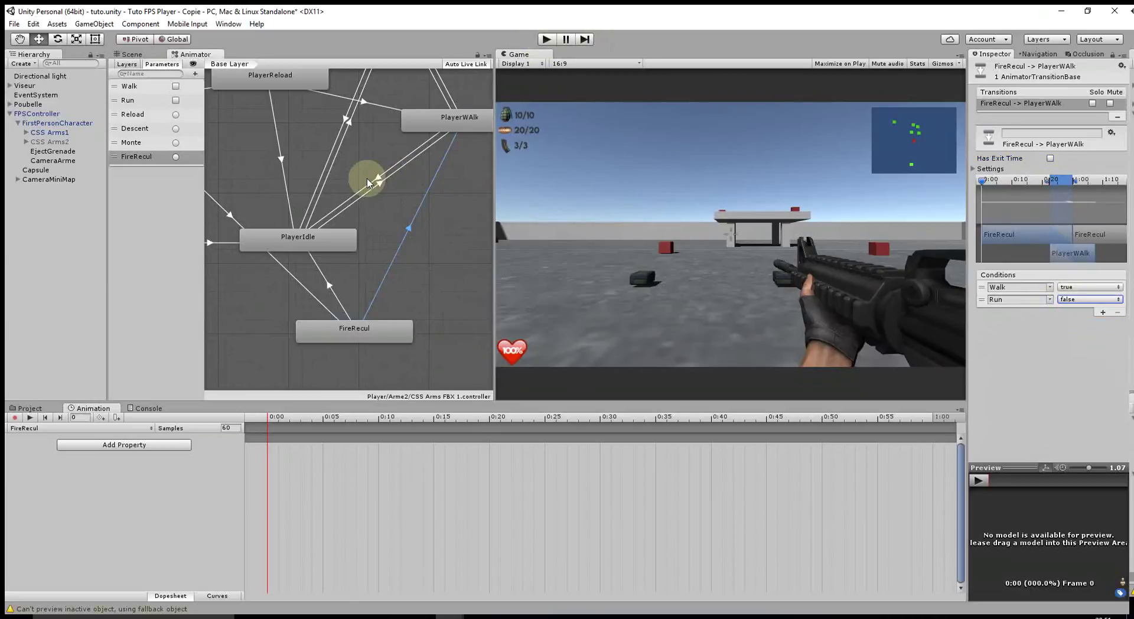
middle_drag(362, 182, 473, 222)
click(48, 133)
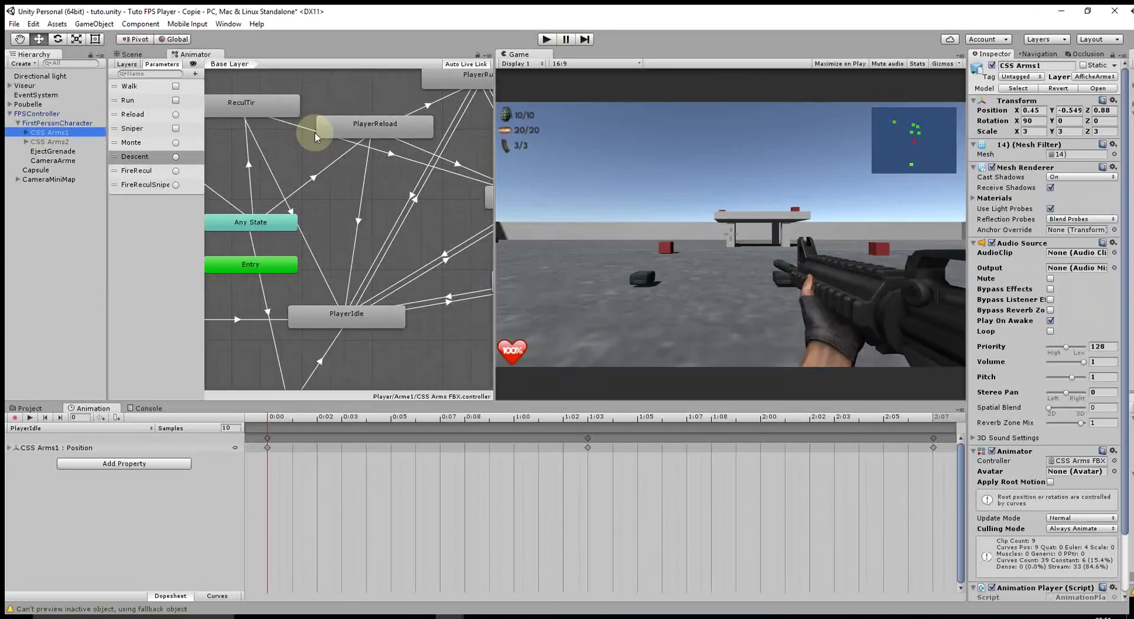
- With CSS Arms2 selected, run play mode, switch to the pistol, fire the FireRecul trigger, then stop
click(50, 142)
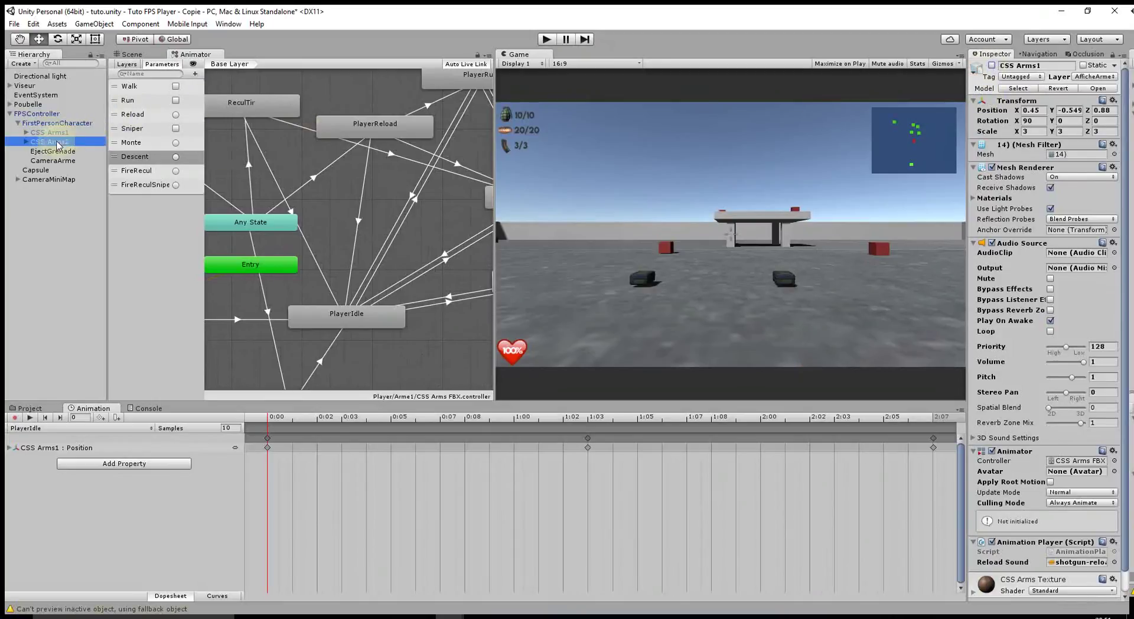
click(761, 258)
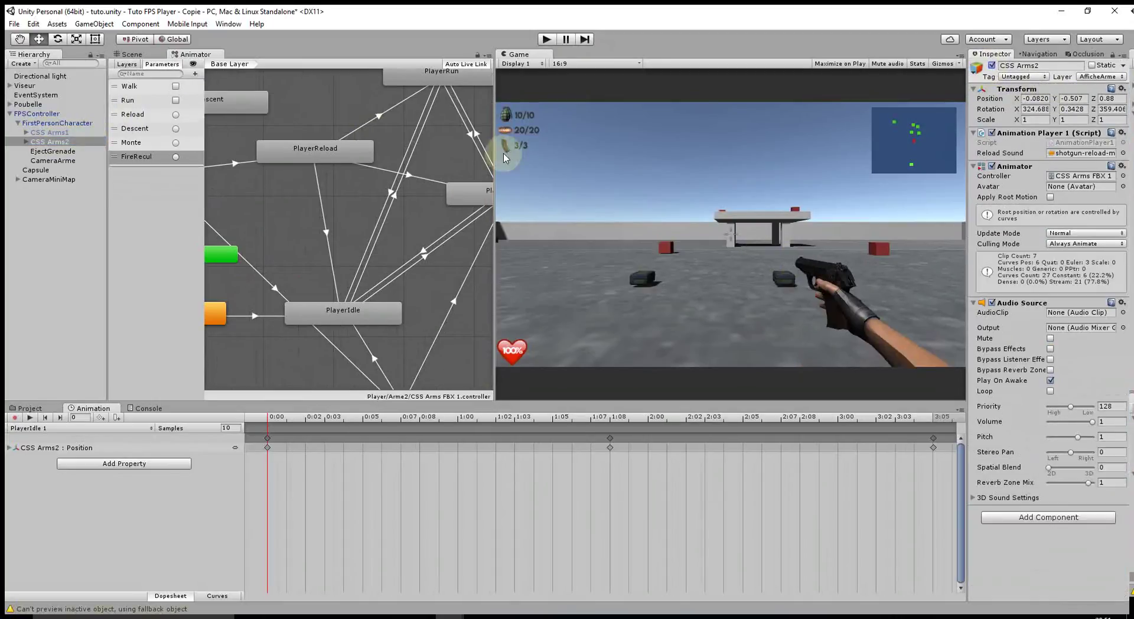
click(546, 39)
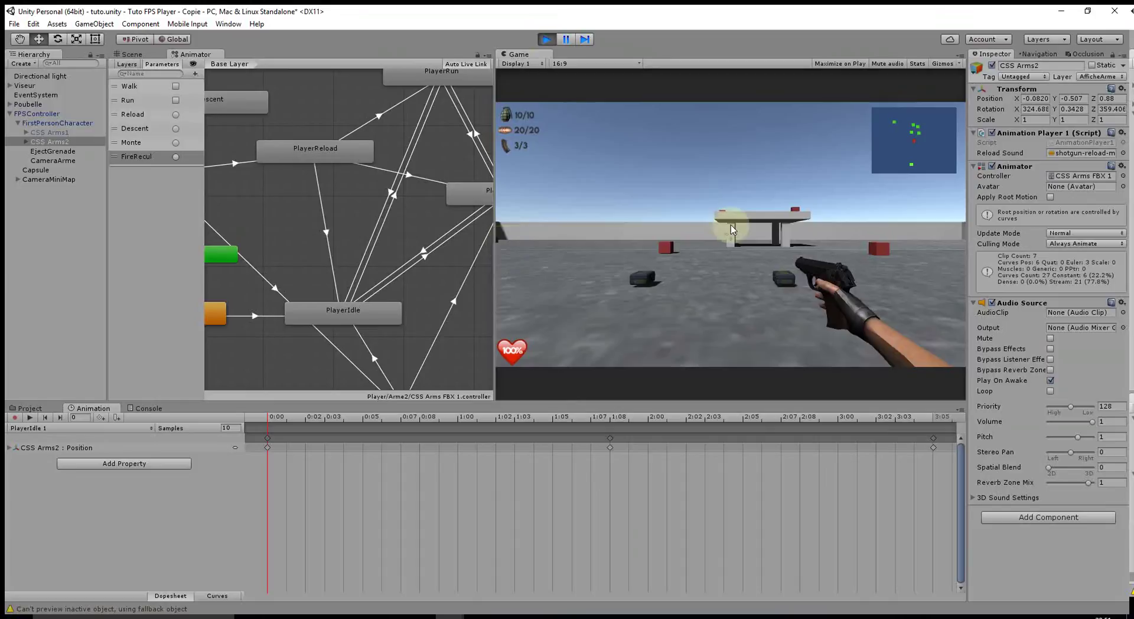
click(573, 191)
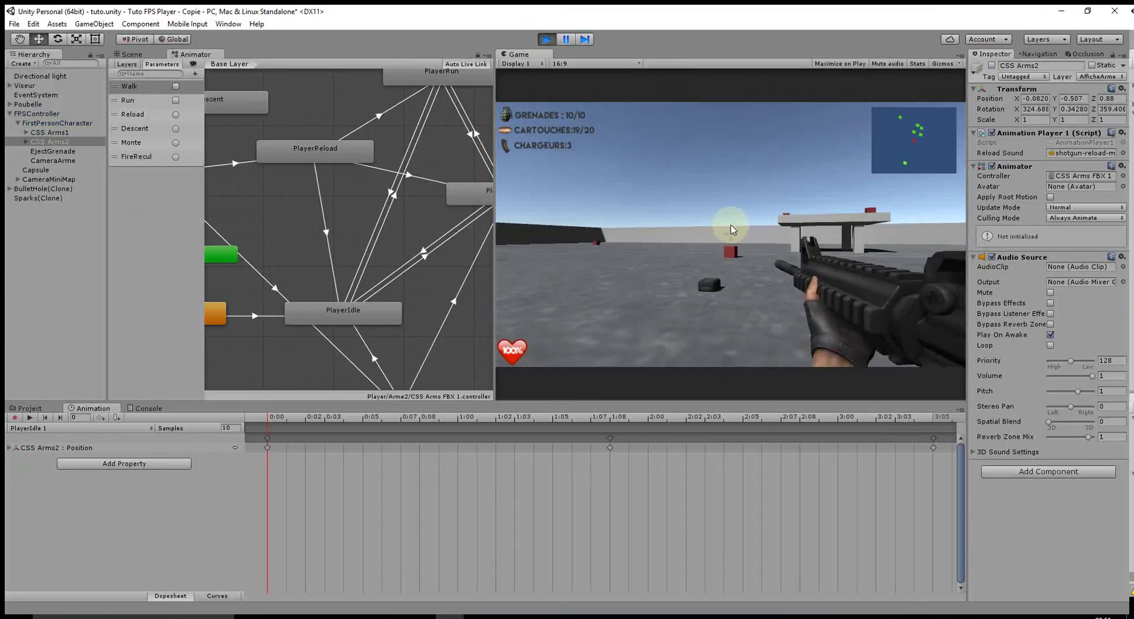
key(2)
click(413, 178)
click(176, 157)
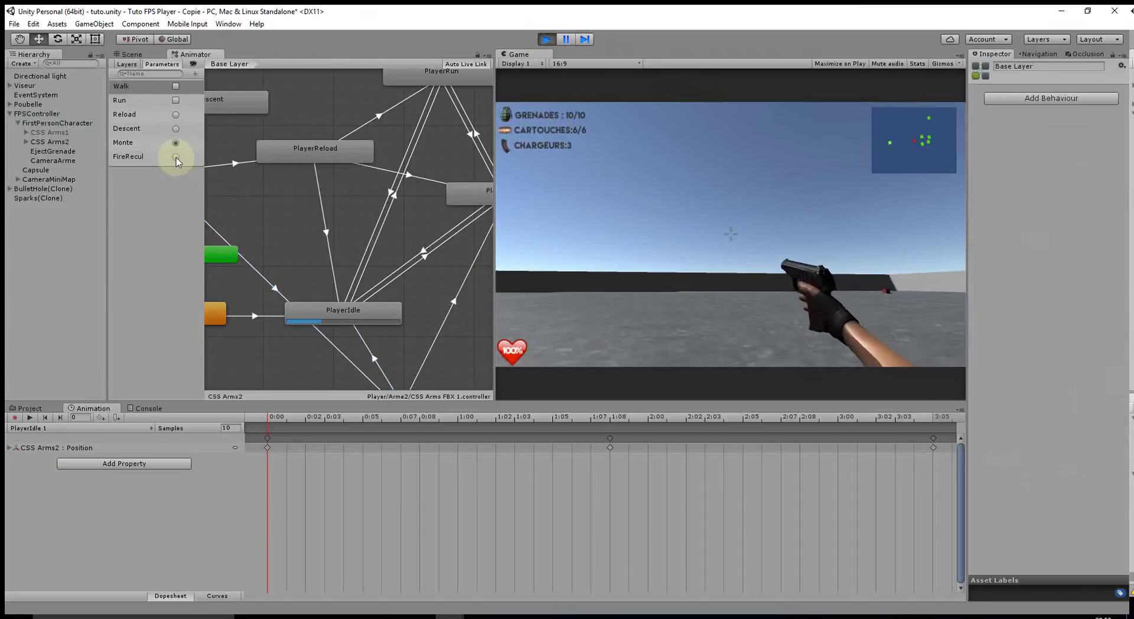
click(175, 157)
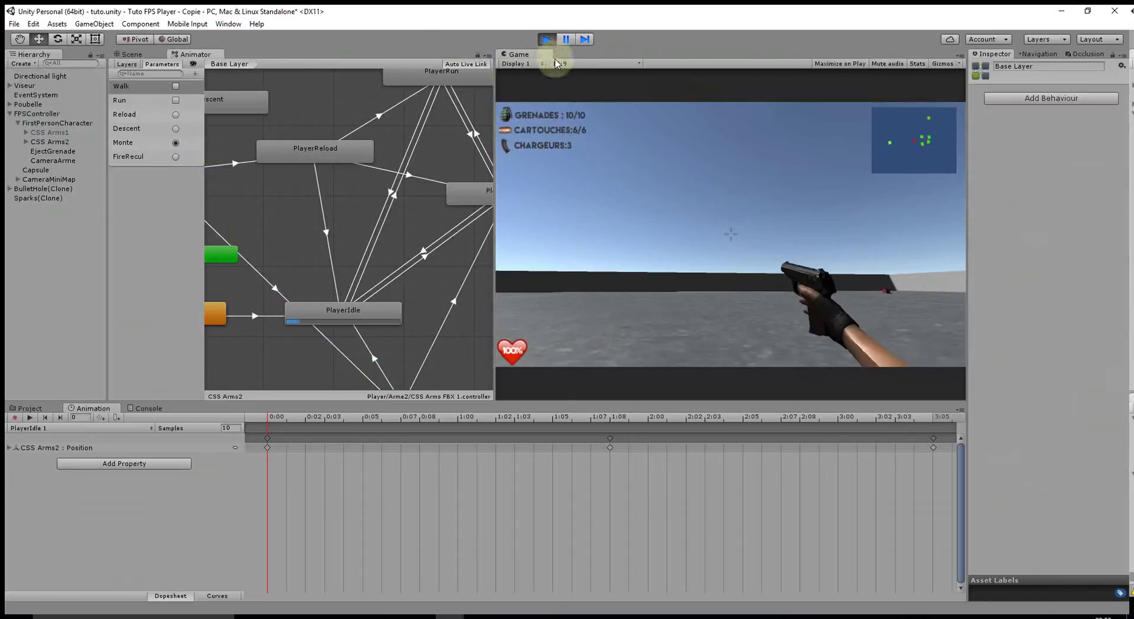
click(546, 39)
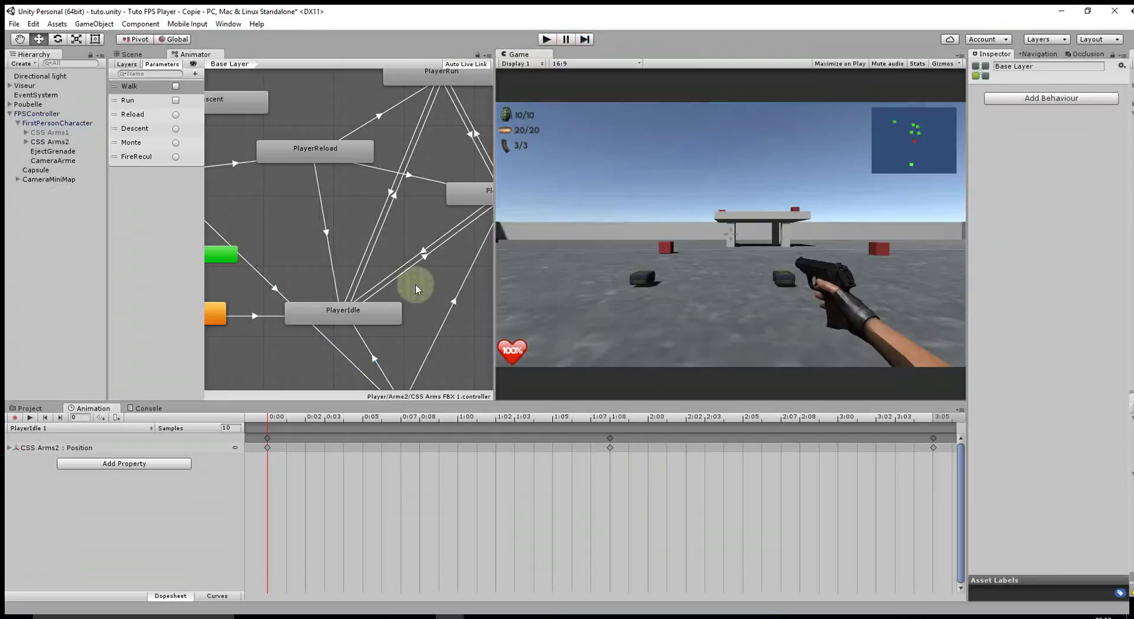
- Open AnimationPlayer1.cs from Assets/Player/Arme2/Script in Visual Studio
click(27, 408)
double_click(306, 467)
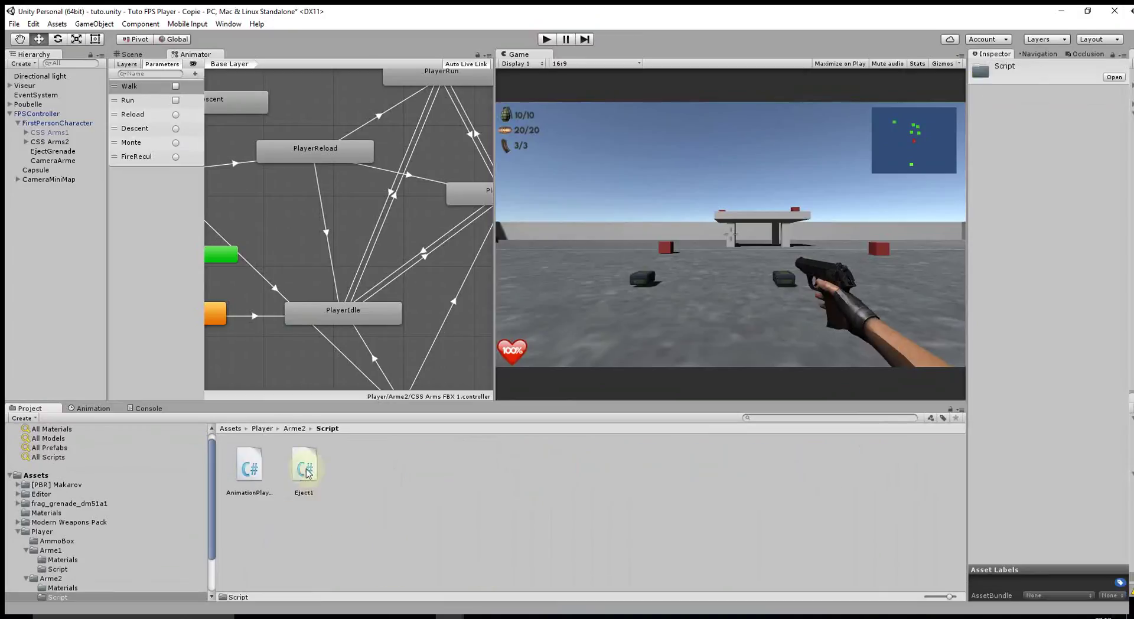
click(248, 469)
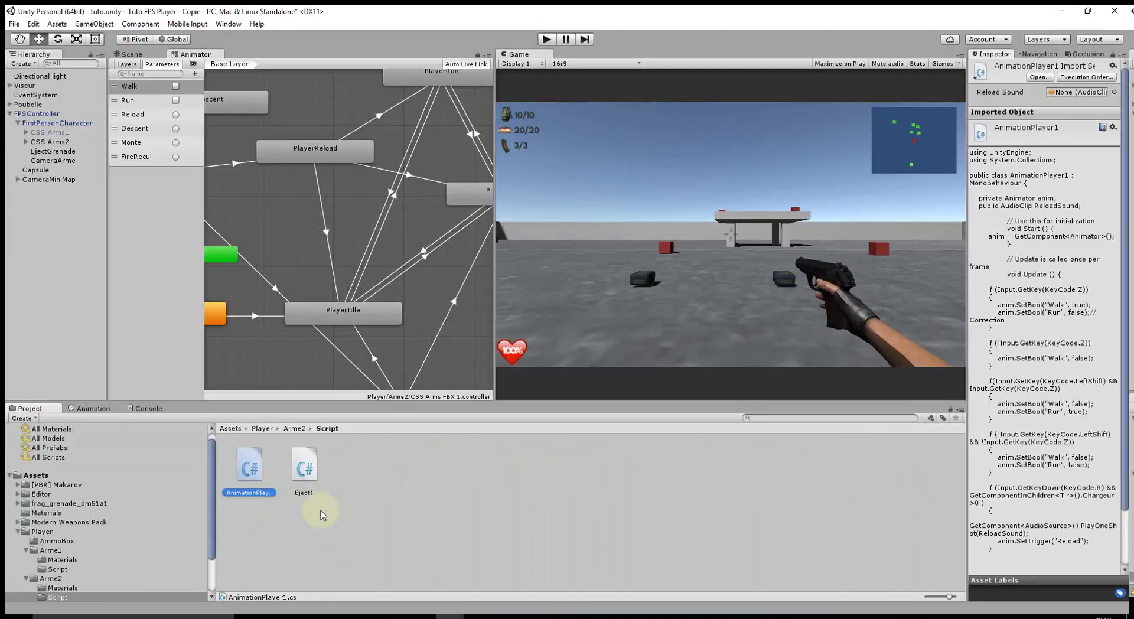
double_click(243, 460)
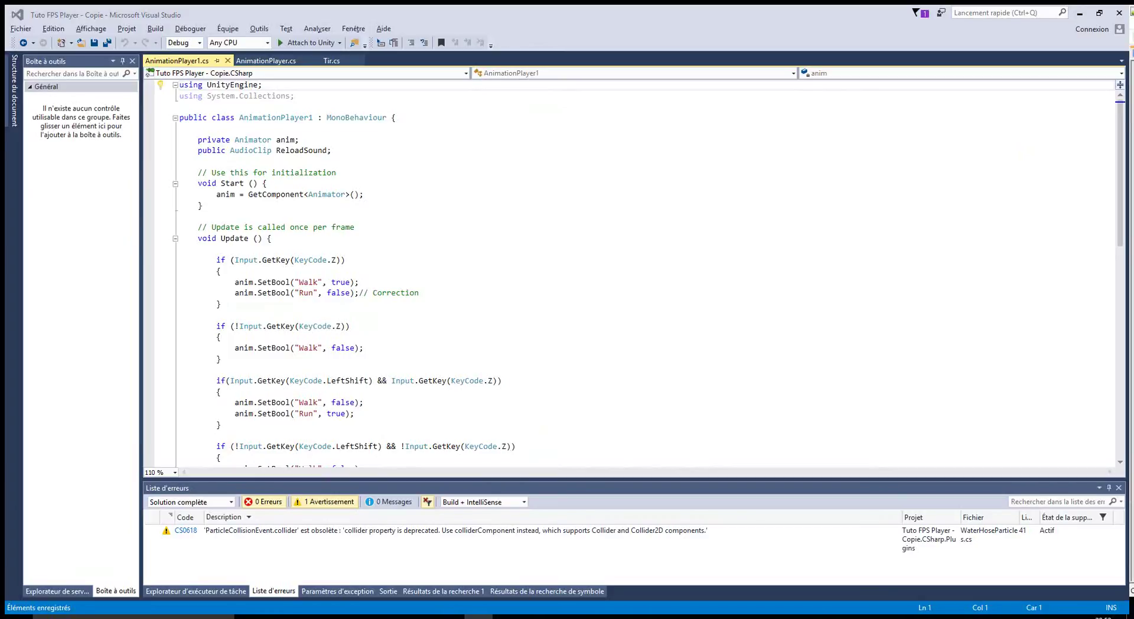
- After the Reload block, add if(Input.GetButton("Fire1") && !Input.GetKey(KeyCode.LeftShift))
scroll(461, 355, down, 3)
scroll(440, 387, down, 2)
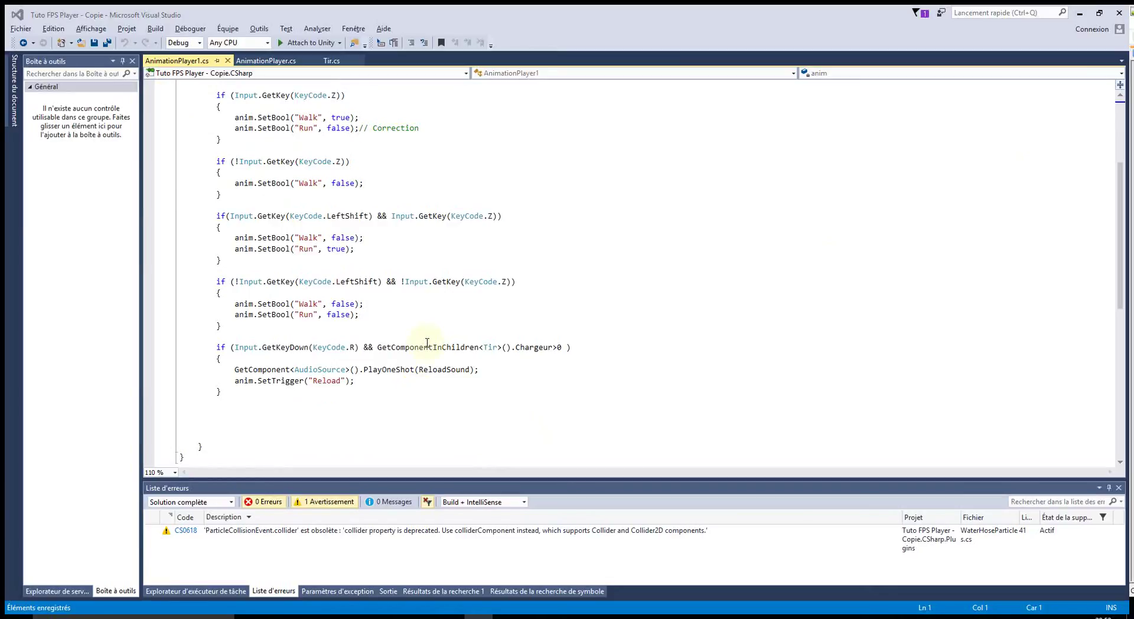
click(334, 420)
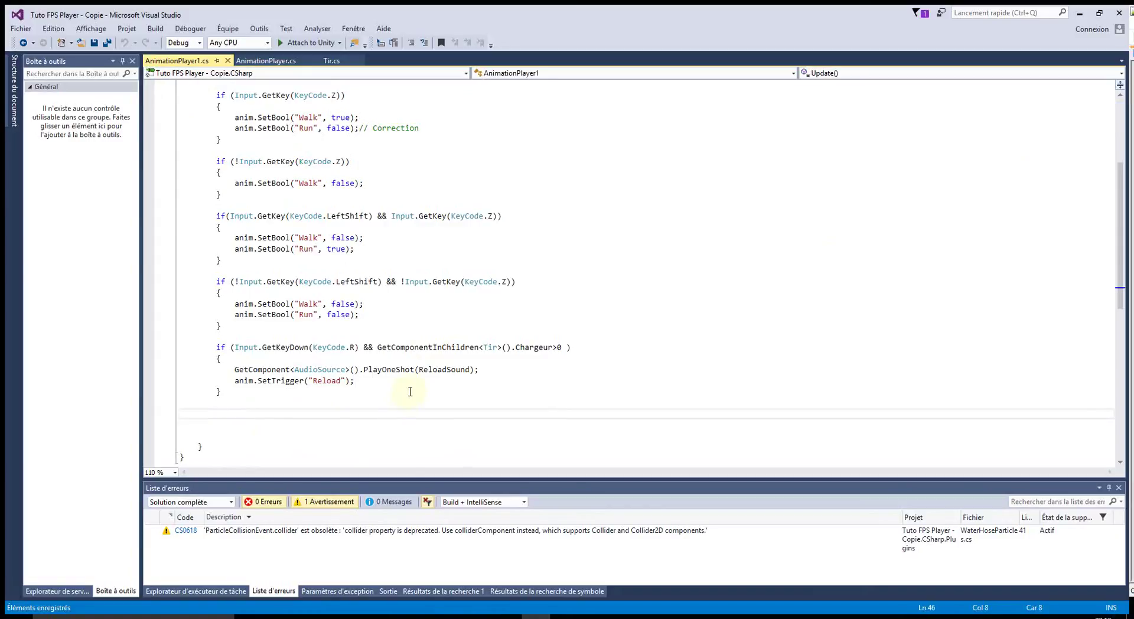
mouse_move(415, 366)
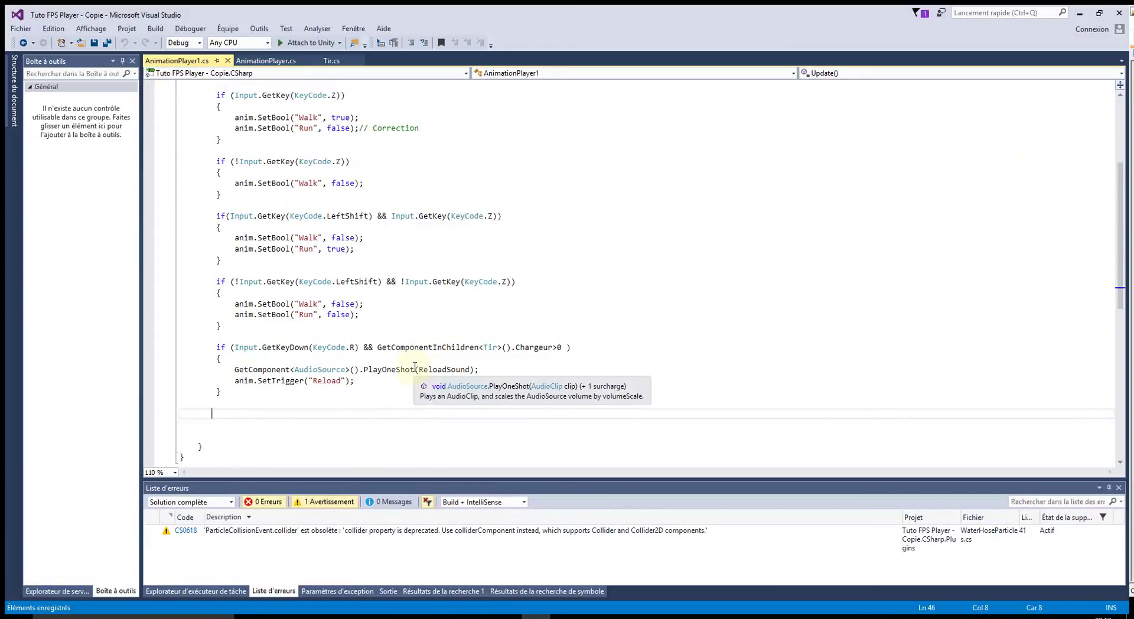
text(if)
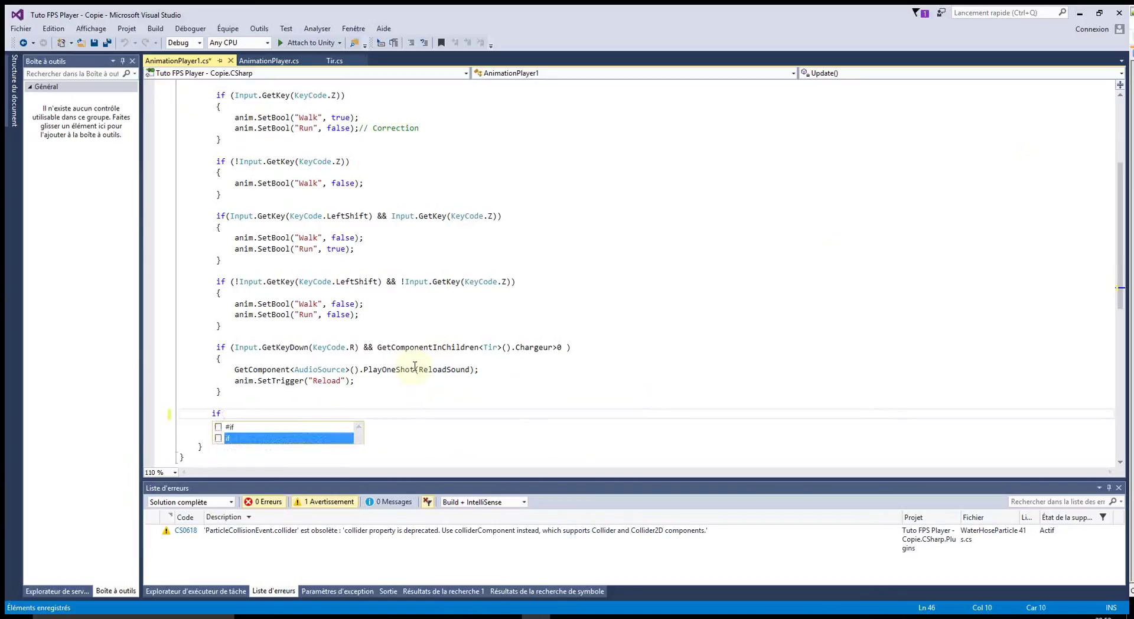
text((Input)
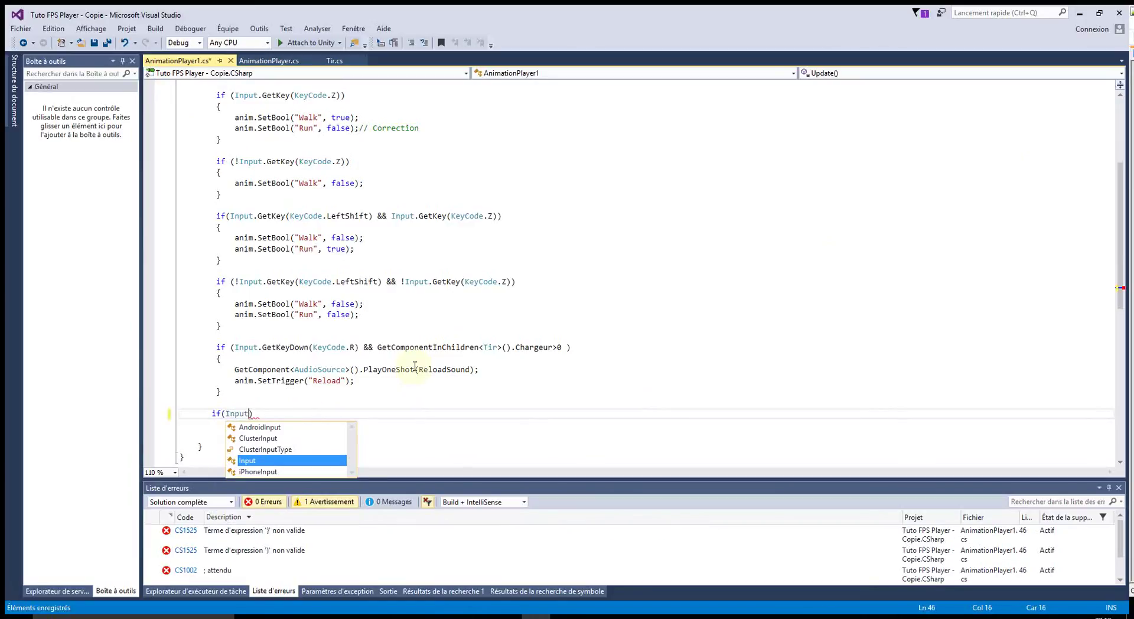
text(.get)
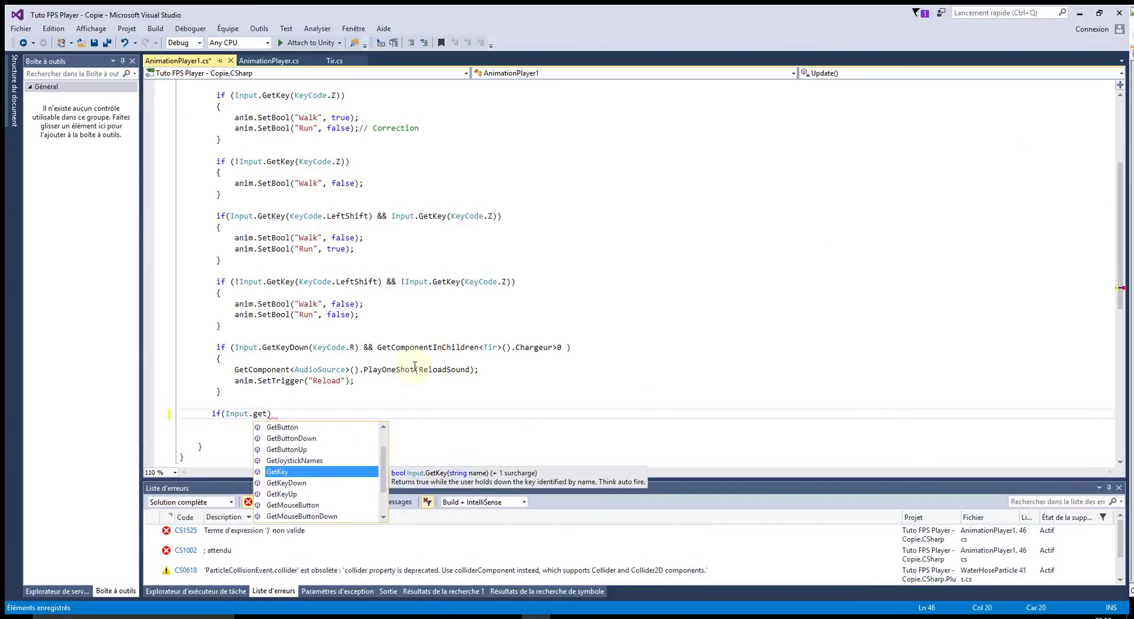
key(Down)
key(Down)
key(Down)
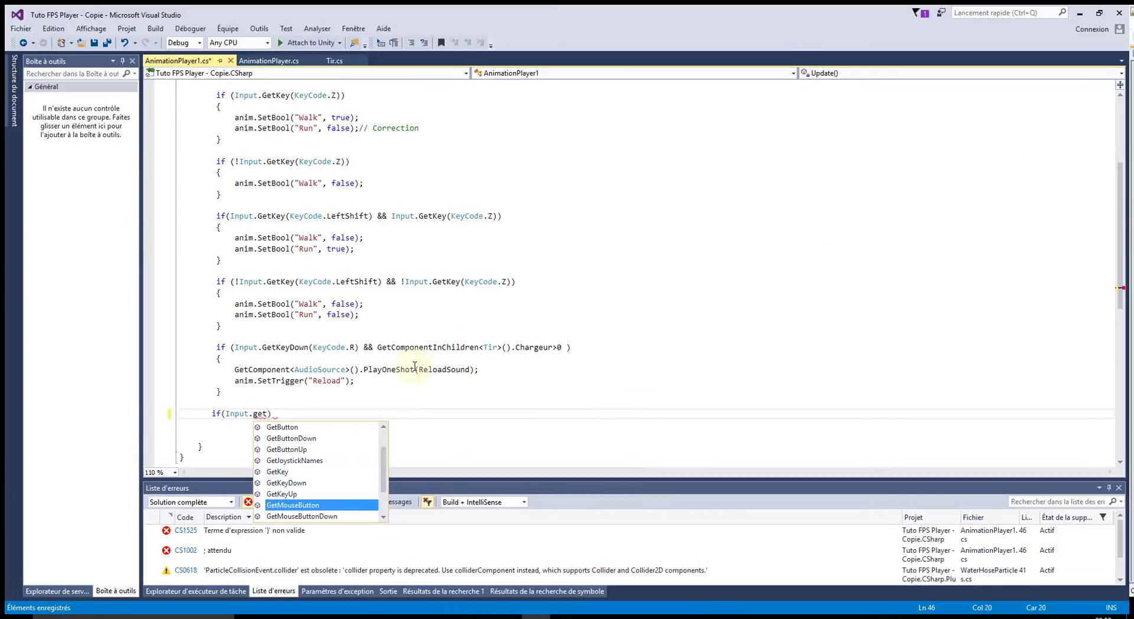
key(Up)
key(Up)
key(Up)
key(Up)
key(Up)
key(Up)
key(Up)
key(Tab)
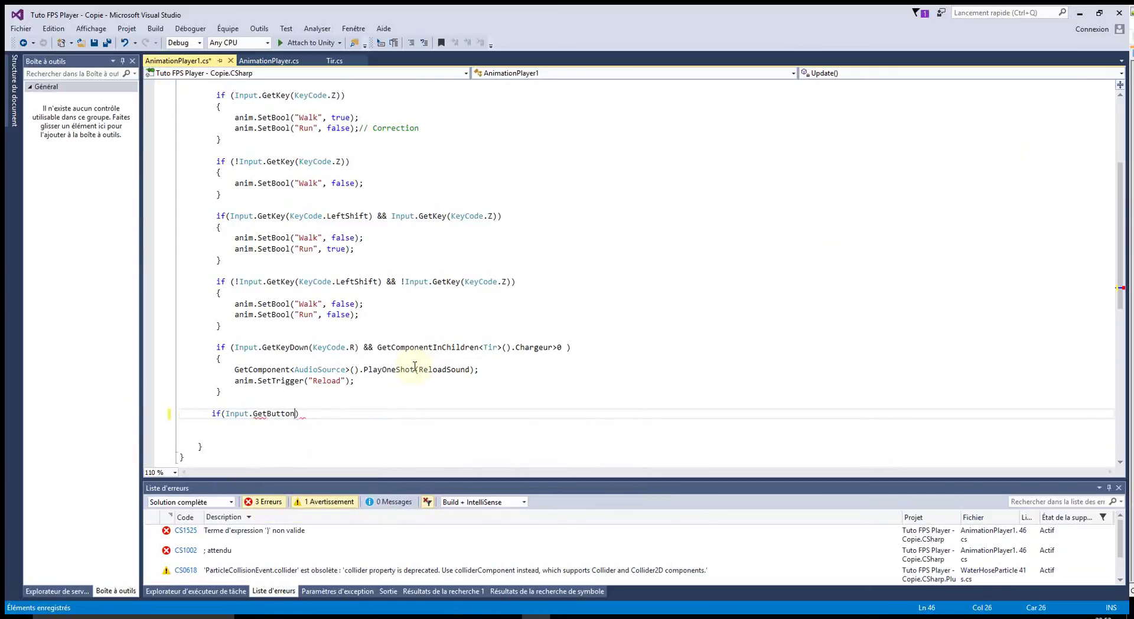
text("Fire)
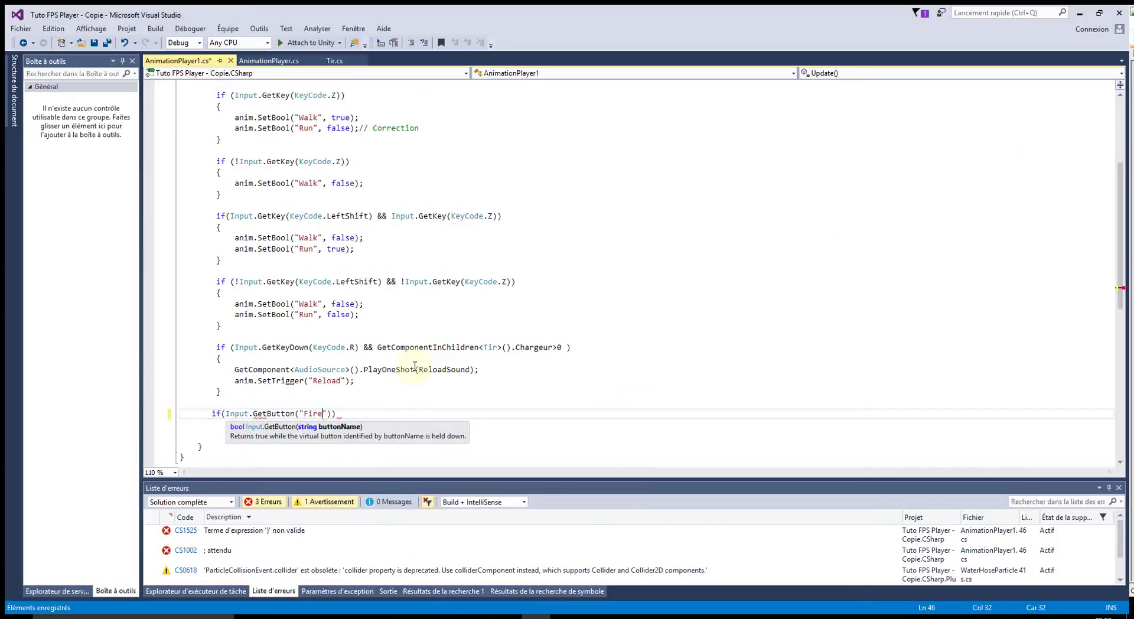
text())
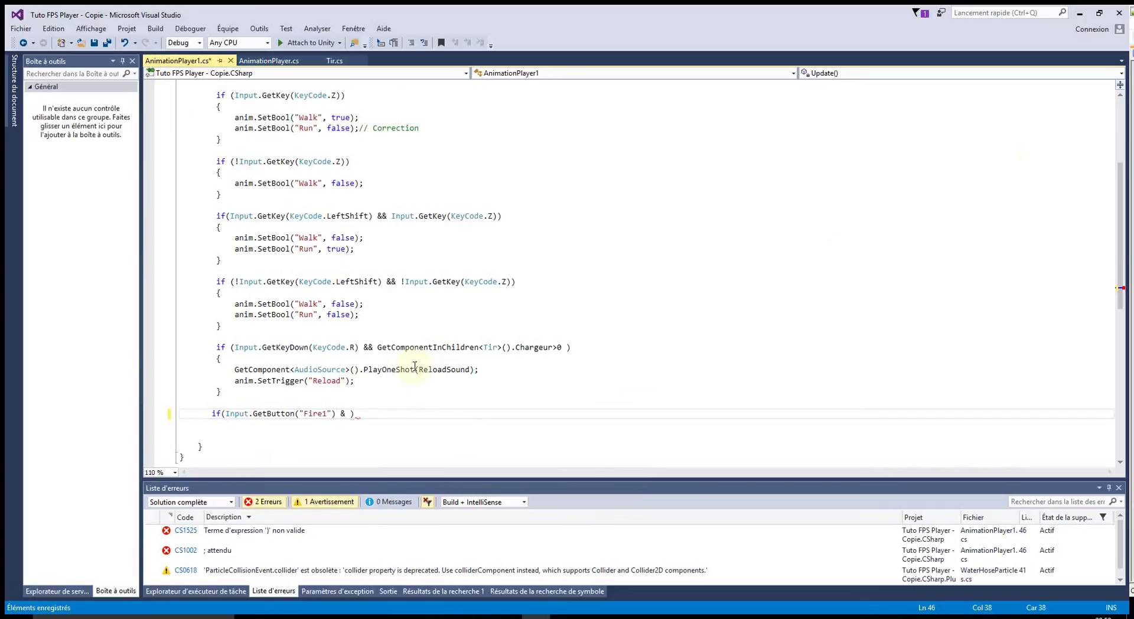
text(&!i)
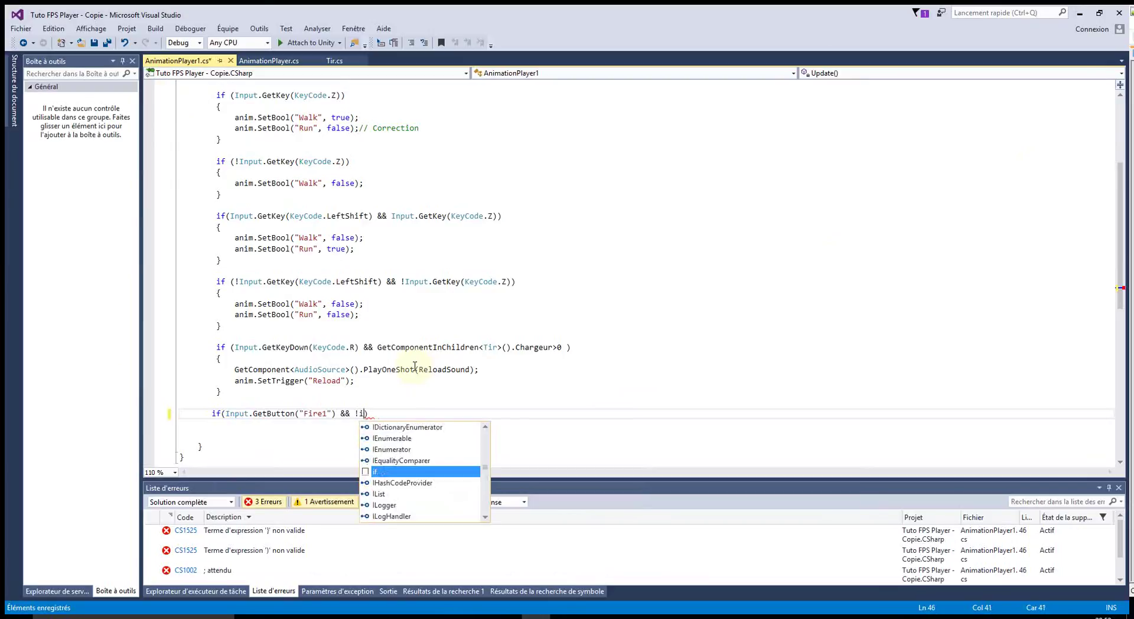
text(nput.get)
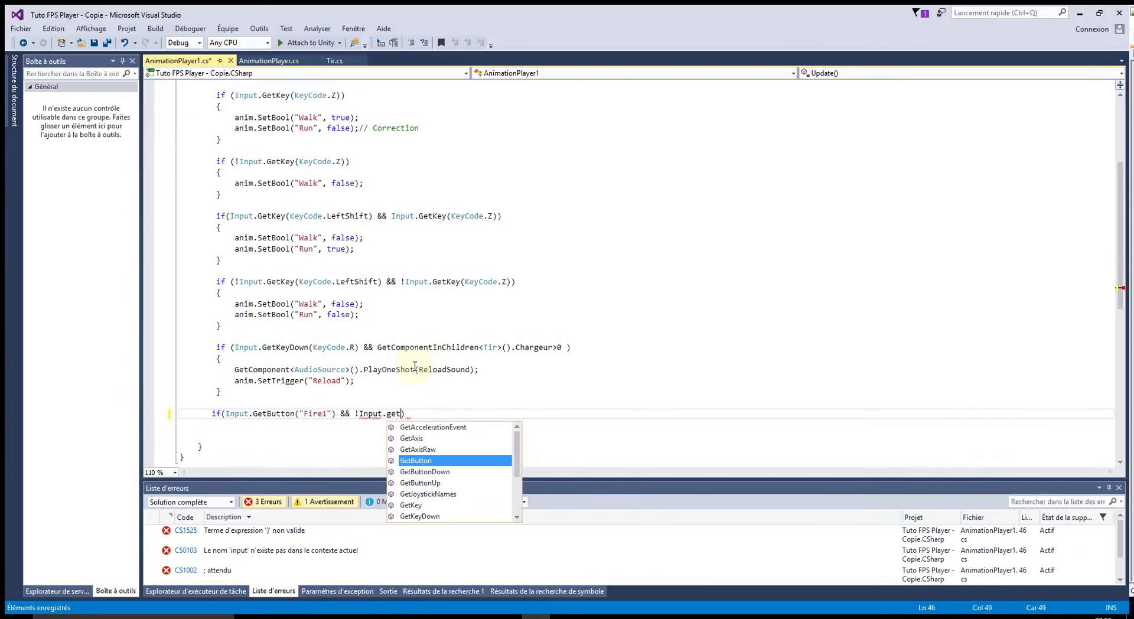
text(key)
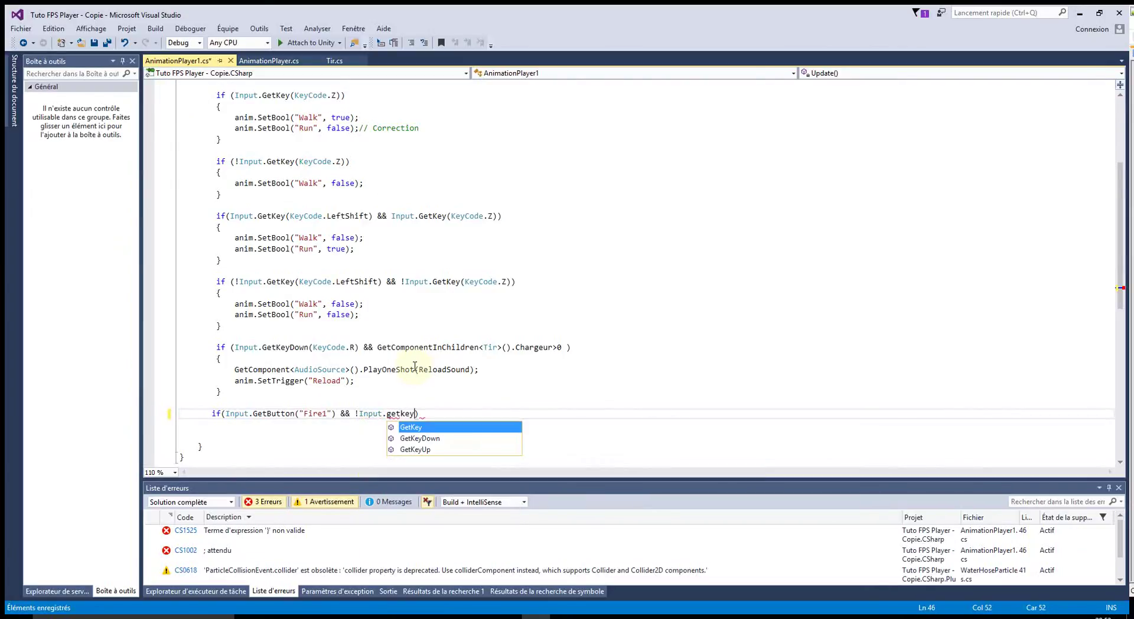
key(Tab)
text(()
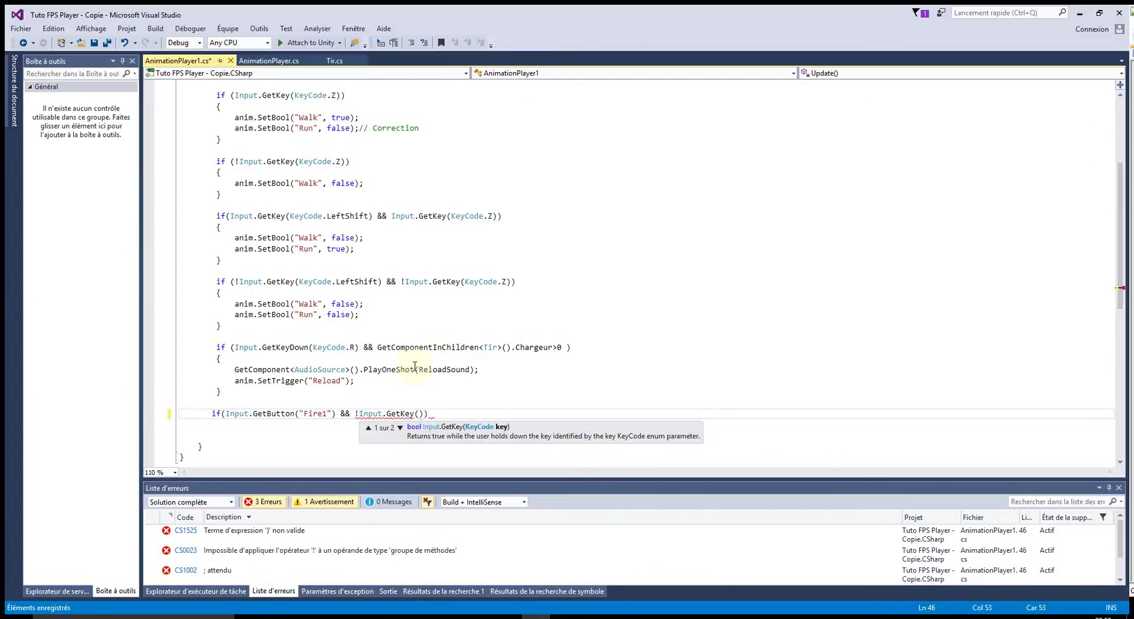
text(keyc)
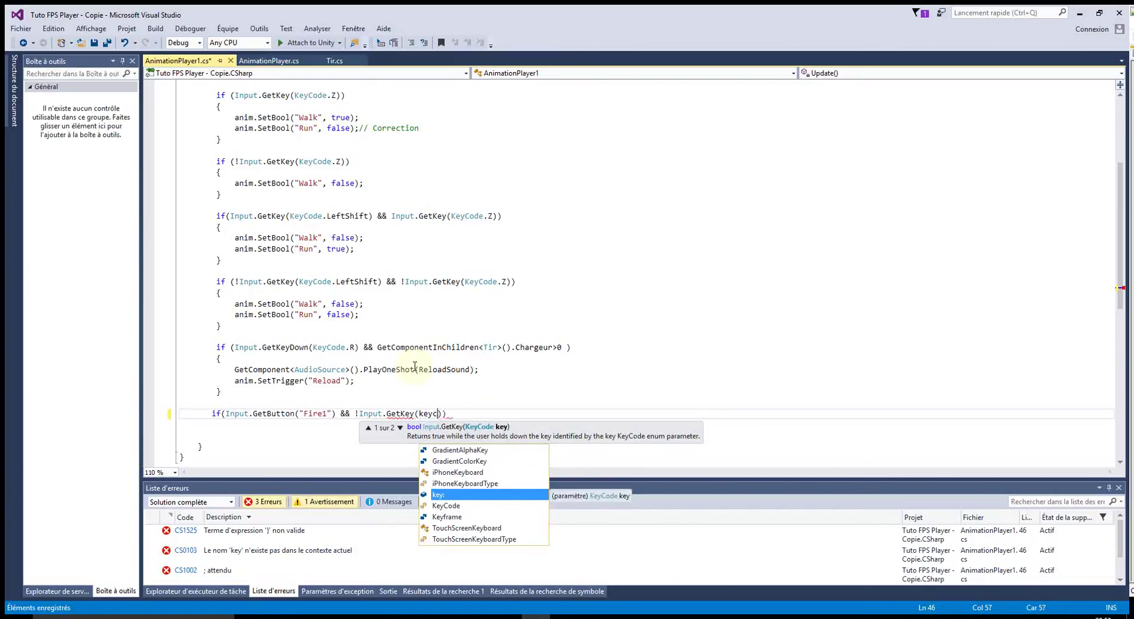
text(o)
key(Tab)
text(.le)
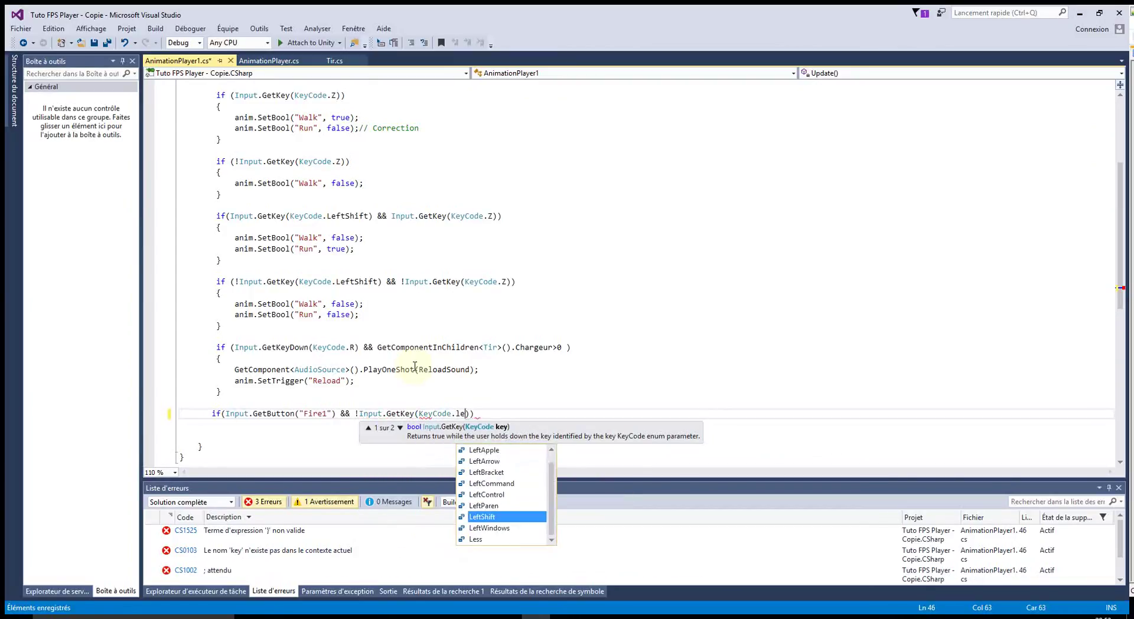
key(Tab)
text())
key(Return)
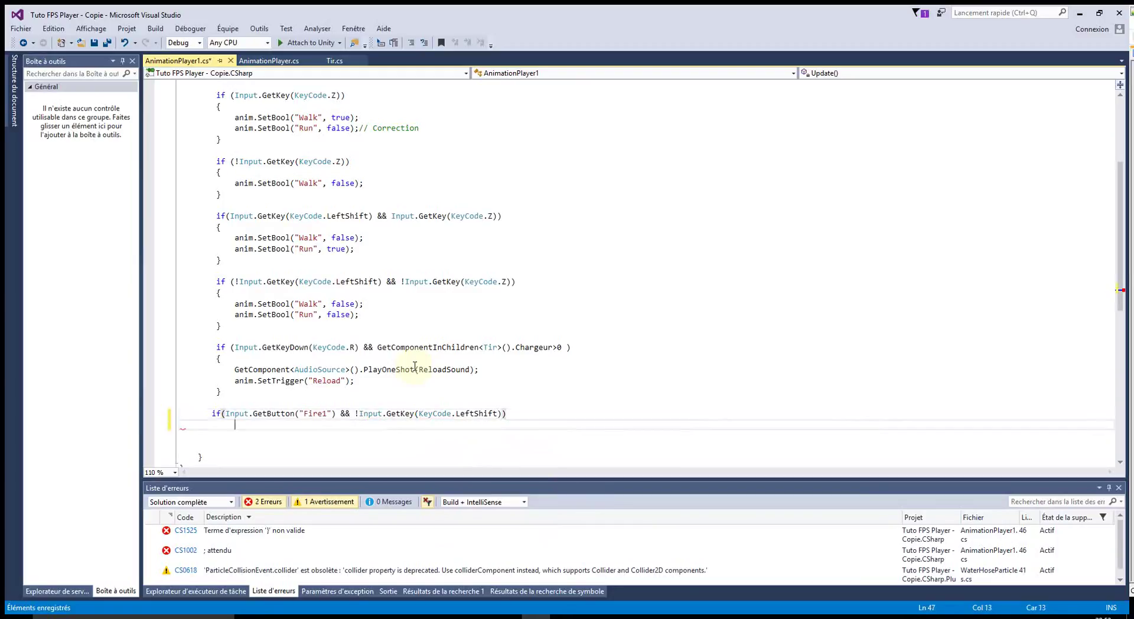
- Give the if block the body { anim.SetTrigger("FireRecul"); }
text({)
key(Return)
text(an)
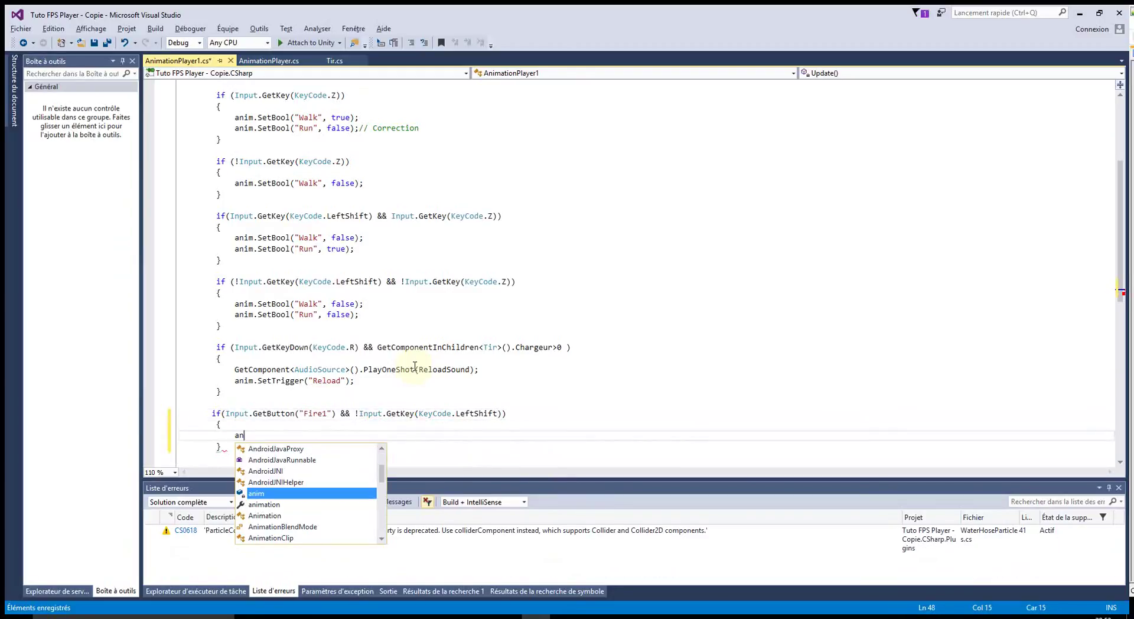
key(Tab)
text(.)
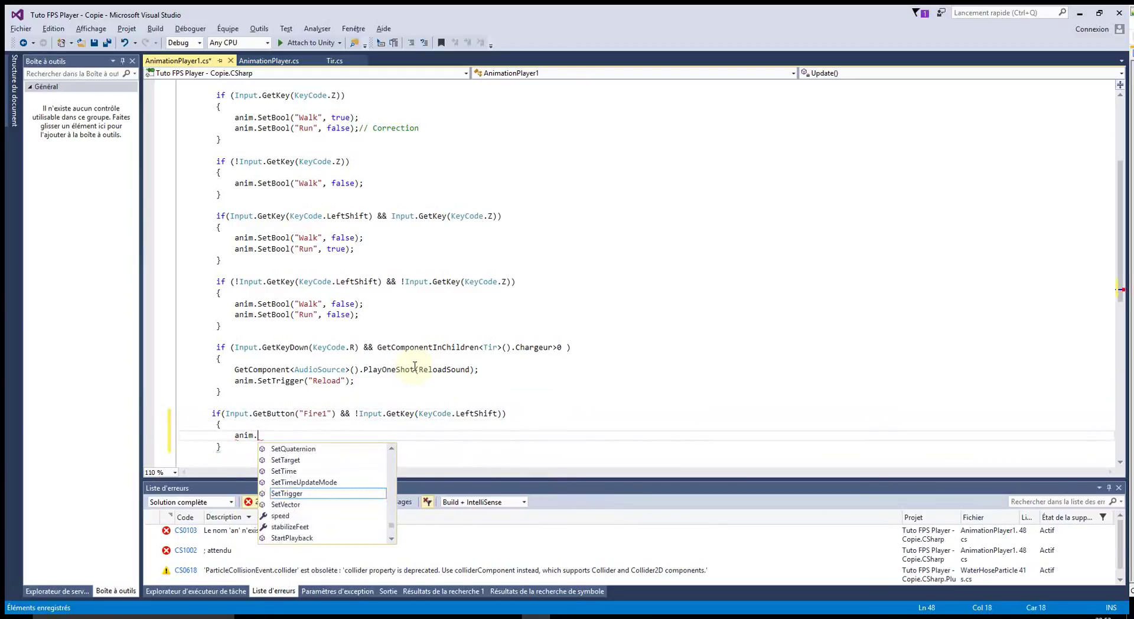
text(settr)
key(Tab)
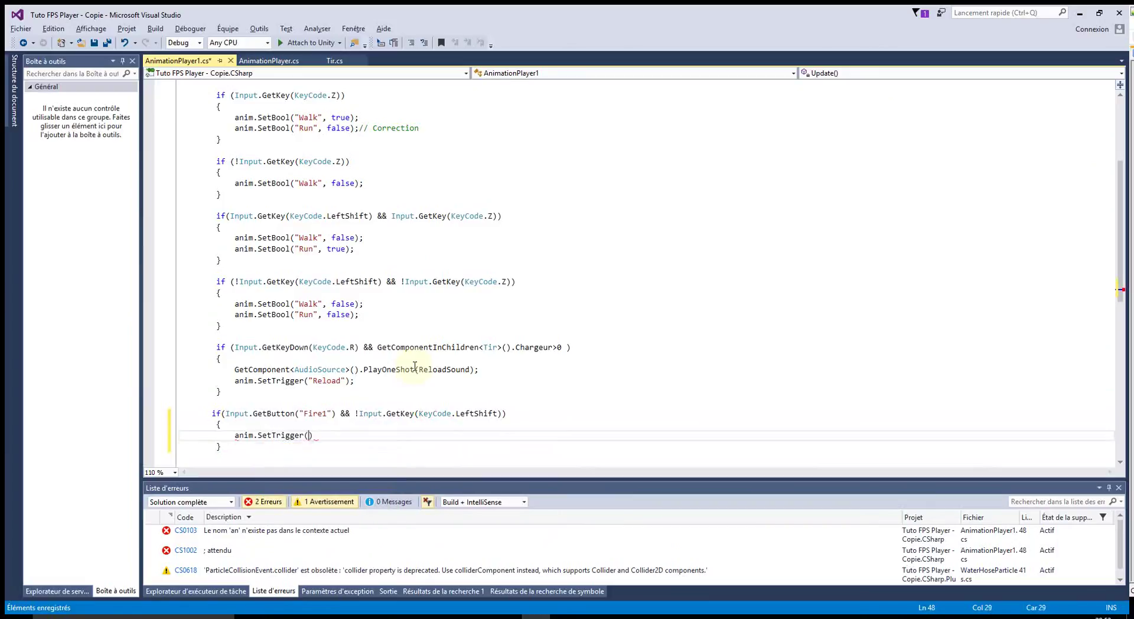
text("FireRe)
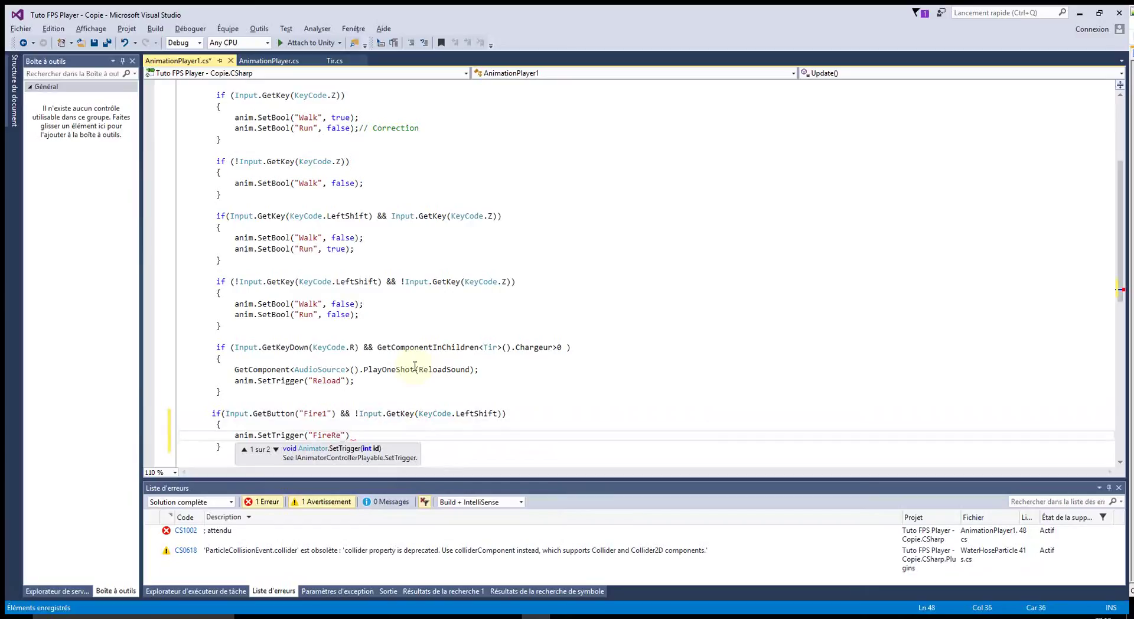
text("))
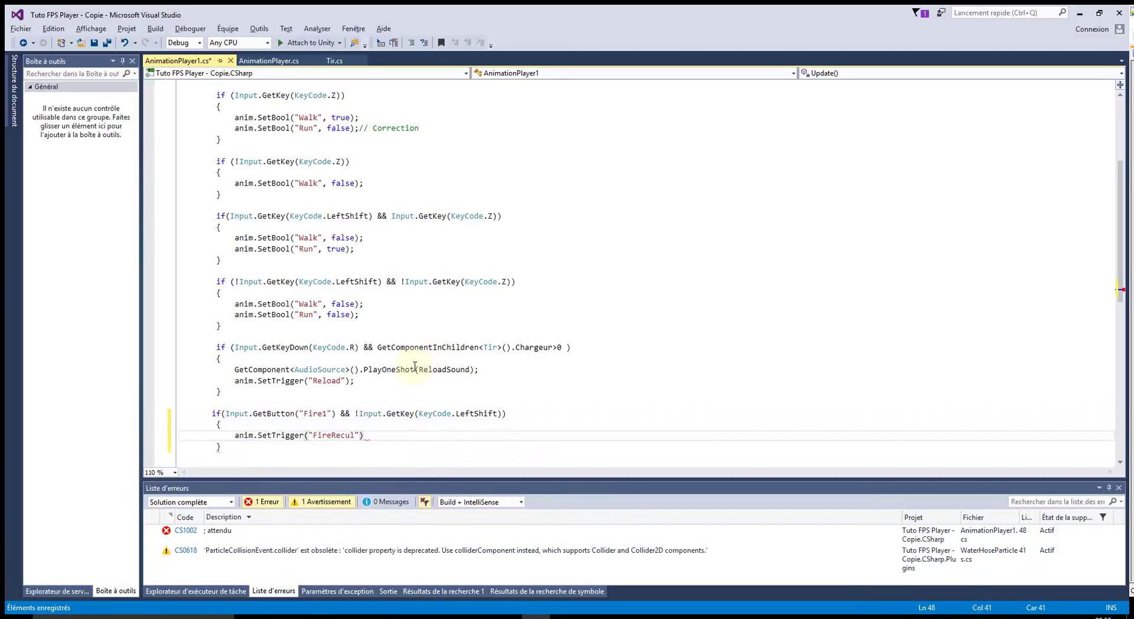
- Save AnimationPlayer1.cs and return to the Unity editor to run play mode
click(591, 336)
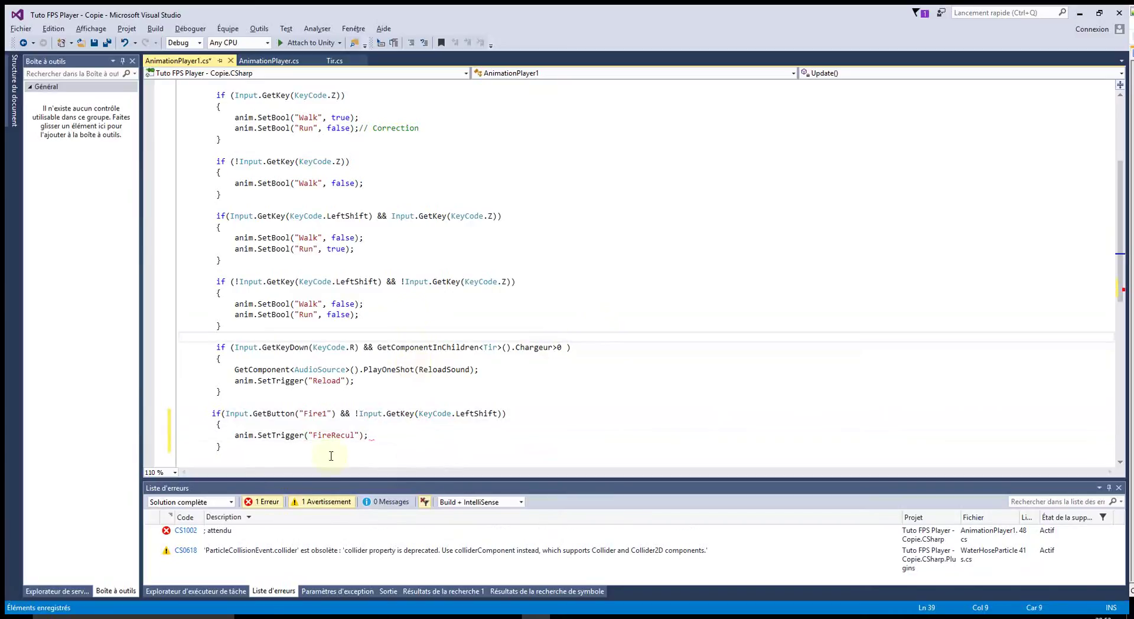
click(96, 43)
key(alt+Tab)
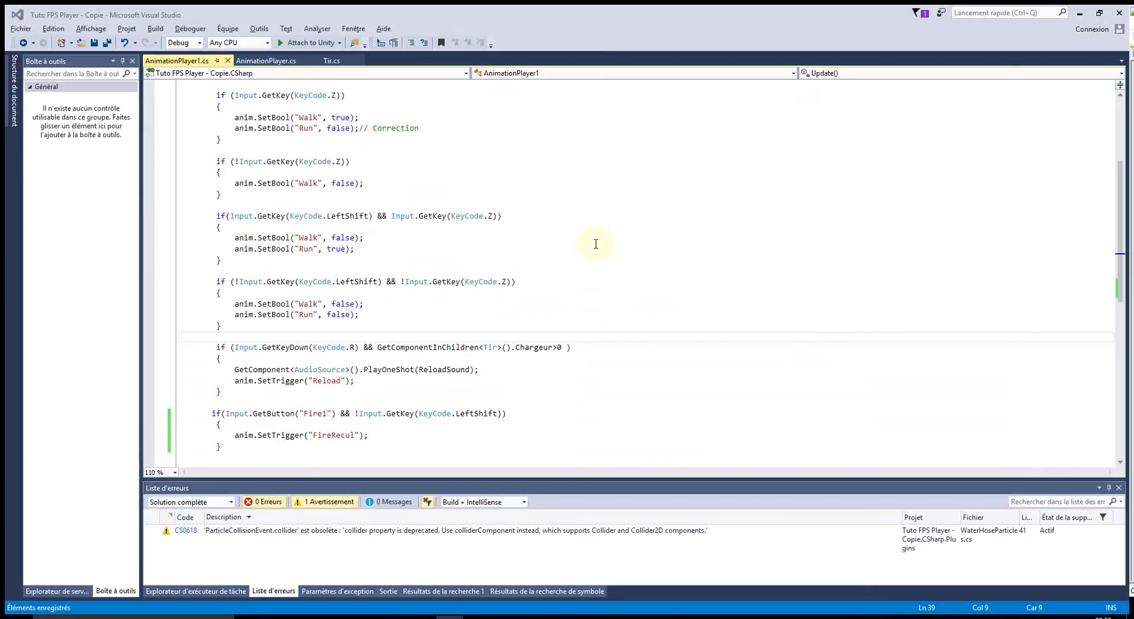
key(alt+Tab)
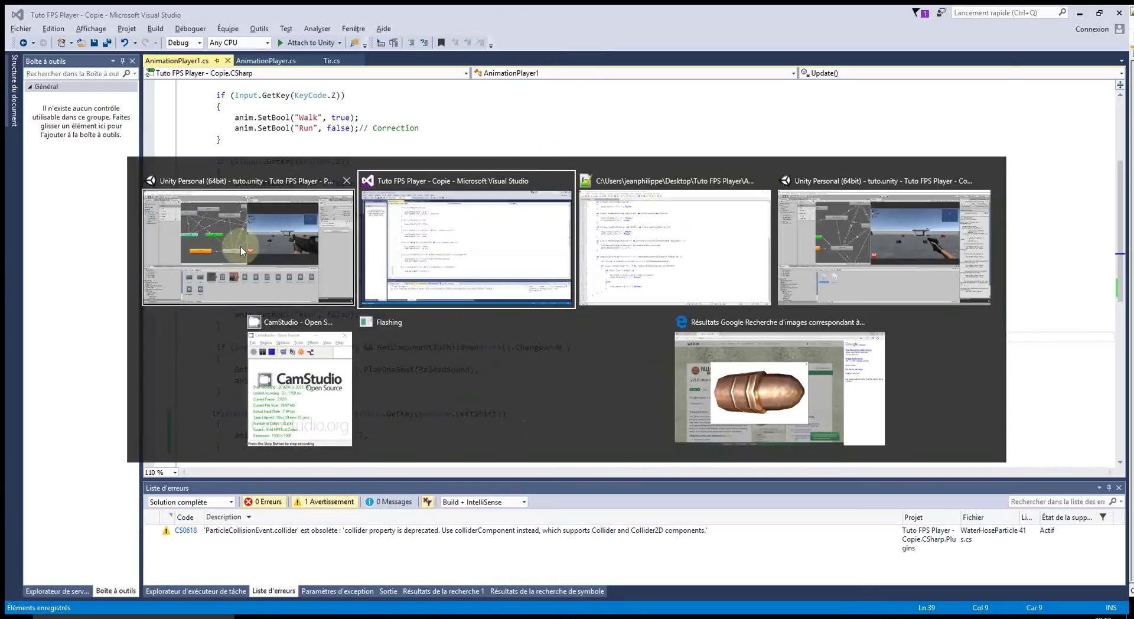
click(237, 249)
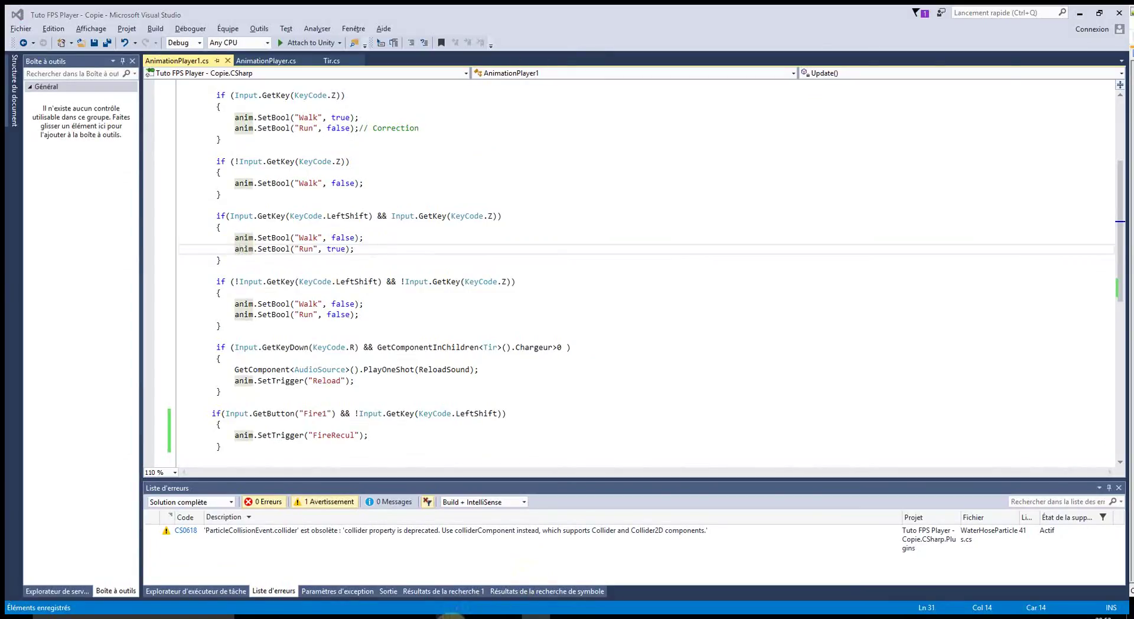
click(469, 615)
click(546, 39)
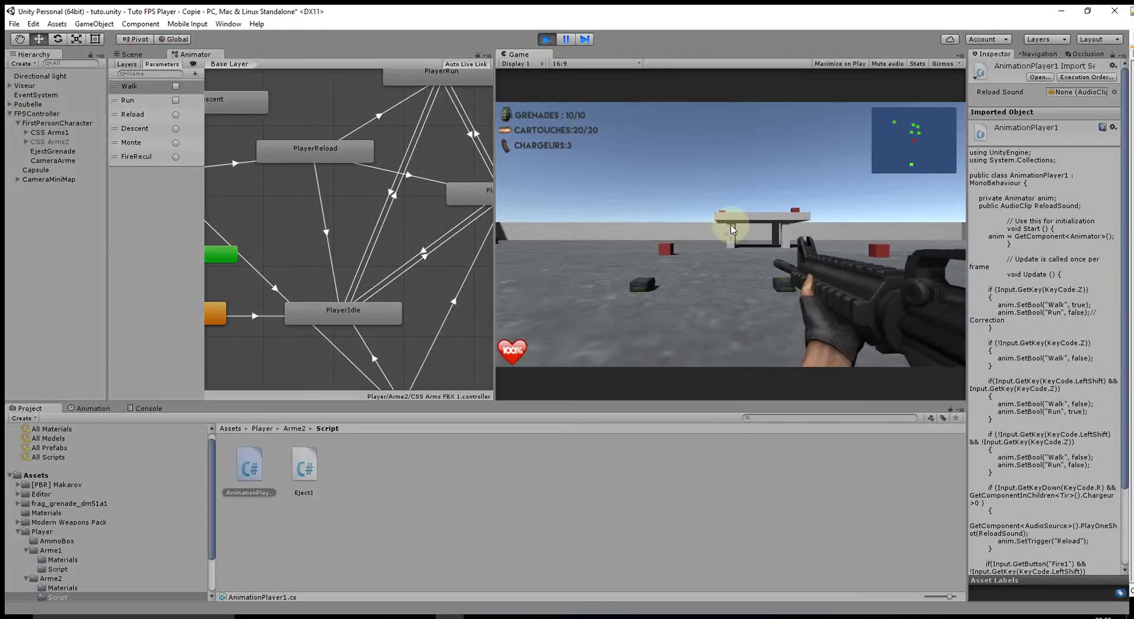
- Switch to the pistol and fire until the magazine is empty, checking the FireRecul trigger
key(2)
click(732, 229)
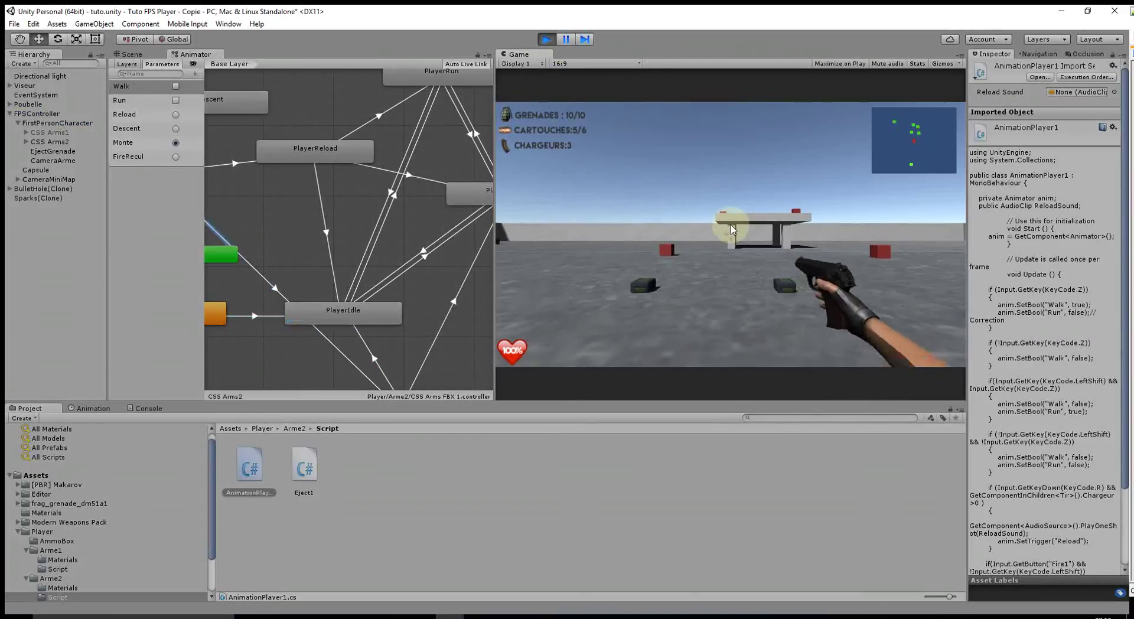
click(731, 229)
click(732, 229)
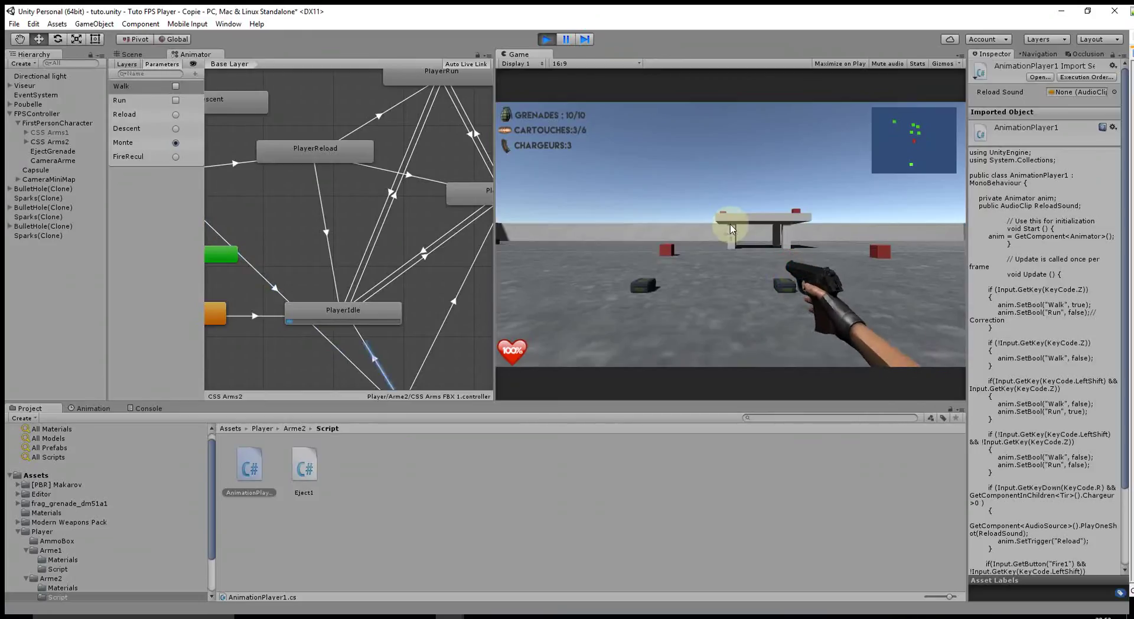
click(732, 230)
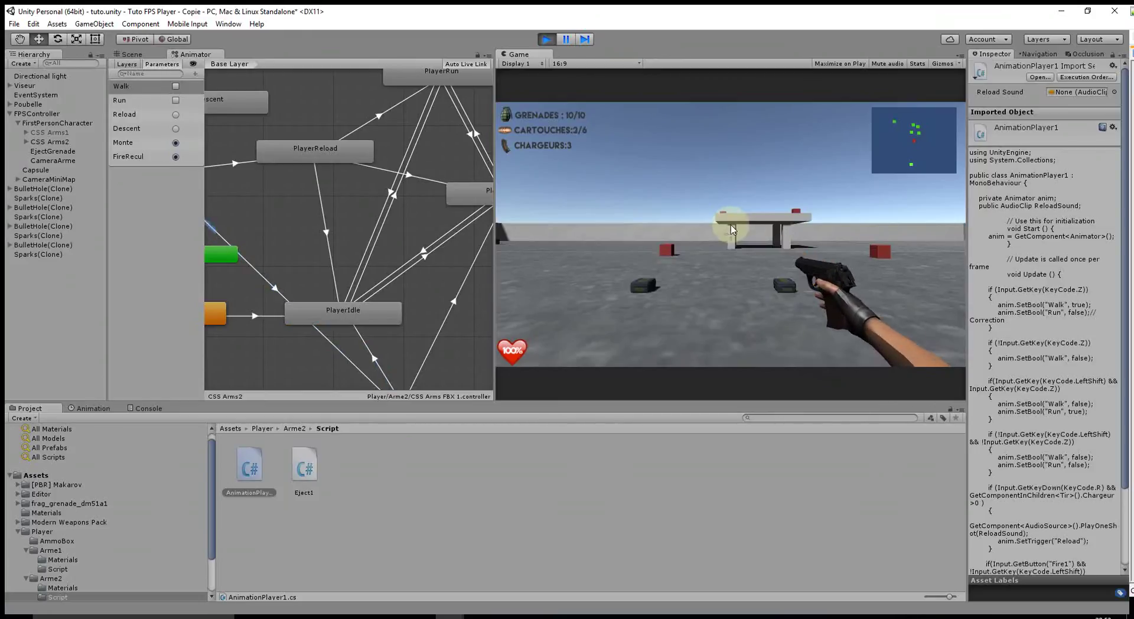
click(732, 229)
click(731, 229)
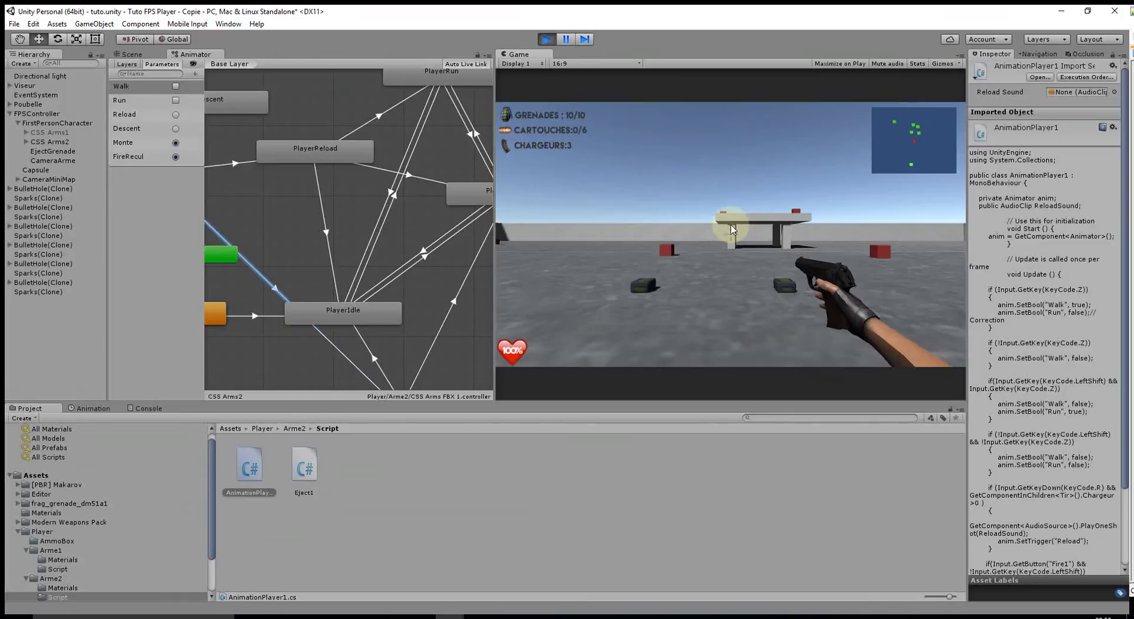
click(732, 230)
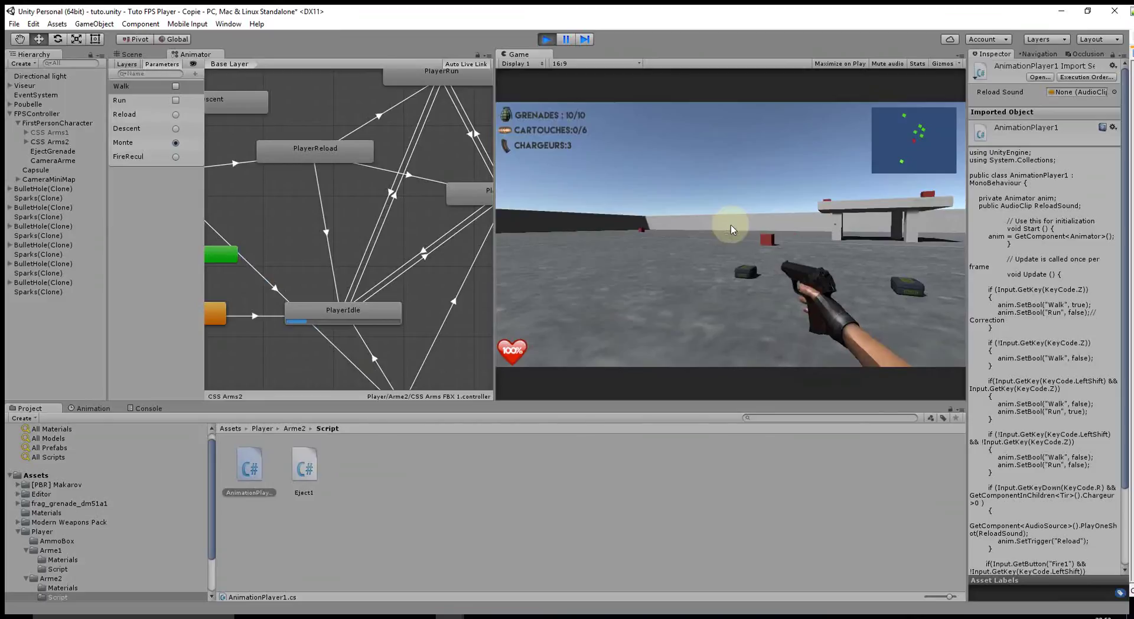
- Reload with R, fire six more shots to 0/6, stop play mode and return to Visual Studio
key(r)
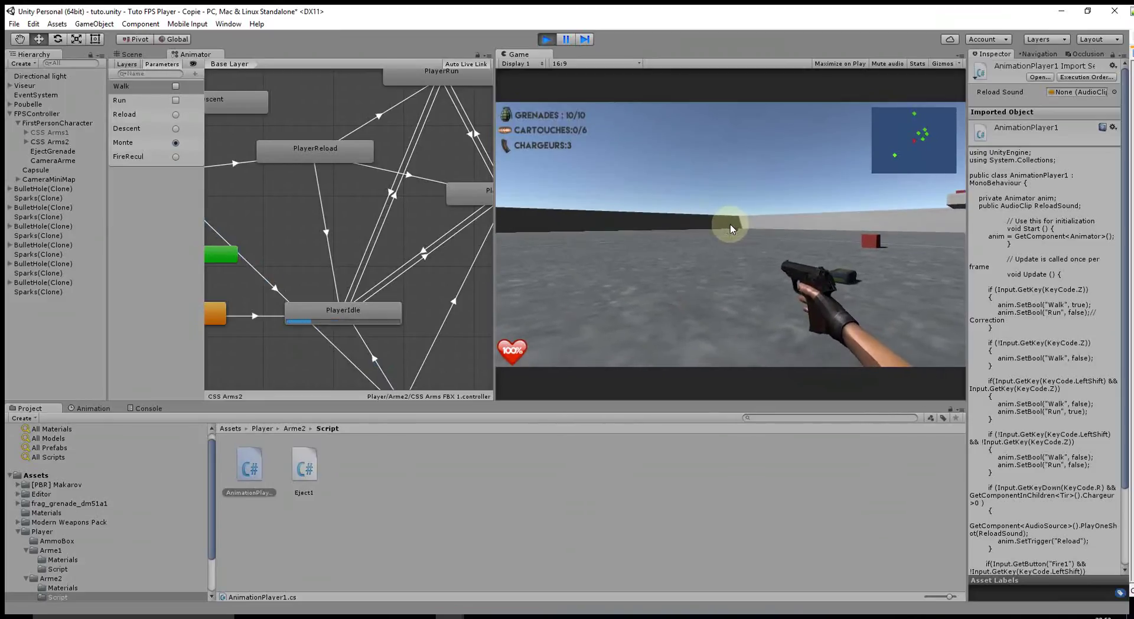
click(732, 229)
click(731, 229)
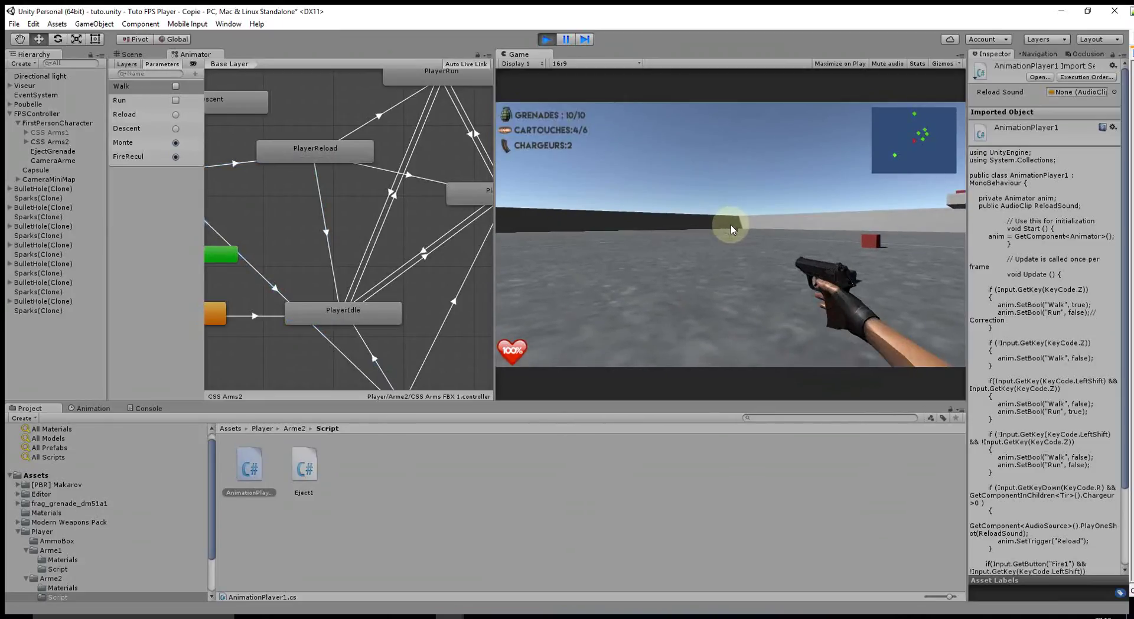
click(731, 230)
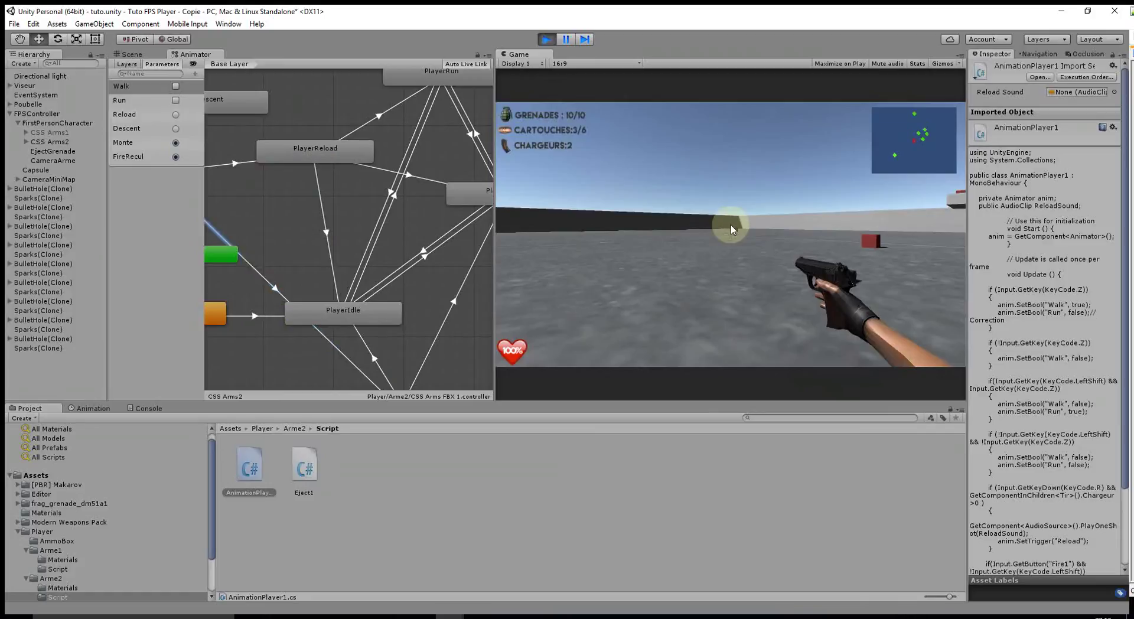
click(731, 229)
click(731, 229)
click(732, 229)
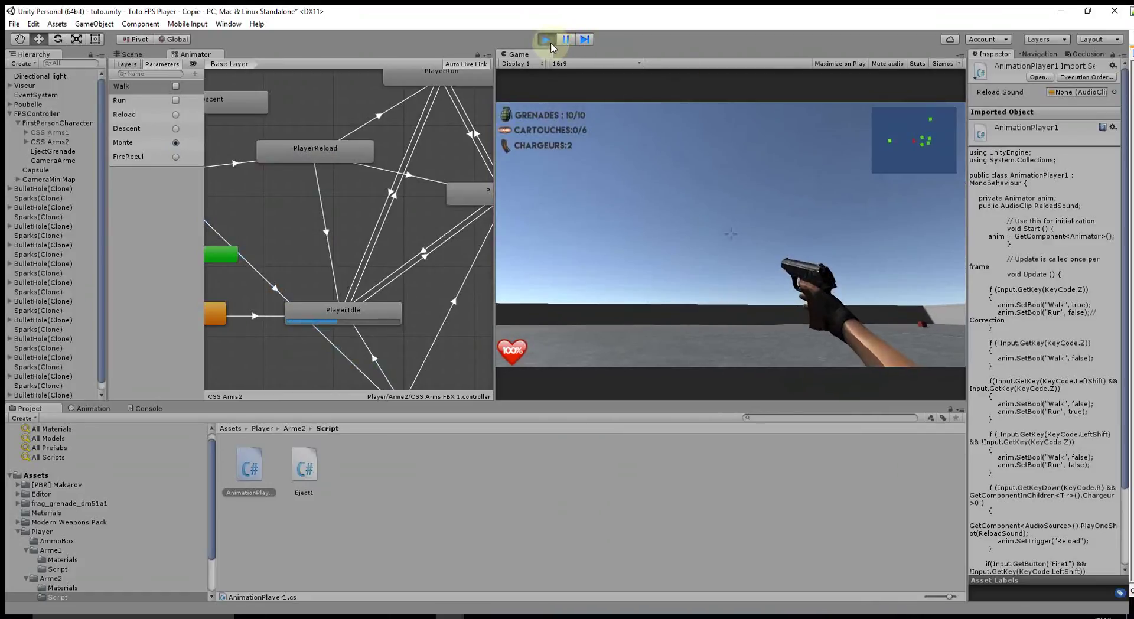
click(546, 40)
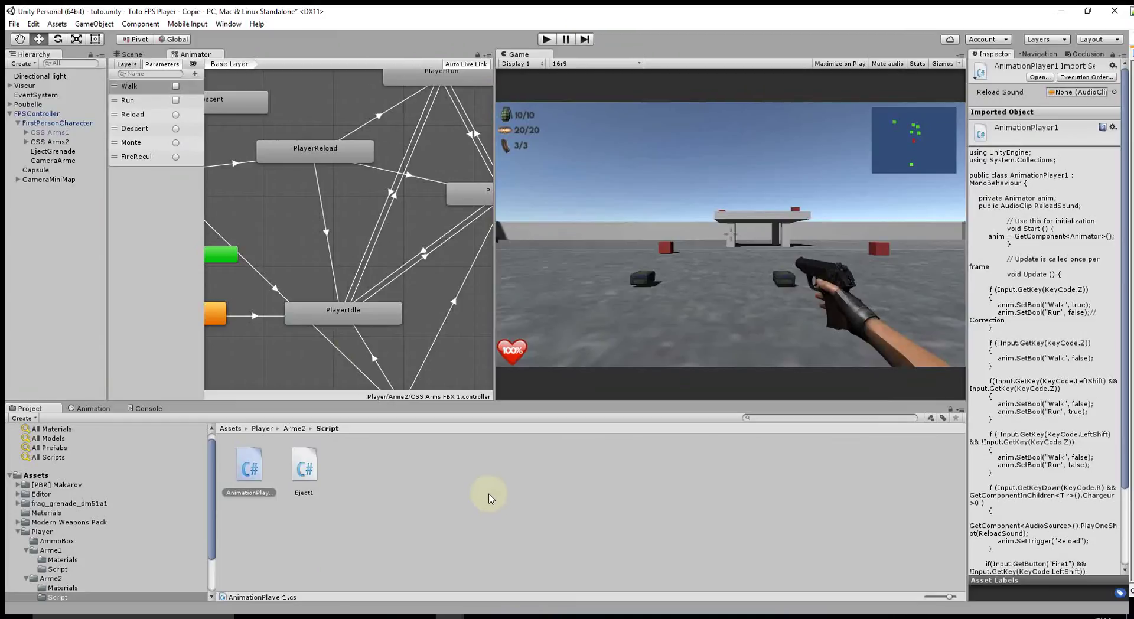
key(alt+Tab)
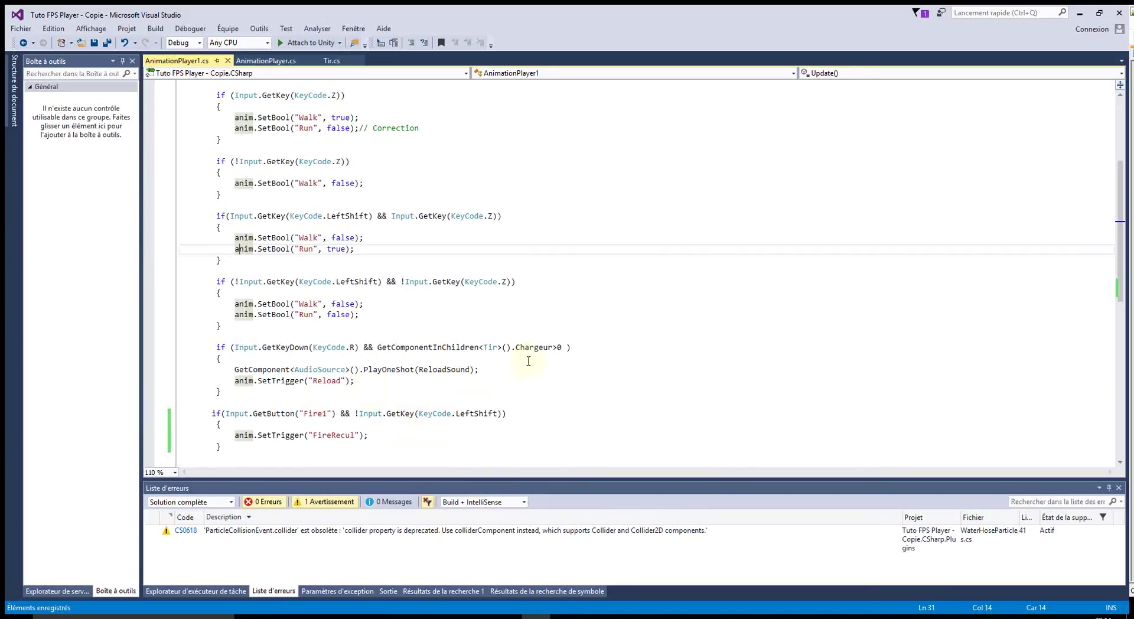
- Place the cursor after the anim.SetTrigger("FireRecul") line, then switch back to Unity
click(399, 434)
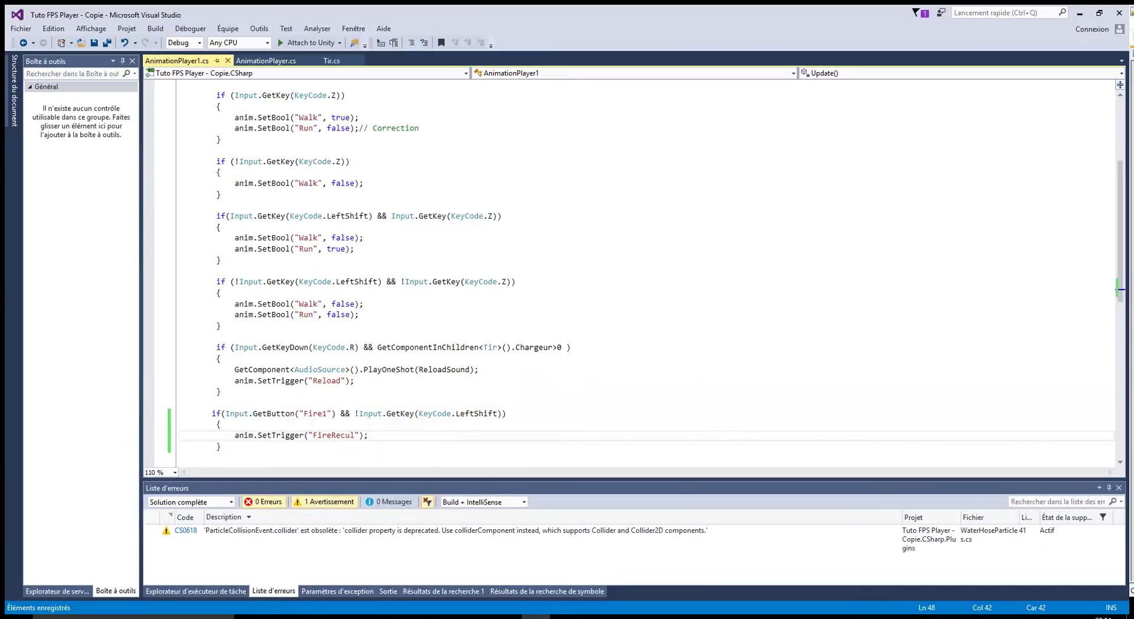
key(alt+Tab)
- Select makarov under CSS Arms2 to view its Tir script, then return to AnimationPlayer1.cs
click(52, 142)
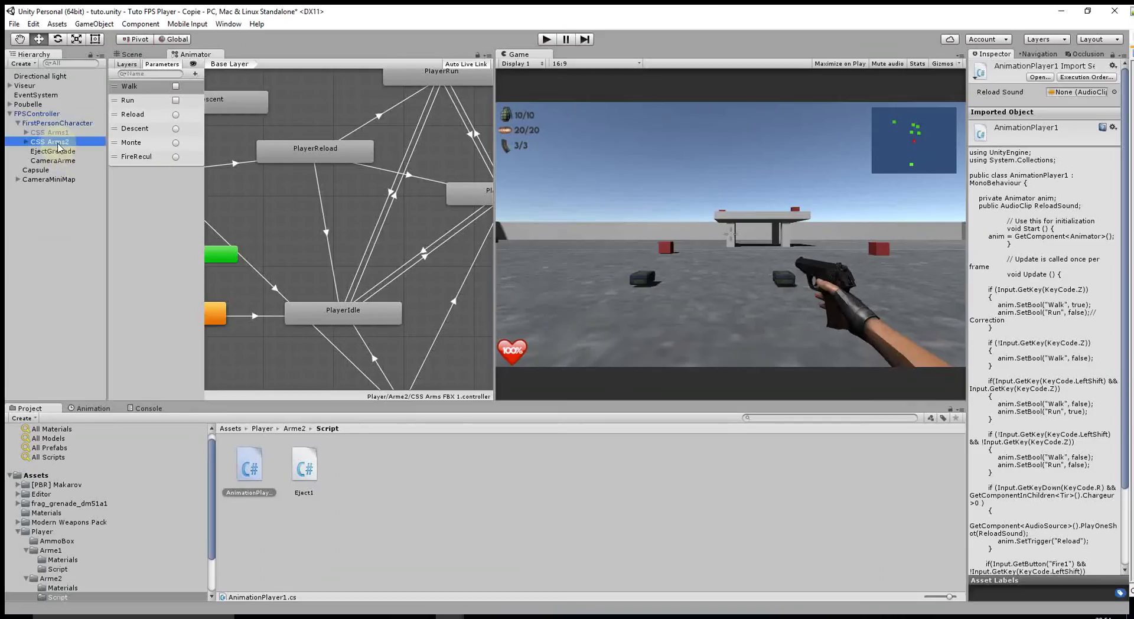
click(26, 142)
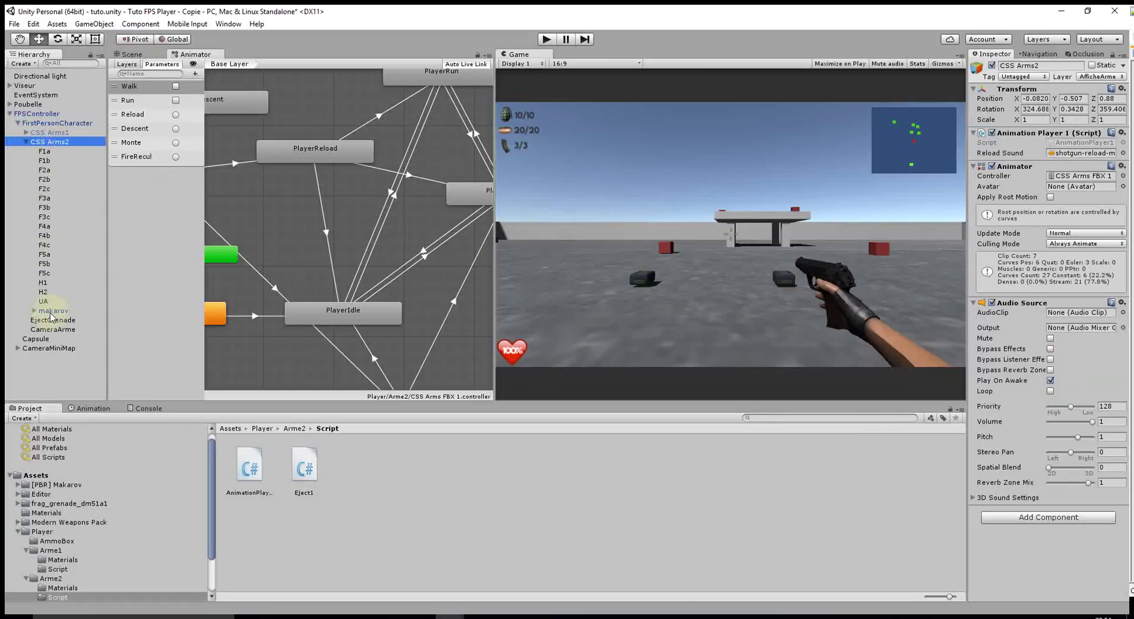
click(54, 311)
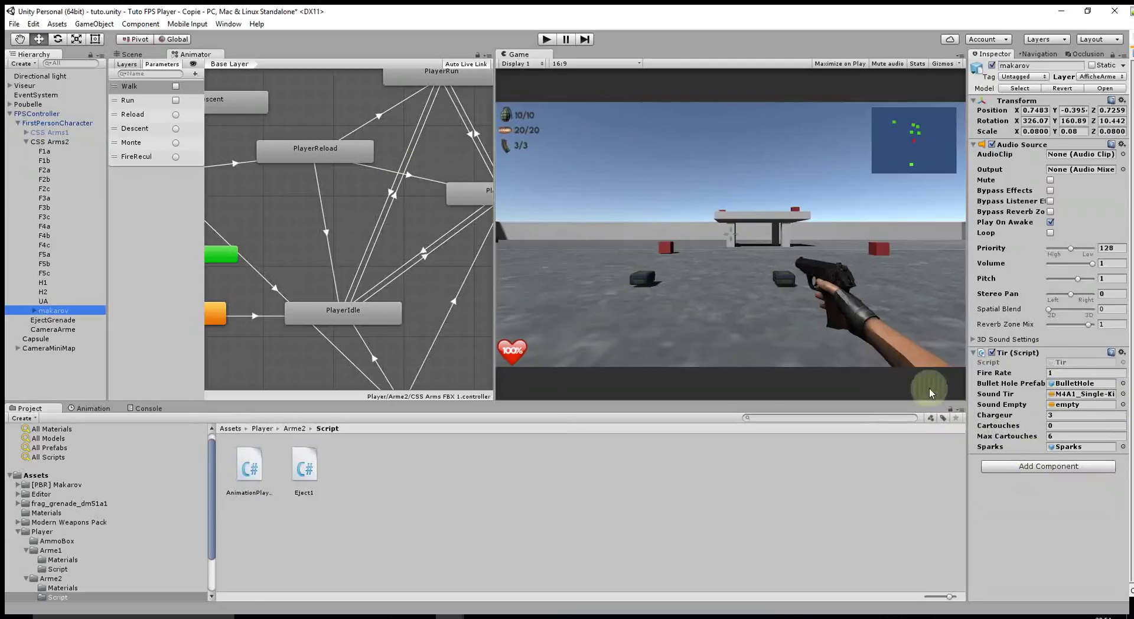
key(alt+Tab)
scroll(455, 308, up, 5)
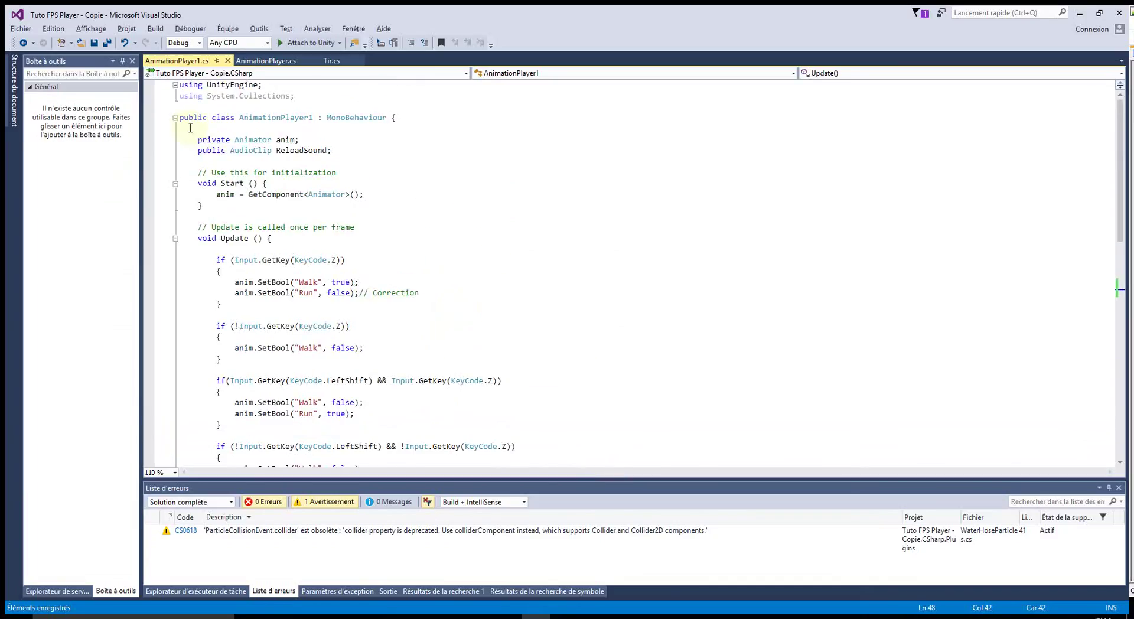
- Declare 'private float NextFire;' on the empty line after the ReloadSound field
click(426, 160)
text(pri)
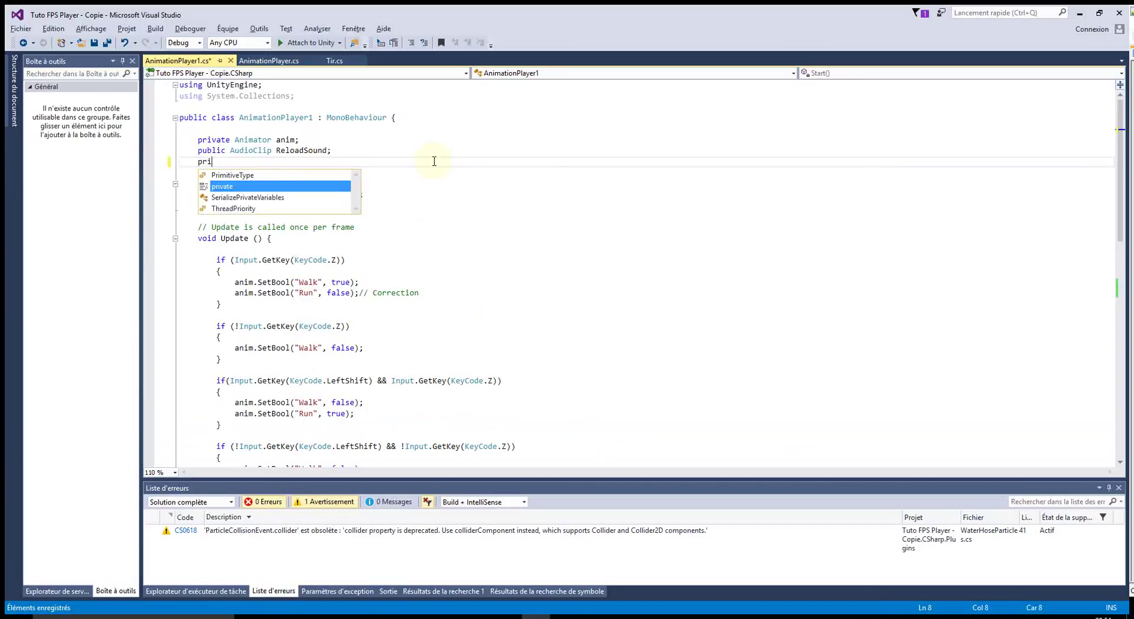
text(vate)
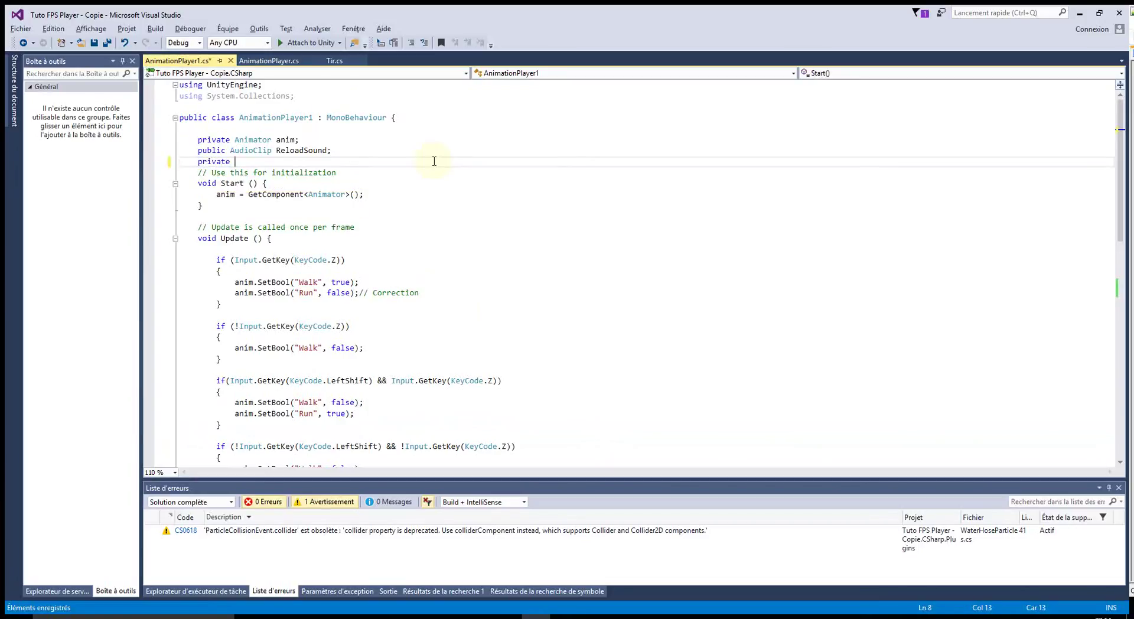
text( NextFire)
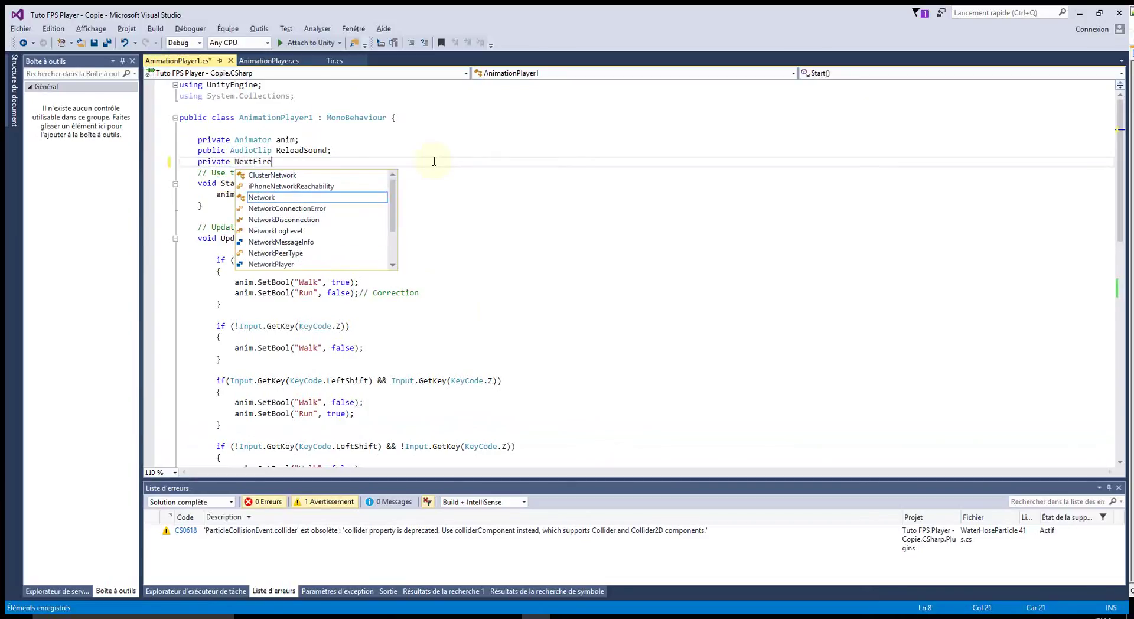
text(;)
click(438, 259)
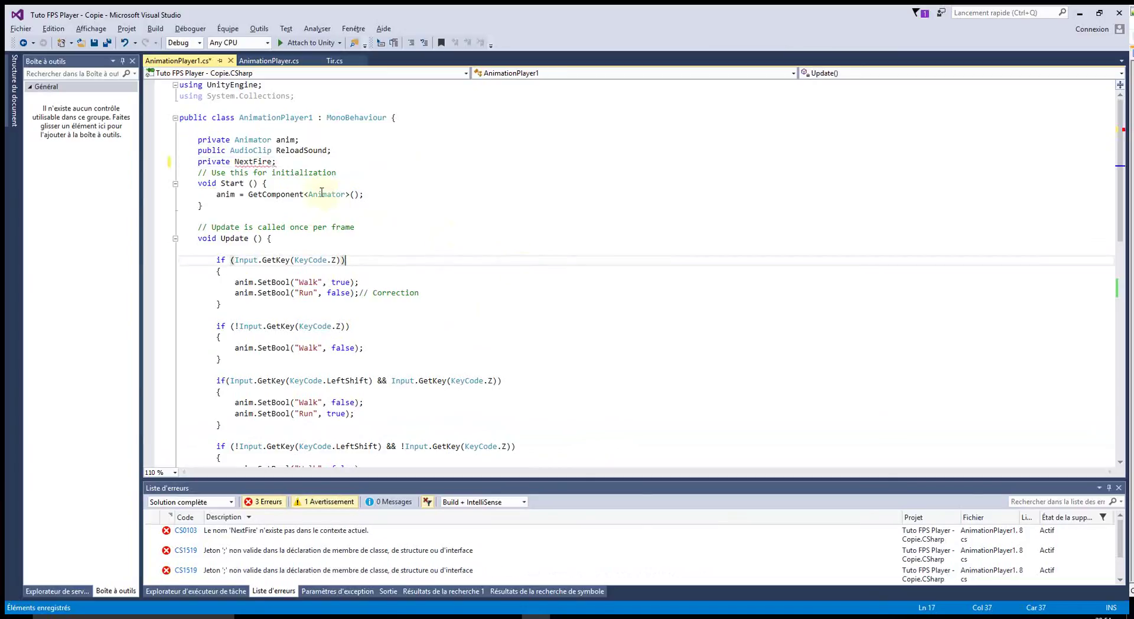
click(230, 161)
text(float)
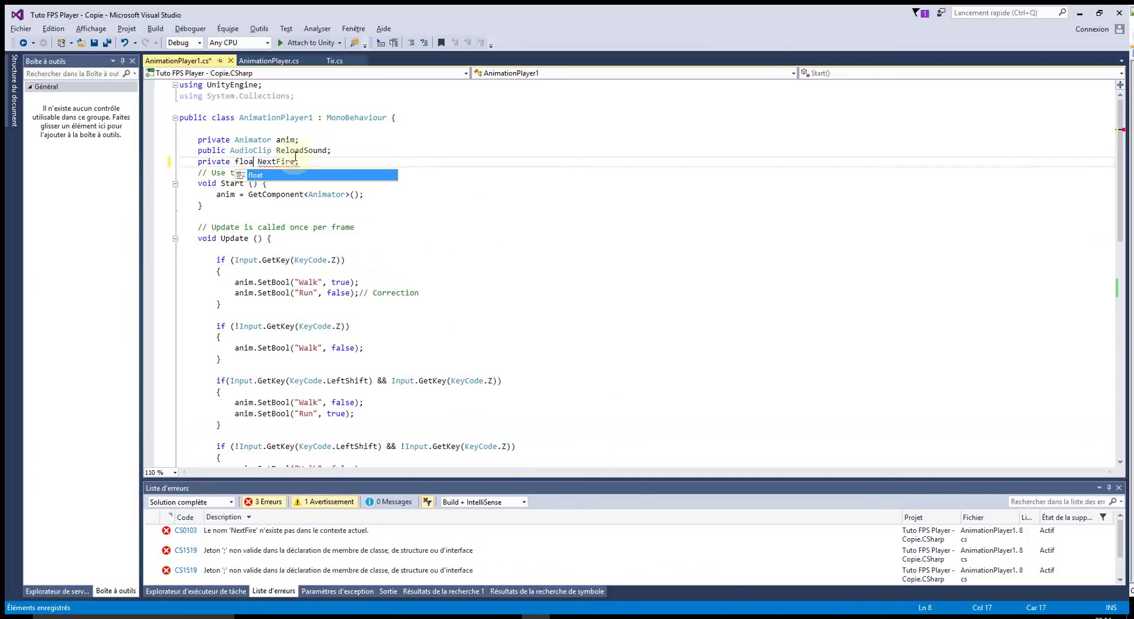
click(353, 194)
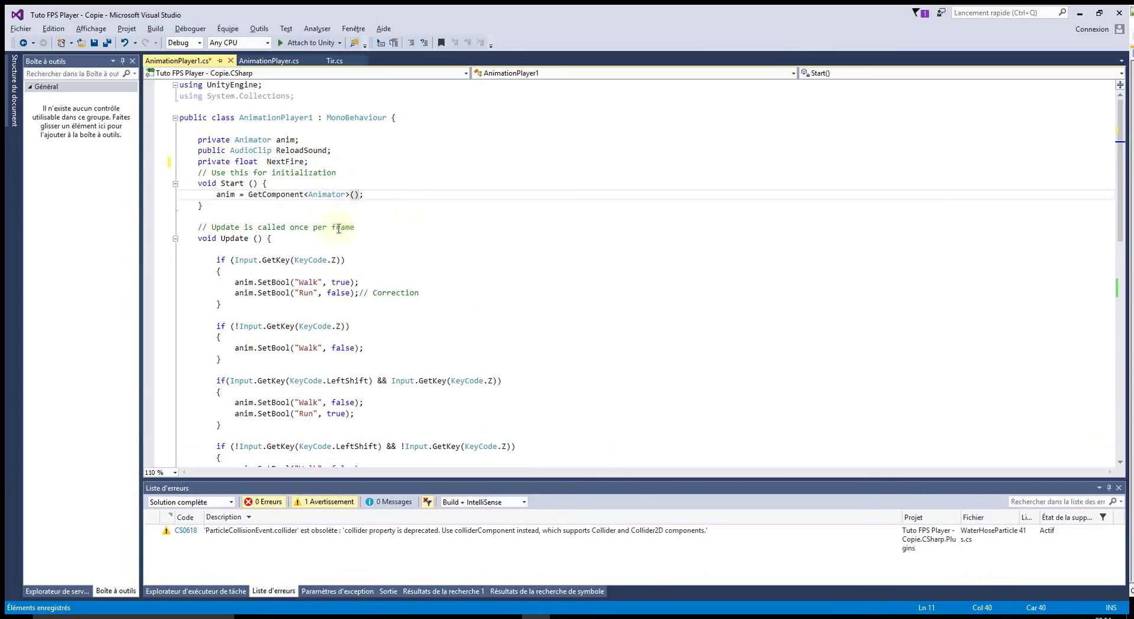
scroll(338, 228, down, 3)
scroll(473, 248, down, 5)
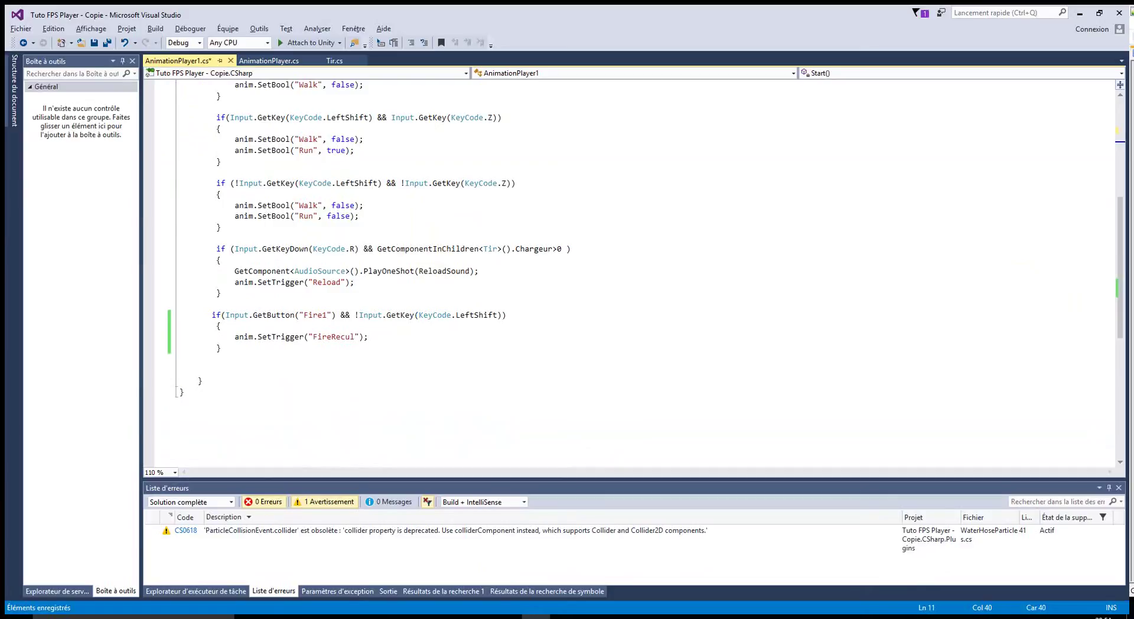
- Above the Fire1 check, start the line Tir Script = GameObject.Find("") with an empty name
click(254, 370)
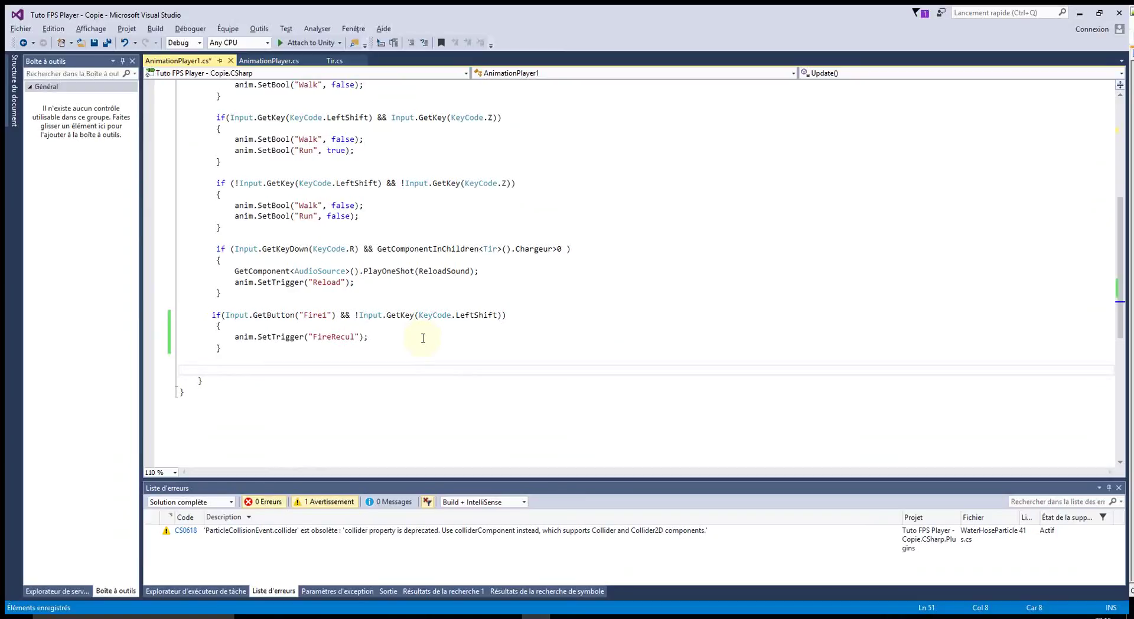
key(Up)
key(Up)
key(Up)
key(Return)
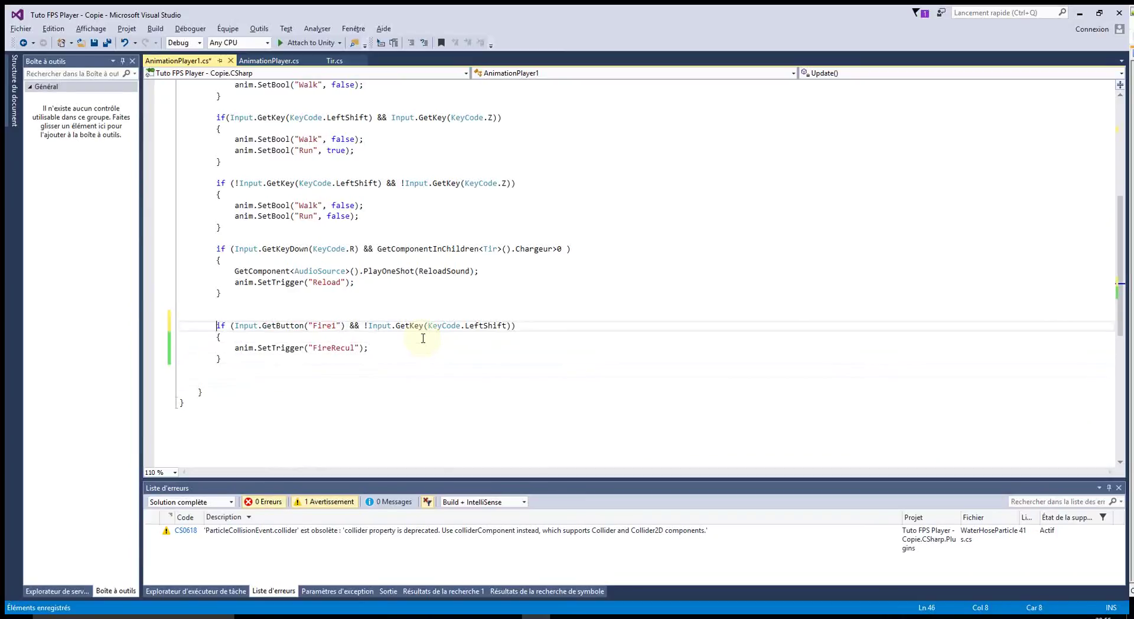
key(Return)
key(Up)
key(Up)
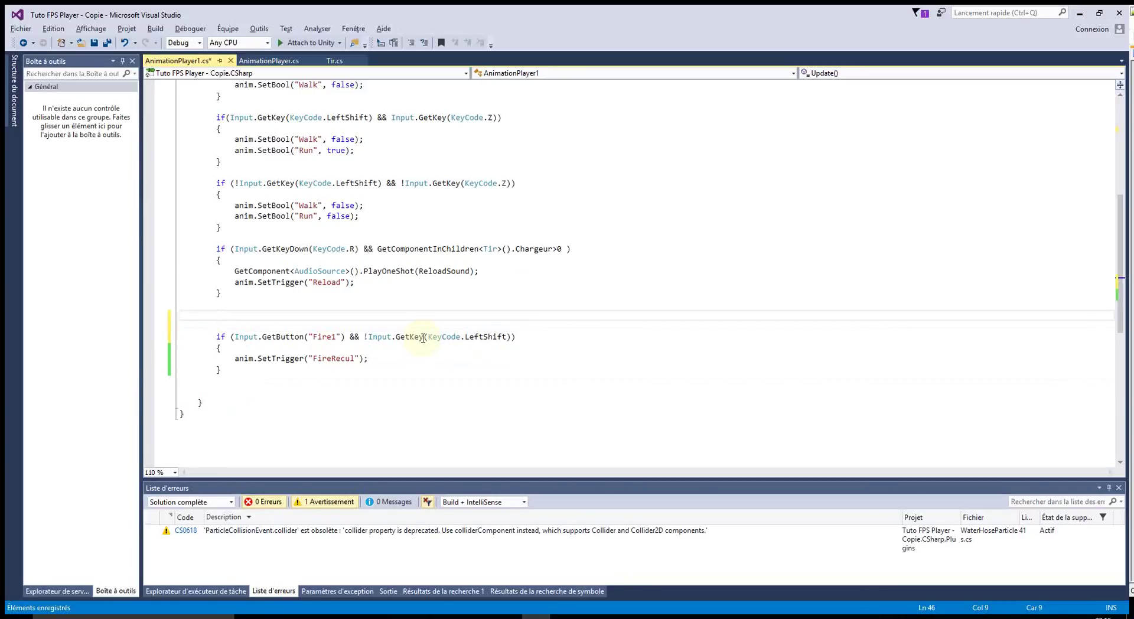
text(Tir)
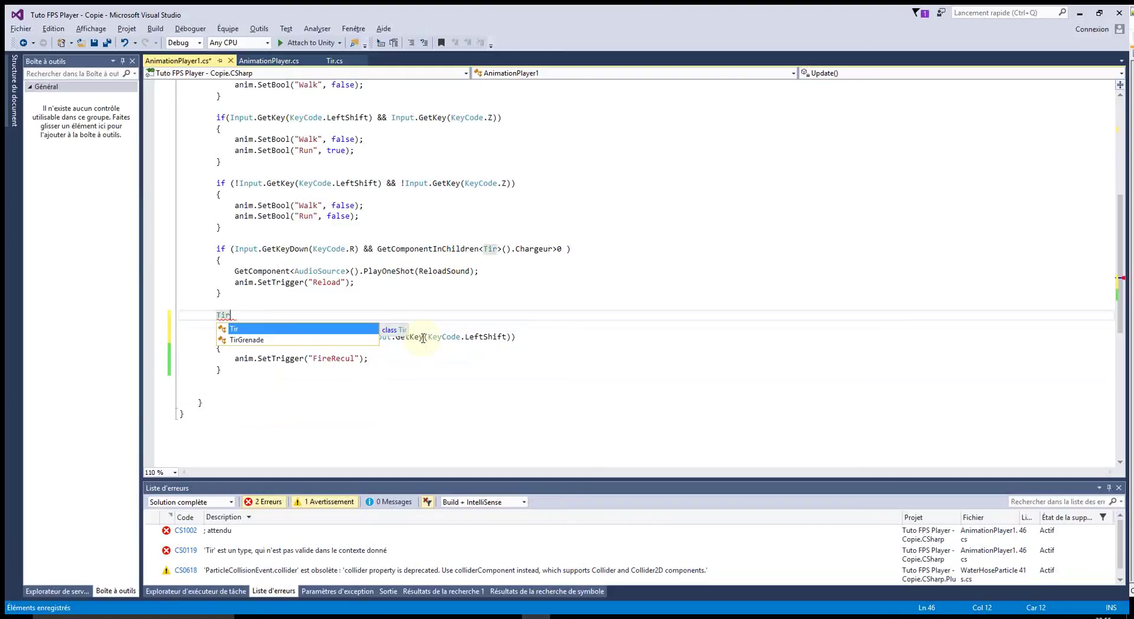
text( Script)
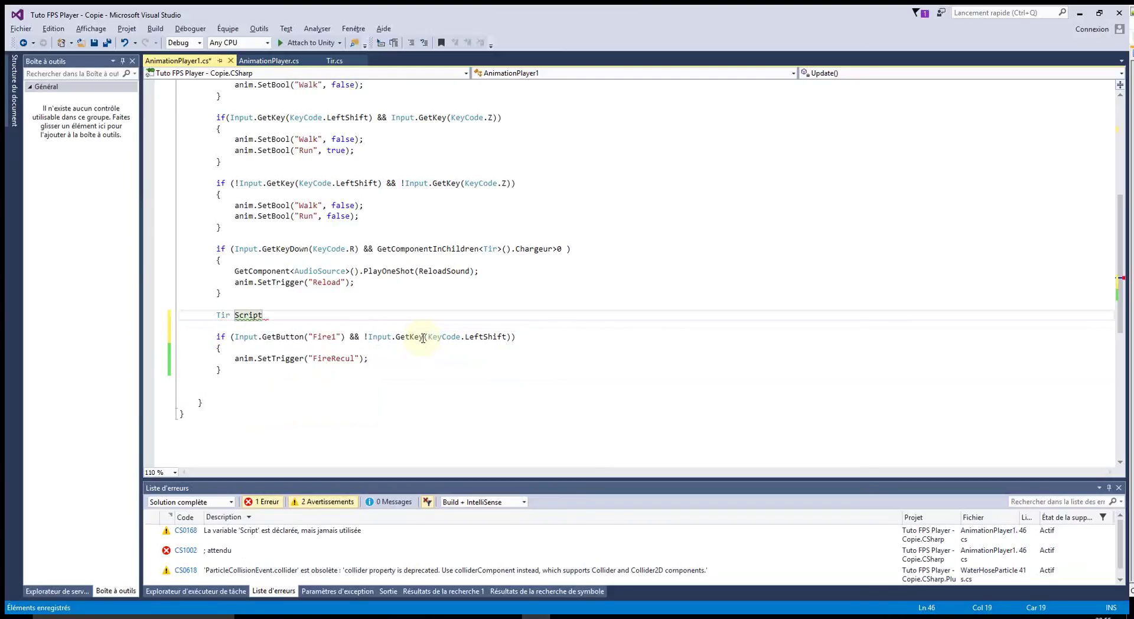
text( = Game)
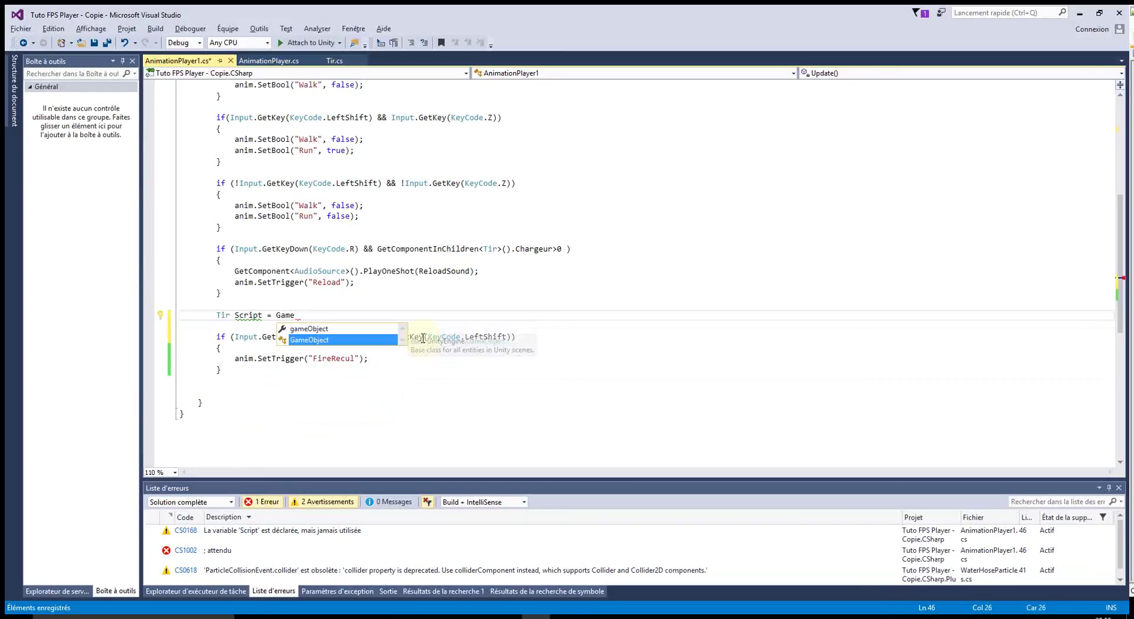
text(Object.find)
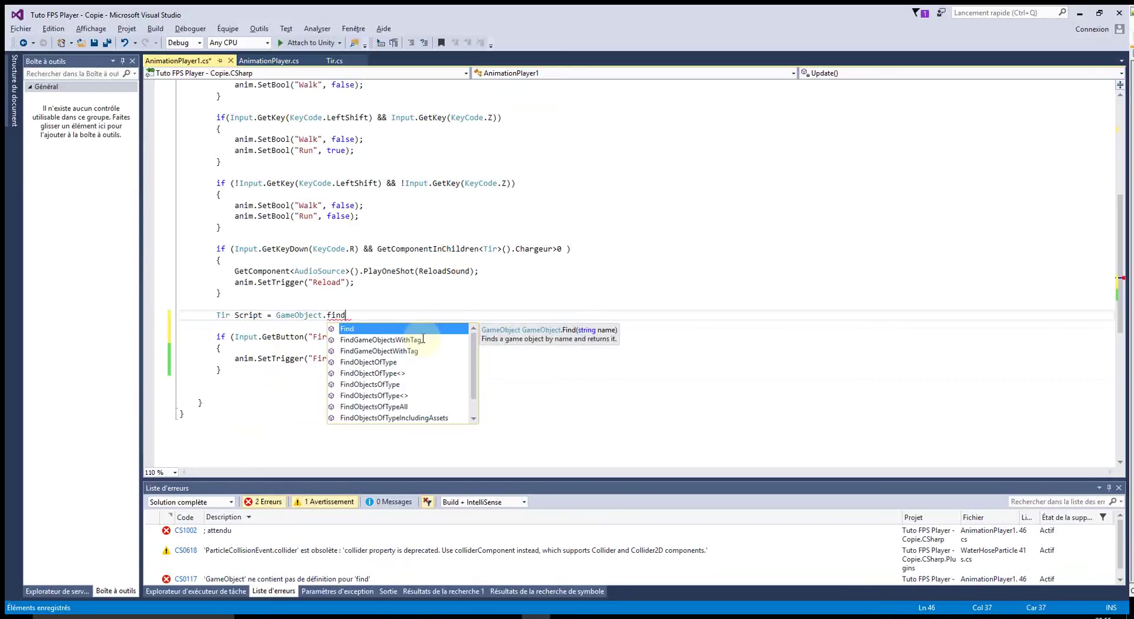
text((")
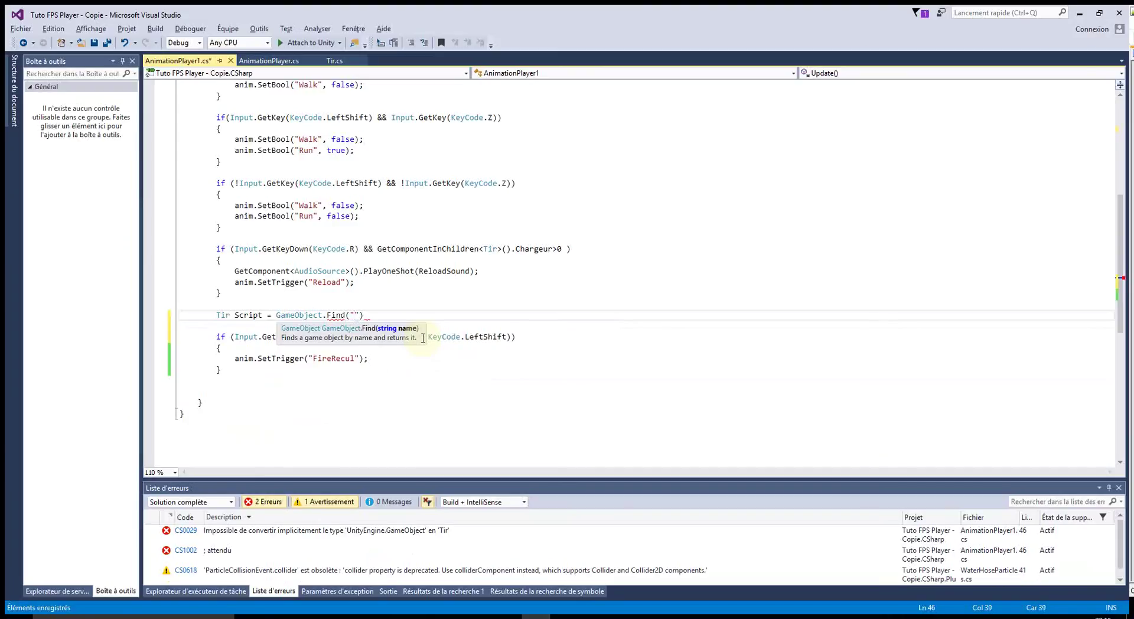
text(Fi)
text(re)
key(BackSpace)
key(BackSpace)
key(BackSpace)
- Check the makarov object's exact name in Unity's Inspector
key(alt+Tab)
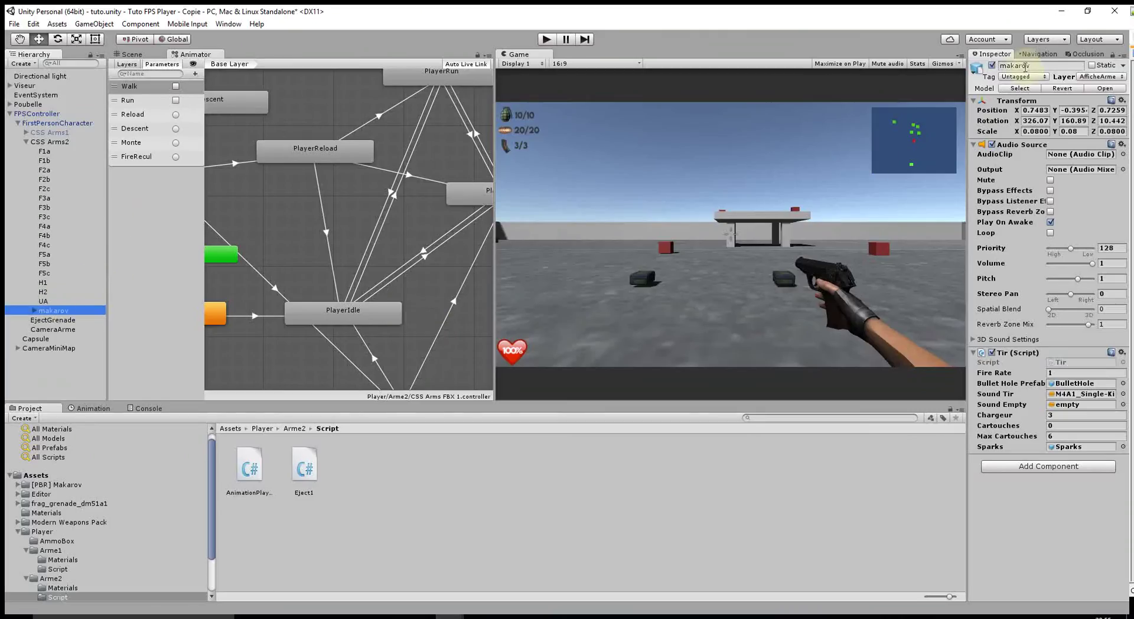
click(1023, 66)
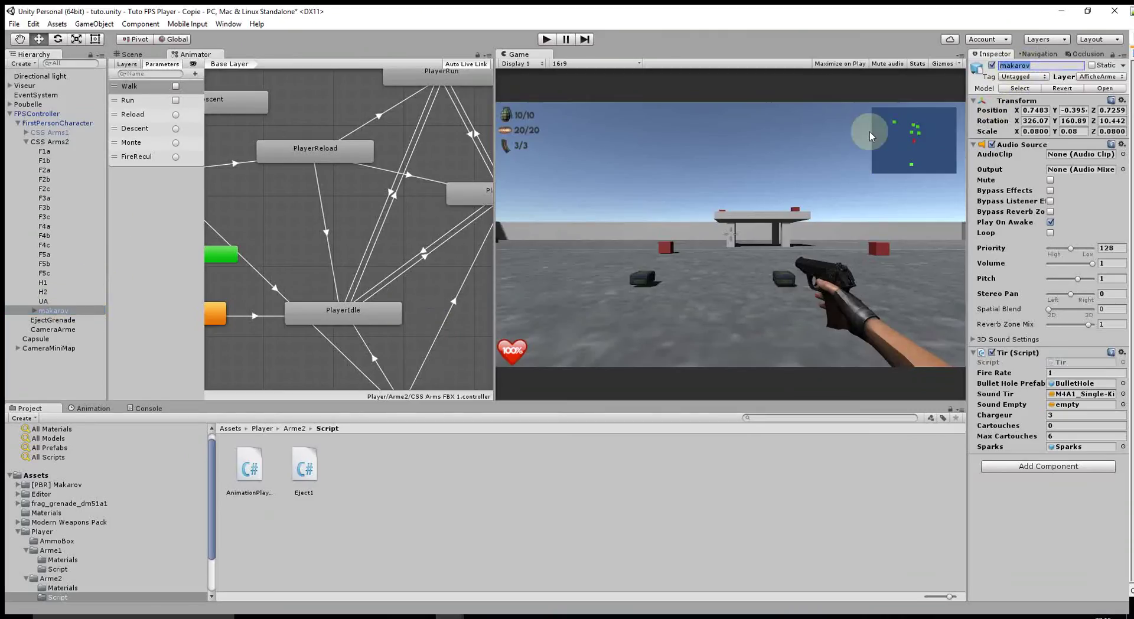
key(alt+Tab)
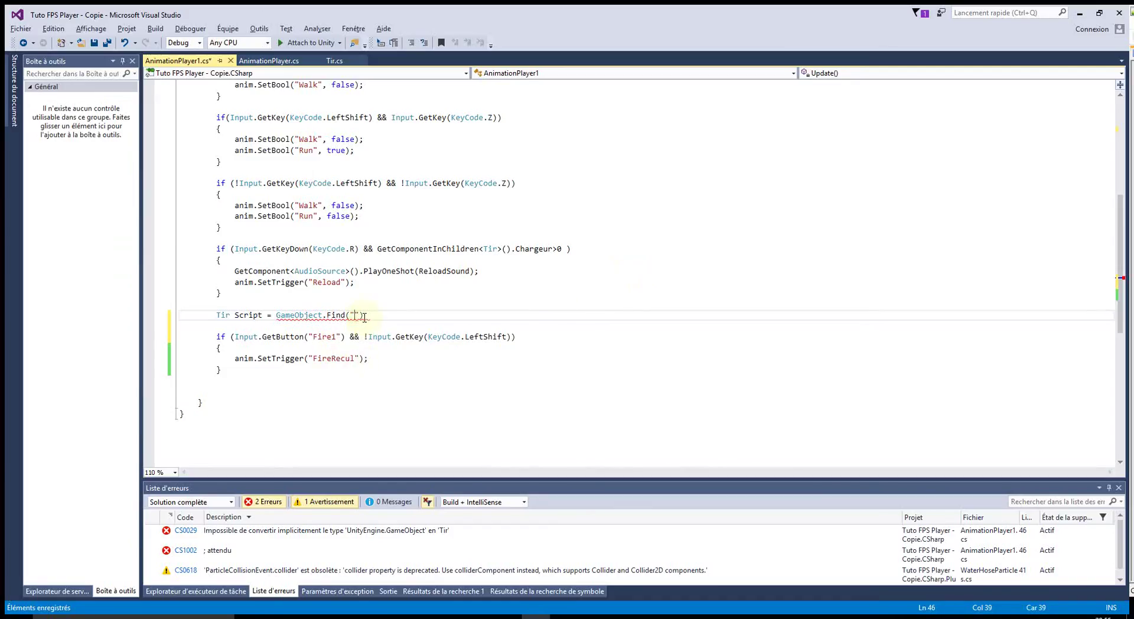
- Complete the line as Tir Script = GameObject.Find("makarov").GetComponent<Tir>(); with a blank line below
text(makarov)
key(End)
text(.get)
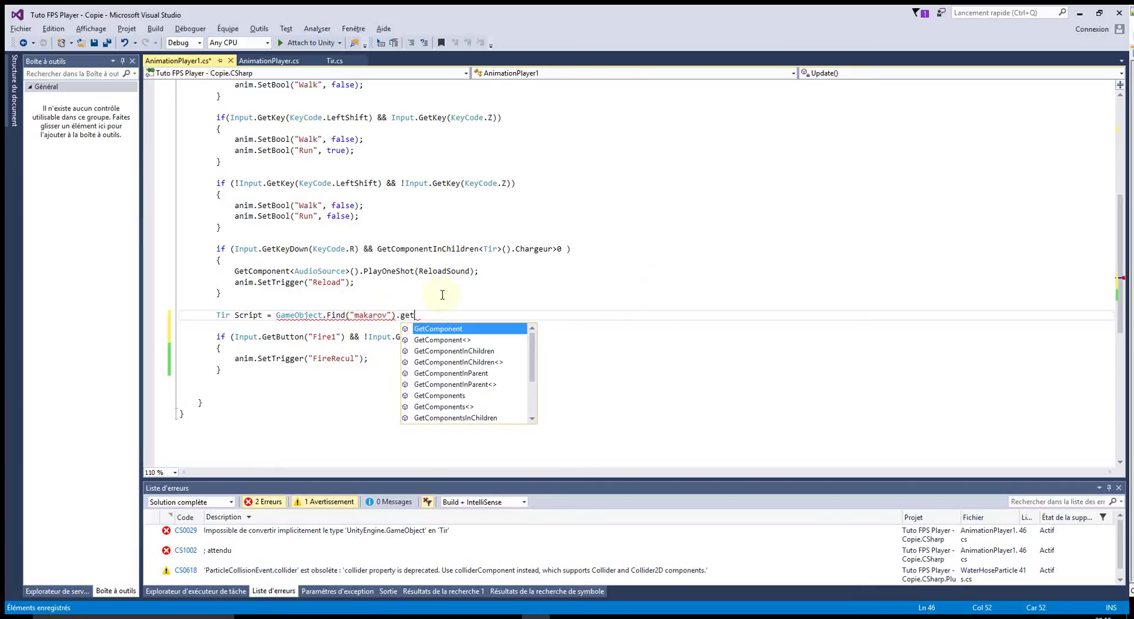
key(Tab)
text(<T)
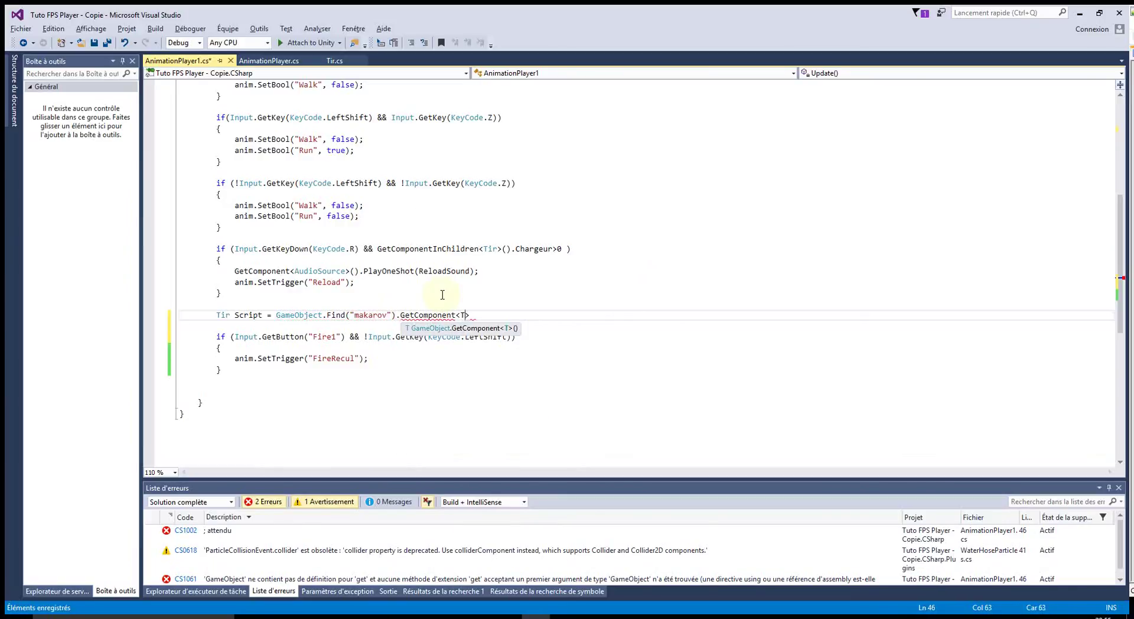
text(ir>()
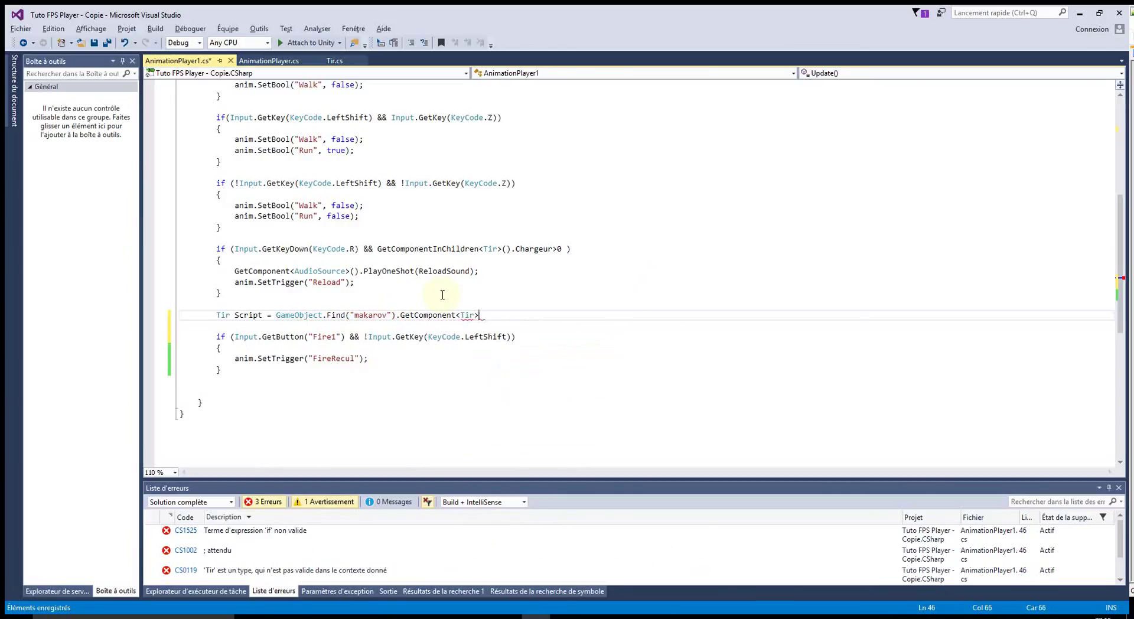
text();)
key(Return)
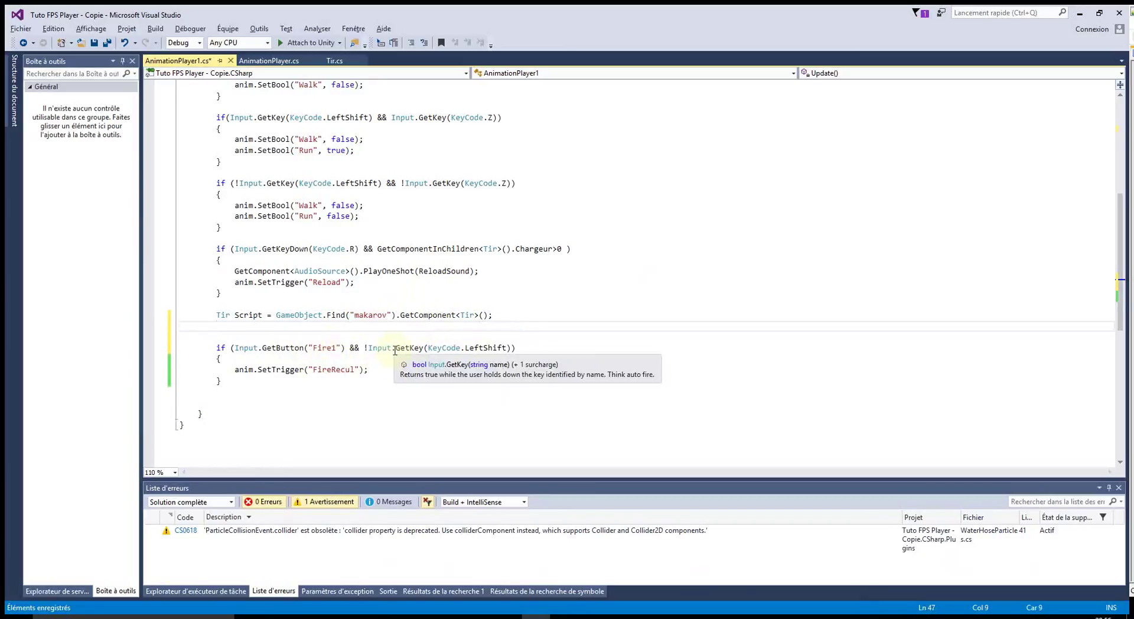
- Wrap the FireRecul SetTrigger call in an if (Time.time > NextFire) block
click(275, 360)
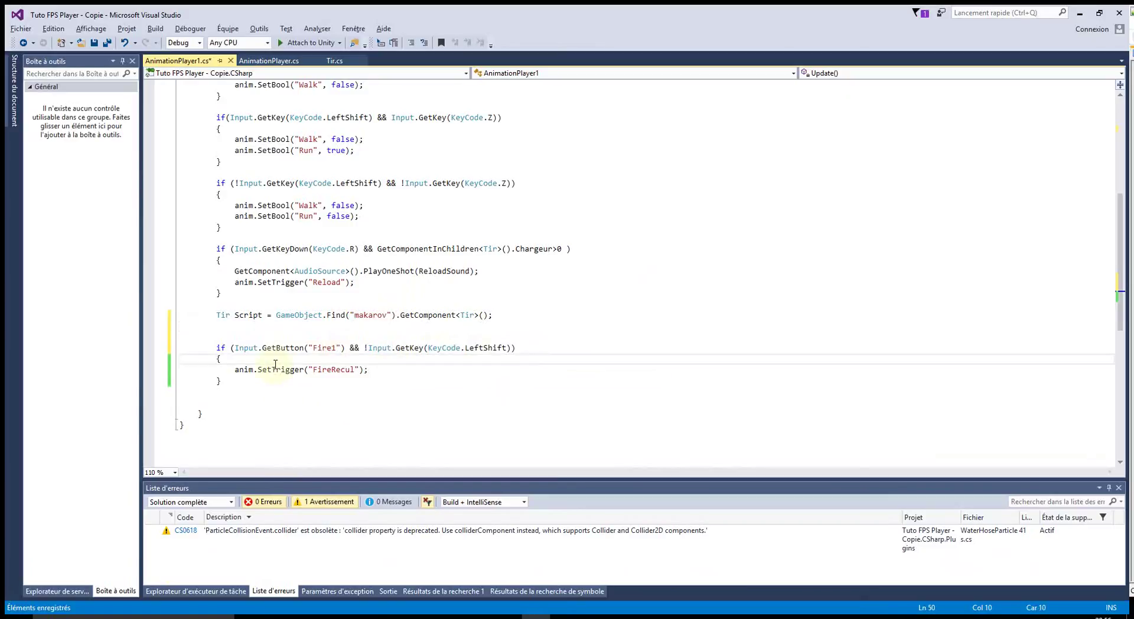
key(Return)
key(Return)
text(if)
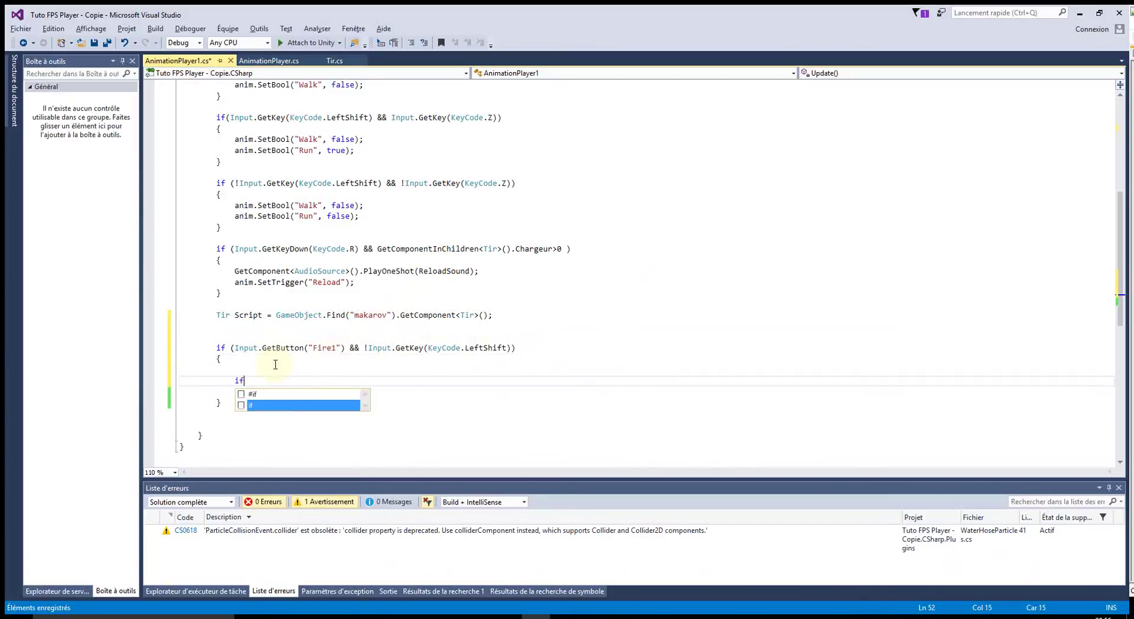
text((Time)
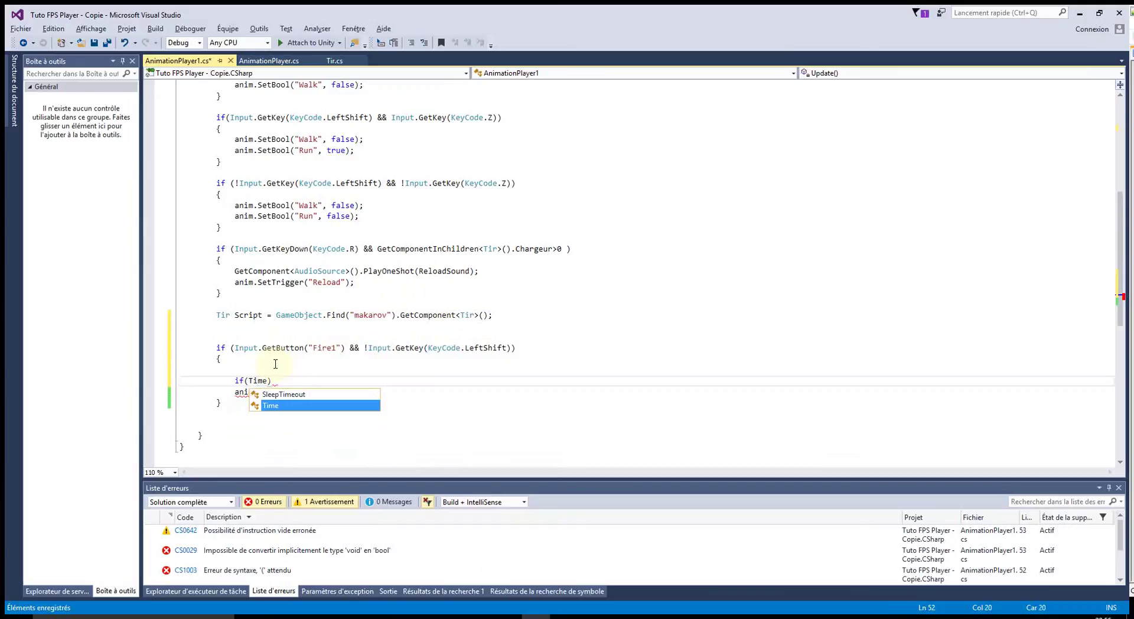
text(.time )
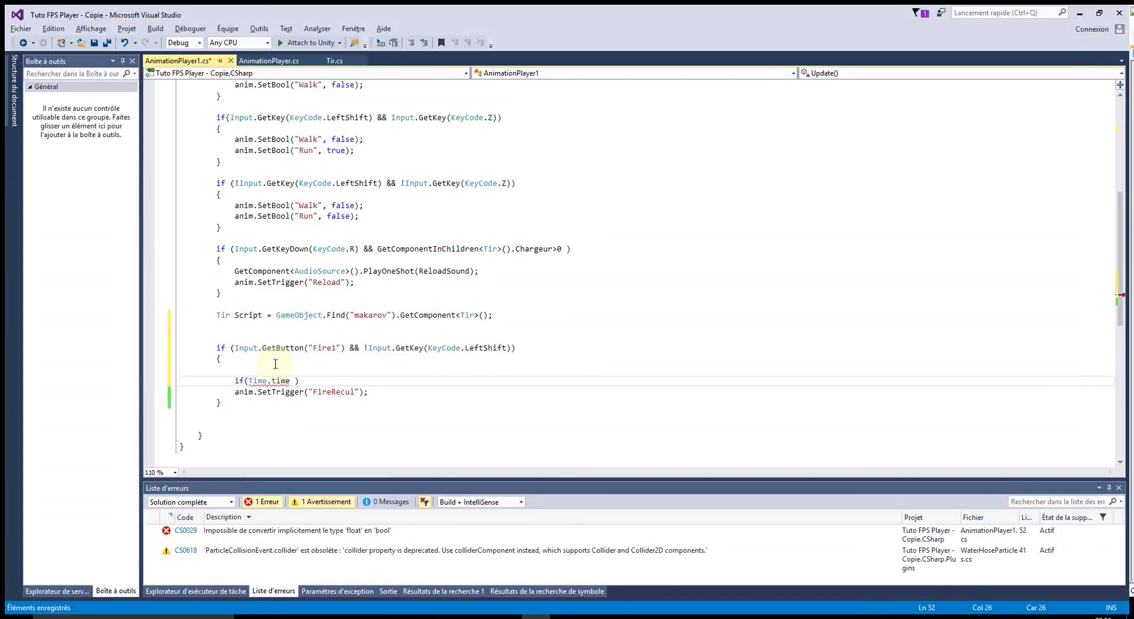
text(>)
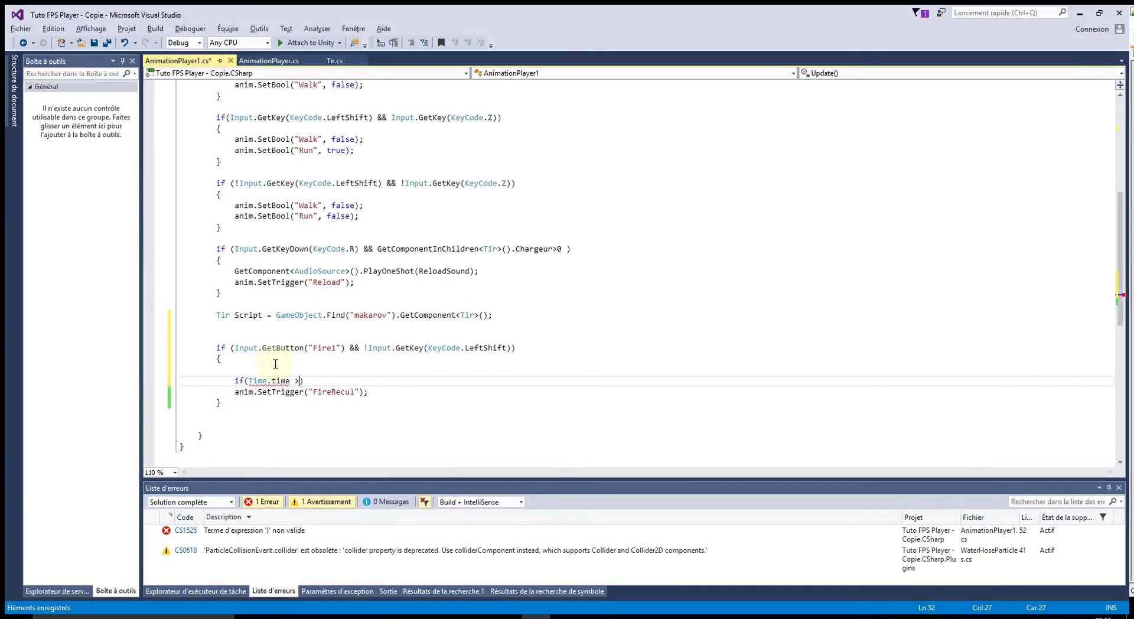
text( N)
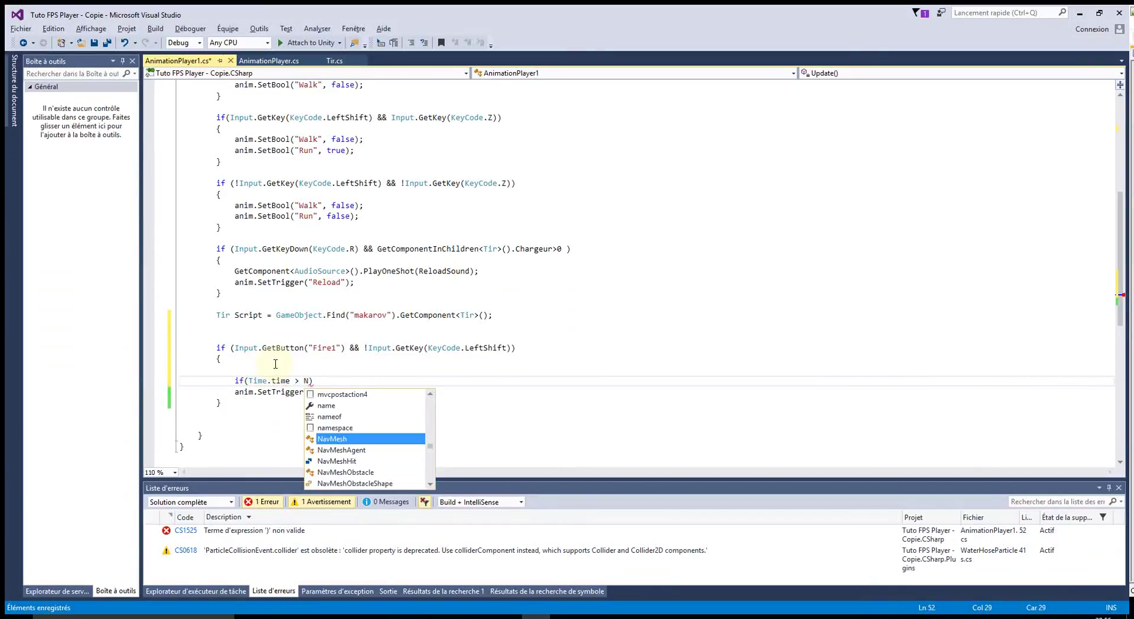
text(ext)
key(Tab)
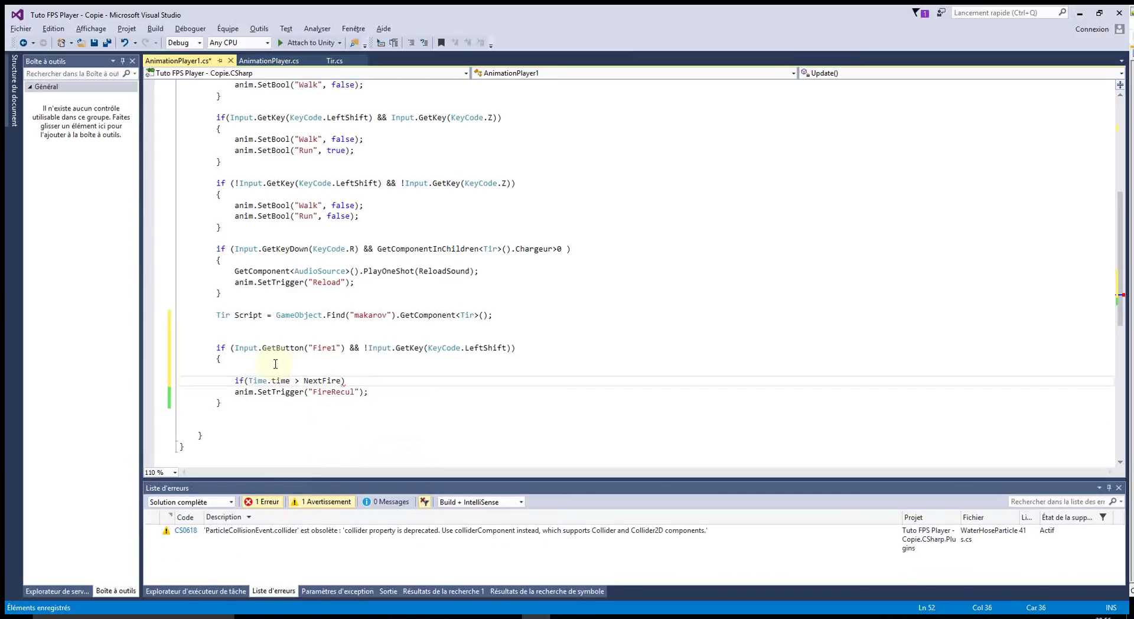
key(Return)
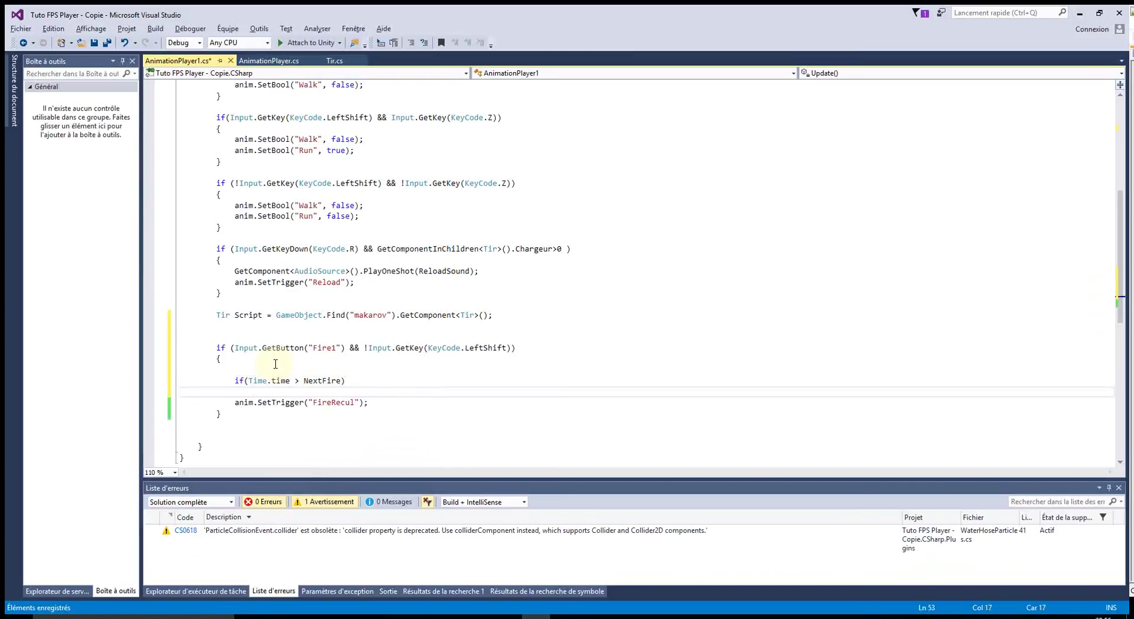
text({)
key(Return)
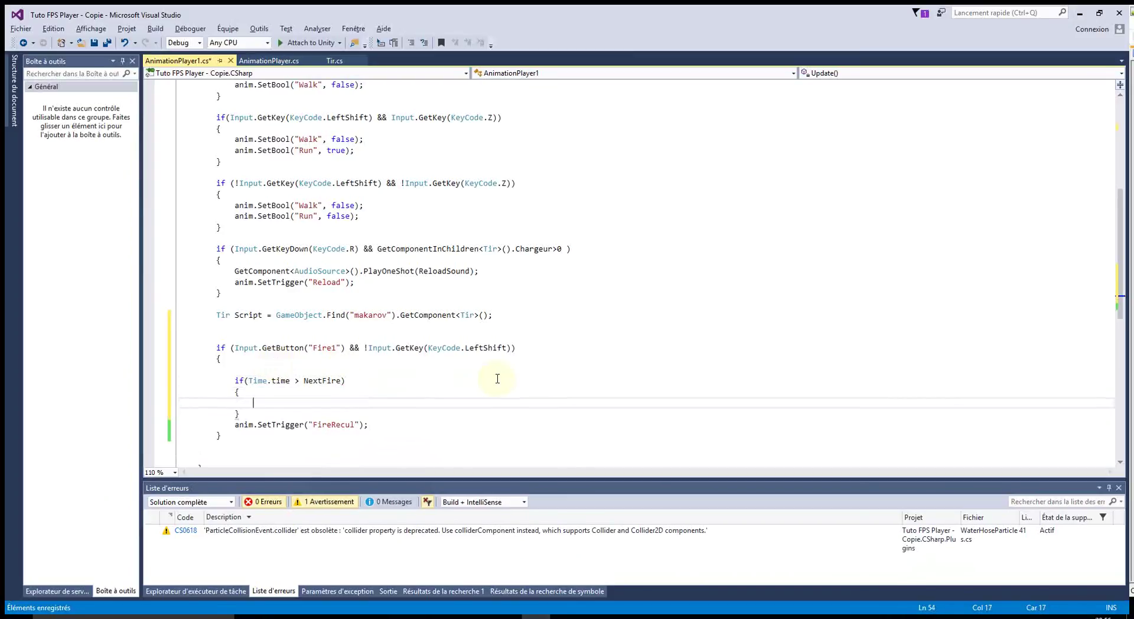
mouse_move(375, 427)
mouse_down()
mouse_move(235, 425)
mouse_move(179, 402)
mouse_up()
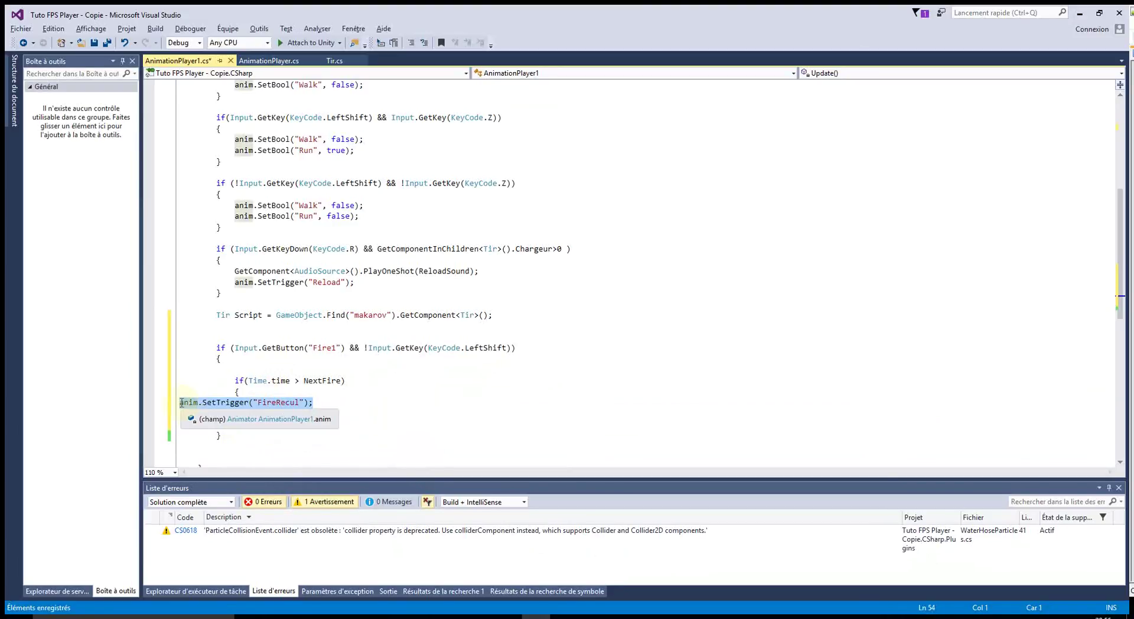
key(Escape)
key(Tab)
key(Tab)
key(Tab)
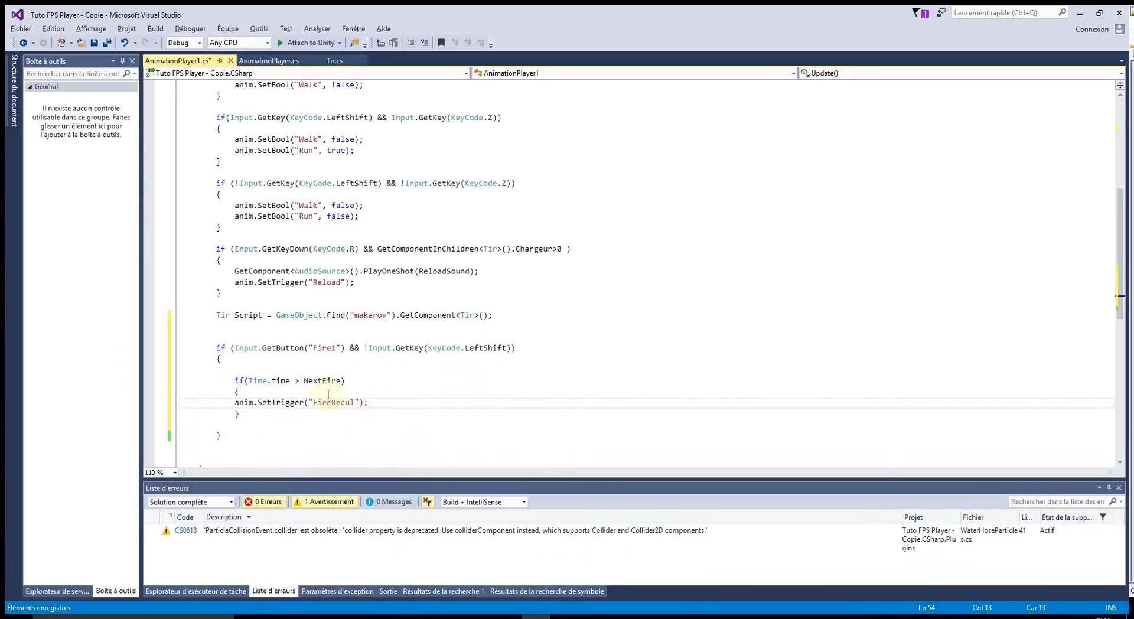
- Add NextFire = Time.time + Script.FireRate; after the trigger call, aligned inside the block
click(413, 407)
key(Return)
text(next)
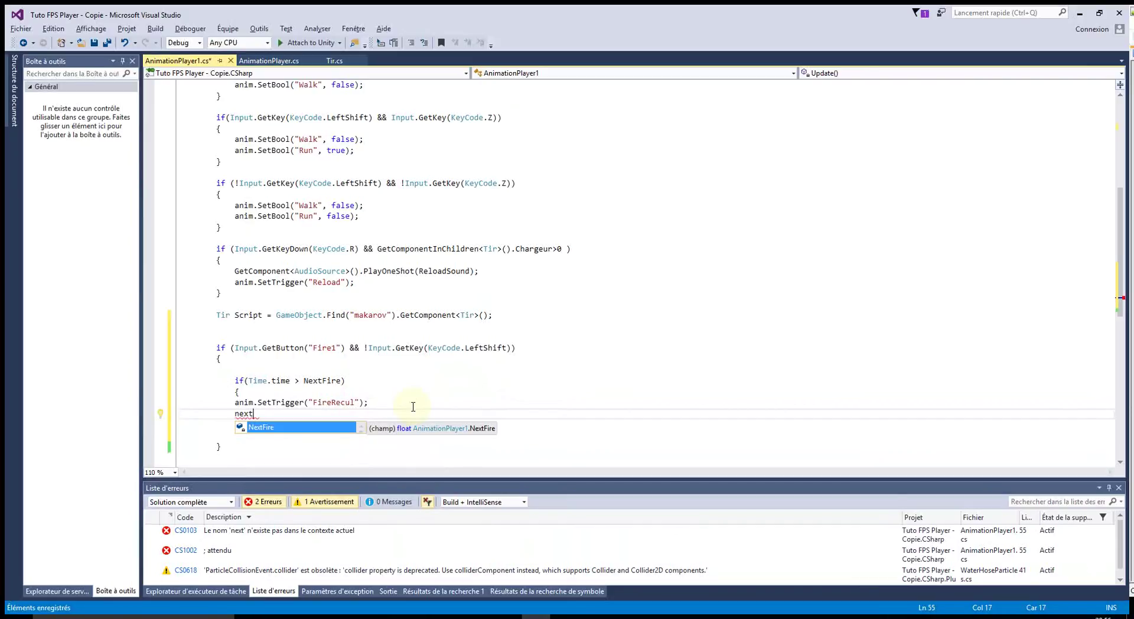
key(Tab)
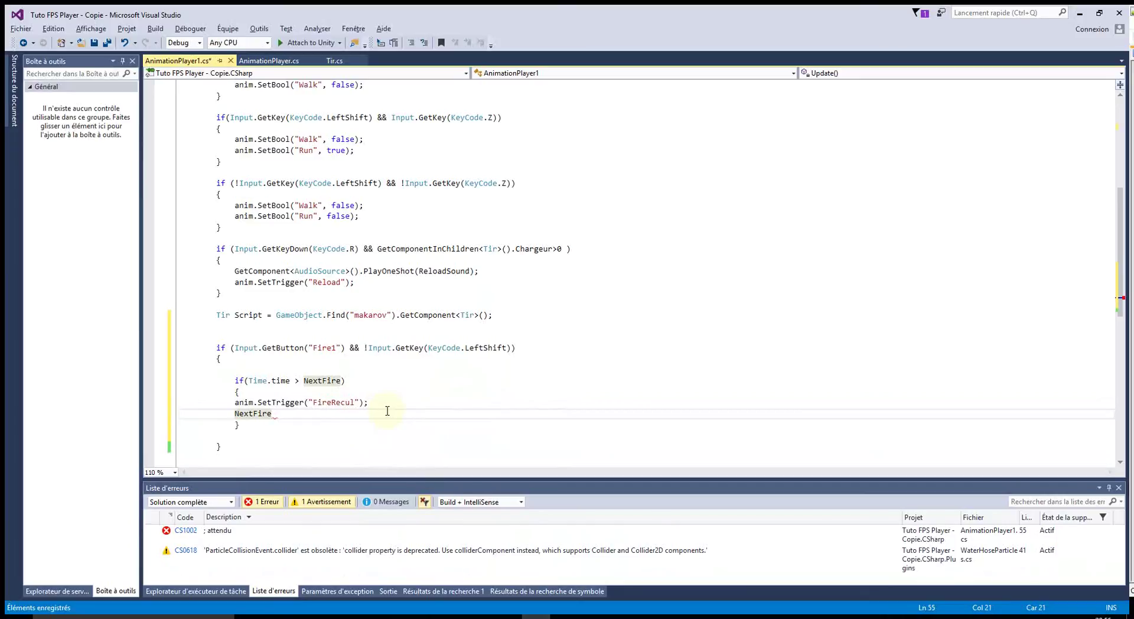
text(=)
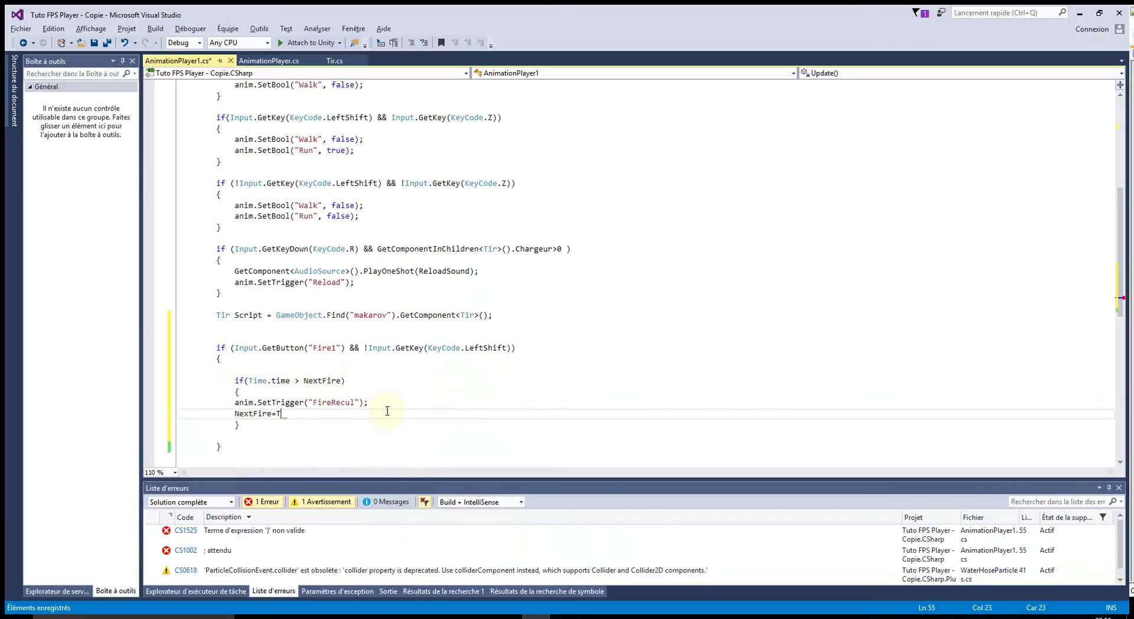
text(Time.ti)
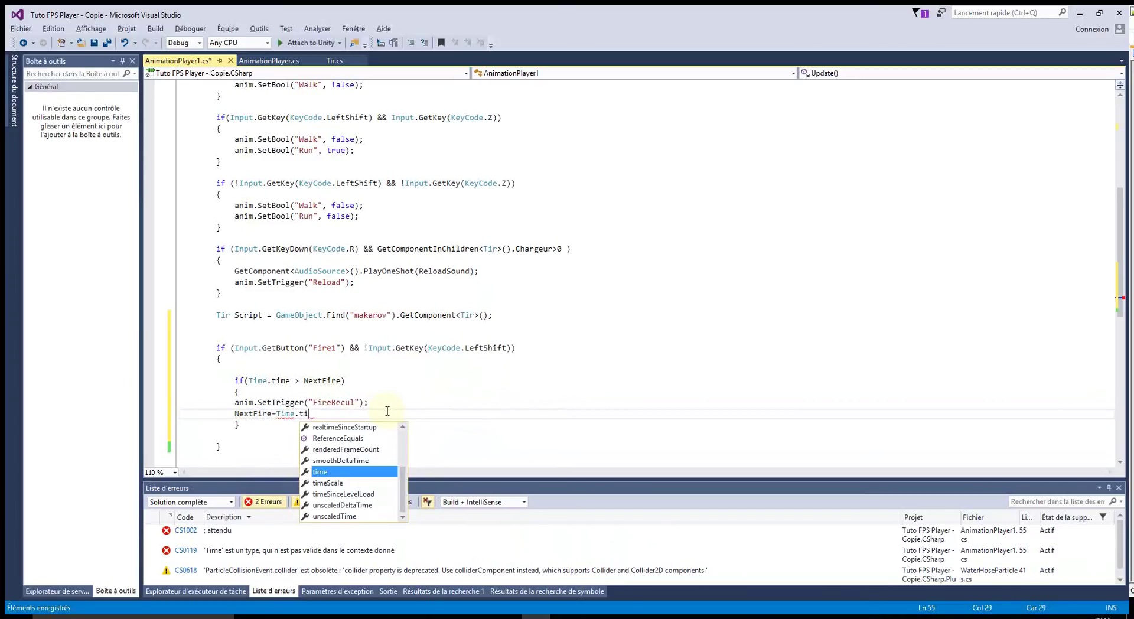
text(me + )
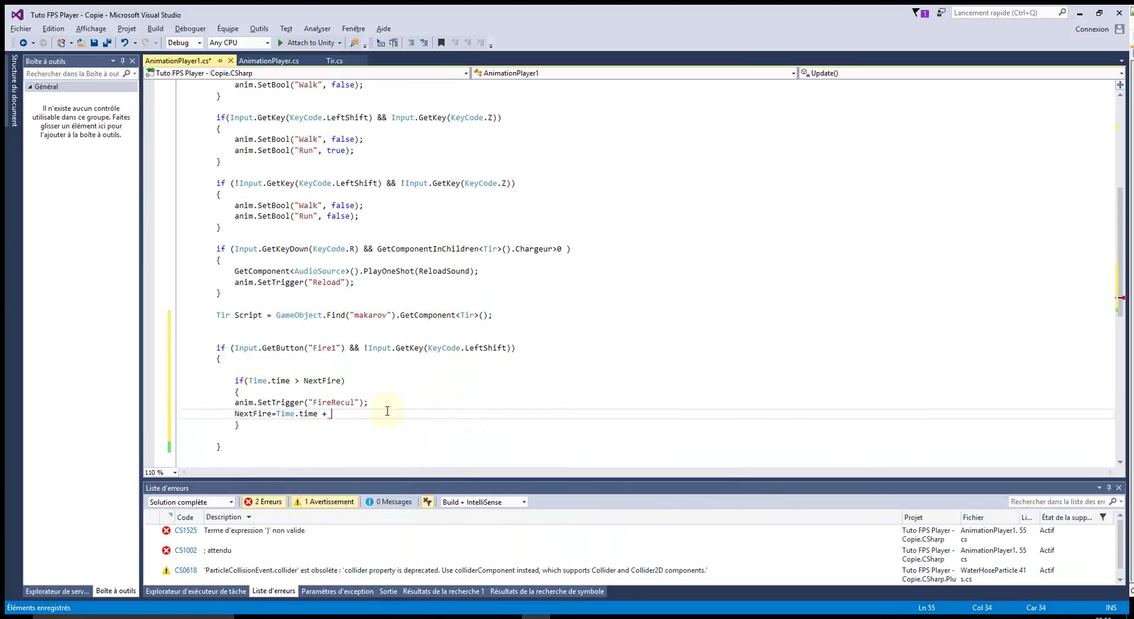
text(Script.)
text(Fir)
key(Tab)
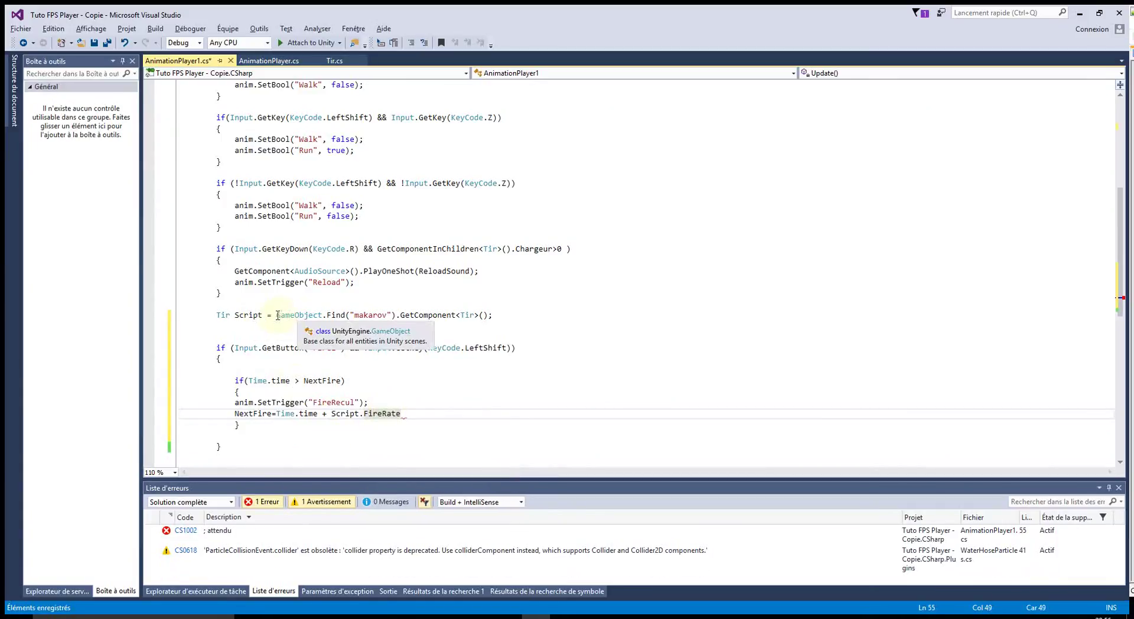
drag(276, 315, 492, 315)
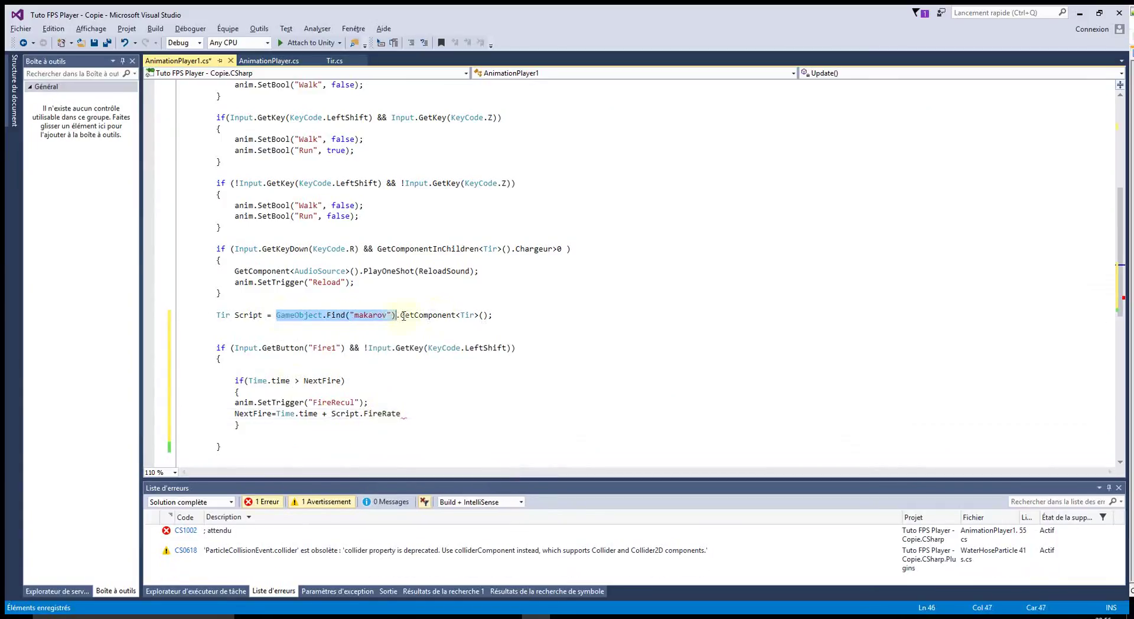
click(413, 418)
text(;)
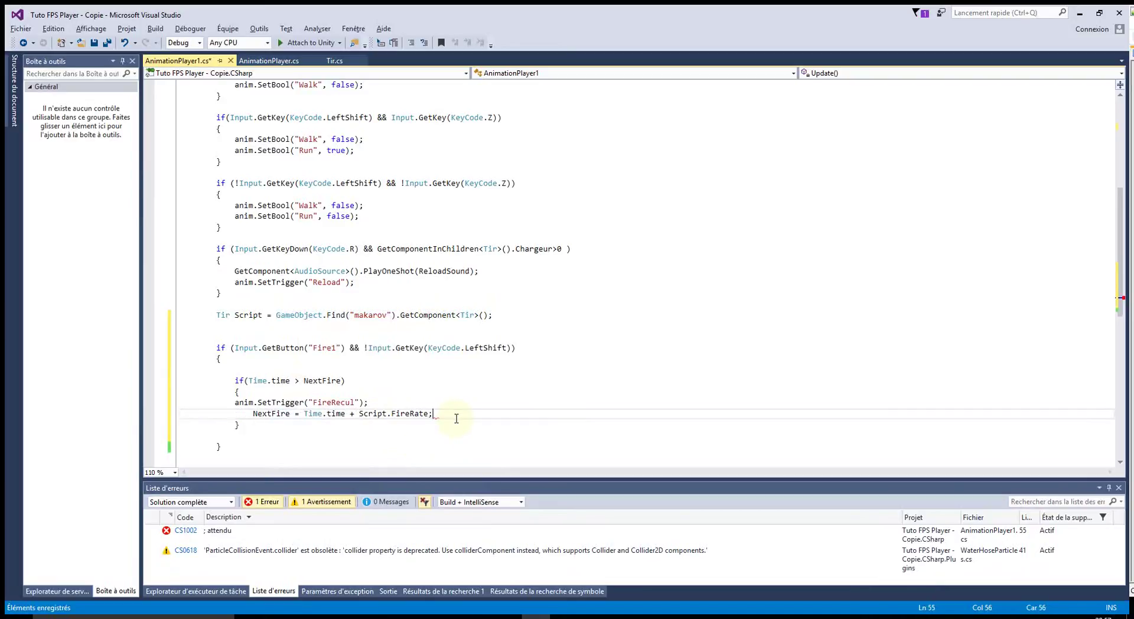
click(253, 414)
key(BackSpace)
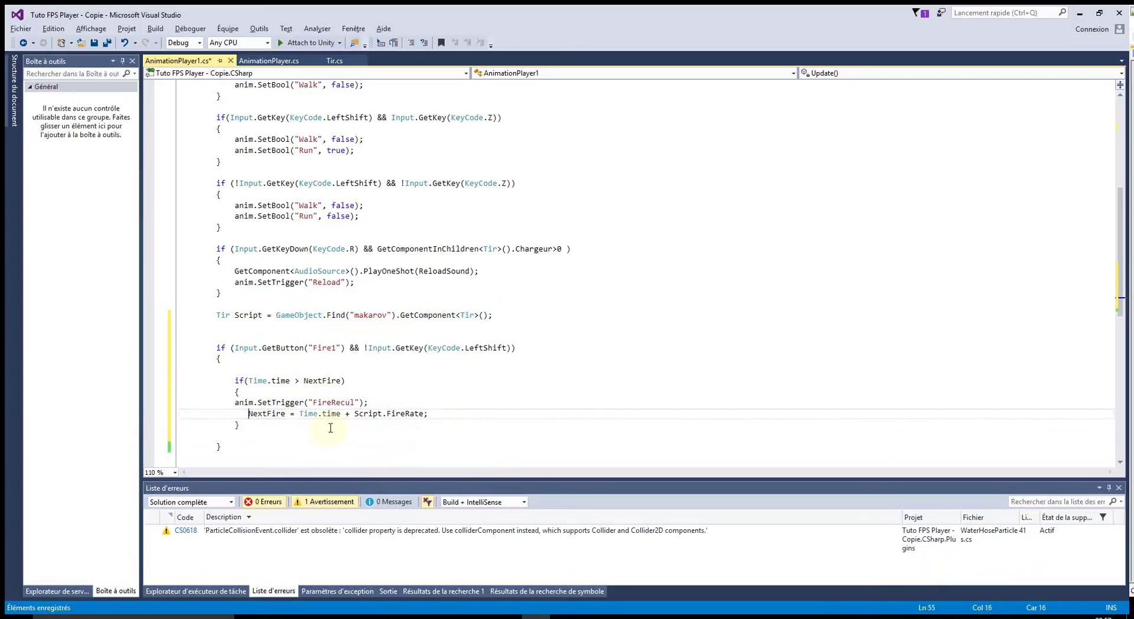
key(BackSpace)
key(BackSpace)
key(BackSpace)
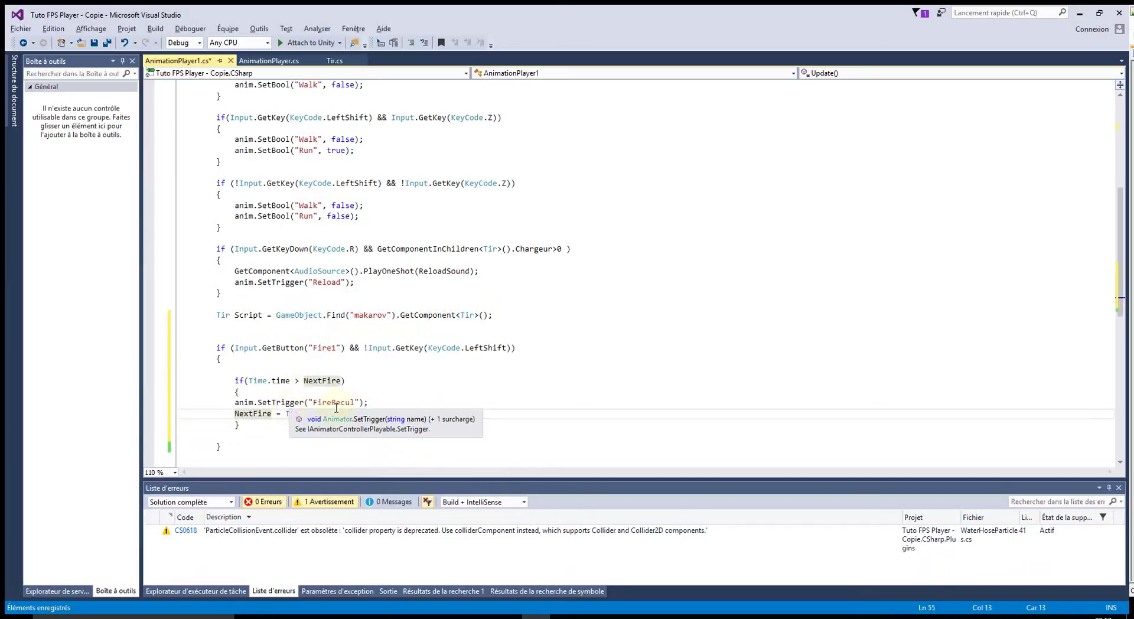
click(277, 421)
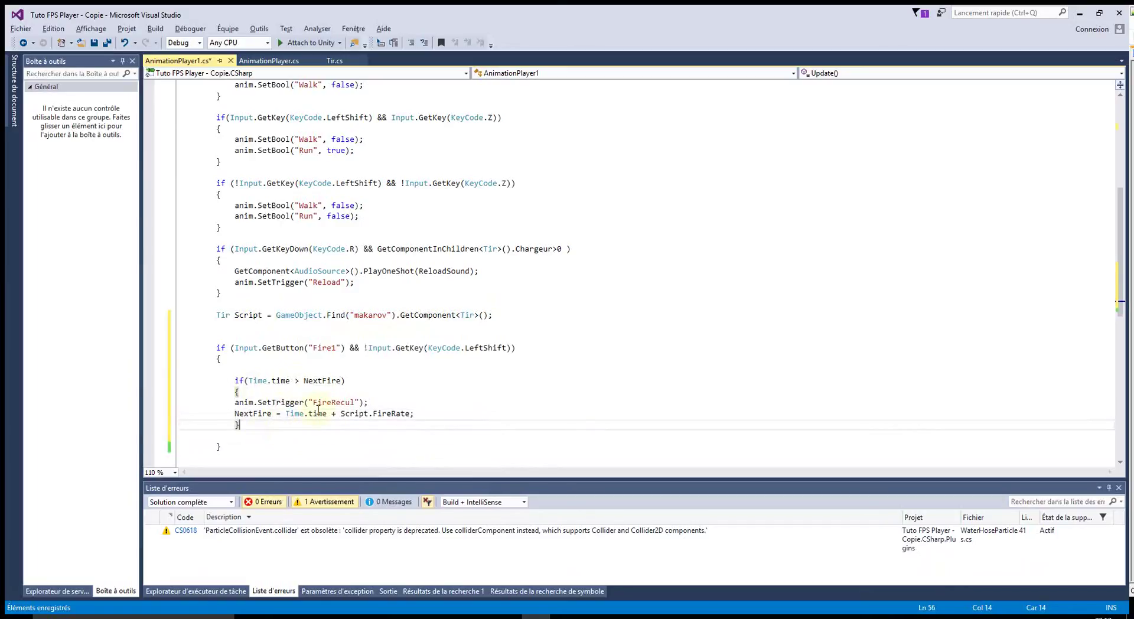
- Add an else block after the NextFire check and begin an anim. call inside it
text(els)
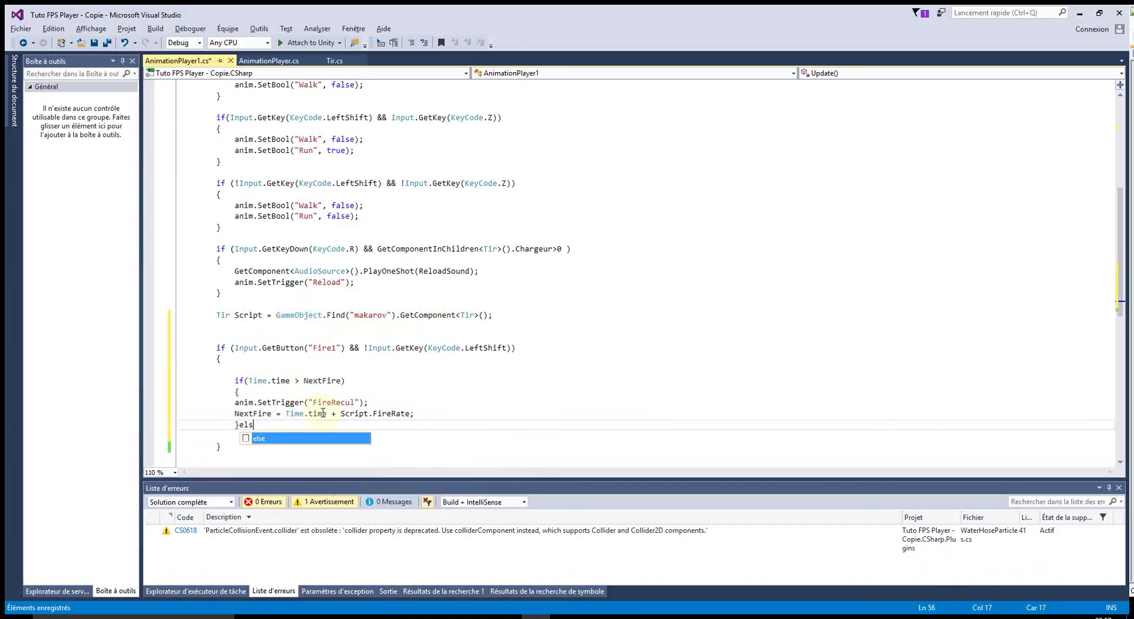
text(e {)
key(Return)
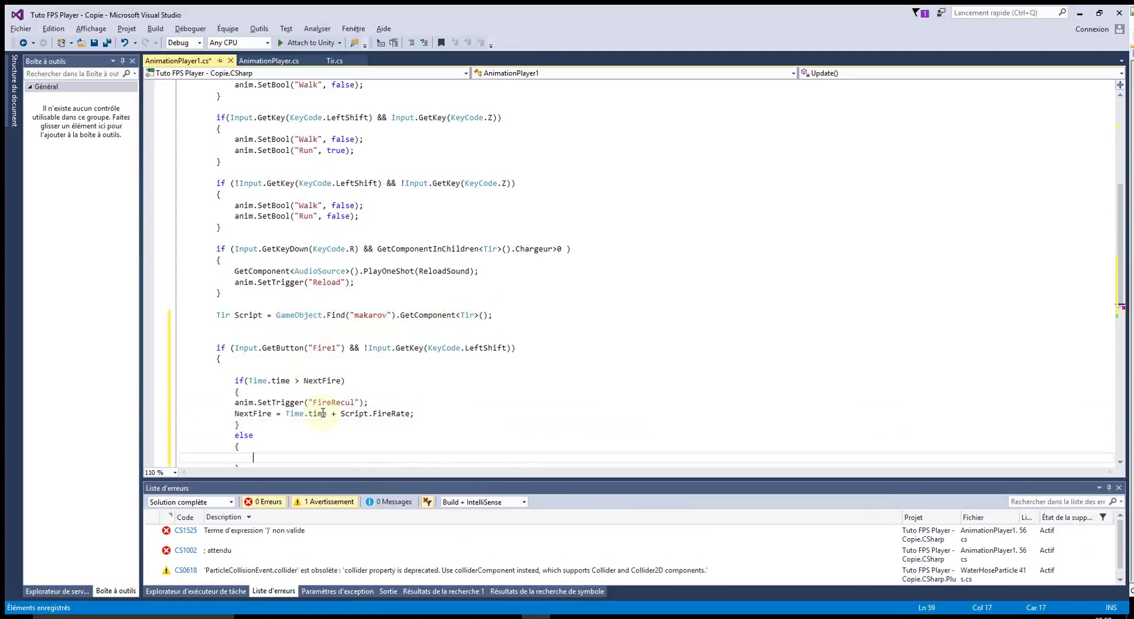
text(ani)
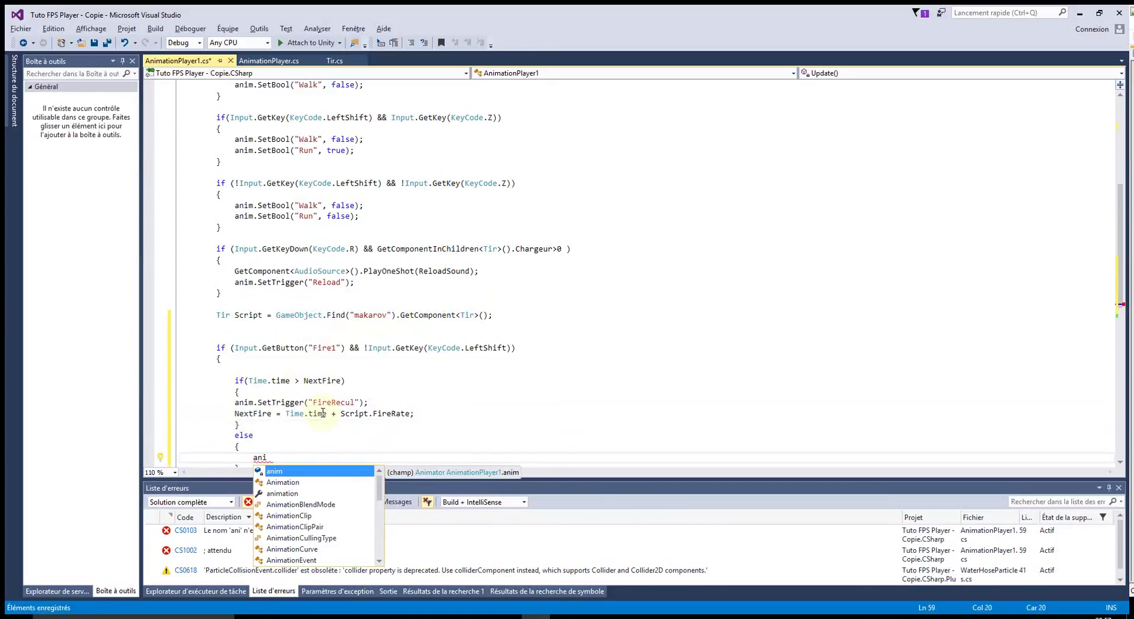
key(Tab)
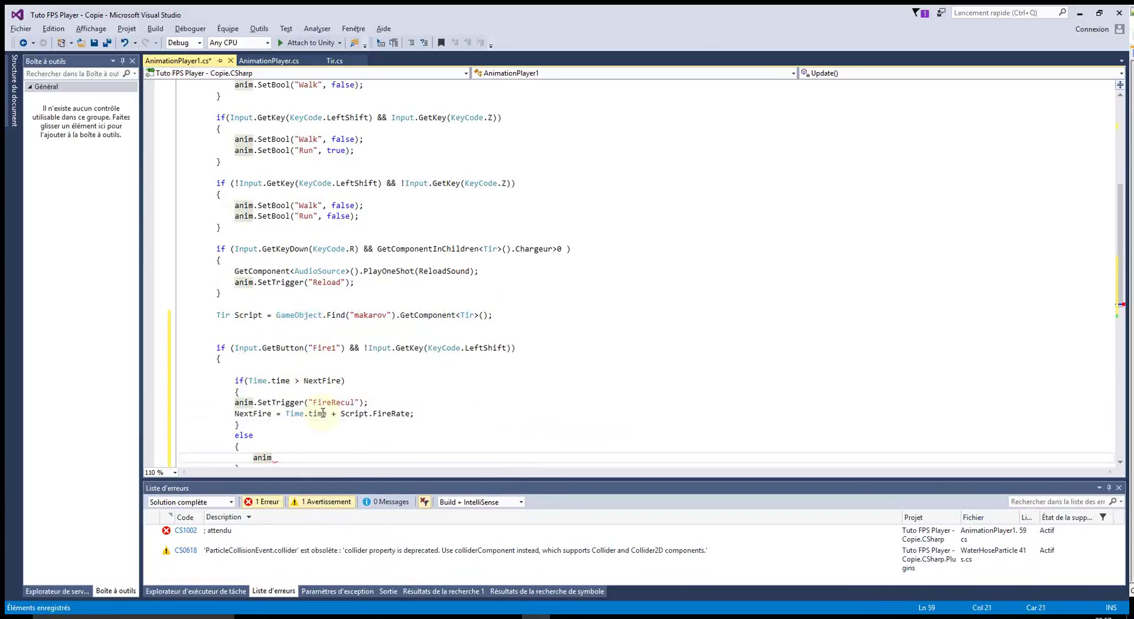
text(.)
key(alt+Tab)
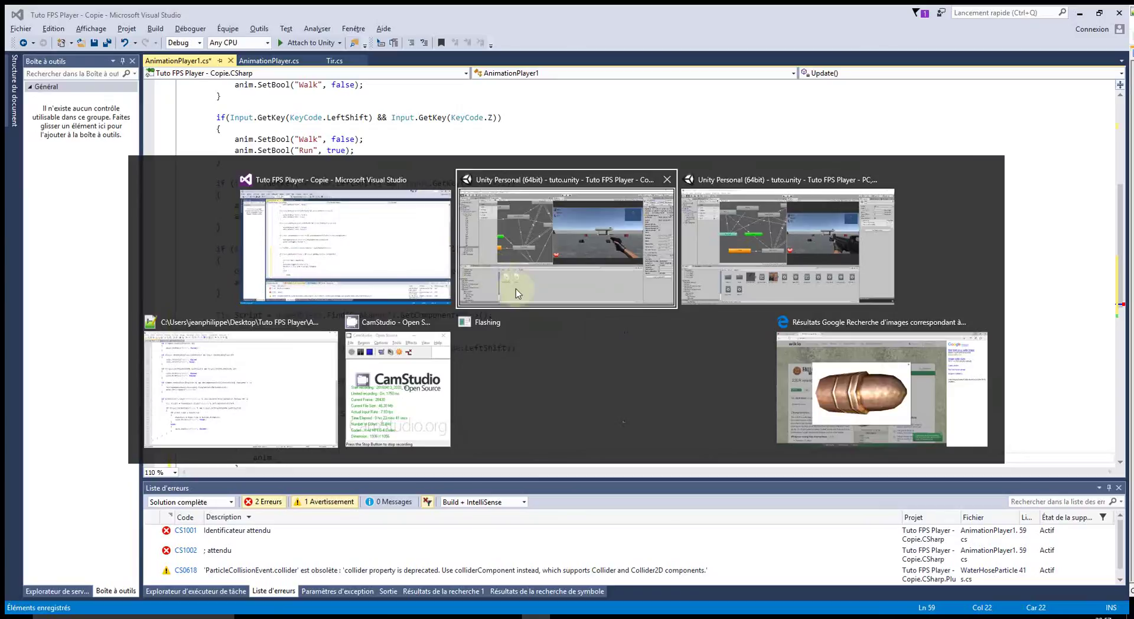
key(Escape)
click(537, 614)
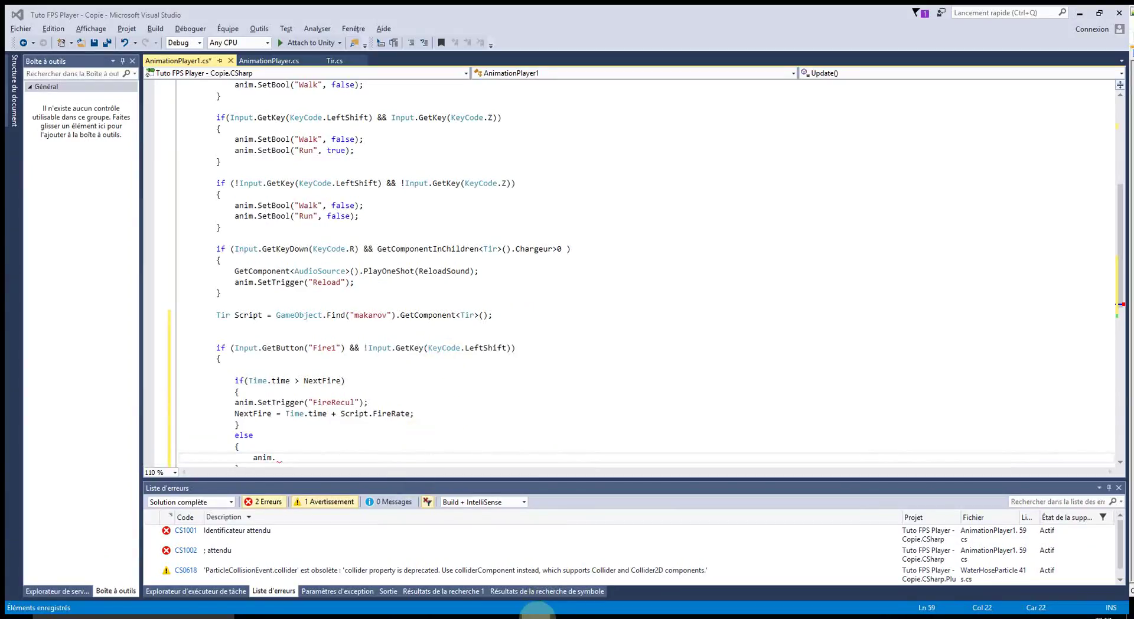
- Delete the FireRecul trigger parameter and add a Bool parameter named FireRecul
click(537, 614)
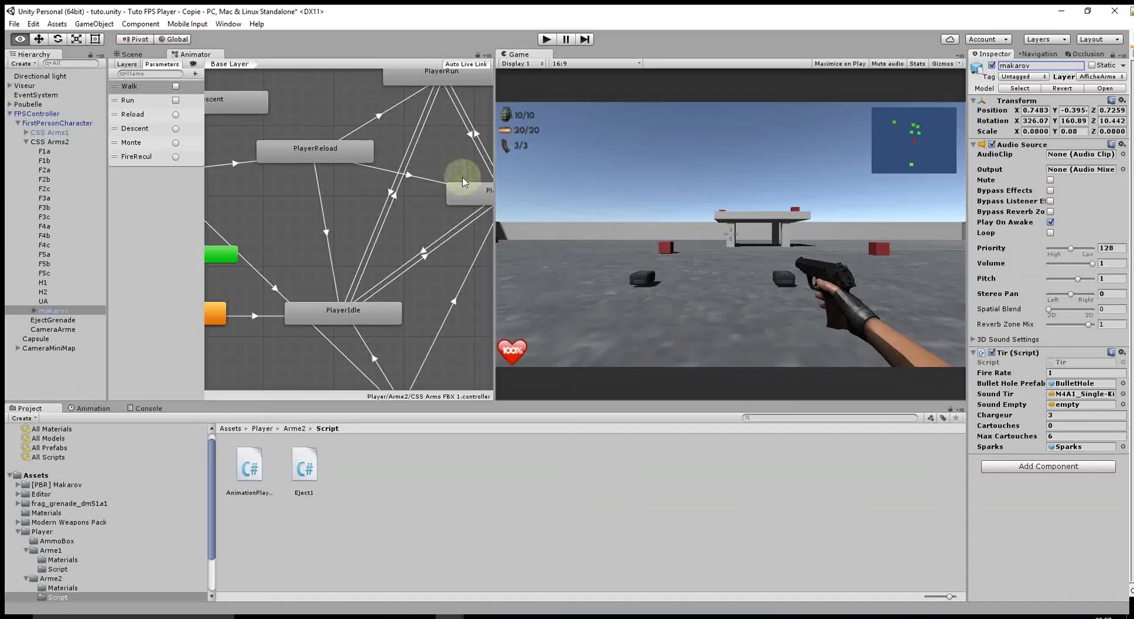
click(141, 165)
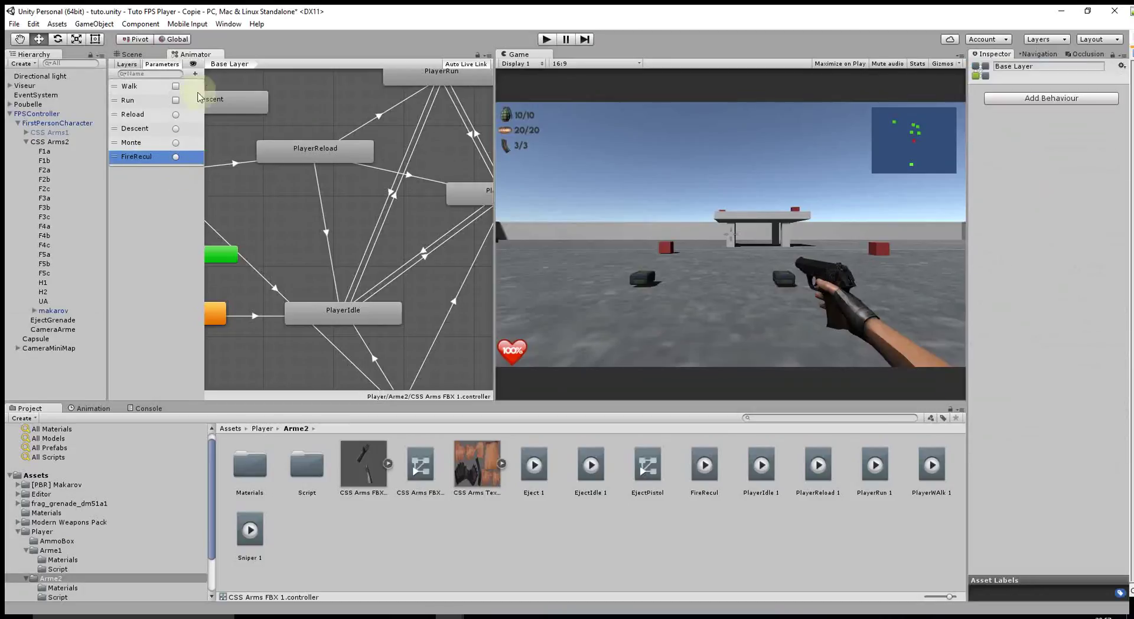
right_click(150, 158)
click(179, 165)
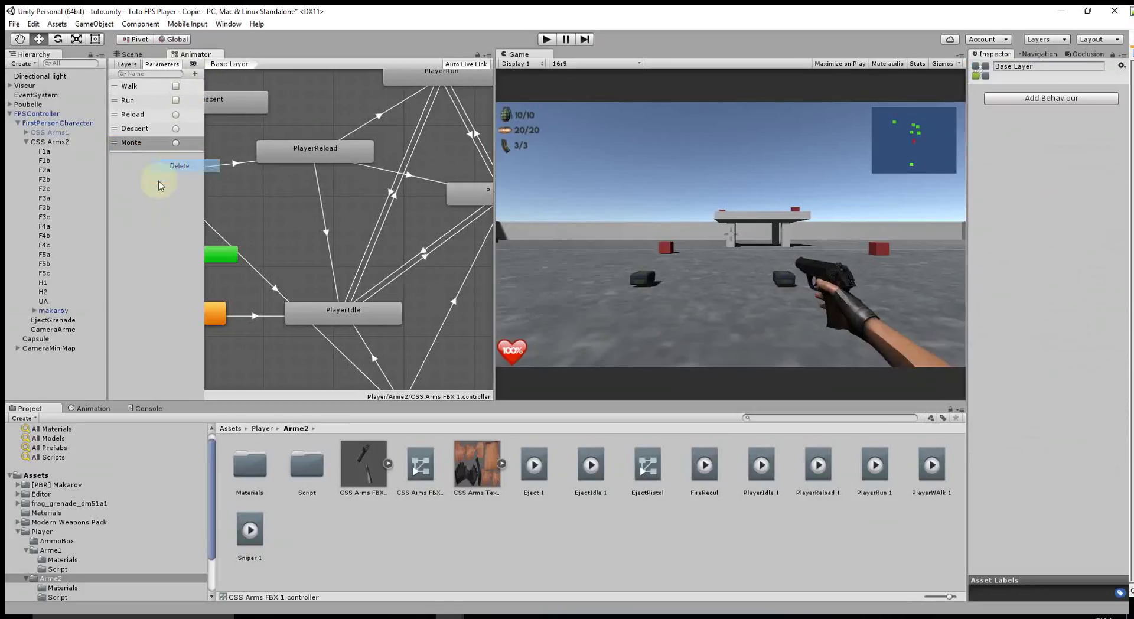
click(195, 73)
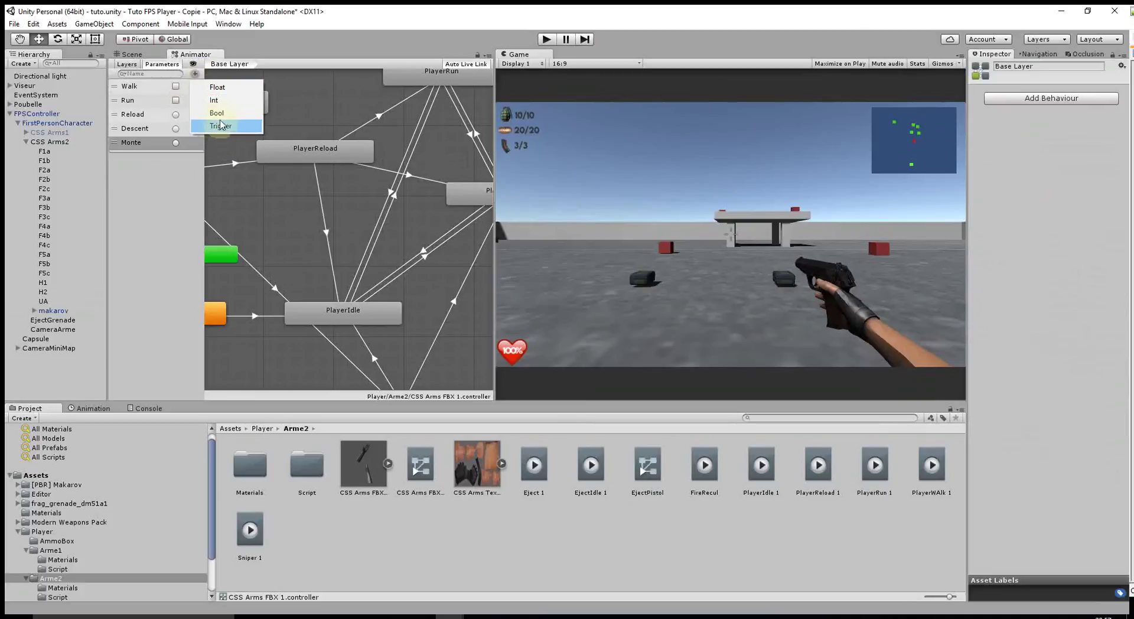
click(217, 113)
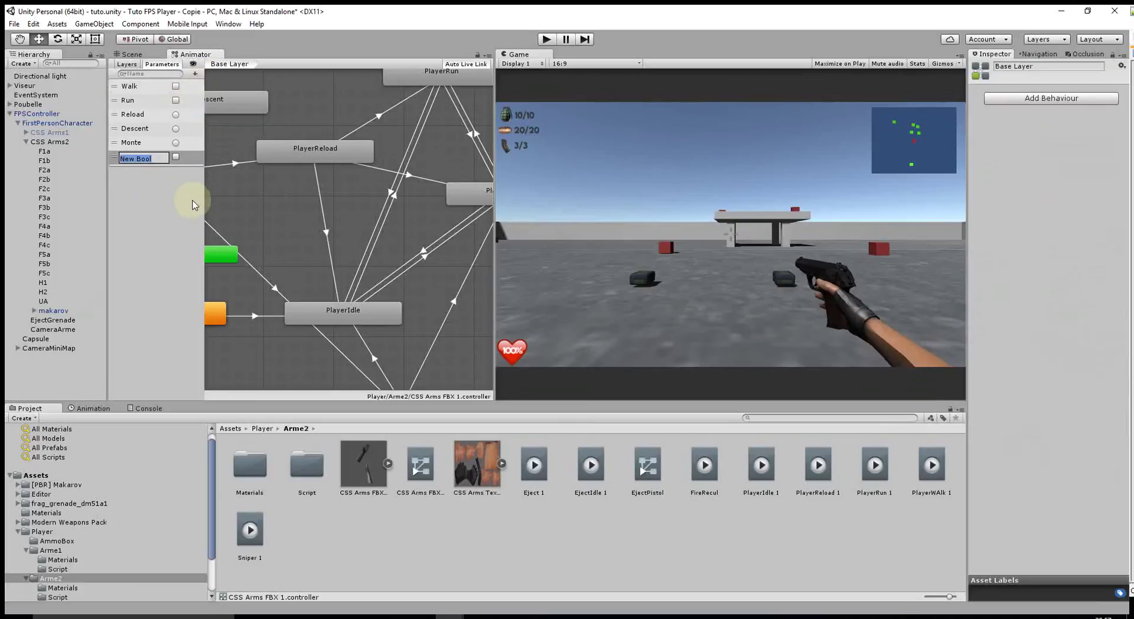
text(FireRecul)
key(Return)
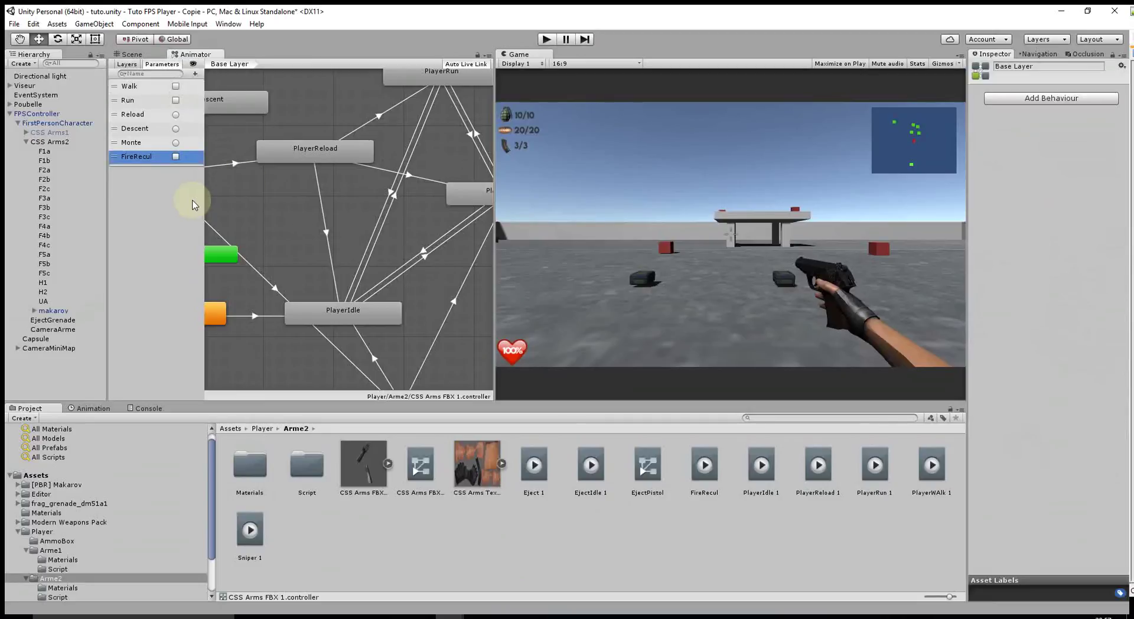
- Reposition the FireRecul state and inspect its transitions from AnyState and to PlayerIdle and PlayerWalk
middle_drag(335, 310, 335, 169)
drag(382, 264, 381, 292)
click(270, 166)
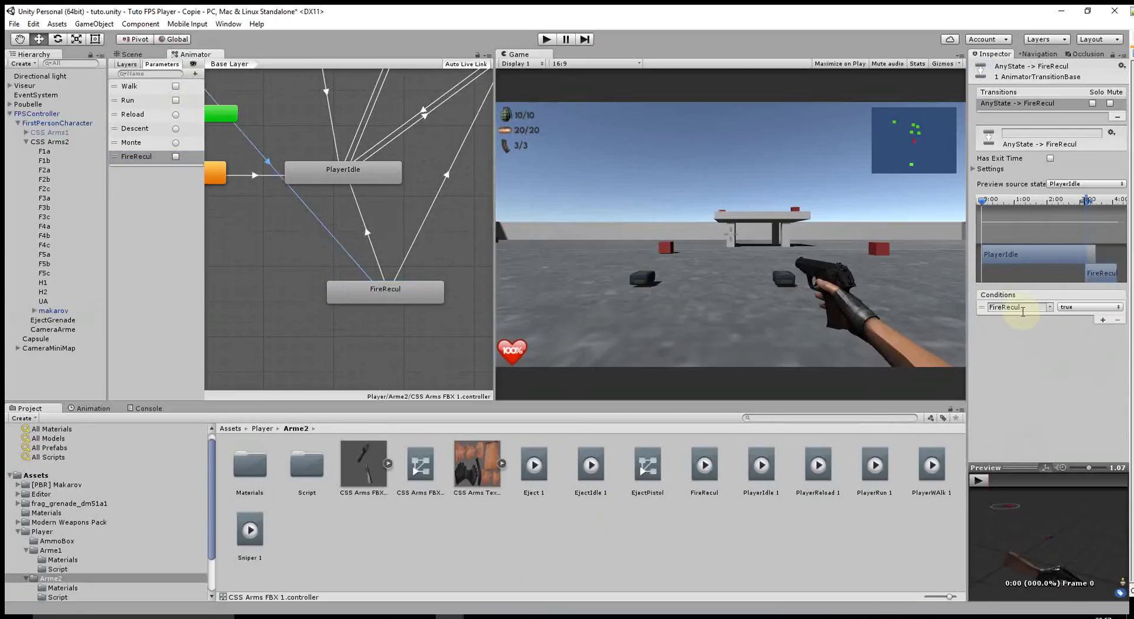
click(375, 256)
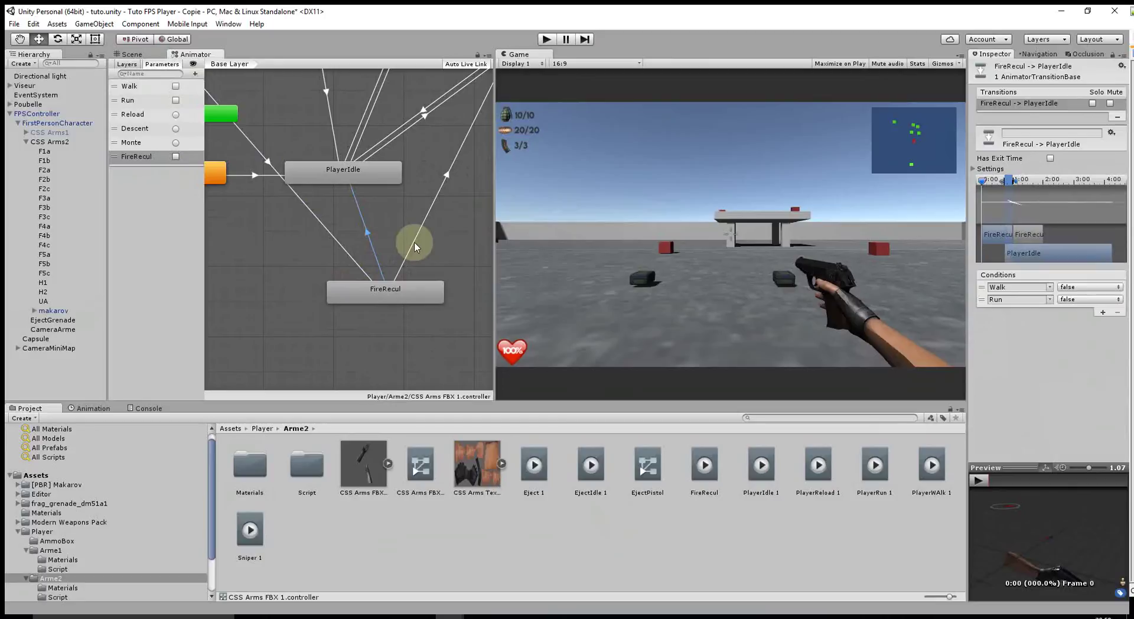
click(413, 247)
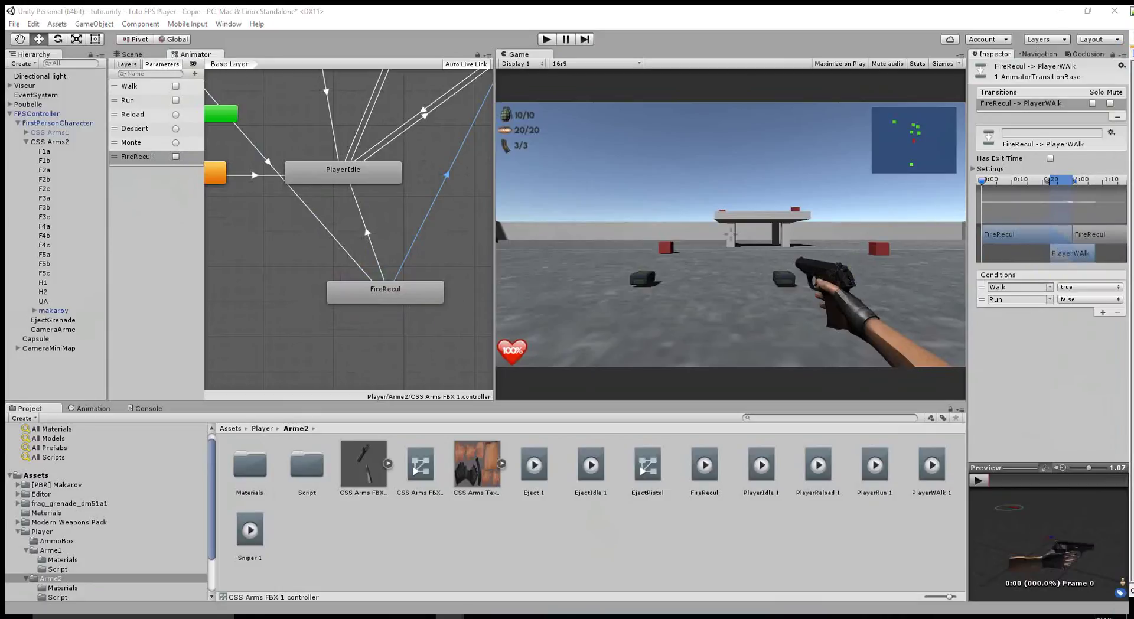
- Change SetTrigger to SetBool and copy the FireRecul call into the else branch
click(542, 615)
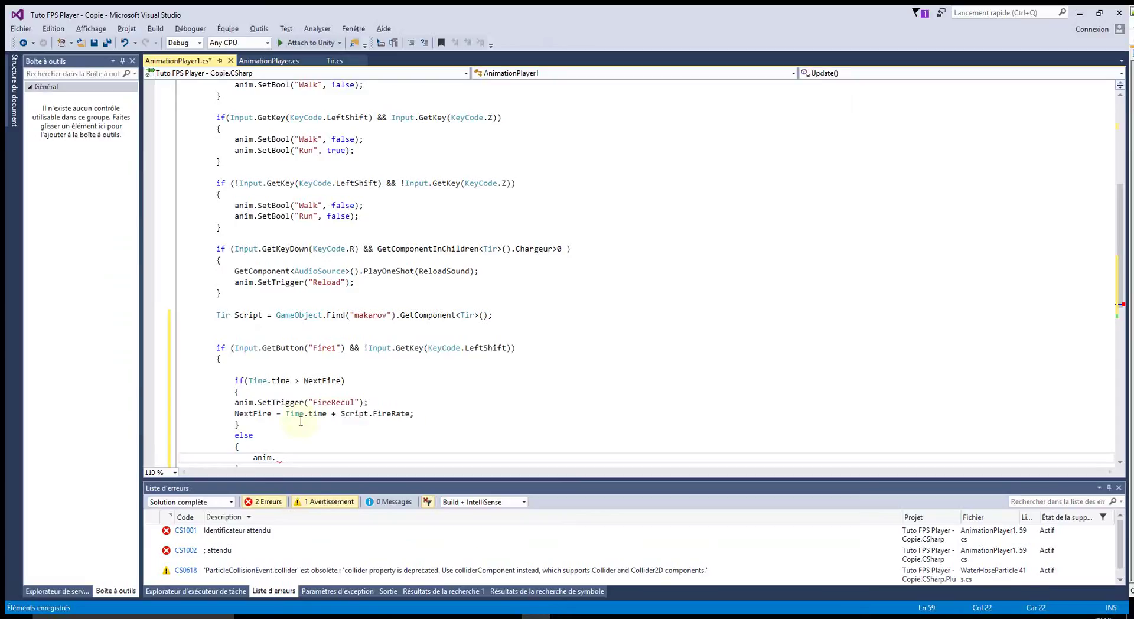
click(329, 404)
double_click(278, 402)
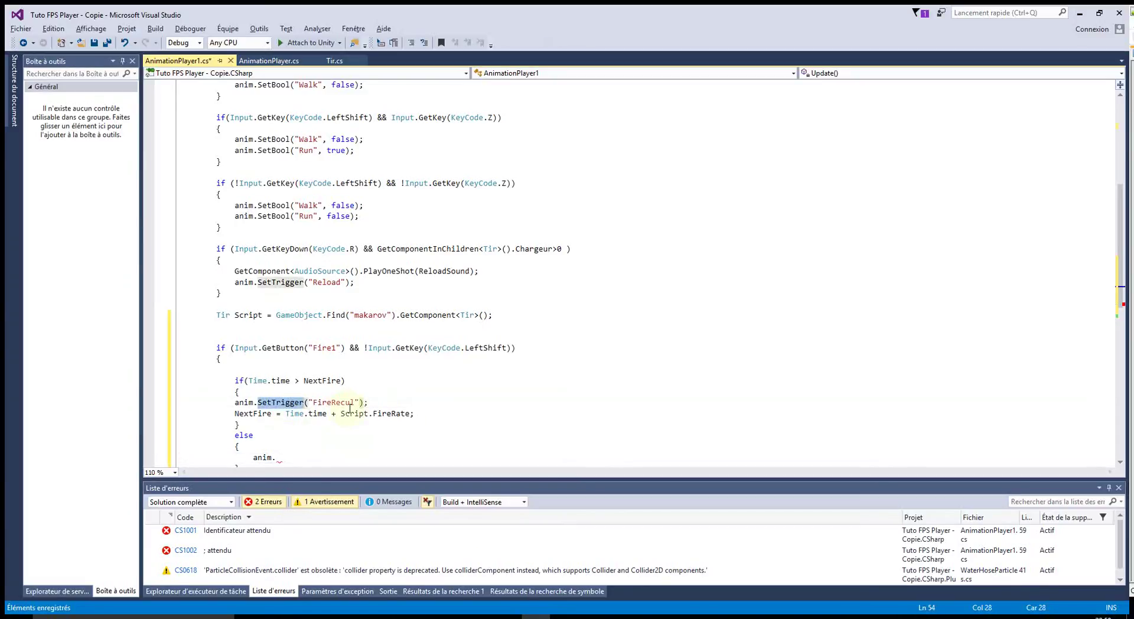
text(Setb)
key(Down)
key(Tab)
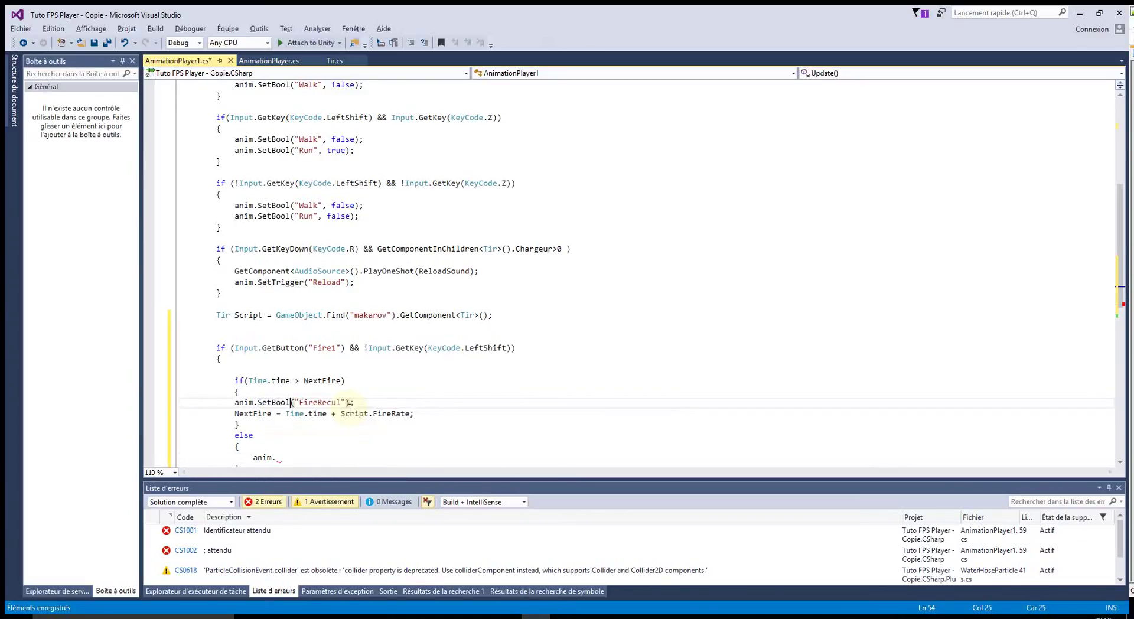
drag(230, 403, 354, 402)
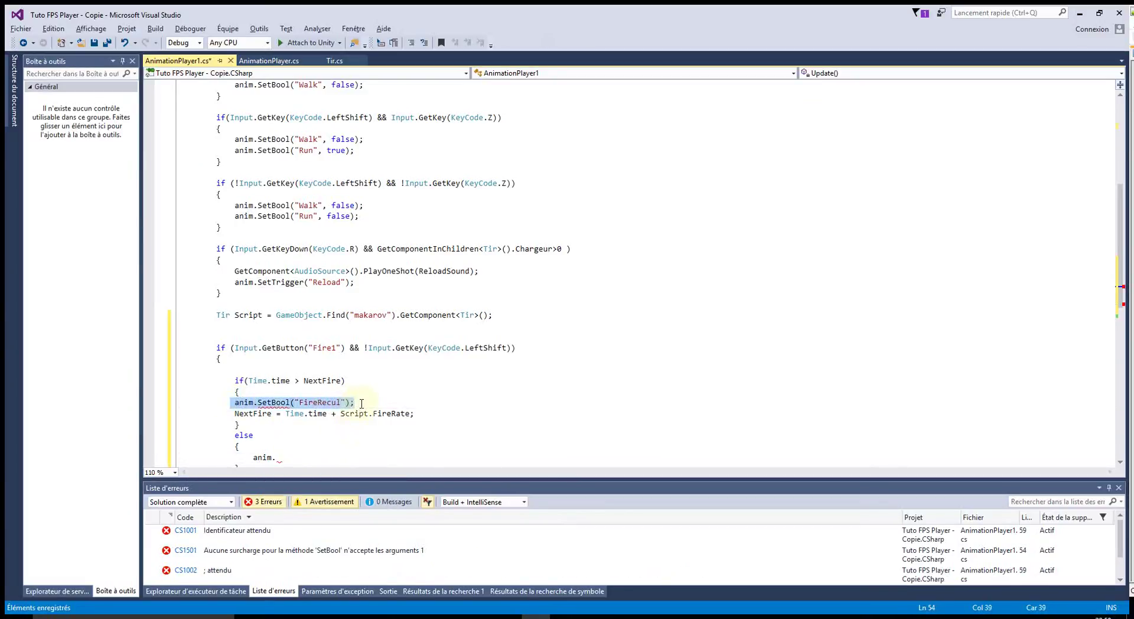
key(ctrl+c)
drag(275, 457, 253, 457)
key(ctrl+v)
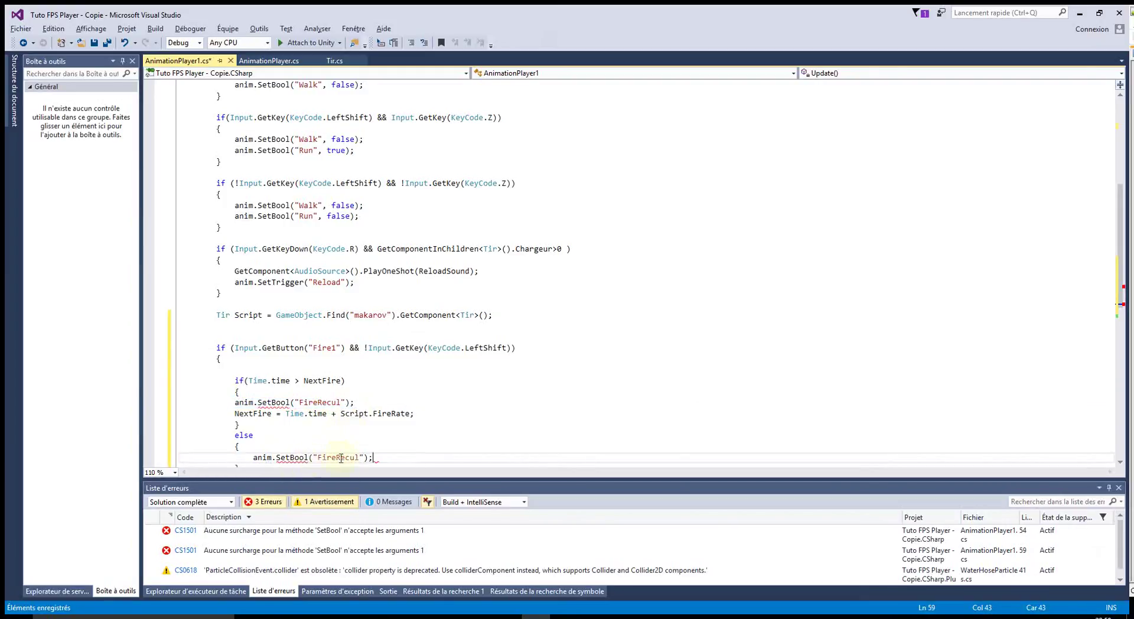
- Pass true in the fire-rate branch and false in the else branch, then save the script
click(347, 403)
text(,true))
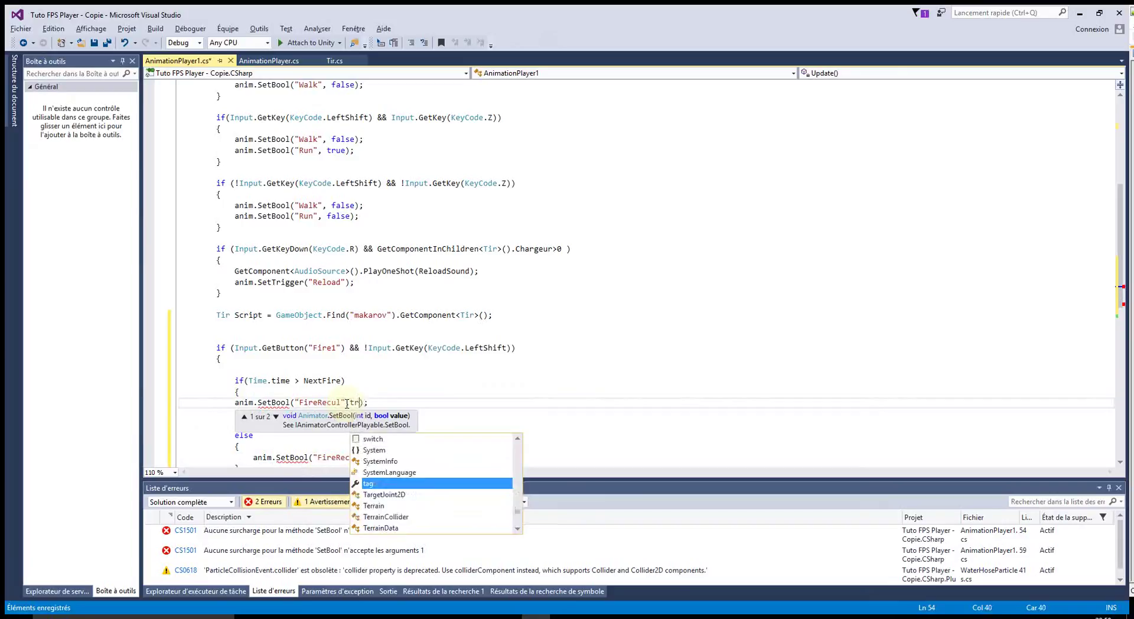
text(;)
click(363, 457)
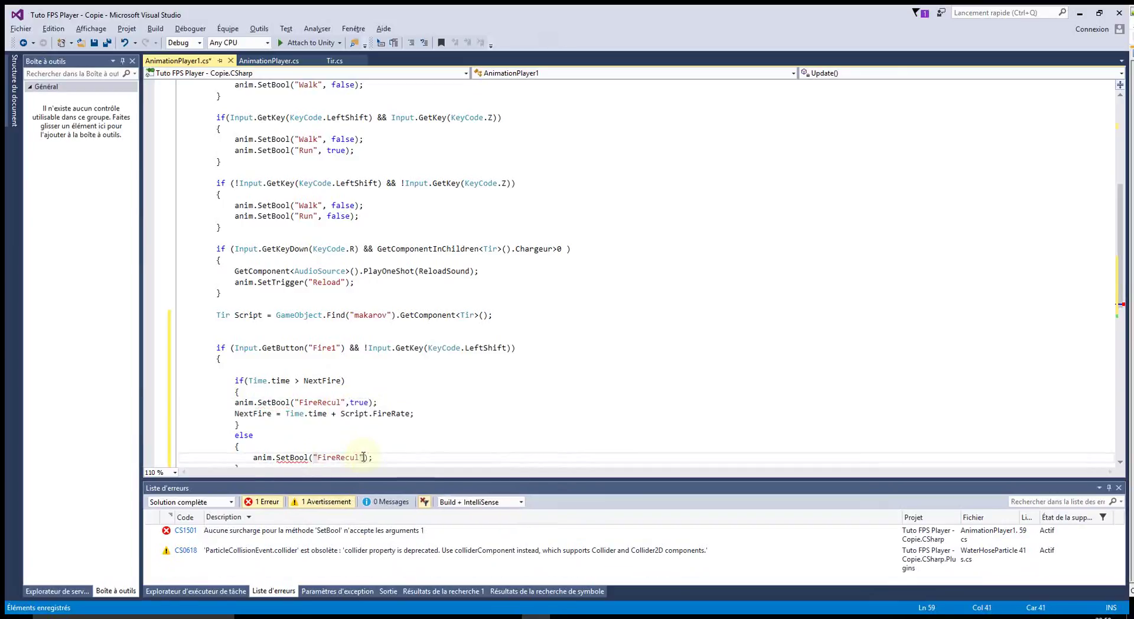
text(,false)
click(511, 394)
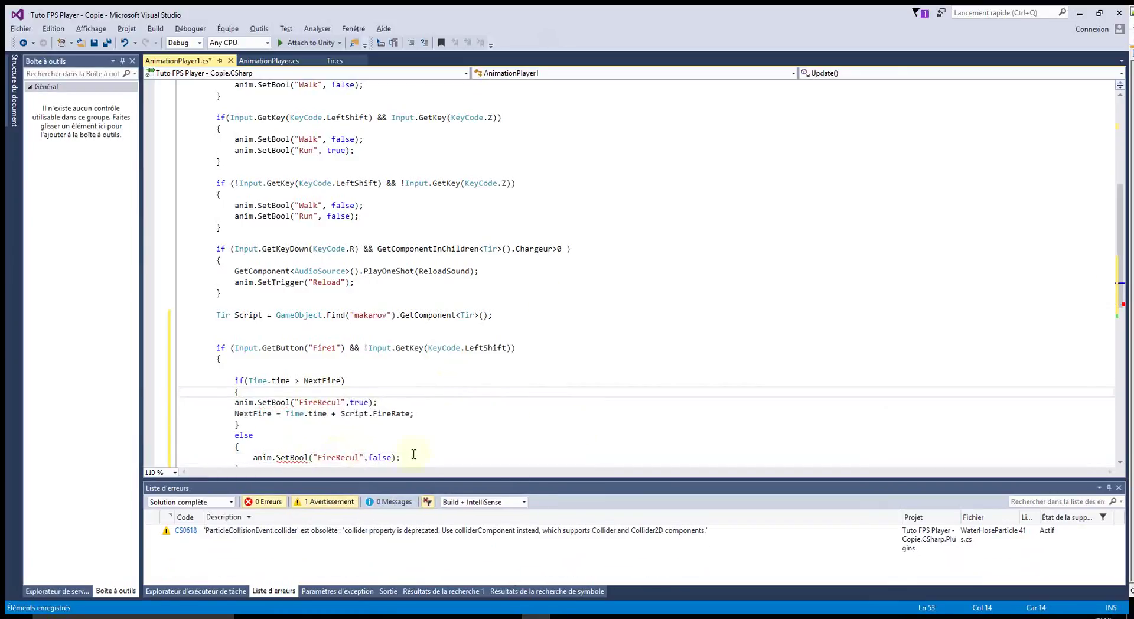
scroll(319, 414, down, 1)
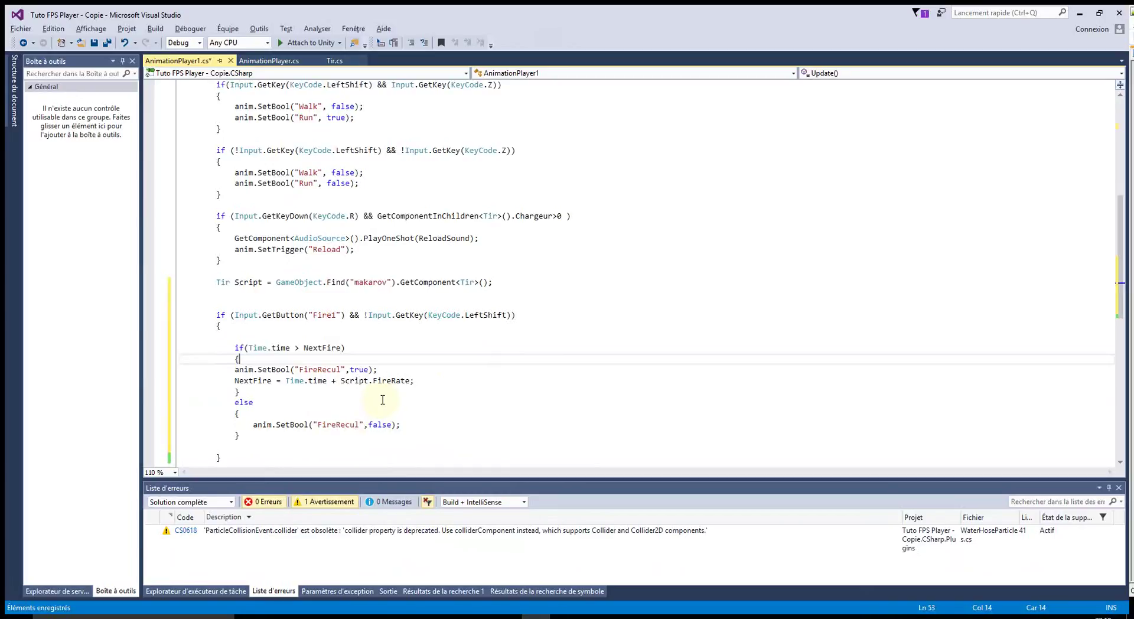
scroll(383, 400, down, 2)
click(94, 43)
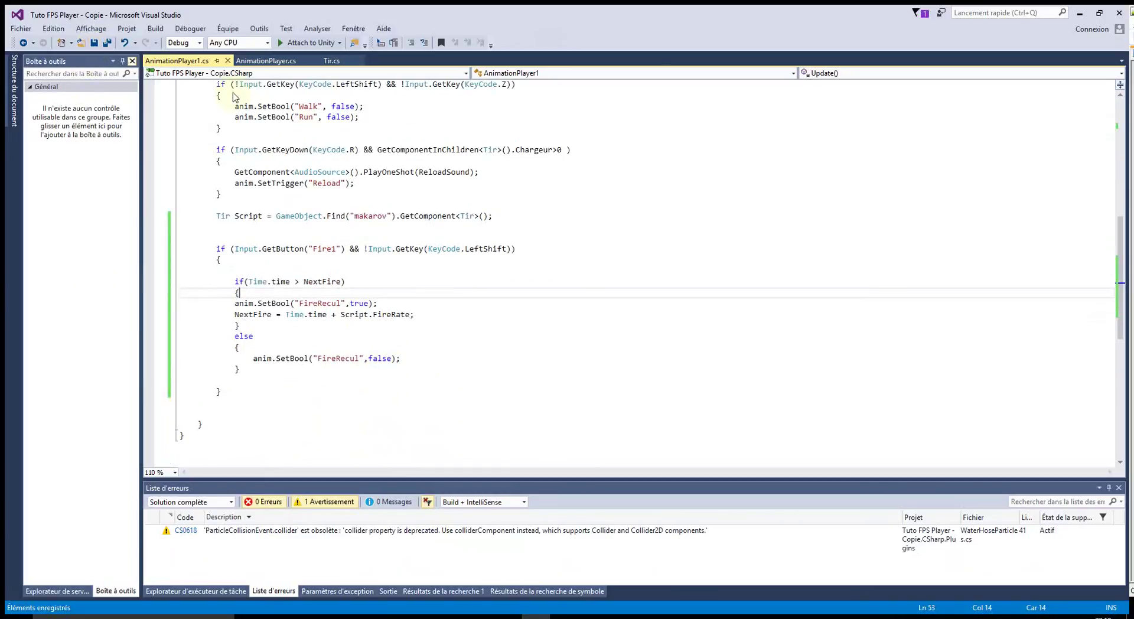
click(1080, 13)
- Fire the pistol in play mode, then jump to the NullReferenceException line in AnimationPlayer1
click(546, 39)
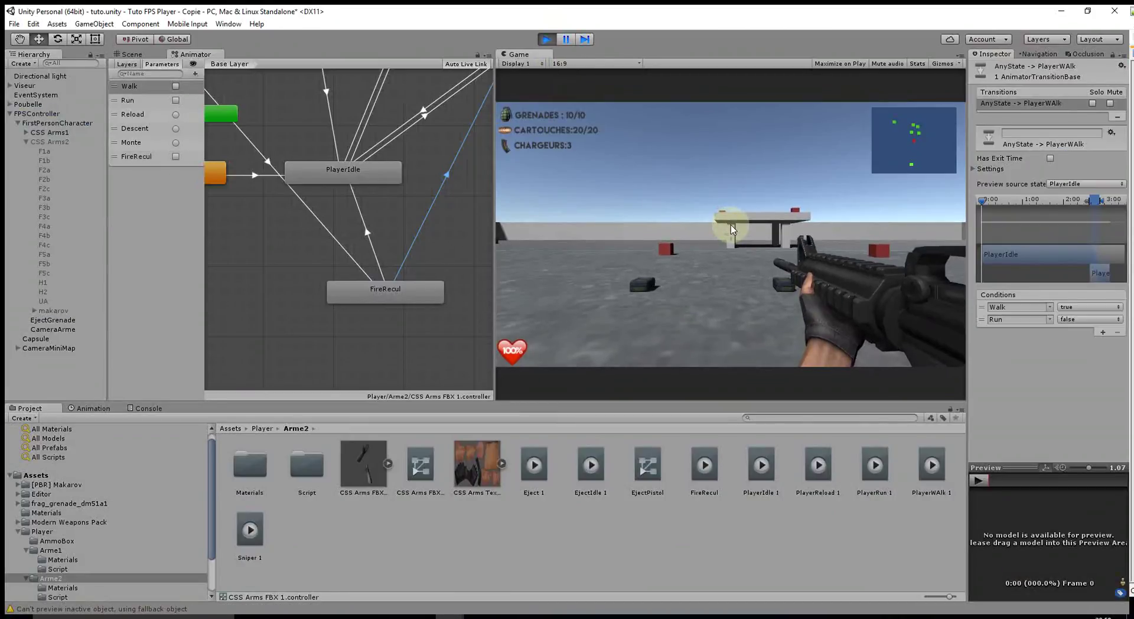
key(2)
click(731, 229)
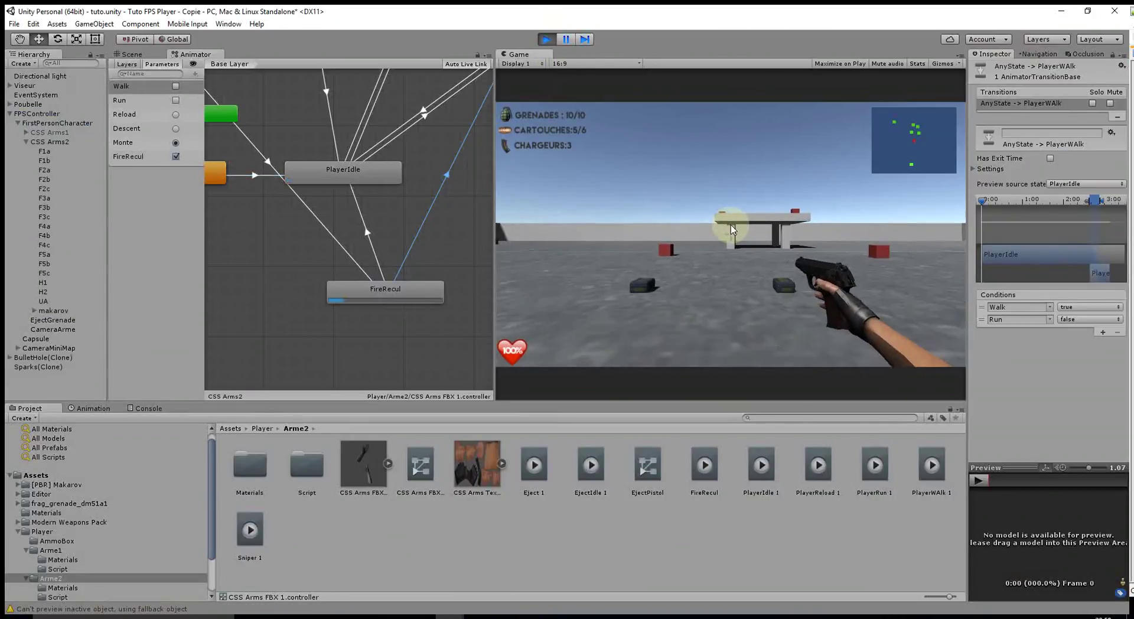
click(731, 229)
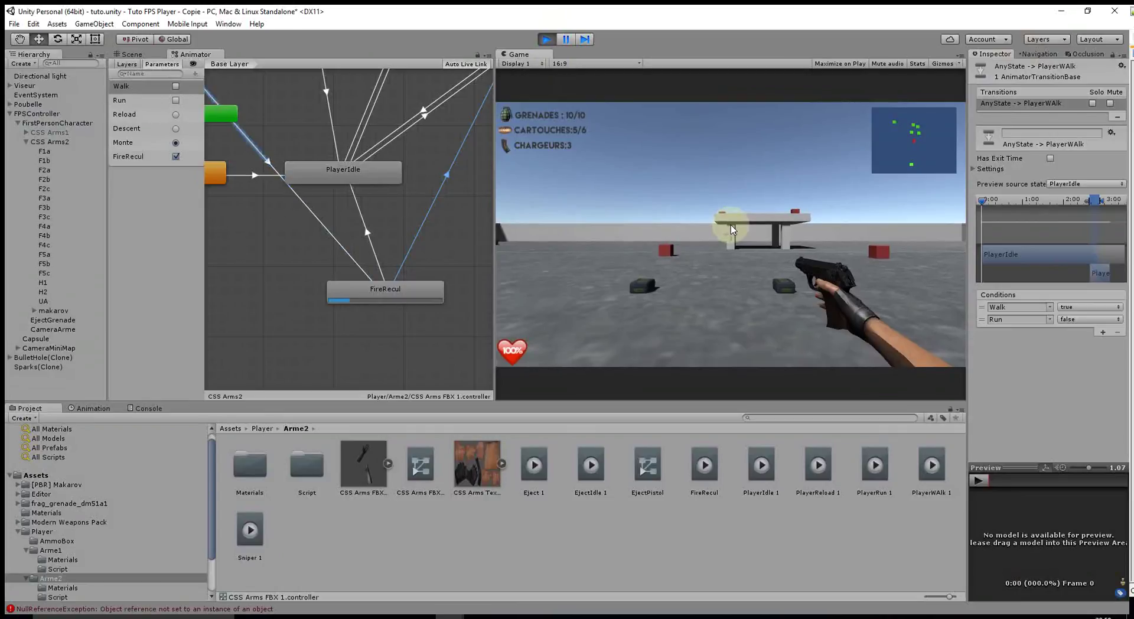
click(731, 229)
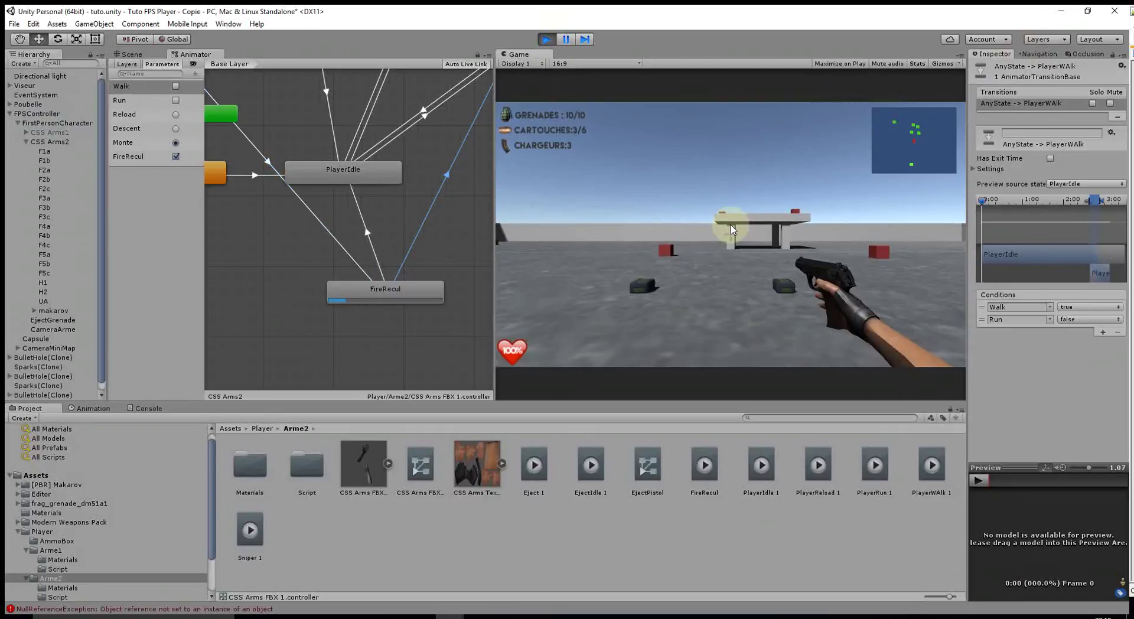
click(546, 41)
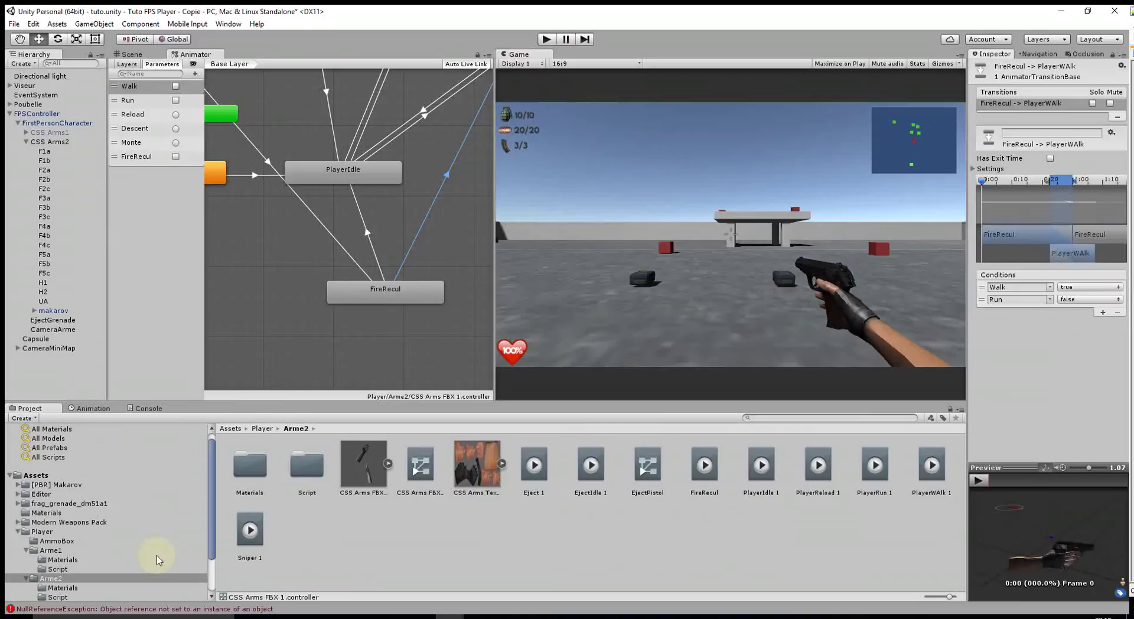
click(133, 615)
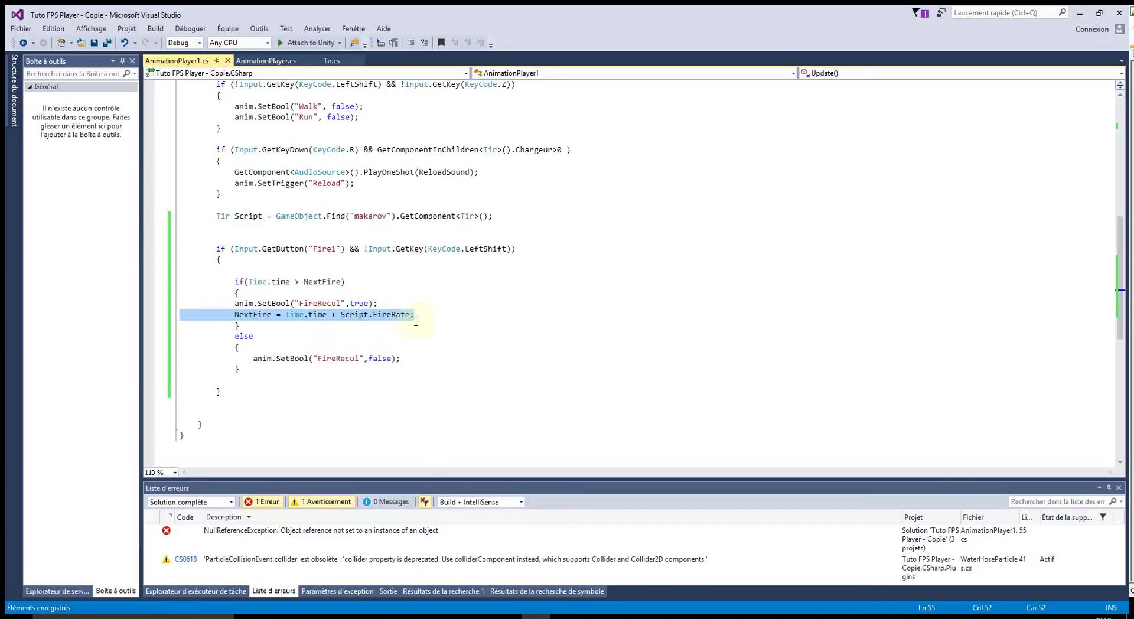
key(alt+Tab)
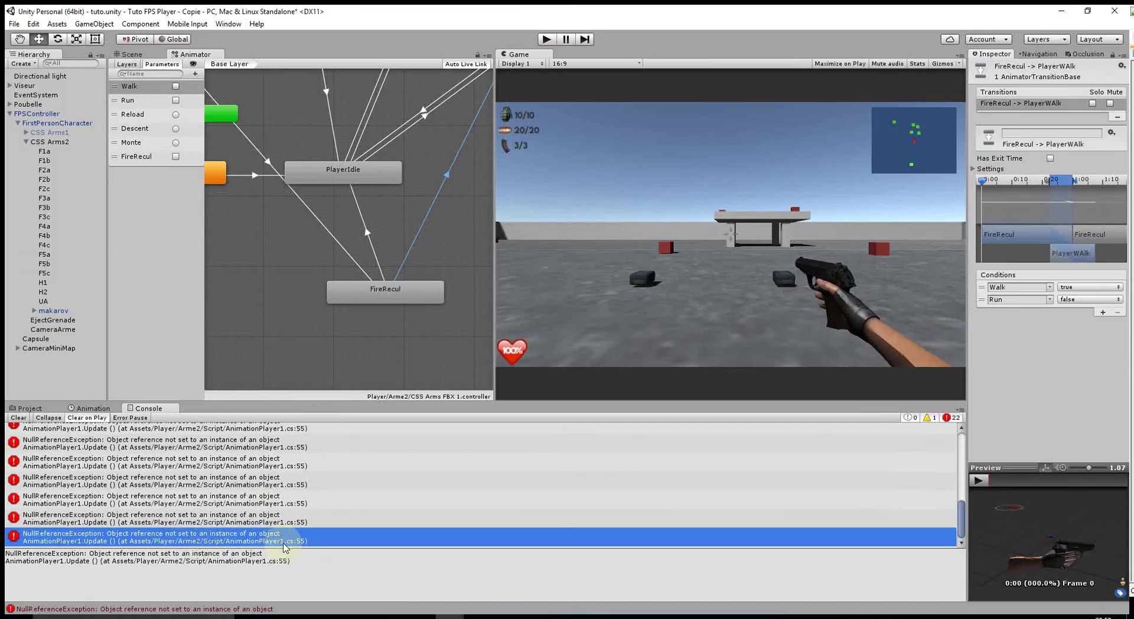
double_click(282, 539)
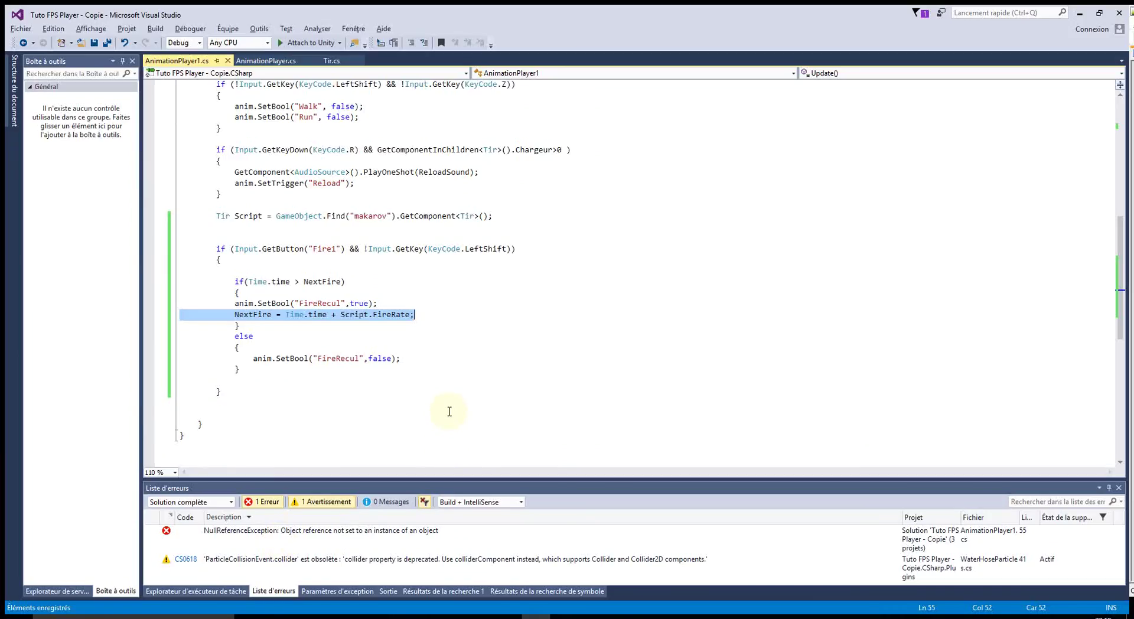
key(alt+Tab)
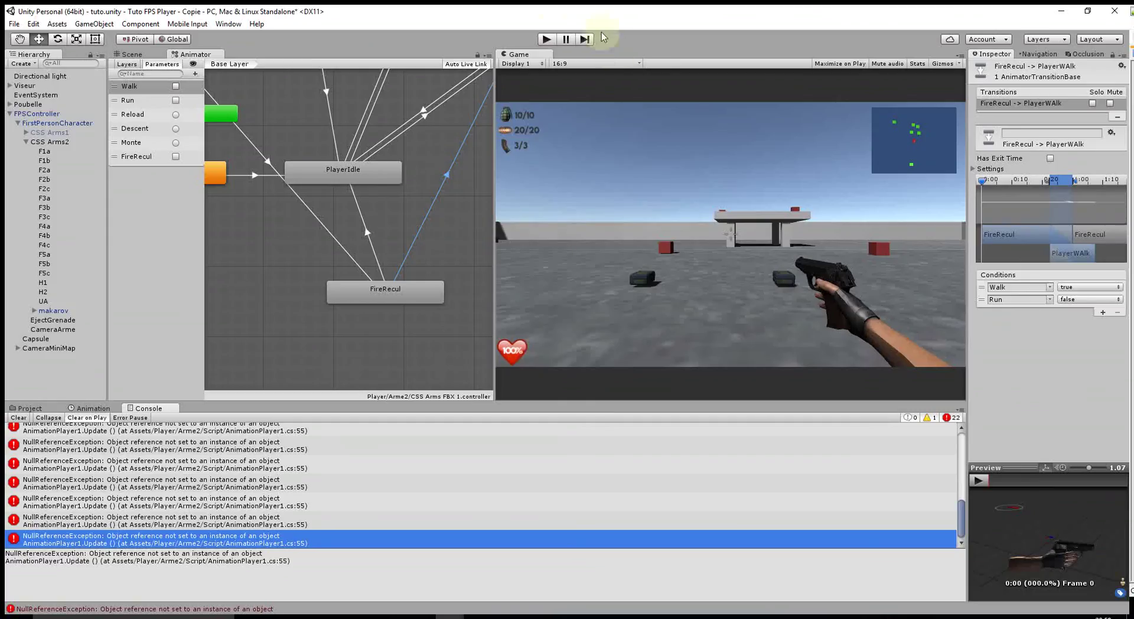
- Replay, firing the rifle (key 1) and pistol (key 2) to test recoil, then stop
click(546, 39)
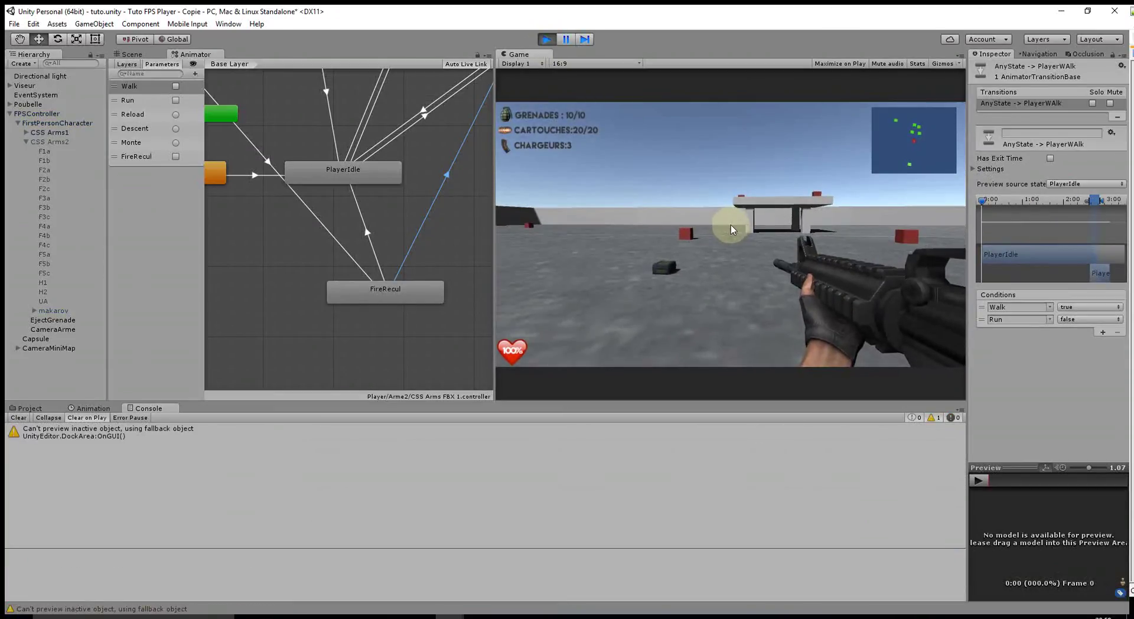
key(2)
key(1)
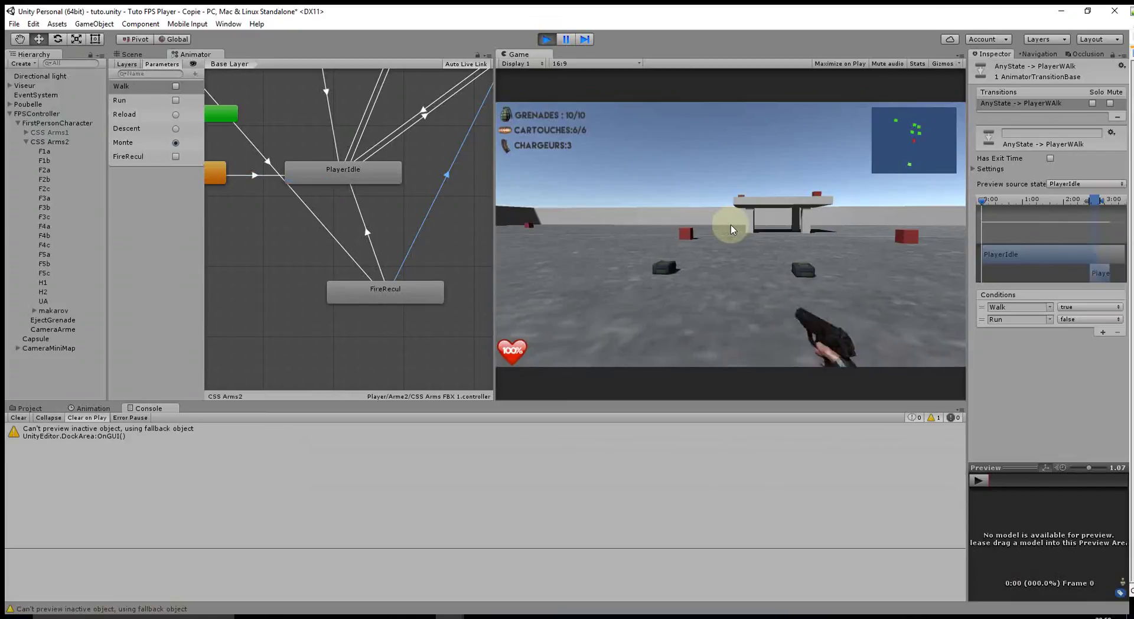
click(731, 224)
key(2)
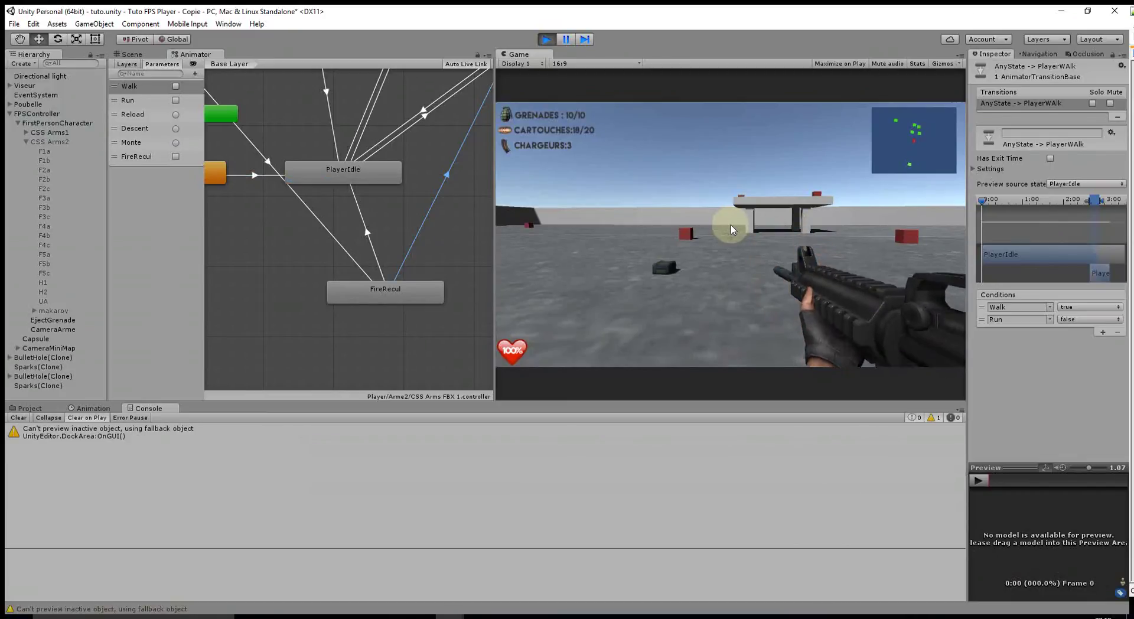
click(731, 225)
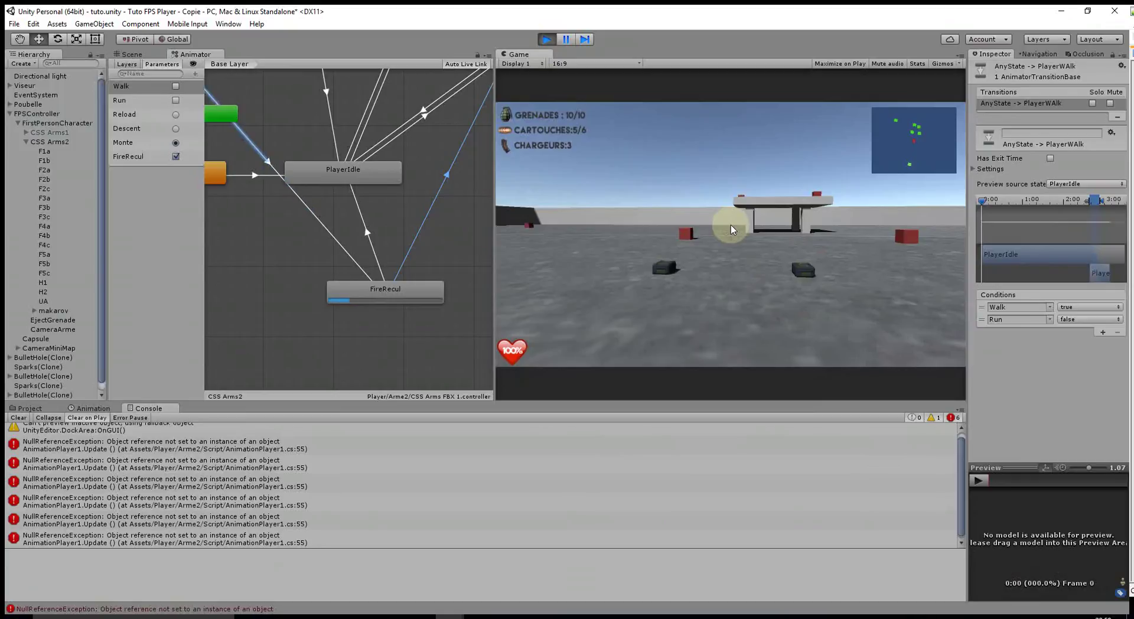
click(546, 39)
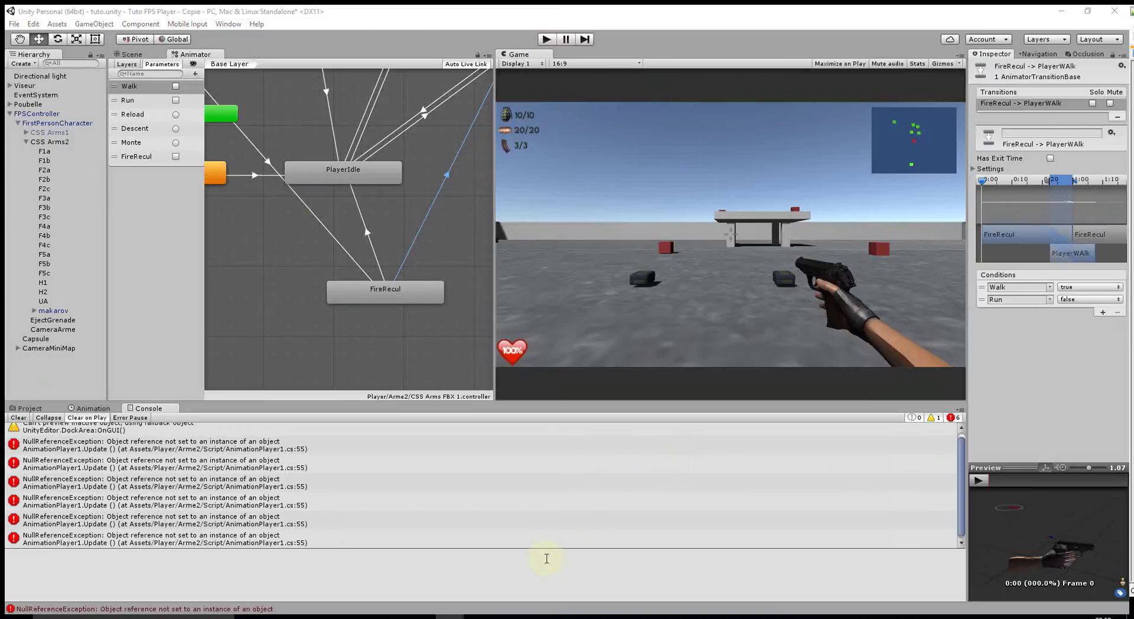
click(535, 614)
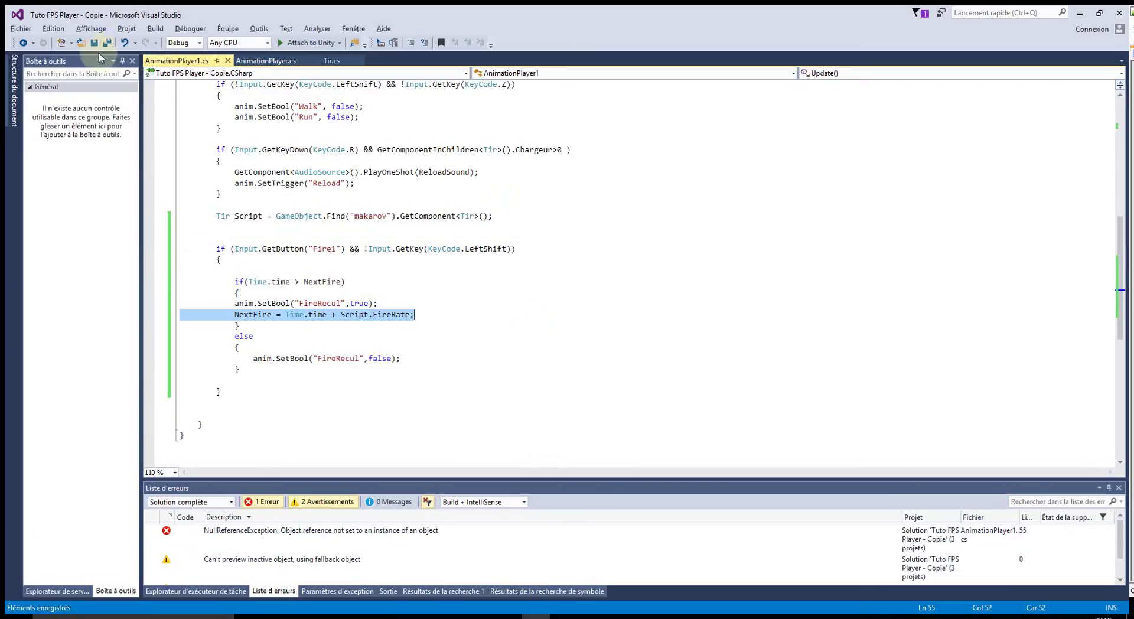
- Move NextFire = Time.time + Script.FireRate; above SetBool("FireRecul", true) inside the NextFire check
click(384, 381)
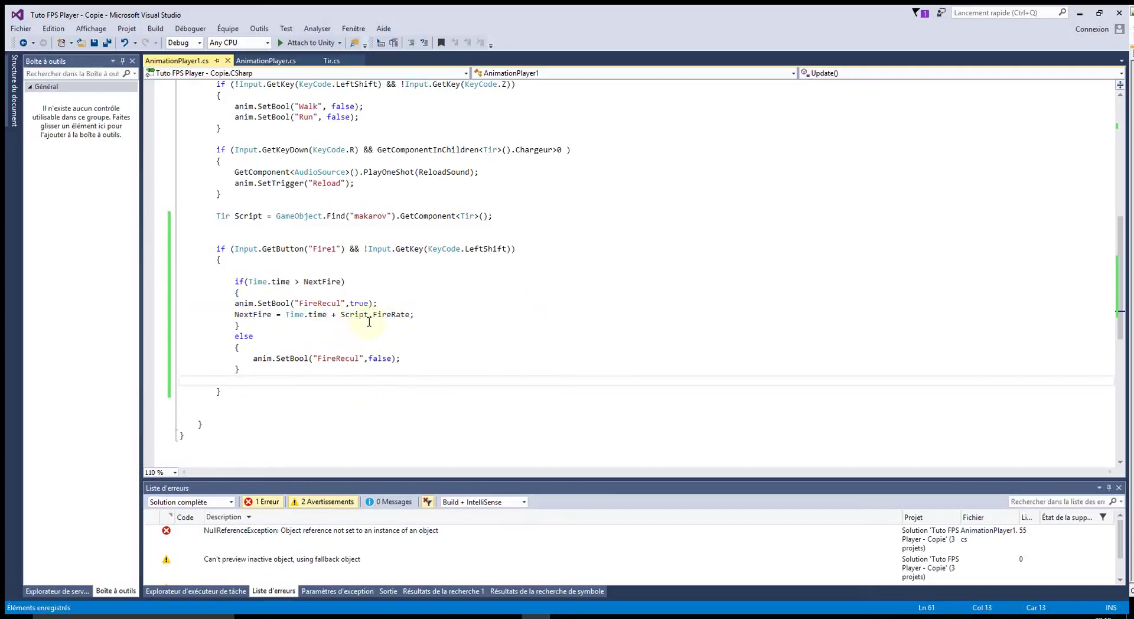
drag(416, 317, 234, 314)
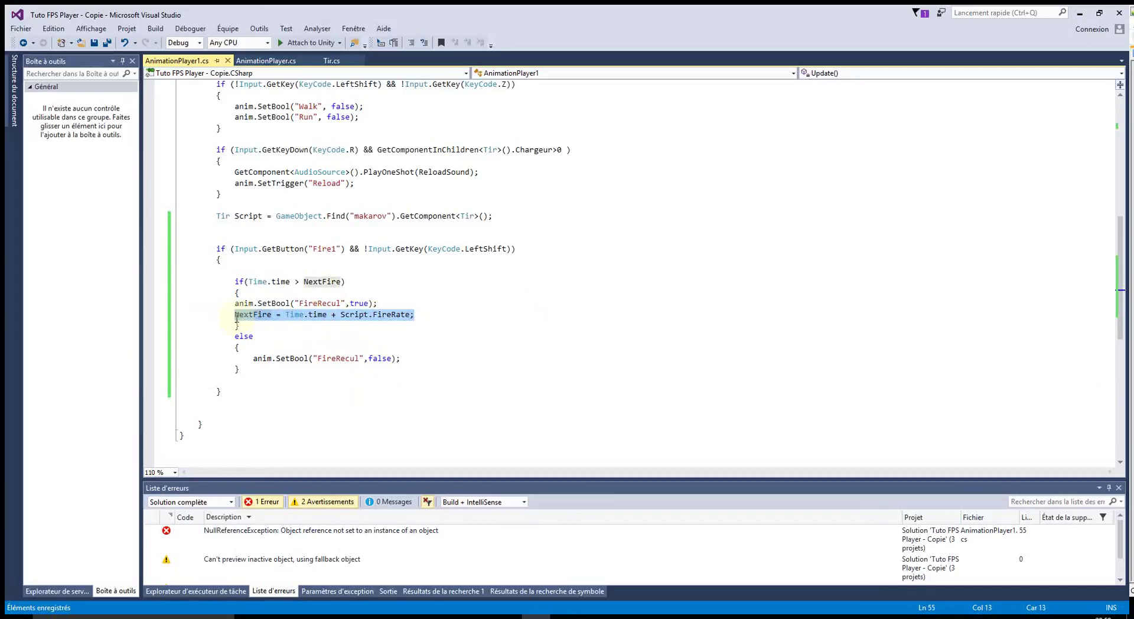
click(258, 295)
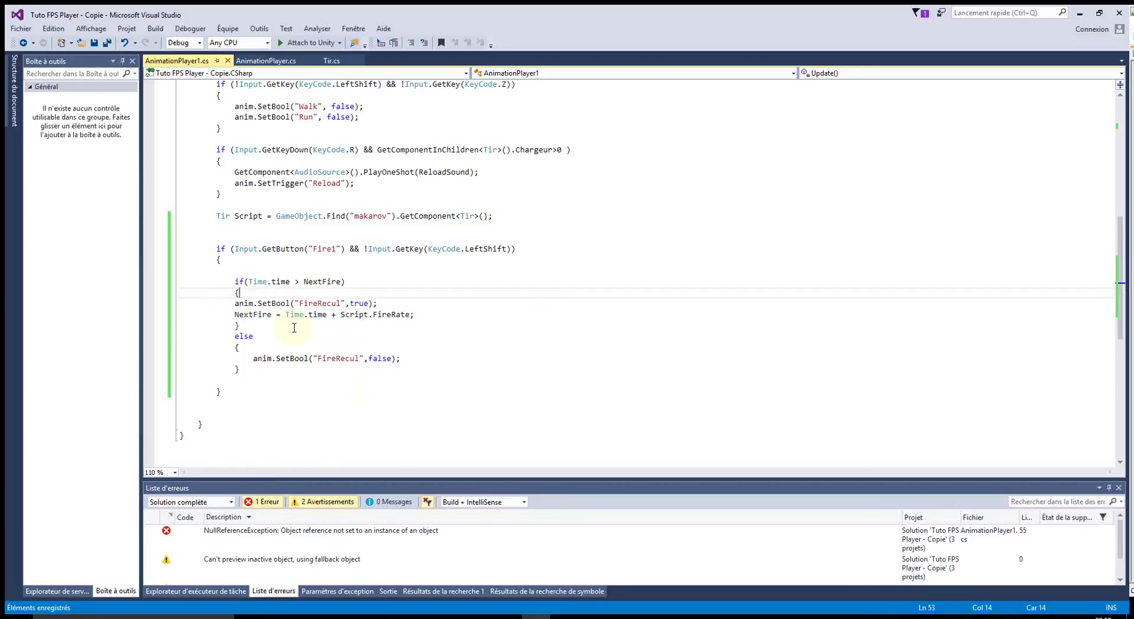
key(Return)
mouse_move(414, 325)
mouse_down()
mouse_move(236, 325)
mouse_move(198, 303)
mouse_up()
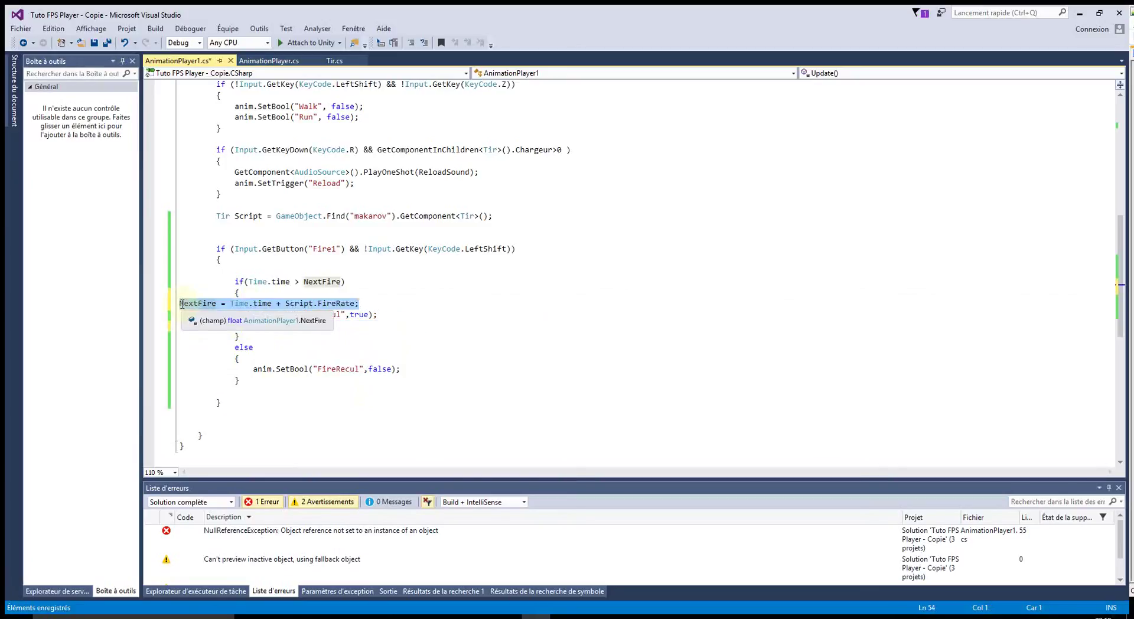
- Save AnimationPlayer1.cs and return to the Unity editor
click(94, 42)
key(alt+tab)
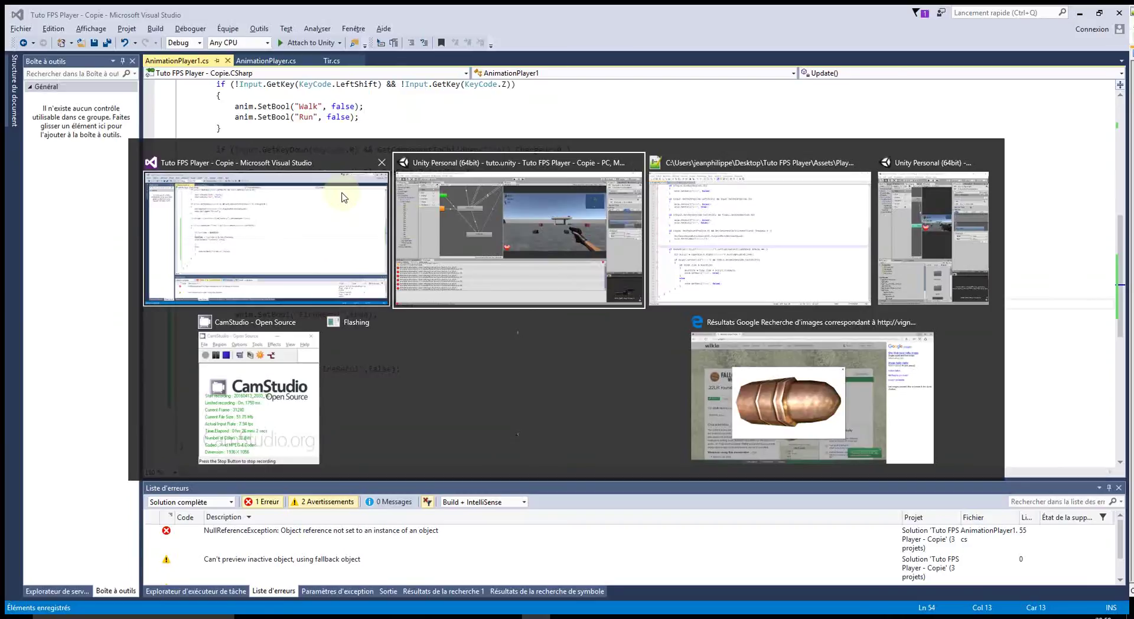
click(342, 263)
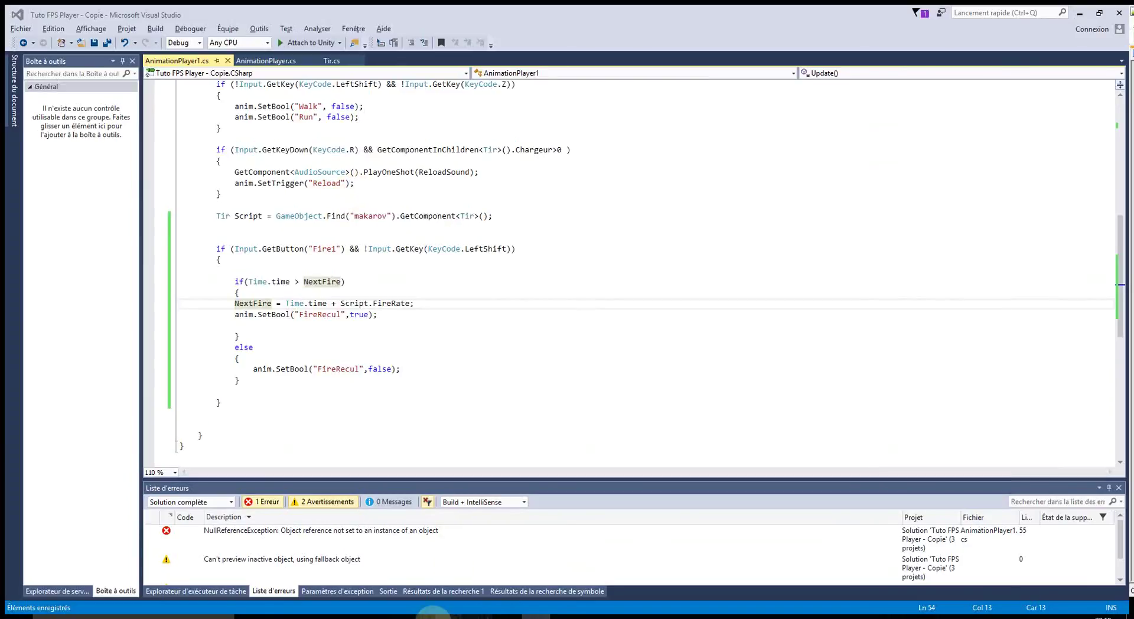
- Play-test firing the rifle and switching to the pistol with key 2, then reopen AnimationPlayer1 in Visual Studio
click(391, 560)
click(546, 38)
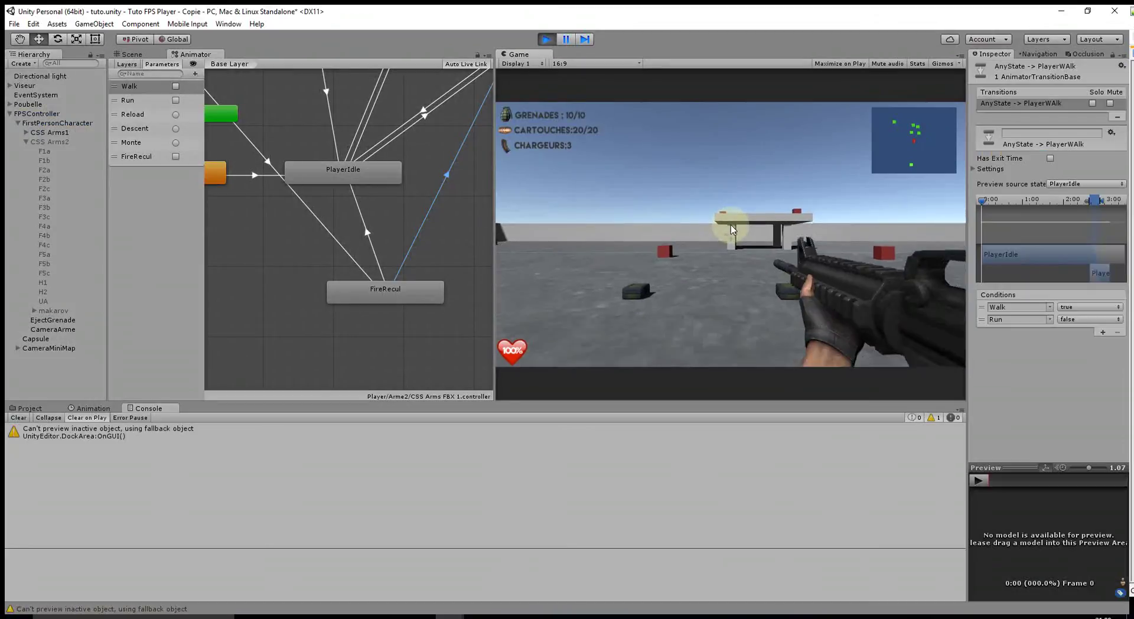
click(733, 229)
click(733, 229)
key(2)
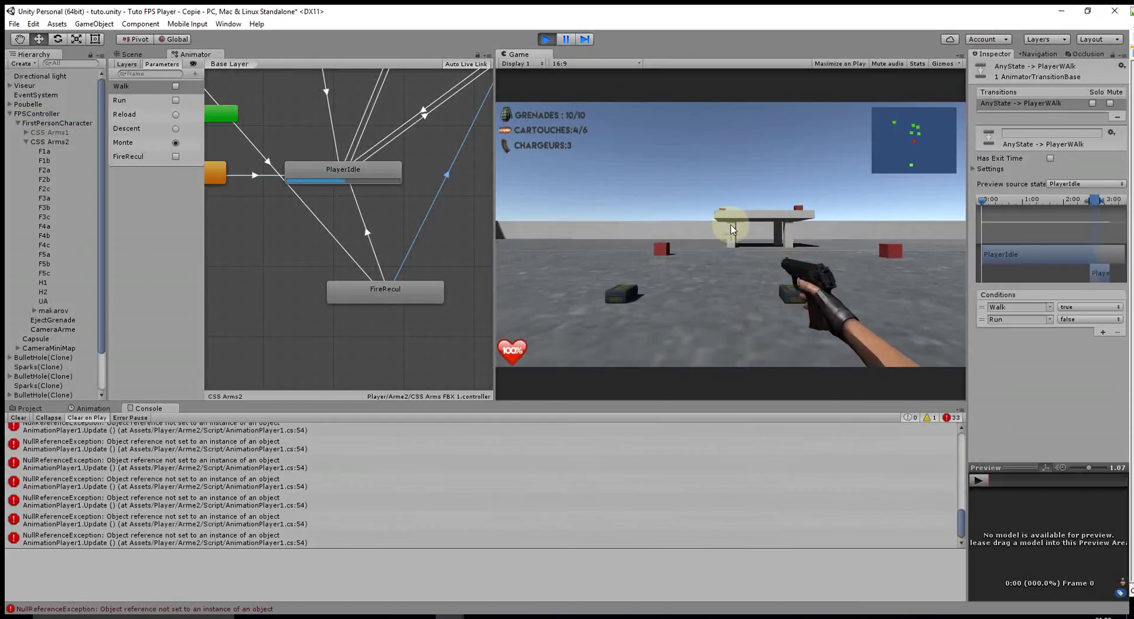
click(546, 39)
double_click(564, 444)
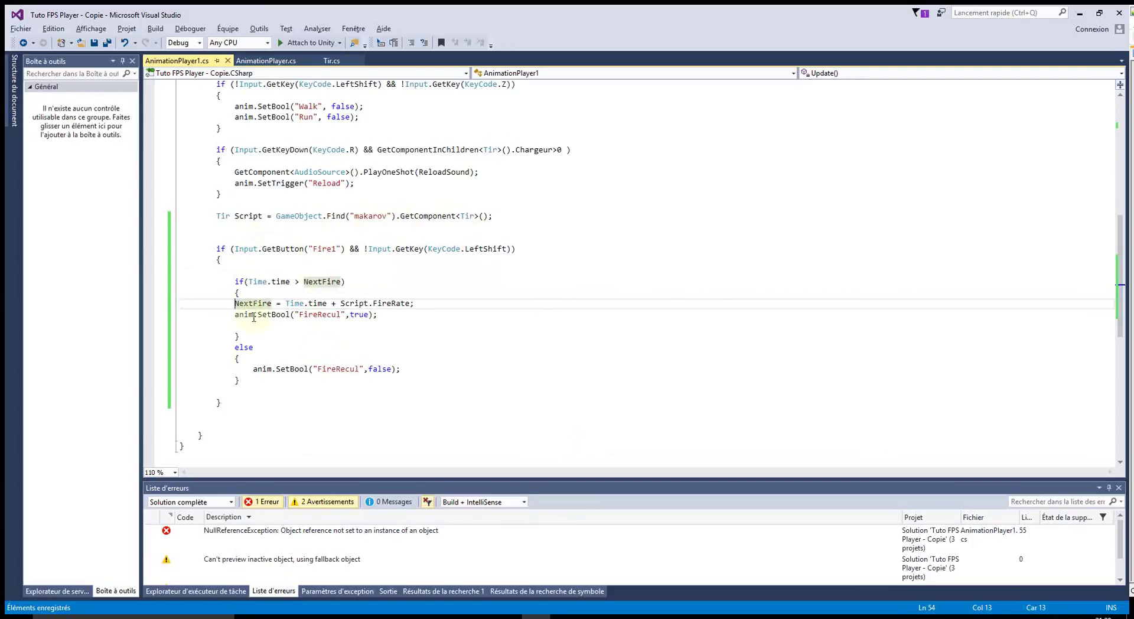
- Below the Tir Script line, start a new if condition with GameObject.Find("FPSController")
click(281, 232)
key(Return)
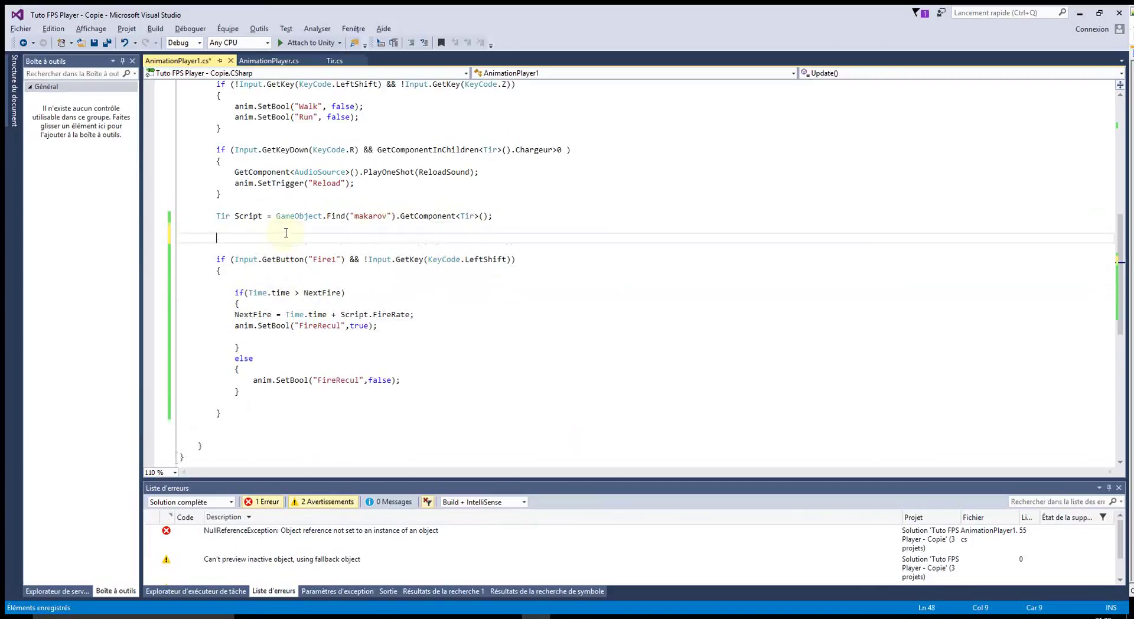
key(Return)
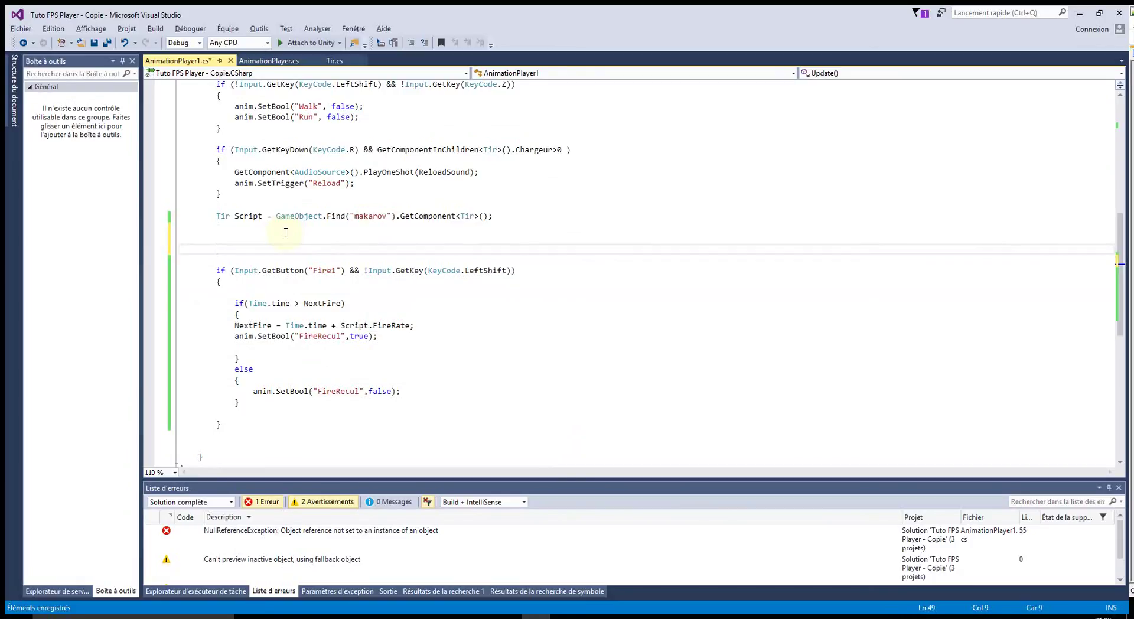
text(if()
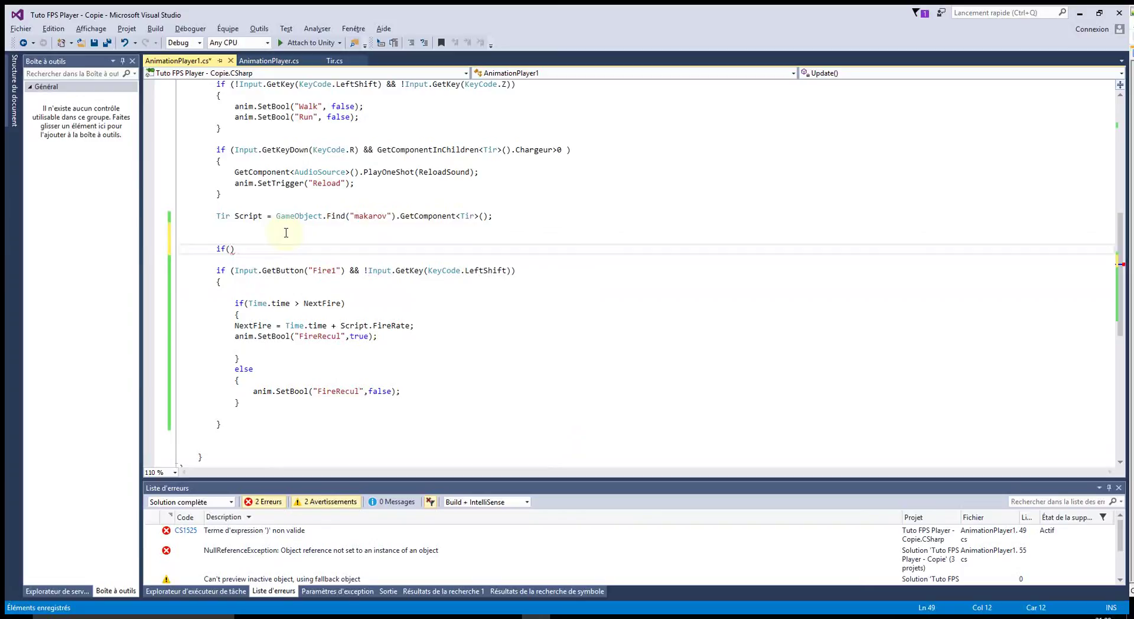
text(G)
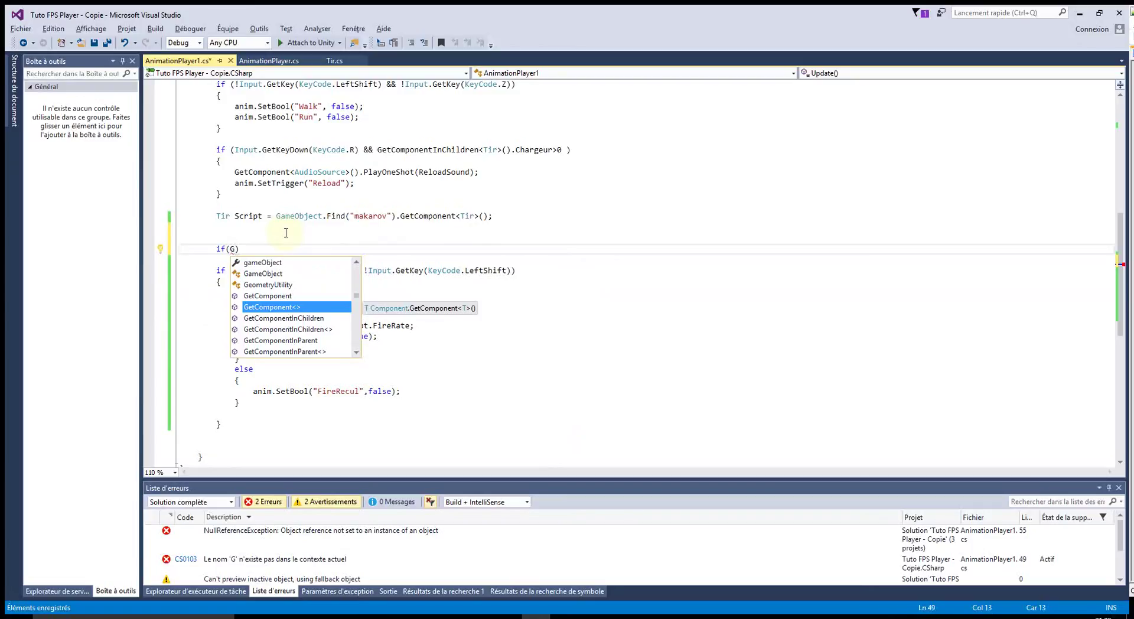
text(a)
key(Tab)
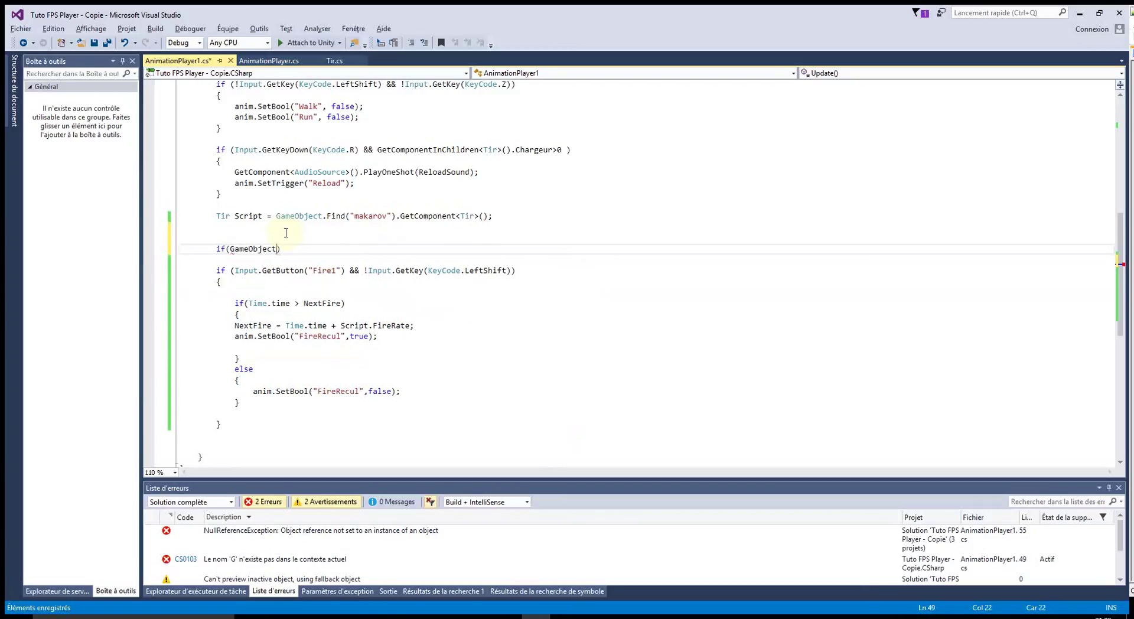
text(.Find)
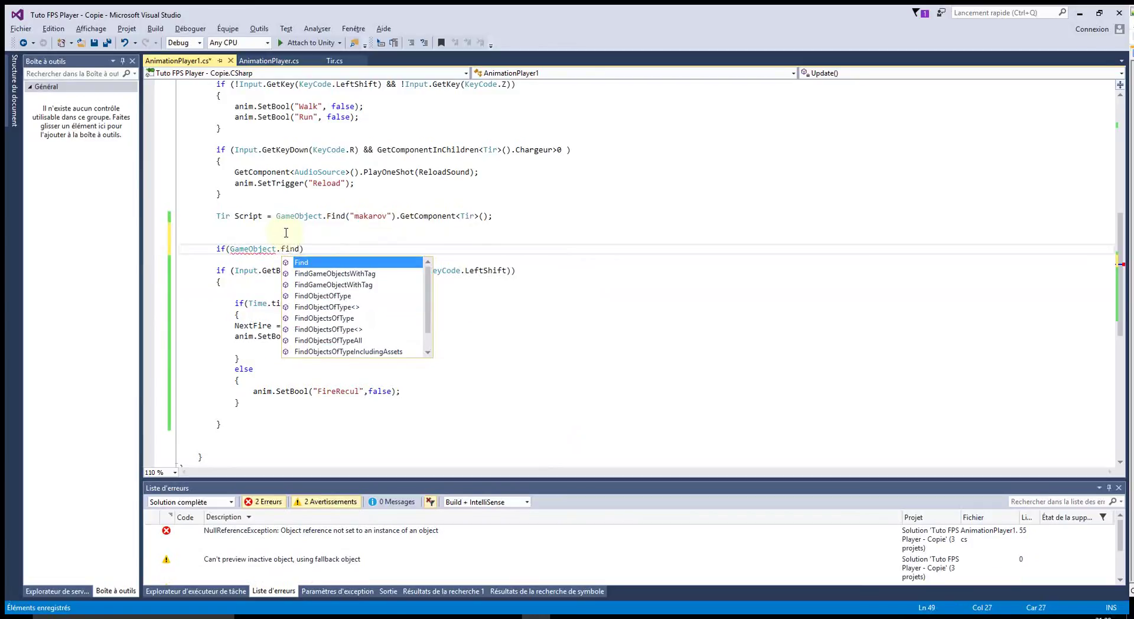
text((")
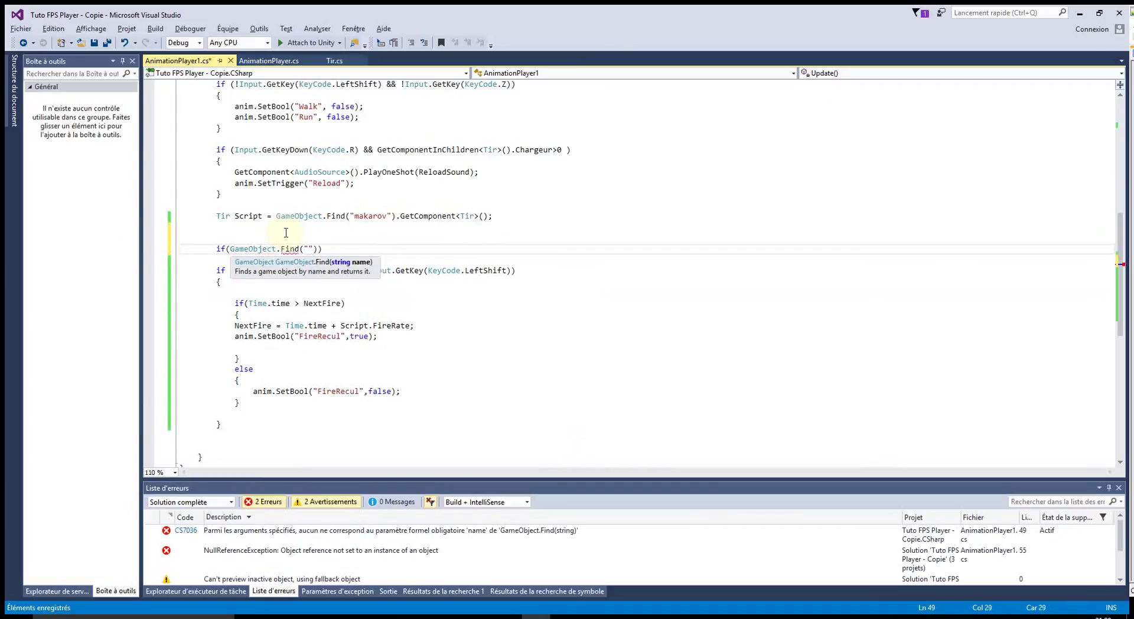
text(FPSContro)
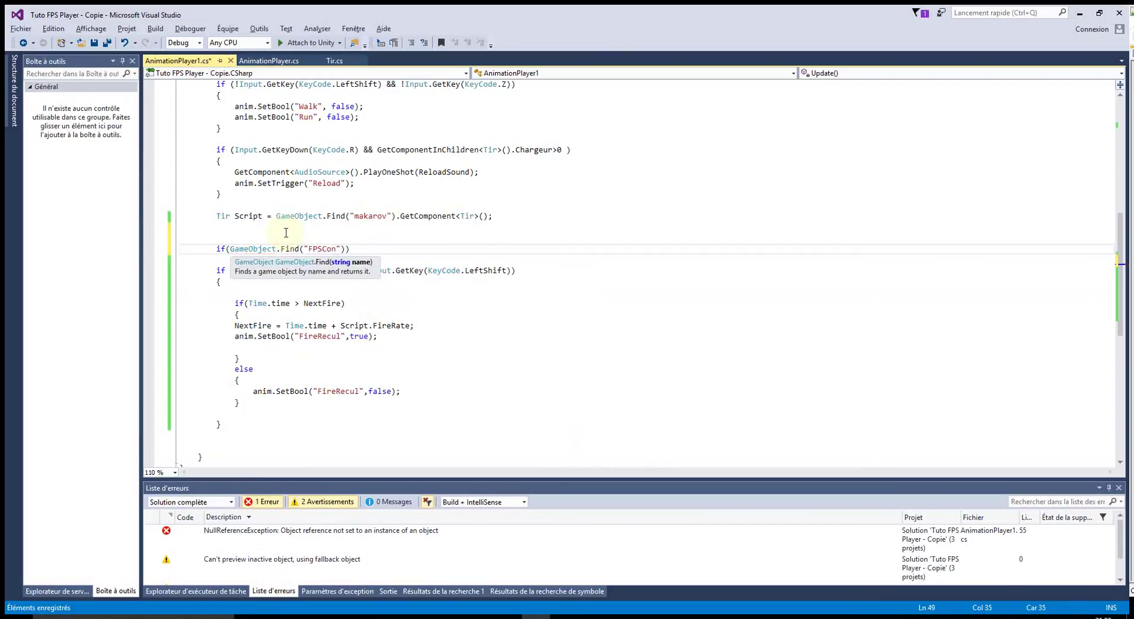
text(ller)
key(End)
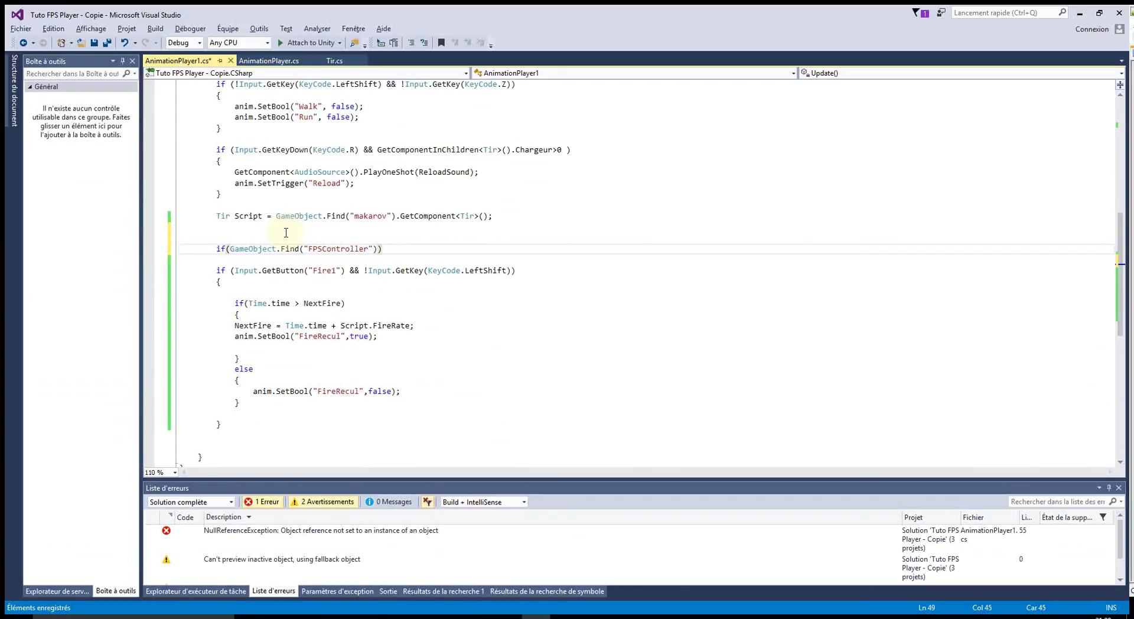
key(BackSpace)
- Complete the condition with .GetComponent<ChoixArme>().NrArme and add an empty brace block beneath it
text(.getC)
key(Tab)
text(<C)
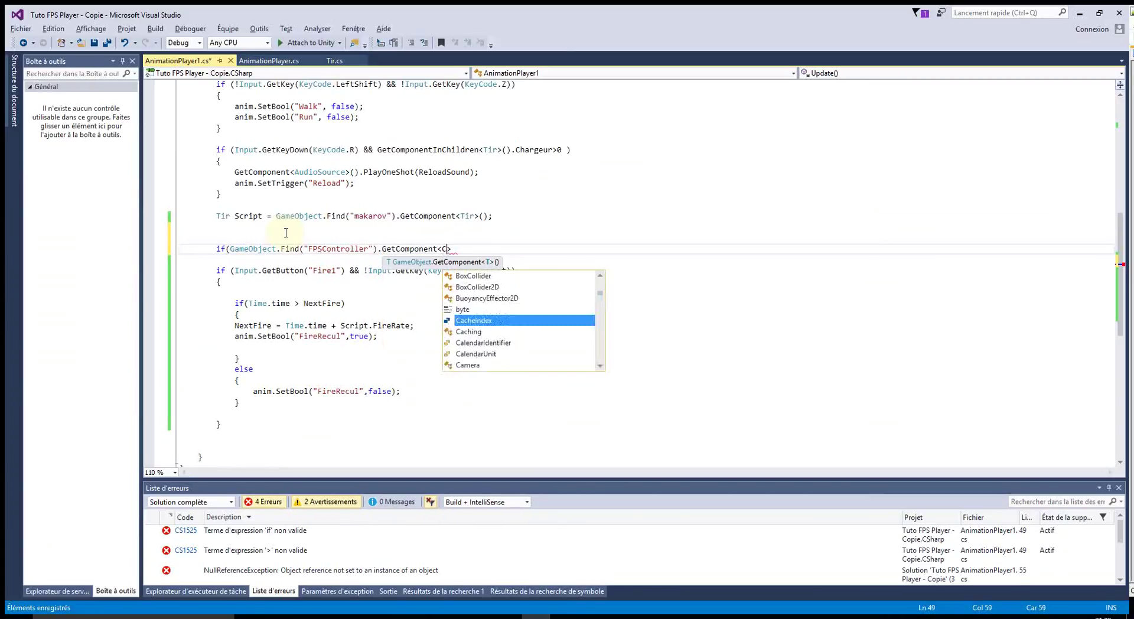
text(hoi)
key(Tab)
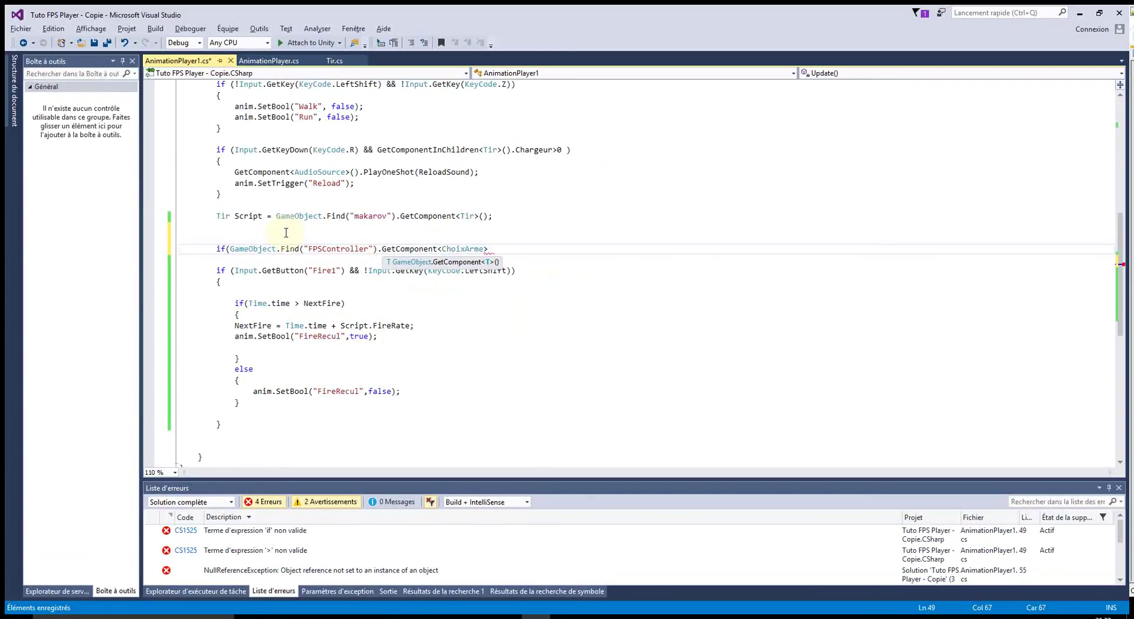
text(>())
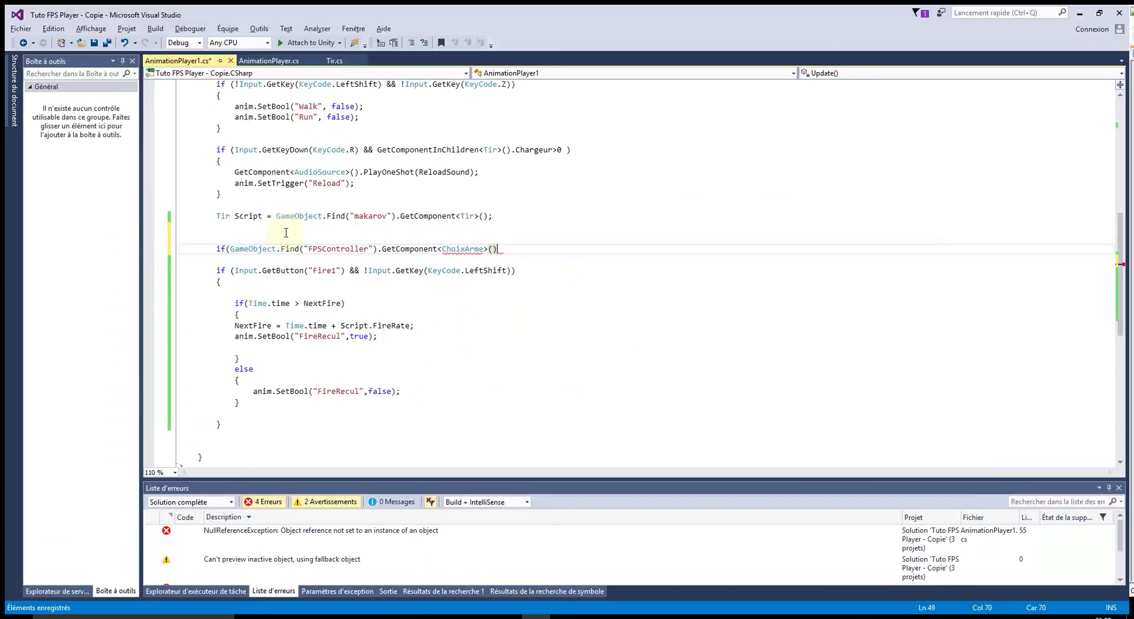
text(.arm)
key(Down)
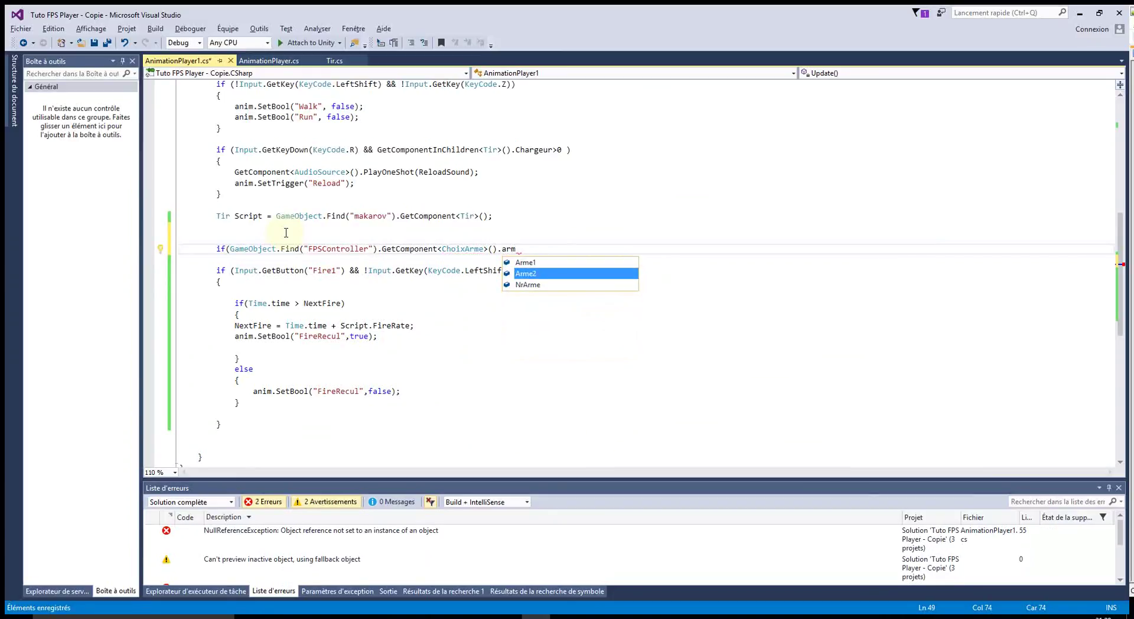
key(Down)
key(Tab)
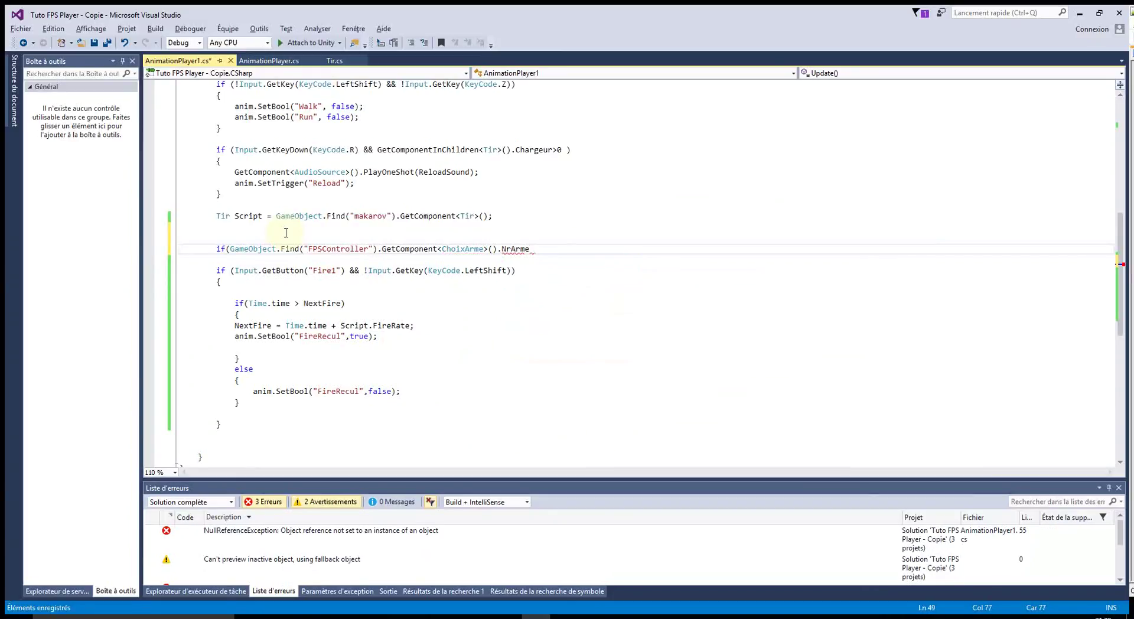
text())
key(Return)
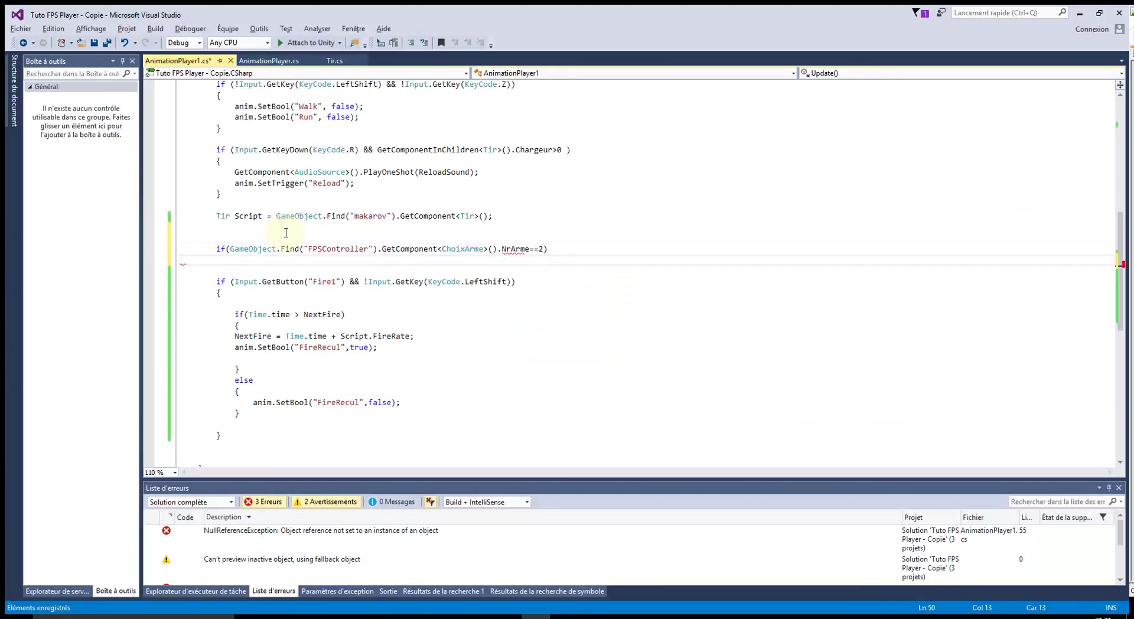
text(#)
text({)
key(Return)
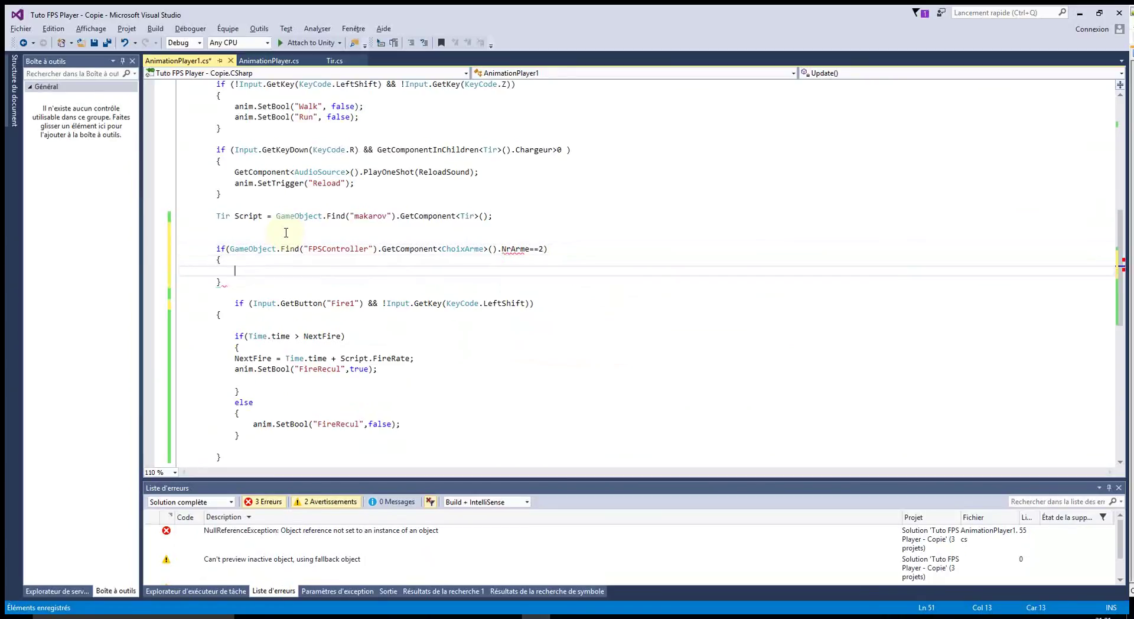
- Move the Fire1 firing block inside the NrArme==2 braces, indent it, and save AnimationPlayer1
click(216, 313)
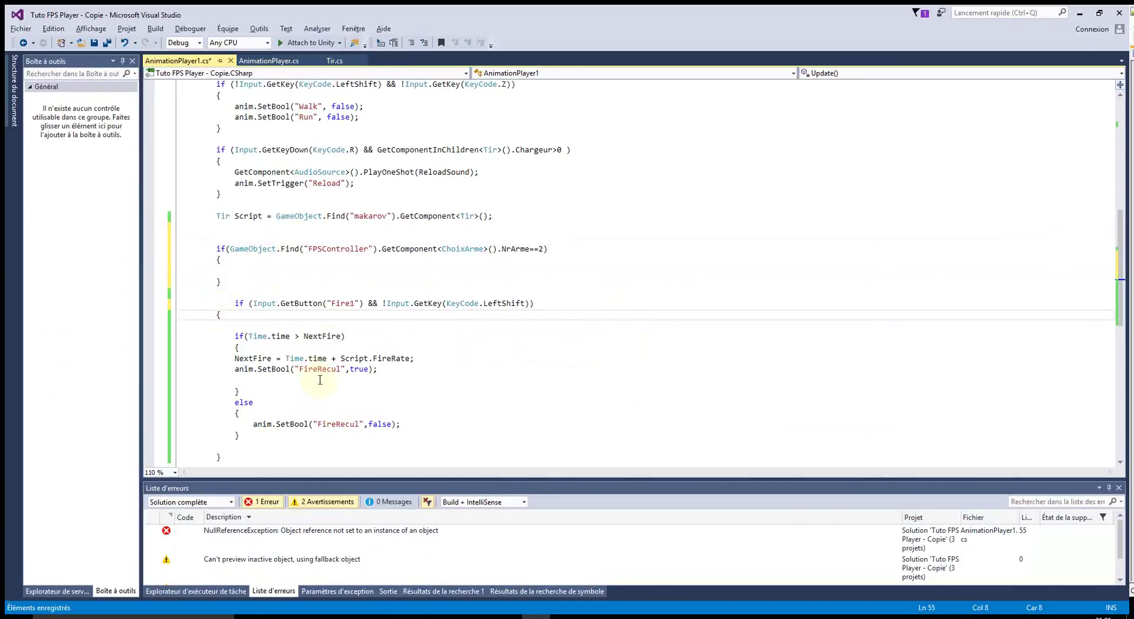
drag(208, 303, 222, 458)
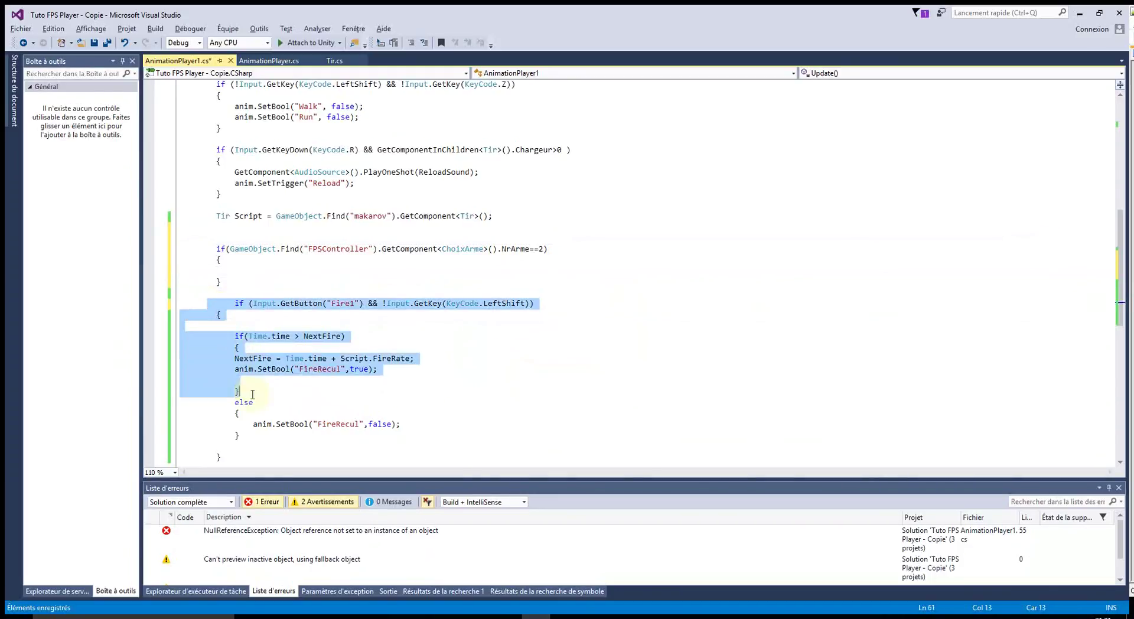
drag(251, 303, 216, 270)
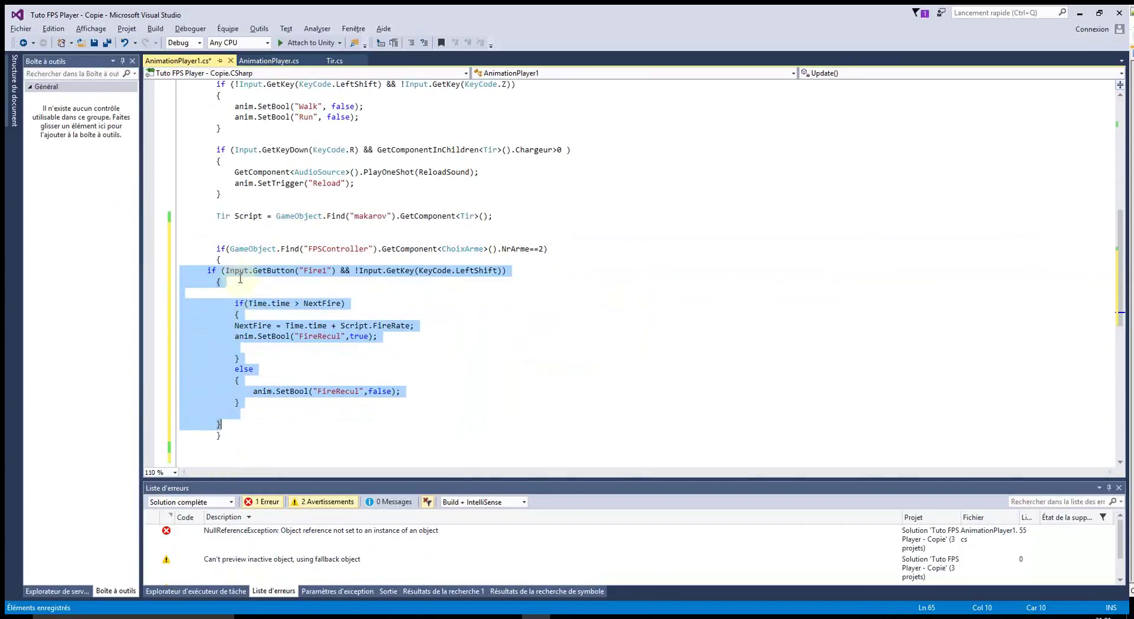
key(Tab)
key(Tab)
click(572, 406)
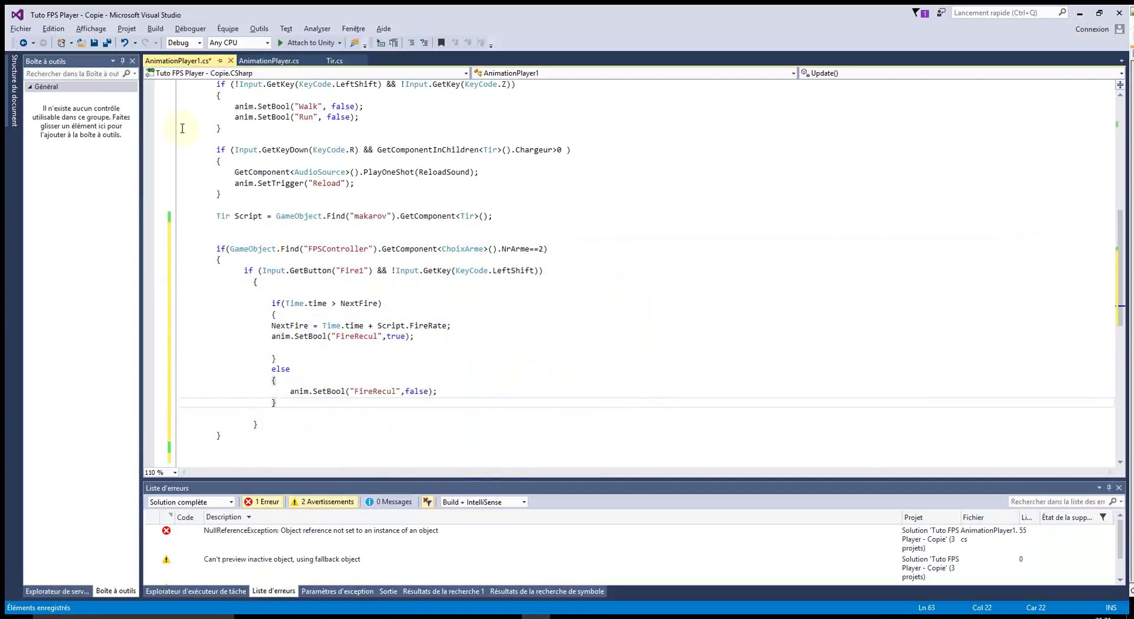
click(94, 42)
key(alt+Tab)
- Run a quick play-mode test firing three shots, then show the Arme2 assets in the Project window
click(545, 40)
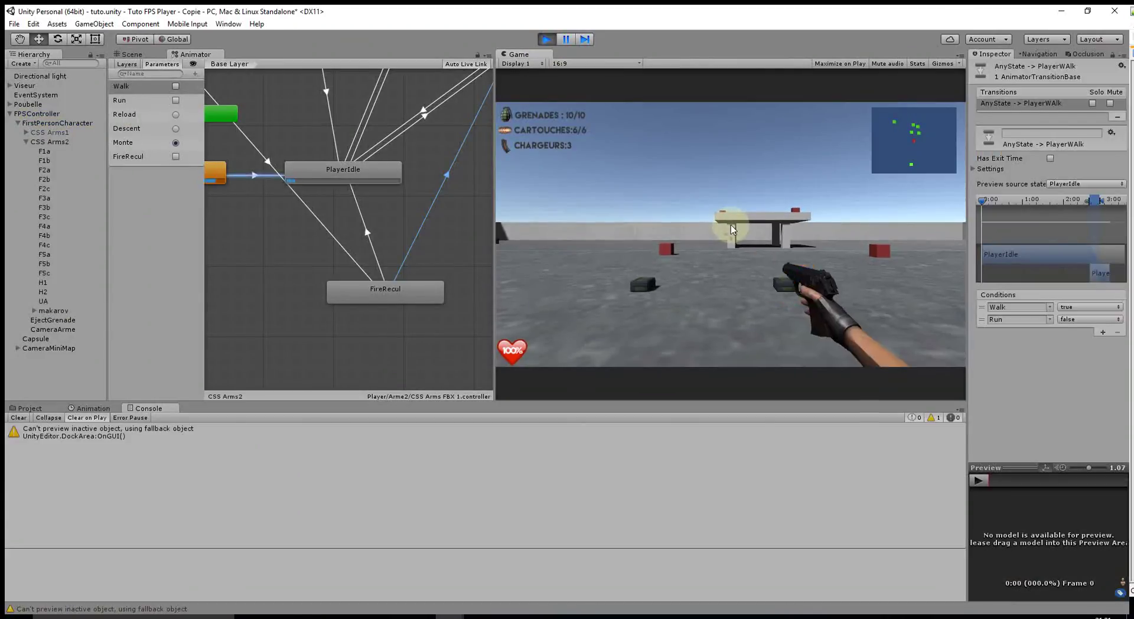
click(732, 229)
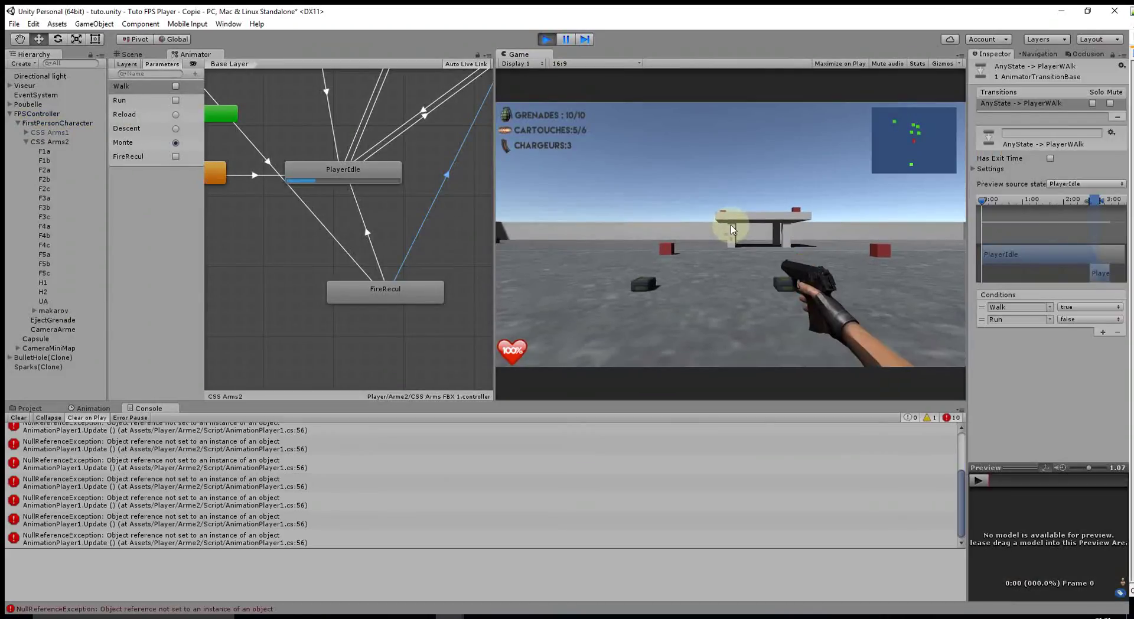
click(732, 226)
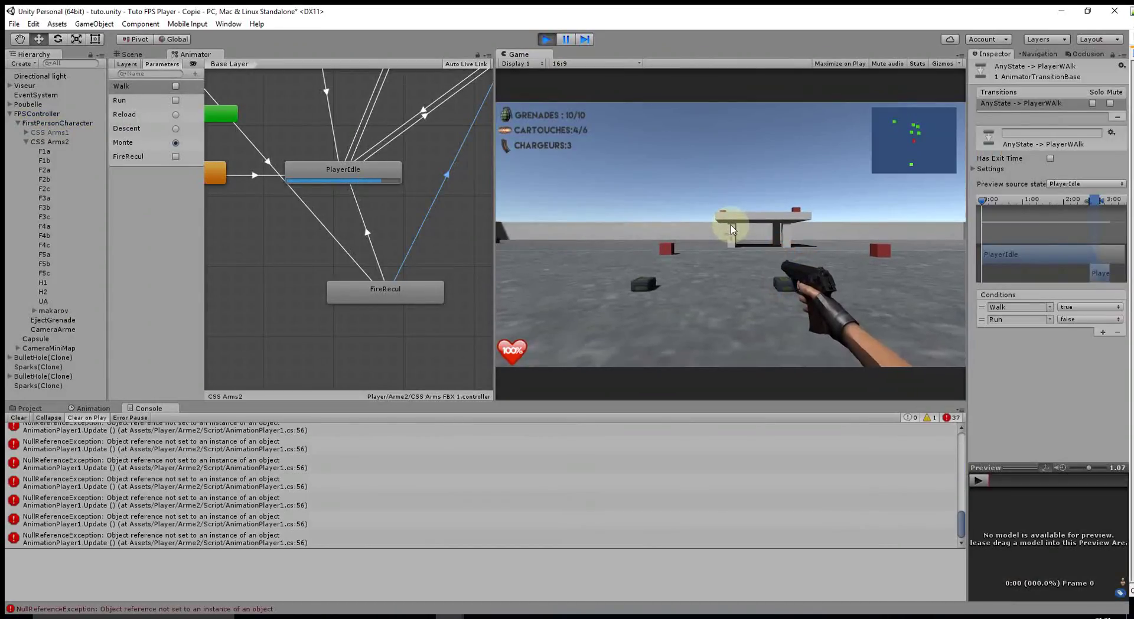
click(729, 228)
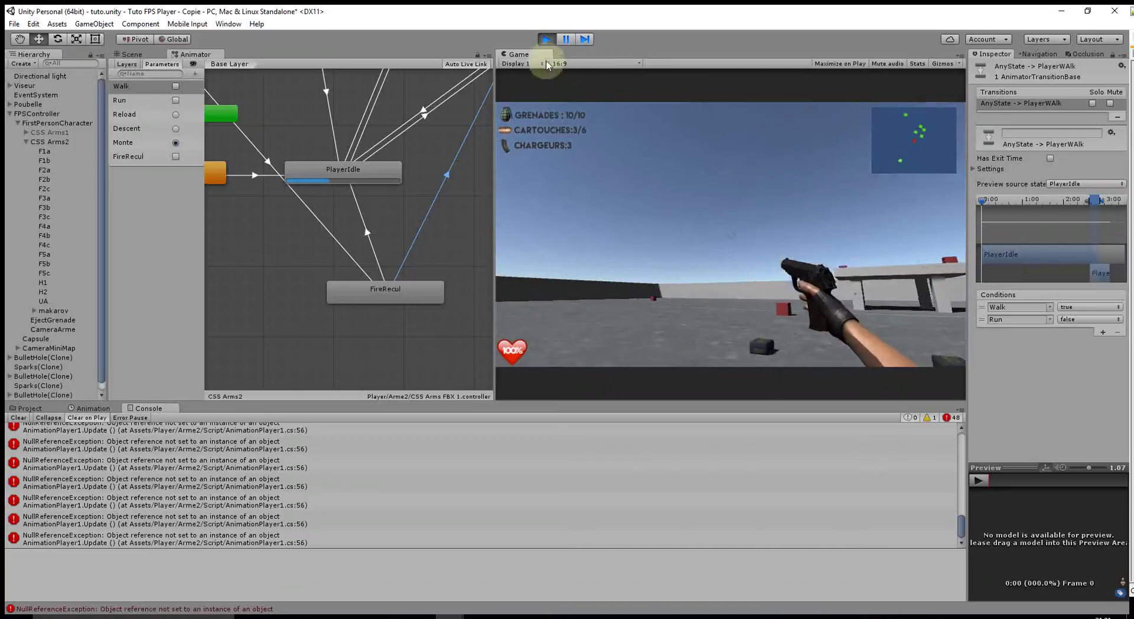
click(547, 39)
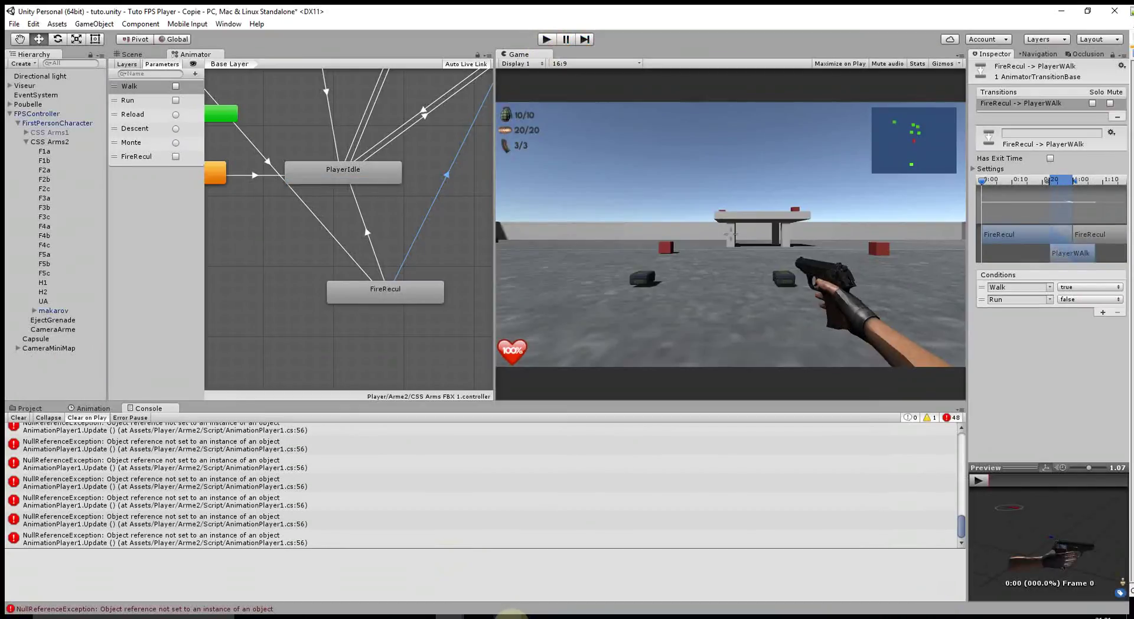
mouse_move(506, 614)
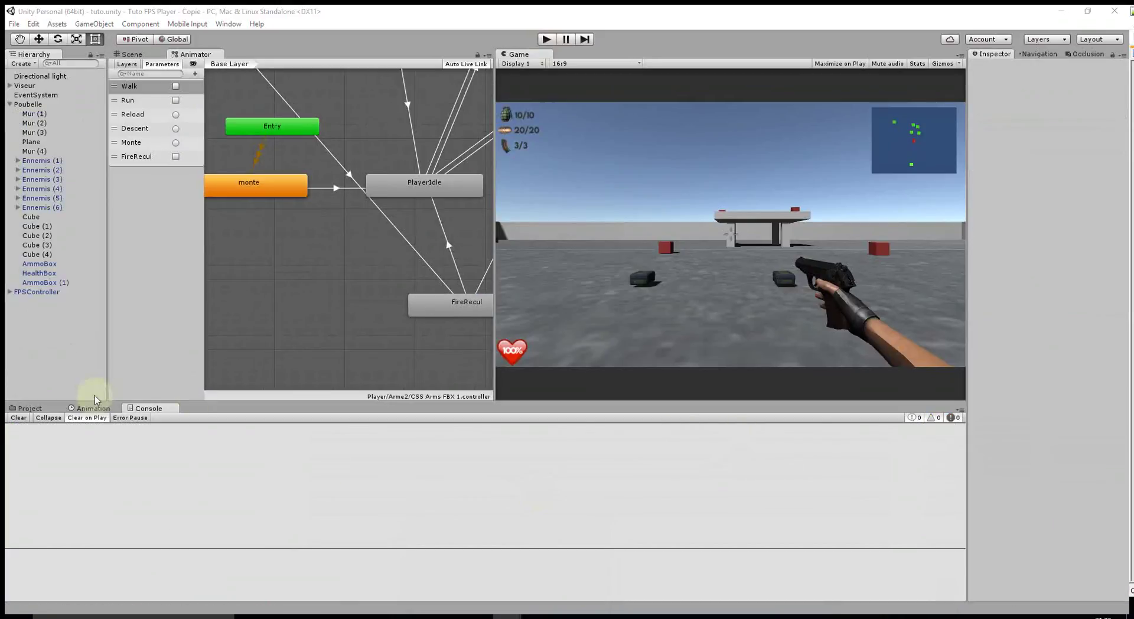
click(29, 408)
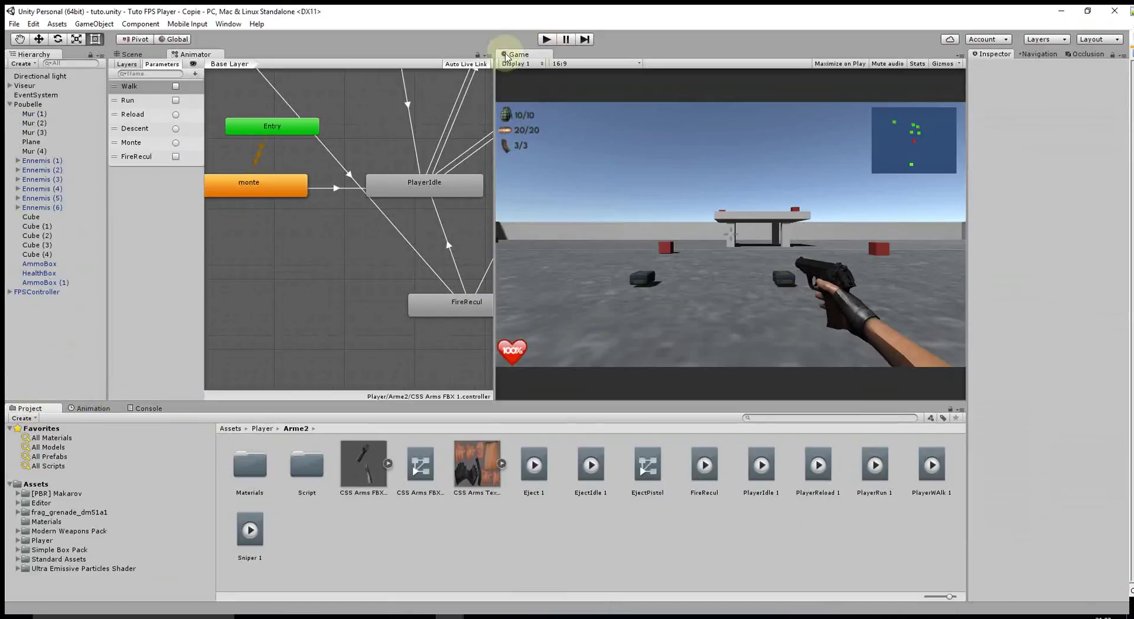
- Play-test the pistol: switch with key 2, empty the magazine, reload with R, fire again, and stop
click(544, 39)
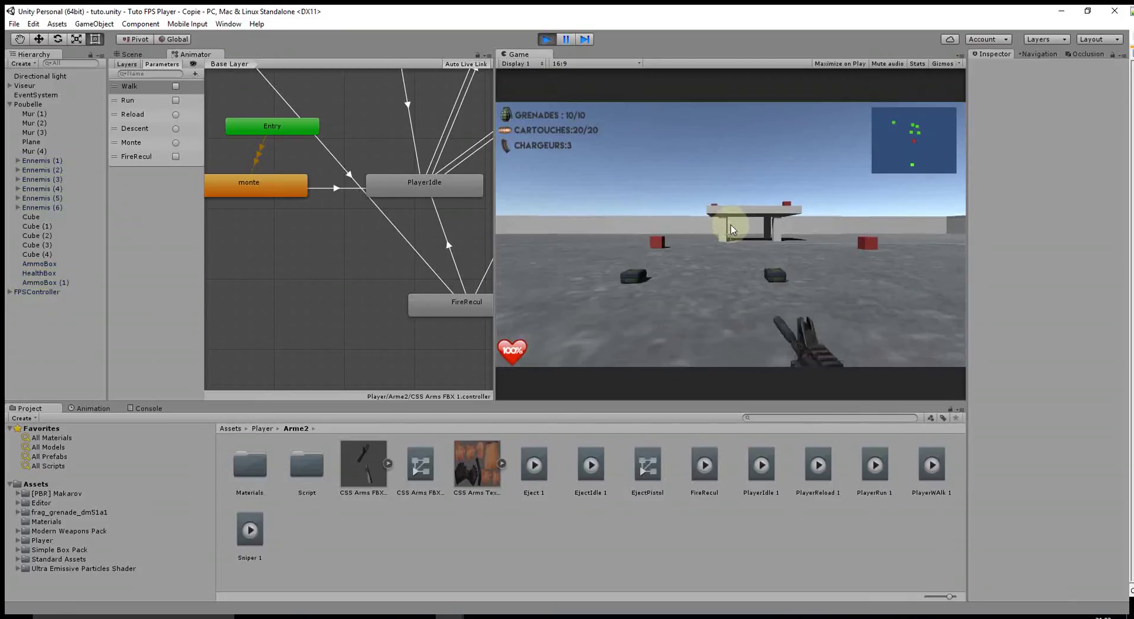
key(2)
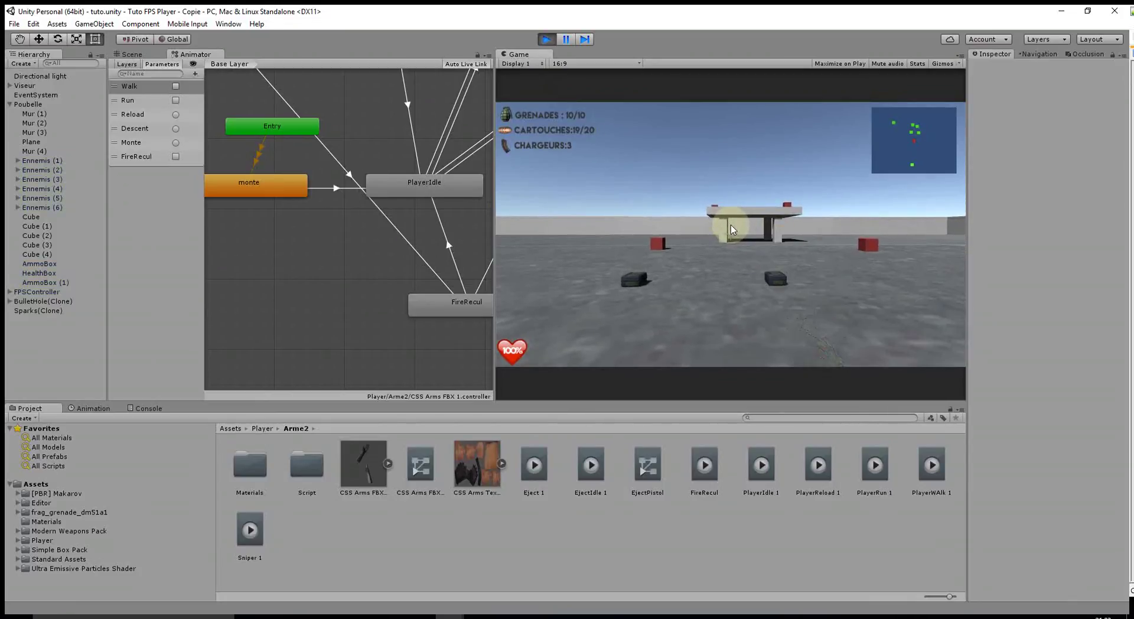
click(731, 230)
click(731, 225)
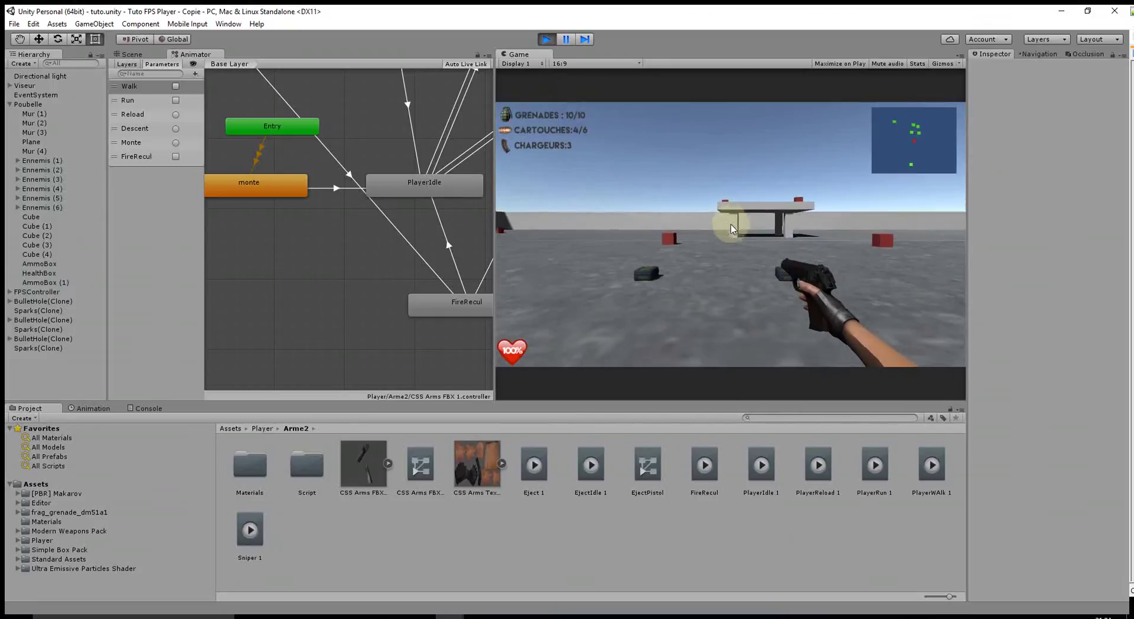
click(731, 226)
click(731, 224)
click(731, 225)
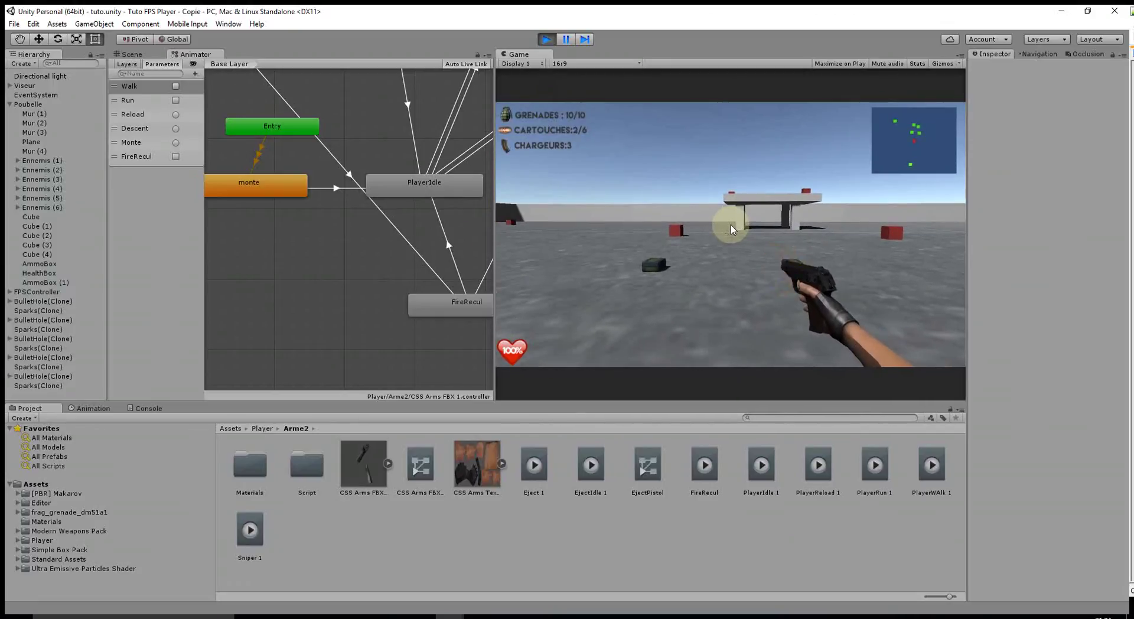
click(731, 225)
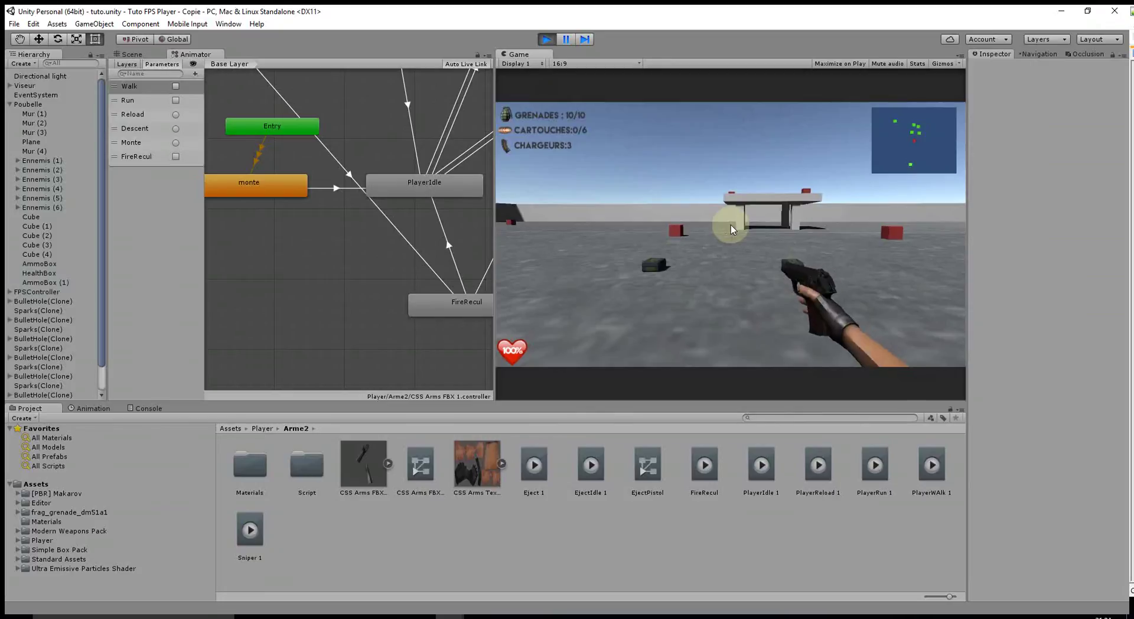
key(w)
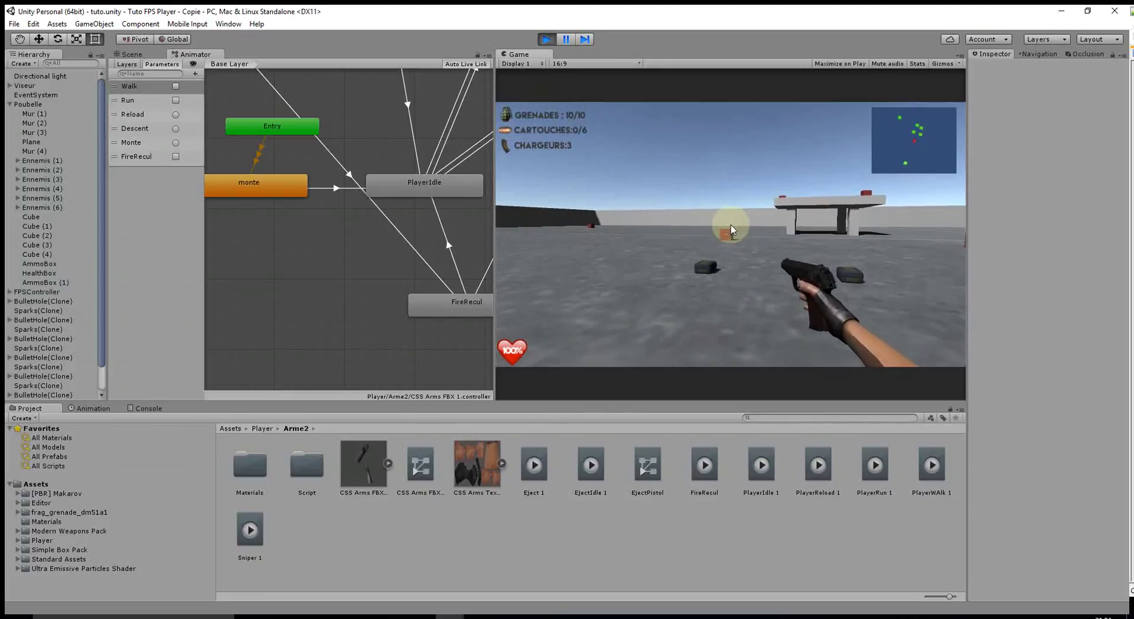
key(r)
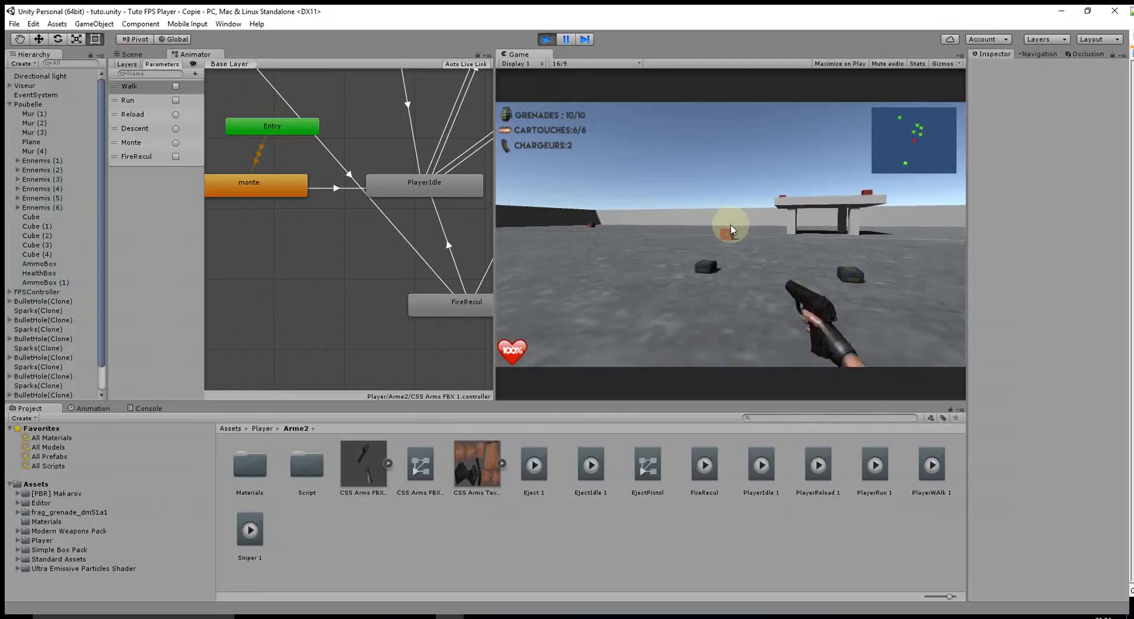
click(731, 229)
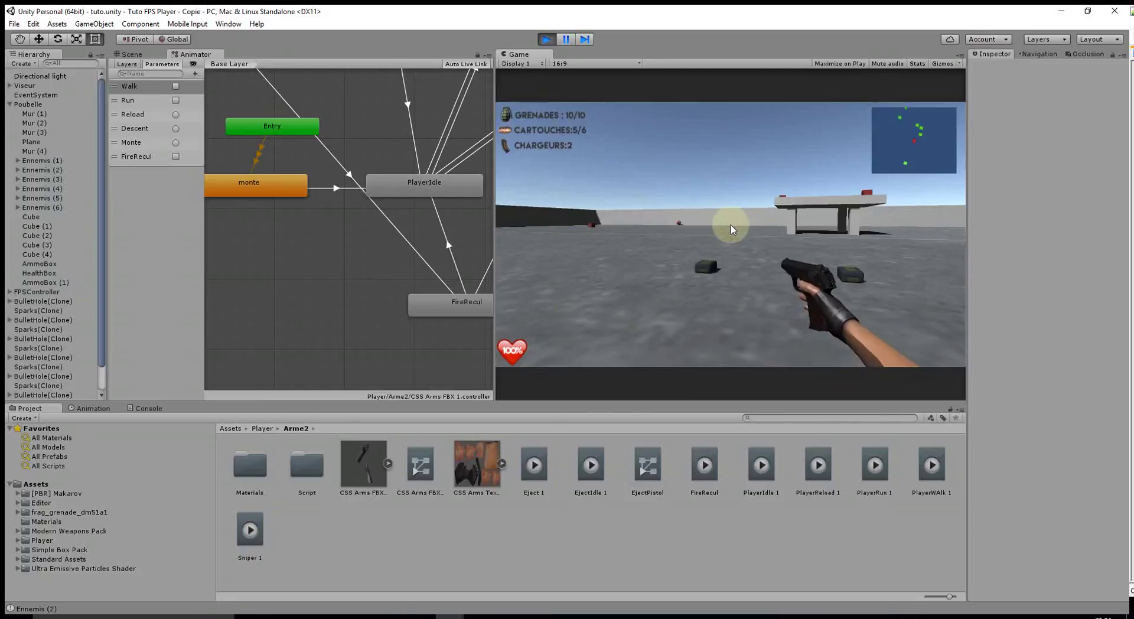
click(731, 228)
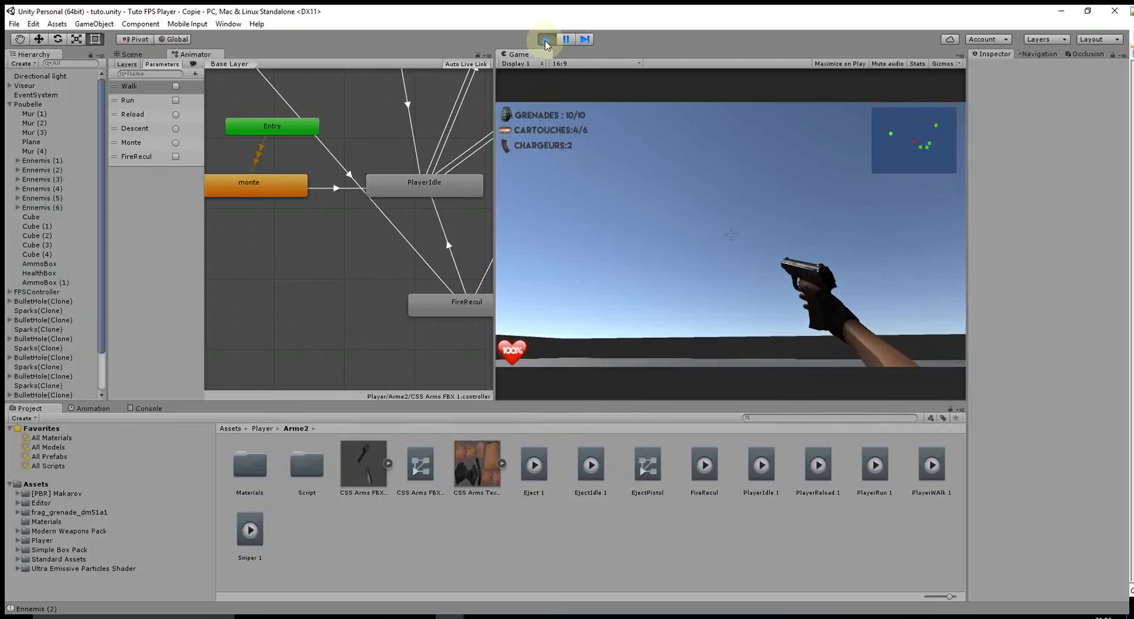
click(546, 40)
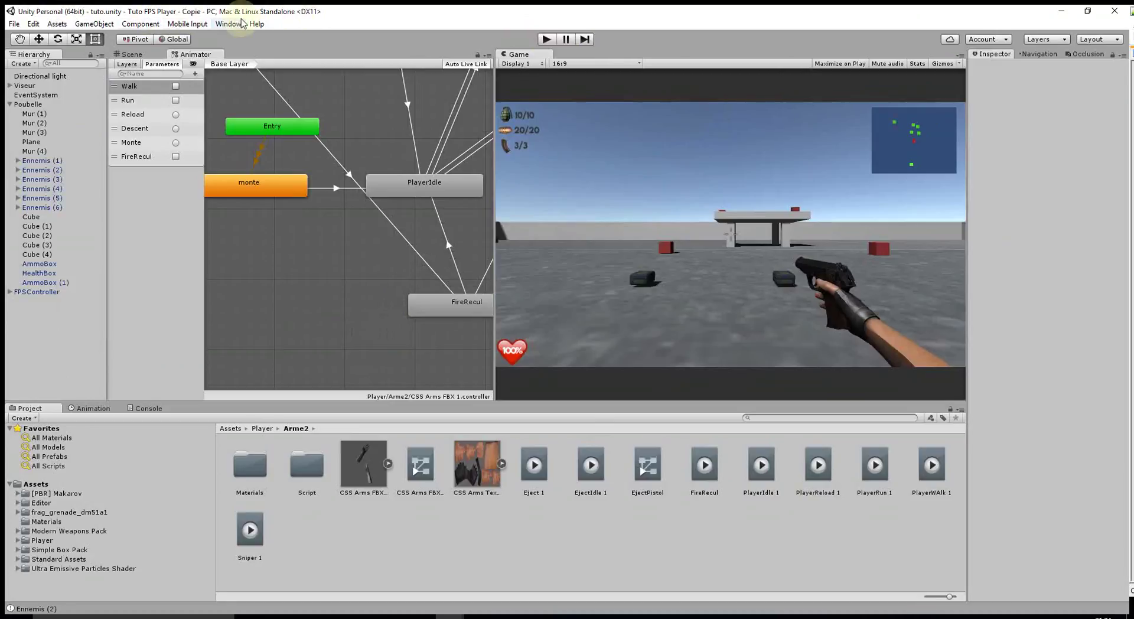
click(257, 24)
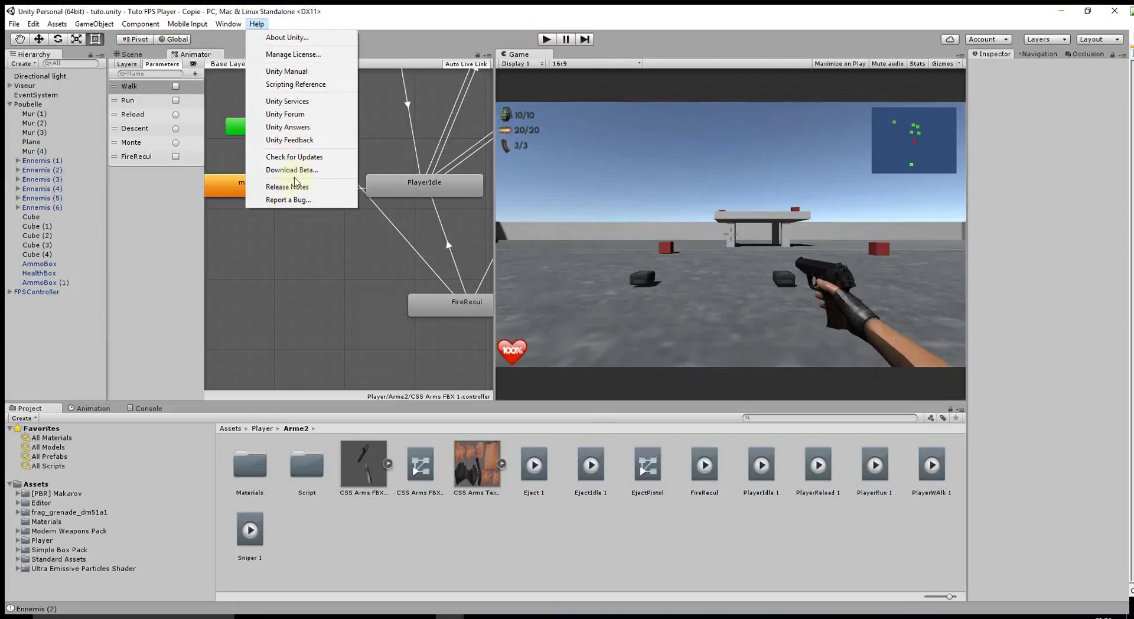
click(293, 37)
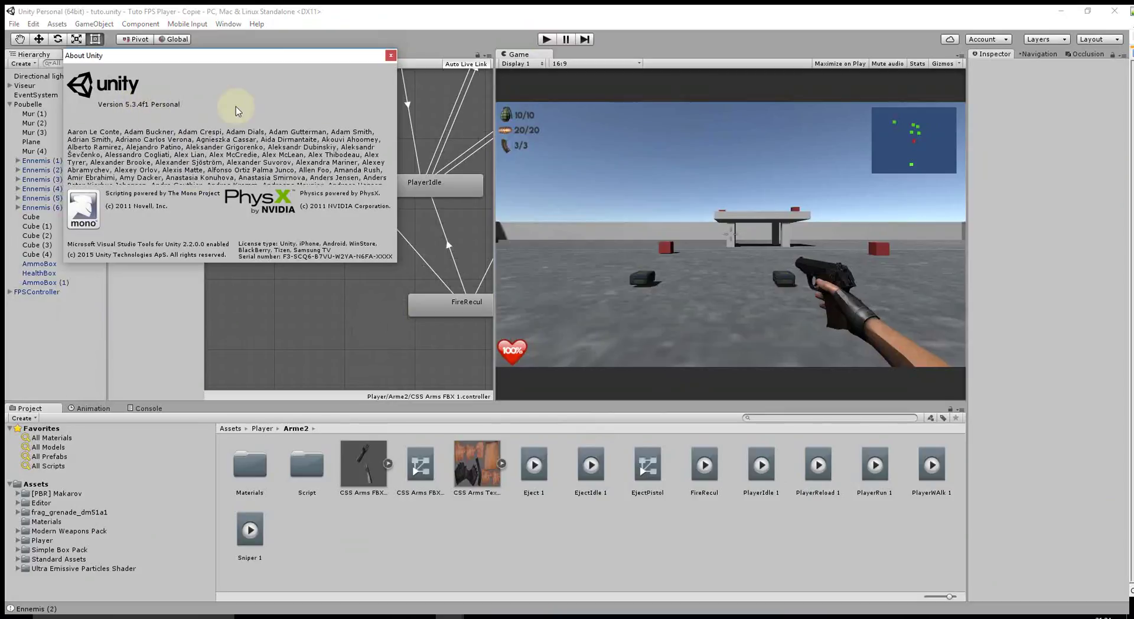
click(390, 55)
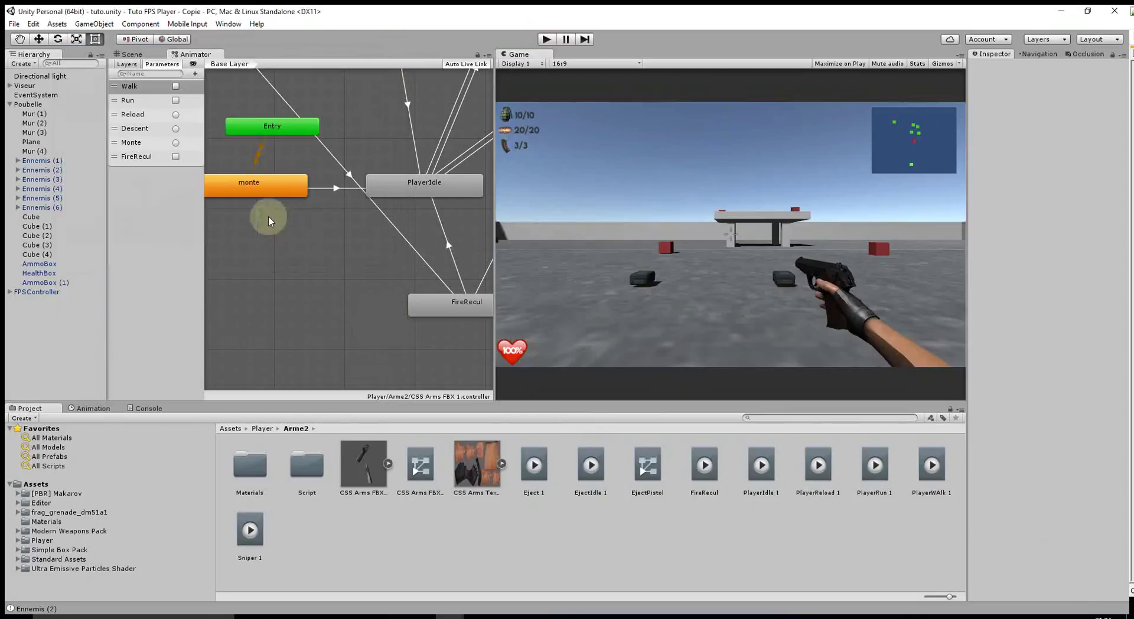
click(828, 393)
key(Escape)
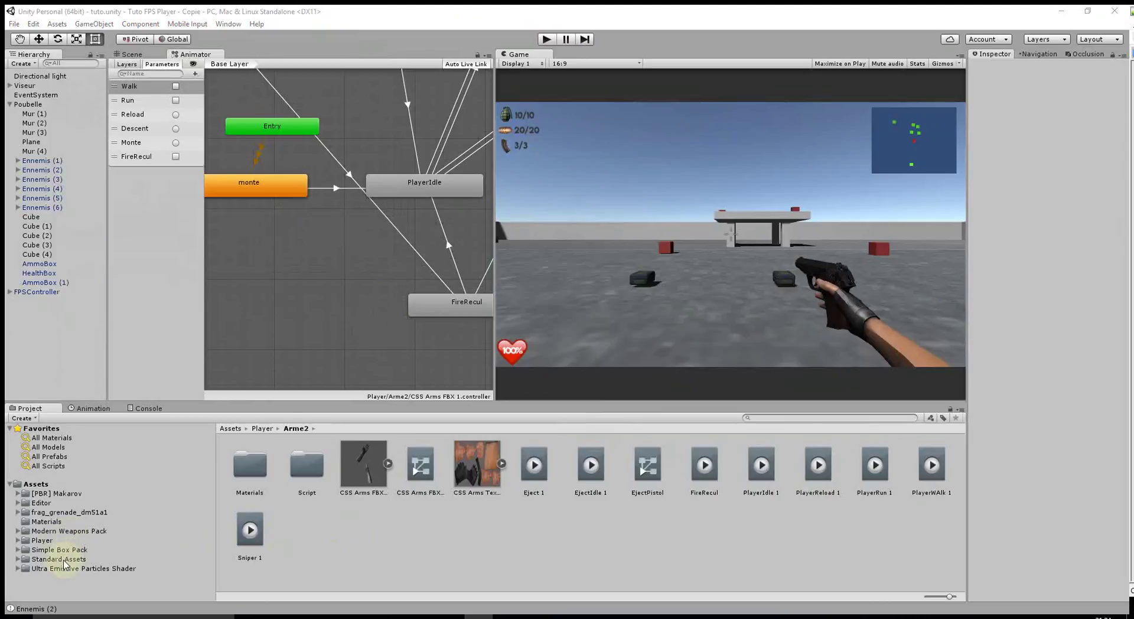
- Open the Arme2 Script folder and launch Eject1.cs in Visual Studio
double_click(307, 466)
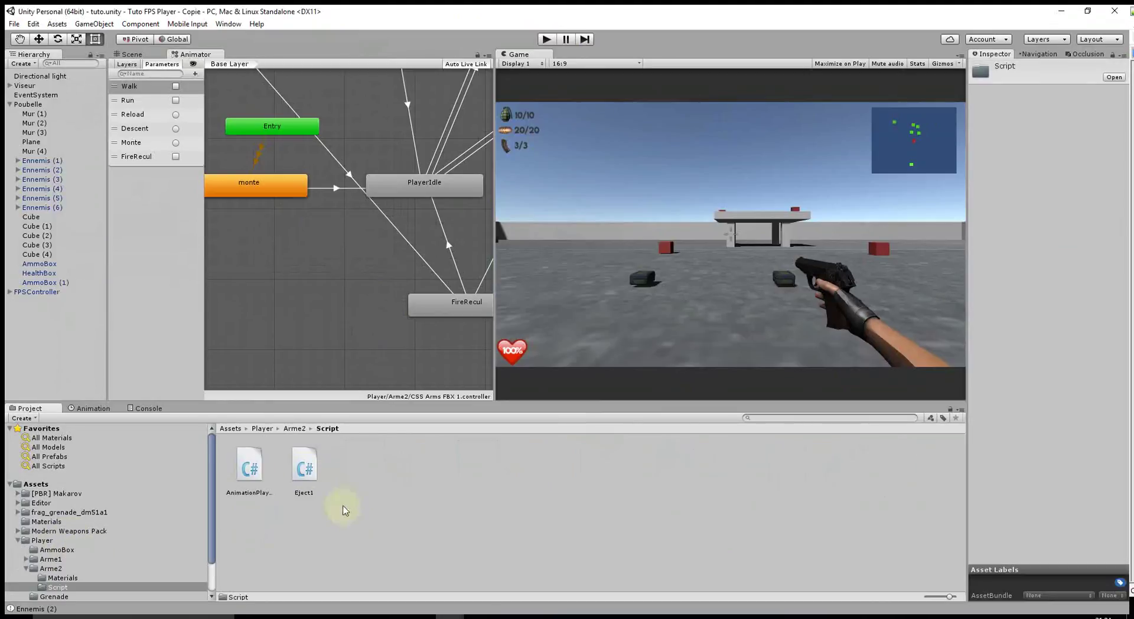
click(305, 472)
double_click(306, 477)
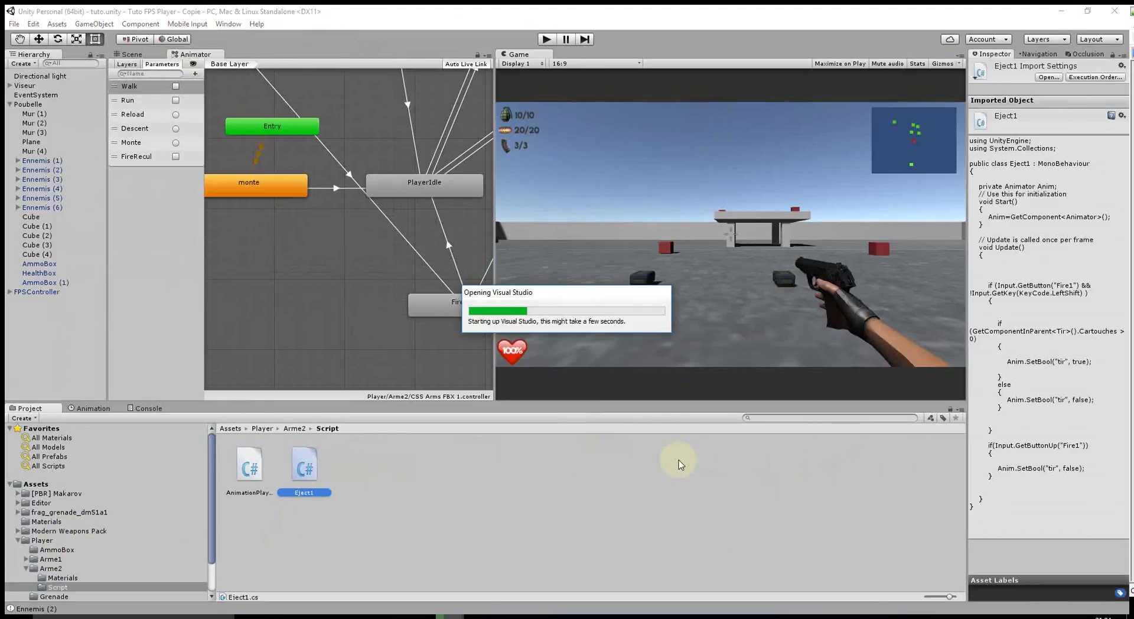
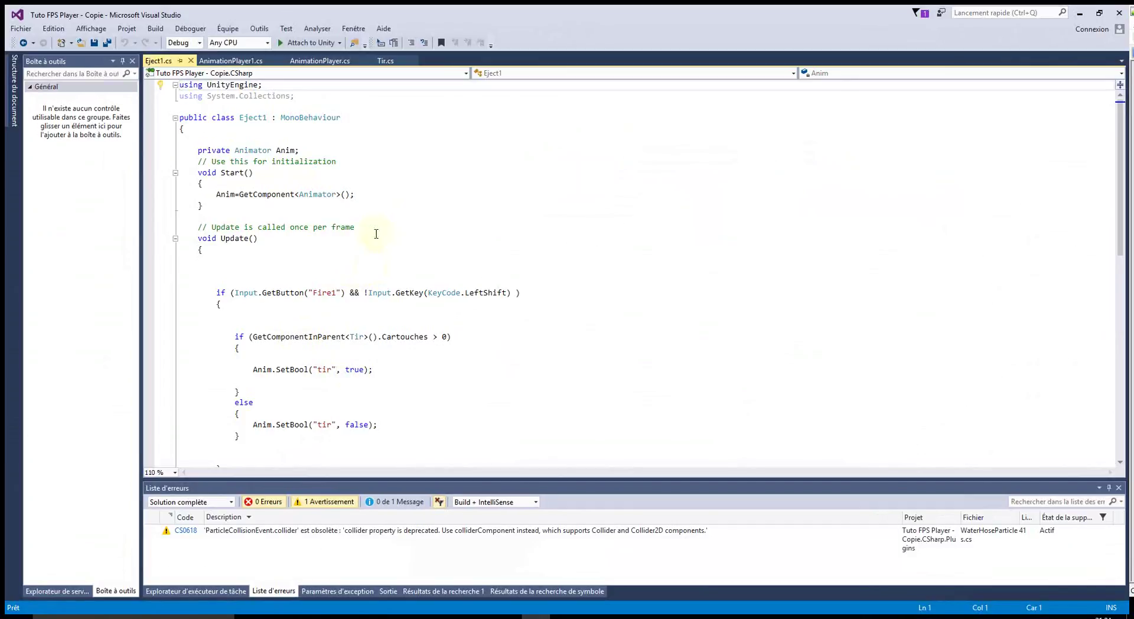
- Add the line 'private float NextFire;' under 'private Animator Anim;' in Eject1.cs
click(312, 150)
key(Return)
text(vate )
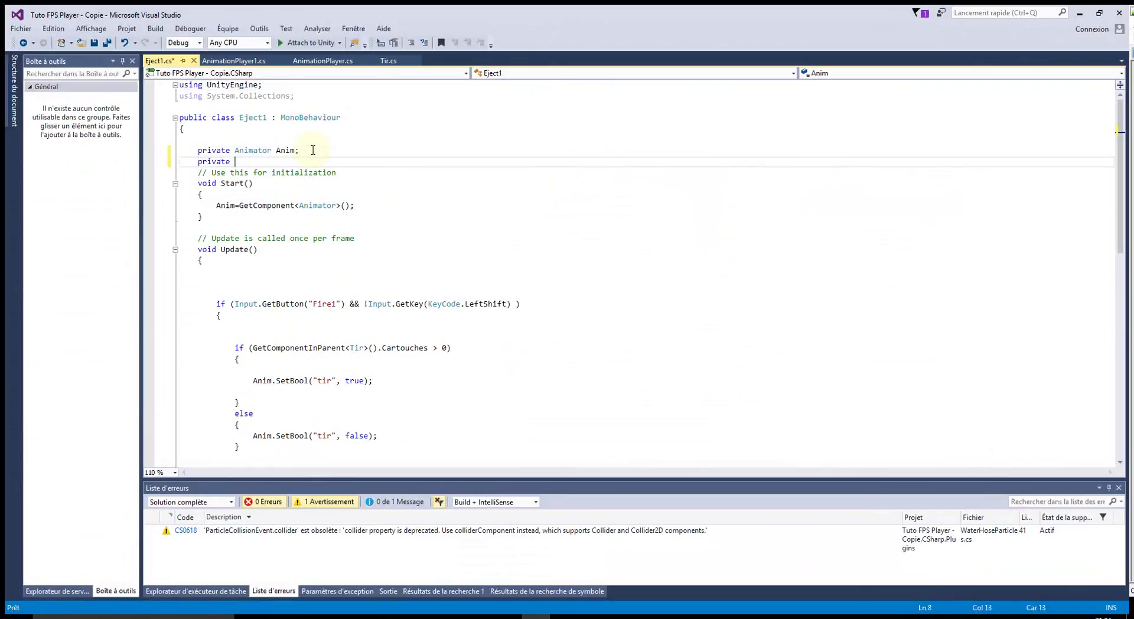
text(NextFire)
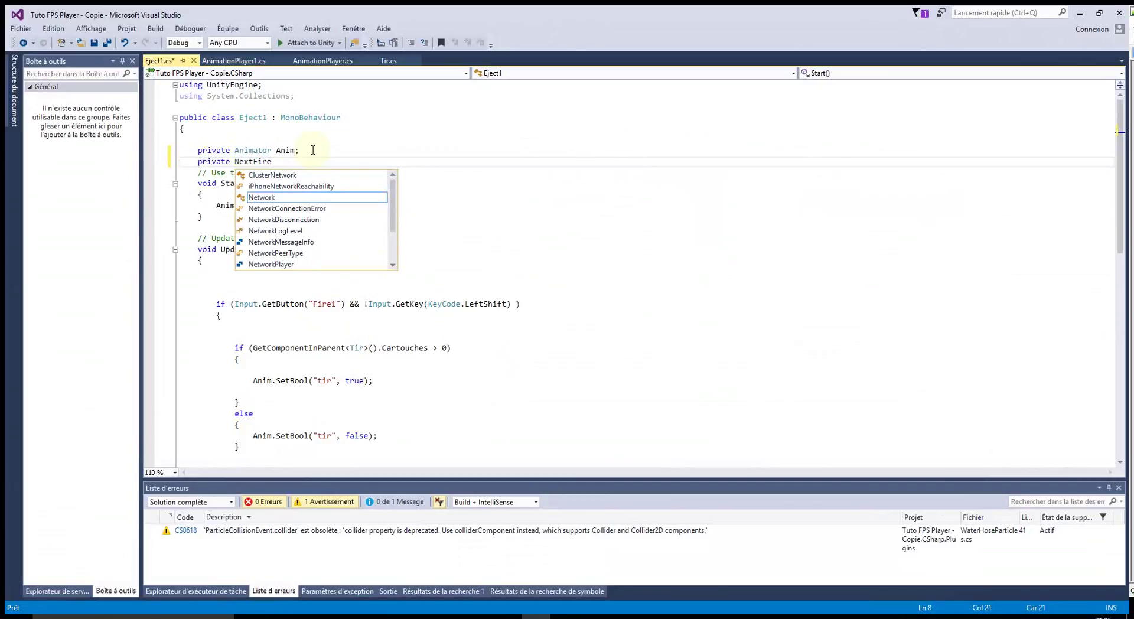
text(;)
click(369, 235)
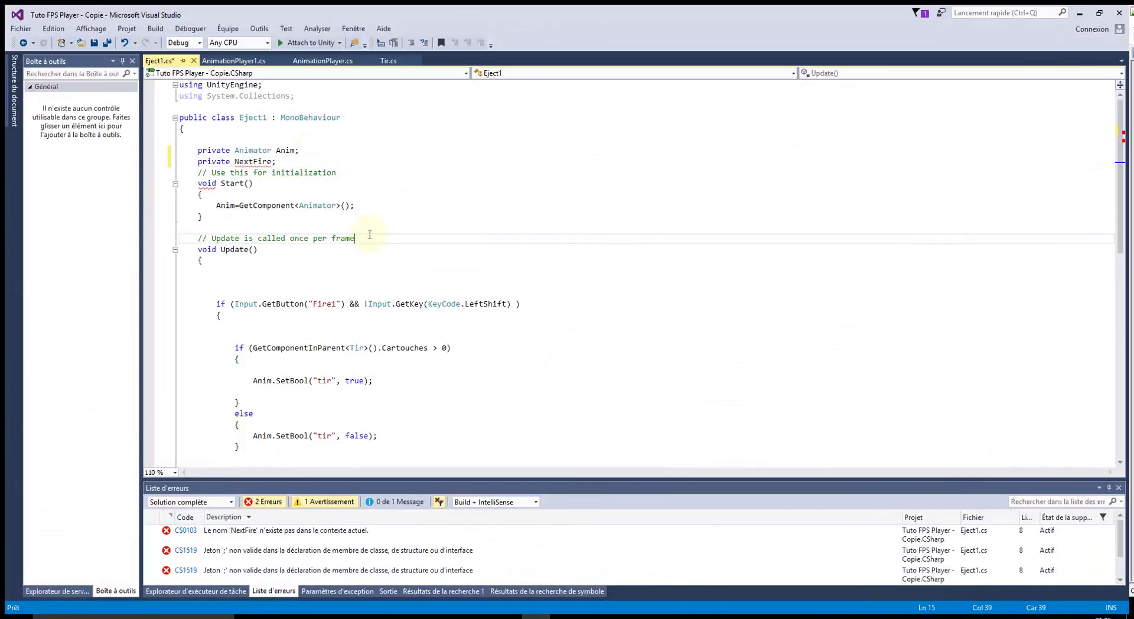
click(232, 162)
text(float)
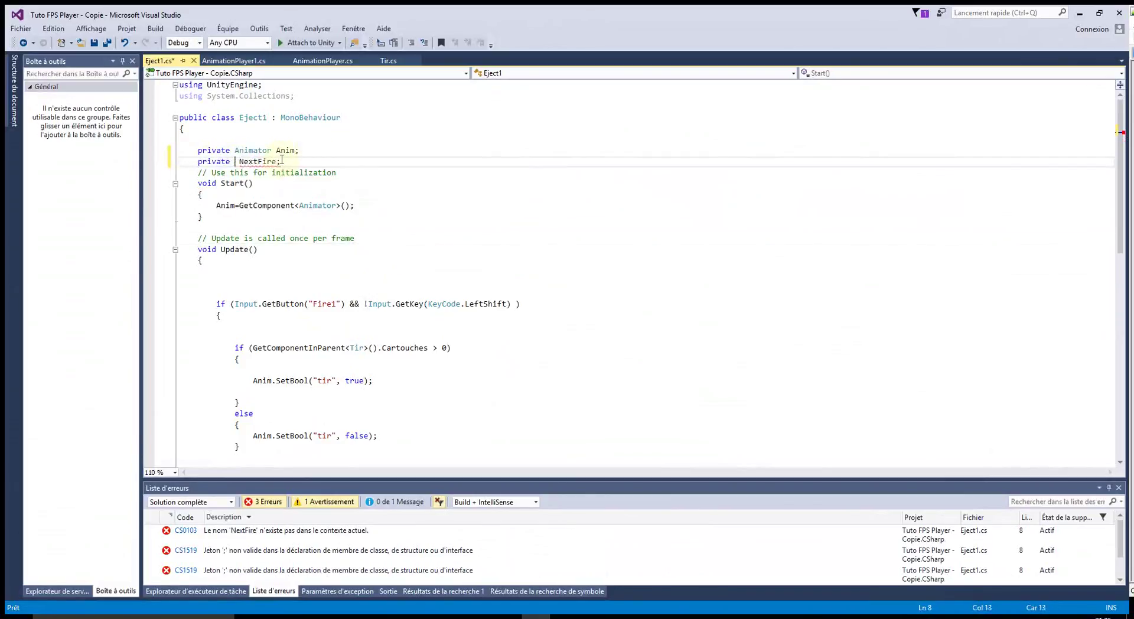
click(383, 273)
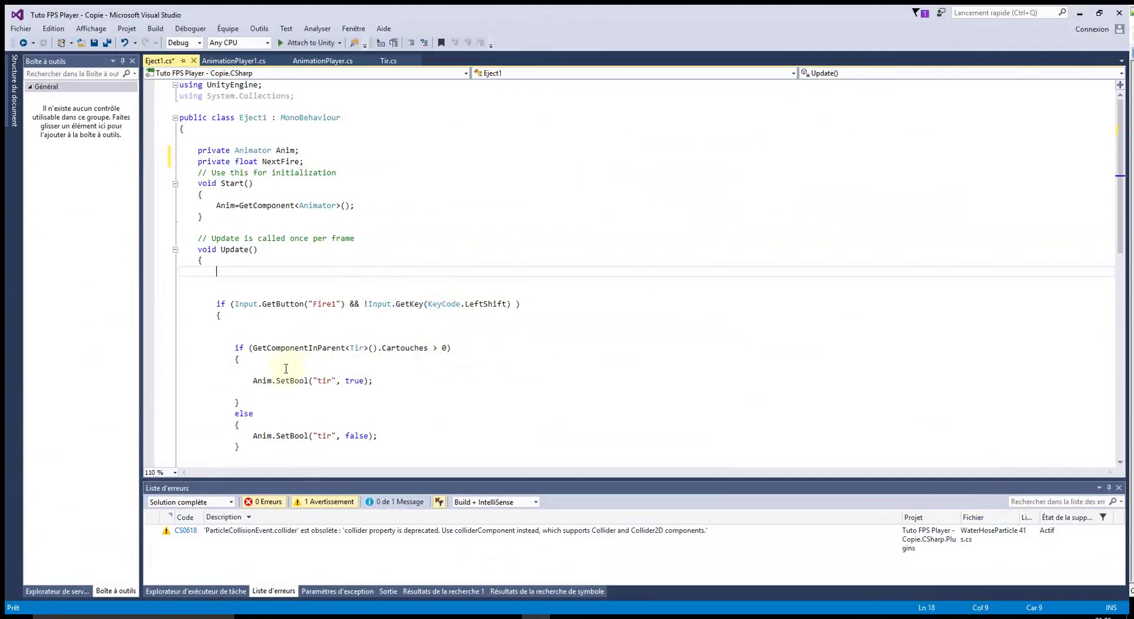
- Write the condition if(Time.time > NextFire) with an opening brace above Anim.SetBool
click(264, 374)
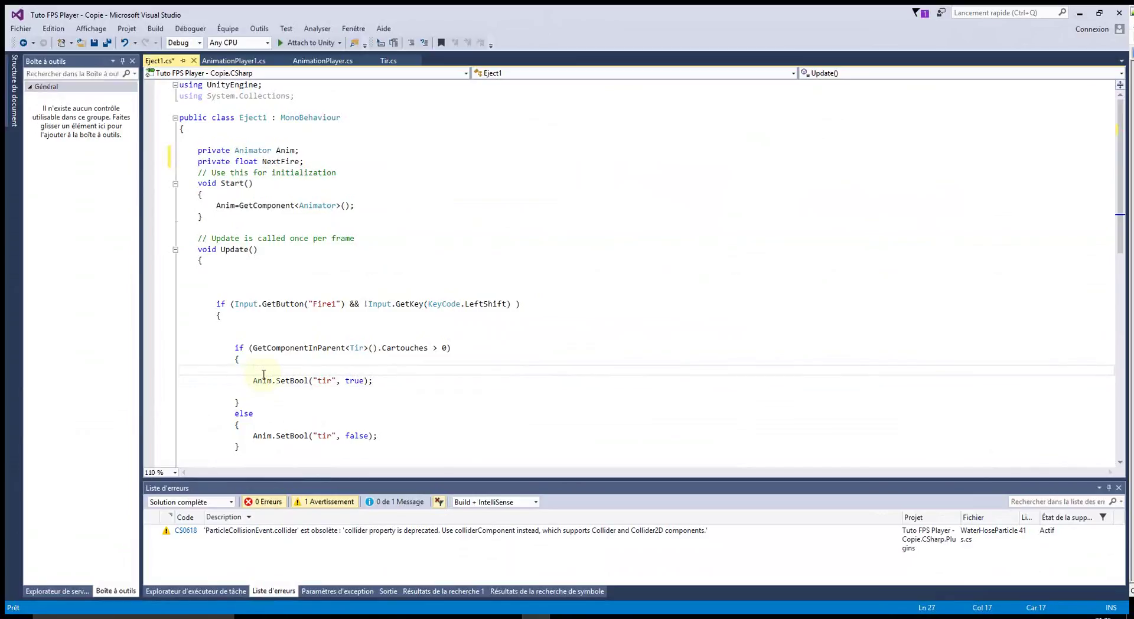
text(if)
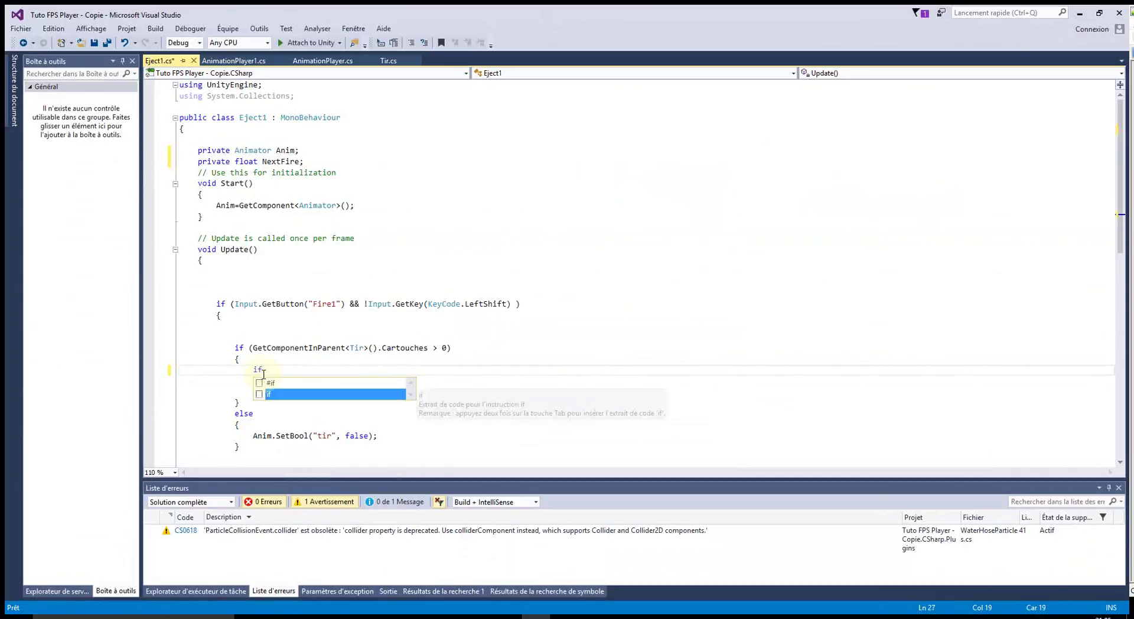
text((Time)
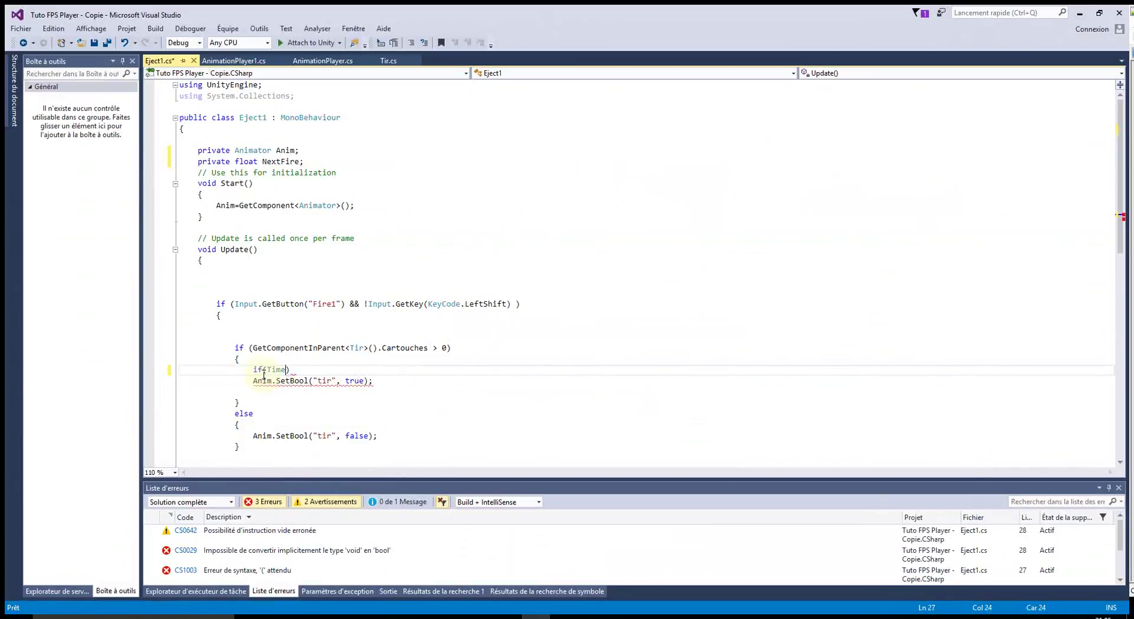
text(.time >)
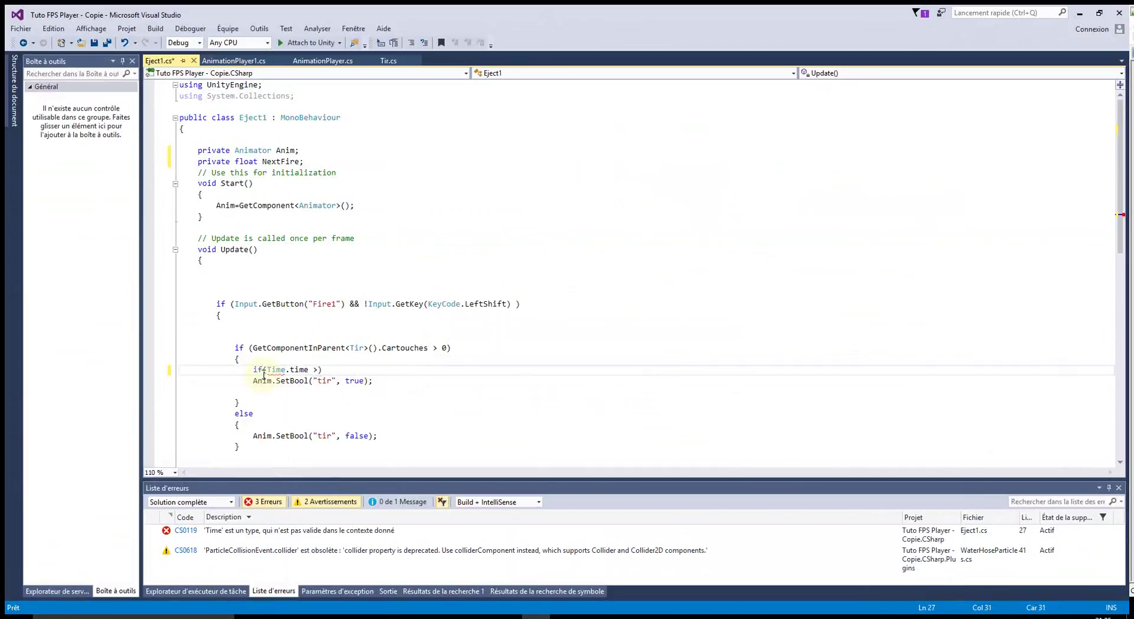
text( NextFire)
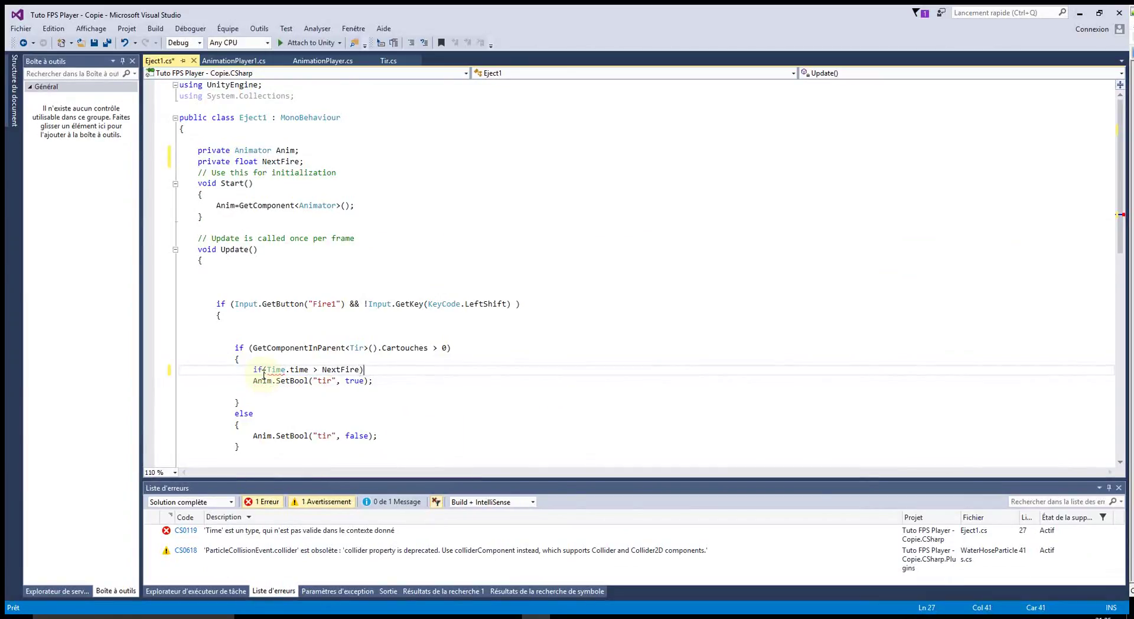
key(Return)
text({)
key(Return)
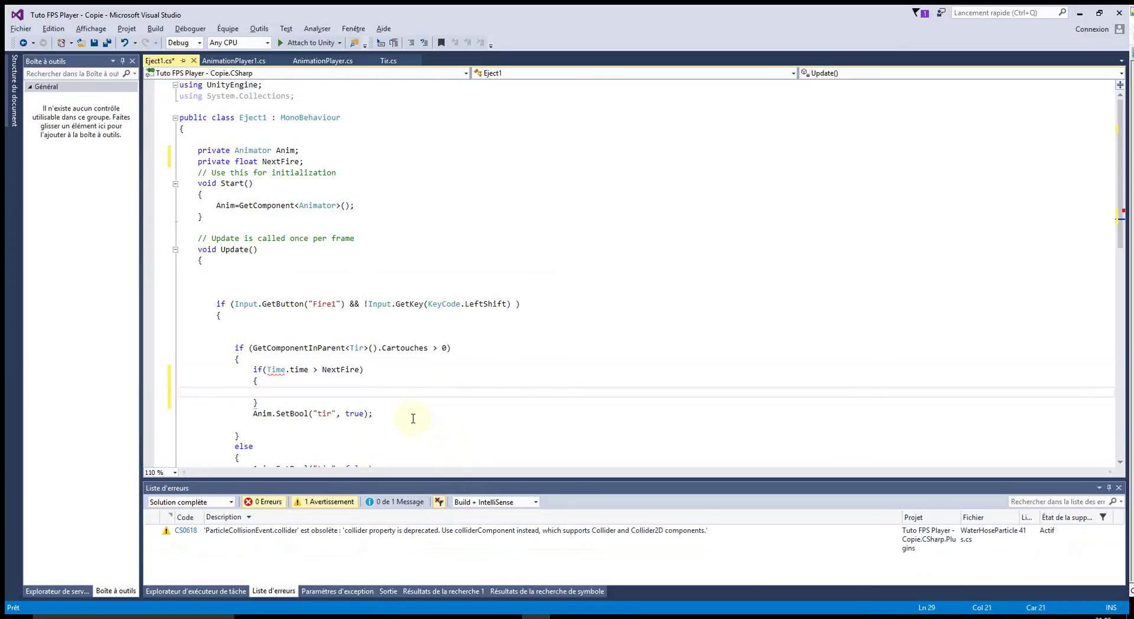
- Move the Anim.SetBool("tir", true) call inside the new if block and fix its indent
mouse_move(373, 414)
mouse_down()
mouse_move(253, 413)
mouse_move(275, 388)
mouse_up()
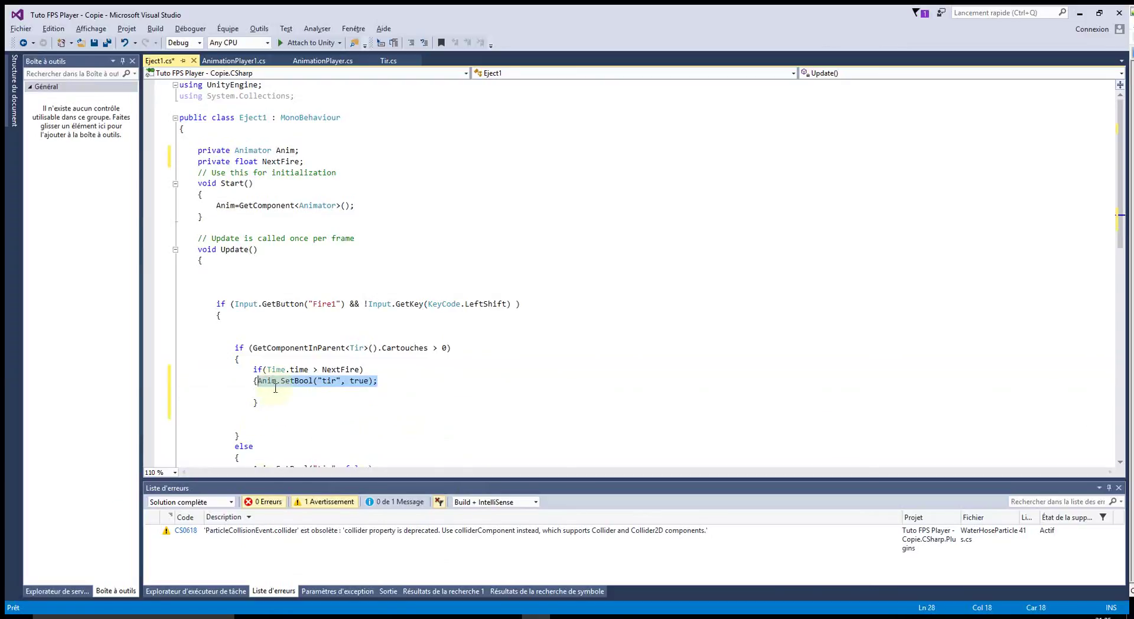
key(Return)
key(ctrl+z)
key(Left)
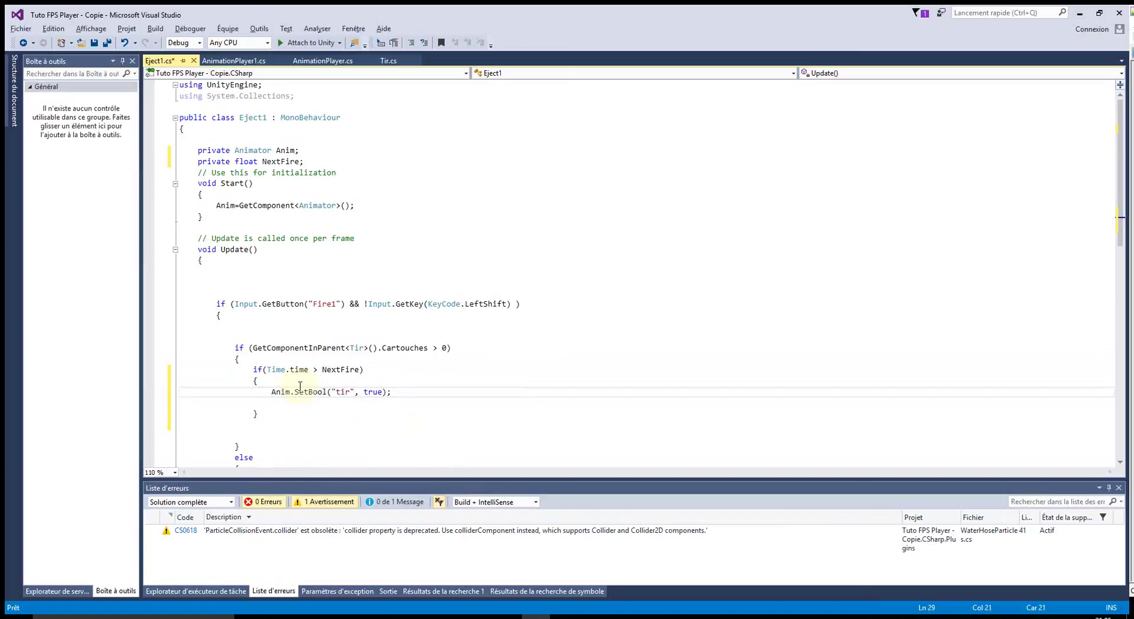
key(BackSpace)
key(BackSpace)
key(BackSpace)
key(BackSpace)
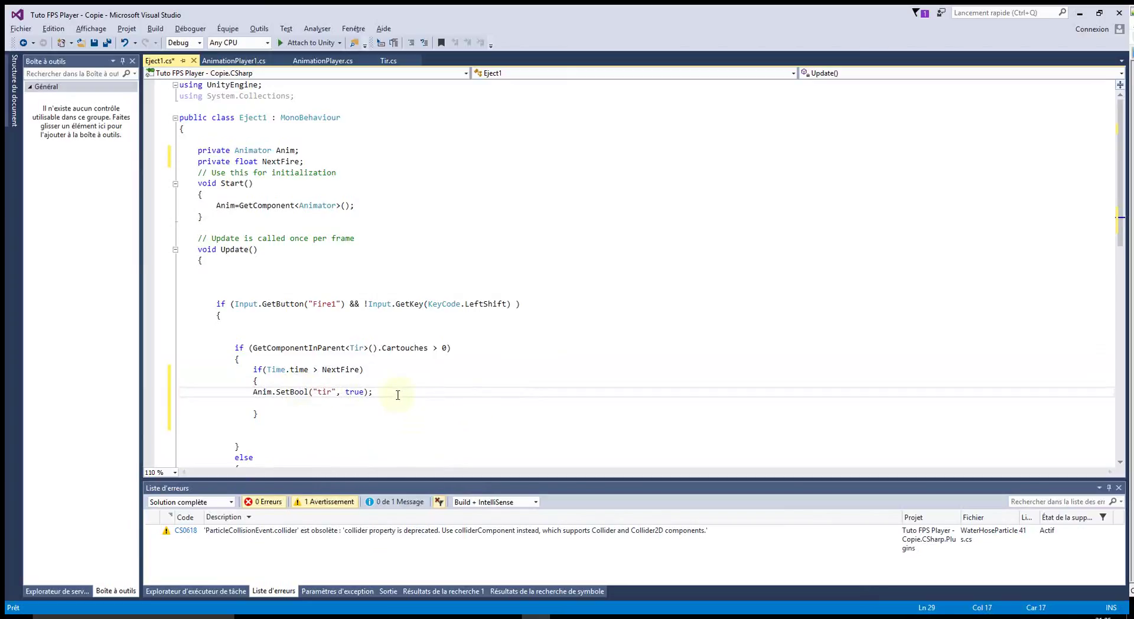
key(Return)
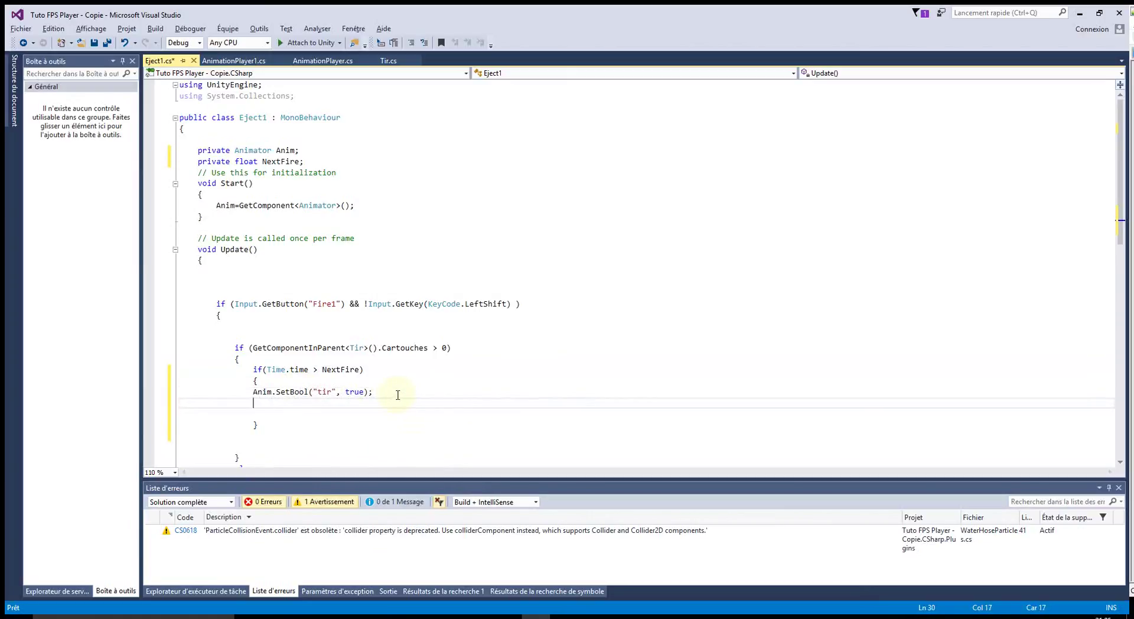
- Begin the statement NextFire = Time.time + GetComponentInParent inside the if block
text(Nex)
key(Tab)
text(T)
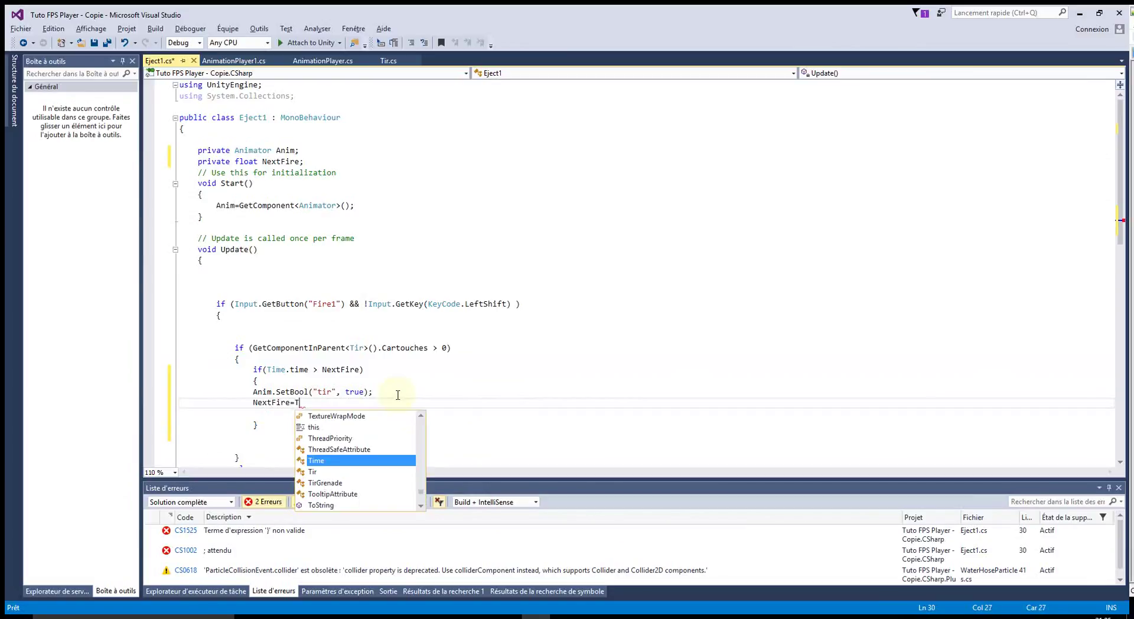
text(ime.time)
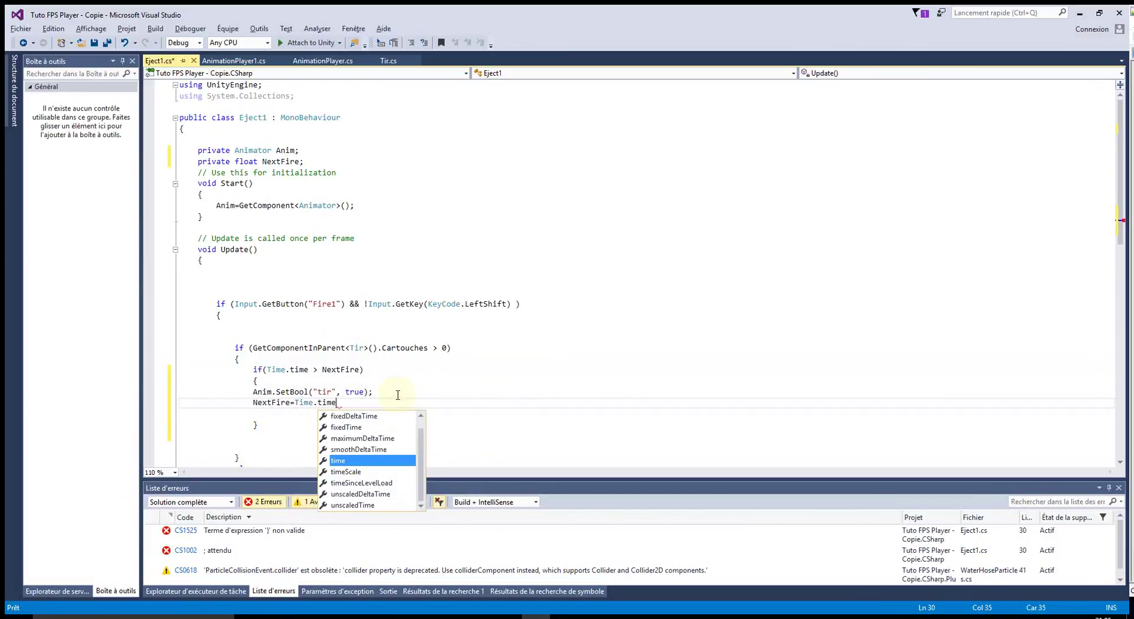
text( + )
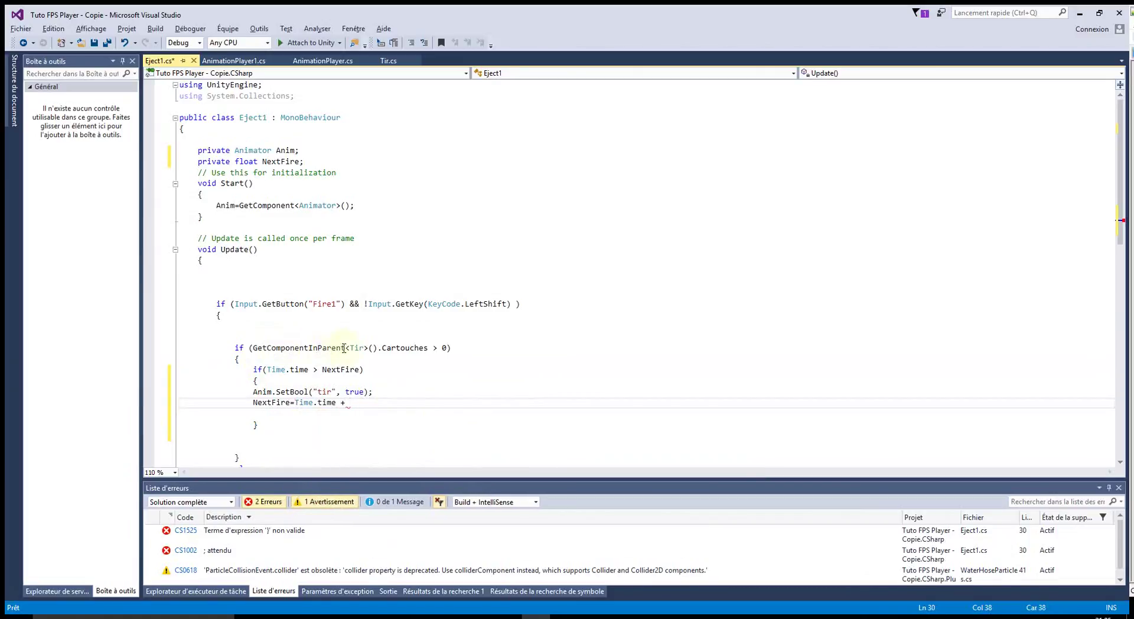
text(Get)
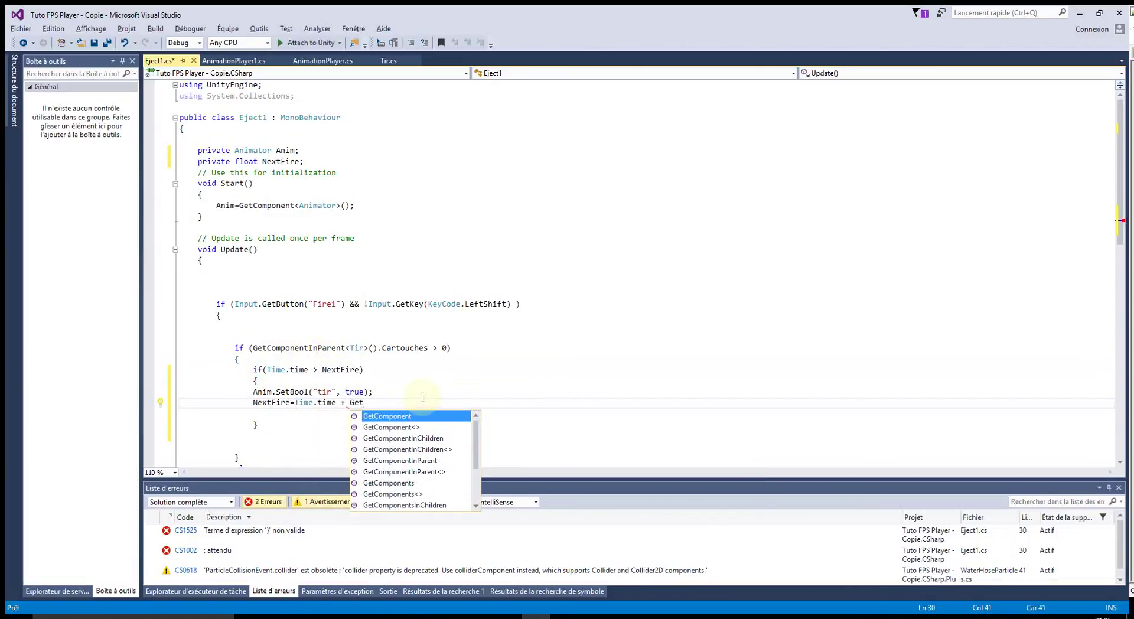
key(Down)
key(Down)
key(Down)
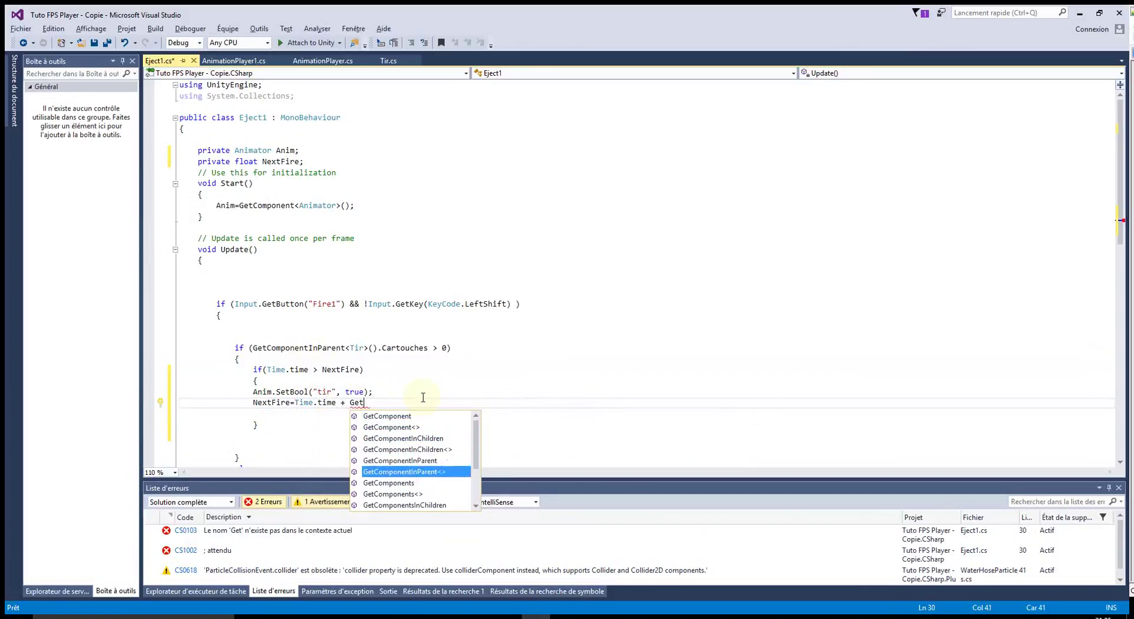
key(Tab)
- Complete it as GetComponentInParent<Tir>().FireRate; and indent the SetBool call under the check
text(<)
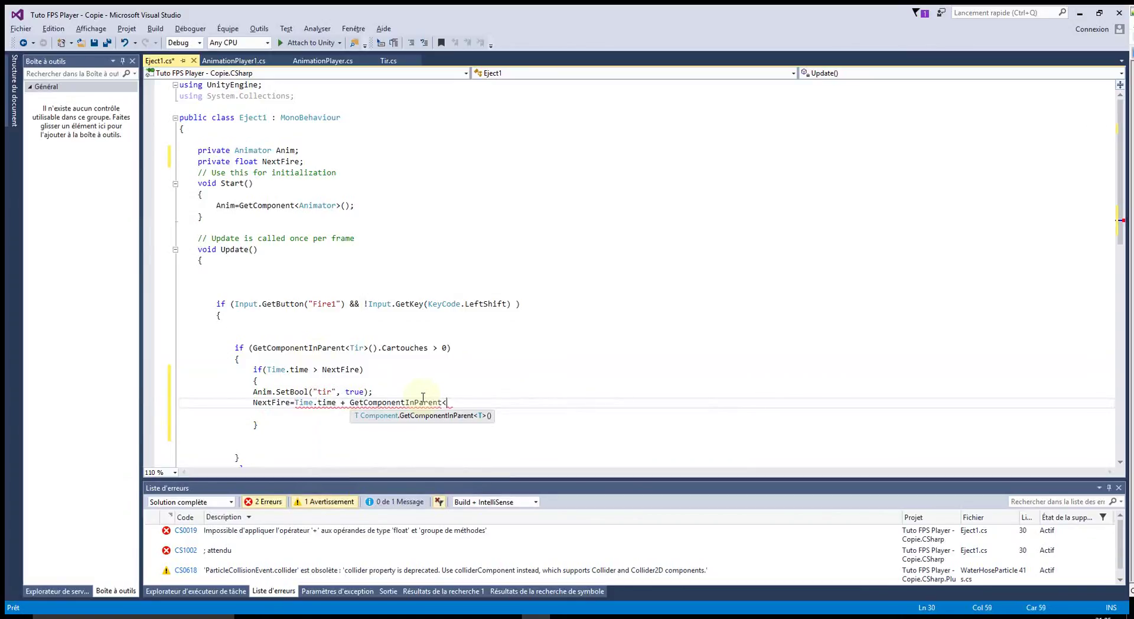
text(Tir<)
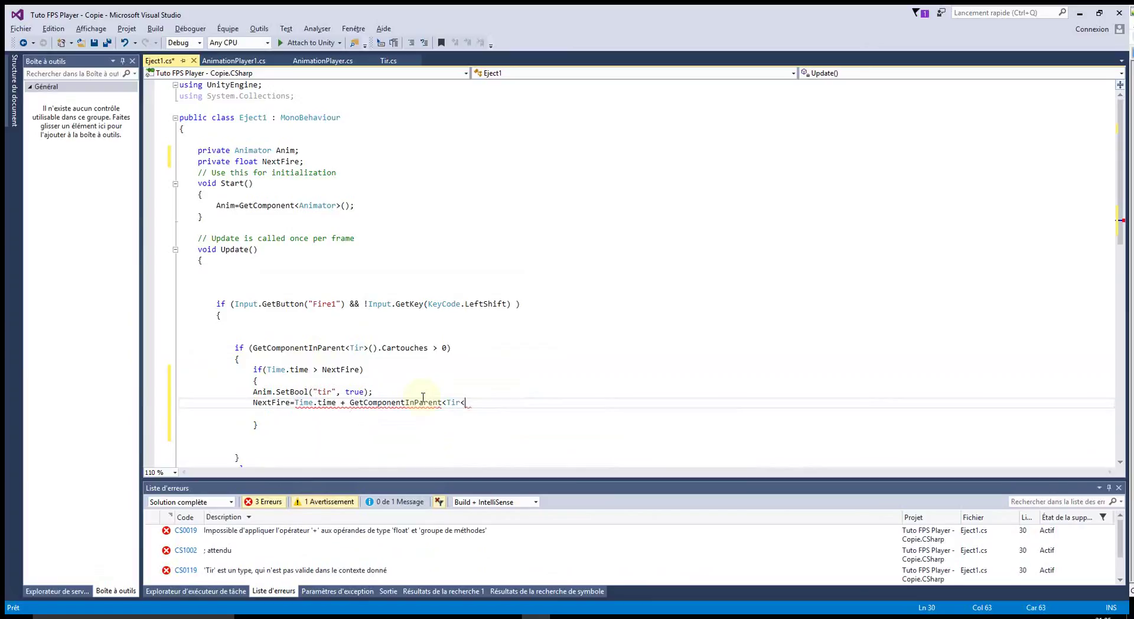
key(BackSpace)
text(>.f)
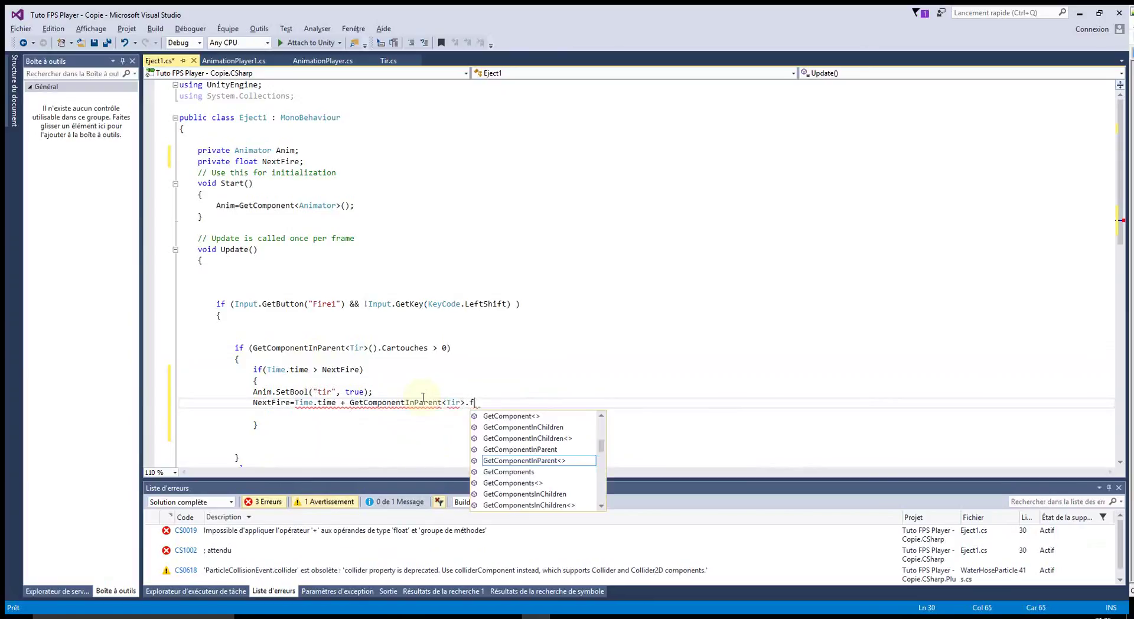
text(Next)
key(Tab)
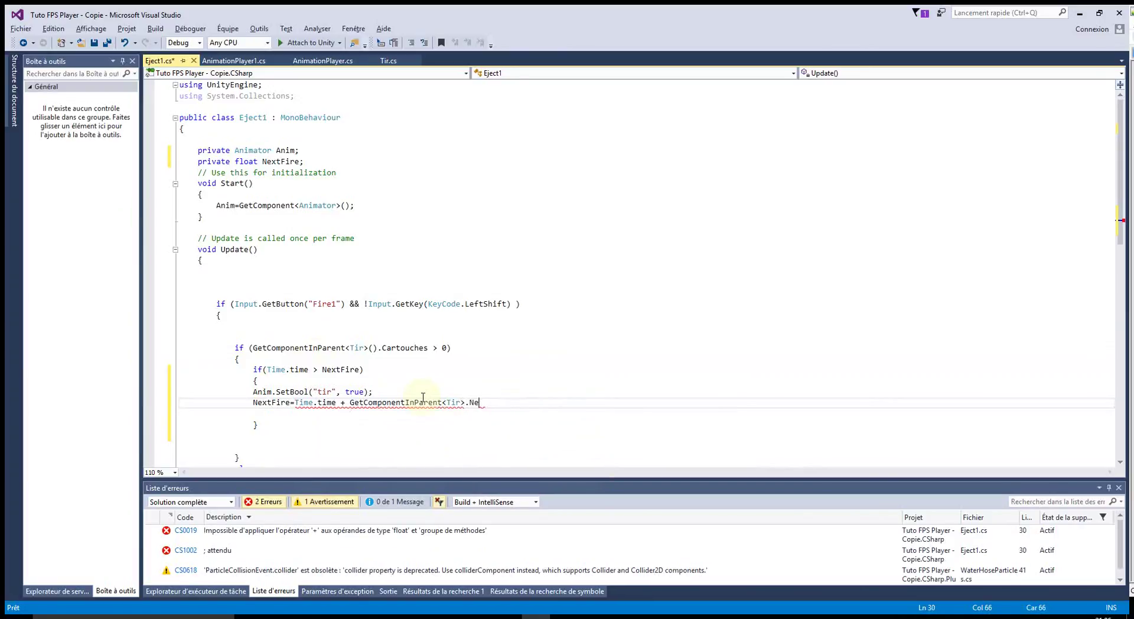
key(BackSpace)
key(BackSpace)
key(BackSpace)
text(Fire)
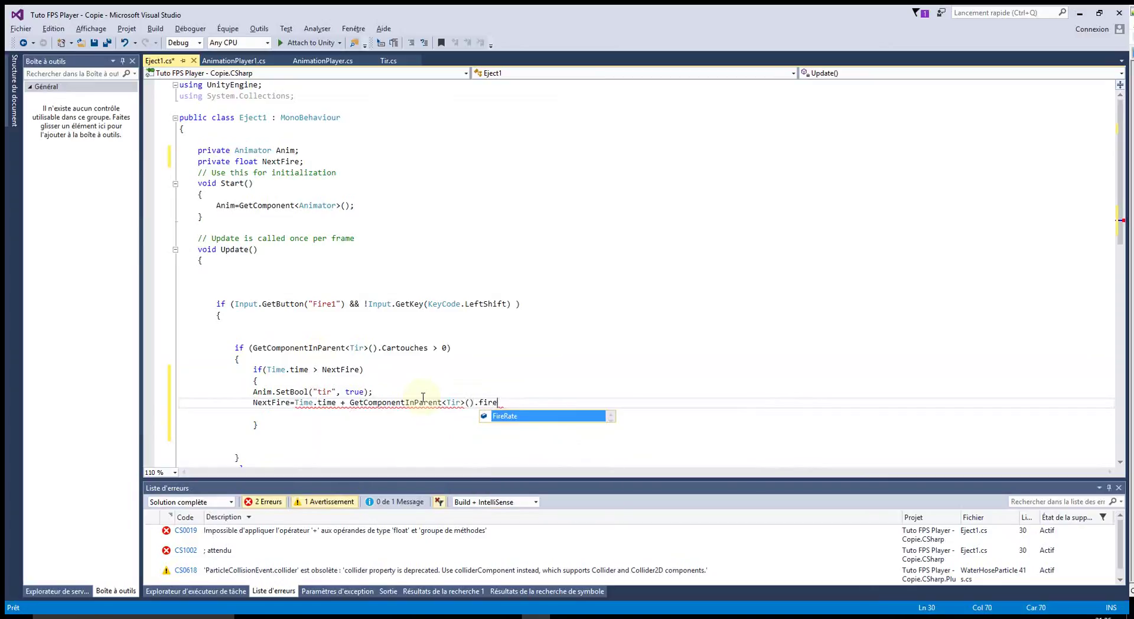
key(Tab)
text(;)
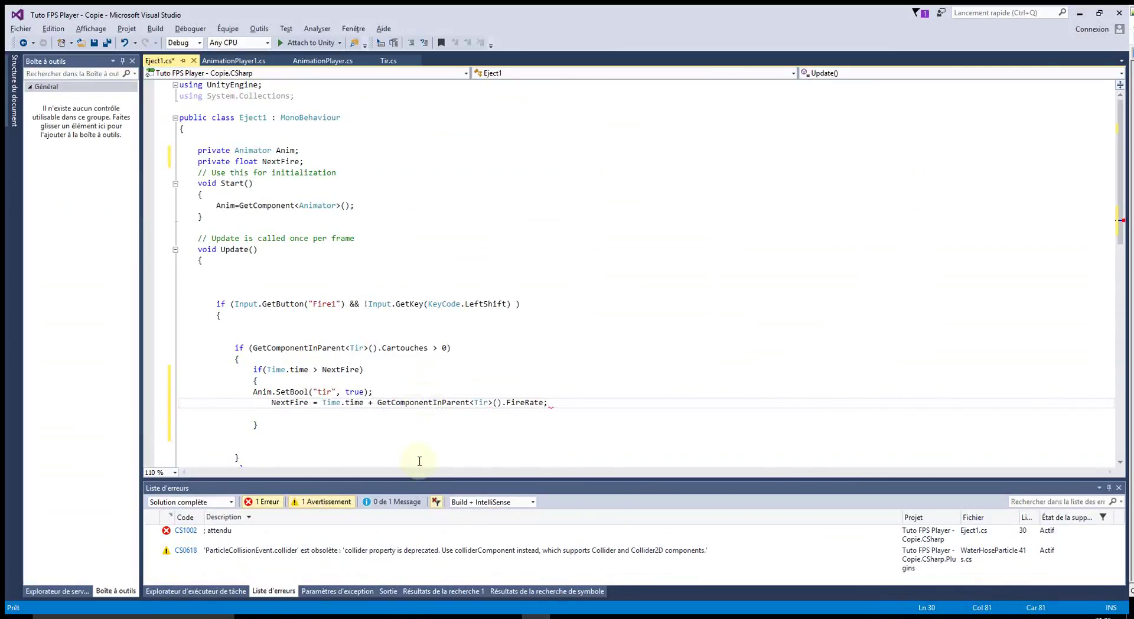
key(Return)
click(255, 393)
key(Tab)
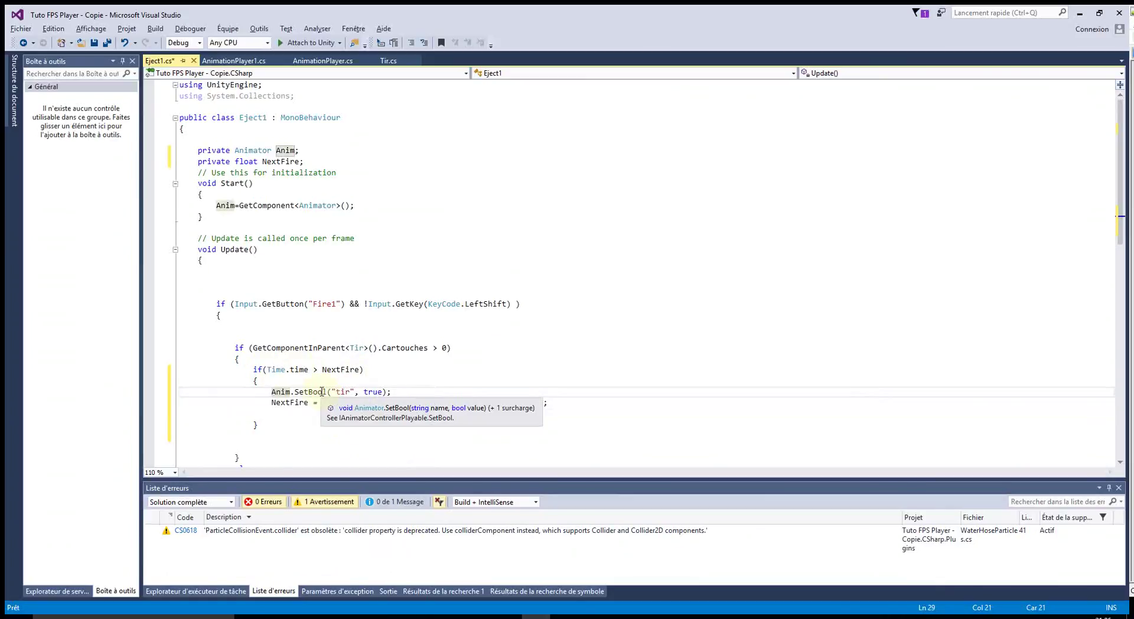
- Add an else block after the fire-rate check's closing brace
click(308, 424)
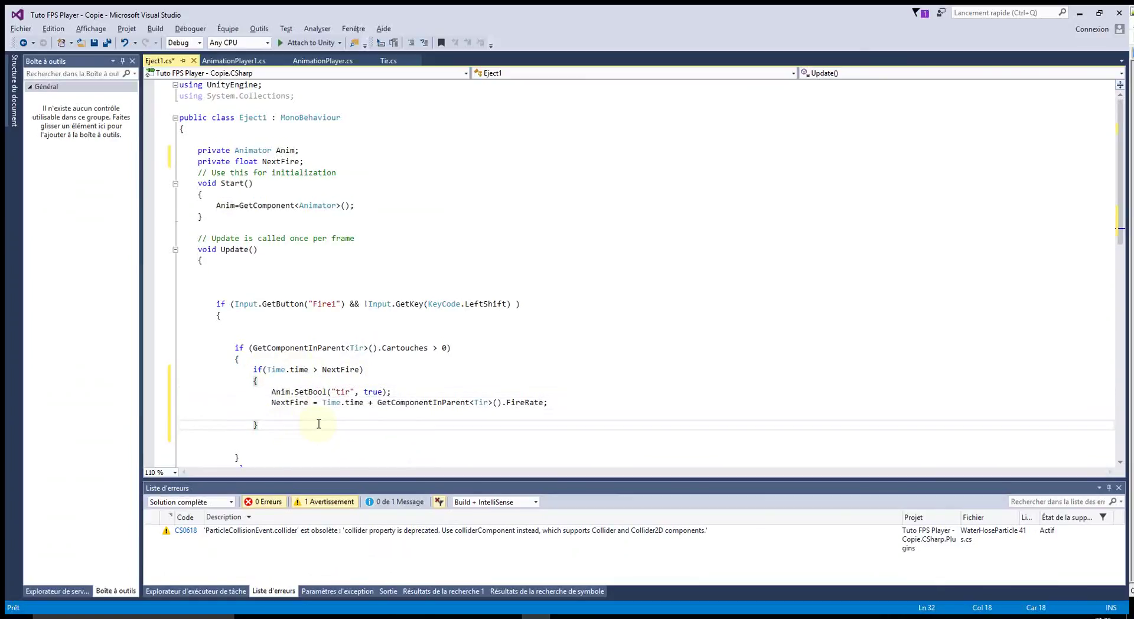
text(else)
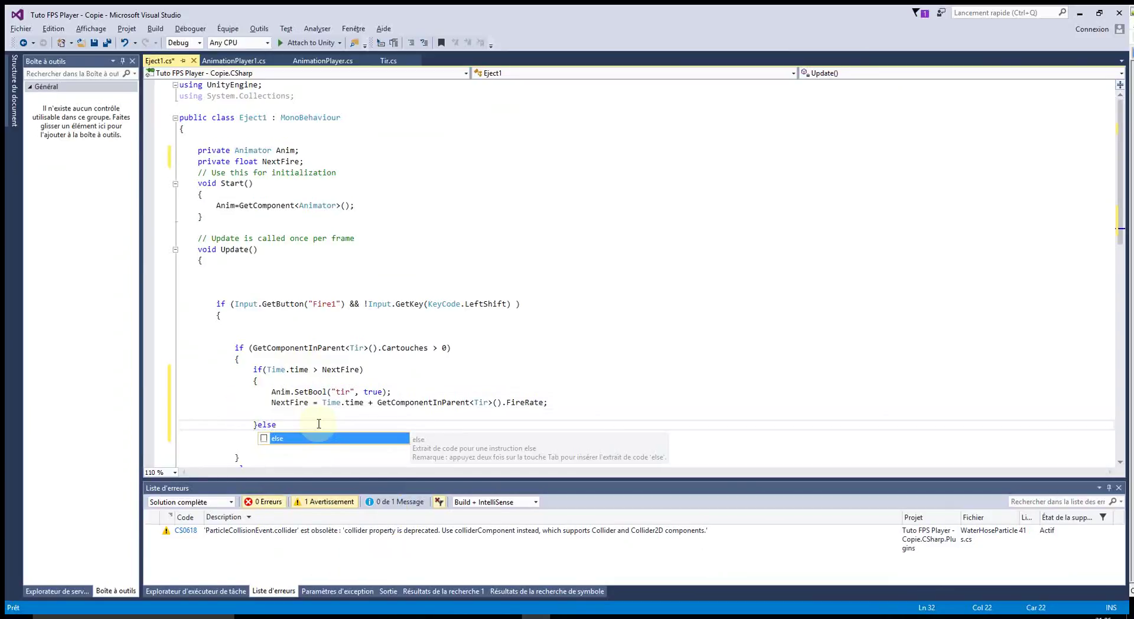
key(Tab)
key(Tab)
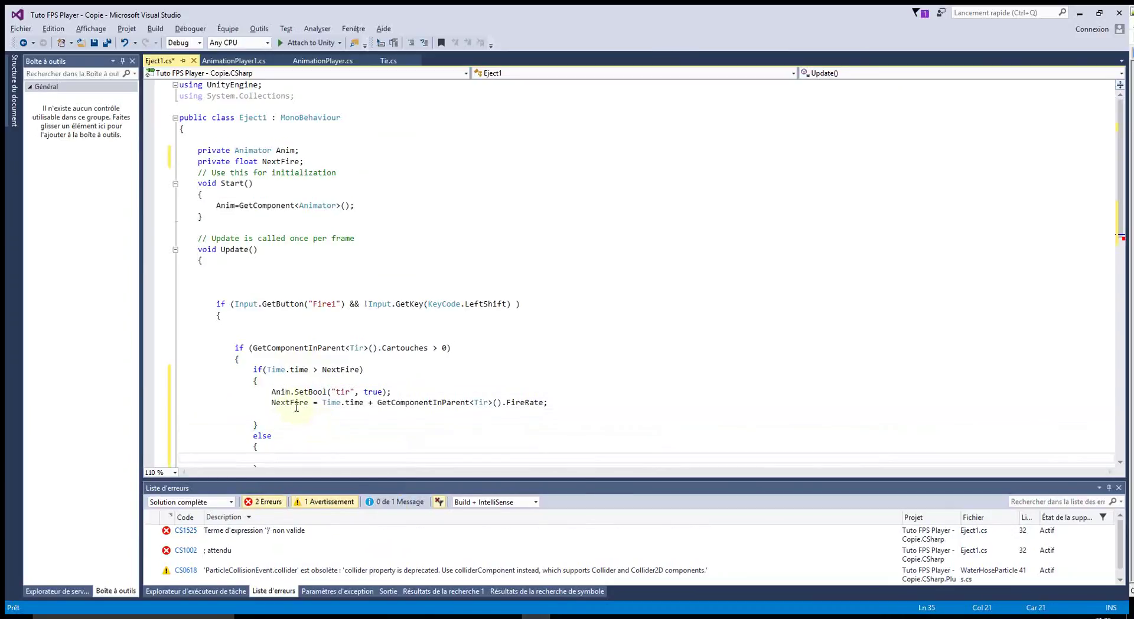
- Copy the SetBool line into the else block and change true to false
drag(391, 392, 268, 391)
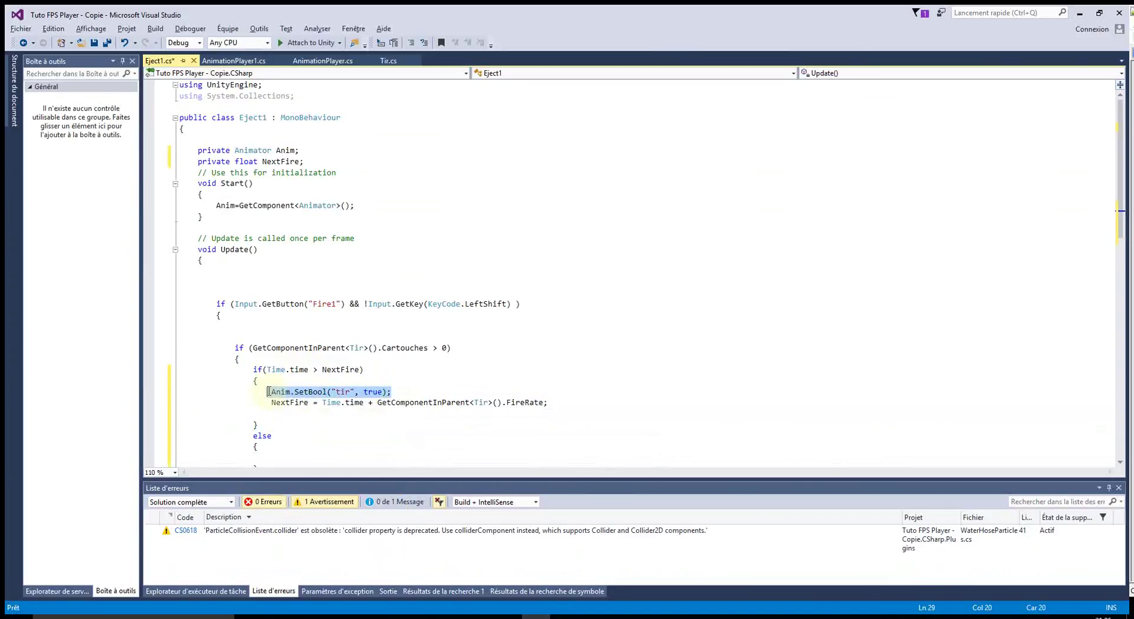
key(ctrl+c)
click(294, 458)
key(ctrl+v)
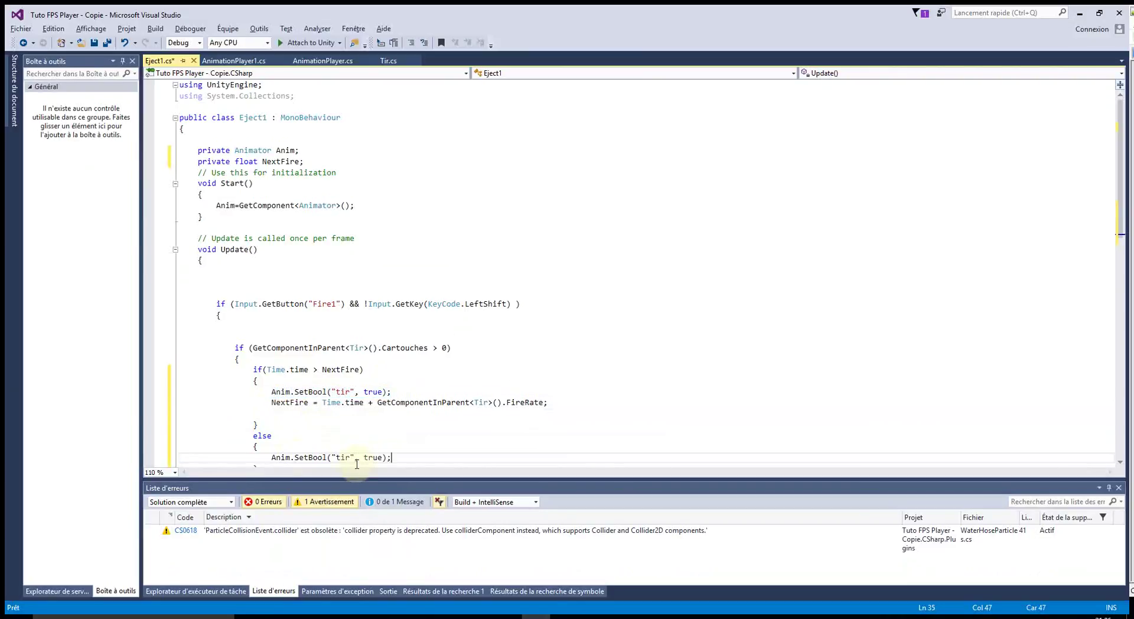
double_click(373, 458)
text(false)
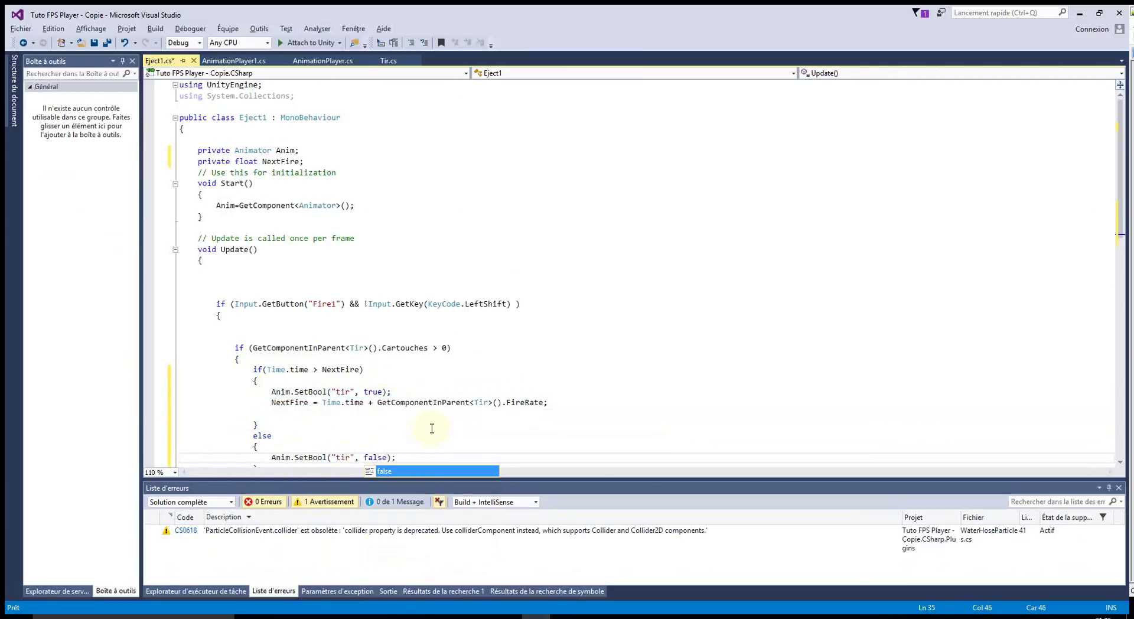
click(443, 402)
scroll(447, 399, down, 3)
scroll(447, 400, down, 2)
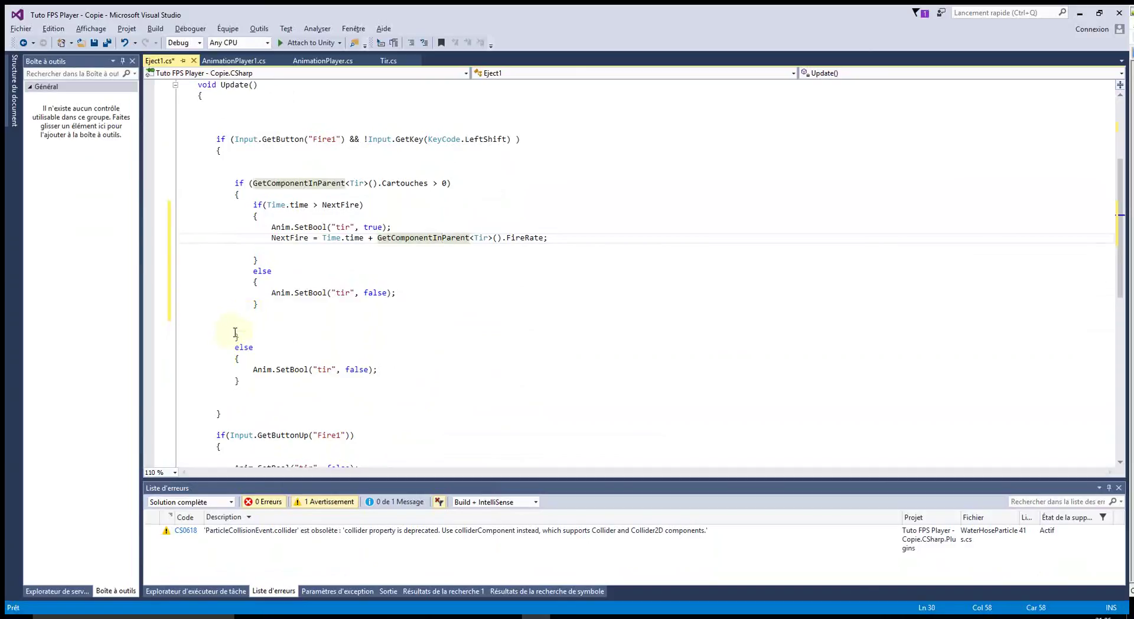
- Delete the old outer else block and the Input.GetButtonUp("Fire1") block
drag(235, 330, 307, 378)
key(Delete)
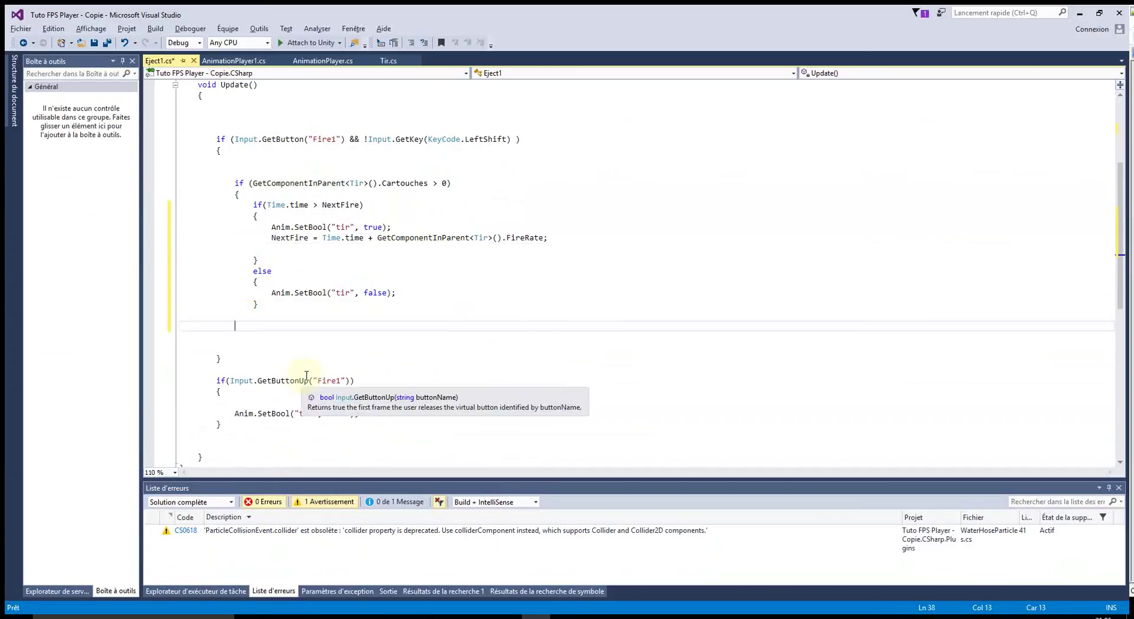
key(Delete)
key(Delete)
click(369, 436)
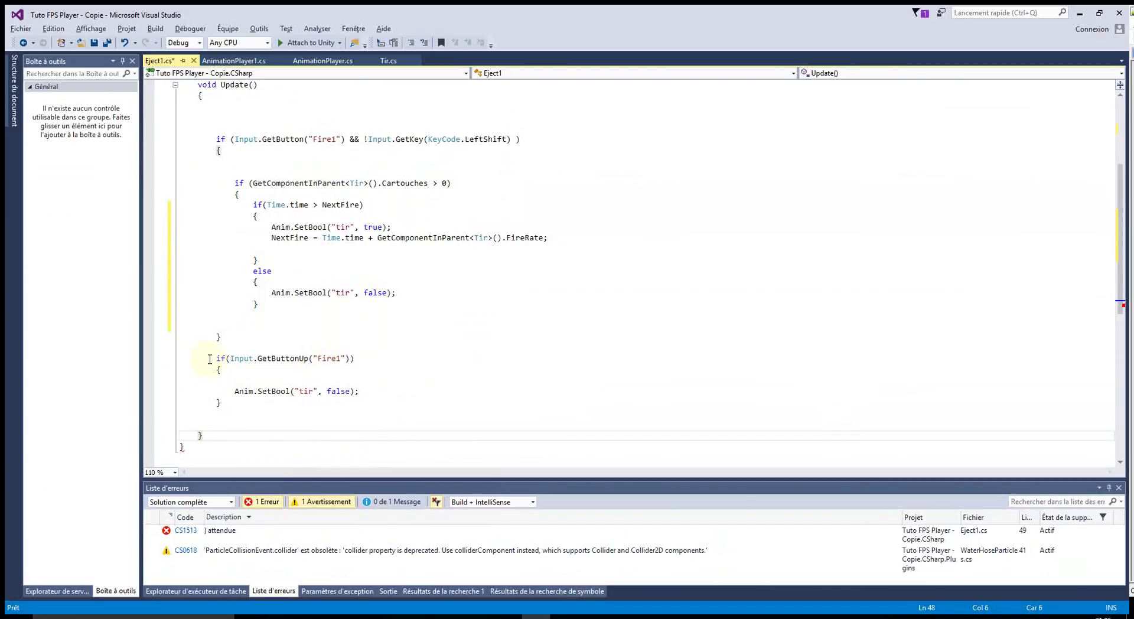
drag(210, 358, 273, 403)
key(Delete)
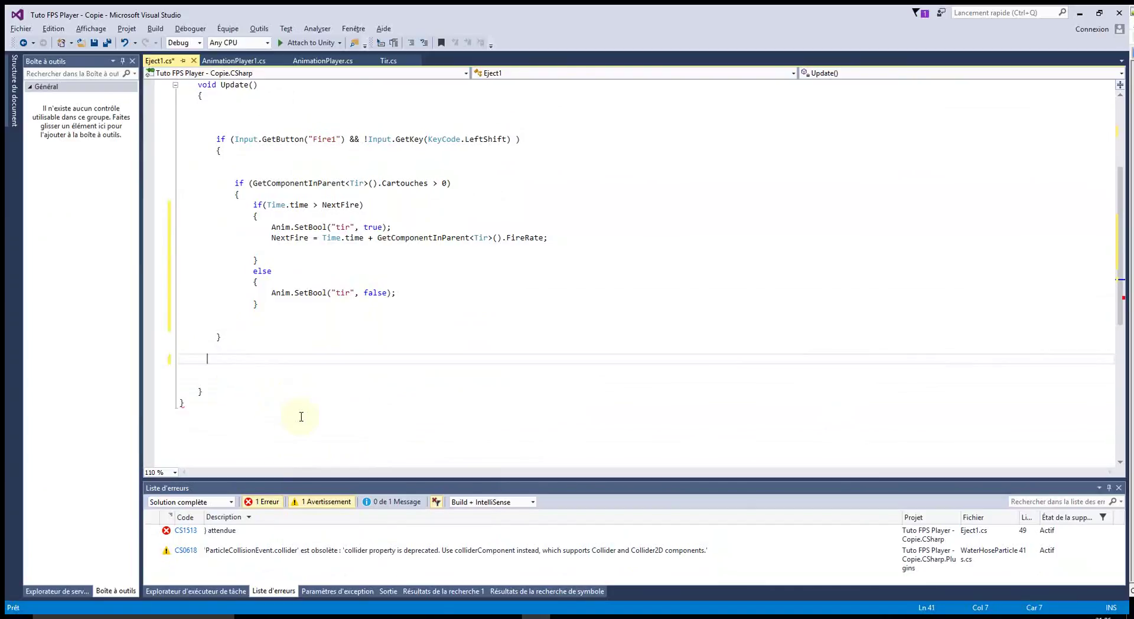
key(Delete)
- Remove the leftover blank lines and type the missing closing brace
drag(233, 318, 242, 326)
key(Delete)
click(205, 339)
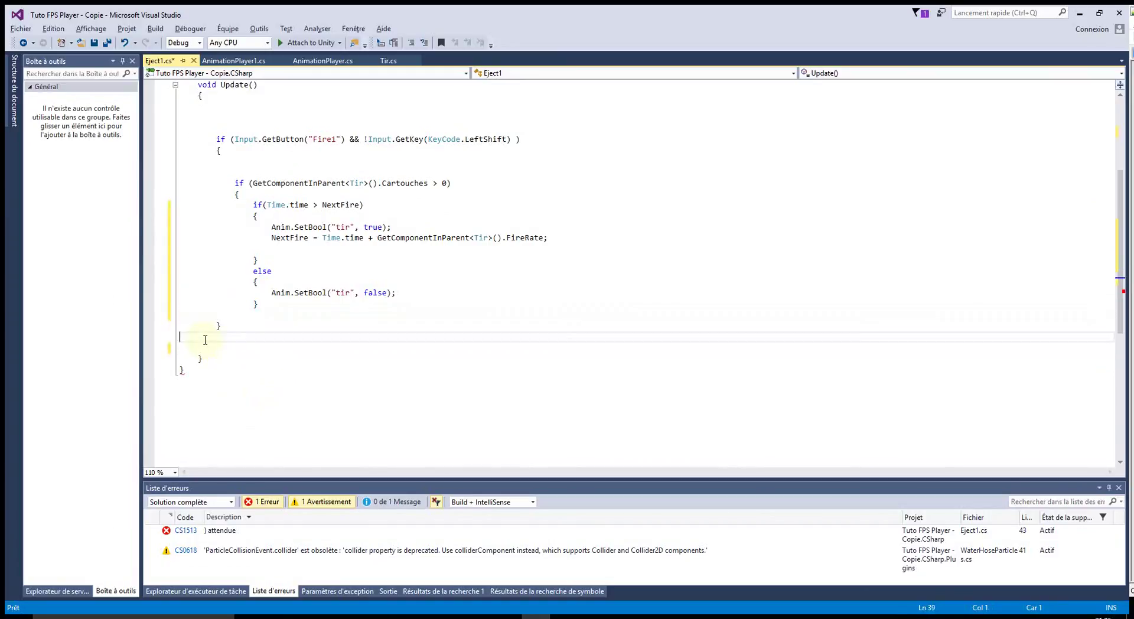
key(Delete)
click(194, 358)
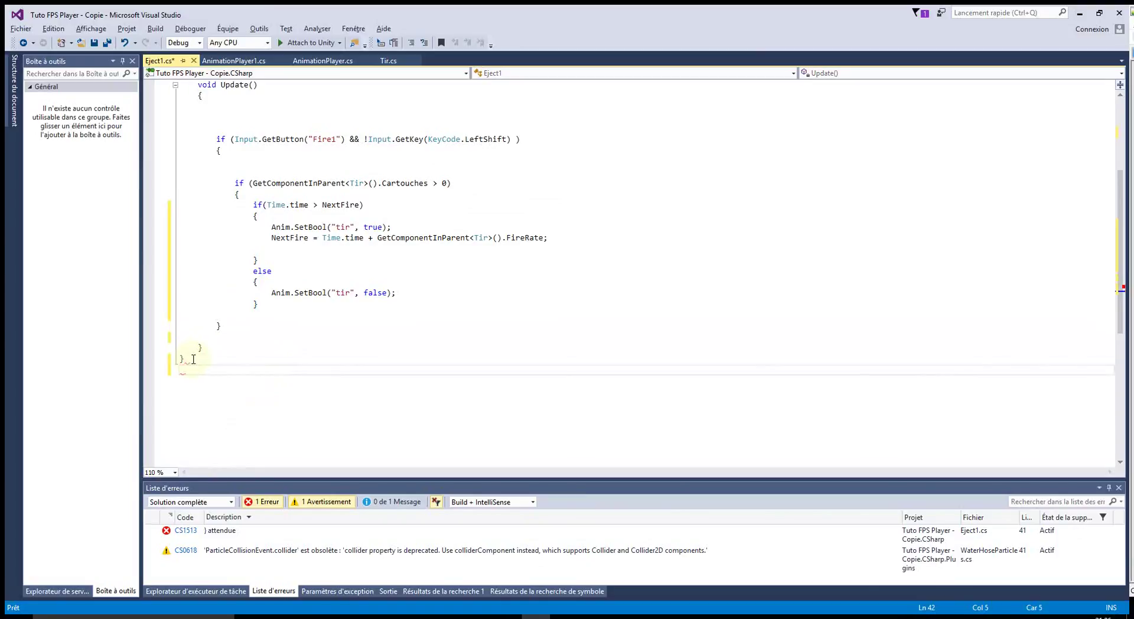
text(})
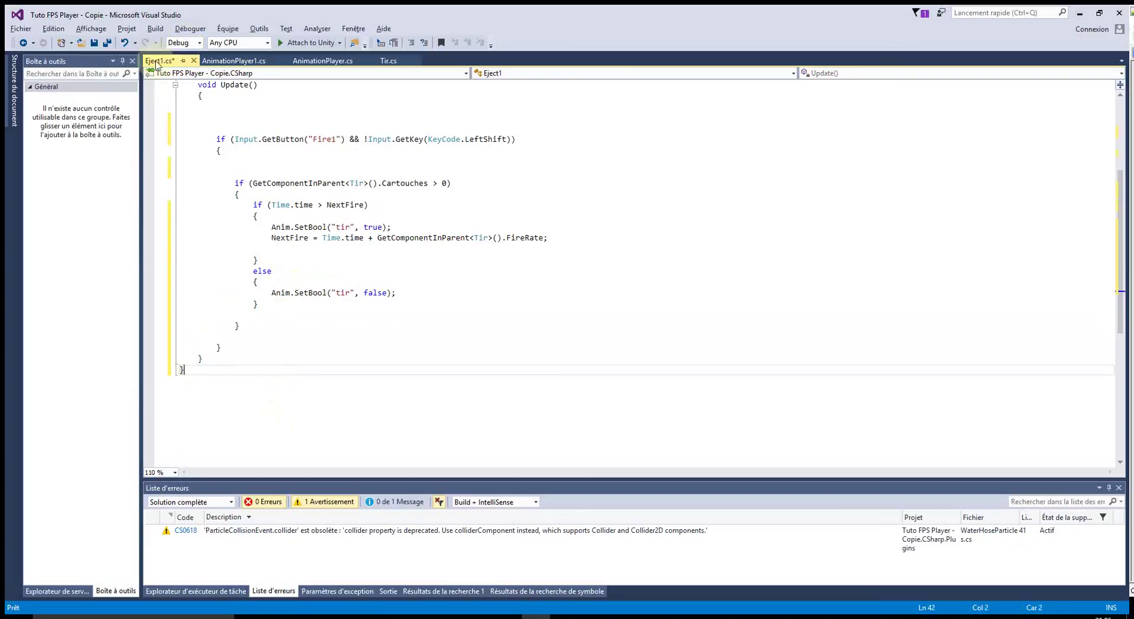
- Save Eject1.cs, return to Unity, and start the game with Maximize On Play enabled
click(94, 42)
click(1079, 13)
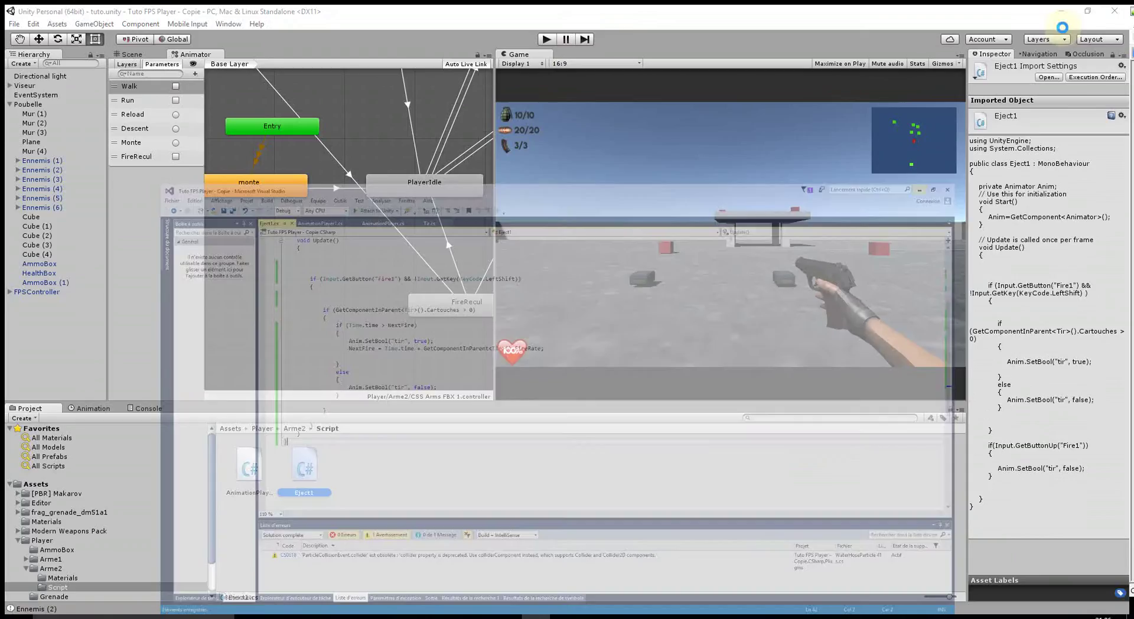
click(836, 68)
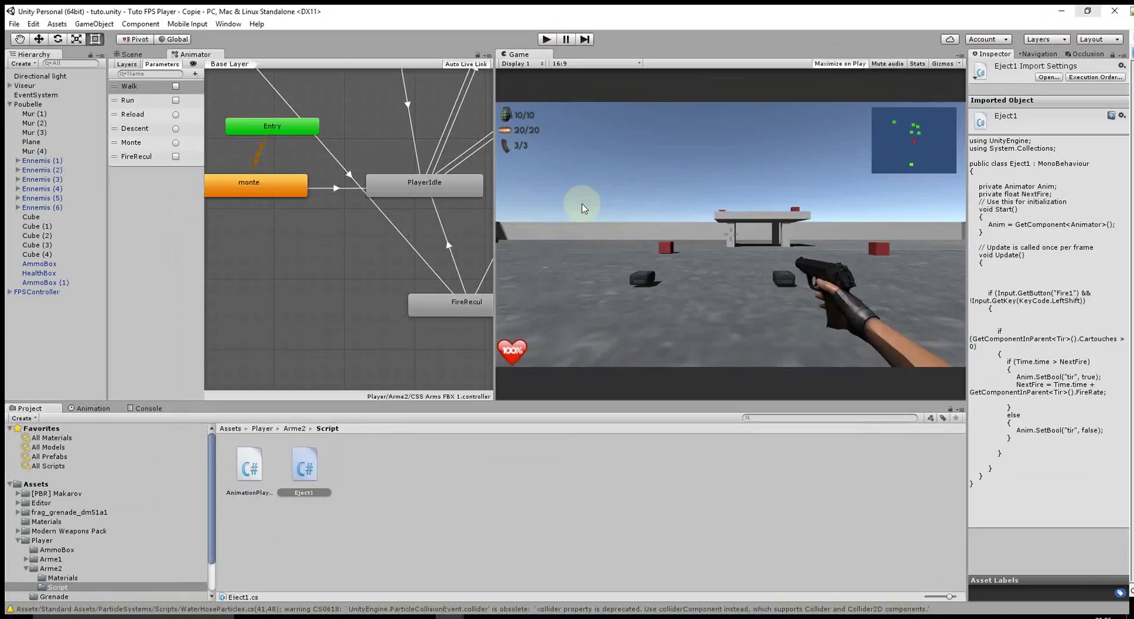
click(547, 39)
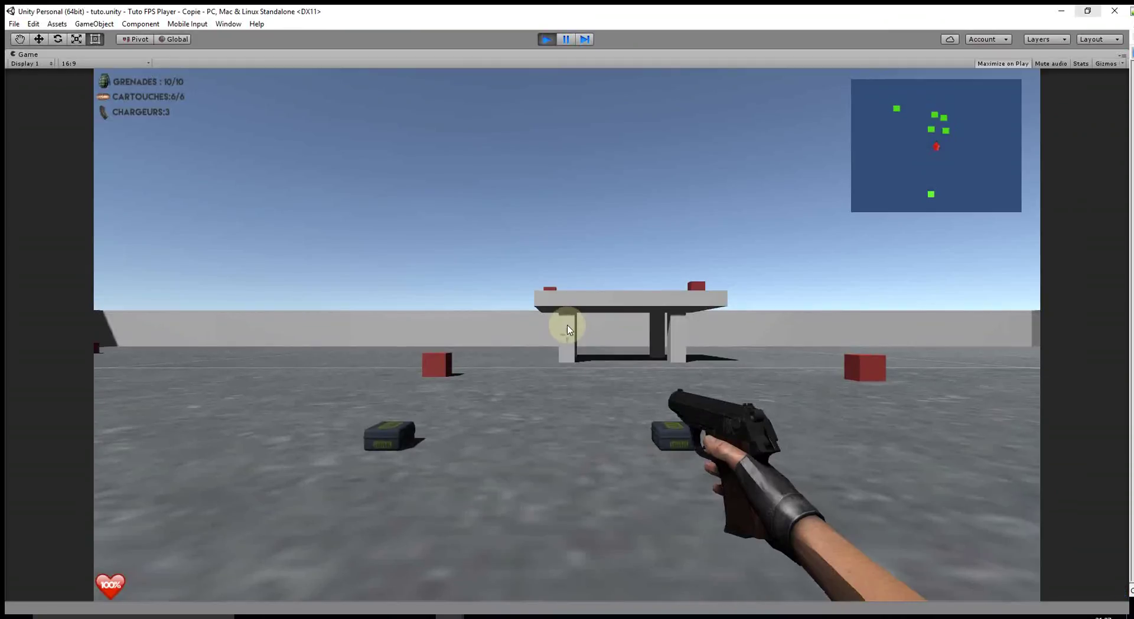
- Fire the pistol until the magazine empties, then reload with R
click(568, 329)
click(568, 329)
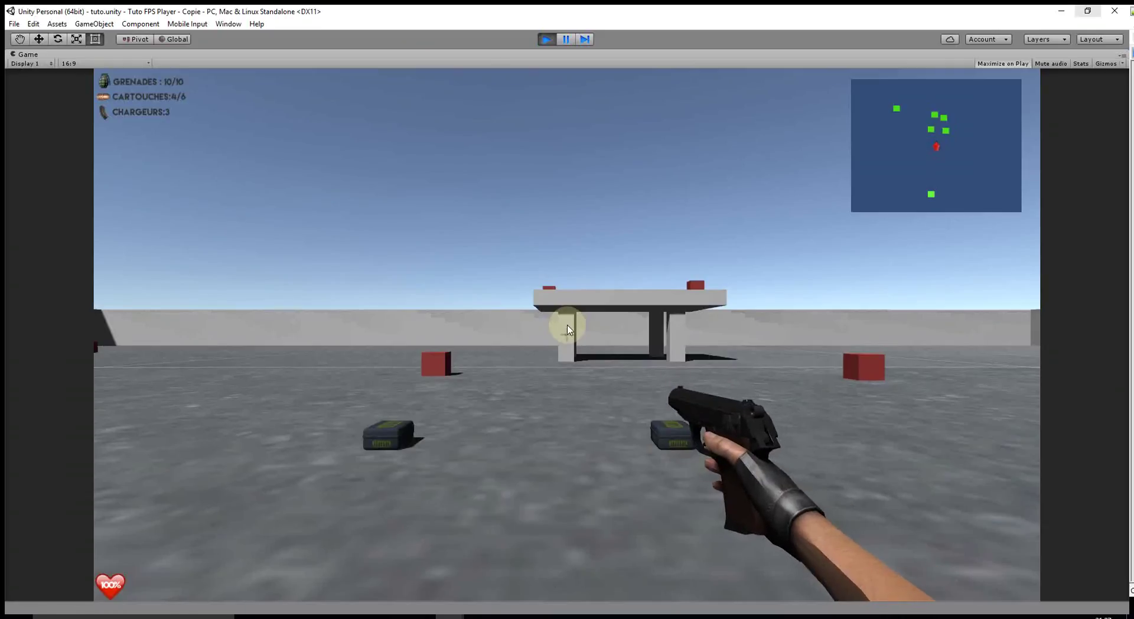
click(568, 329)
click(568, 329)
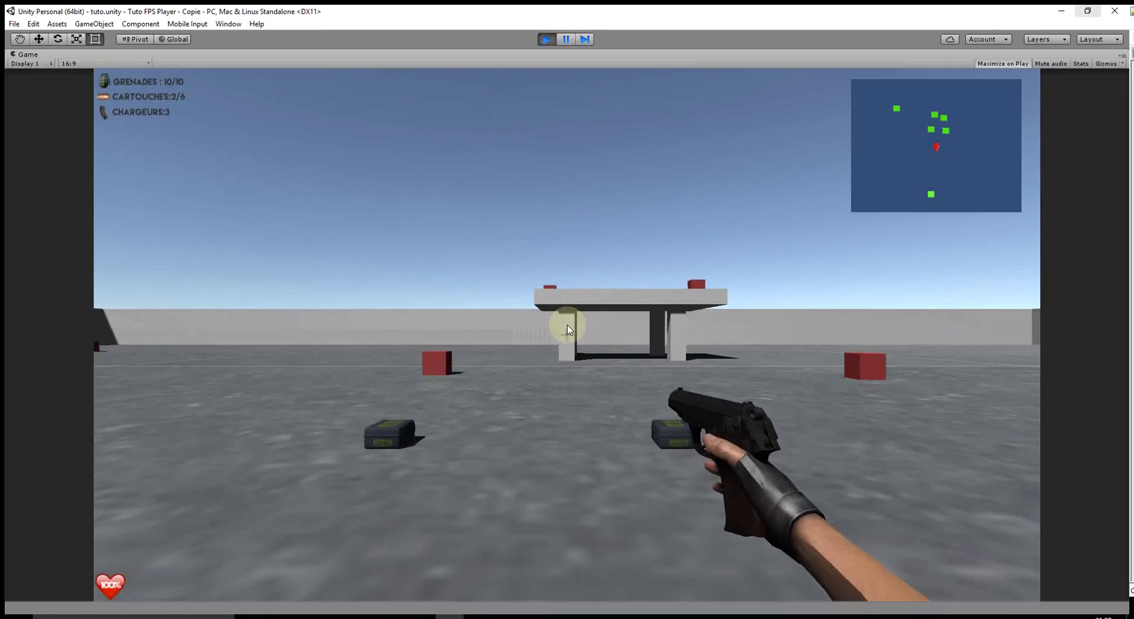
click(568, 329)
click(569, 329)
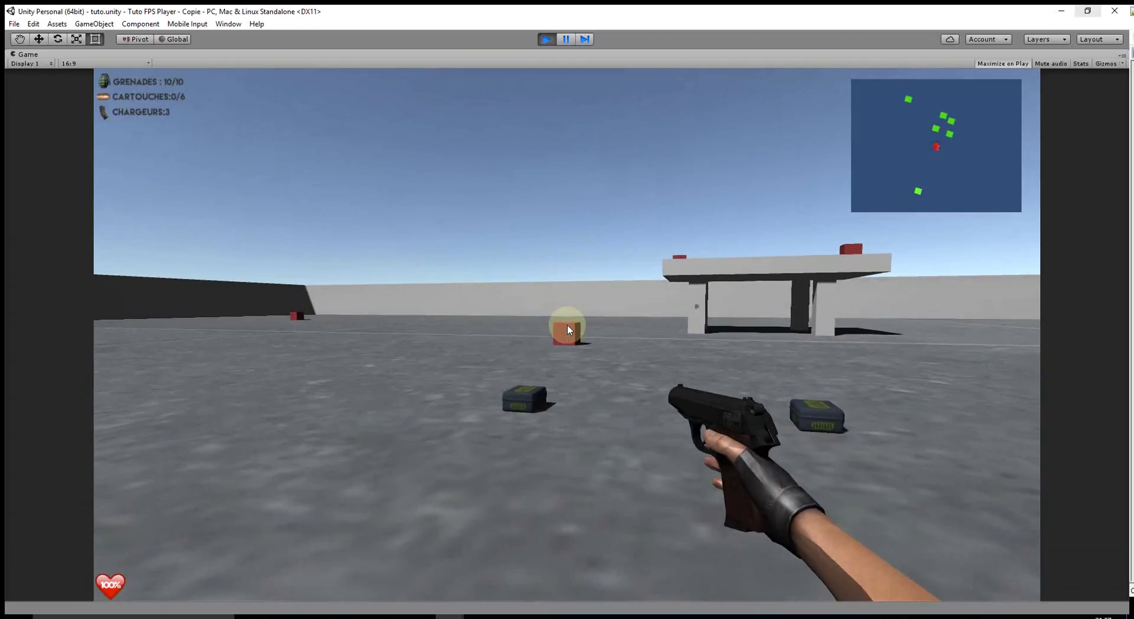
key(r)
- Walk forward firing single pistol shots until the last round, then stop the game with Ctrl+P
click(568, 329)
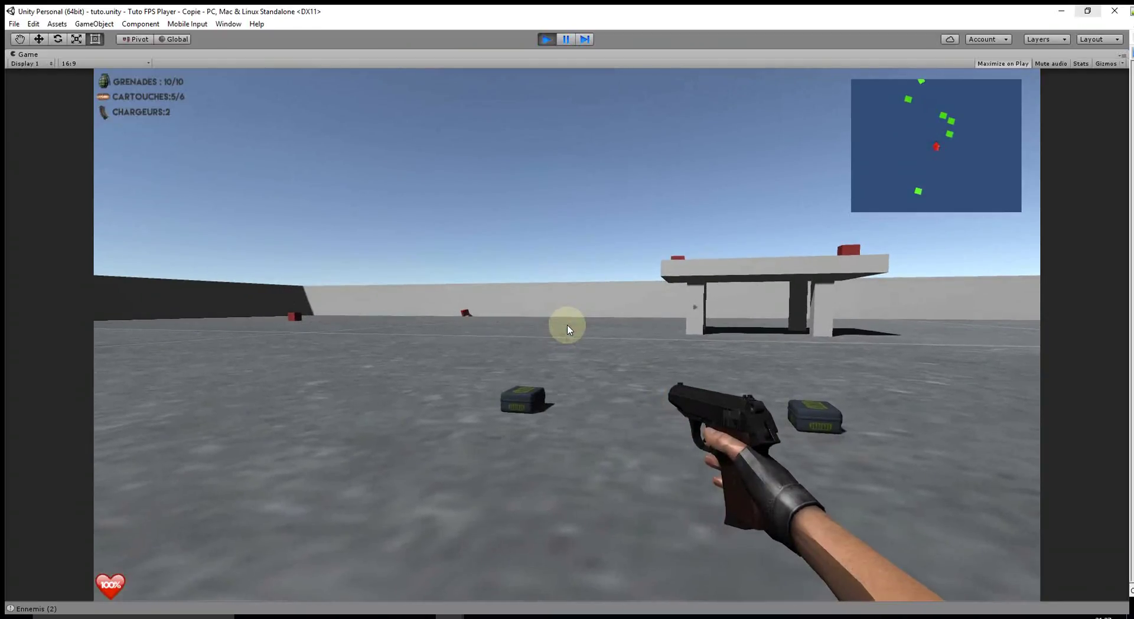
key(w)
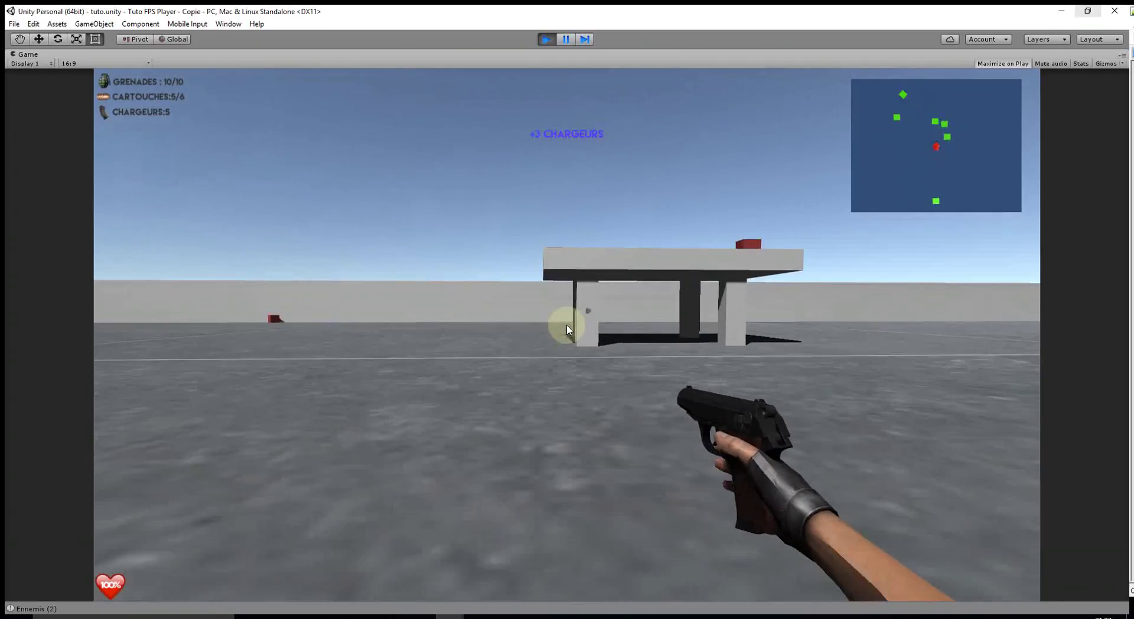
click(568, 329)
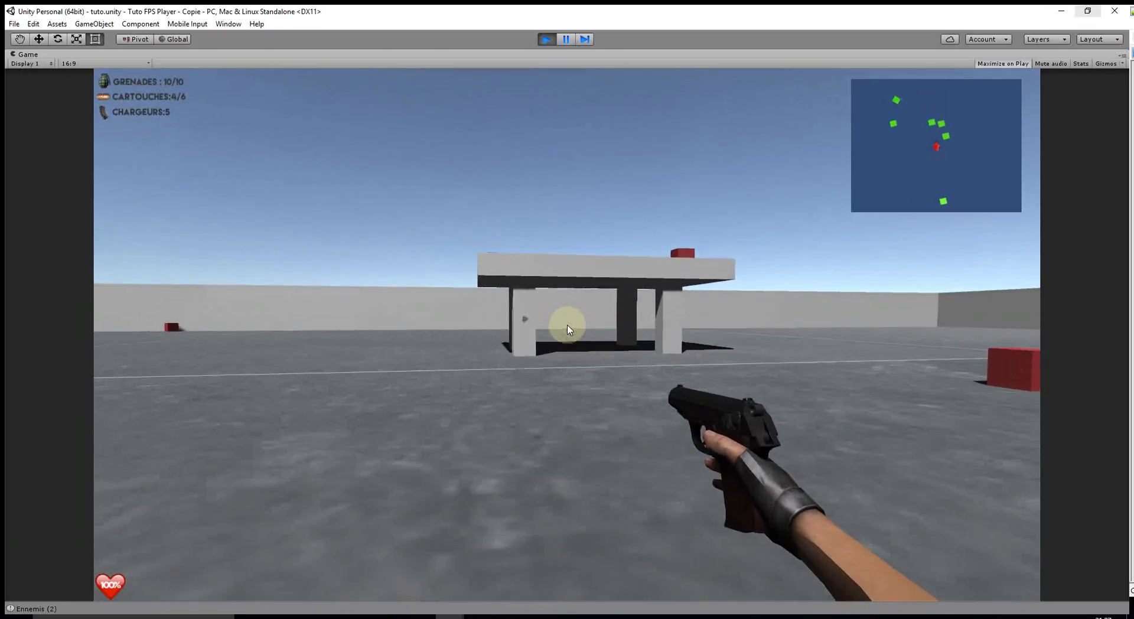
key(w)
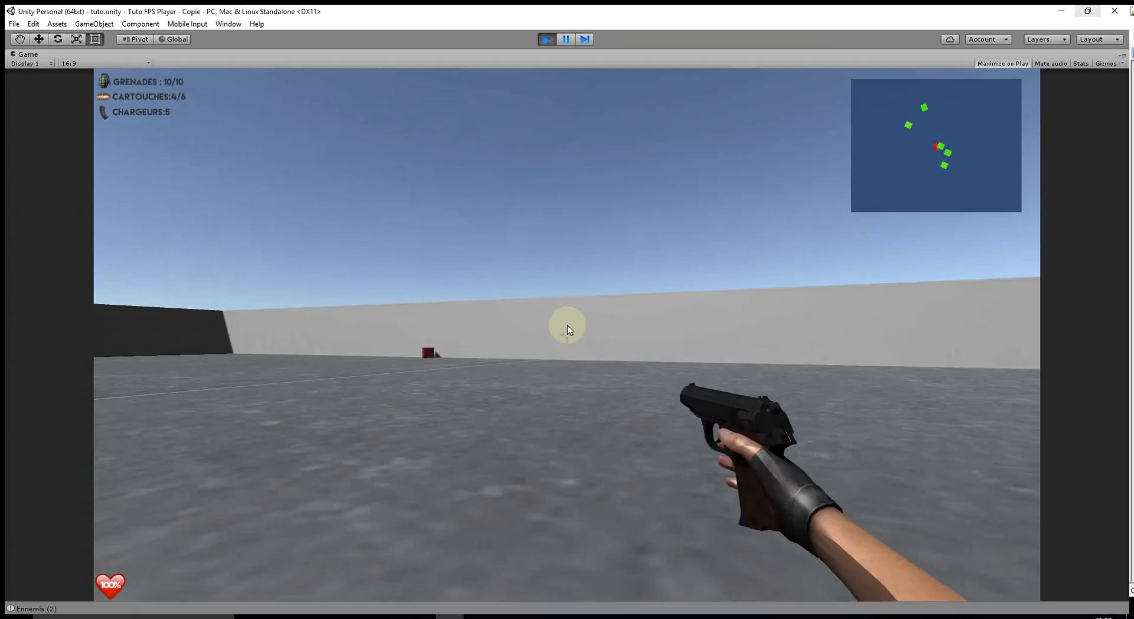
click(567, 329)
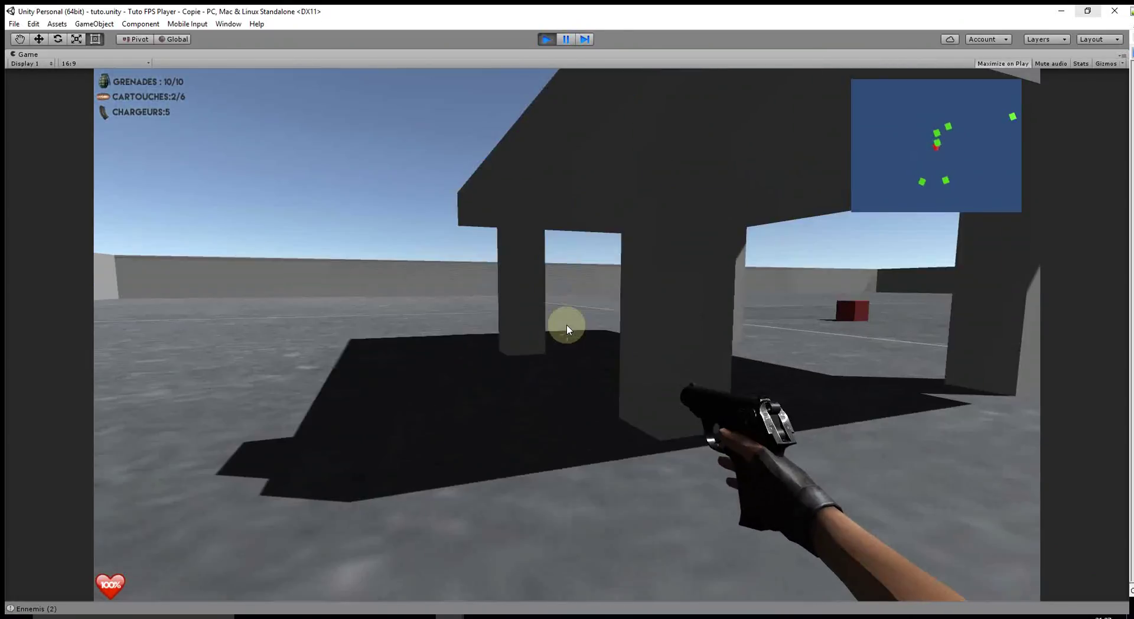
click(566, 328)
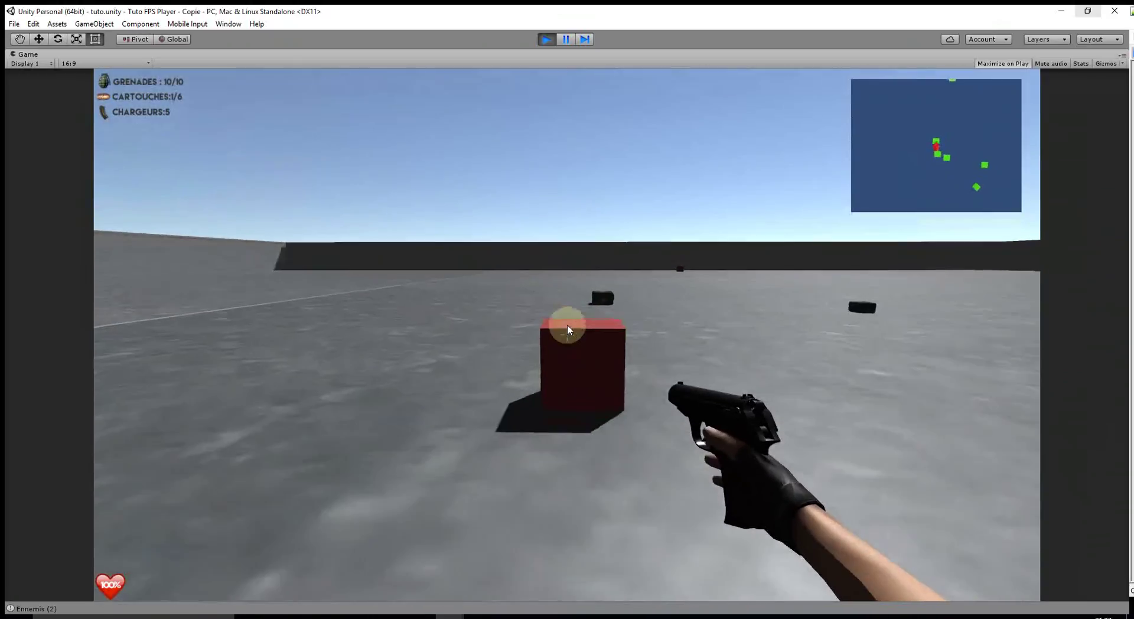
click(567, 329)
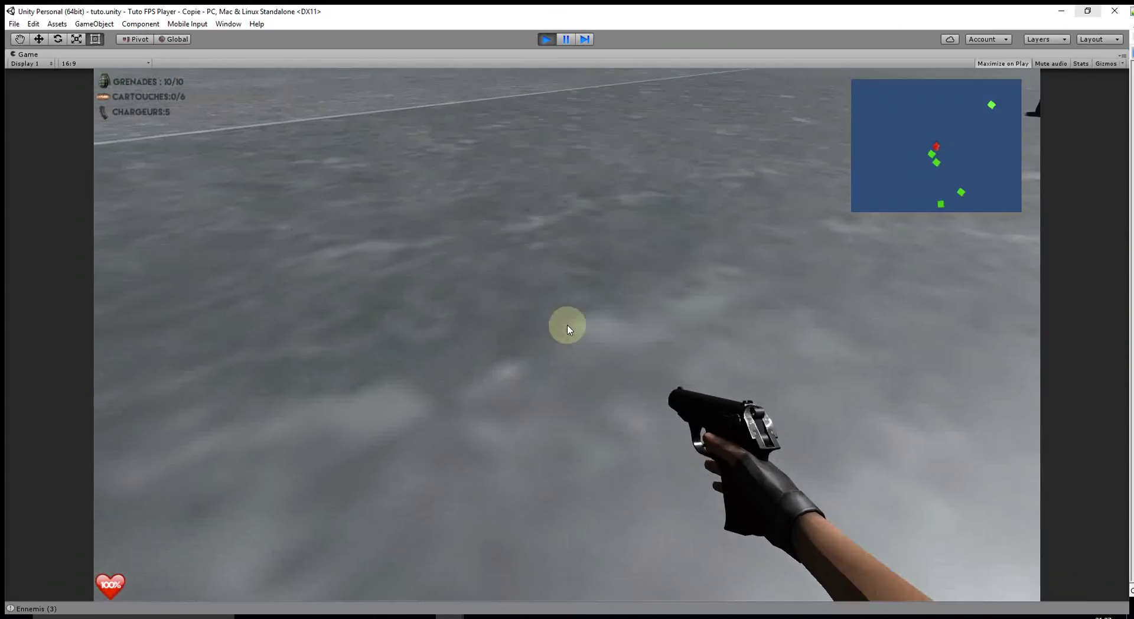
key(ctrl+p)
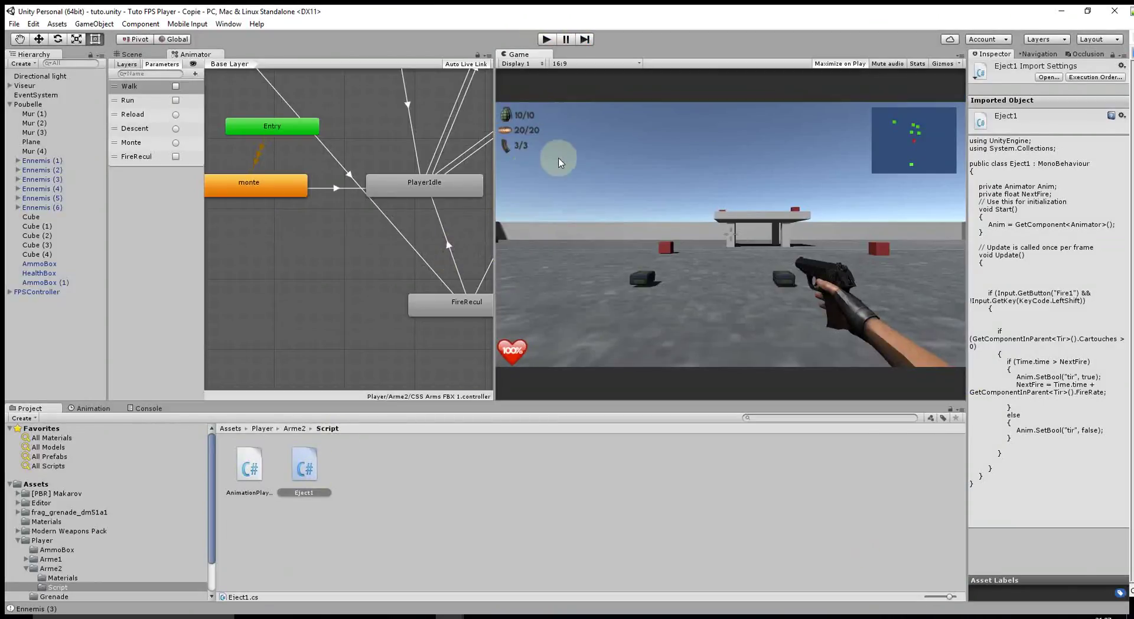
- Restart Play mode and fire the rifle repeatedly to drain its magazine
click(547, 39)
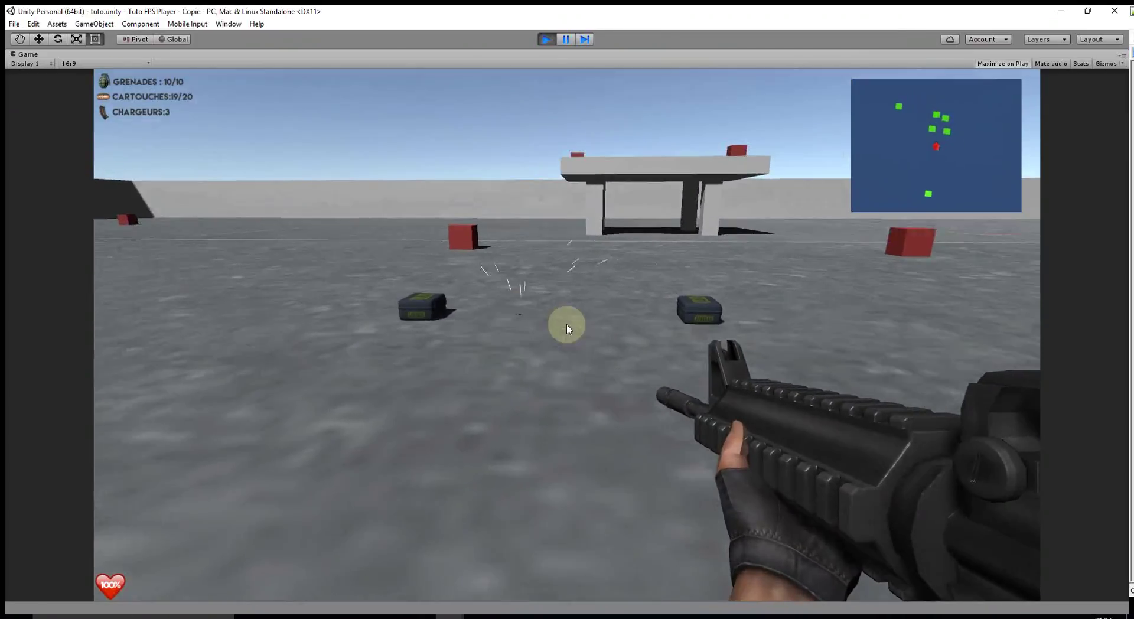
click(567, 325)
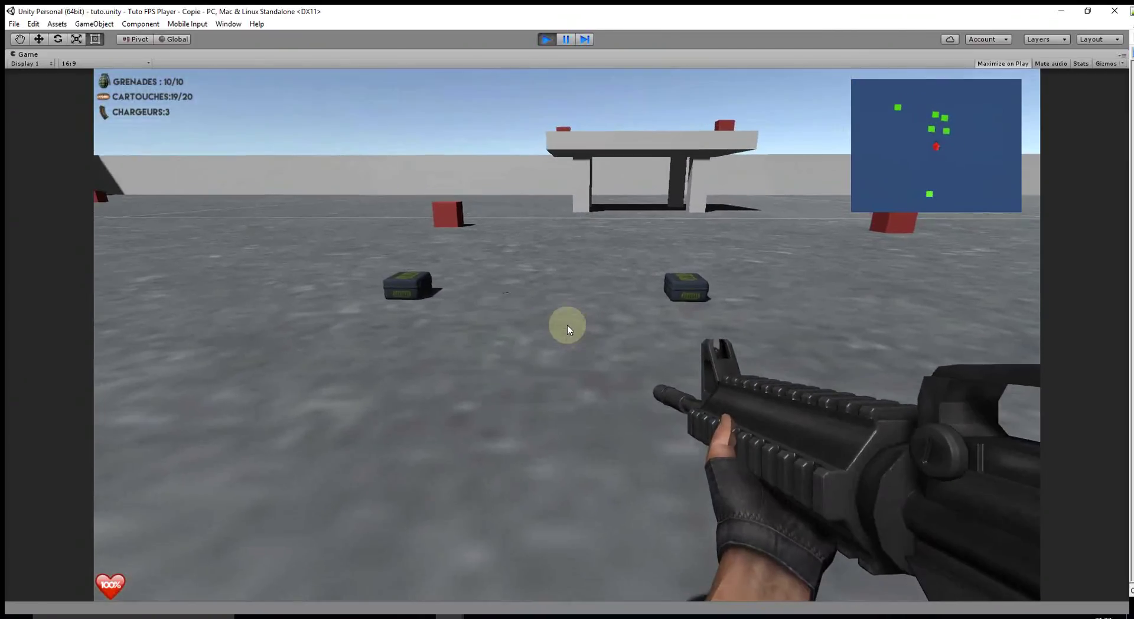
click(567, 325)
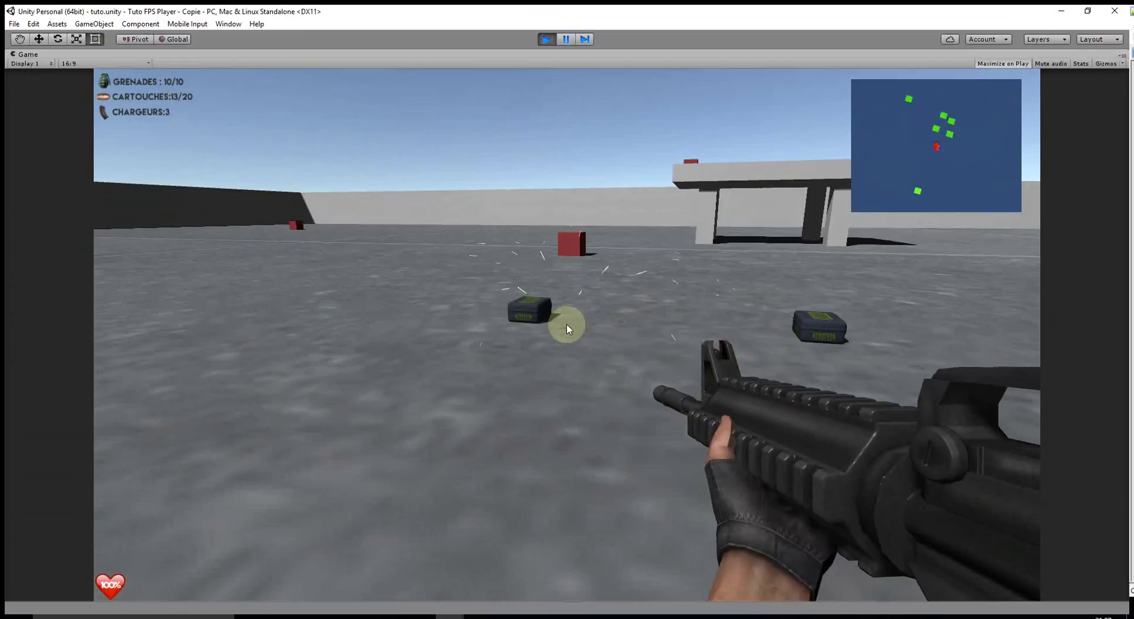
click(568, 329)
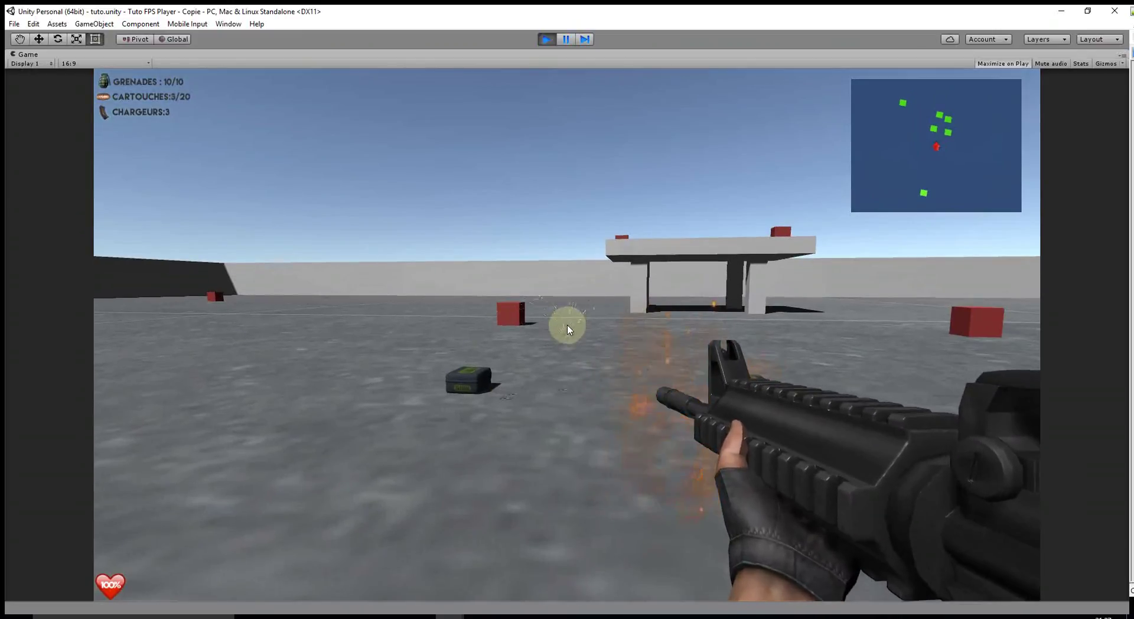
- Aim down the rifle's sights and fire, leaving the magazine at 0/20
right_click(568, 329)
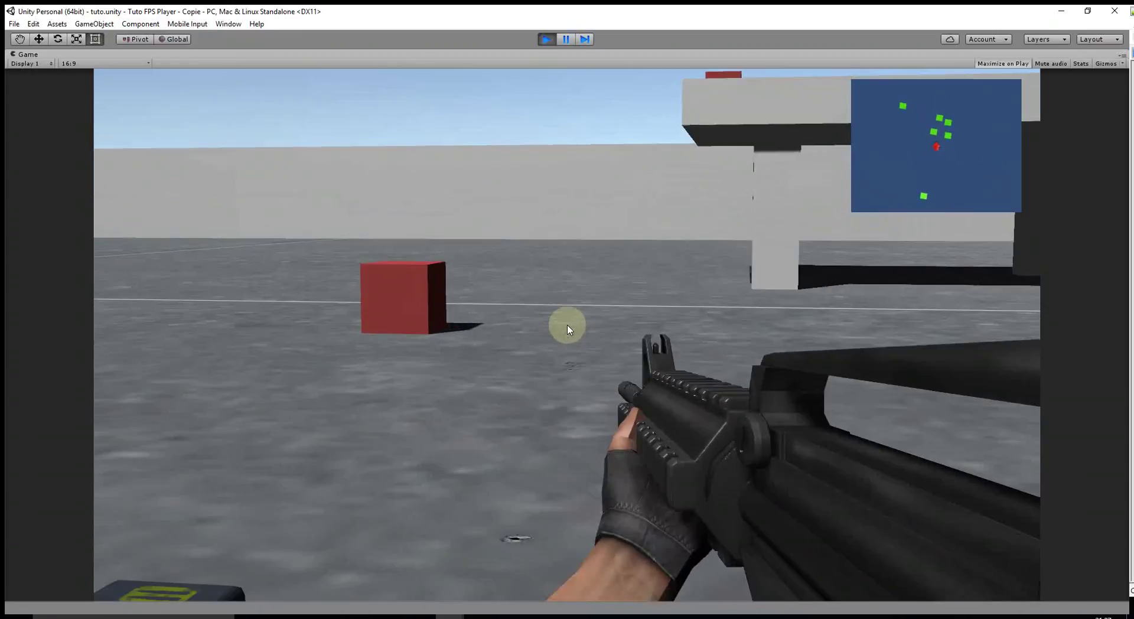
click(568, 329)
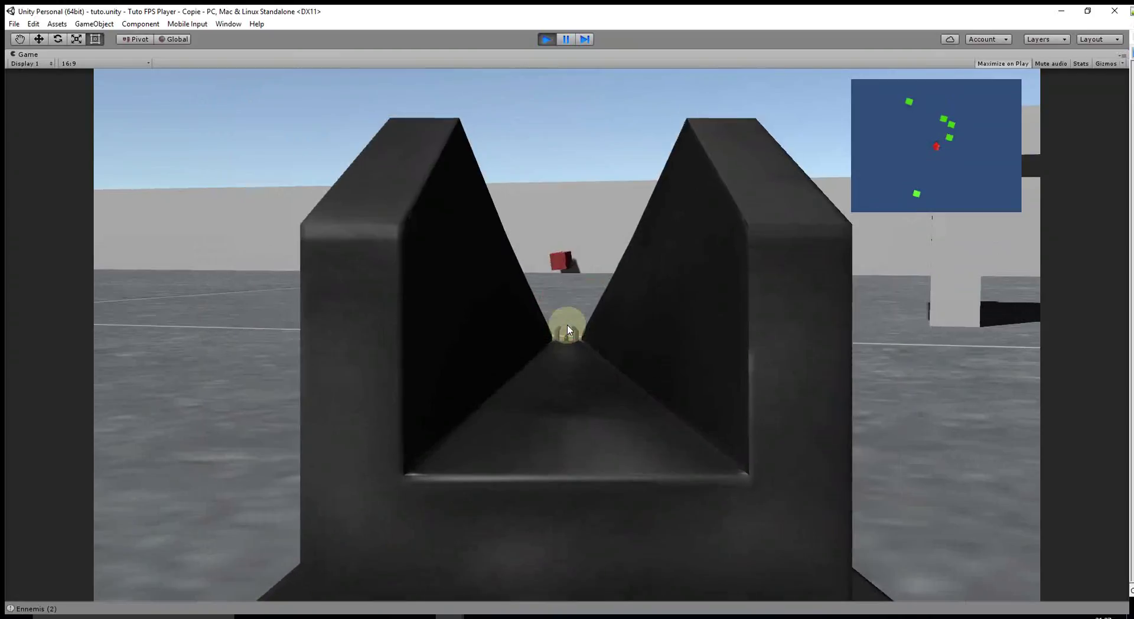
right_click(569, 329)
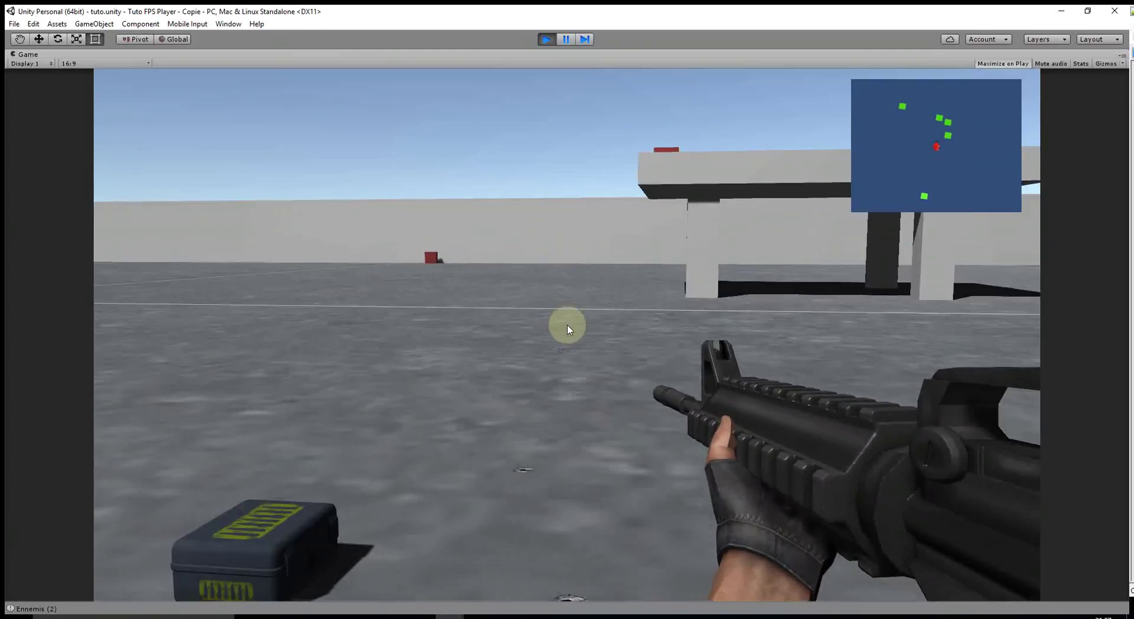
right_click(568, 329)
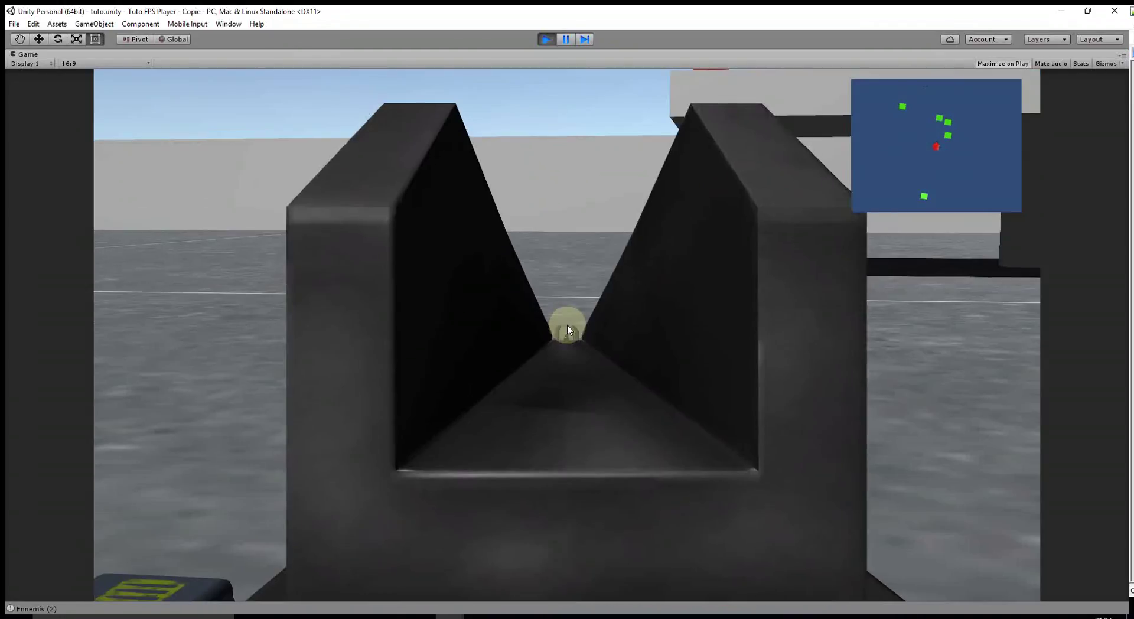
right_click(568, 329)
- Switch to the pistol with key 2 and empty its first magazine at the pillar
key(2)
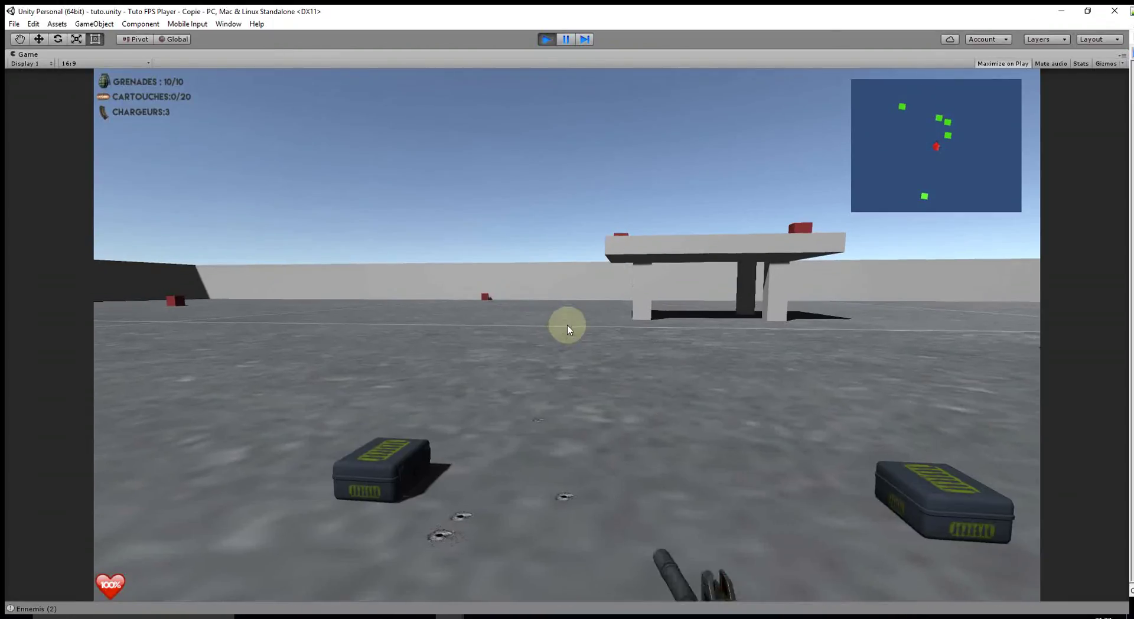
click(568, 329)
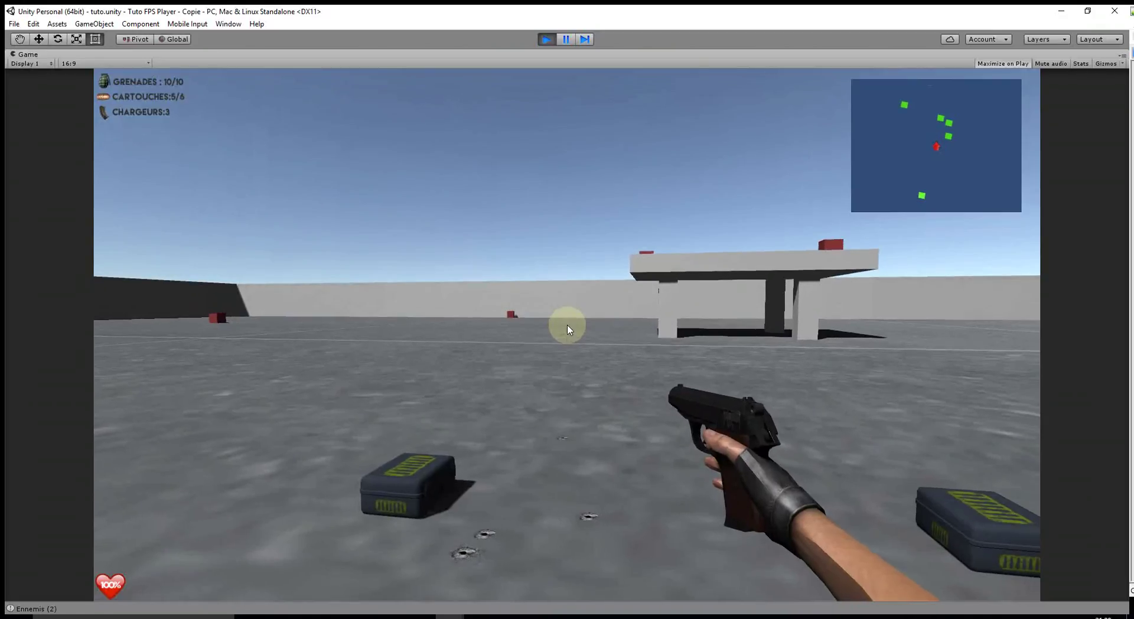
click(568, 329)
click(568, 329)
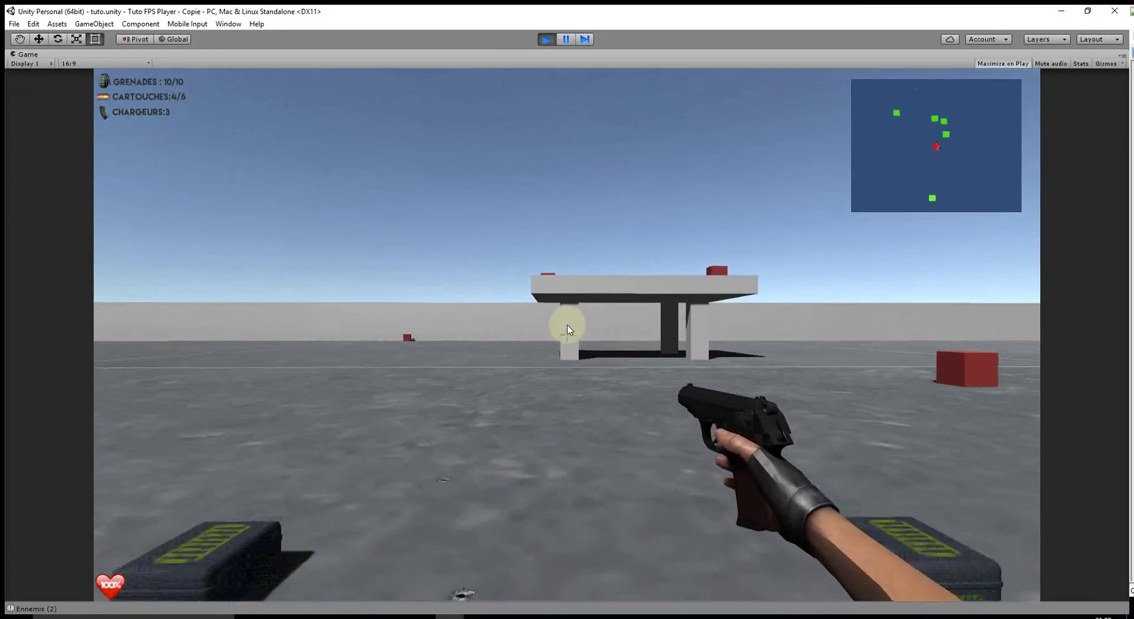
click(568, 329)
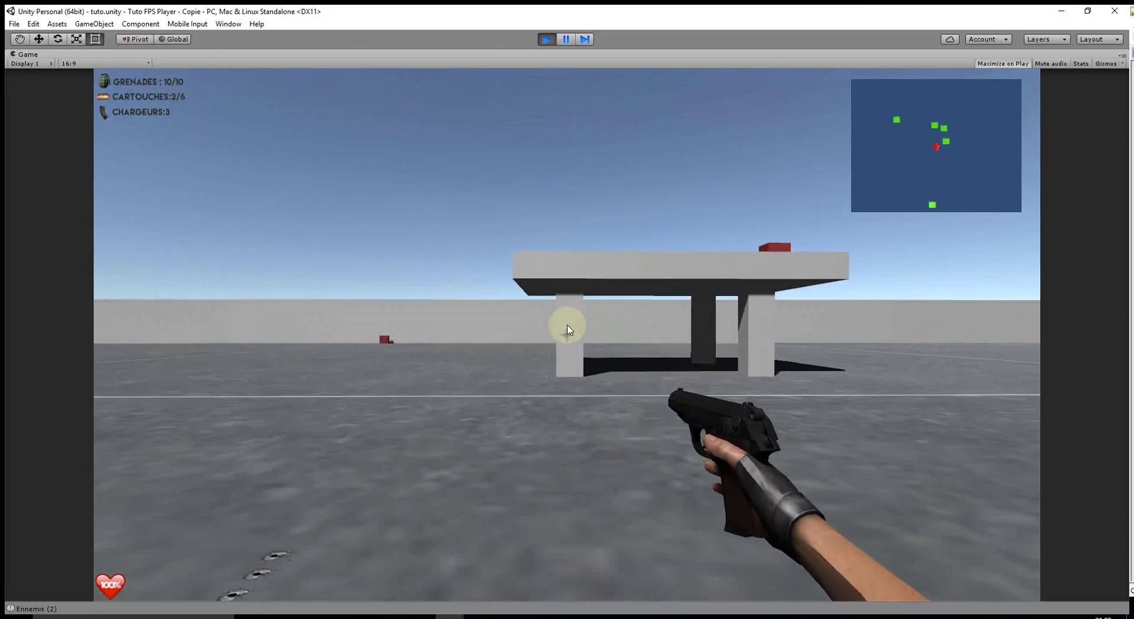
click(568, 329)
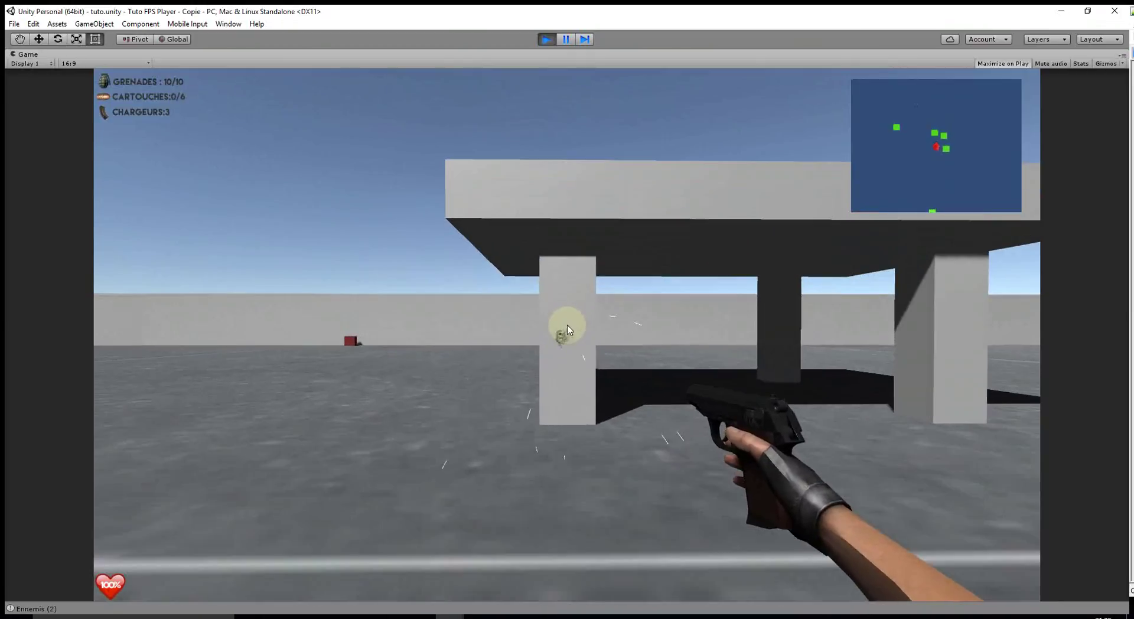
click(568, 328)
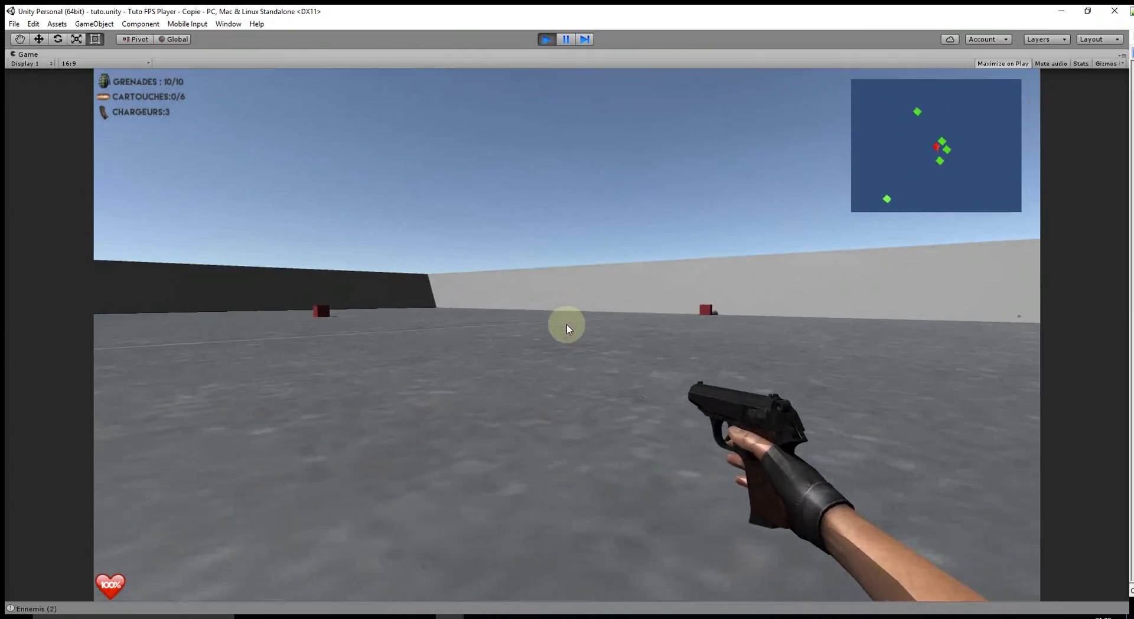
- Fire the next pistol magazine down to 0/6 while moving forward, leaving 2 spare magazines
key(w)
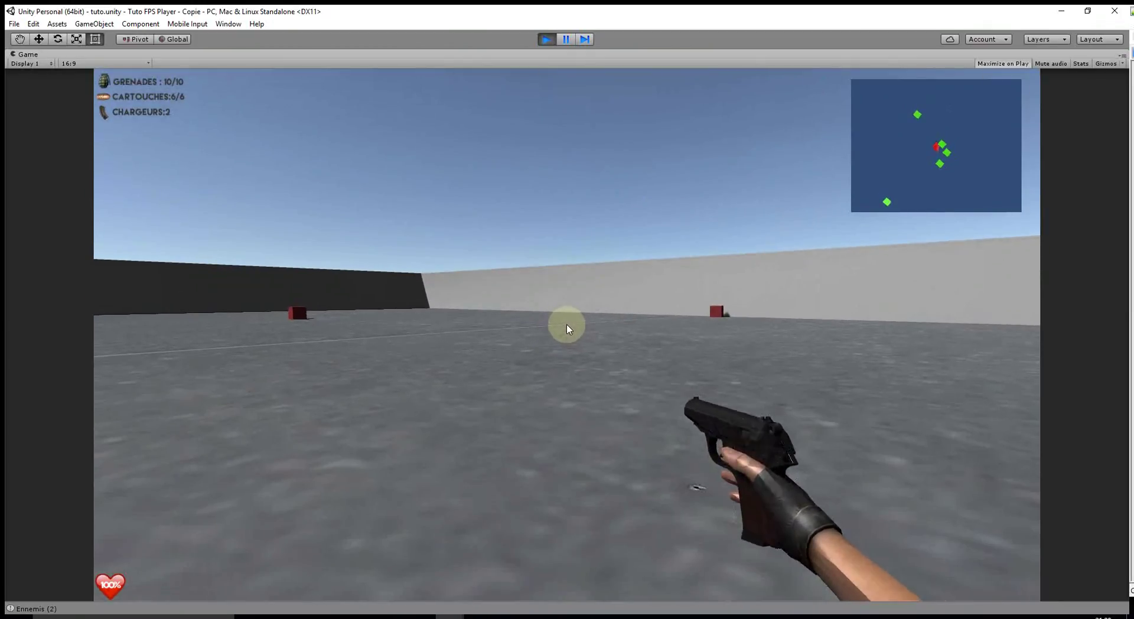
click(567, 329)
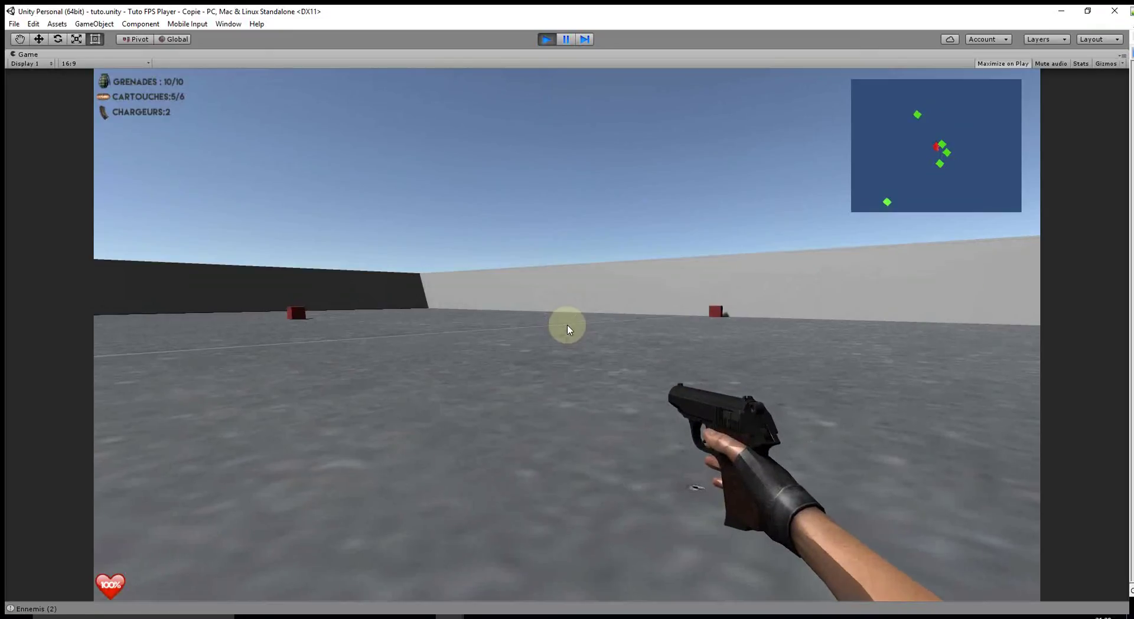
click(567, 329)
click(568, 329)
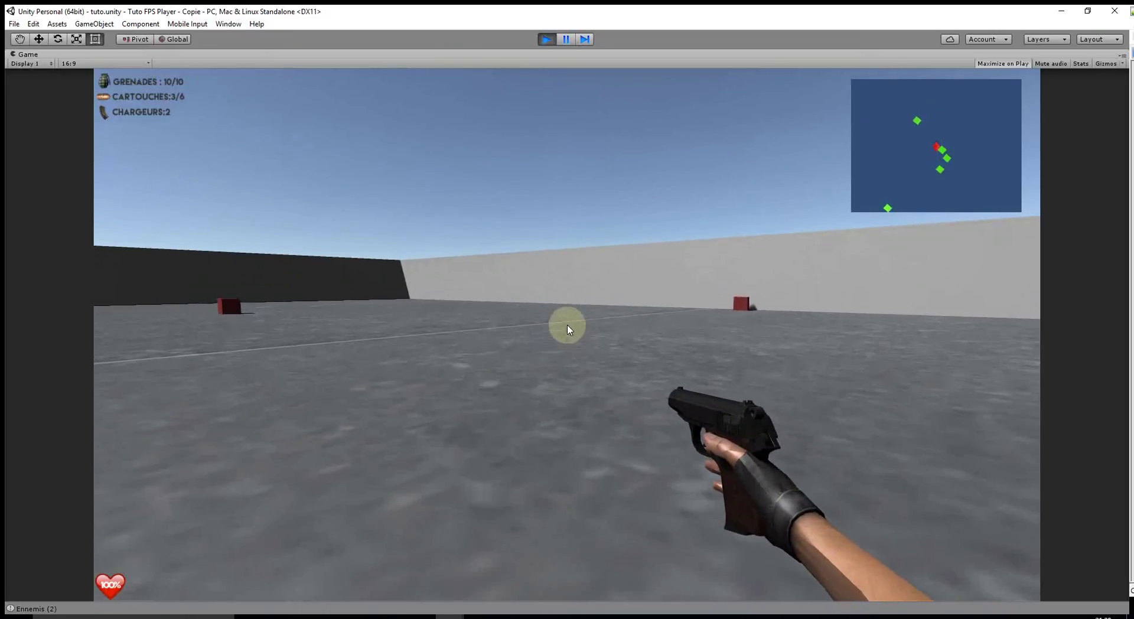
click(568, 329)
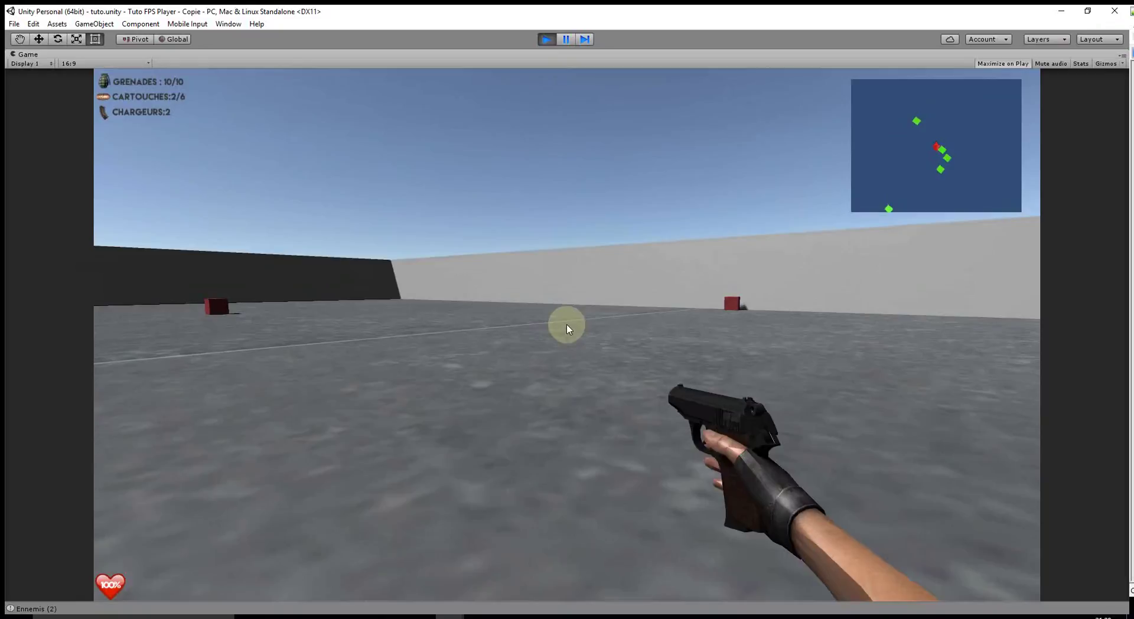
click(568, 329)
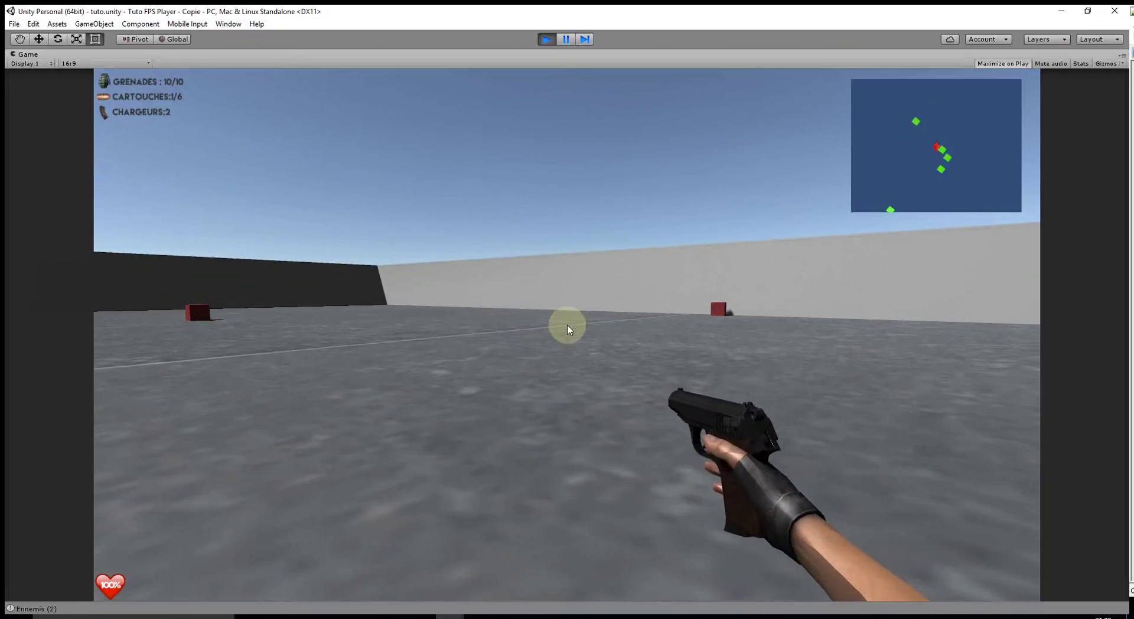
key(w)
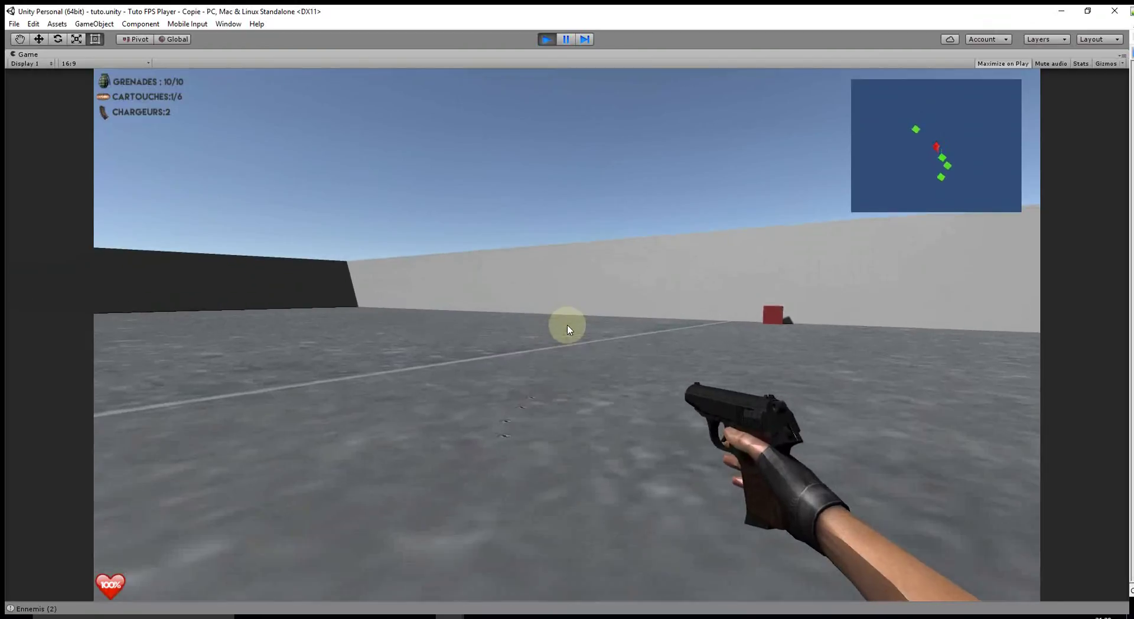
click(568, 329)
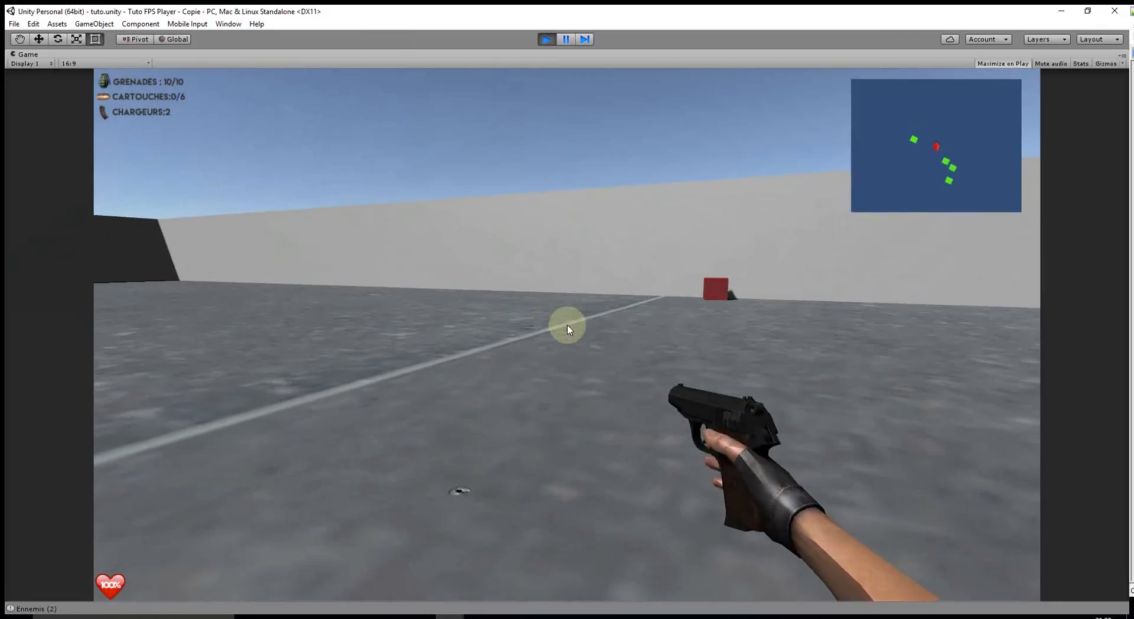
- Throw a grenade with G, leaving 9/10, then switch to the assault rifle with key 2
key(g)
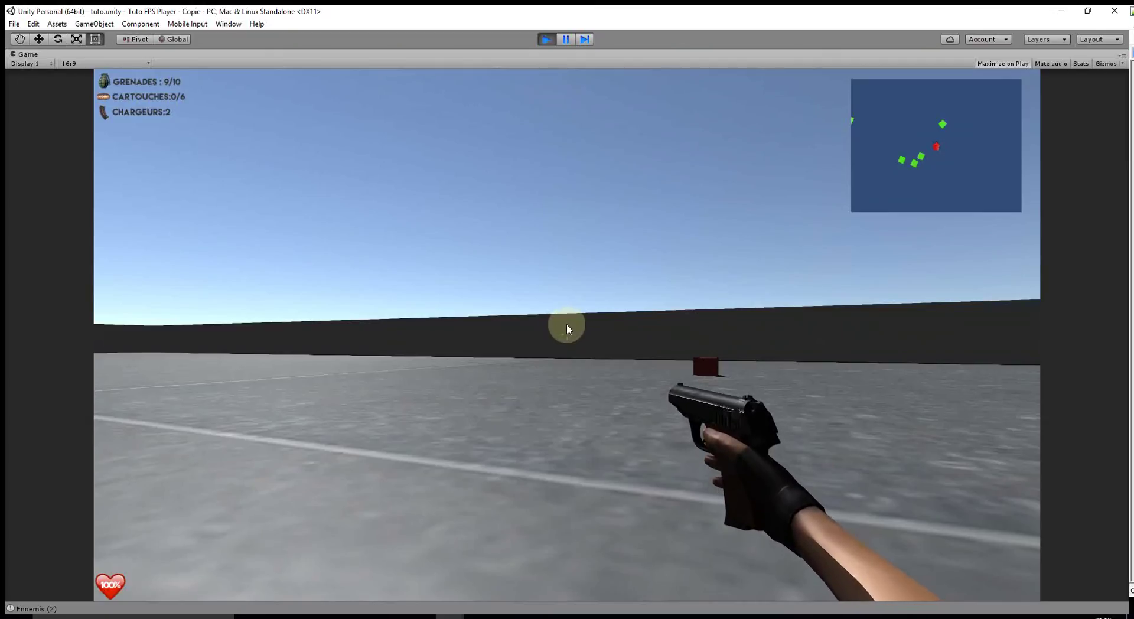
key(2)
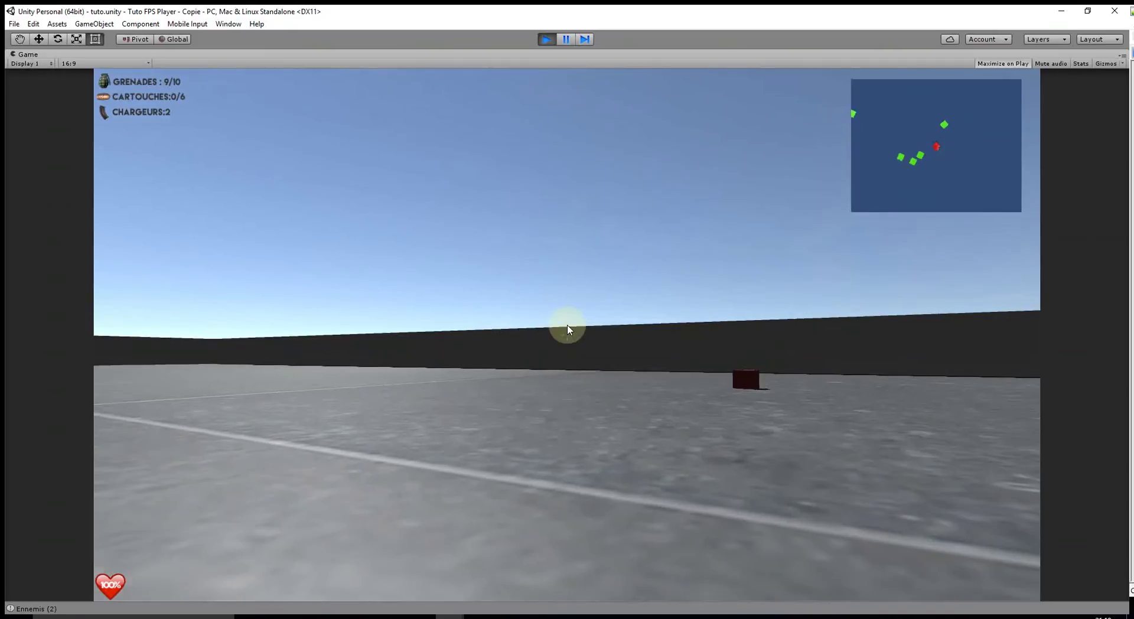